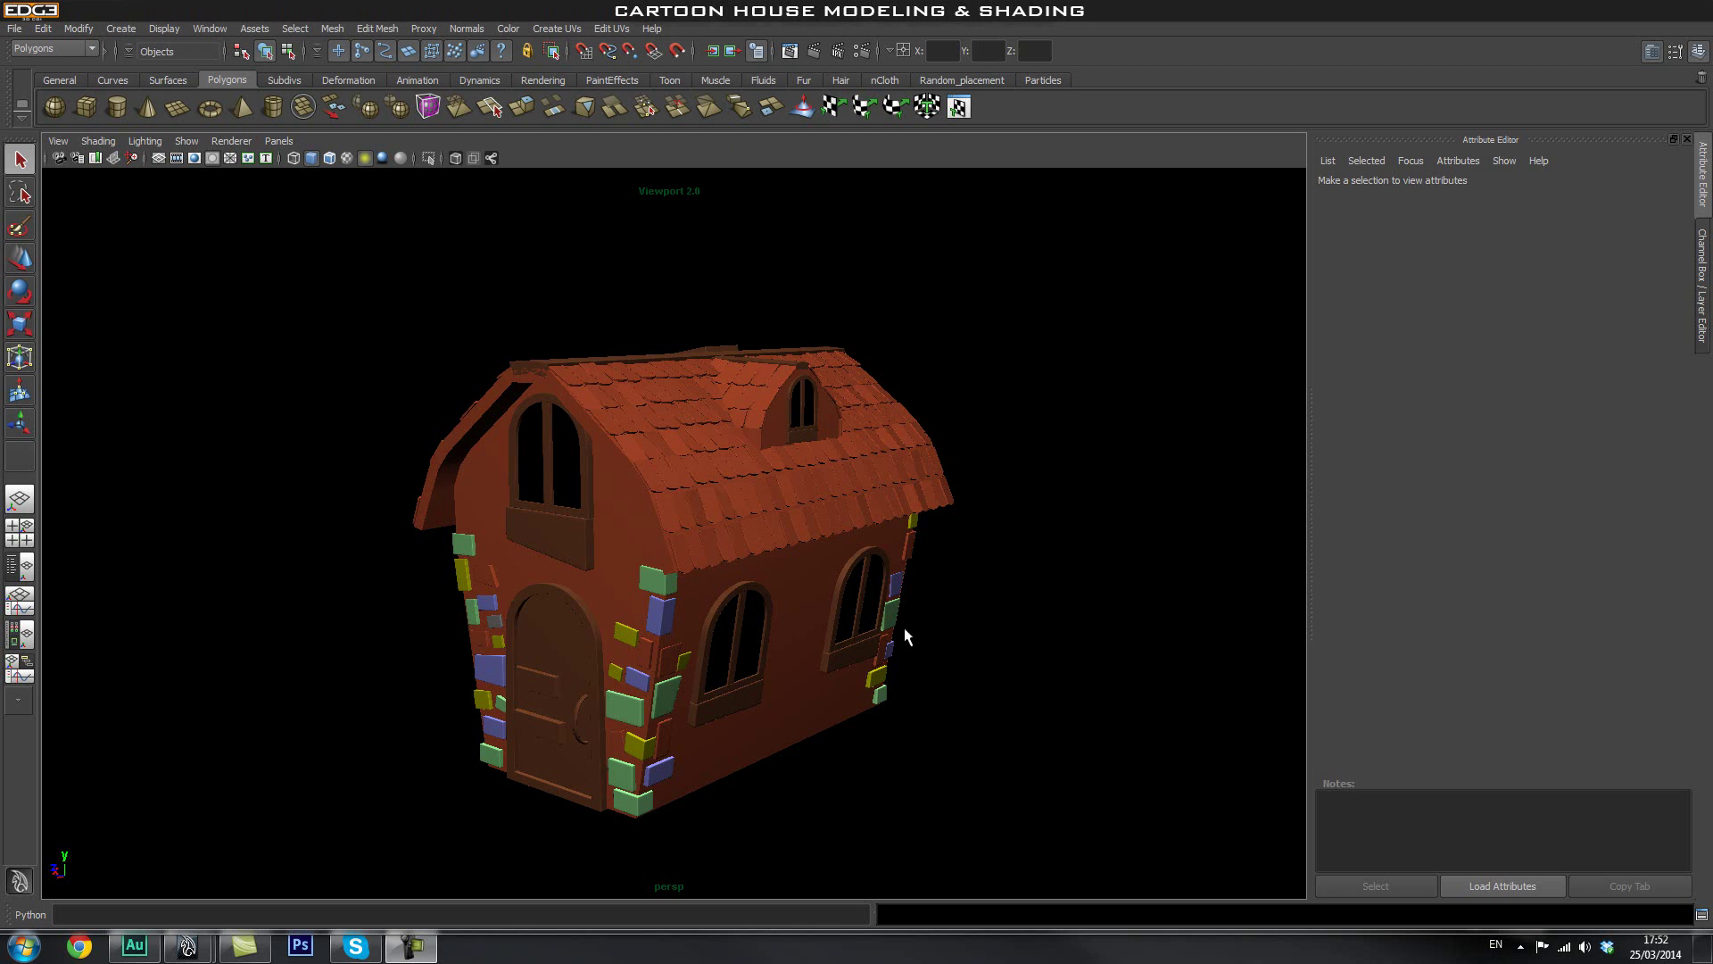
# Examine the finished cartoon house from the front and both sides, including the roof, windows, door and corner stones.
pyautogui.keyDown('alt'); pyautogui.moveTo(970, 614); pyautogui.dragTo(778, 641, button='right'); pyautogui.keyUp('alt')
pyautogui.keyDown('alt'); pyautogui.moveTo(778, 640); pyautogui.dragTo(785, 609, button='middle'); pyautogui.keyUp('alt')
pyautogui.keyDown('alt'); pyautogui.moveTo(715, 614); pyautogui.dragTo(715, 622); pyautogui.keyUp('alt')
pyautogui.keyDown('alt'); pyautogui.moveTo(518, 599); pyautogui.dragTo(648, 600, button='right'); pyautogui.keyUp('alt')
pyautogui.keyDown('alt'); pyautogui.moveTo(701, 597); pyautogui.dragTo(722, 635, button='middle'); pyautogui.keyUp('alt')
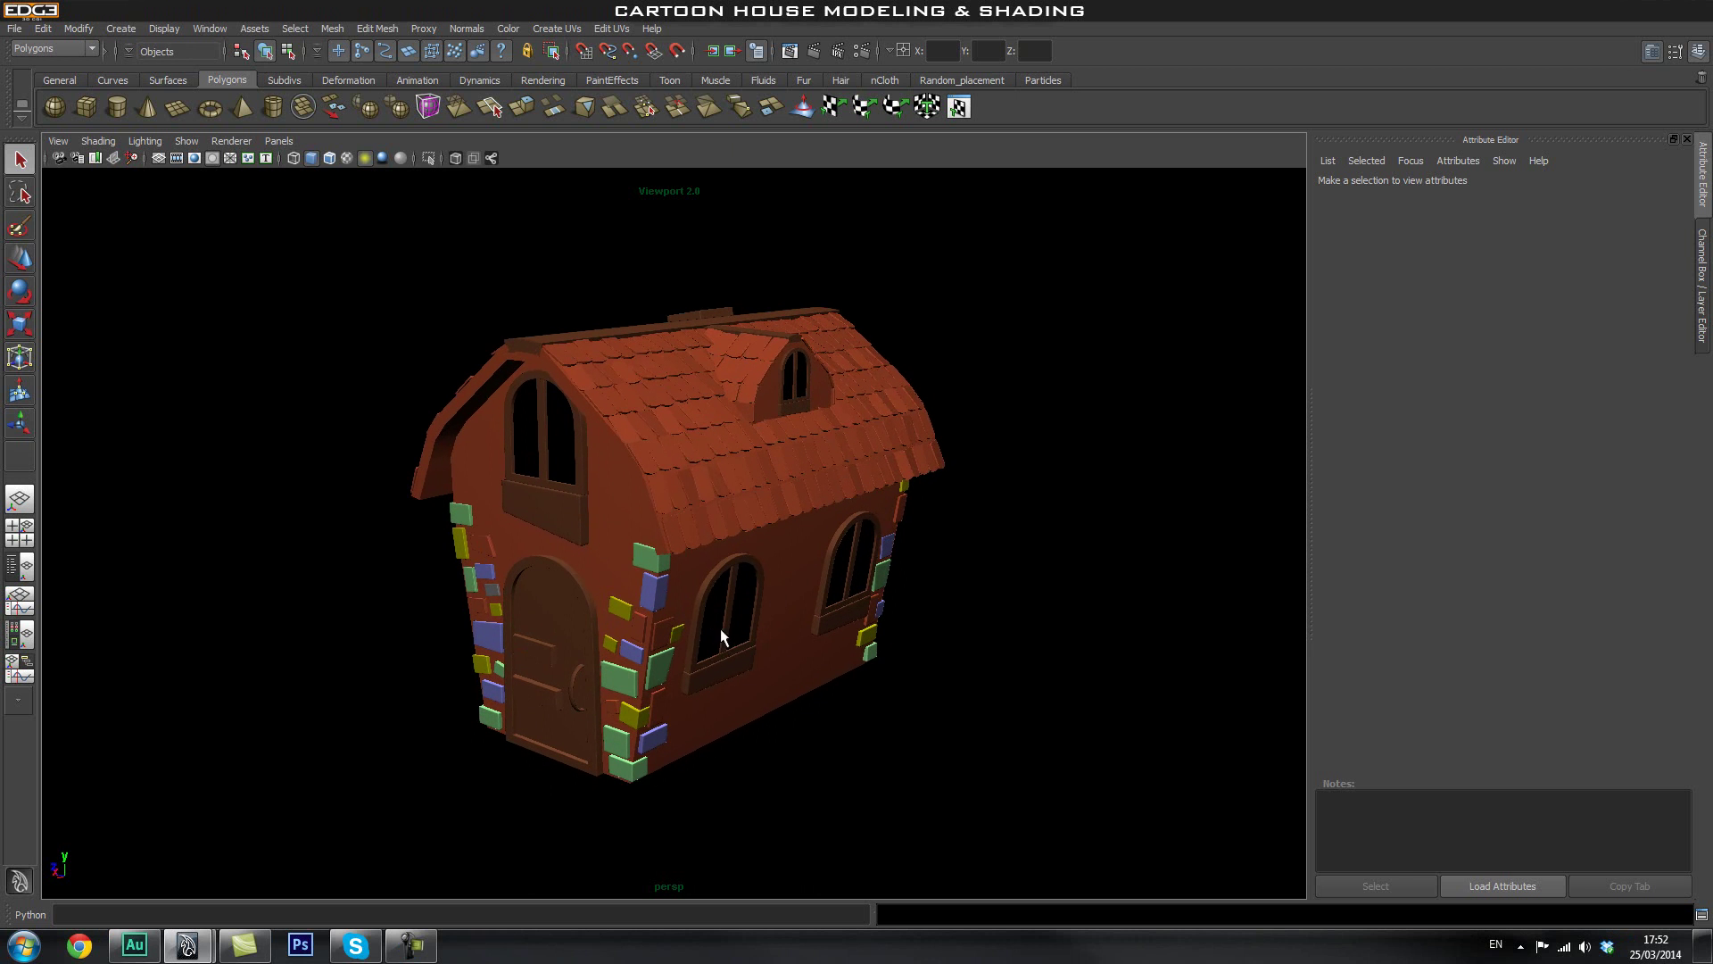
pyautogui.keyDown('alt'); pyautogui.moveTo(1022, 616); pyautogui.dragTo(843, 629); pyautogui.keyUp('alt')
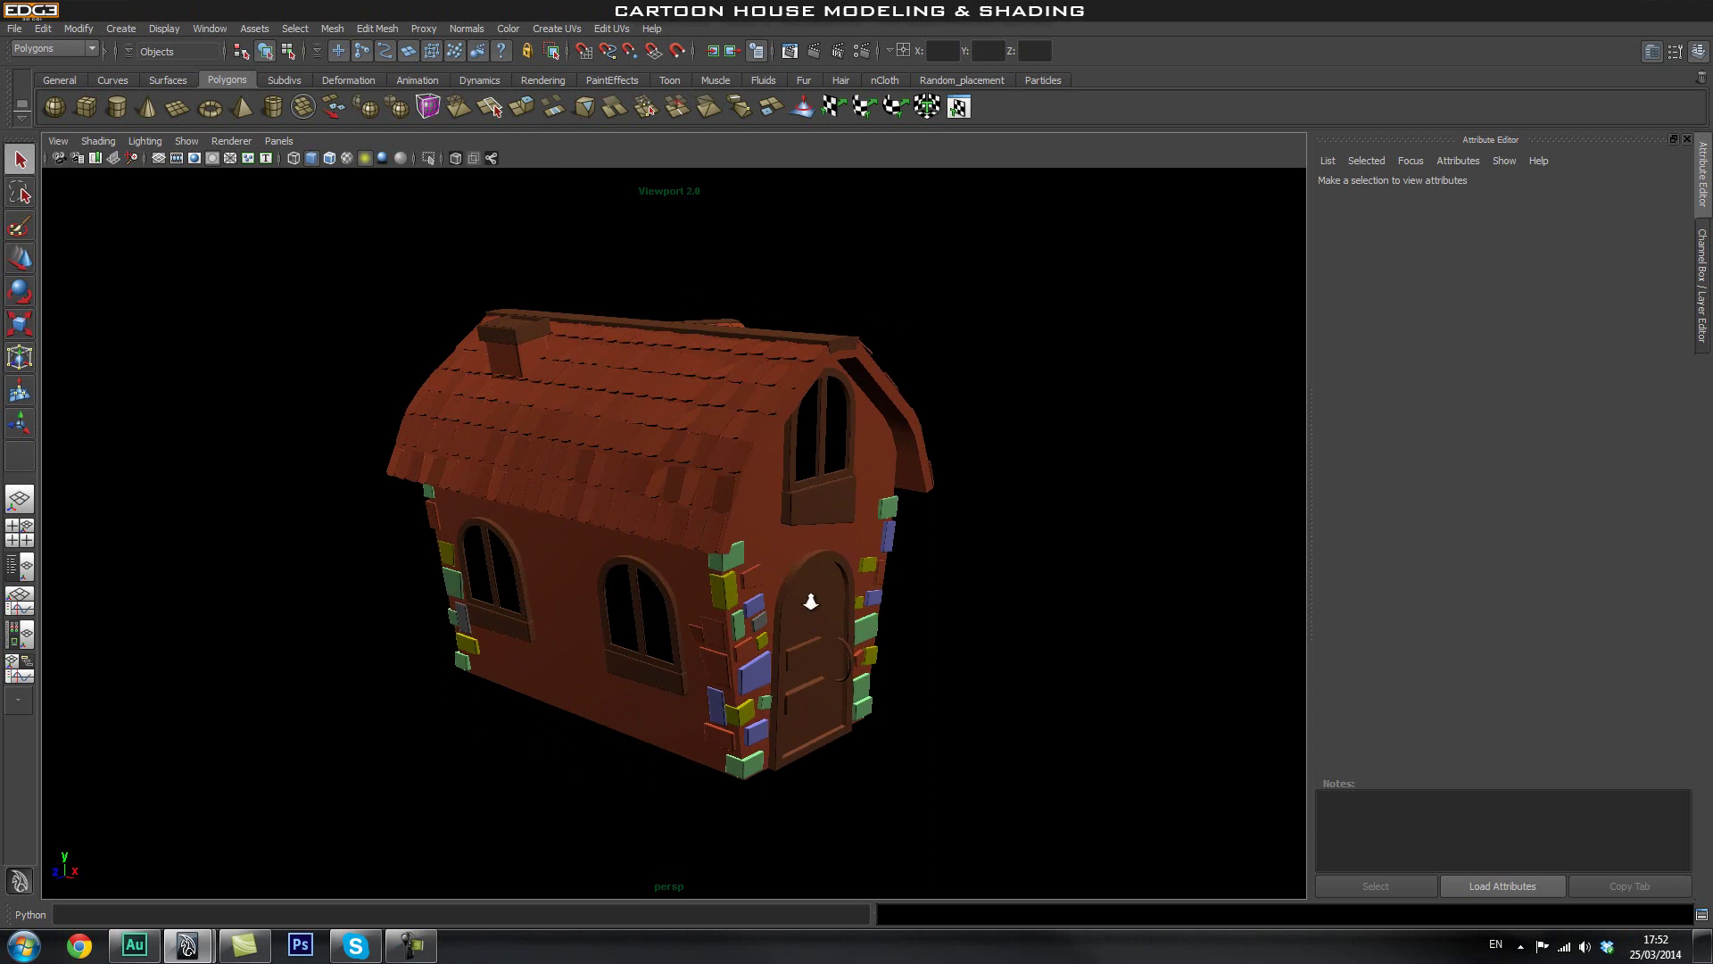
pyautogui.keyDown('alt'); pyautogui.moveTo(812, 601); pyautogui.dragTo(769, 603, button='right'); pyautogui.keyUp('alt')
pyautogui.keyDown('alt'); pyautogui.moveTo(769, 603); pyautogui.dragTo(769, 627, button='middle'); pyautogui.keyUp('alt')
pyautogui.keyDown('alt'); pyautogui.moveTo(994, 604); pyautogui.dragTo(759, 594); pyautogui.keyUp('alt')
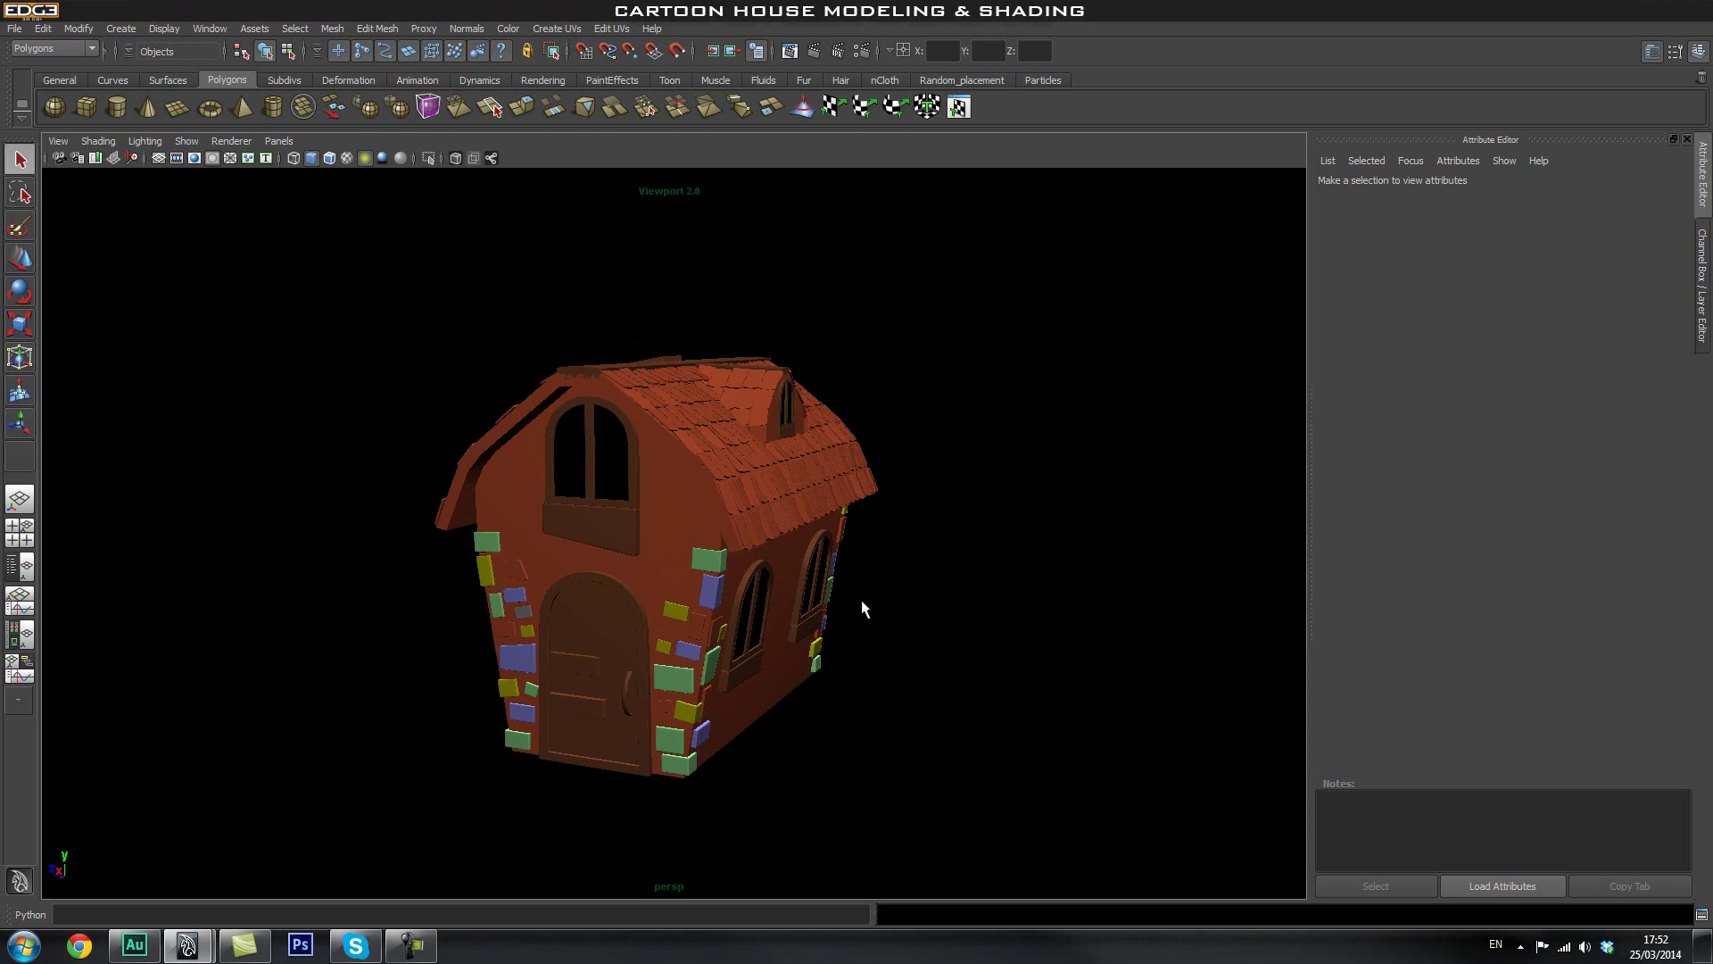
pyautogui.keyDown('alt'); pyautogui.moveTo(919, 598); pyautogui.dragTo(830, 597); pyautogui.keyUp('alt')
pyautogui.moveTo(830, 597)
pyautogui.keyDown('alt'); pyautogui.mouseDown(button='middle')
pyautogui.moveTo(842, 562)
pyautogui.moveTo(833, 589)
pyautogui.mouseUp(button='middle'); pyautogui.keyUp('alt')
pyautogui.keyDown('alt'); pyautogui.moveTo(673, 610); pyautogui.dragTo(742, 606, button='right'); pyautogui.keyUp('alt')
pyautogui.keyDown('alt'); pyautogui.moveTo(743, 606); pyautogui.dragTo(753, 599, button='middle'); pyautogui.keyUp('alt')
pyautogui.keyDown('alt'); pyautogui.moveTo(788, 591); pyautogui.dragTo(829, 585, button='right'); pyautogui.keyUp('alt')
pyautogui.keyDown('alt'); pyautogui.moveTo(829, 587); pyautogui.dragTo(818, 601, button='middle'); pyautogui.keyUp('alt')
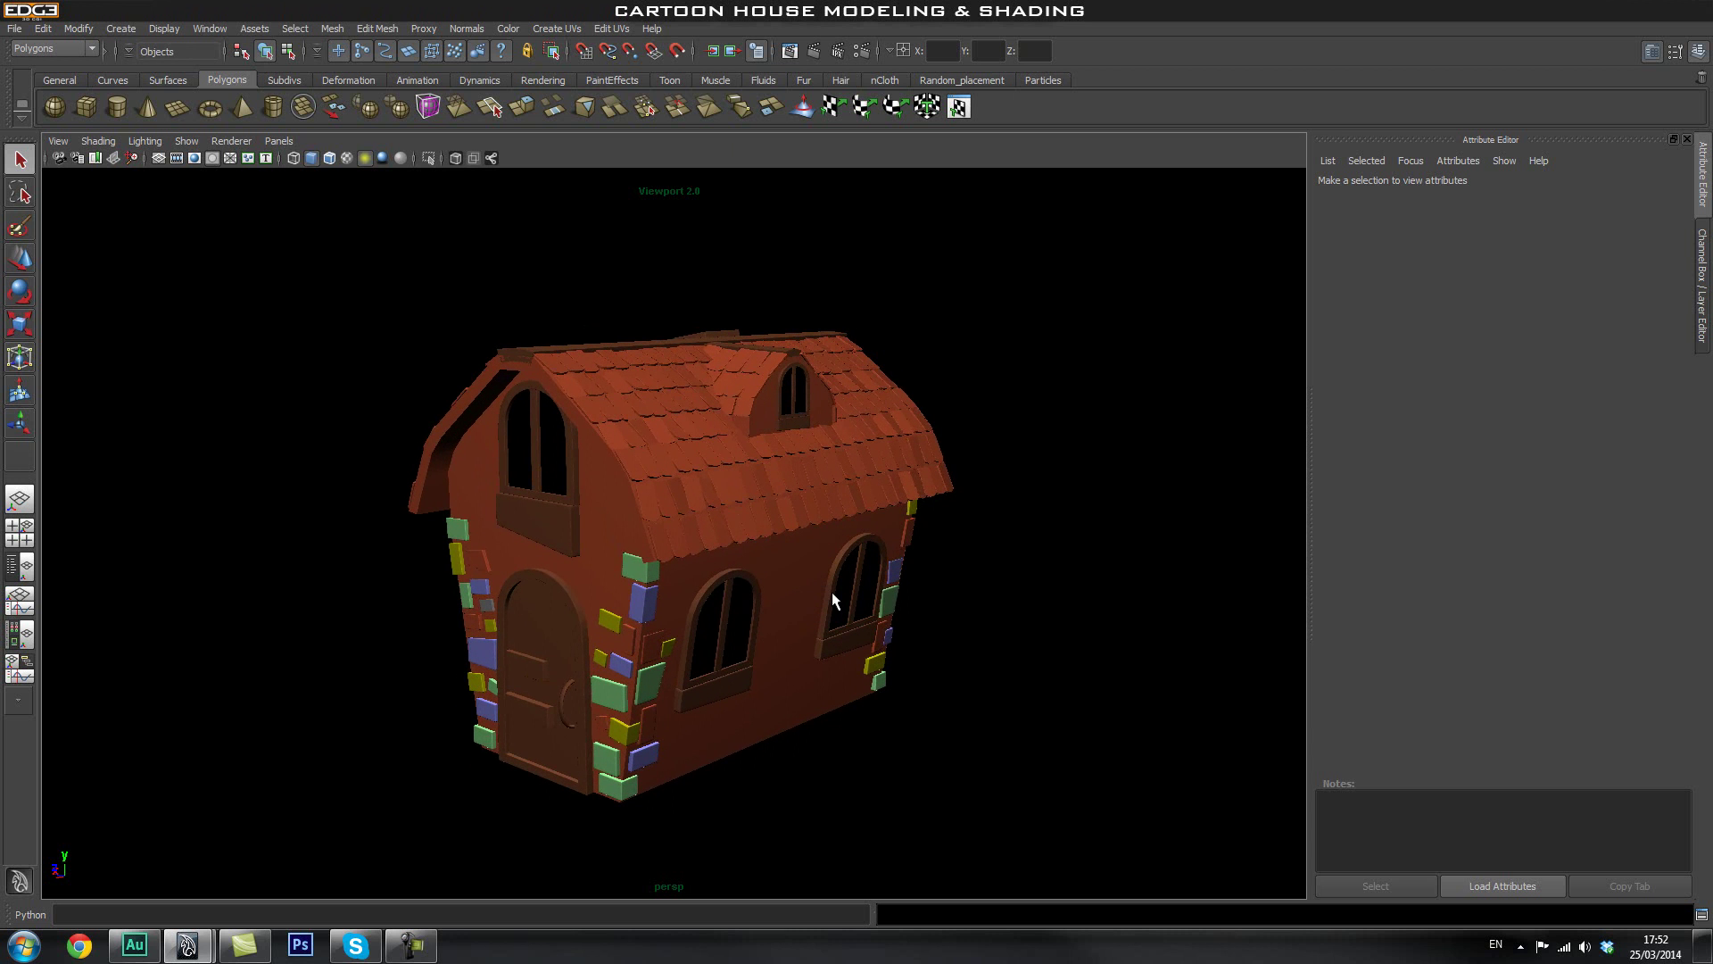
pyautogui.keyDown('alt'); pyautogui.moveTo(632, 602); pyautogui.dragTo(728, 586, button='right'); pyautogui.keyUp('alt')
pyautogui.moveTo(728, 585)
pyautogui.keyDown('alt'); pyautogui.mouseDown(button='middle')
pyautogui.moveTo(722, 601)
pyautogui.moveTo(730, 587)
pyautogui.mouseUp(button='middle'); pyautogui.keyUp('alt')
pyautogui.keyDown('alt'); pyautogui.moveTo(839, 586); pyautogui.dragTo(780, 585, button='right'); pyautogui.keyUp('alt')
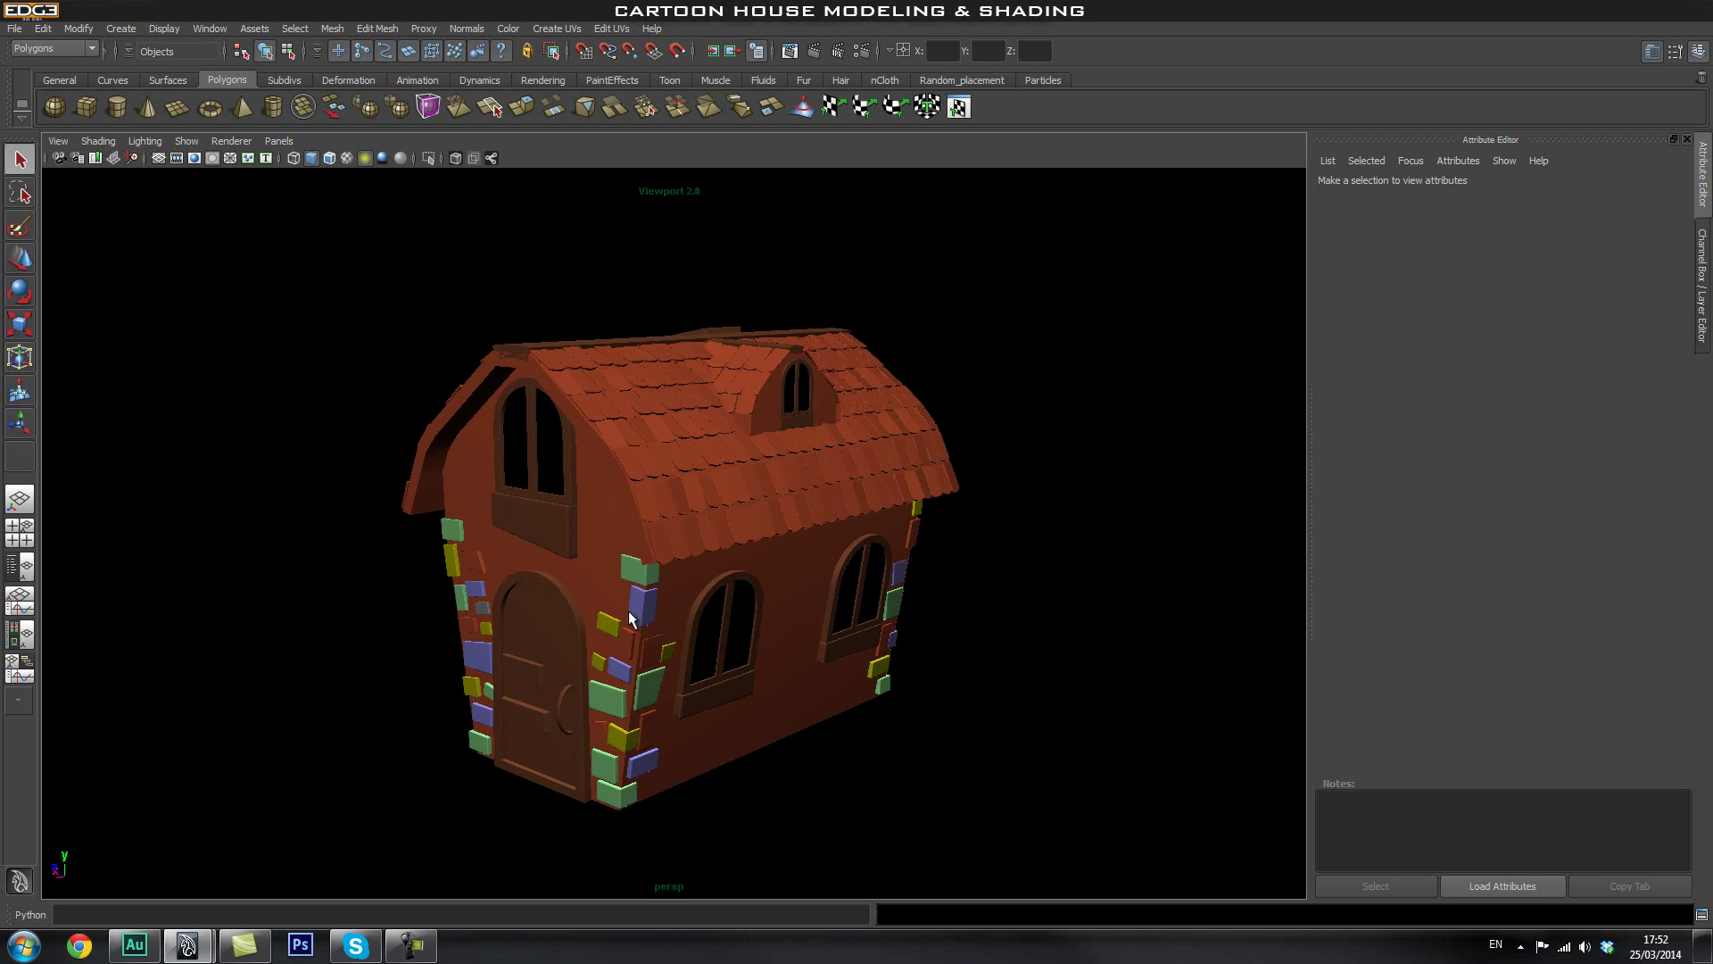
pyautogui.keyDown('alt'); pyautogui.moveTo(576, 583); pyautogui.dragTo(662, 507); pyautogui.keyUp('alt')
pyautogui.click(661, 504)
pyautogui.click(983, 502)
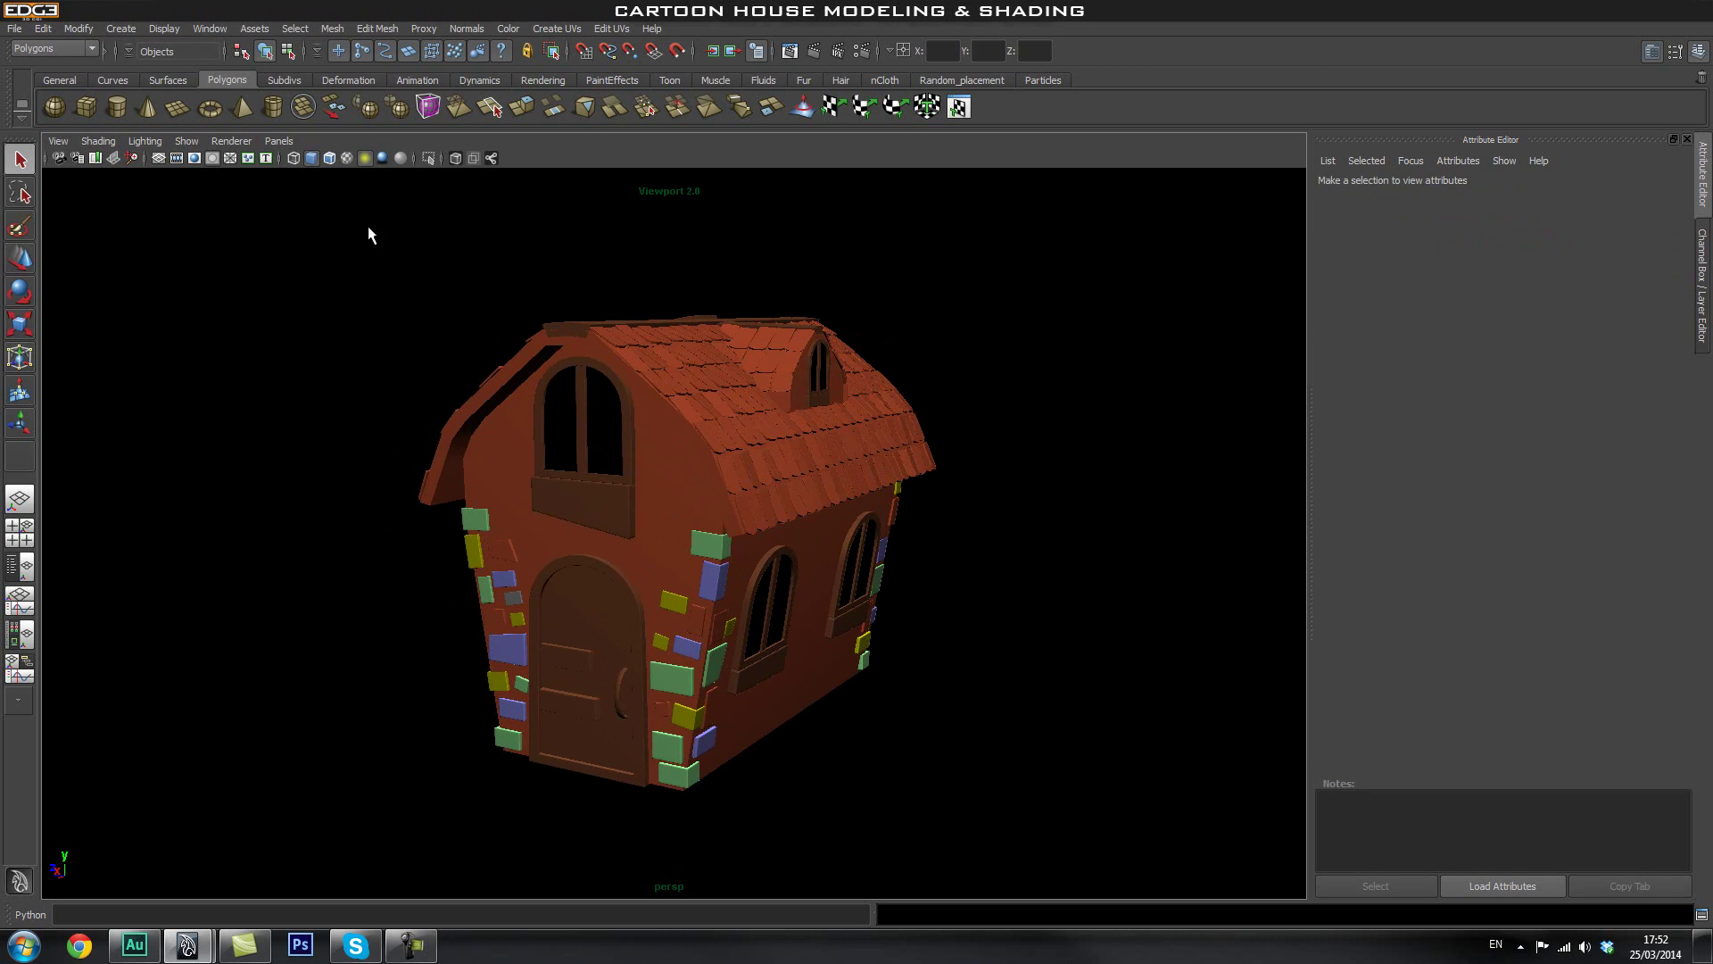
# Display the wireframe over the shaded house and inspect the mesh edges of its walls, roof tiles and windows.
pyautogui.click(329, 158)
pyautogui.moveTo(500, 473)
pyautogui.keyDown('alt'); pyautogui.mouseDown()
pyautogui.moveTo(848, 509)
pyautogui.moveTo(651, 515)
pyautogui.moveTo(910, 523)
pyautogui.moveTo(727, 573)
pyautogui.mouseUp(); pyautogui.keyUp('alt')
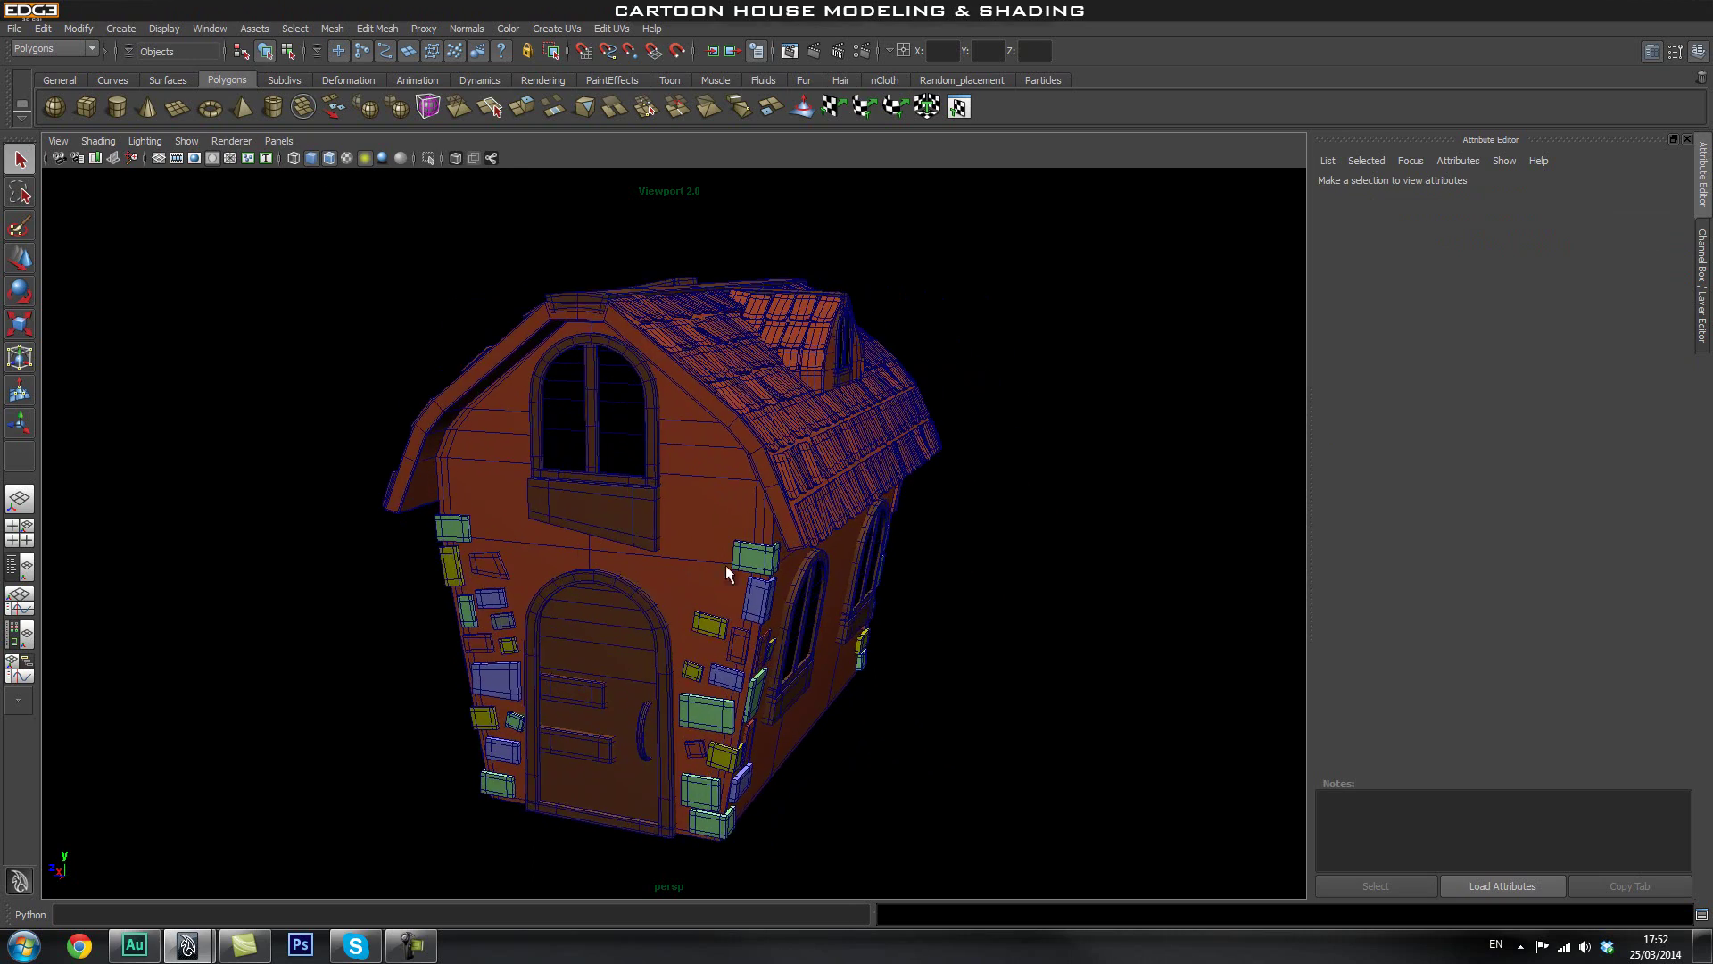
pyautogui.keyDown('alt'); pyautogui.moveTo(694, 650); pyautogui.dragTo(692, 561, button='middle'); pyautogui.keyUp('alt')
pyautogui.keyDown('alt'); pyautogui.moveTo(697, 458); pyautogui.dragTo(682, 527, button='middle'); pyautogui.keyUp('alt')
pyautogui.moveTo(967, 562)
pyautogui.keyDown('alt'); pyautogui.mouseDown()
pyautogui.moveTo(736, 555)
pyautogui.moveTo(949, 566)
pyautogui.mouseUp(); pyautogui.keyUp('alt')
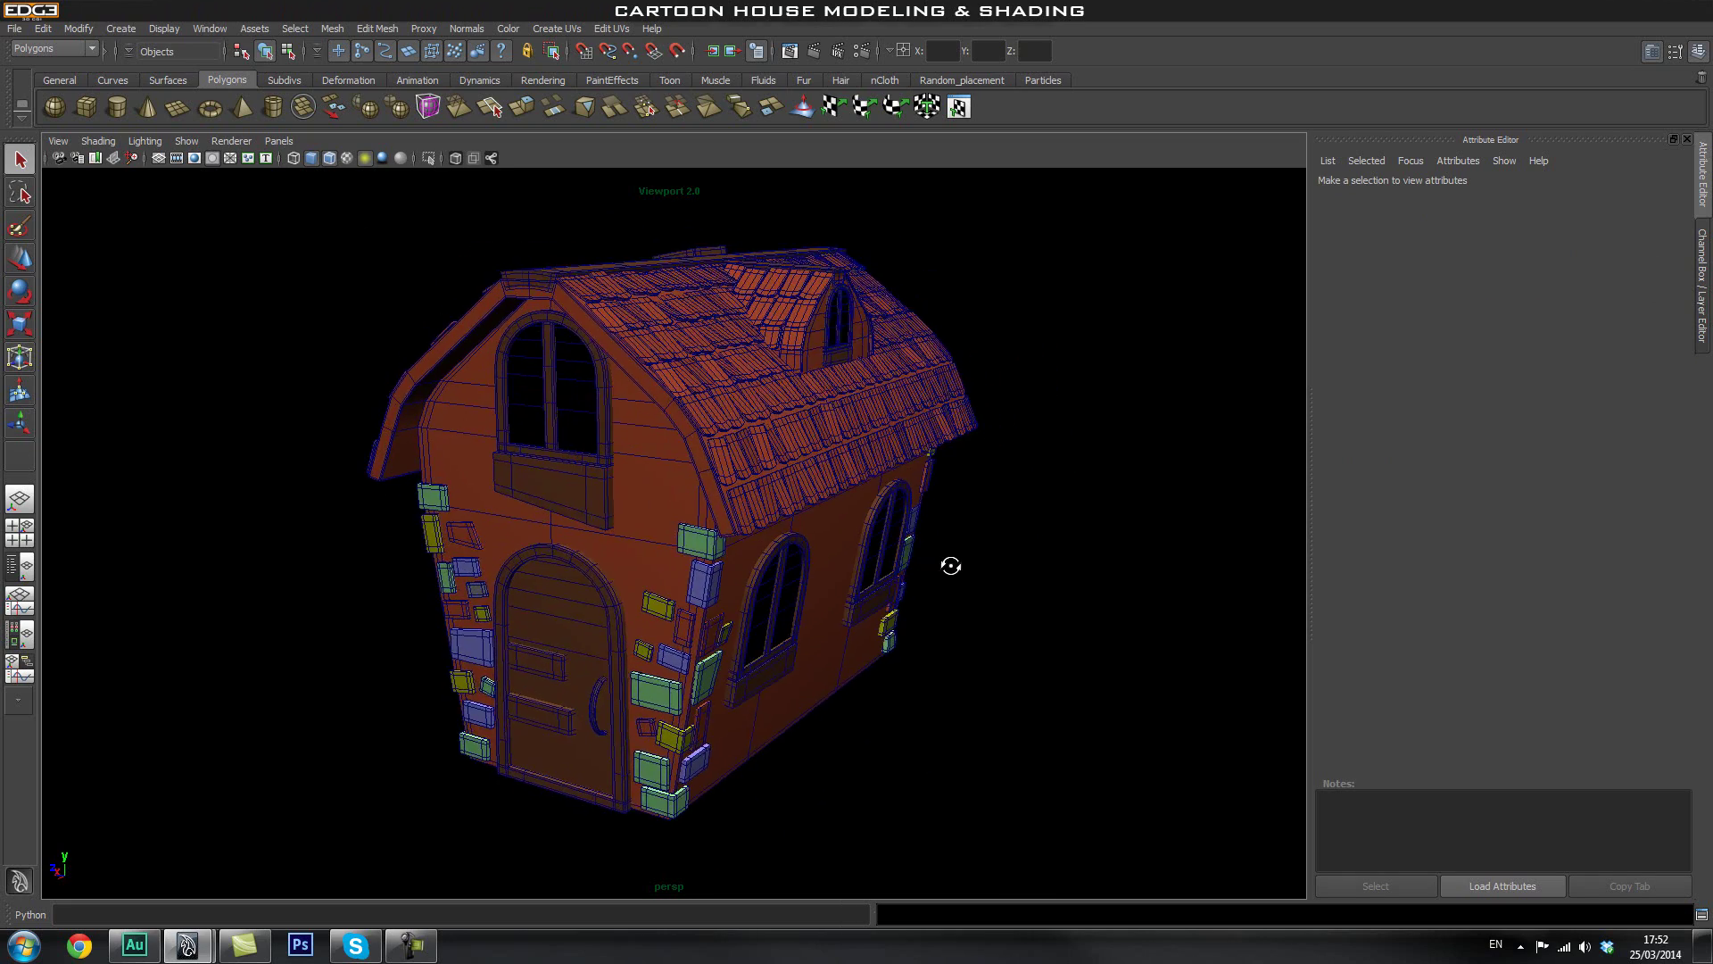
pyautogui.keyDown('alt'); pyautogui.moveTo(681, 546); pyautogui.dragTo(694, 580, button='right'); pyautogui.keyUp('alt')
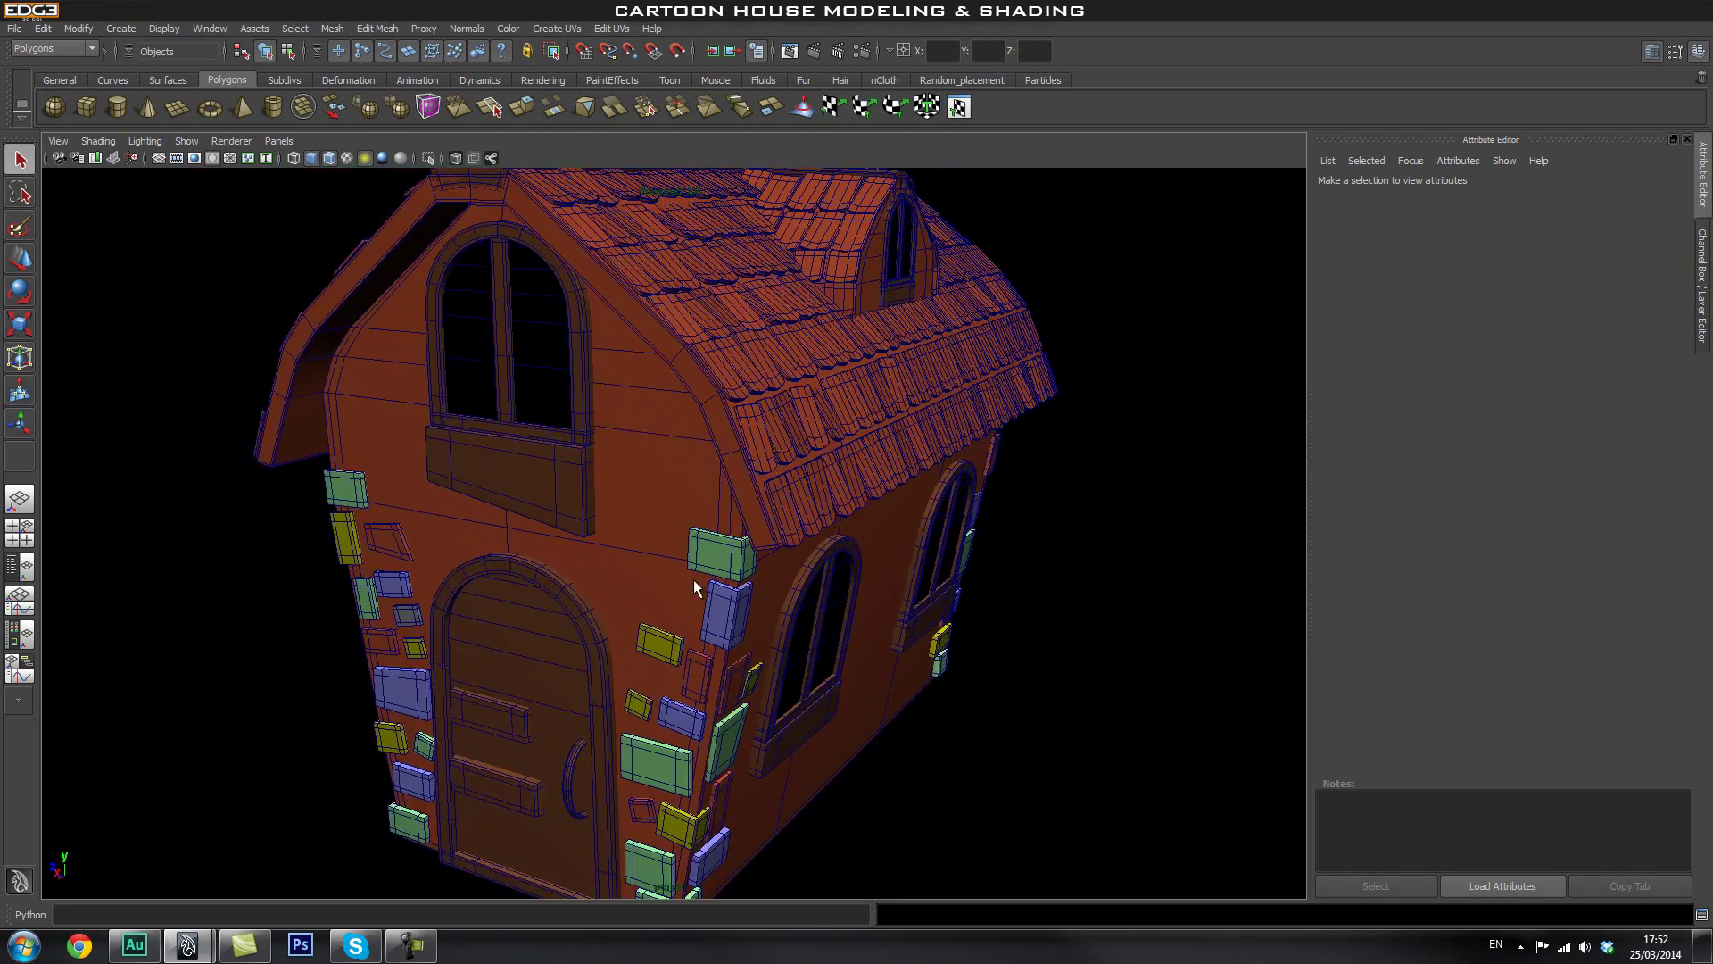
pyautogui.keyDown('alt'); pyautogui.moveTo(943, 541); pyautogui.dragTo(541, 569, button='right'); pyautogui.keyUp('alt')
# Set all house meshes to smooth preview at smoothness 3 and inspect the front corner and roof up close.
pyautogui.moveTo(992, 388); pyautogui.dragTo(500, 709)
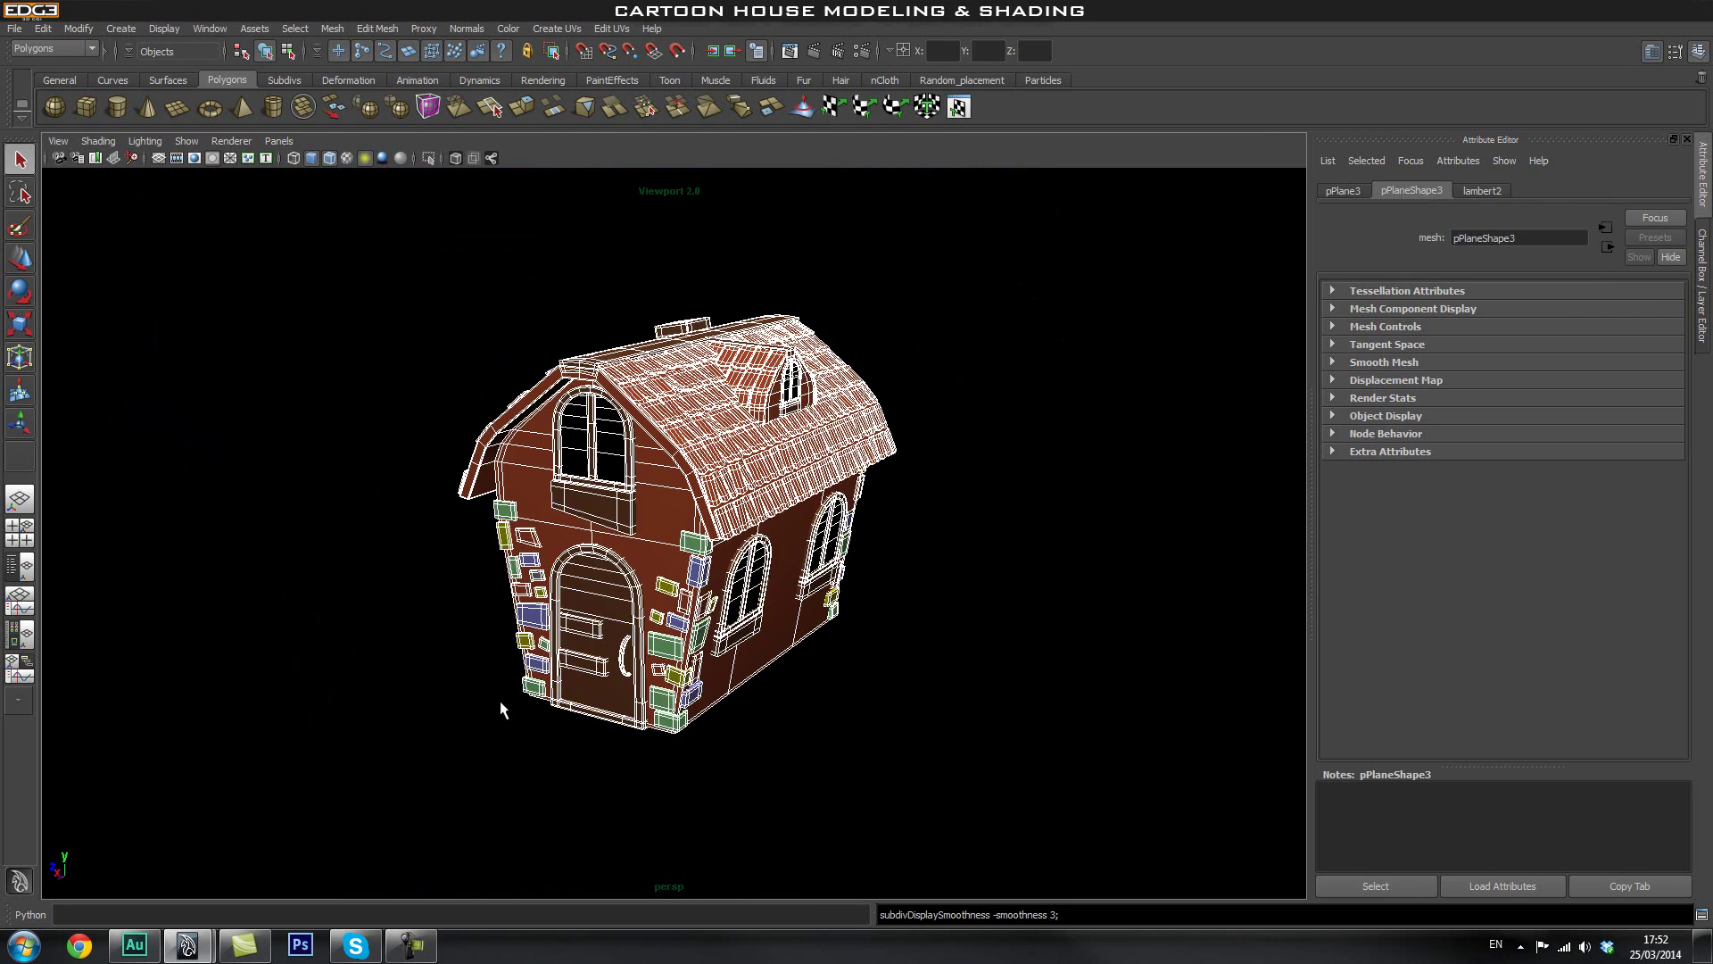
pyautogui.click(972, 665)
pyautogui.keyDown('alt'); pyautogui.moveTo(632, 618); pyautogui.dragTo(704, 569, button='right'); pyautogui.keyUp('alt')
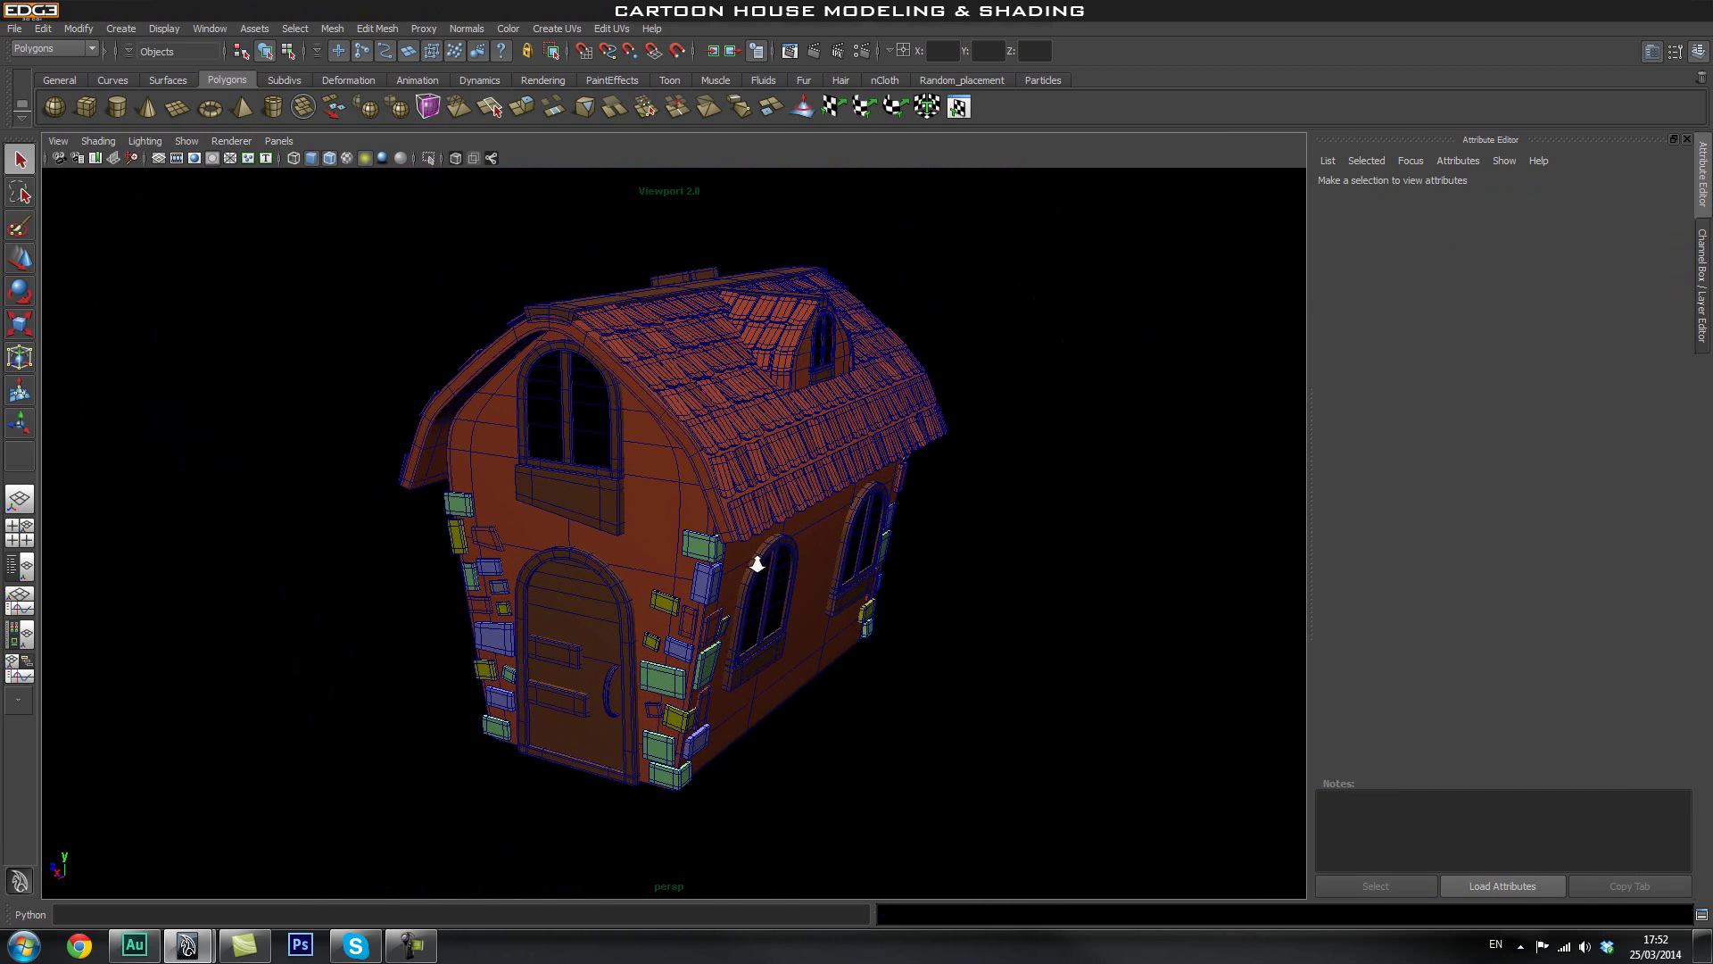
pyautogui.keyDown('alt'); pyautogui.moveTo(707, 501); pyautogui.dragTo(810, 486, button='right'); pyautogui.keyUp('alt')
pyautogui.click(826, 459)
pyautogui.click(1098, 553)
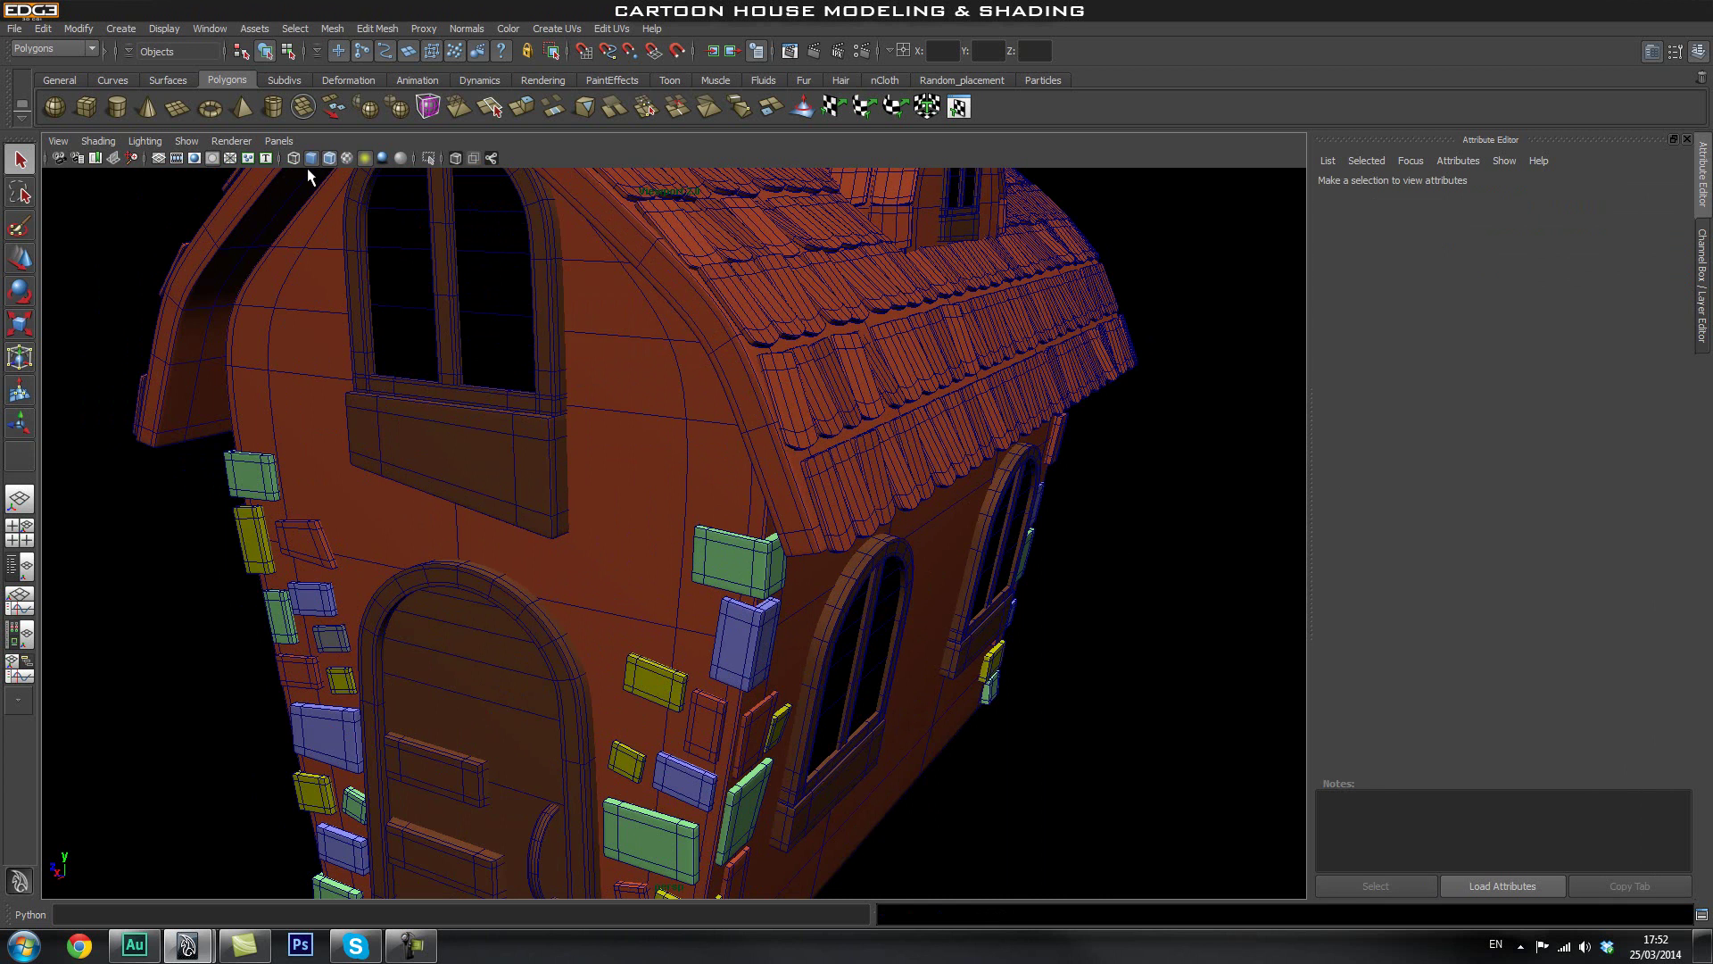
# Turn off the wireframe overlay and start a new scene without saving the changes to cartoony_house.mb.
pyautogui.click(329, 158)
pyautogui.keyDown('alt'); pyautogui.moveTo(1053, 459); pyautogui.dragTo(627, 443, button='right'); pyautogui.keyUp('alt')
pyautogui.moveTo(627, 444)
pyautogui.keyDown('alt'); pyautogui.mouseDown()
pyautogui.moveTo(895, 486)
pyautogui.moveTo(748, 483)
pyautogui.moveTo(975, 493)
pyautogui.moveTo(838, 497)
pyautogui.moveTo(879, 504)
pyautogui.mouseUp(); pyautogui.keyUp('alt')
pyautogui.click(15, 29)
pyautogui.click(40, 52)
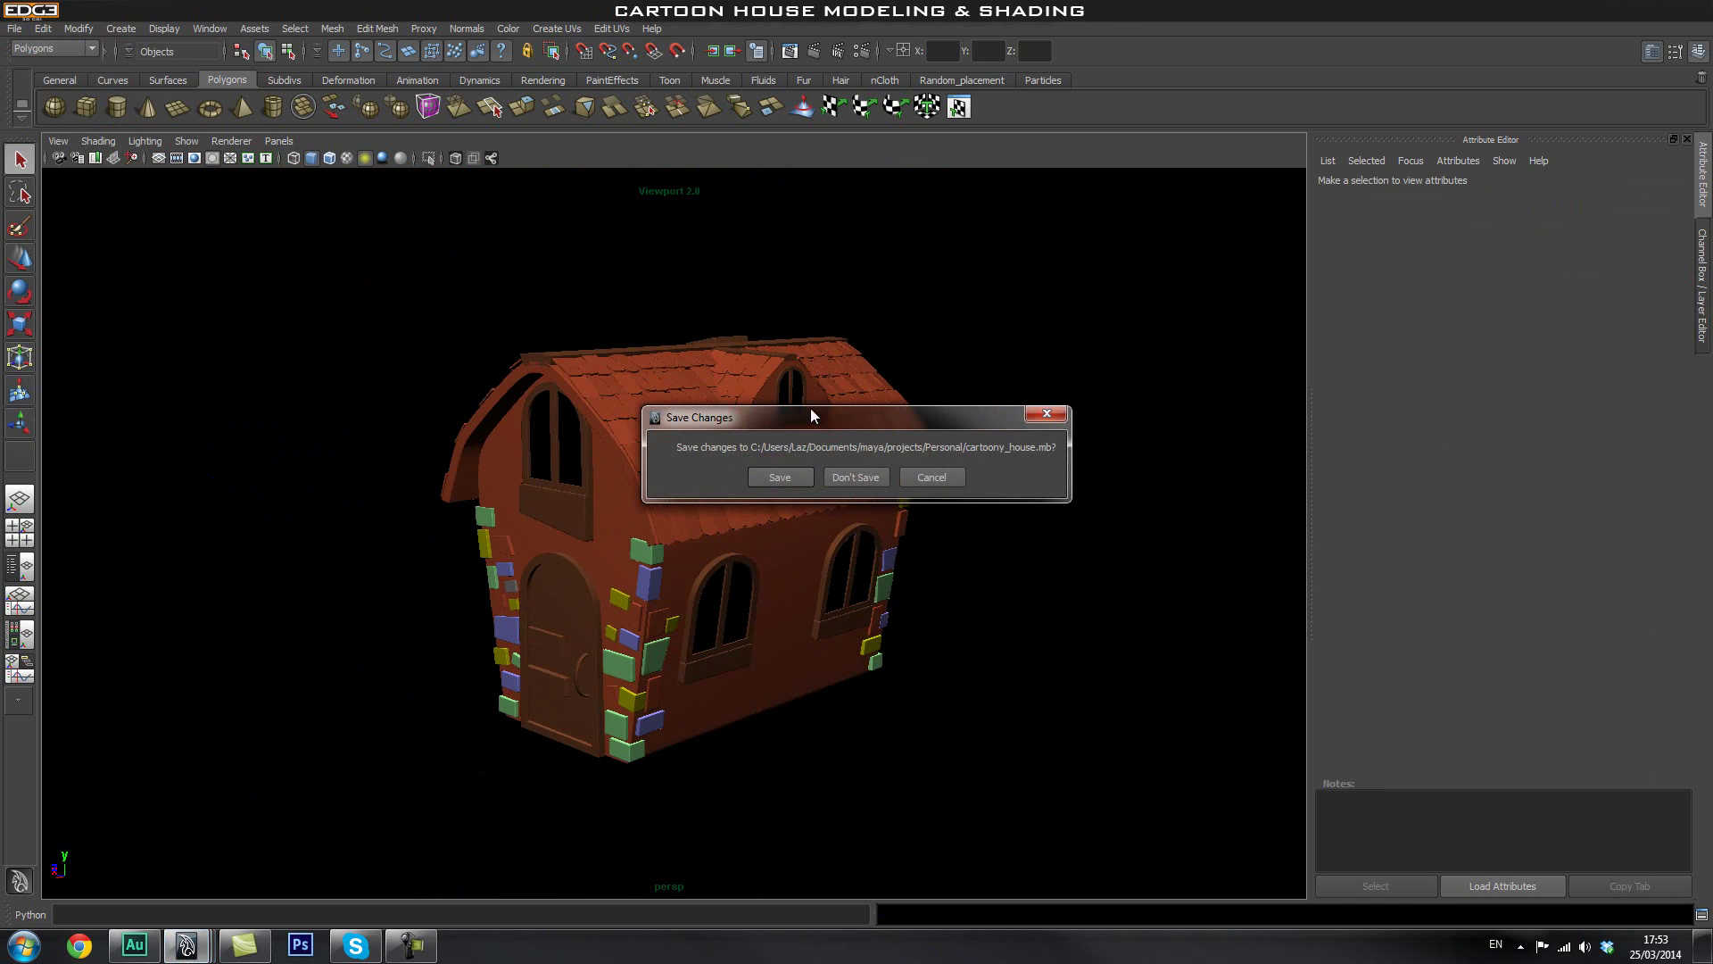
pyautogui.click(855, 478)
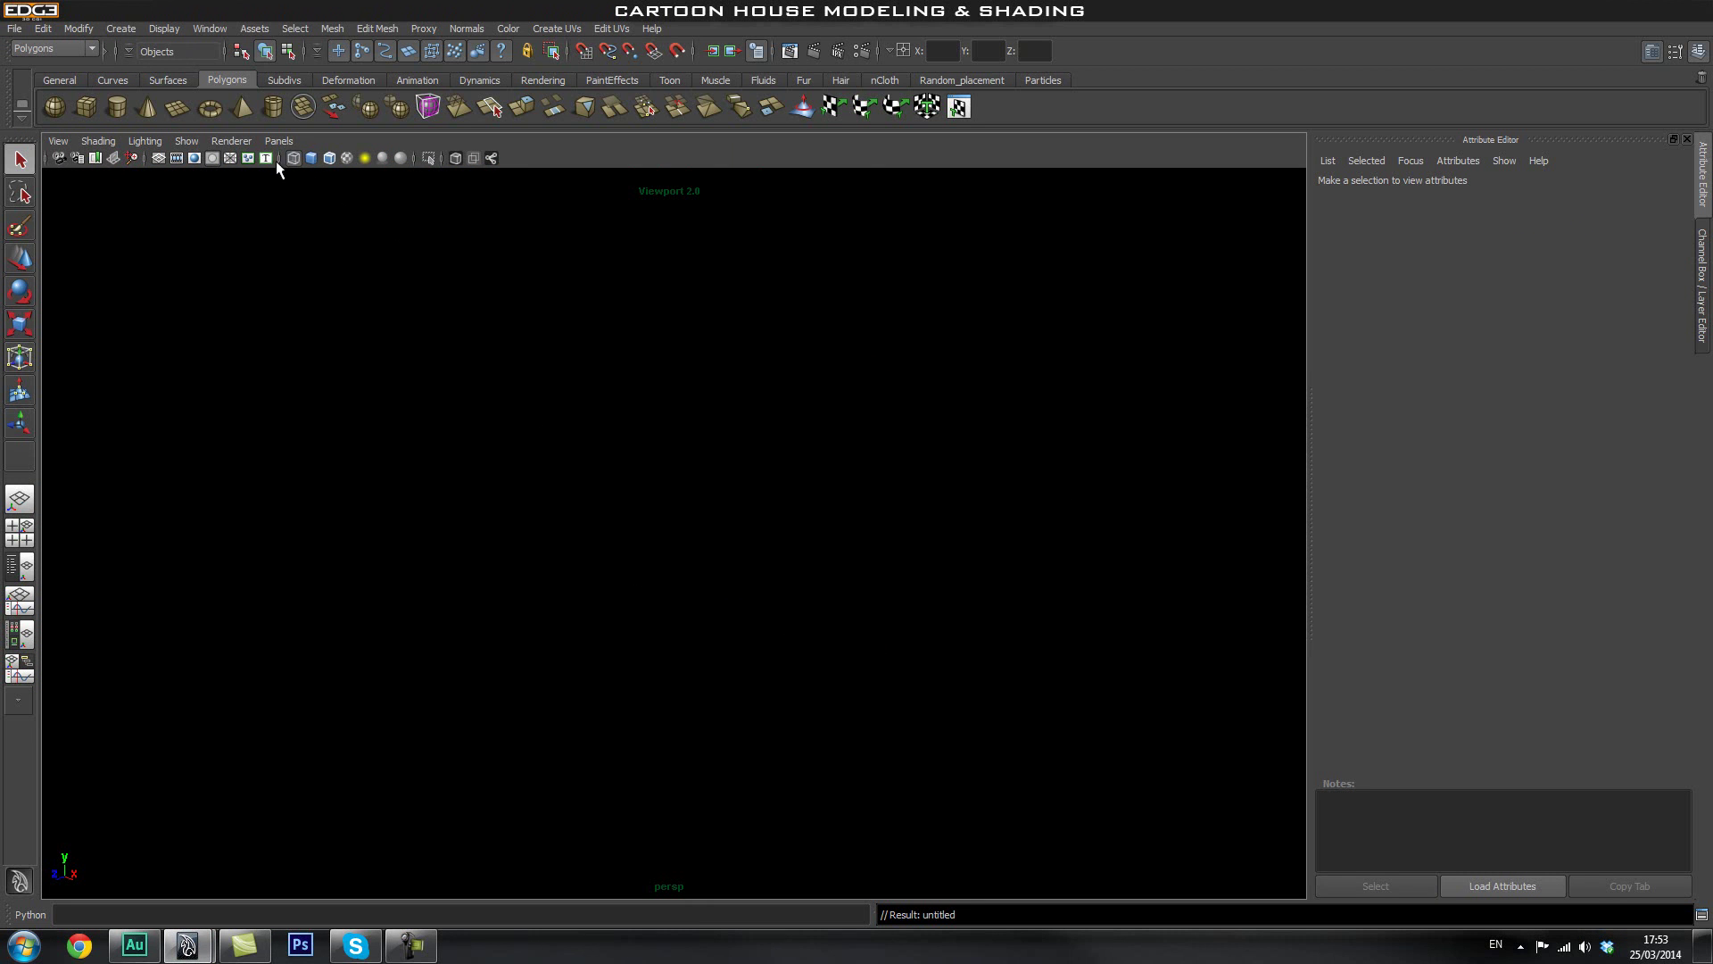
# Show the grid in the perspective view and cycle the viewport background colours to the blue gradient.
pyautogui.click(159, 158)
pyautogui.keyDown('alt'); pyautogui.moveTo(624, 464); pyautogui.dragTo(687, 332); pyautogui.keyUp('alt')
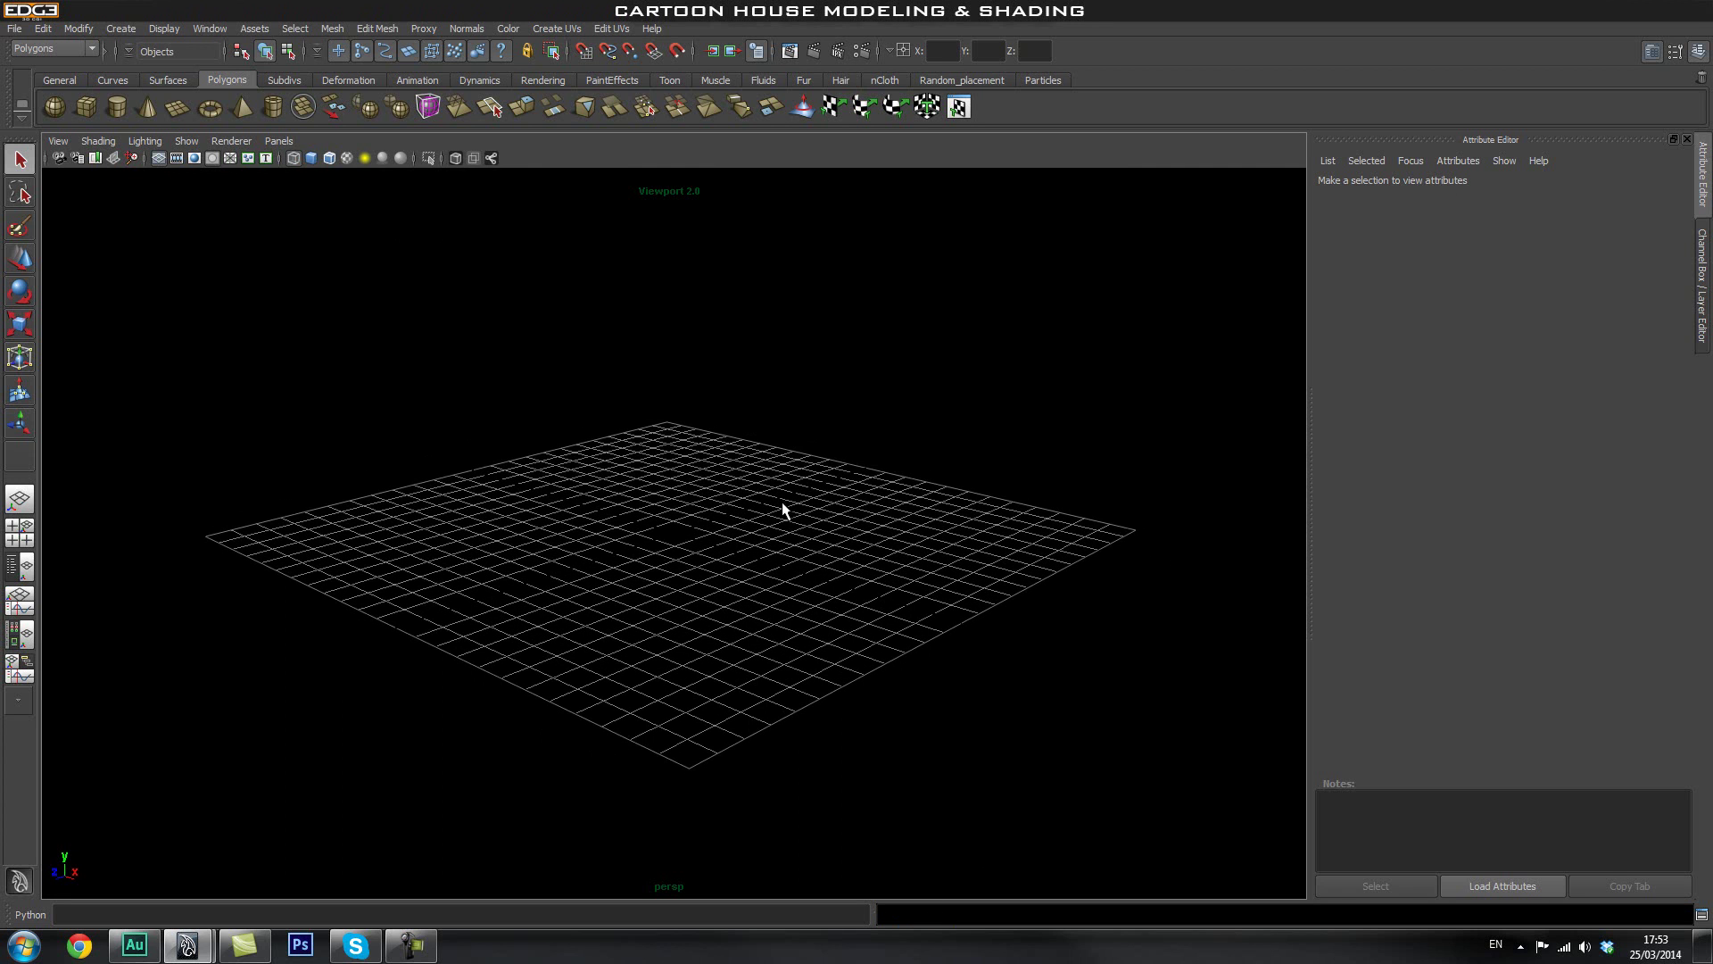
pyautogui.hotkey('alt', 'b')
pyautogui.hotkey('alt', 'b')
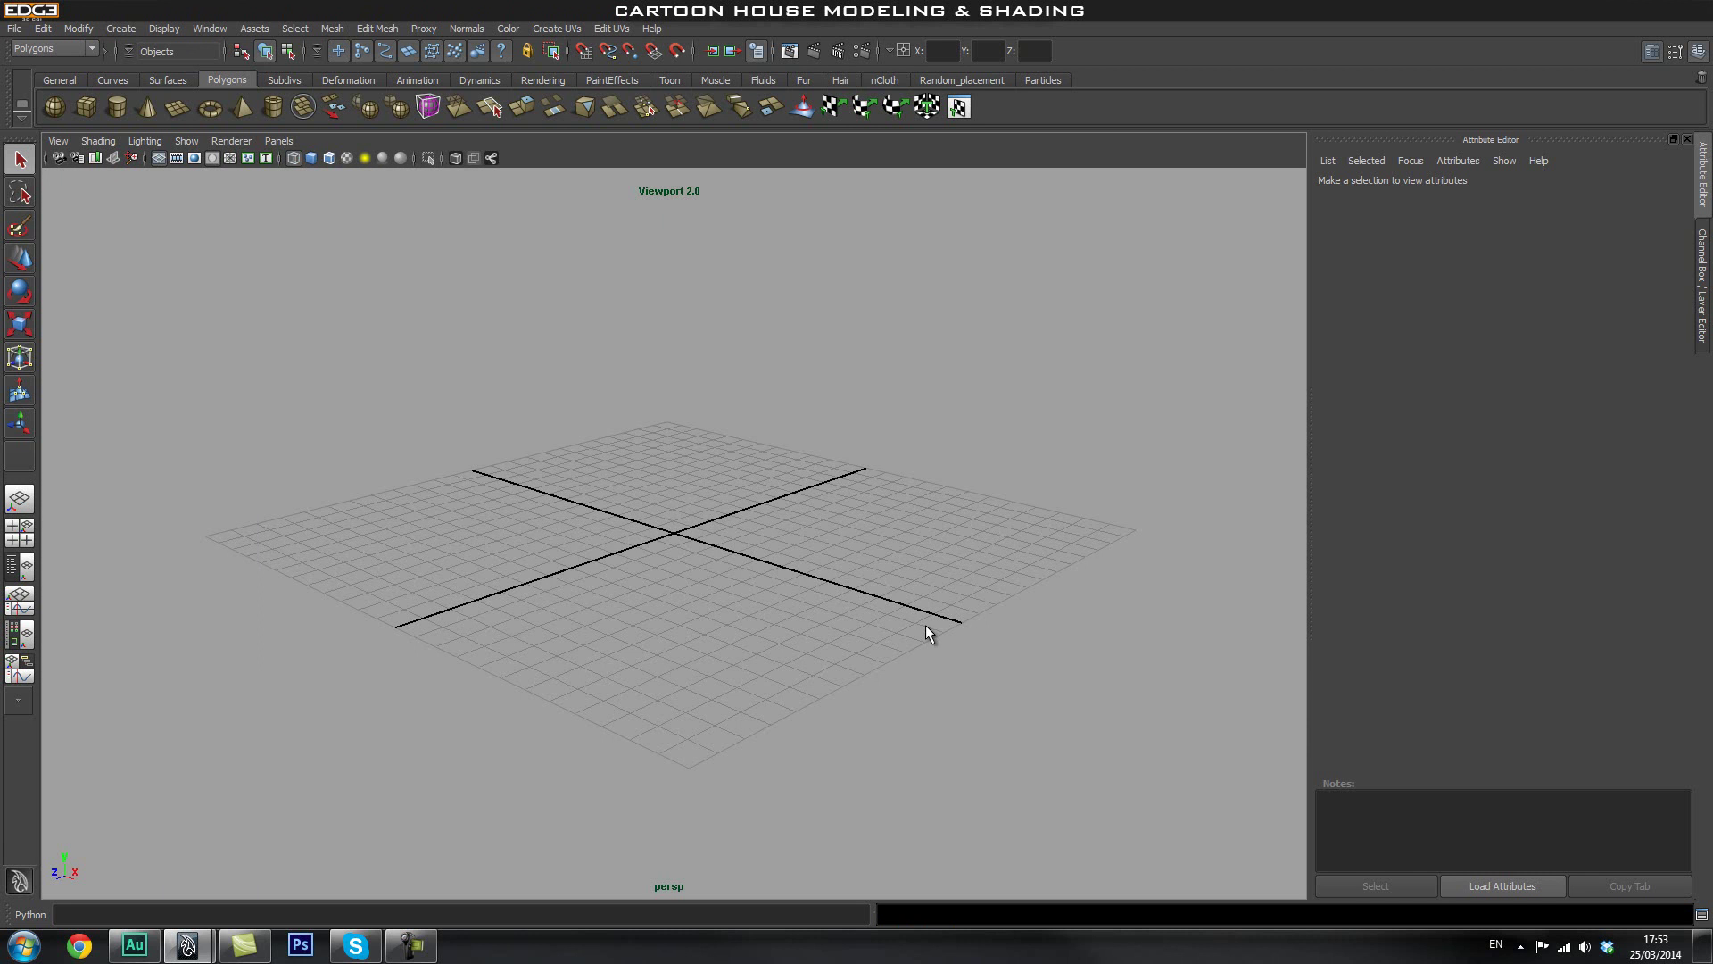
pyautogui.hotkey('alt', 'b')
pyautogui.hotkey('alt', 'b')
pyautogui.keyDown('alt'); pyautogui.moveTo(857, 608); pyautogui.dragTo(976, 555); pyautogui.keyUp('alt')
pyautogui.hotkey('alt', 'b')
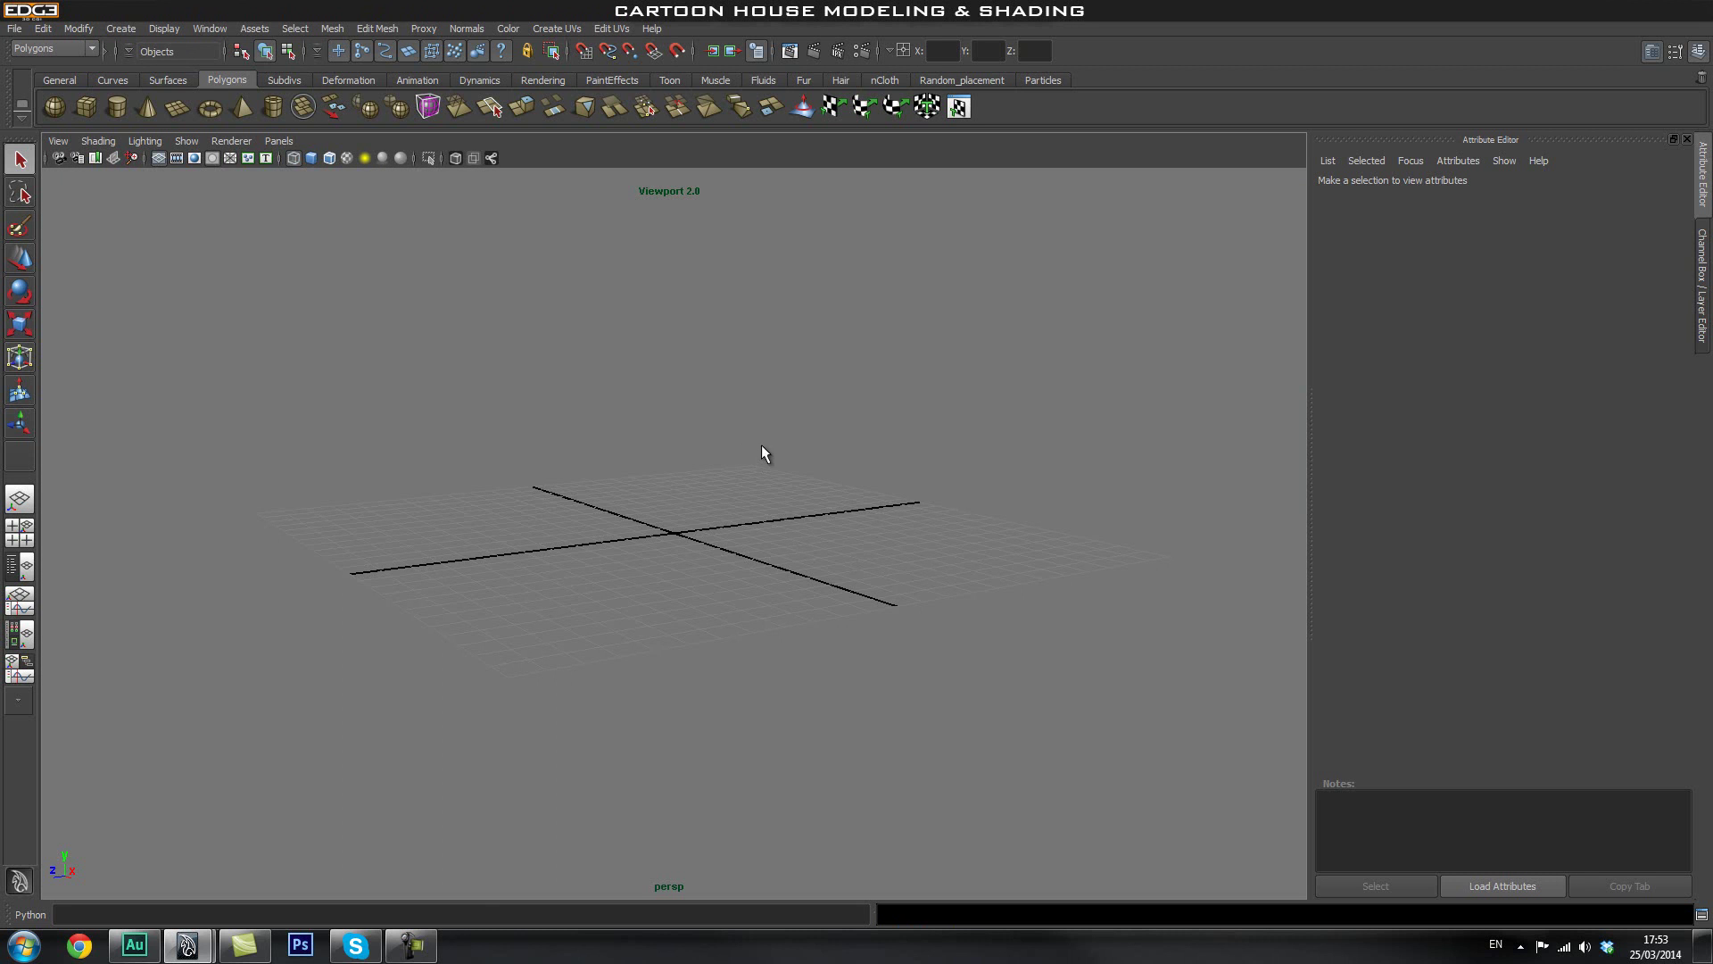
pyautogui.hotkey('alt', 'b')
pyautogui.hotkey('alt', 'b')
pyautogui.keyDown('alt'); pyautogui.moveTo(773, 533); pyautogui.dragTo(790, 503); pyautogui.keyUp('alt')
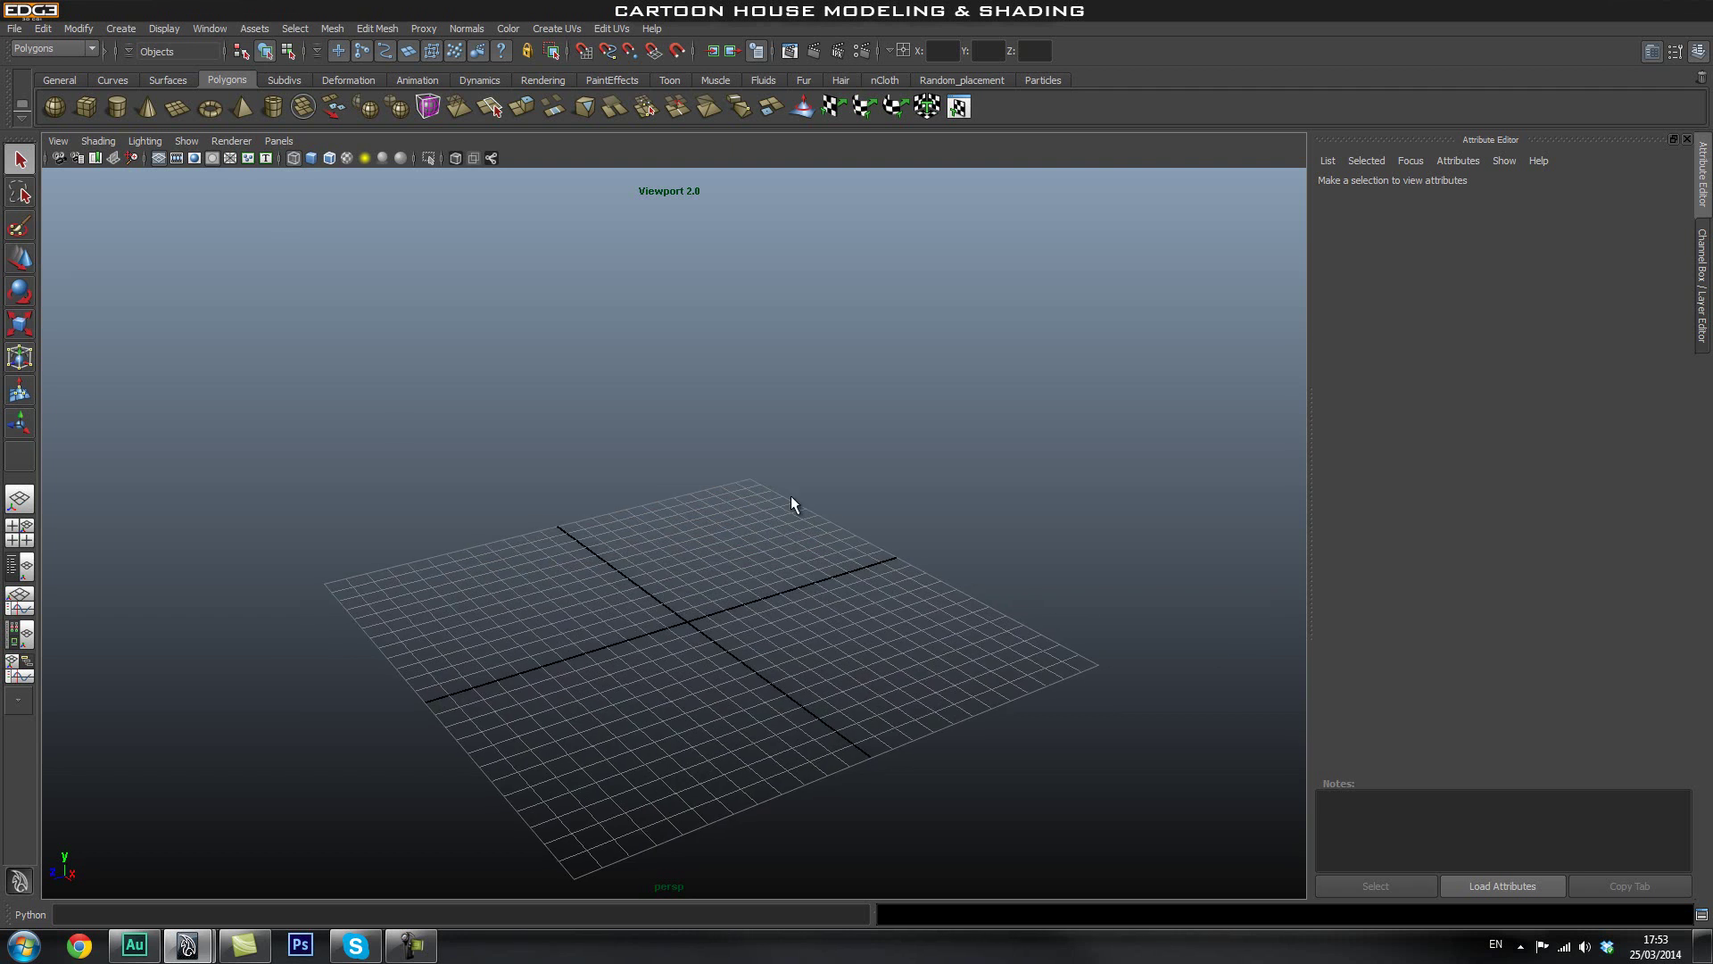
pyautogui.keyDown('alt'); pyautogui.moveTo(778, 695); pyautogui.dragTo(707, 614); pyautogui.keyUp('alt')
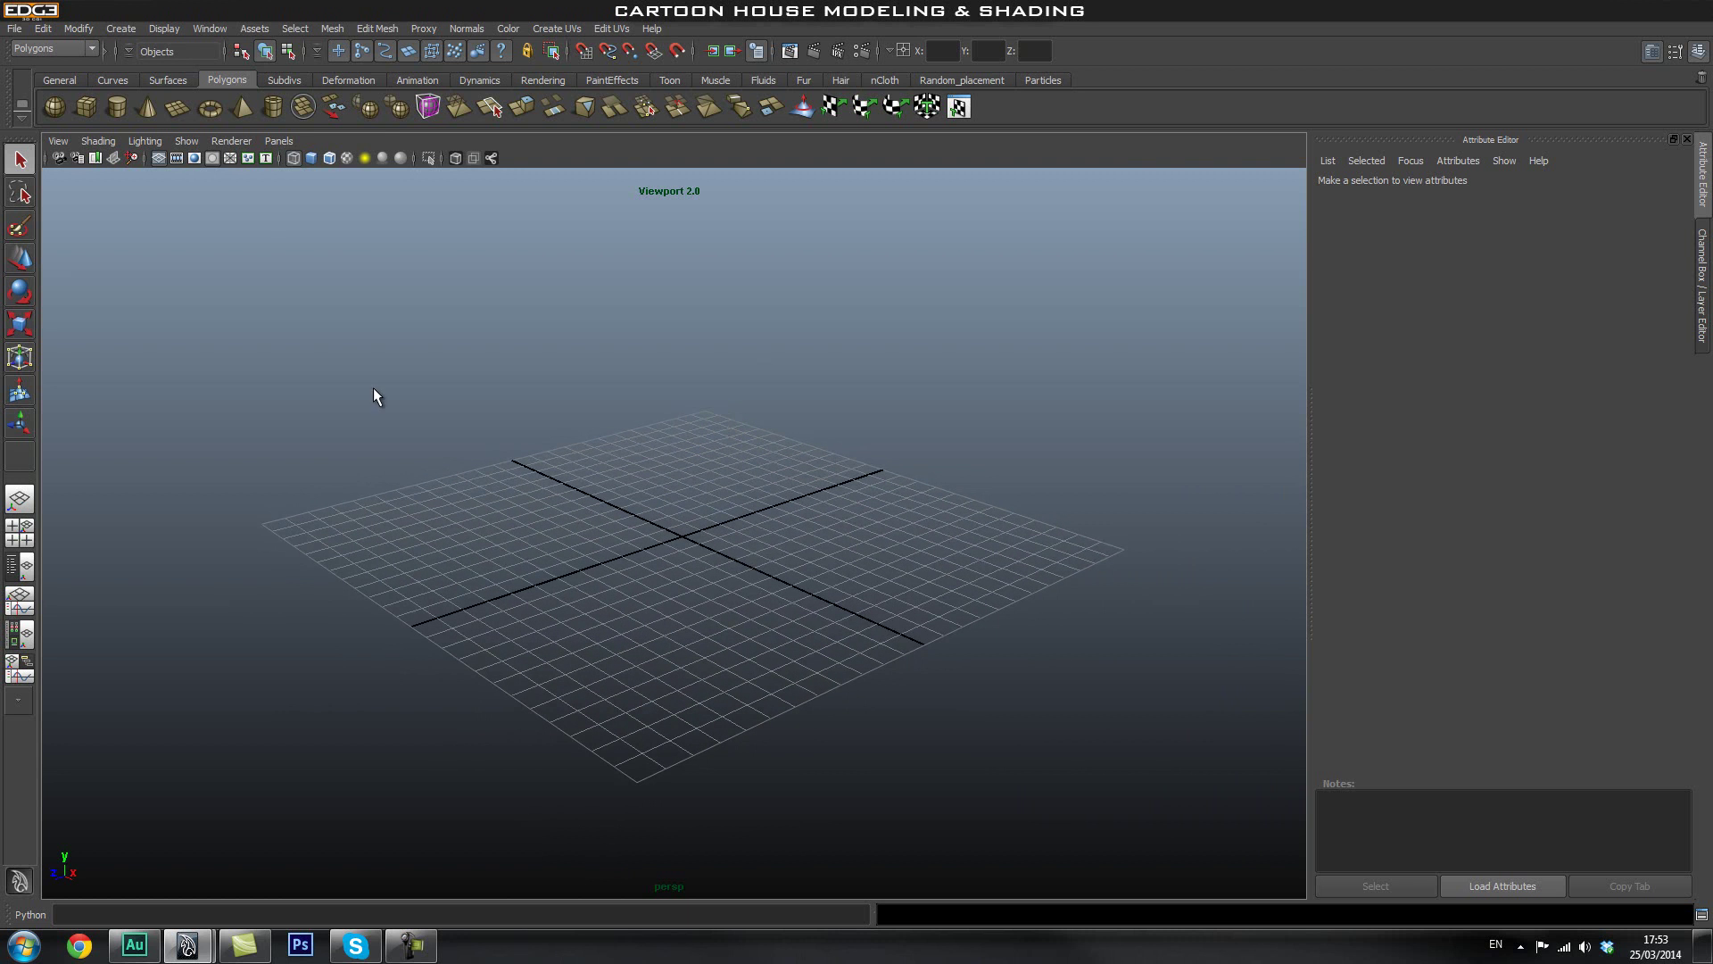
# Tear off the UI Elements display list as a floating window and place it over the viewport near the Attribute Editor.
pyautogui.click(207, 29)
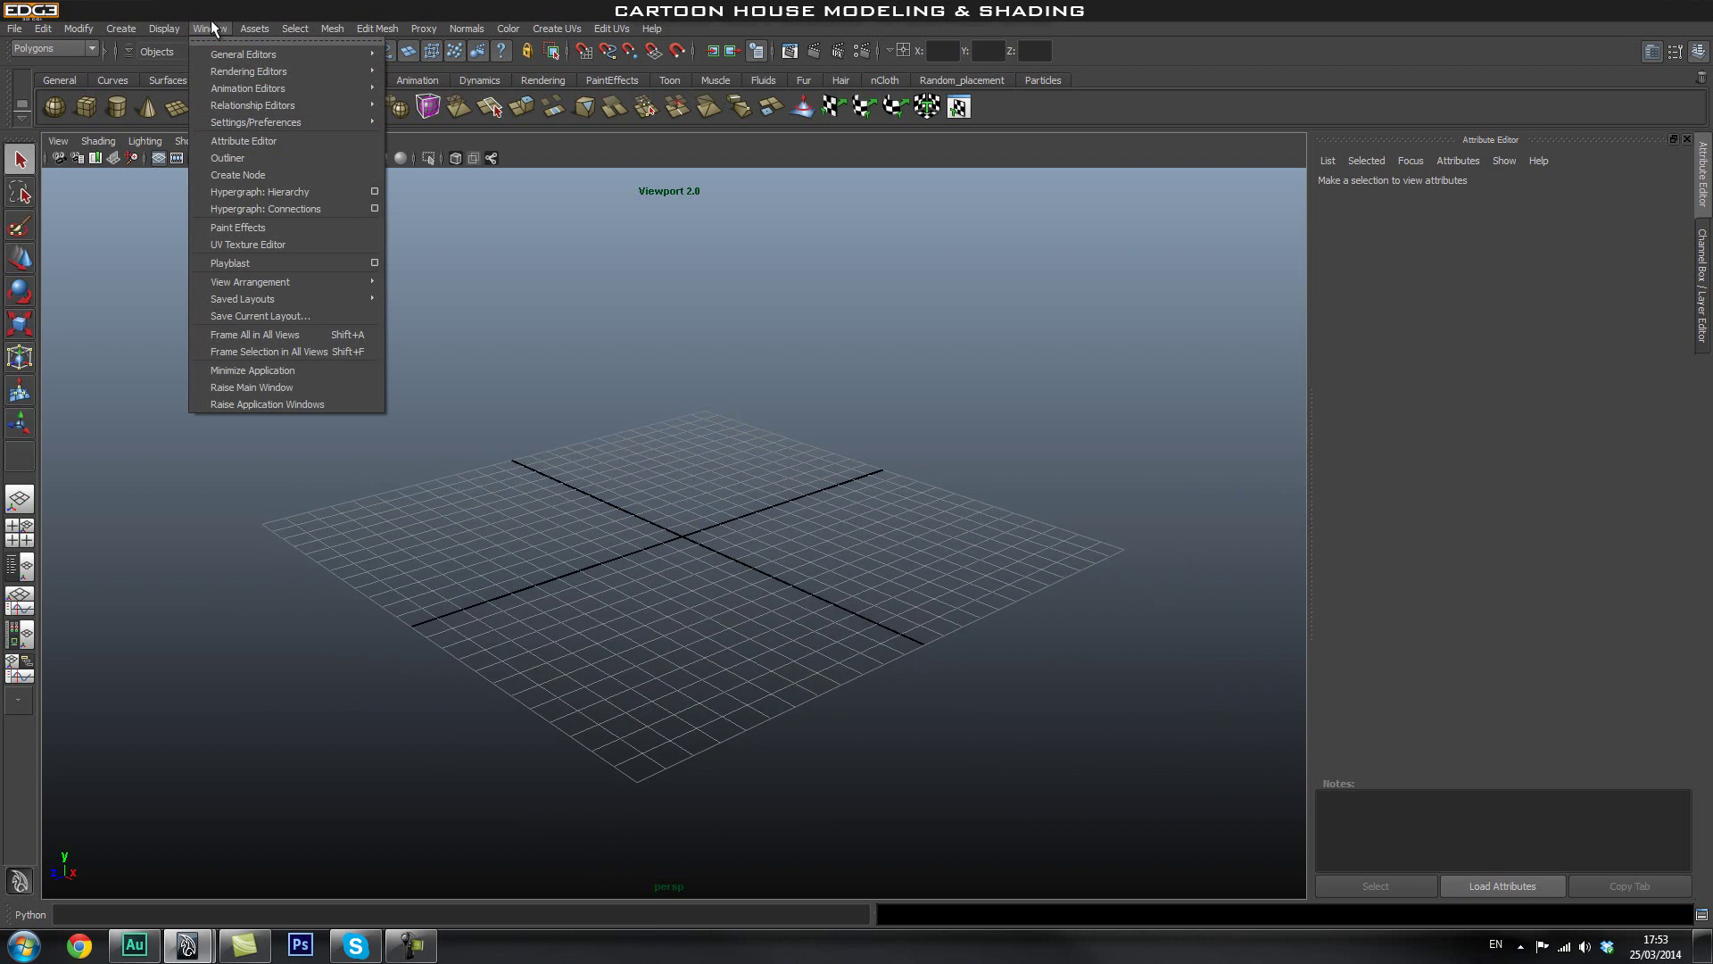
pyautogui.click(377, 29)
pyautogui.click(850, 417)
pyautogui.click(166, 28)
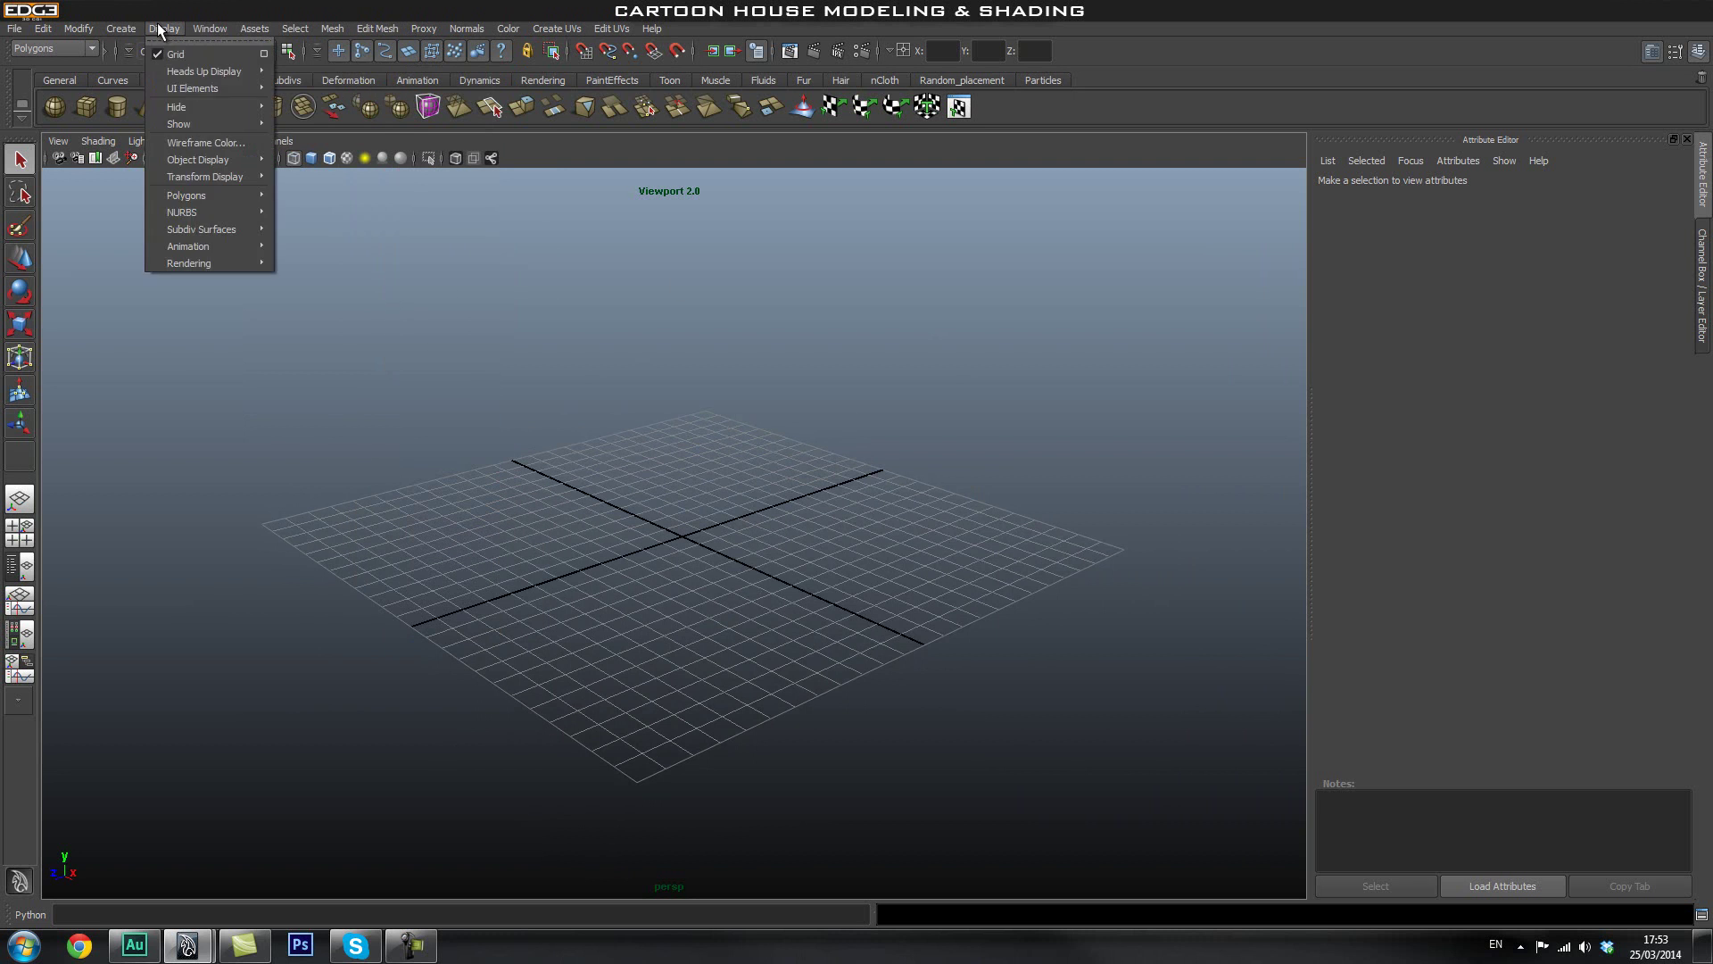
pyautogui.moveTo(211, 29)
pyautogui.moveTo(189, 88)
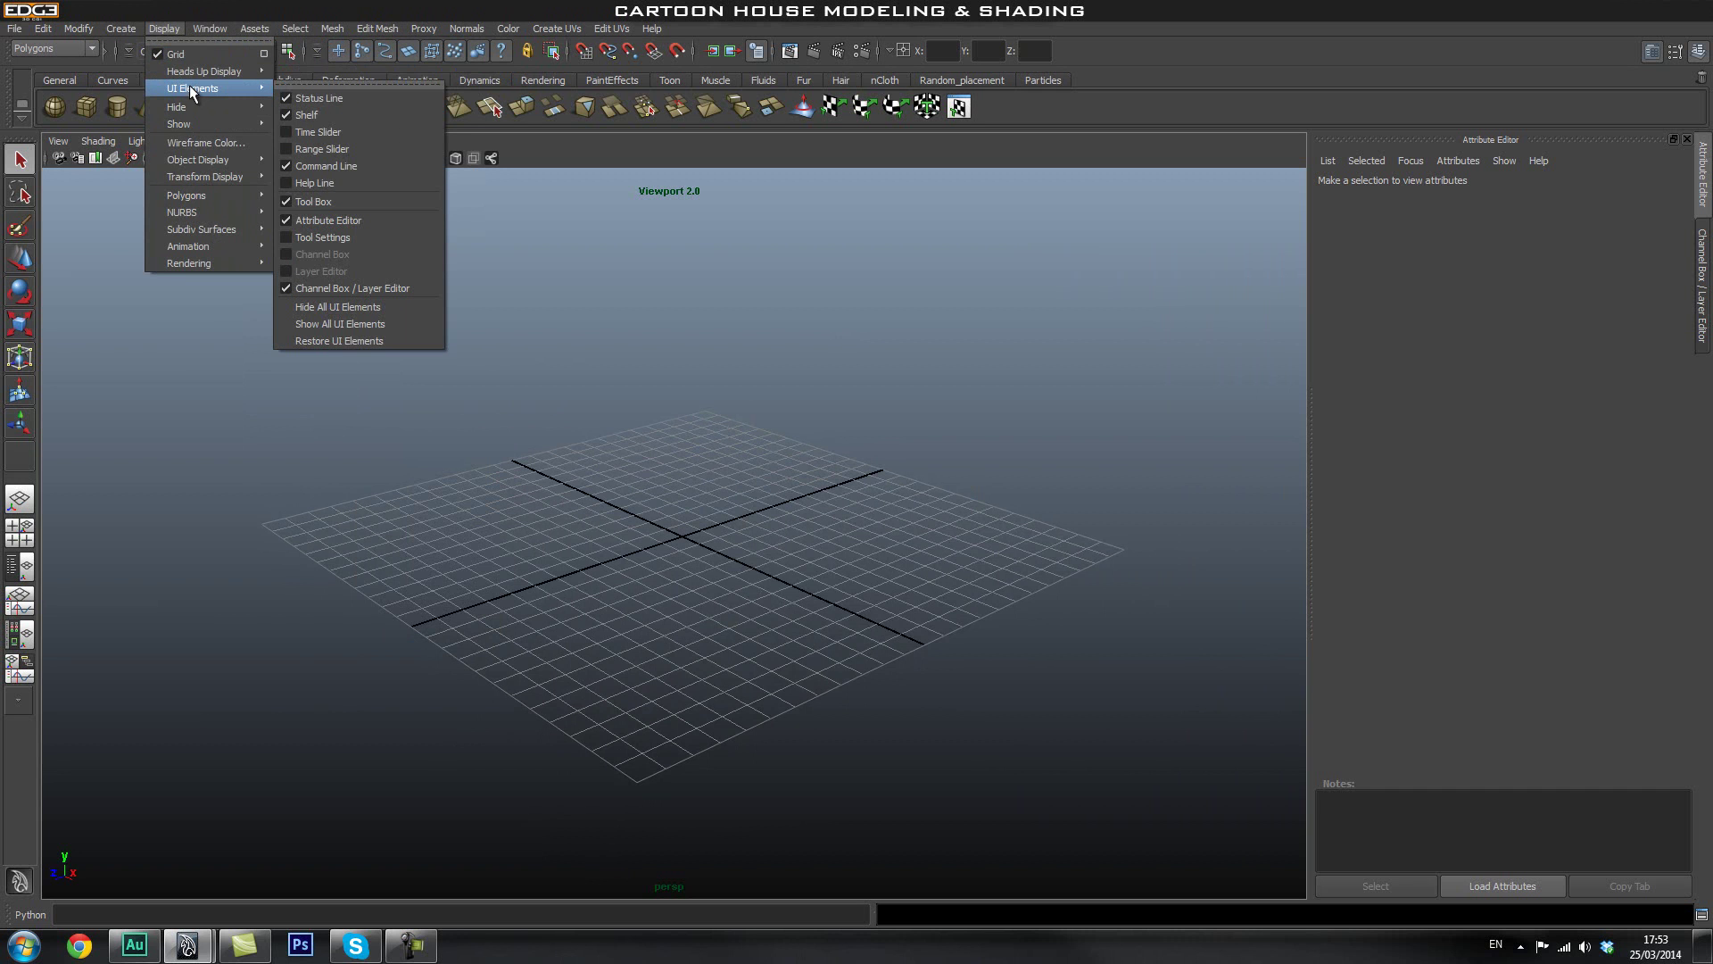
pyautogui.click(346, 83)
pyautogui.moveTo(359, 68); pyautogui.dragTo(1178, 224)
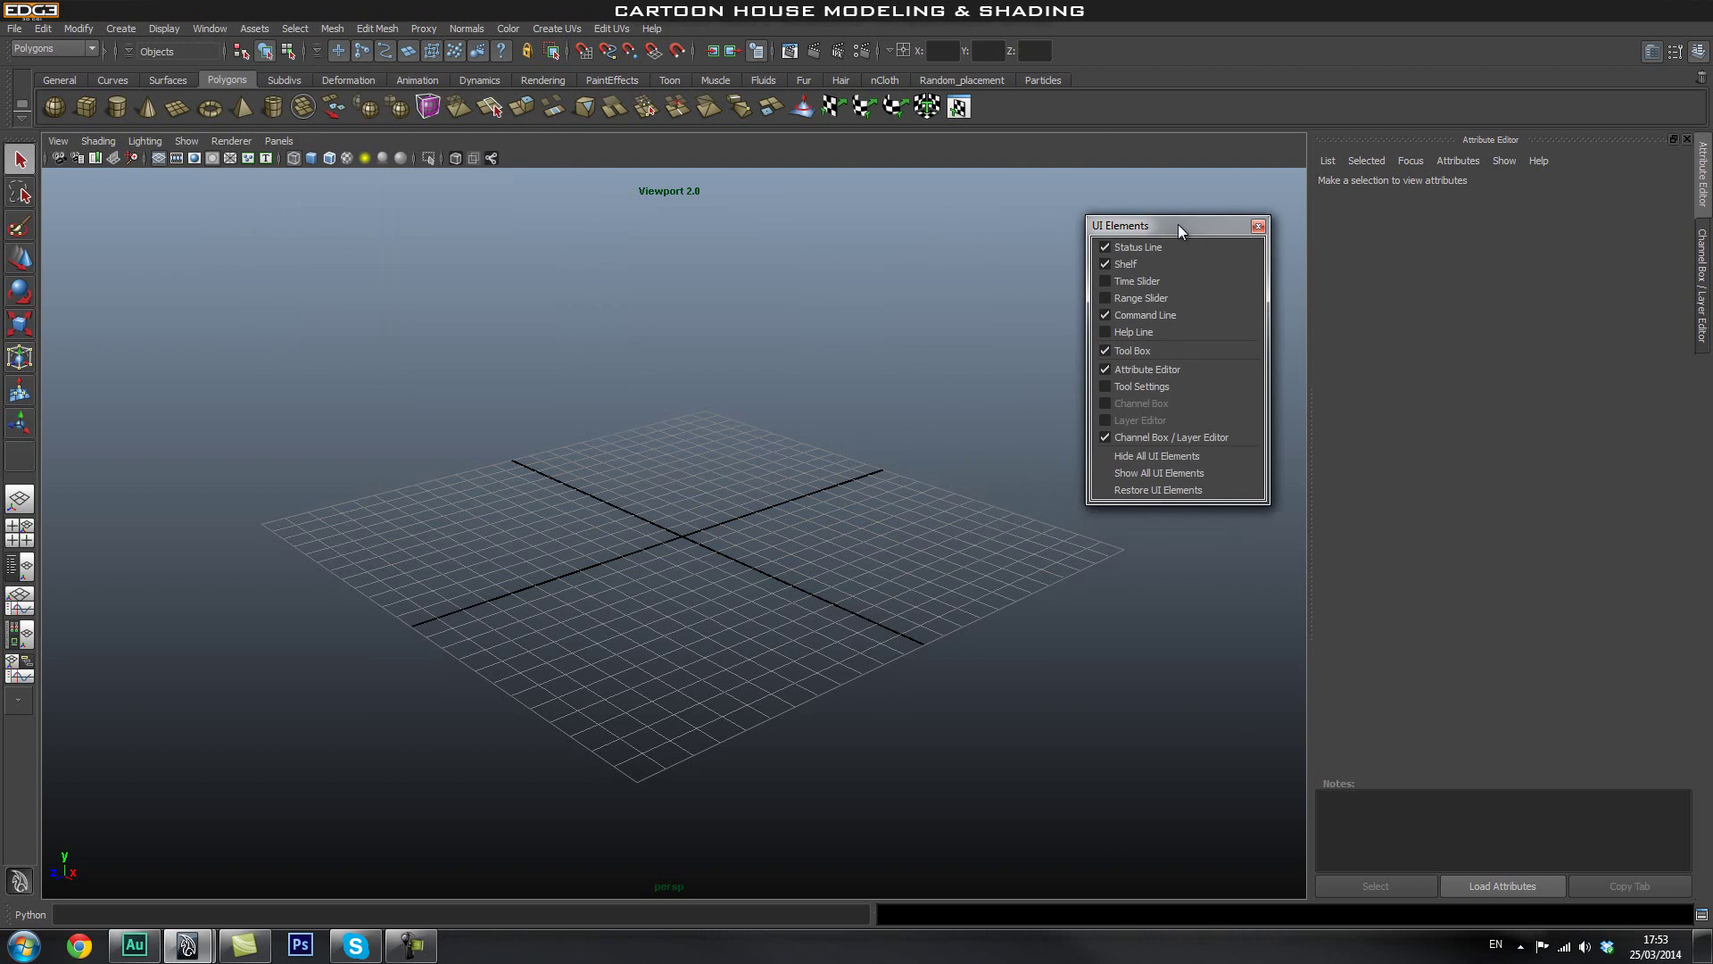
# Show the Time Slider, Range Slider and Help Line, and hide all three again.
pyautogui.click(1156, 284)
pyautogui.click(1159, 298)
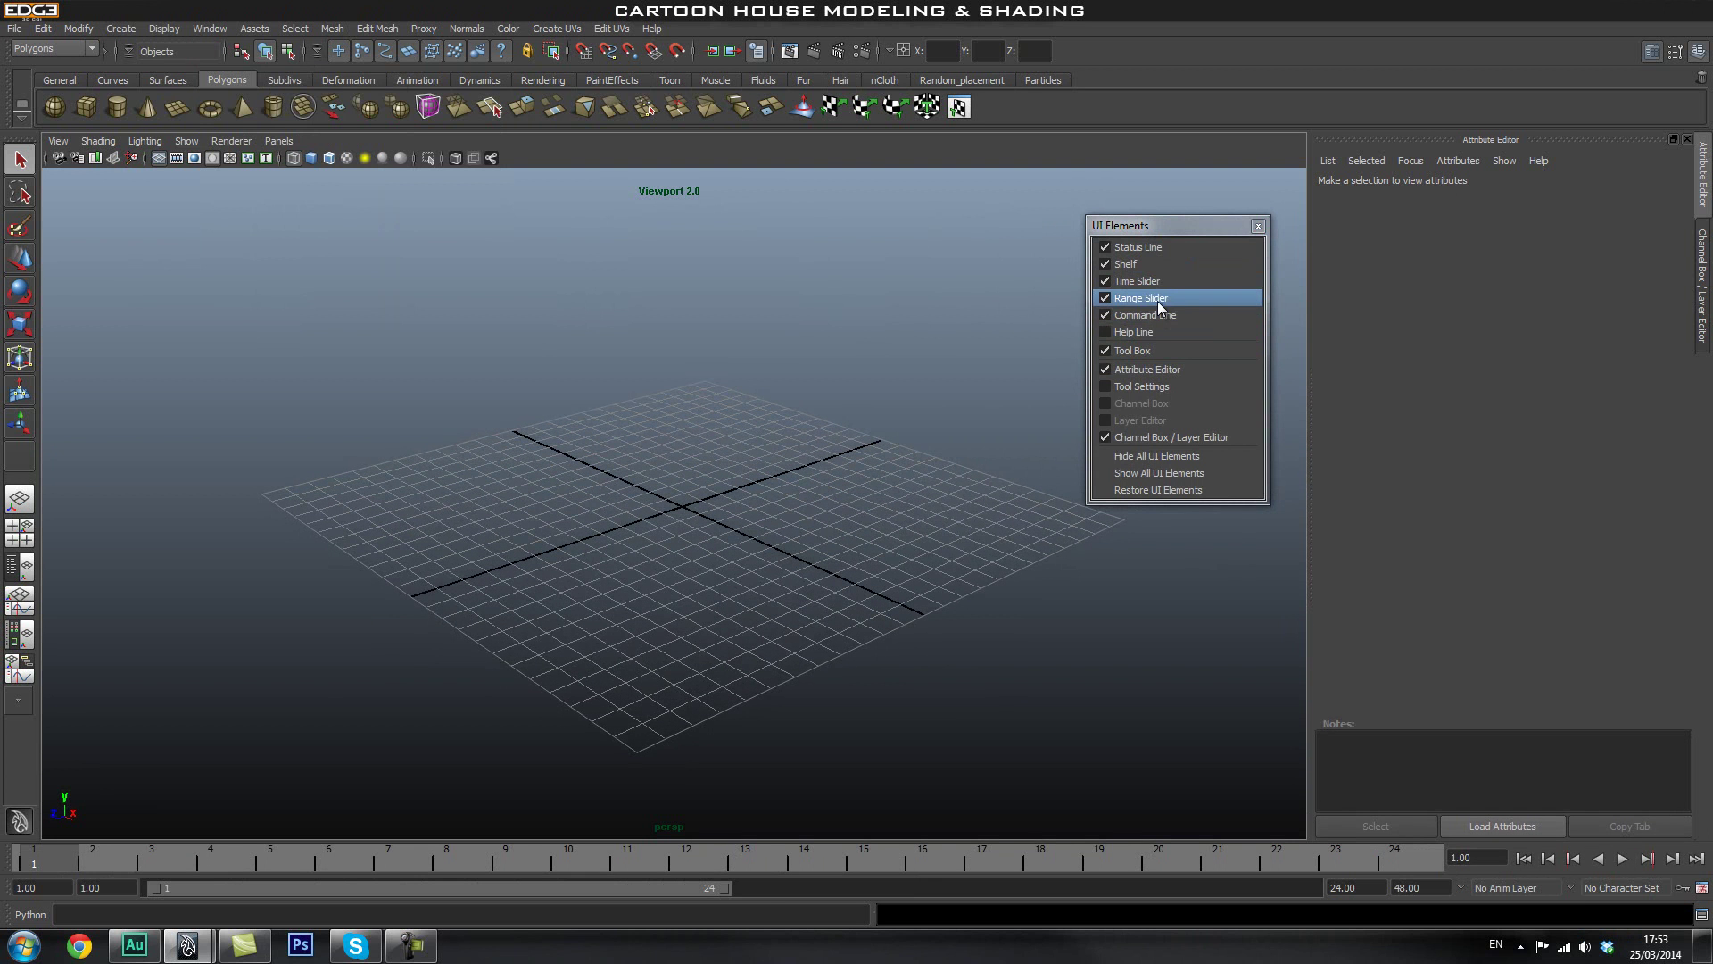
pyautogui.click(1153, 331)
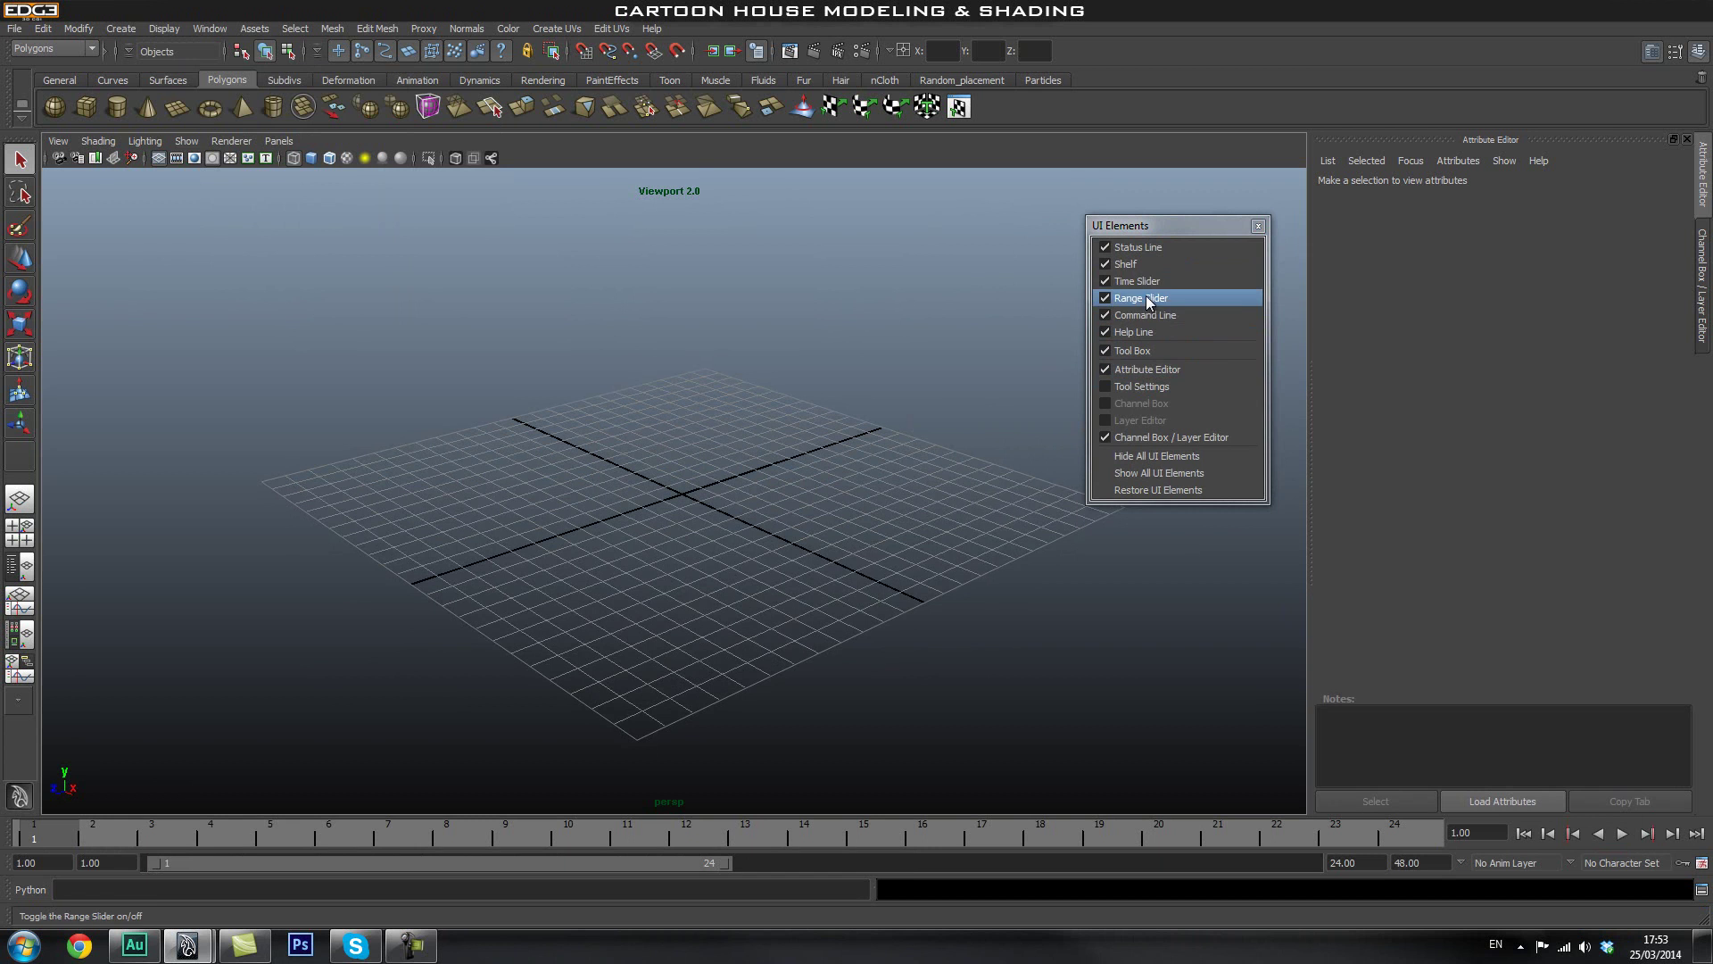
pyautogui.click(1114, 288)
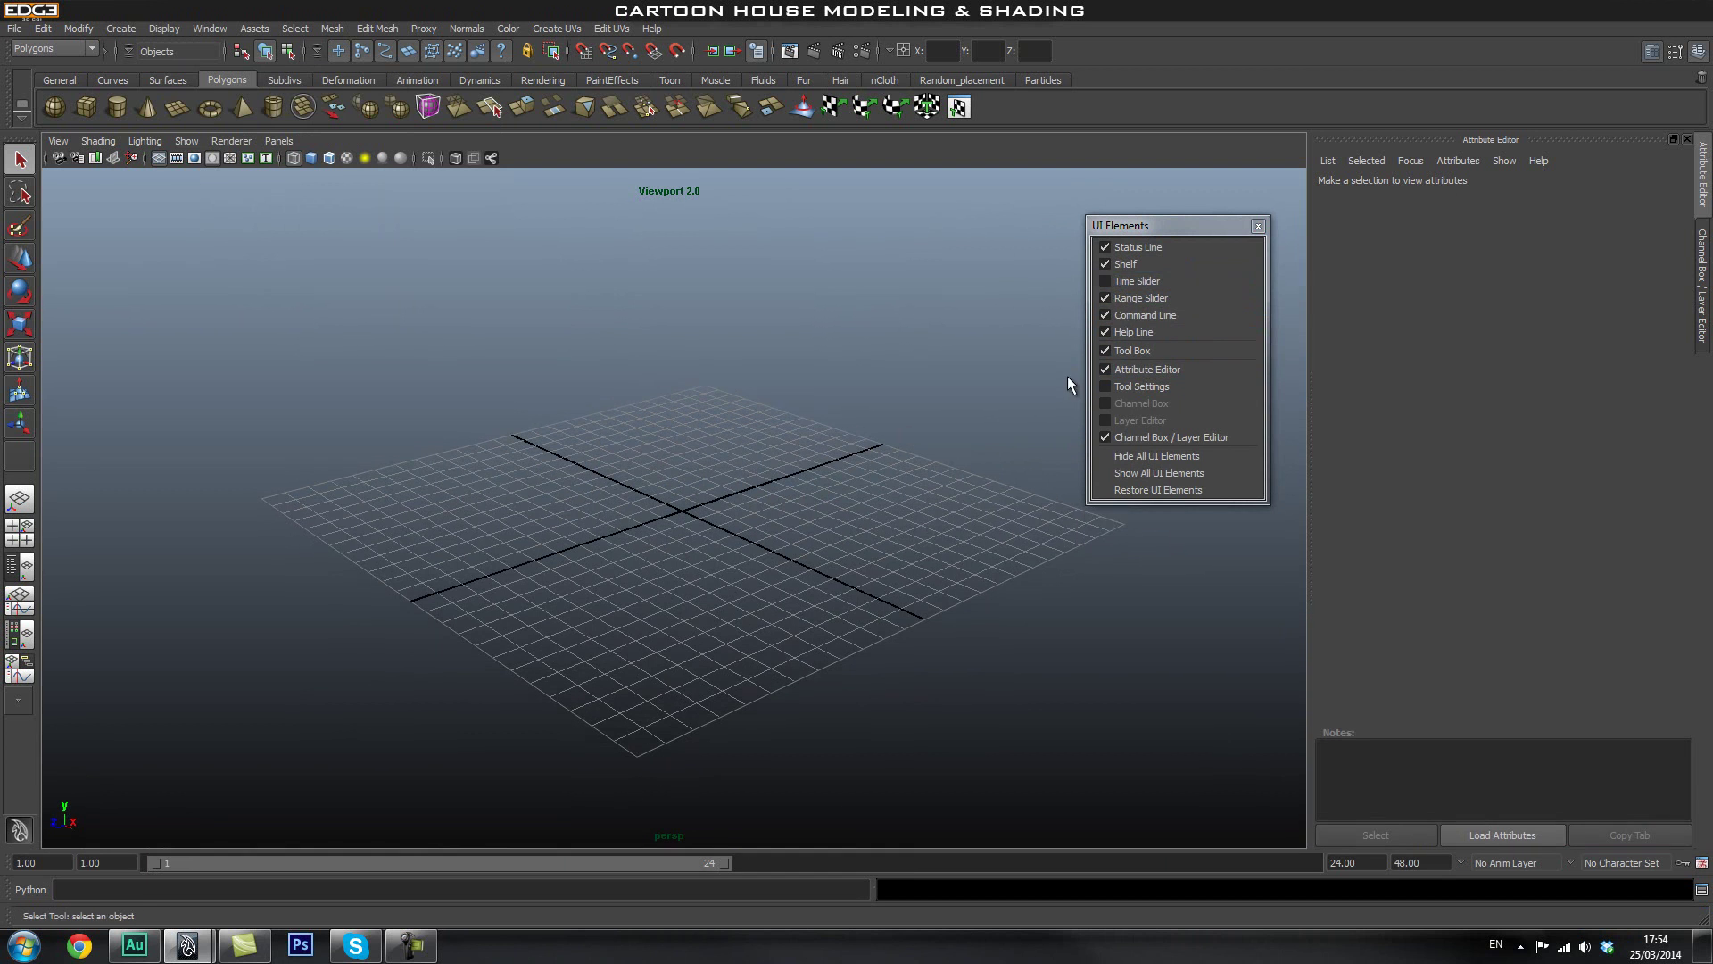
pyautogui.click(1156, 297)
pyautogui.click(1160, 331)
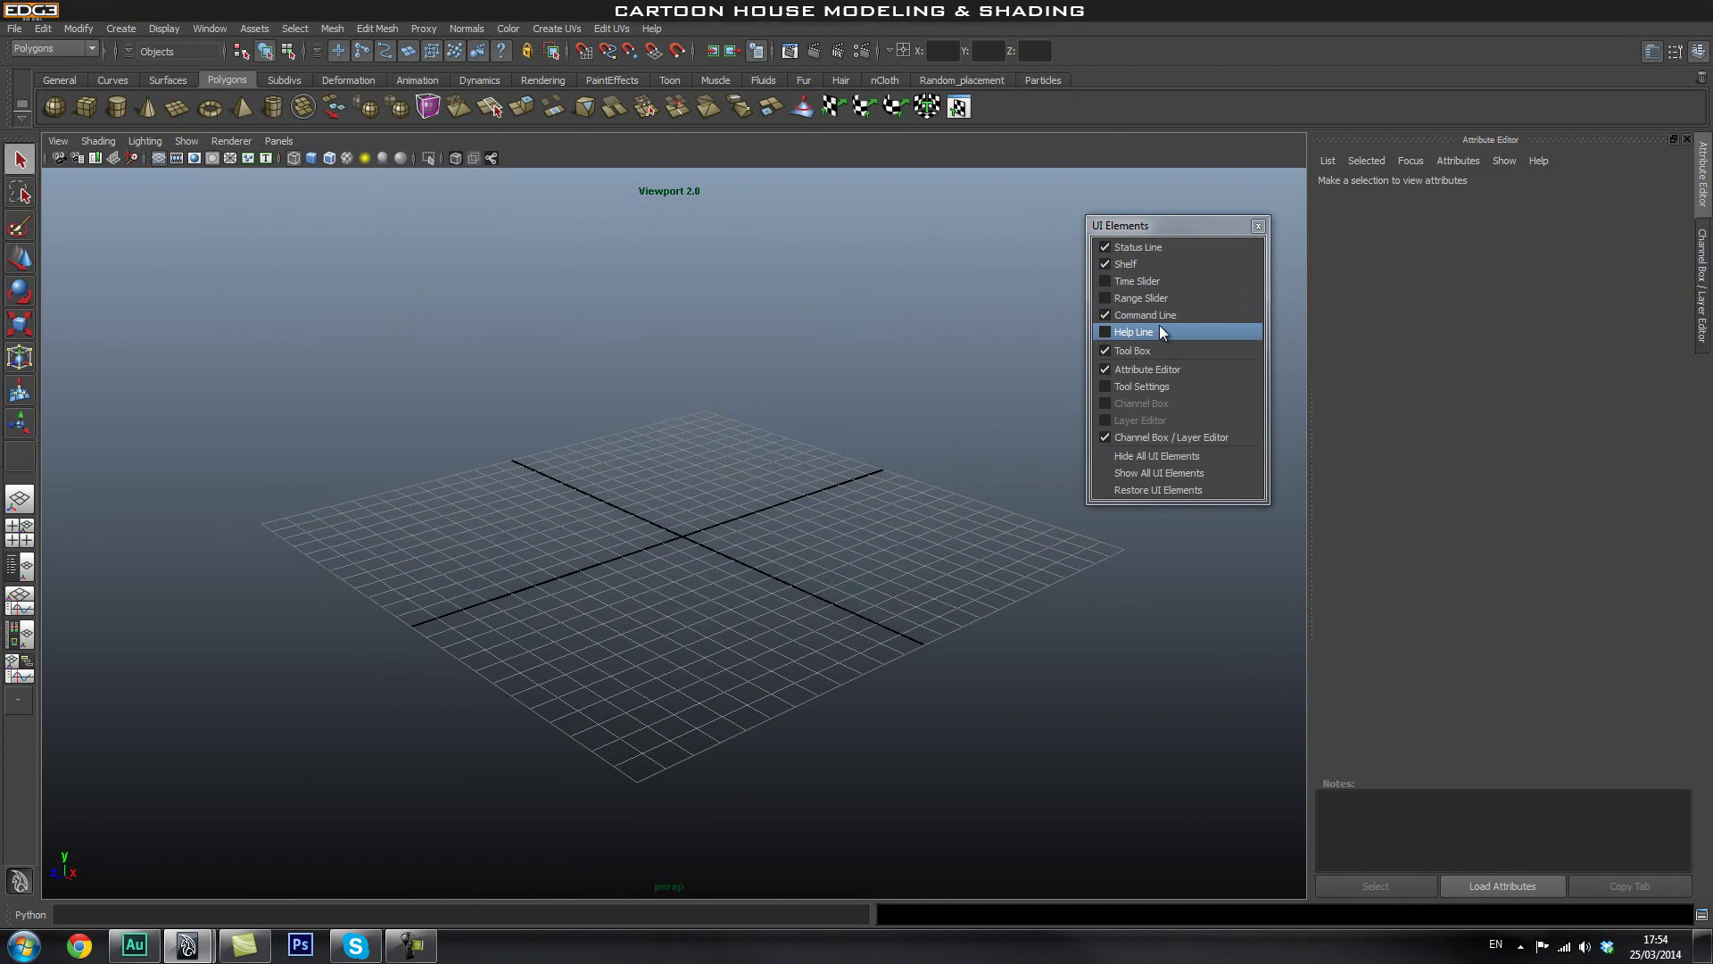
pyautogui.keyDown('alt'); pyautogui.moveTo(697, 473); pyautogui.dragTo(891, 457); pyautogui.keyUp('alt')
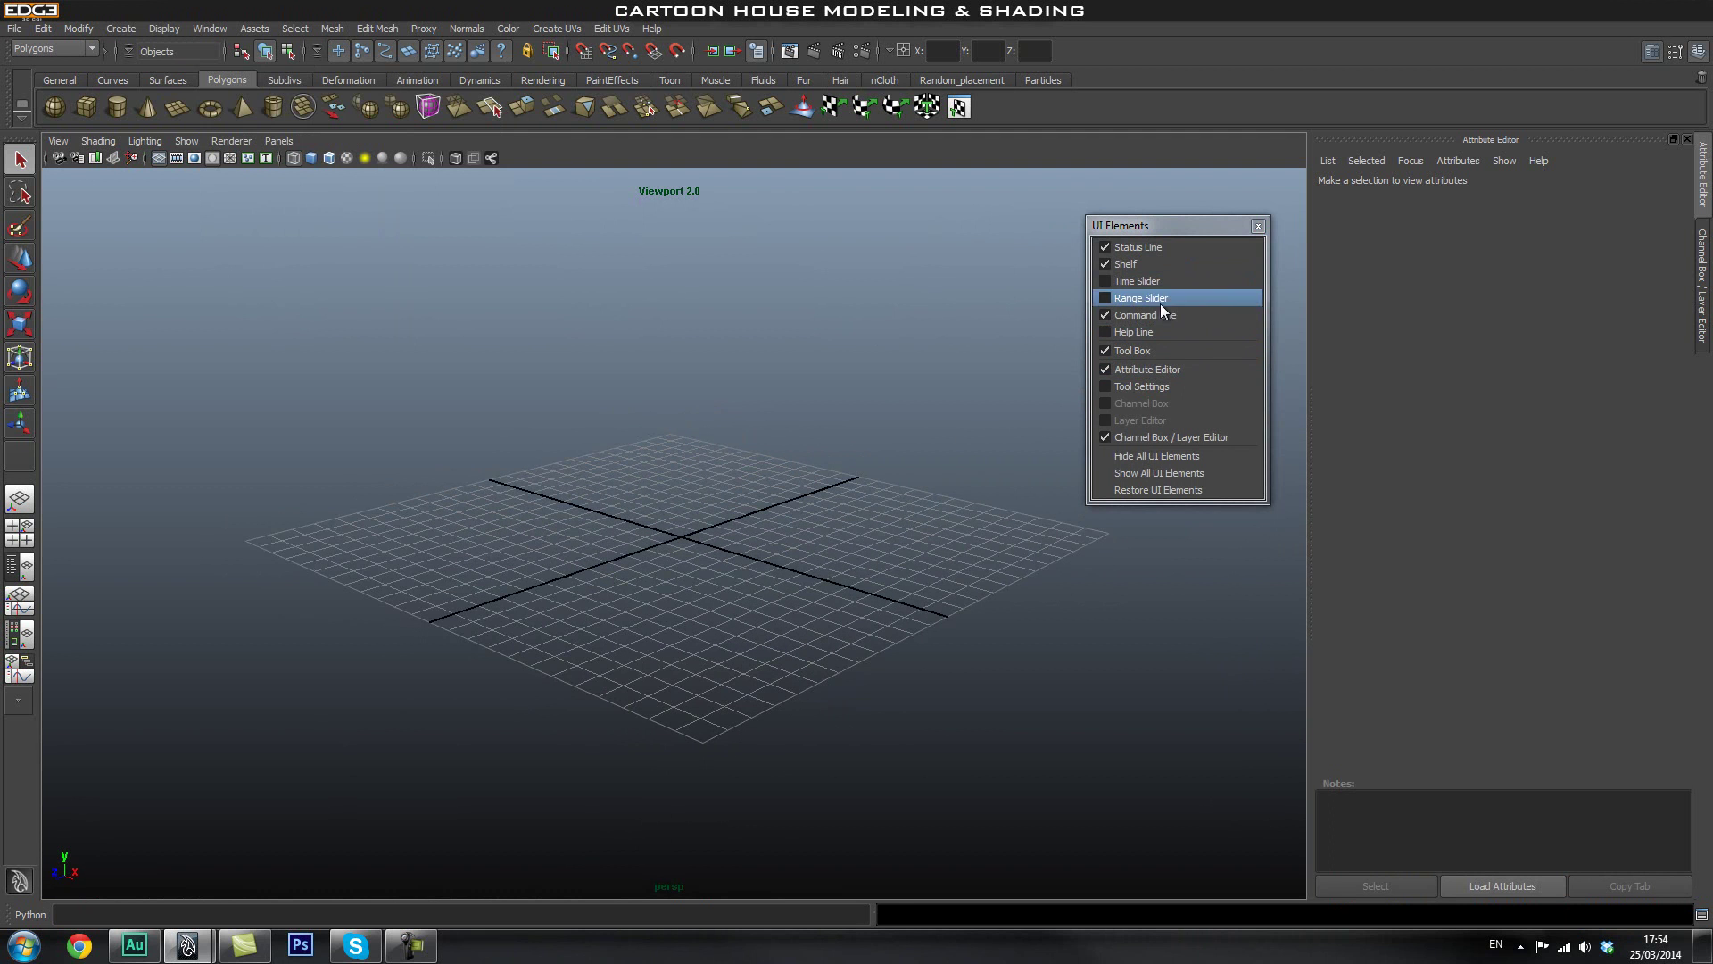
# Hide the Command Line and close the floating UI Elements list.
pyautogui.click(1138, 314)
pyautogui.moveTo(864, 398)
pyautogui.keyDown('alt'); pyautogui.mouseDown()
pyautogui.moveTo(827, 419)
pyautogui.moveTo(897, 406)
pyautogui.mouseUp(); pyautogui.keyUp('alt')
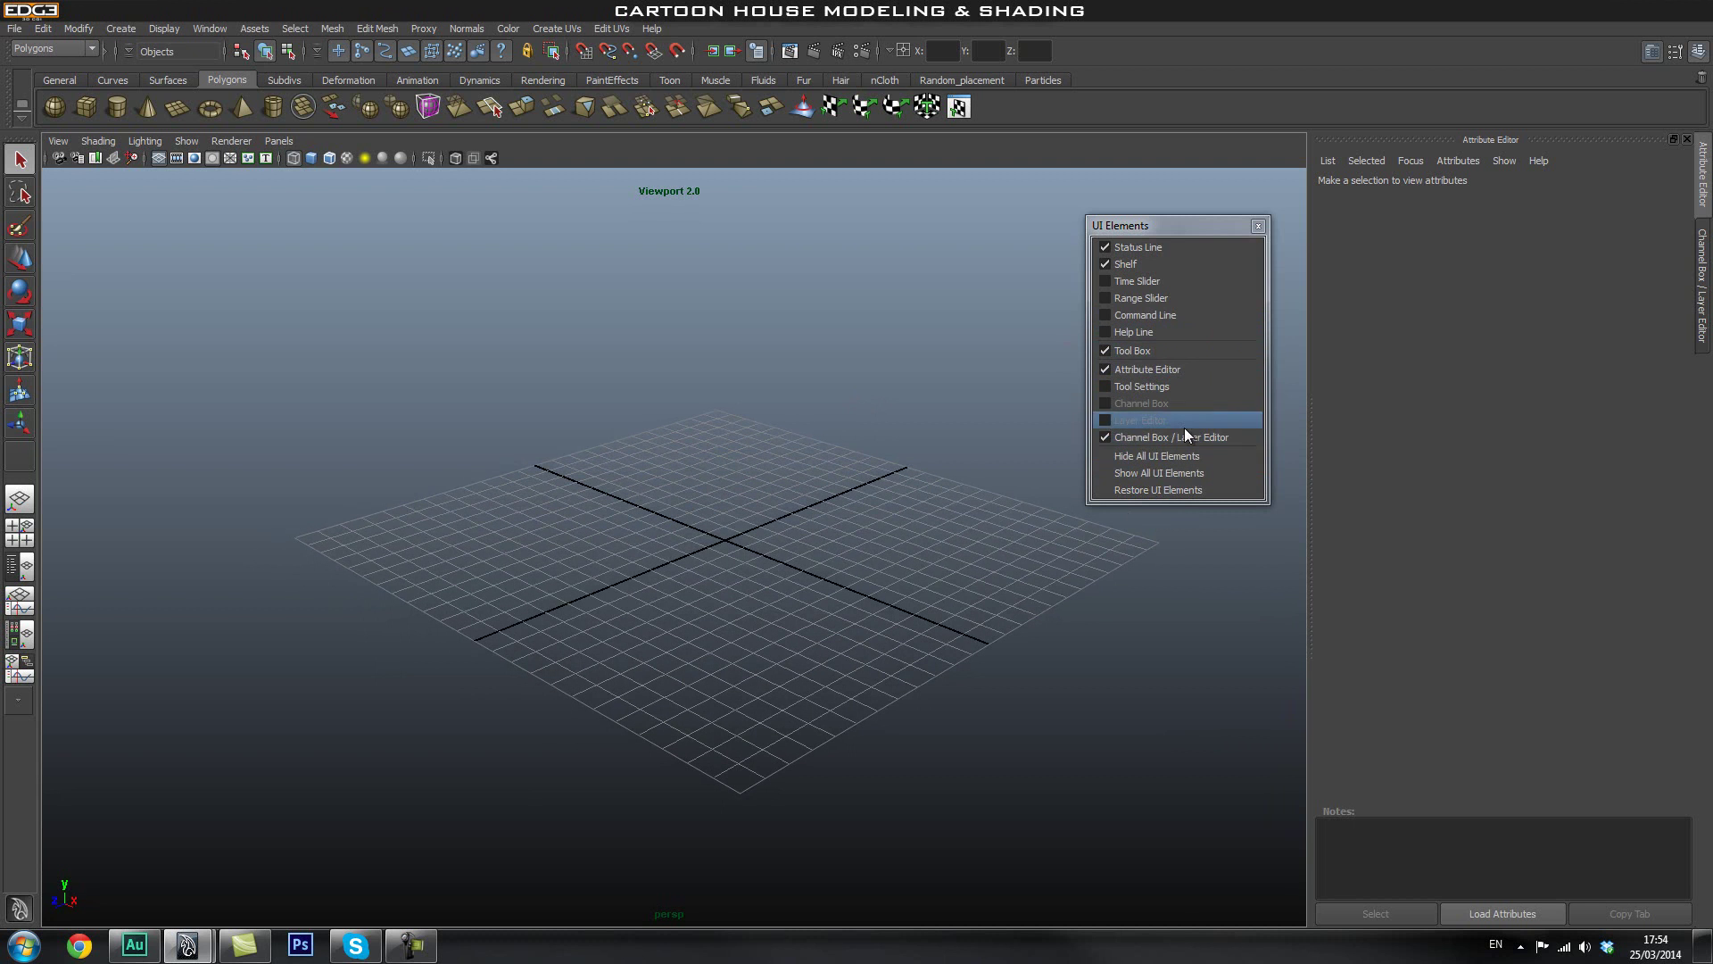
pyautogui.click(1258, 227)
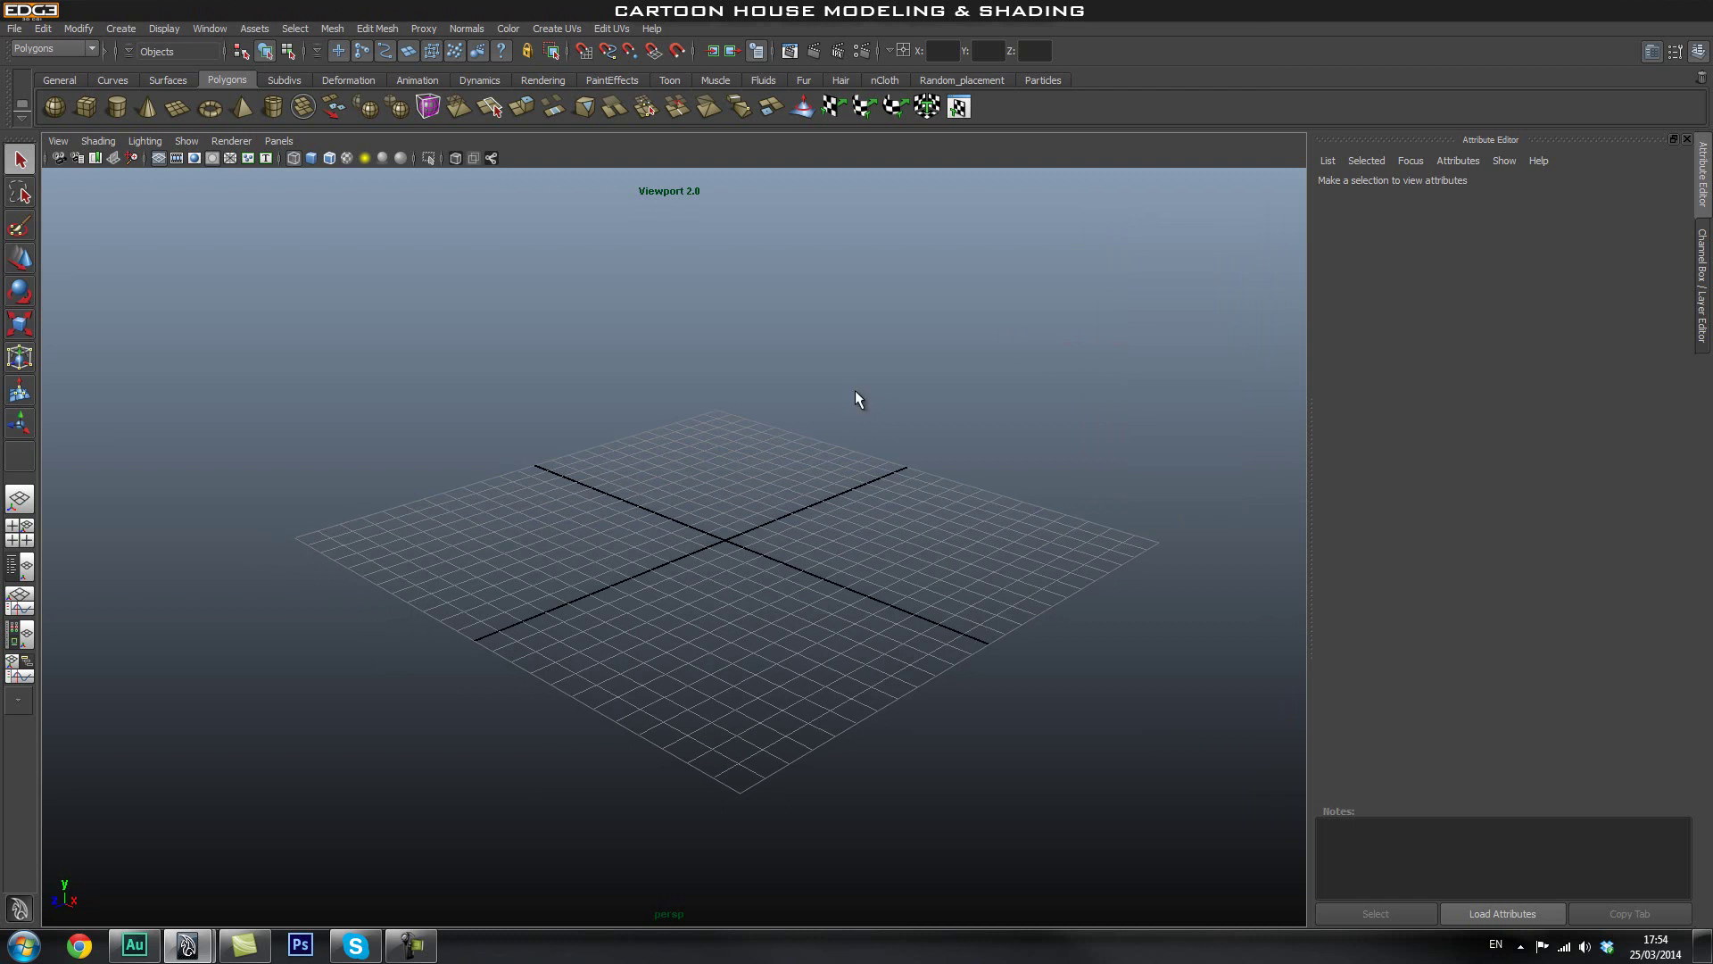
# Switch the perspective view's renderer to Default Quality Rendering.
pyautogui.moveTo(842, 360)
pyautogui.keyDown('alt'); pyautogui.mouseDown()
pyautogui.moveTo(884, 386)
pyautogui.moveTo(845, 382)
pyautogui.mouseUp(); pyautogui.keyUp('alt')
pyautogui.click(279, 141)
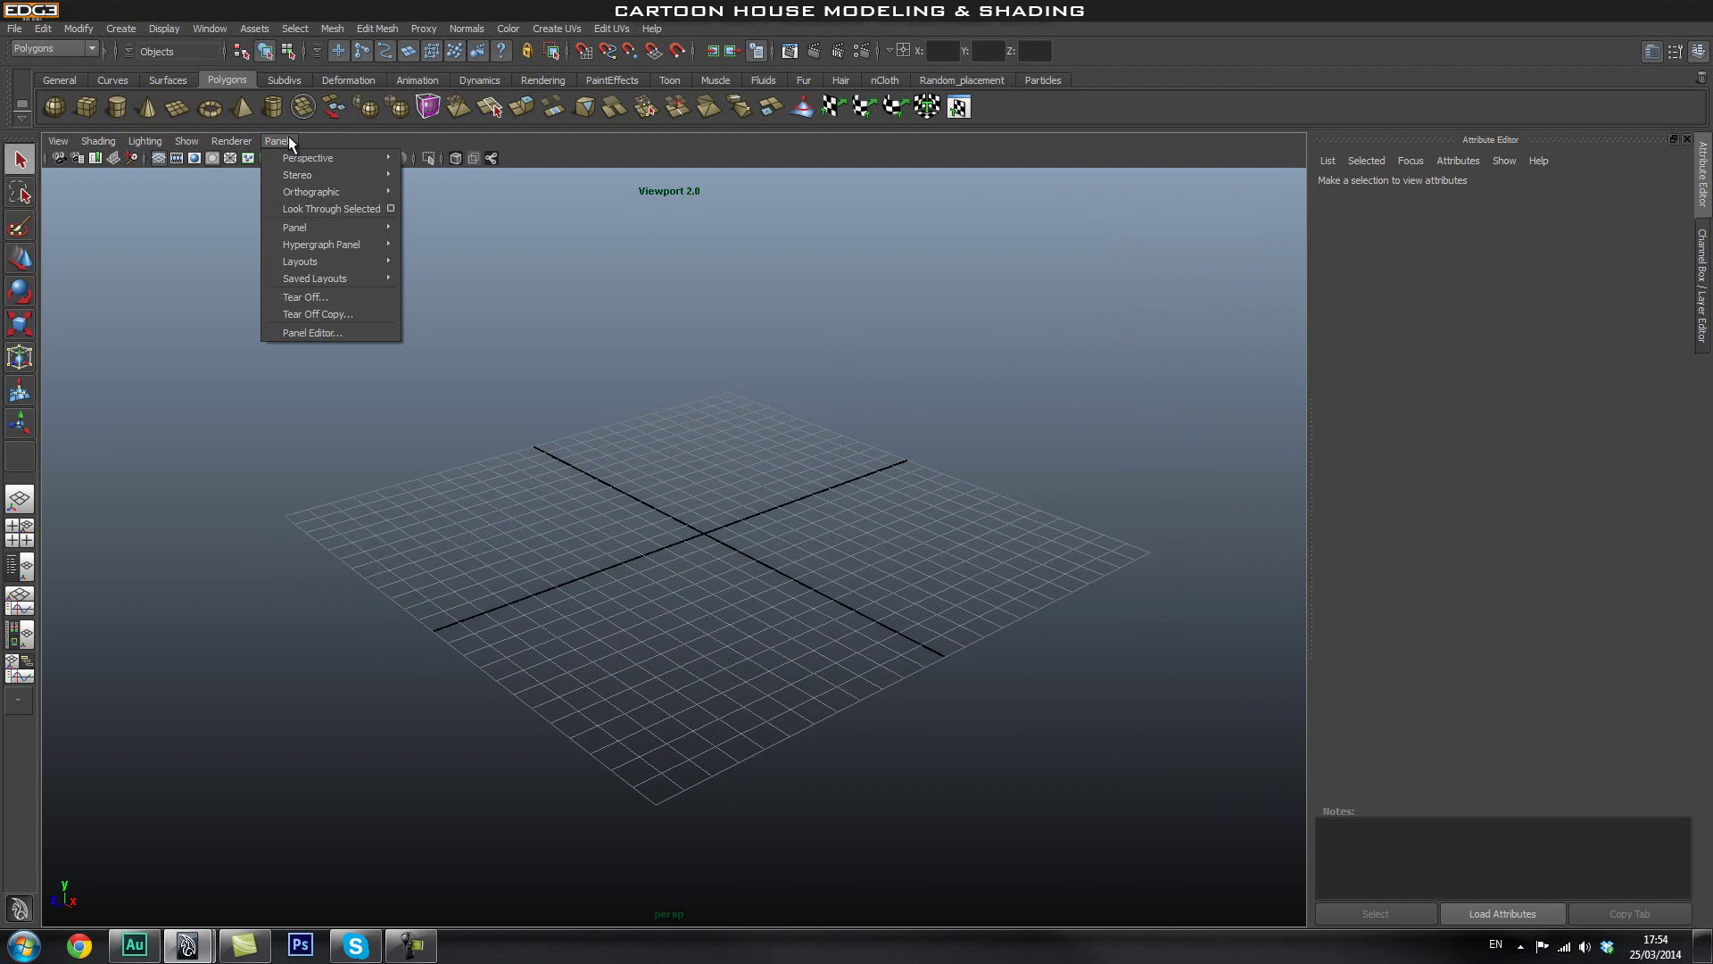
pyautogui.moveTo(220, 139)
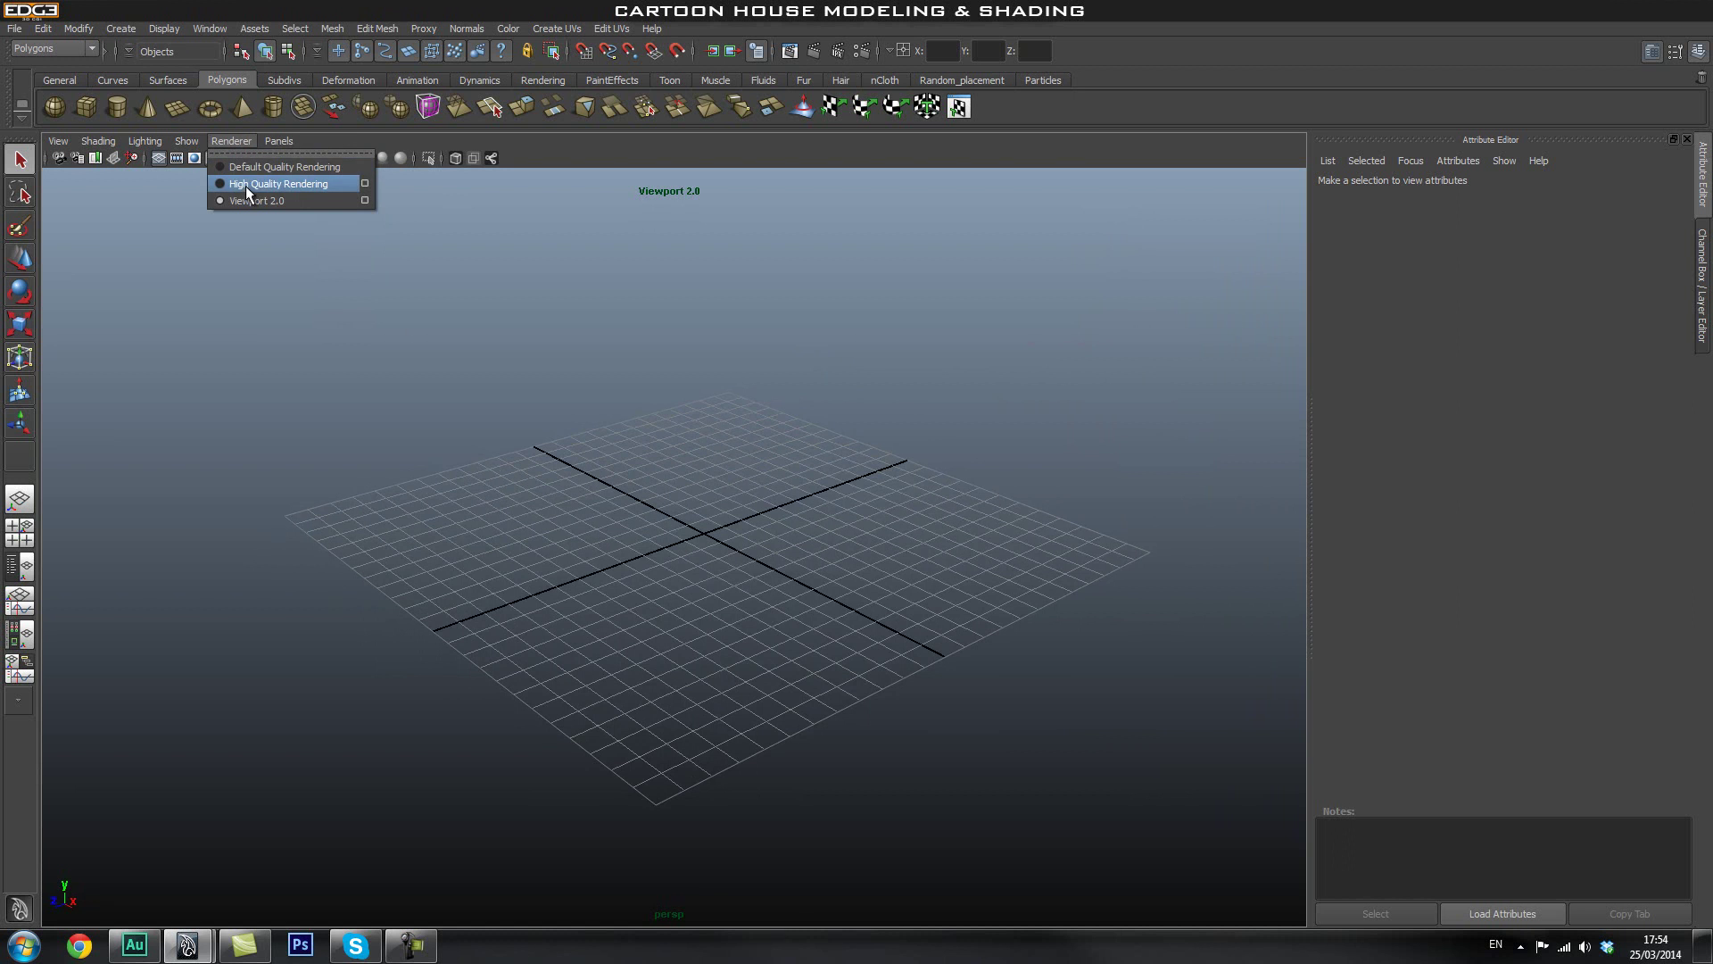
pyautogui.click(242, 167)
pyautogui.moveTo(785, 419)
pyautogui.keyDown('alt'); pyautogui.mouseDown()
pyautogui.moveTo(818, 423)
pyautogui.moveTo(802, 386)
pyautogui.moveTo(781, 406)
pyautogui.mouseUp(); pyautogui.keyUp('alt')
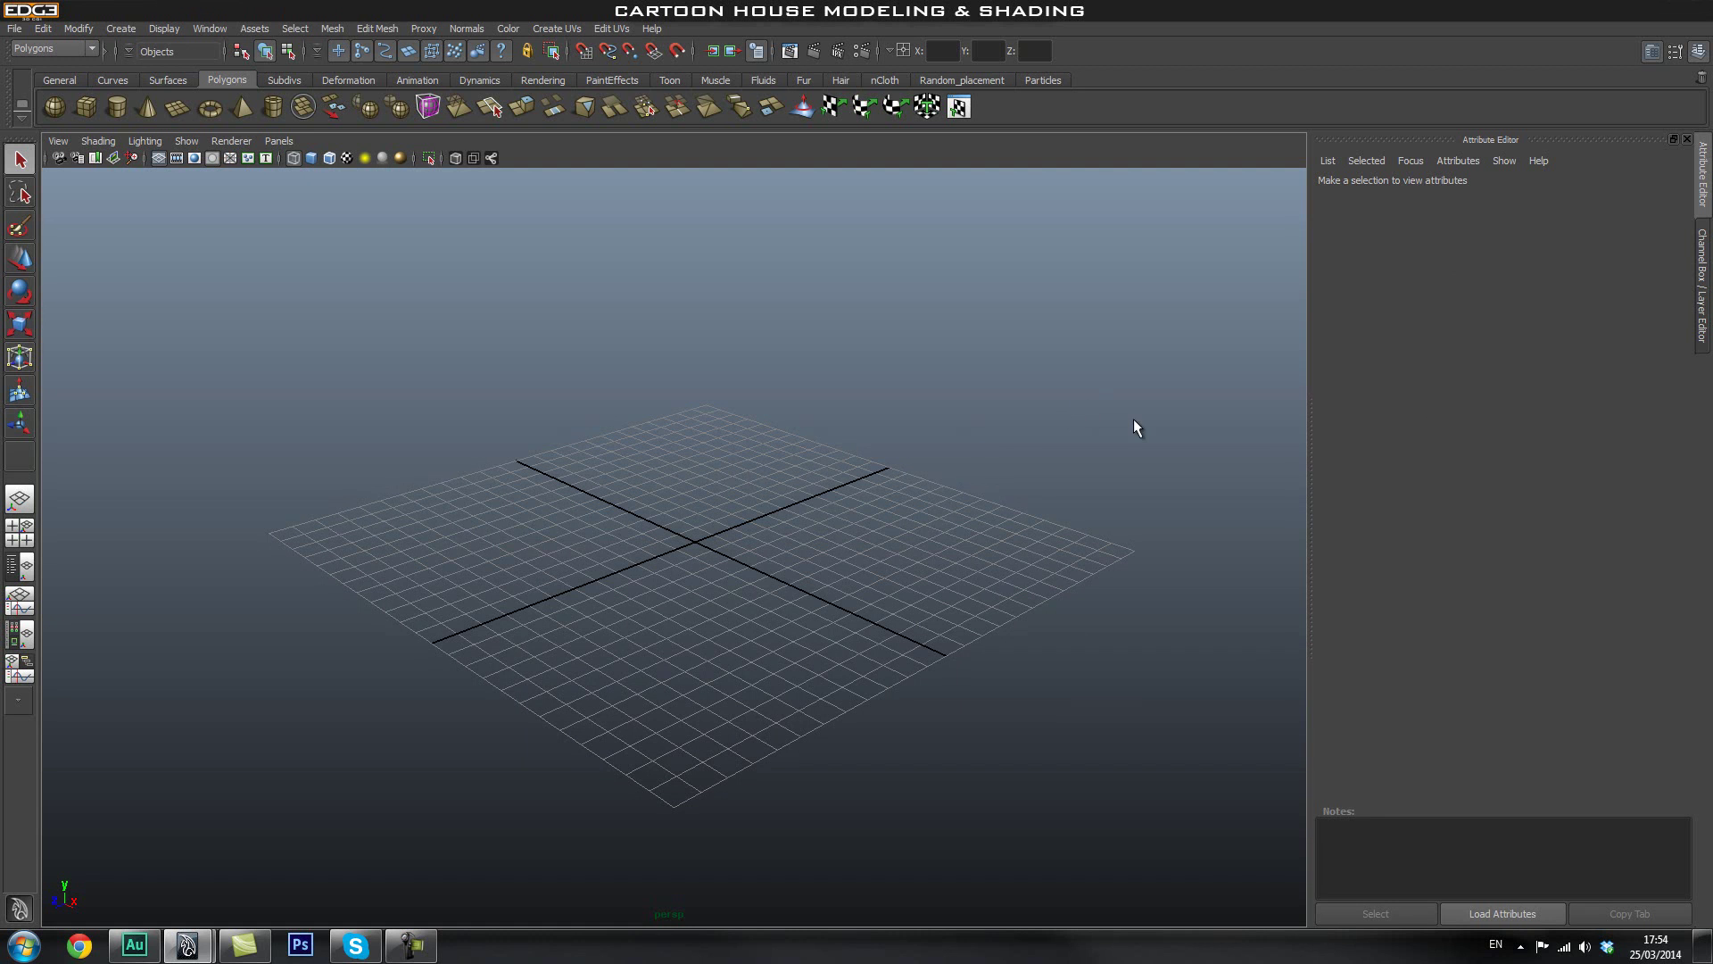
# Switch from the Attribute Editor to the Channel Box / Layer Editor and back.
pyautogui.hotkey('ctrl', 'a')
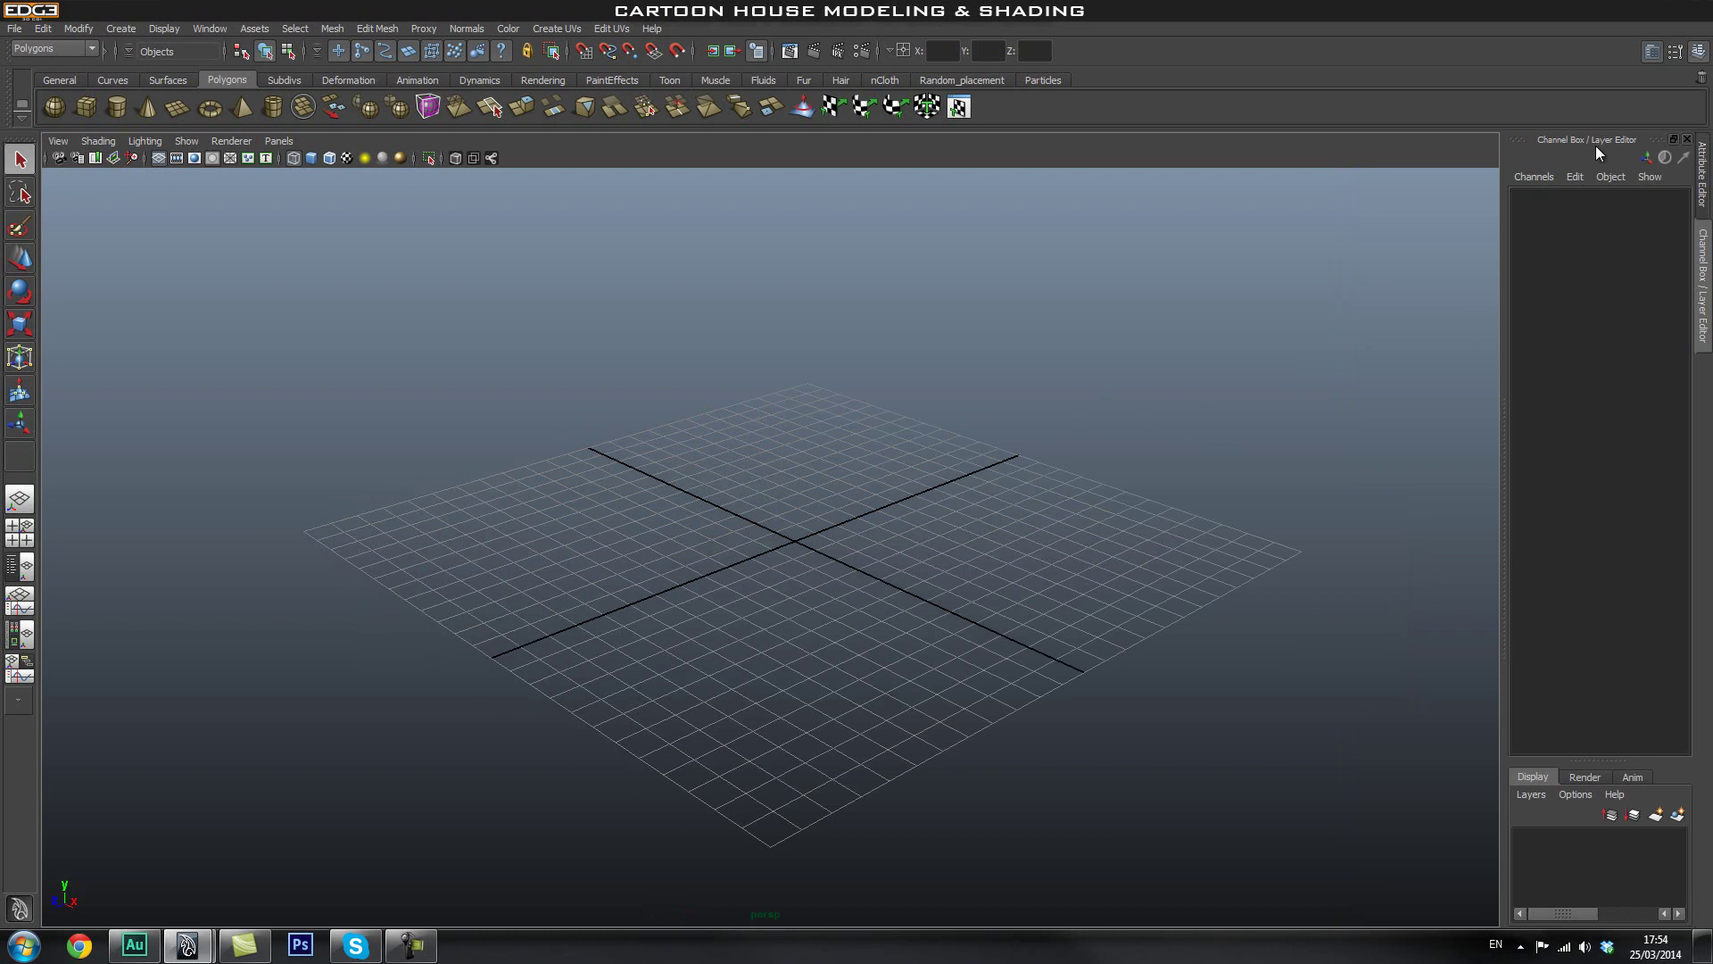
pyautogui.hotkey('ctrl', 'a')
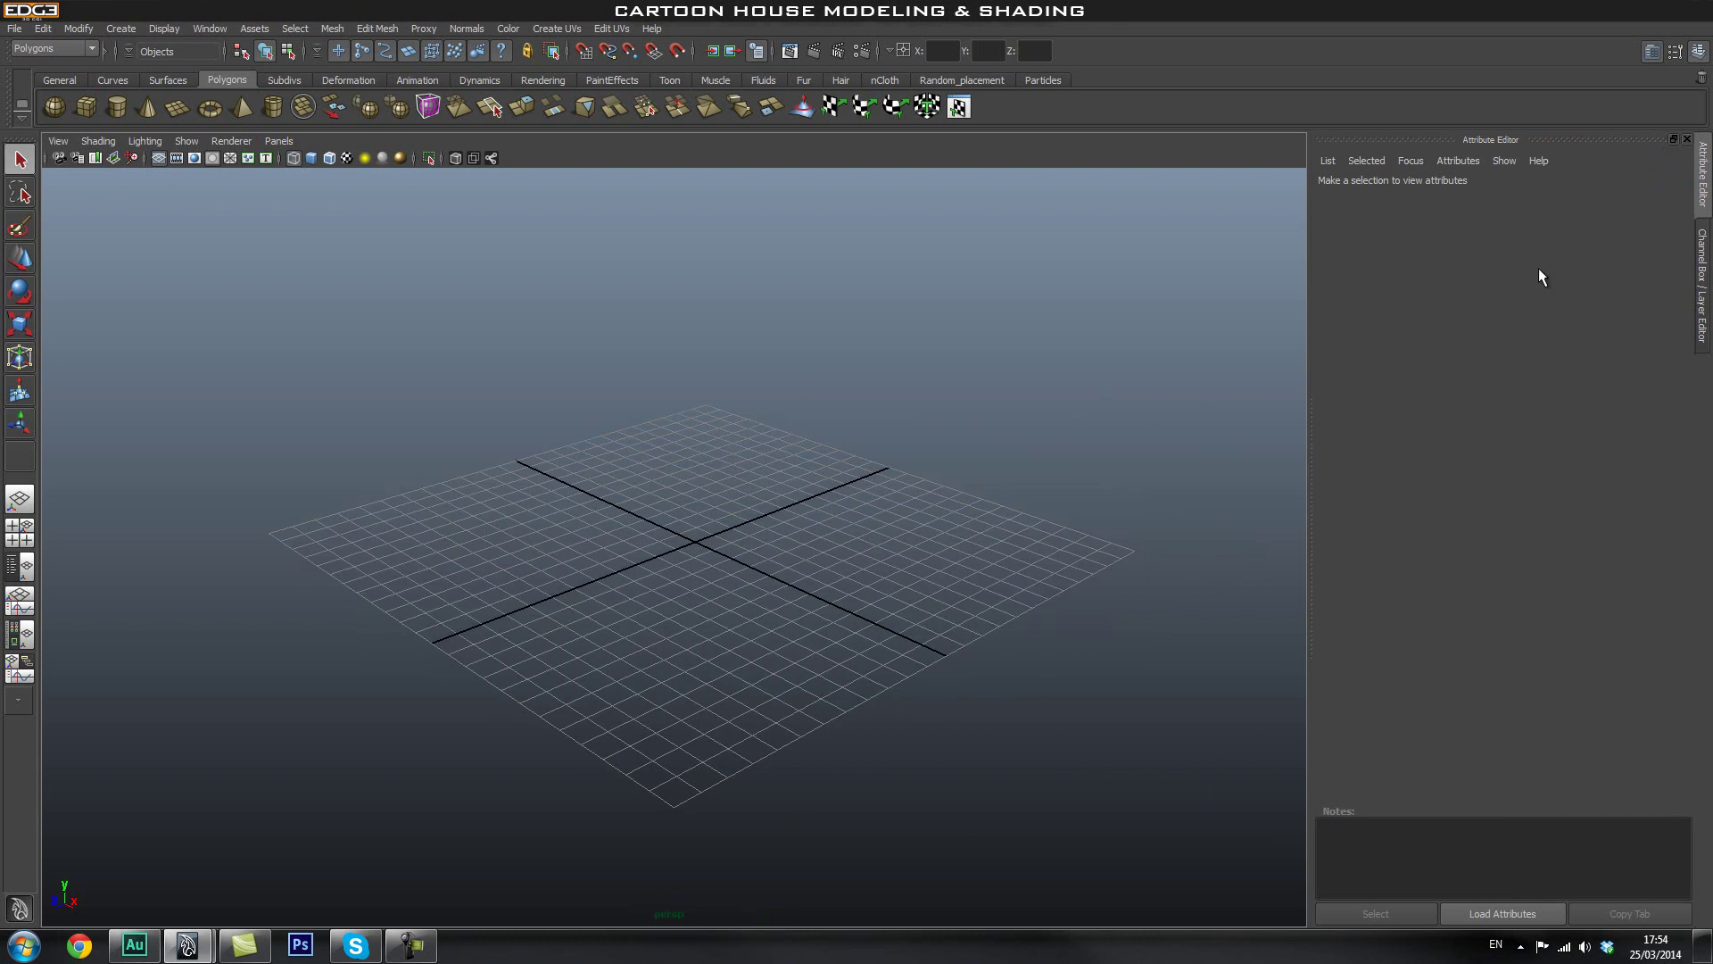
# Toggle between the Attribute Editor and the Channel Box / Layer Editor several times, ending on the Channel Box / Layer Editor.
pyautogui.hotkey('ctrl', 'a')
pyautogui.hotkey('ctrl', 'a')
pyautogui.hotkey('ctrl', 'a')
pyautogui.hotkey('ctrl', 'a')
pyautogui.hotkey('ctrl', 'a')
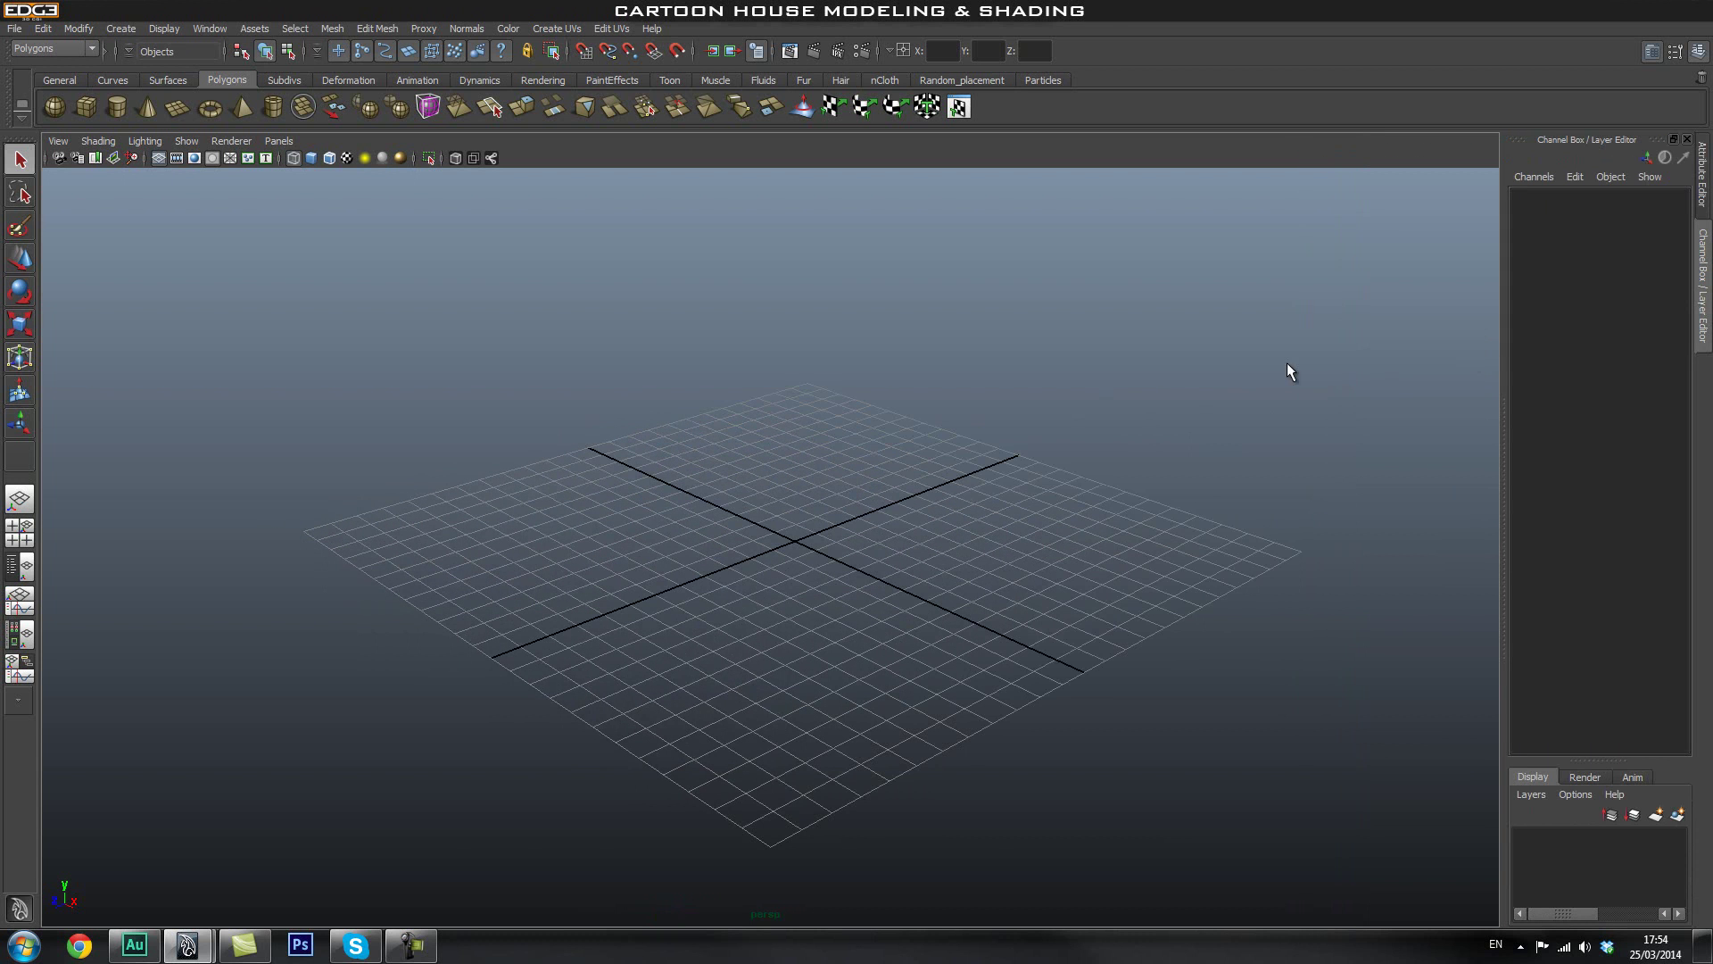
# Create a polygon cube near the grid's centre at about X 0.352, Z 0.903 and display the scene smooth shaded.
pyautogui.keyDown('alt'); pyautogui.moveTo(996, 379); pyautogui.dragTo(1023, 456); pyautogui.keyUp('alt')
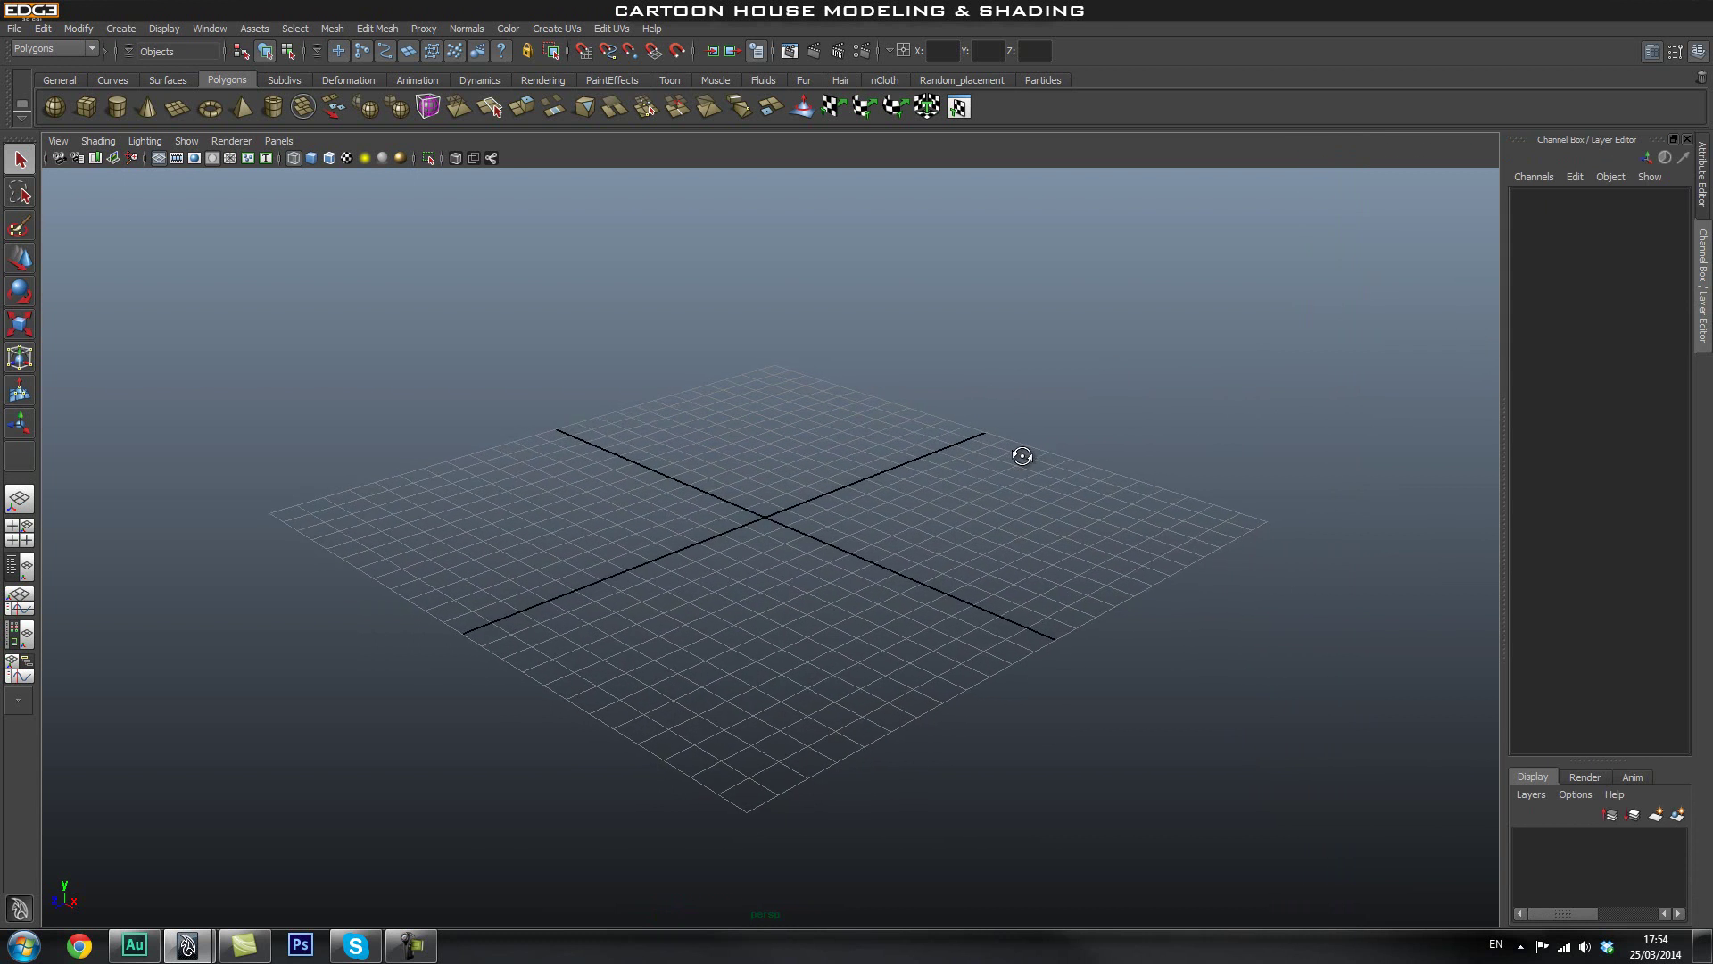
pyautogui.keyDown('alt'); pyautogui.moveTo(883, 459); pyautogui.dragTo(998, 458); pyautogui.keyUp('alt')
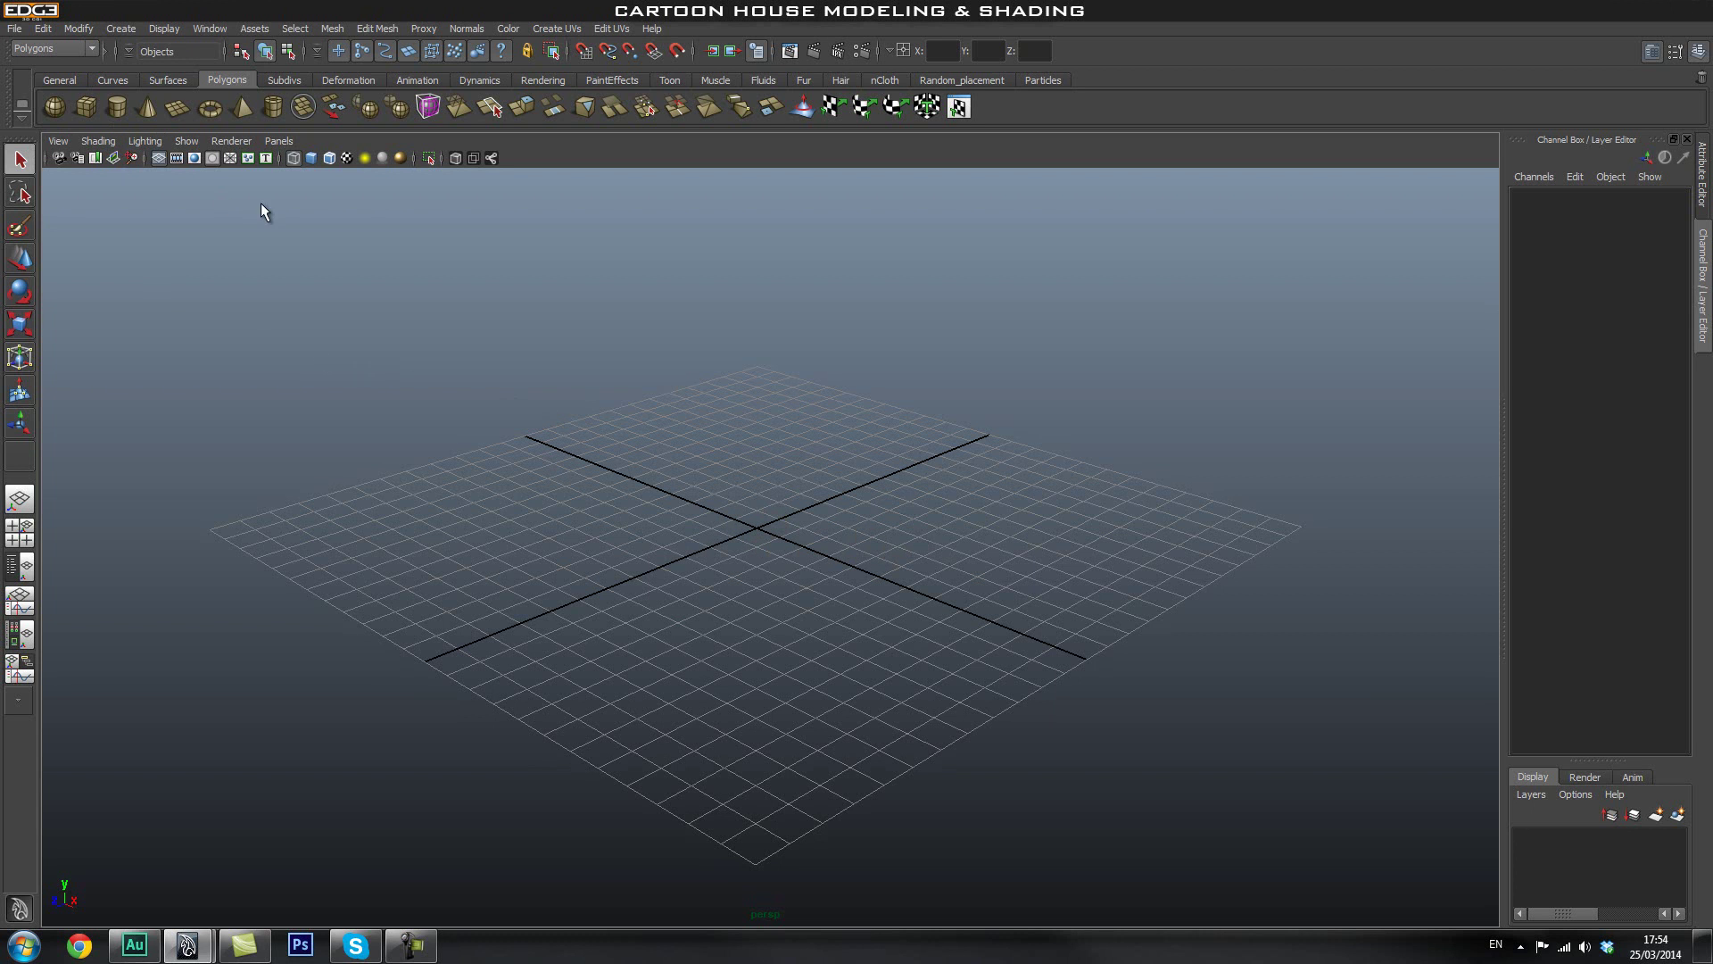
pyautogui.click(86, 109)
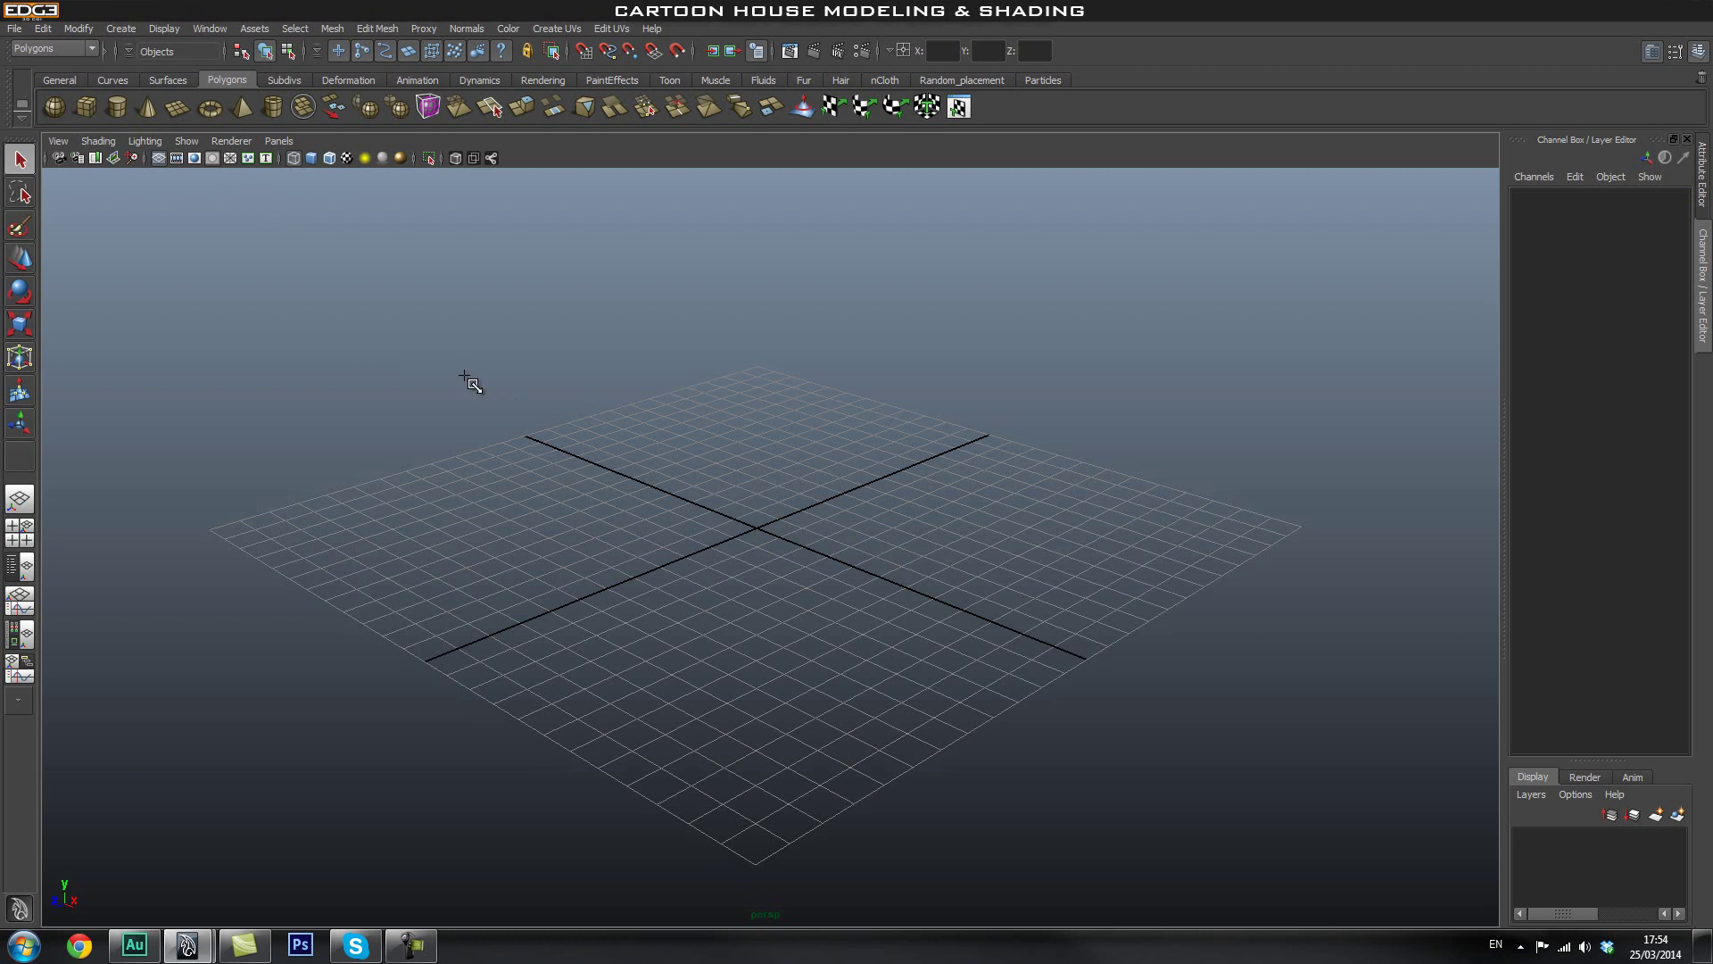
pyautogui.click(746, 543)
pyautogui.press('5')
pyautogui.moveTo(512, 573)
pyautogui.keyDown('alt'); pyautogui.mouseDown(button='right')
pyautogui.moveTo(796, 577)
pyautogui.moveTo(953, 606)
pyautogui.mouseUp(button='right'); pyautogui.keyUp('alt')
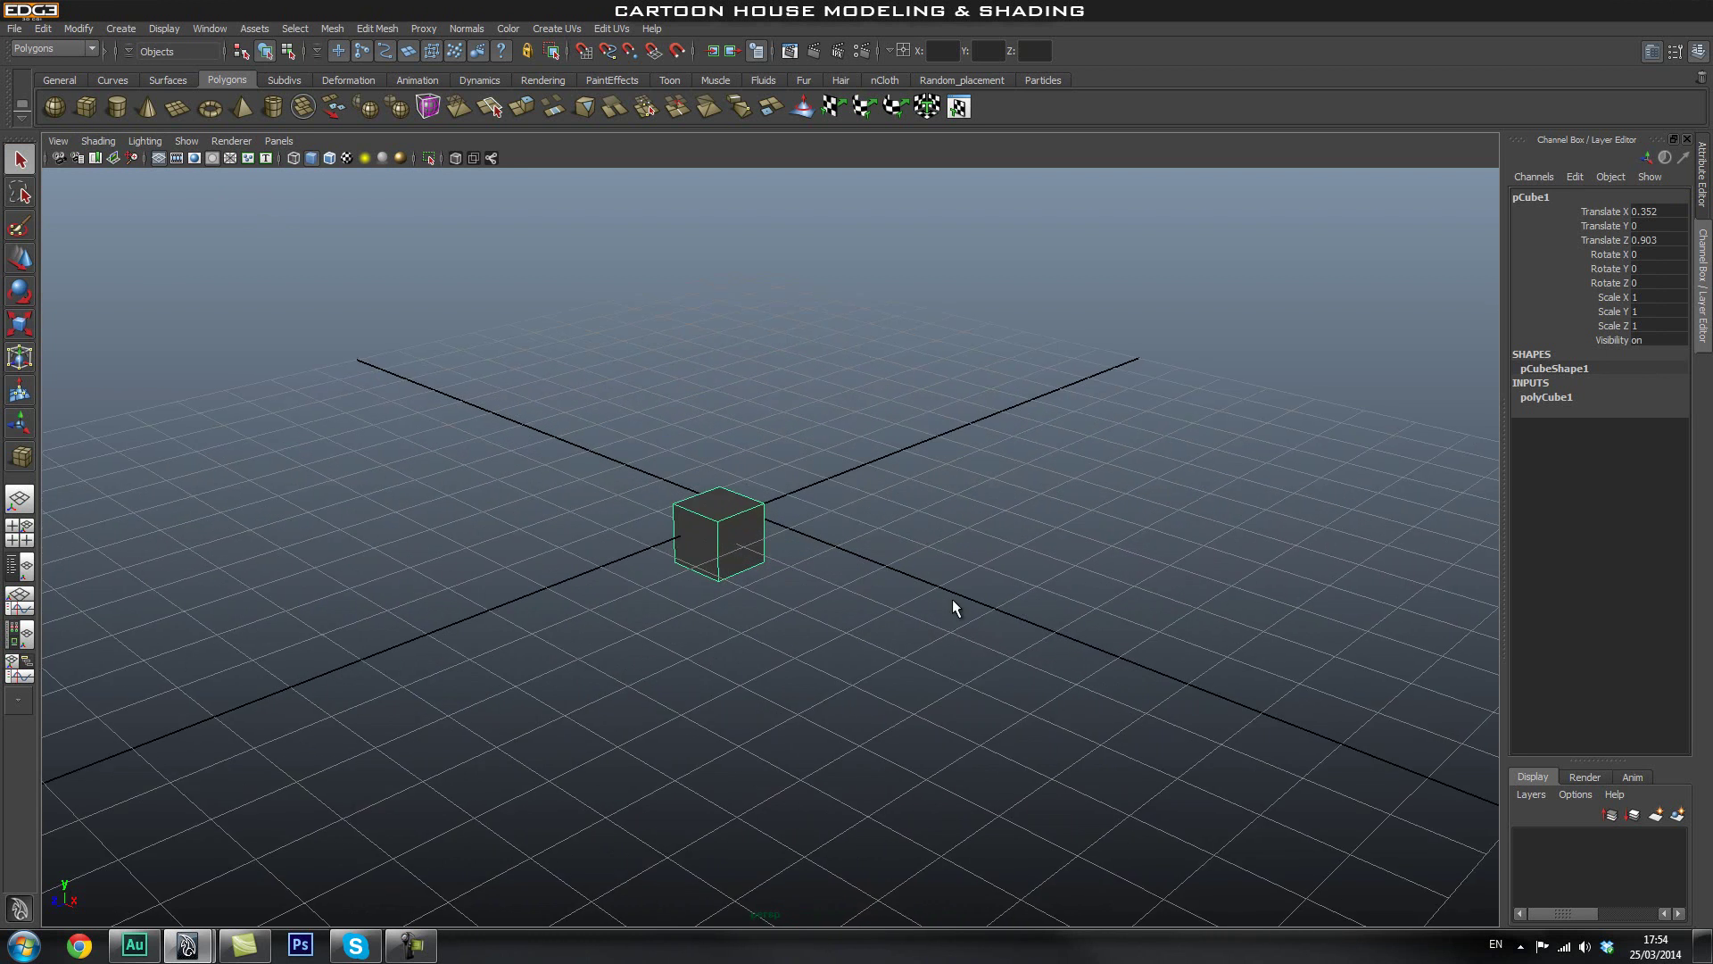
pyautogui.scroll(4, 953, 607)
# Raise the cube above the grid to a Translate Y of about 0.674 and view it deselected from several angles.
pyautogui.keyDown('alt'); pyautogui.moveTo(718, 572); pyautogui.dragTo(746, 589, button='middle'); pyautogui.keyUp('alt')
pyautogui.press('w')
pyautogui.moveTo(691, 494); pyautogui.dragTo(691, 418)
pyautogui.click(924, 453)
pyautogui.keyDown('alt'); pyautogui.moveTo(928, 511); pyautogui.dragTo(893, 522); pyautogui.keyUp('alt')
pyautogui.click(674, 503)
pyautogui.keyDown('alt'); pyautogui.moveTo(675, 504); pyautogui.dragTo(1125, 505, button='right'); pyautogui.keyUp('alt')
pyautogui.keyDown('alt'); pyautogui.moveTo(1057, 553); pyautogui.dragTo(1133, 547); pyautogui.keyUp('alt')
pyautogui.click(1088, 533)
pyautogui.keyDown('alt'); pyautogui.moveTo(1134, 547); pyautogui.dragTo(928, 569, button='right'); pyautogui.keyUp('alt')
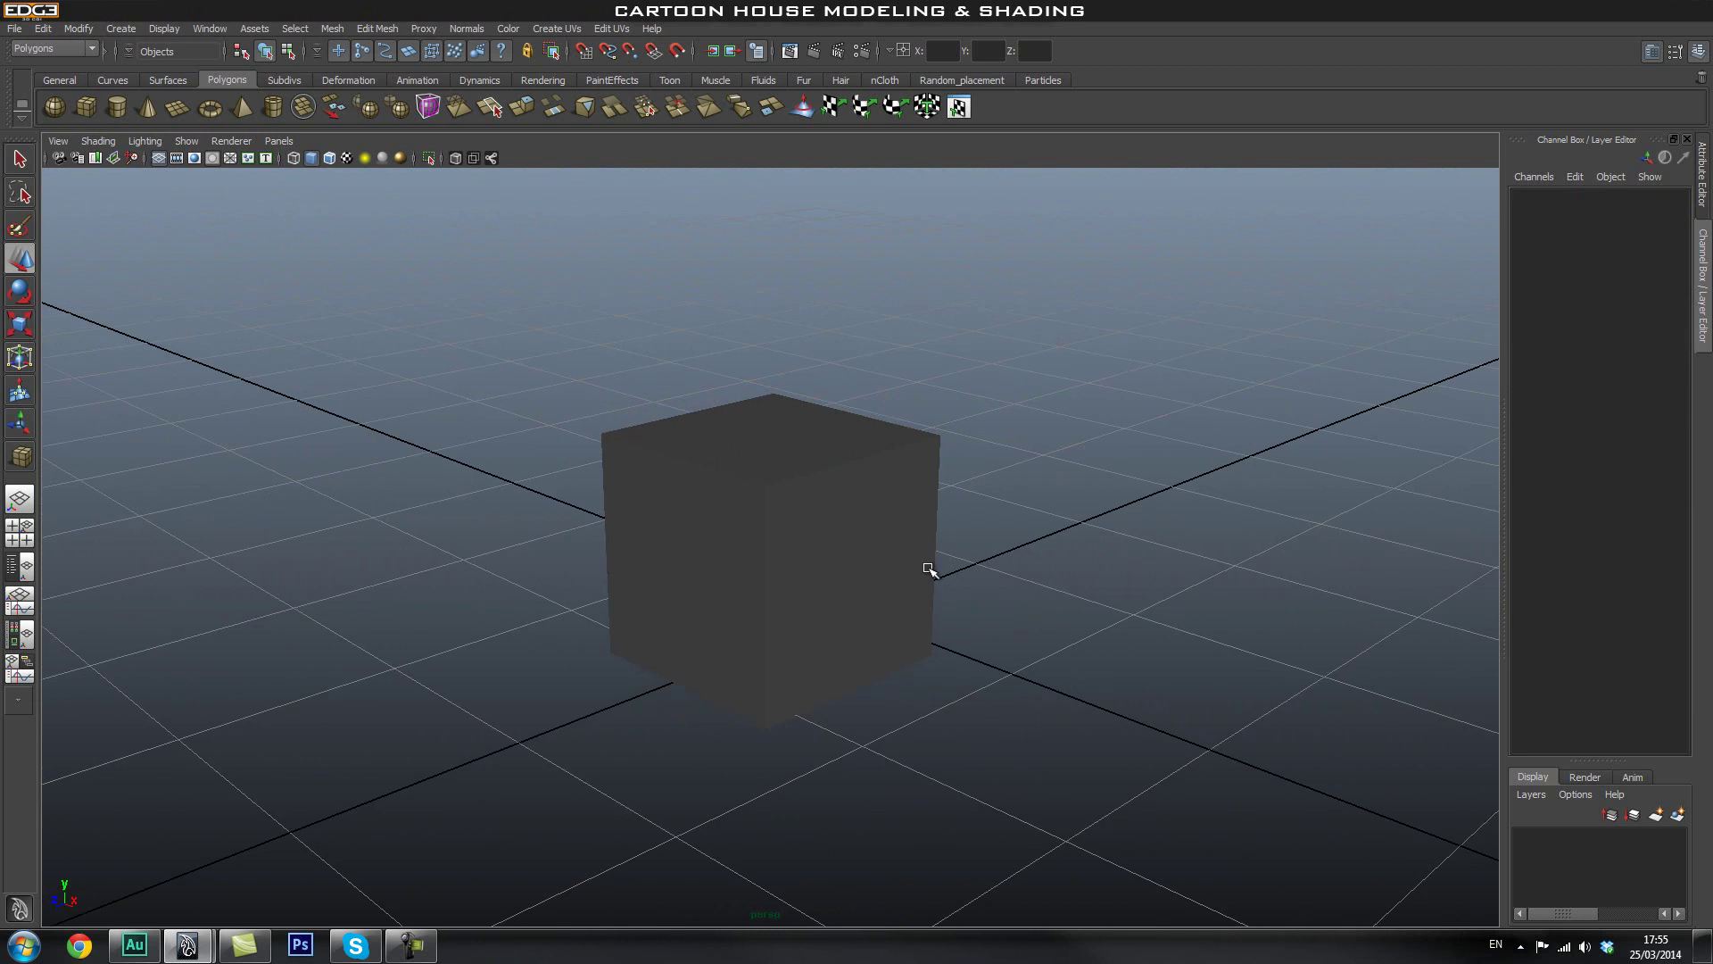
# Turn on the smooth mesh preview for the cube and view it deselected.
pyautogui.click(924, 568)
pyautogui.press('3')
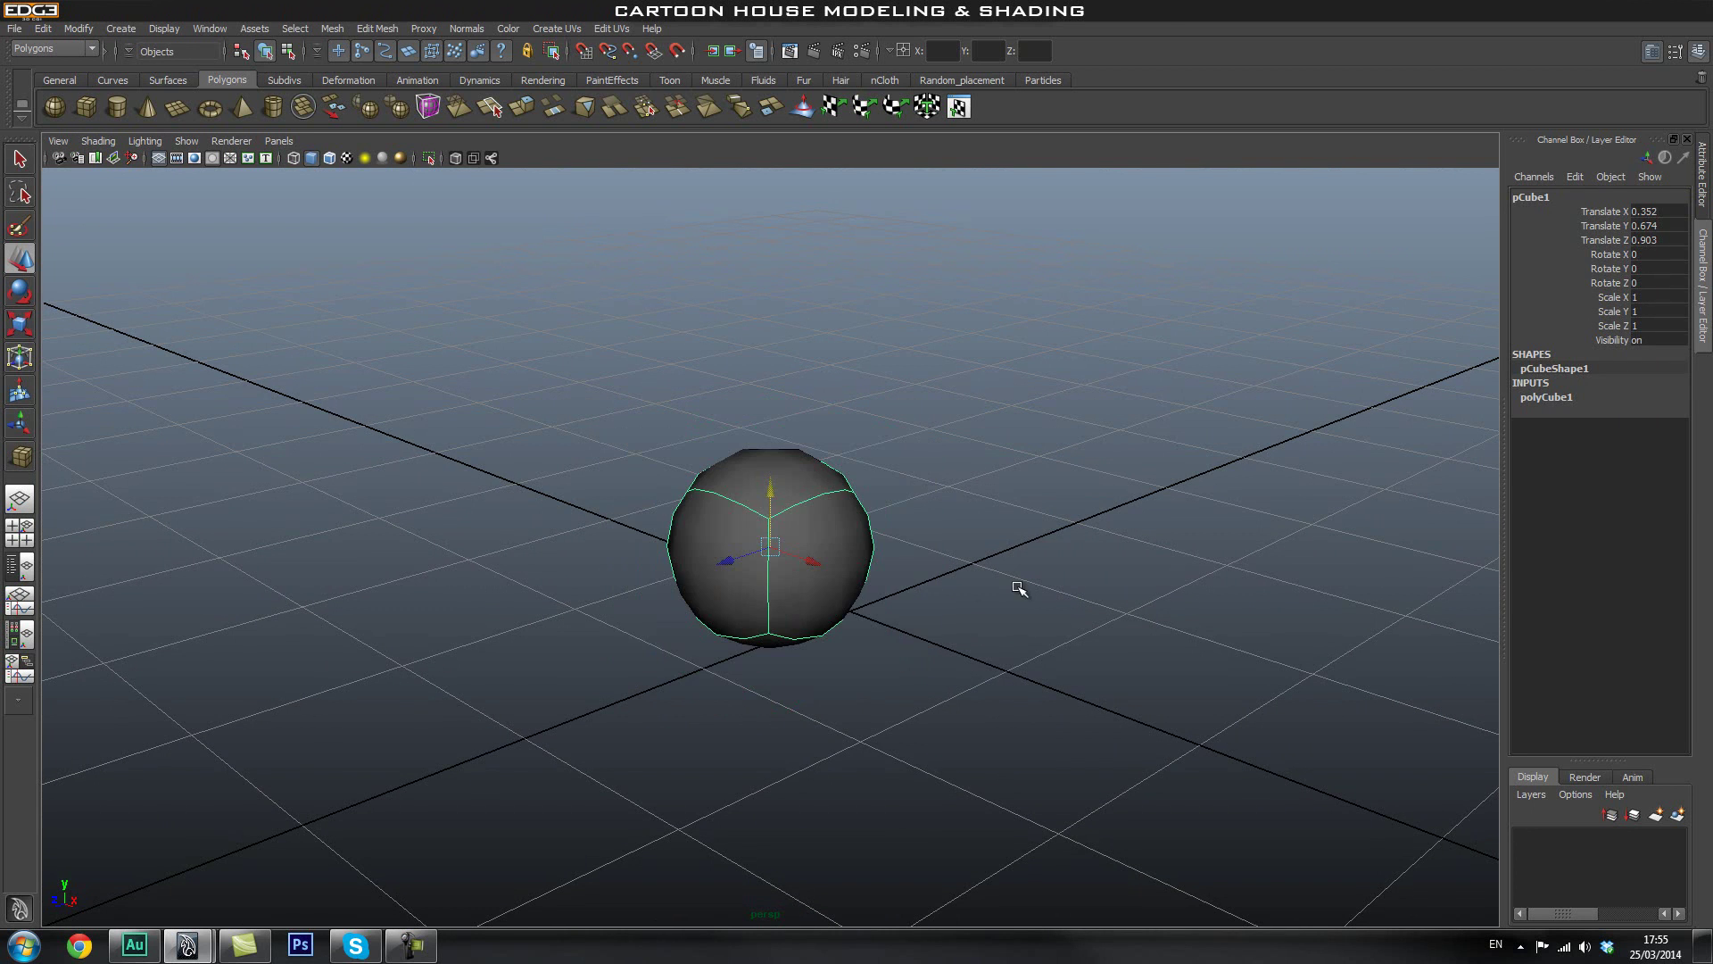
pyautogui.click(1002, 604)
pyautogui.keyDown('alt'); pyautogui.moveTo(1083, 581); pyautogui.dragTo(872, 577); pyautogui.keyUp('alt')
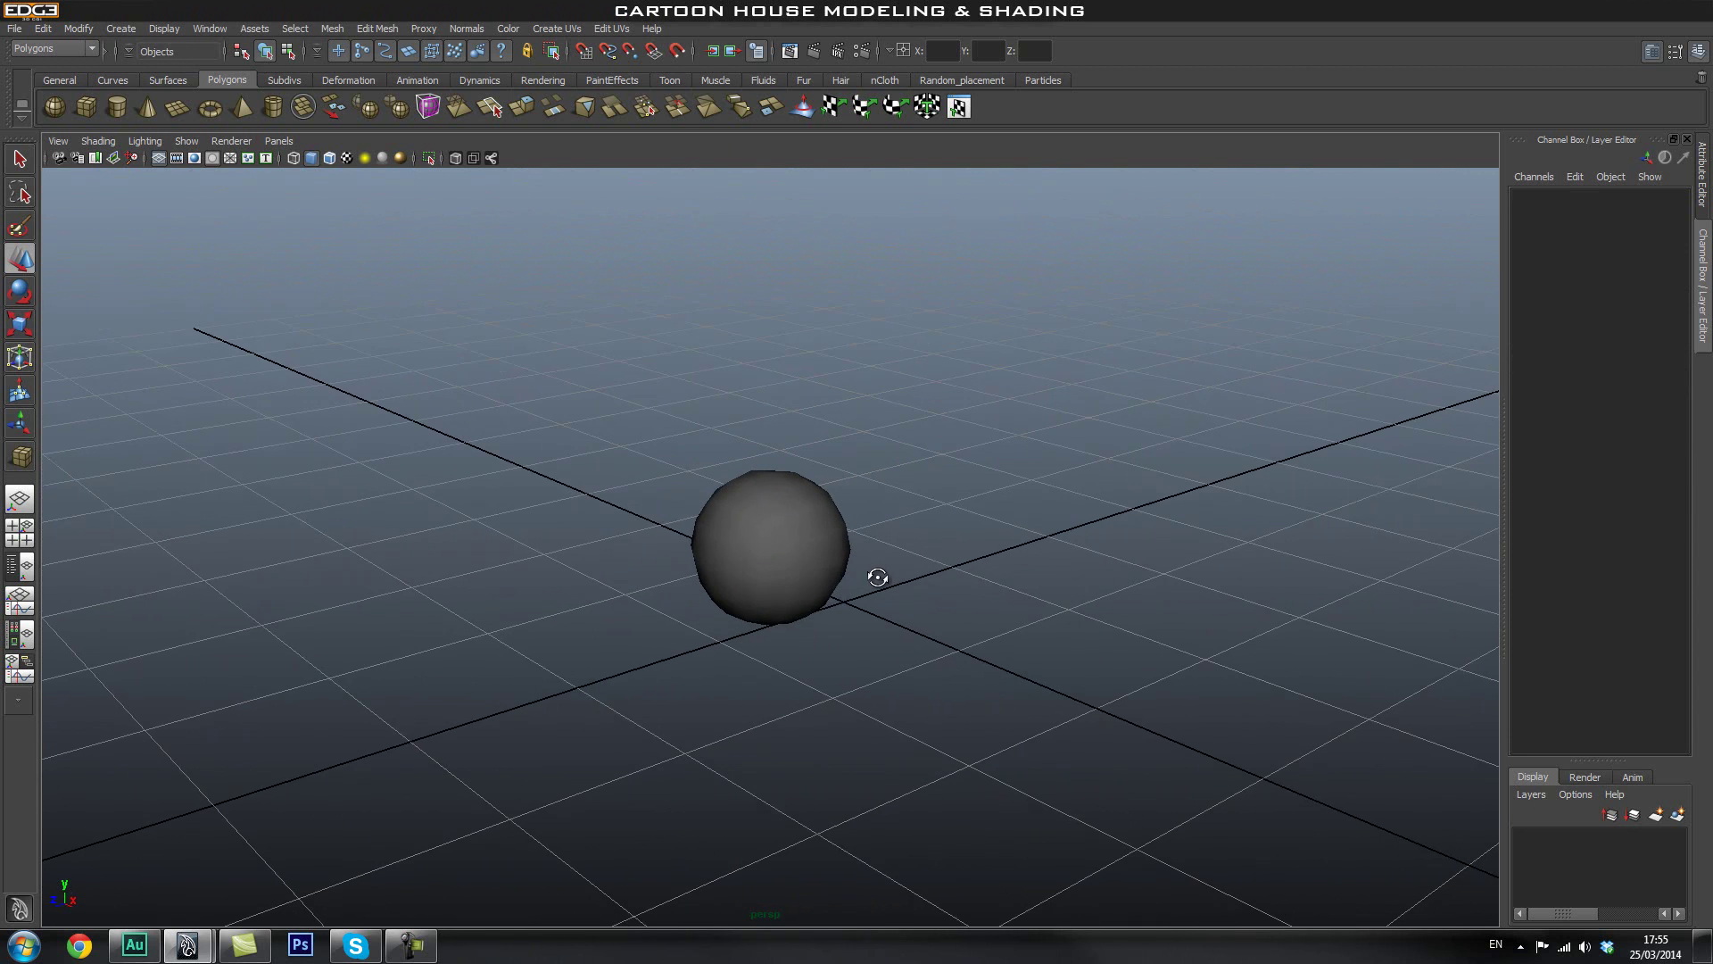
# Switch the cube's smooth mesh preview off and on repeatedly, ending with the unsmoothed cube.
pyautogui.click(785, 541)
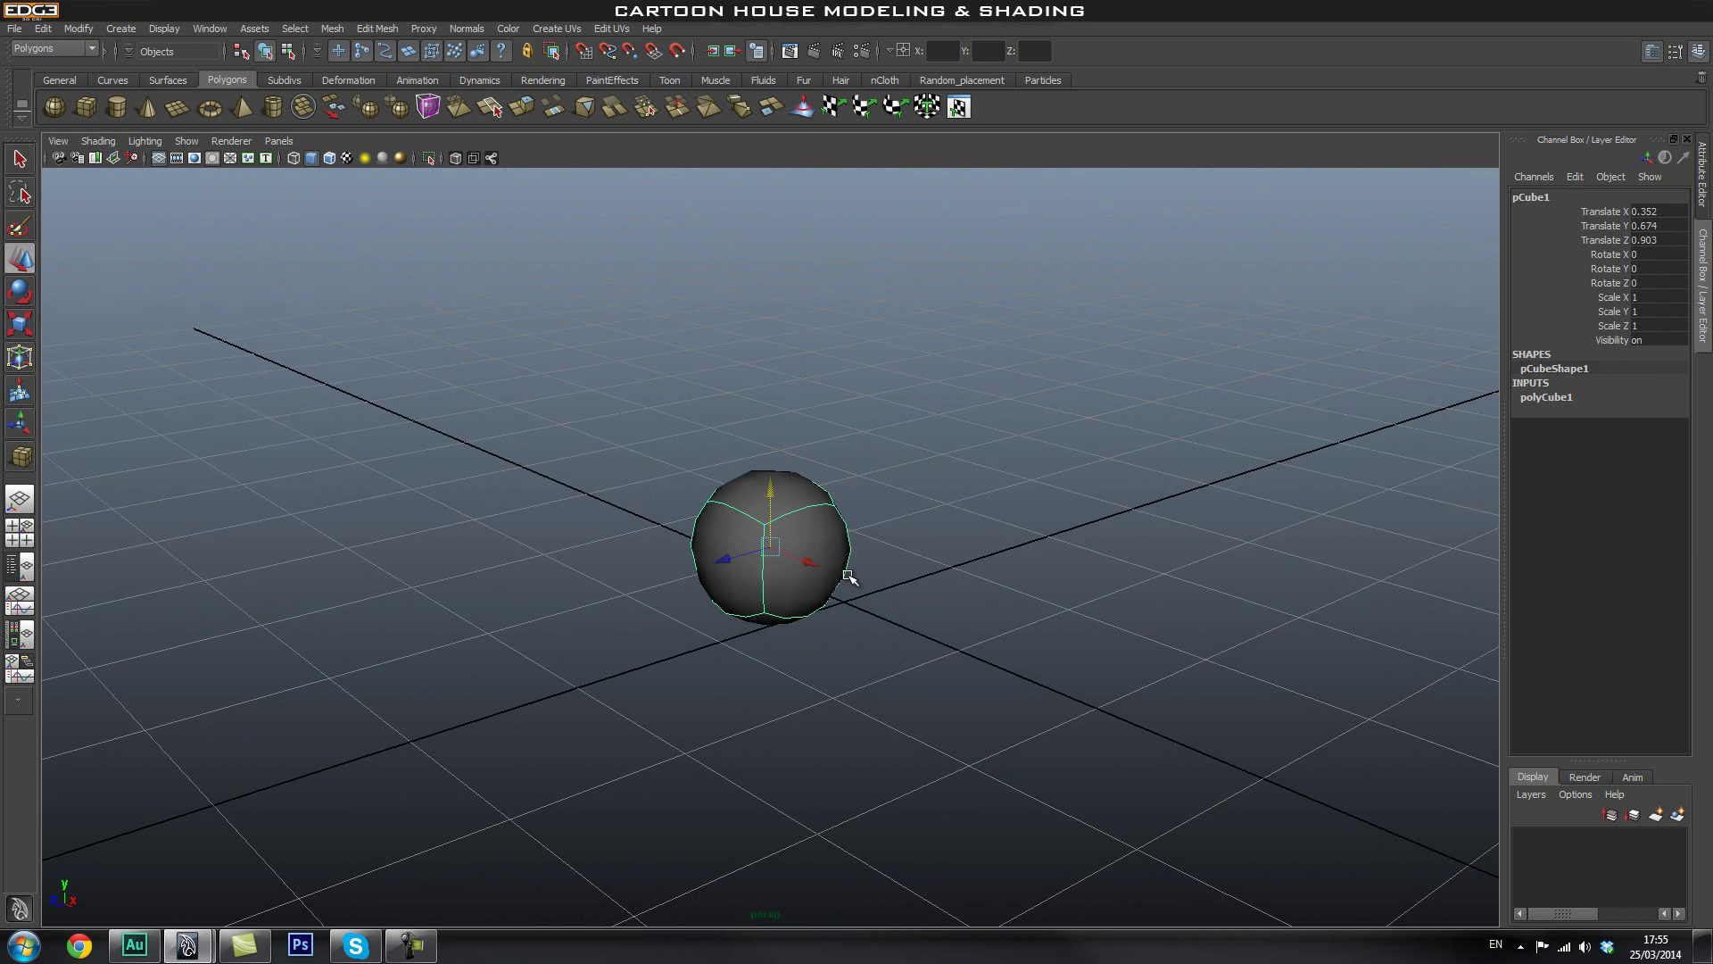
pyautogui.press('1')
pyautogui.press('3')
pyautogui.press('1')
pyautogui.press('3')
pyautogui.press('1')
pyautogui.press('3')
pyautogui.press('1')
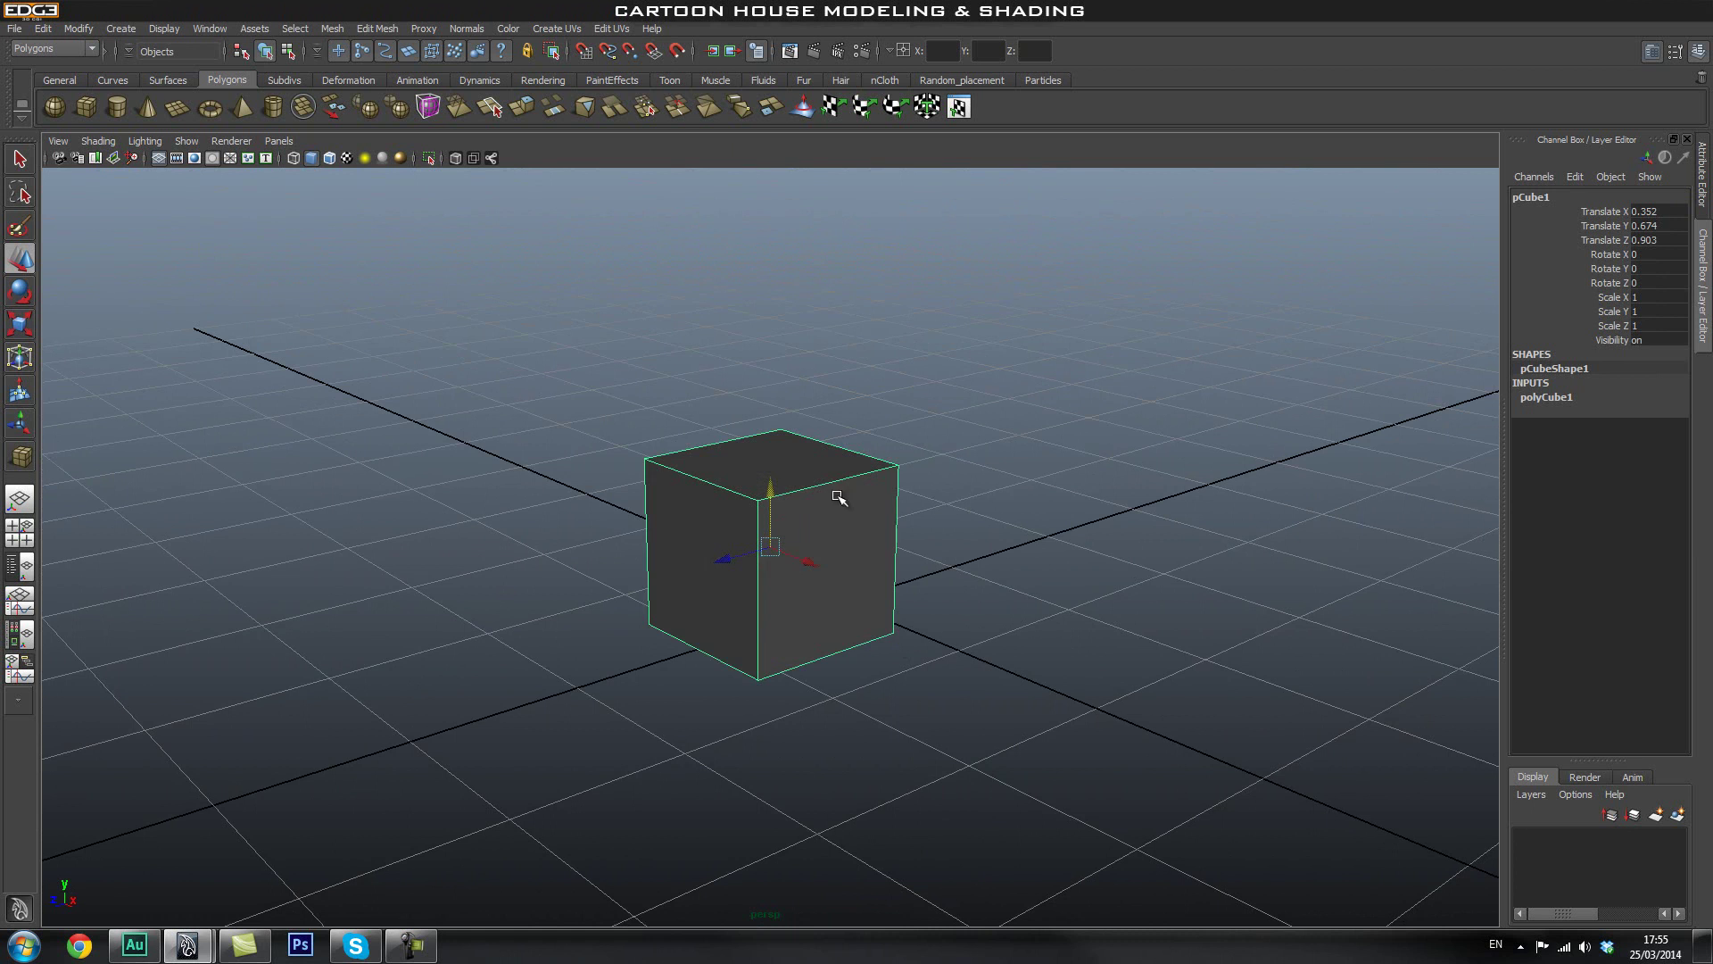
# Smooth the cube's actual geometry with exponentially added divisions at 1 division level and inspect the resulting faces.
pyautogui.click(333, 28)
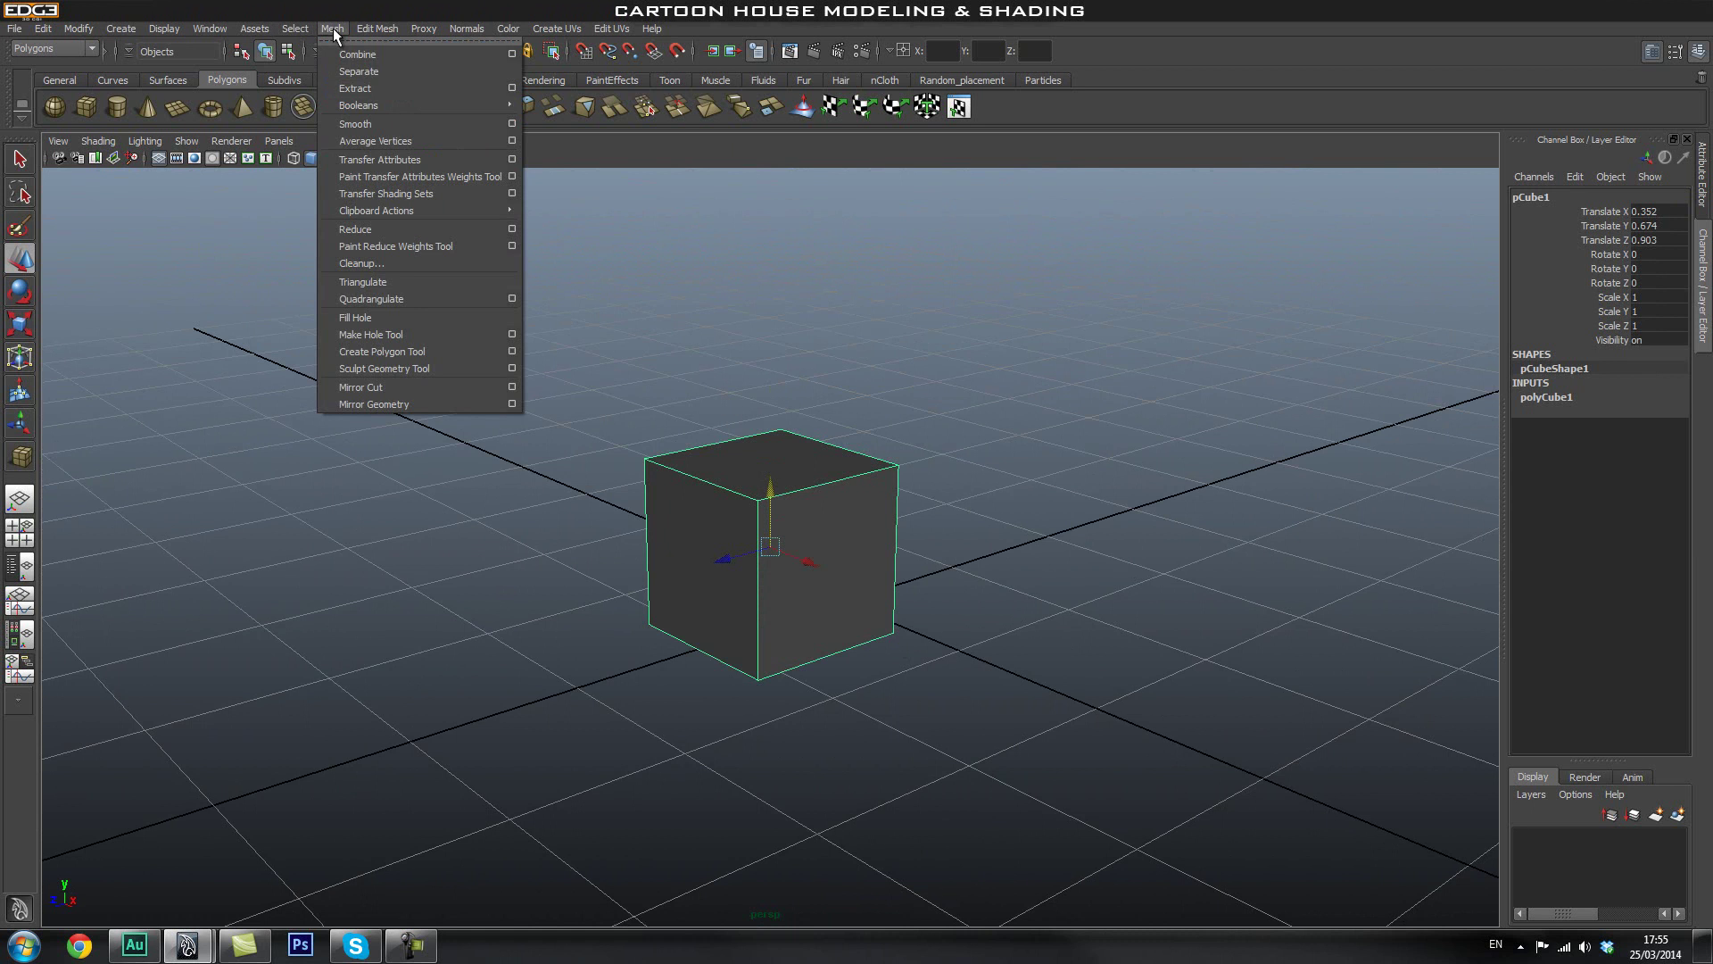
pyautogui.click(513, 130)
pyautogui.moveTo(697, 109); pyautogui.dragTo(1155, 189)
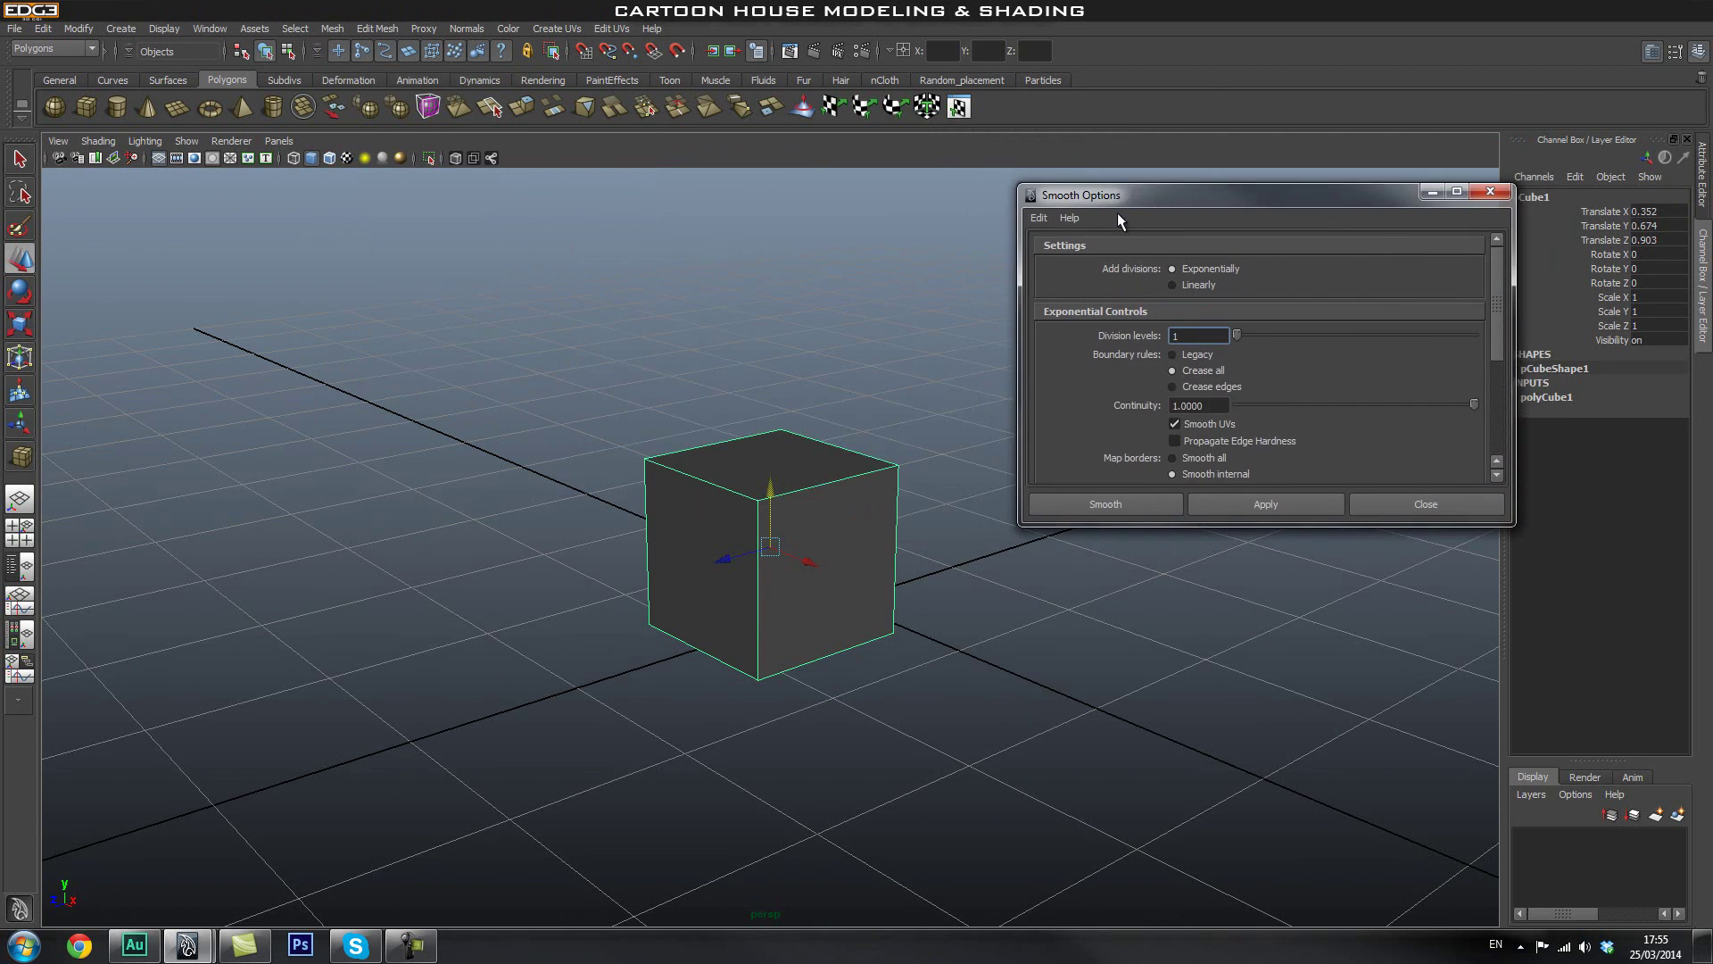
pyautogui.keyDown('alt'); pyautogui.moveTo(830, 398); pyautogui.dragTo(770, 463); pyautogui.keyUp('alt')
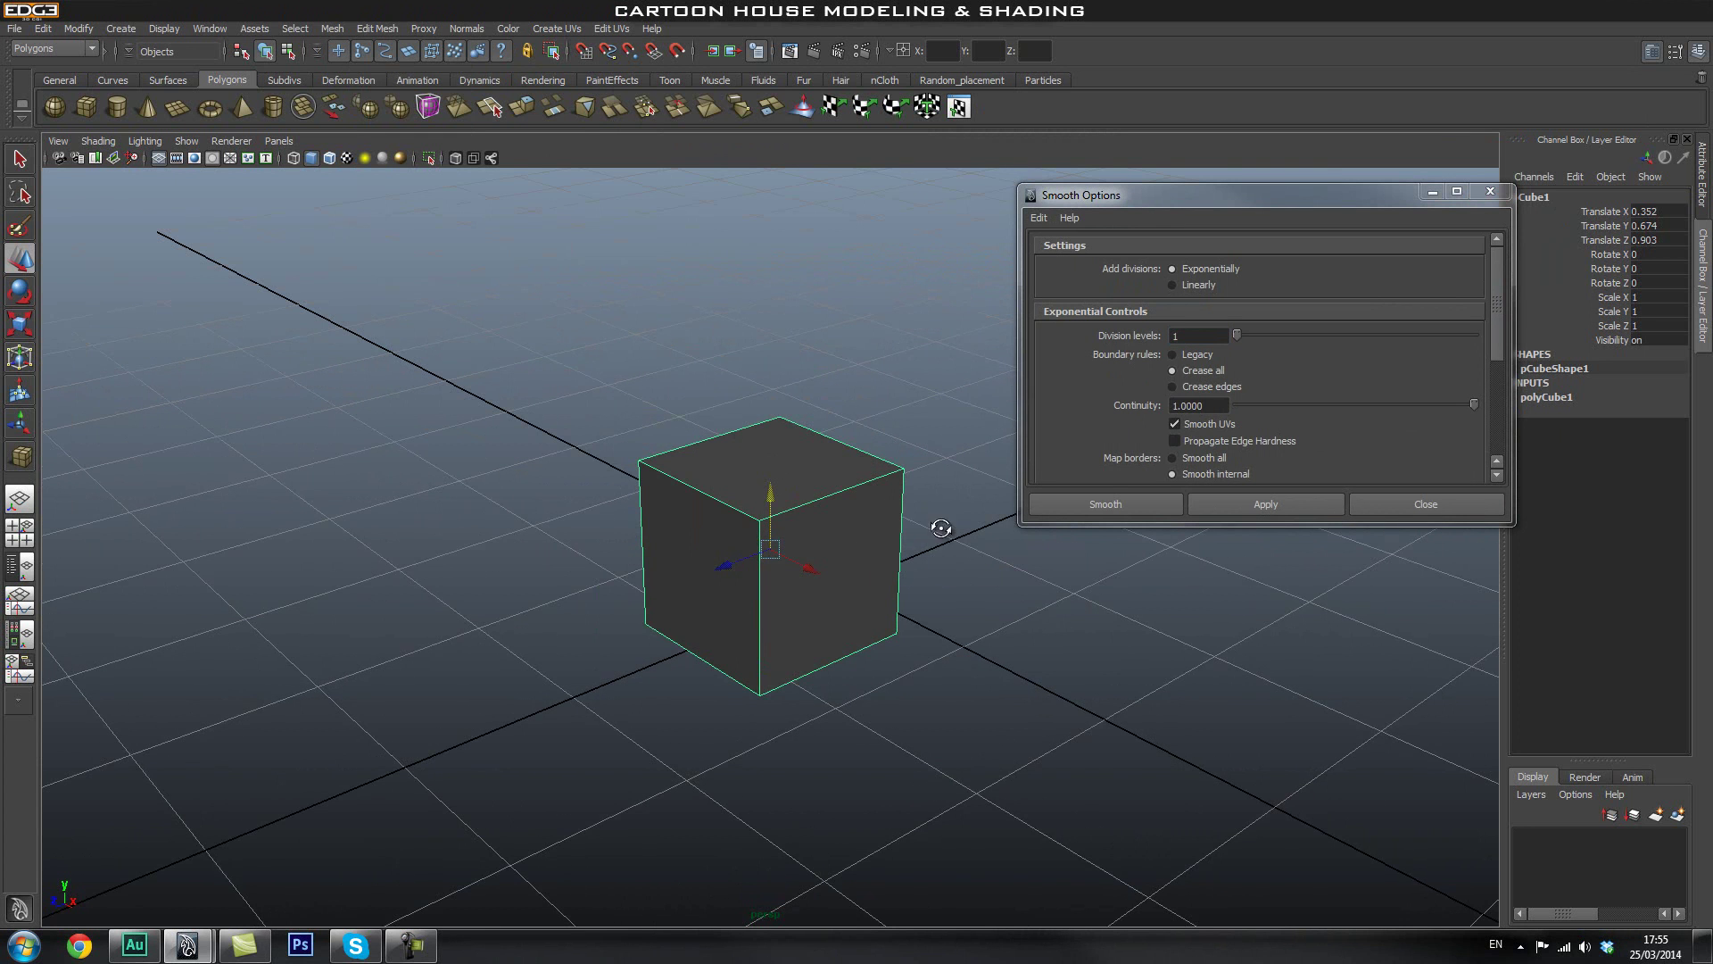
pyautogui.keyDown('alt'); pyautogui.moveTo(942, 529); pyautogui.dragTo(833, 524); pyautogui.keyUp('alt')
pyautogui.keyDown('alt'); pyautogui.moveTo(634, 483); pyautogui.dragTo(858, 382); pyautogui.keyUp('alt')
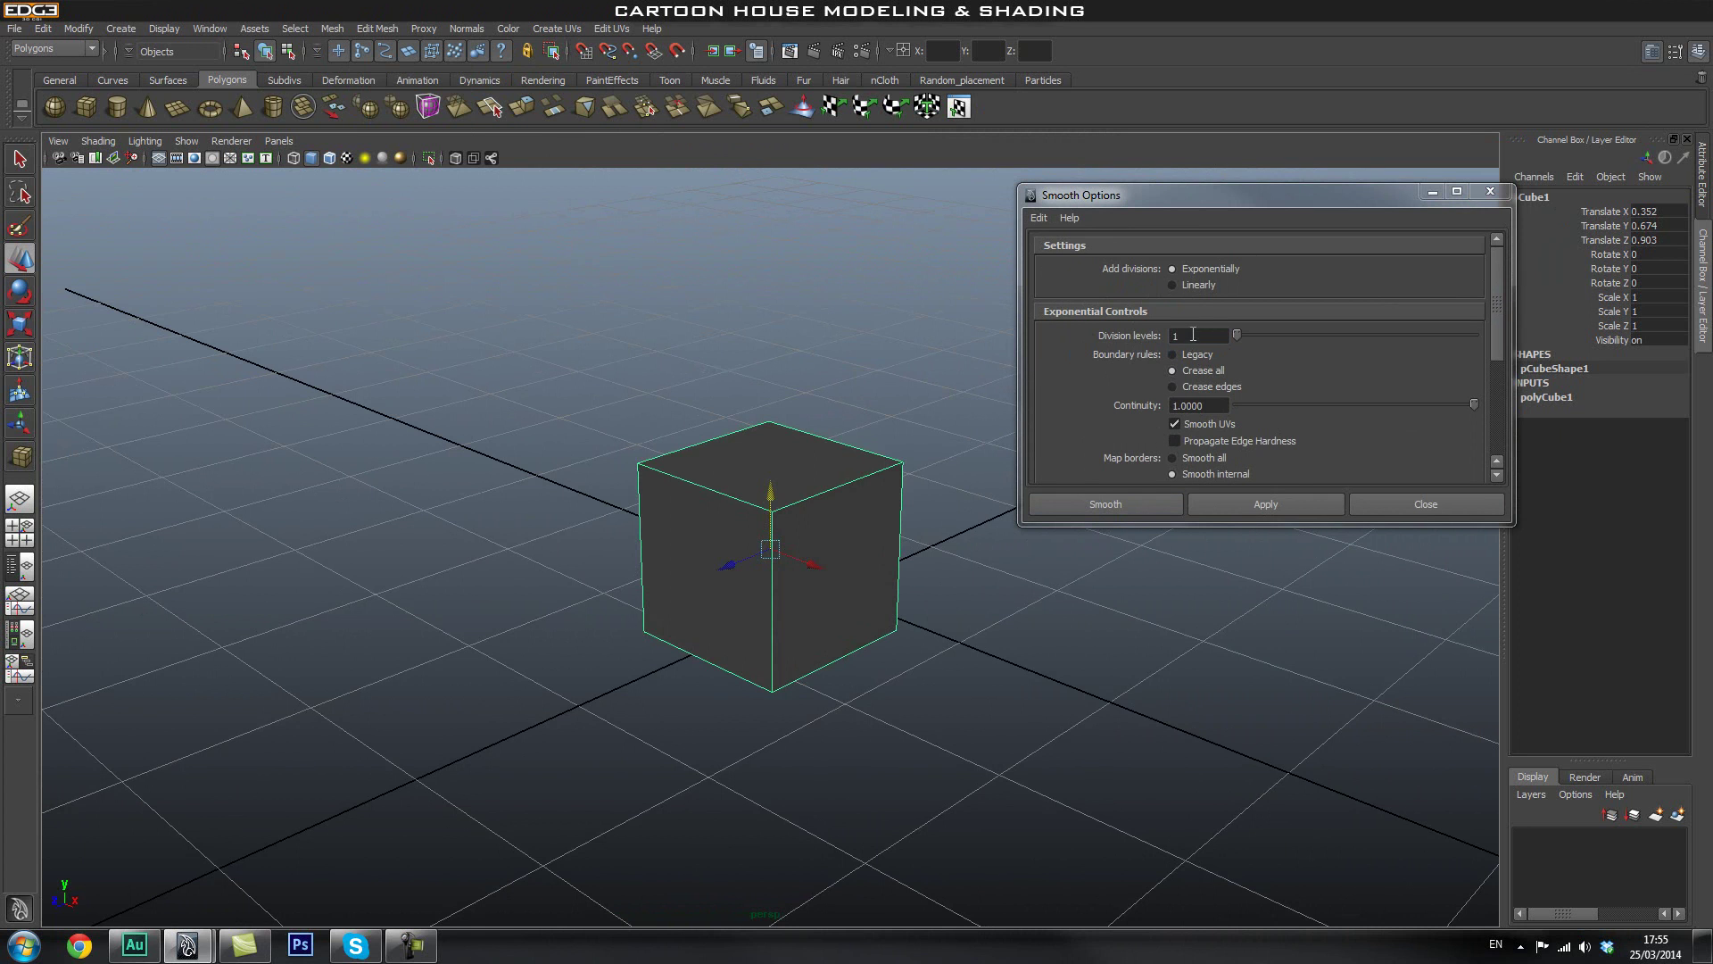
pyautogui.click(1135, 505)
pyautogui.click(892, 497)
pyautogui.keyDown('alt'); pyautogui.moveTo(892, 498); pyautogui.dragTo(813, 537); pyautogui.keyUp('alt')
pyautogui.click(696, 539)
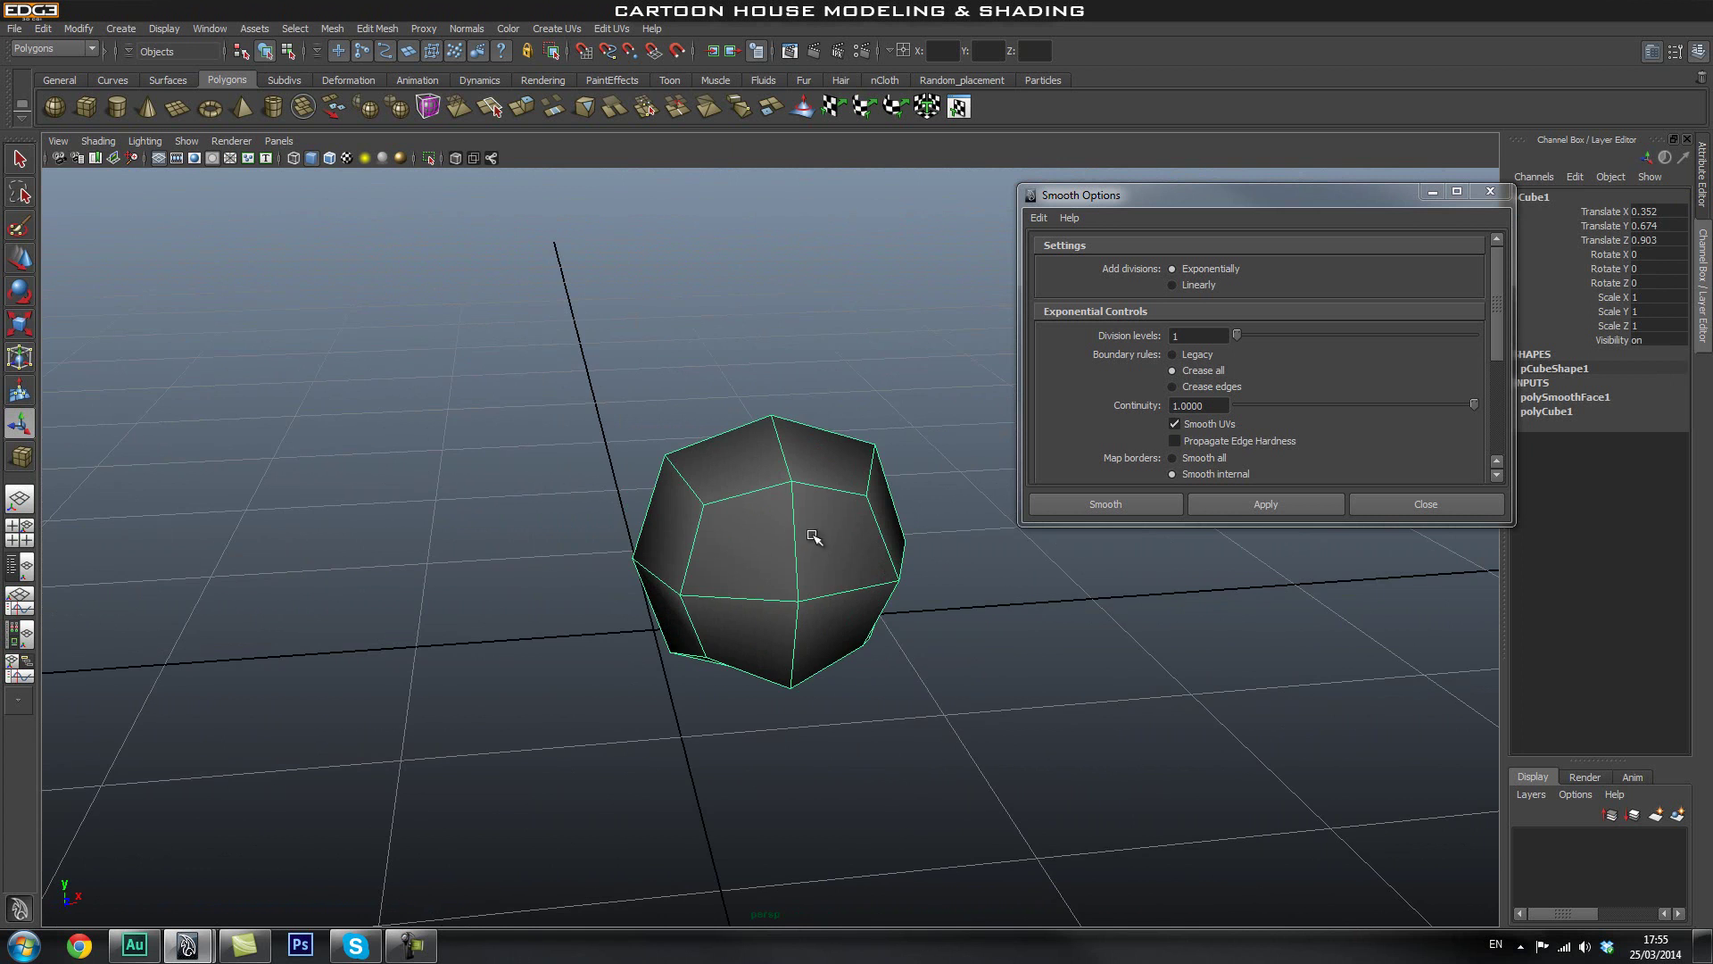
pyautogui.keyDown('alt'); pyautogui.moveTo(940, 581); pyautogui.dragTo(800, 586); pyautogui.keyUp('alt')
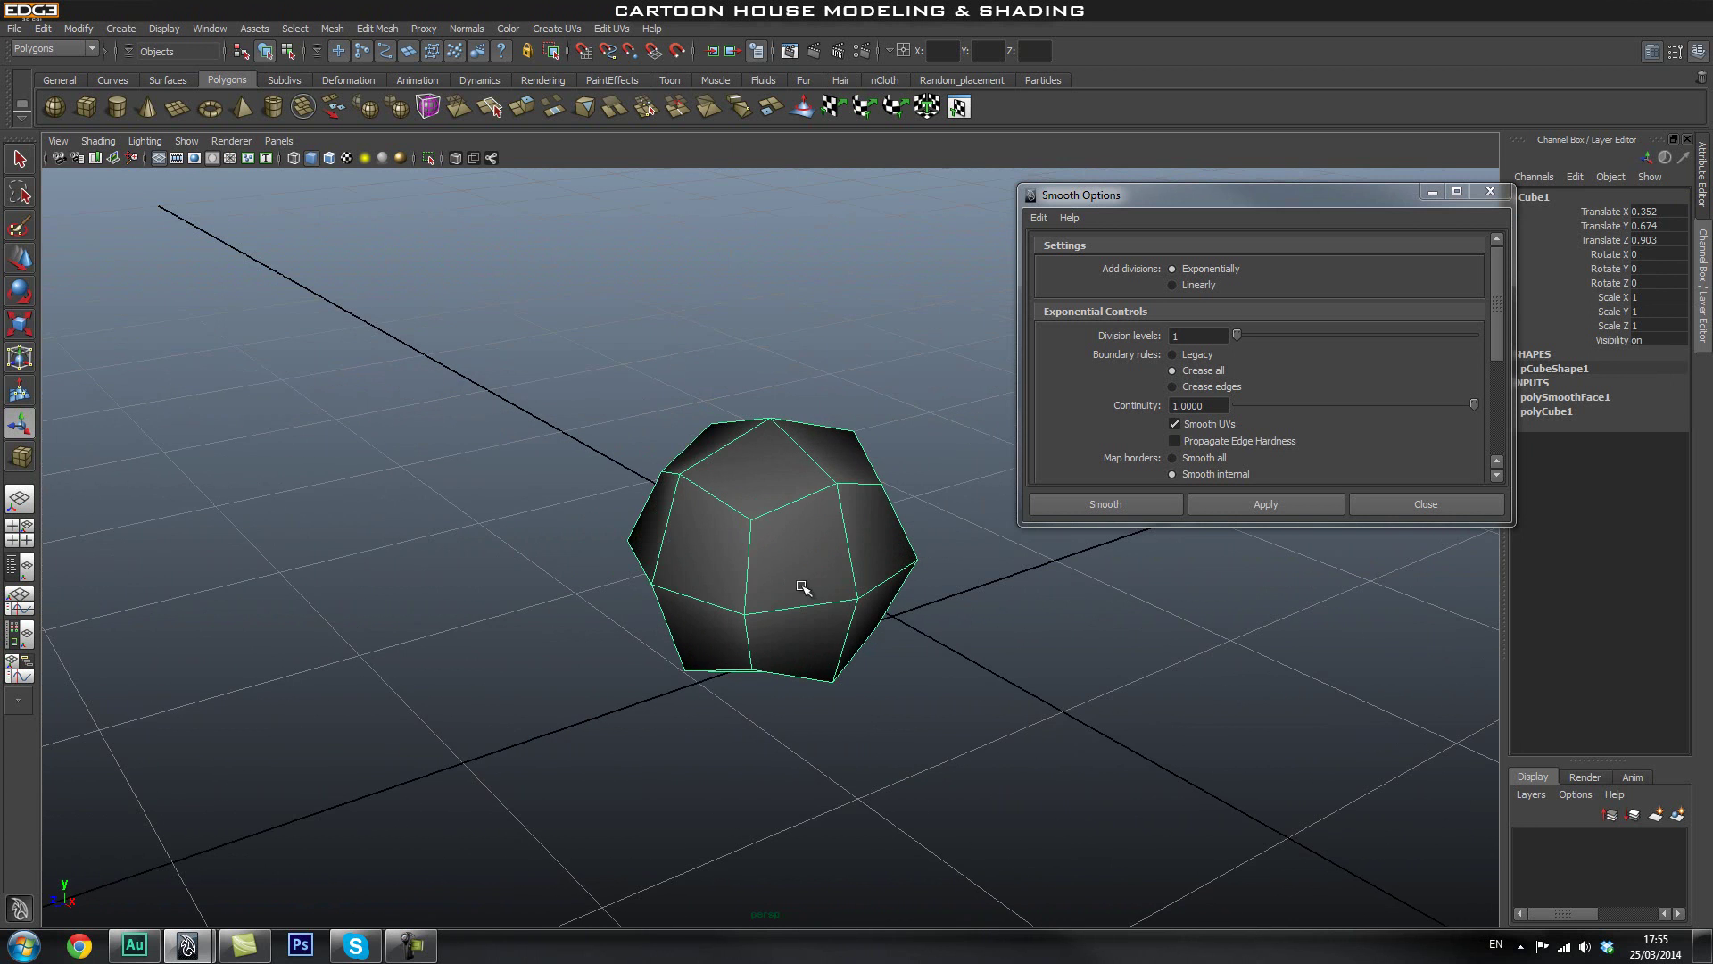
# Apply a second Smooth operation with 1 division level to the already smoothed cube and deselect it.
pyautogui.click(1126, 504)
pyautogui.moveTo(950, 489)
pyautogui.keyDown('alt'); pyautogui.mouseDown()
pyautogui.moveTo(982, 507)
pyautogui.moveTo(782, 511)
pyautogui.moveTo(1029, 490)
pyautogui.moveTo(715, 539)
pyautogui.moveTo(827, 534)
pyautogui.mouseUp(); pyautogui.keyUp('alt')
pyautogui.click(1029, 489)
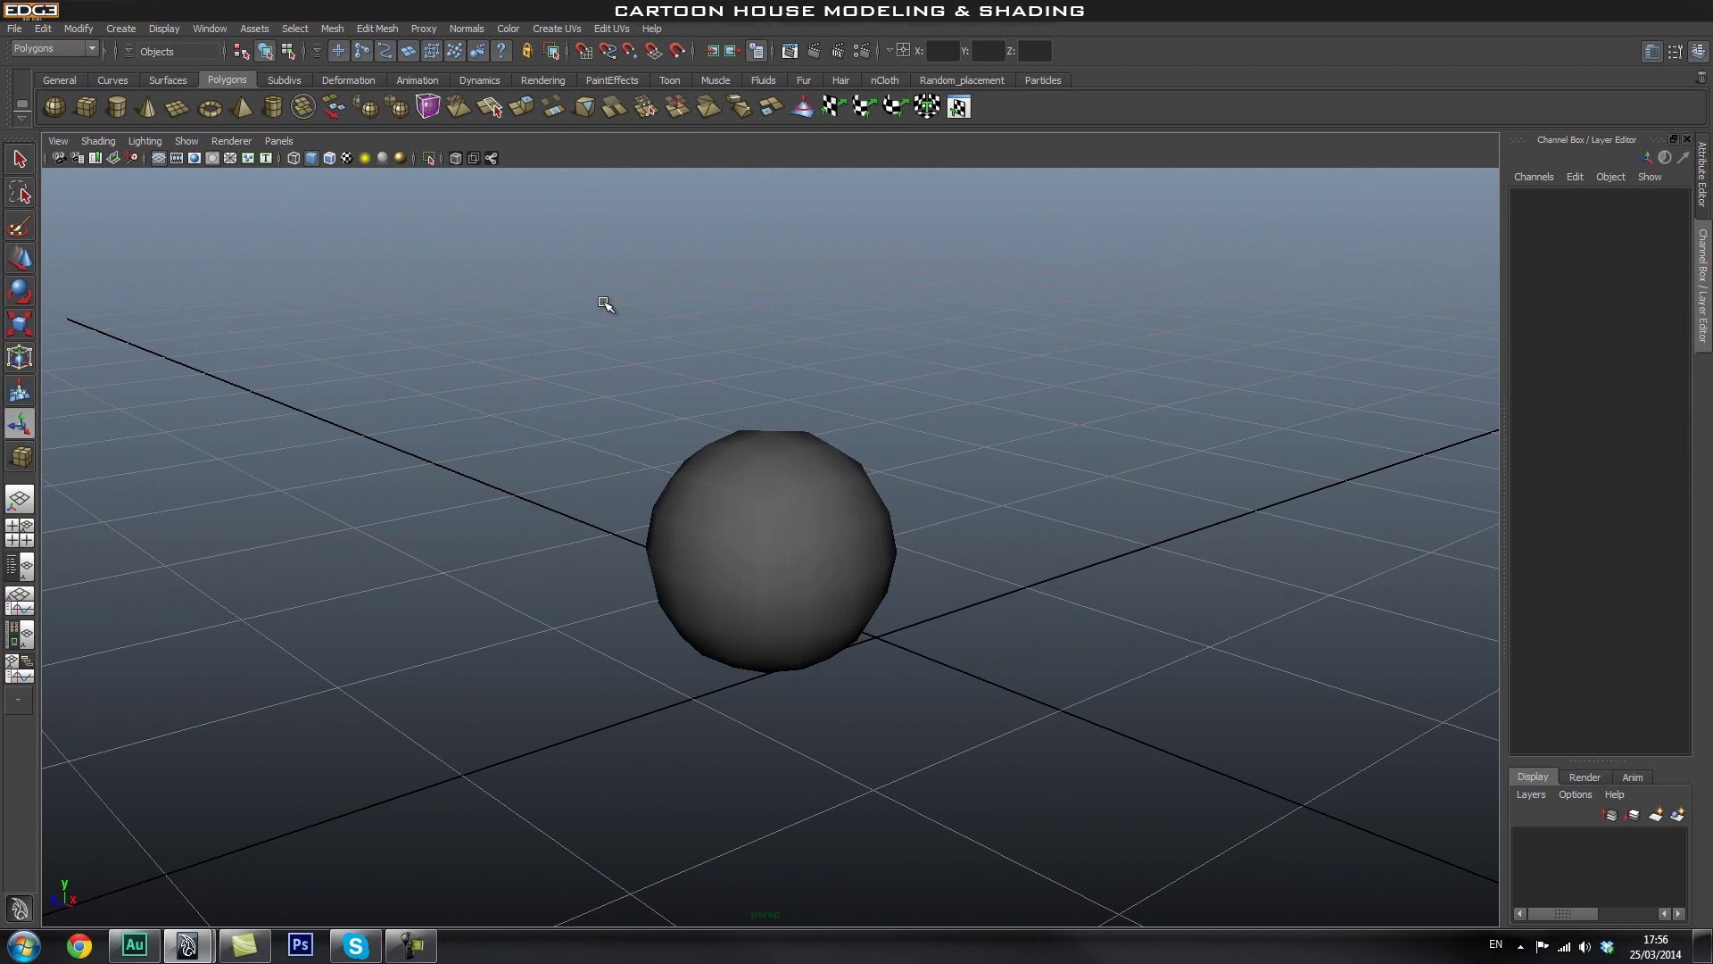
# Smooth the rounded mesh a third time with 1 division level and inspect it selected and deselected.
pyautogui.click(747, 455)
pyautogui.click(332, 28)
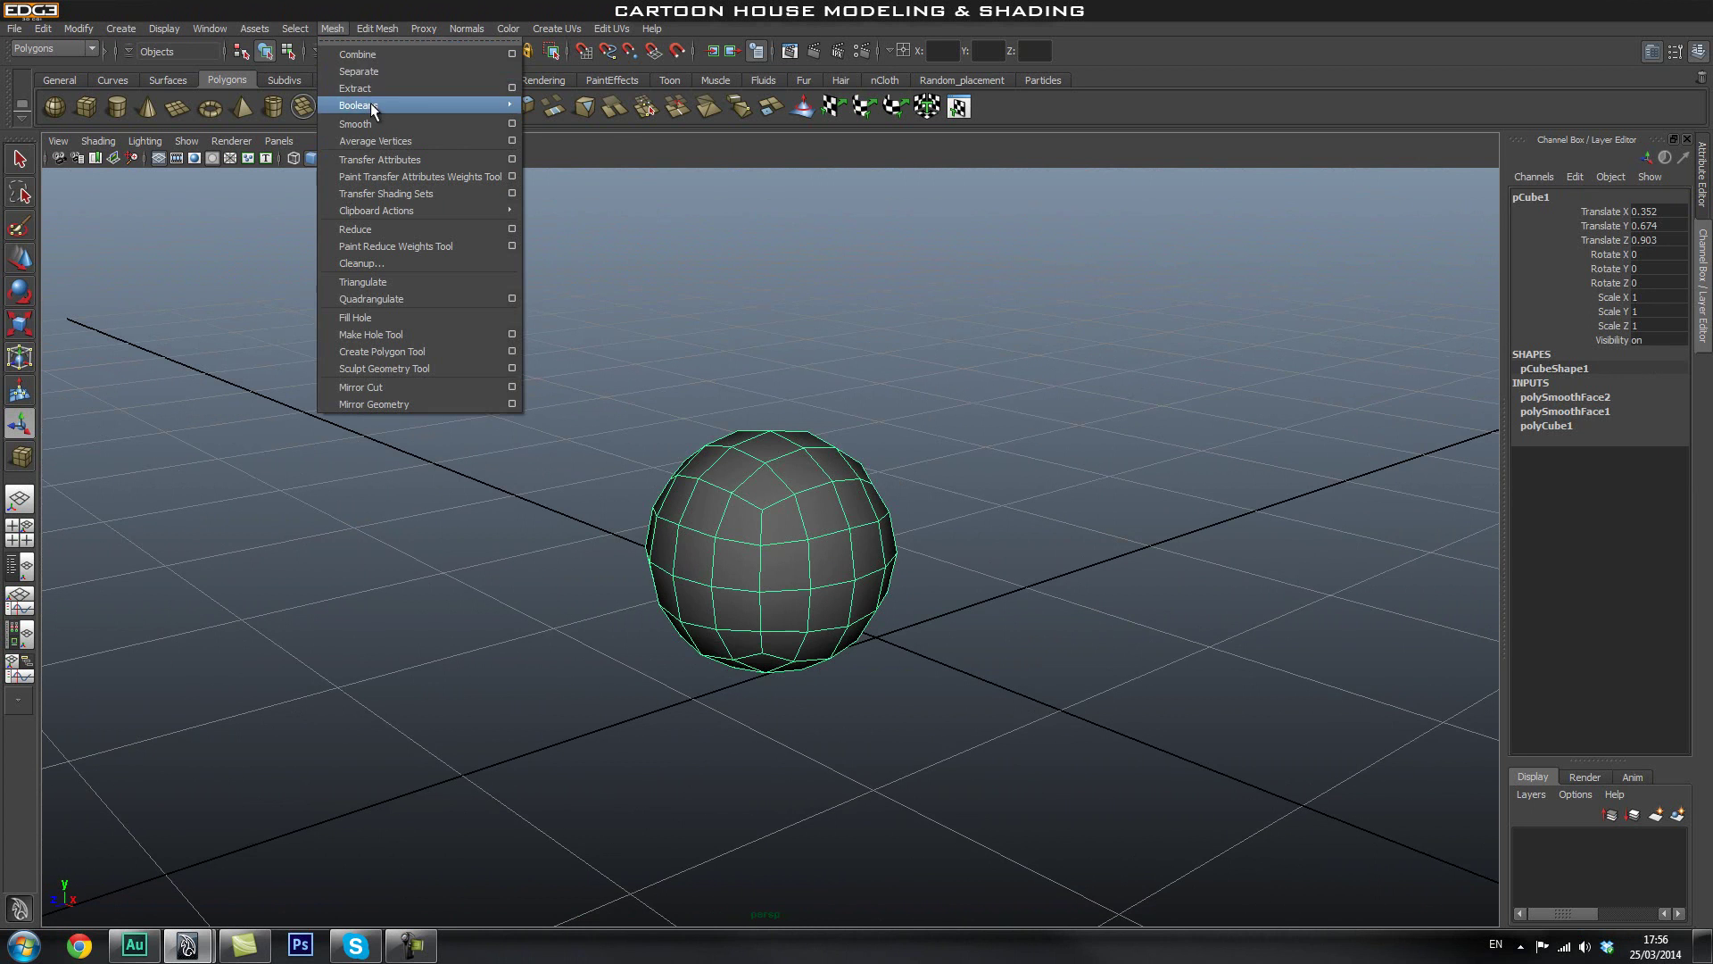
pyautogui.click(511, 125)
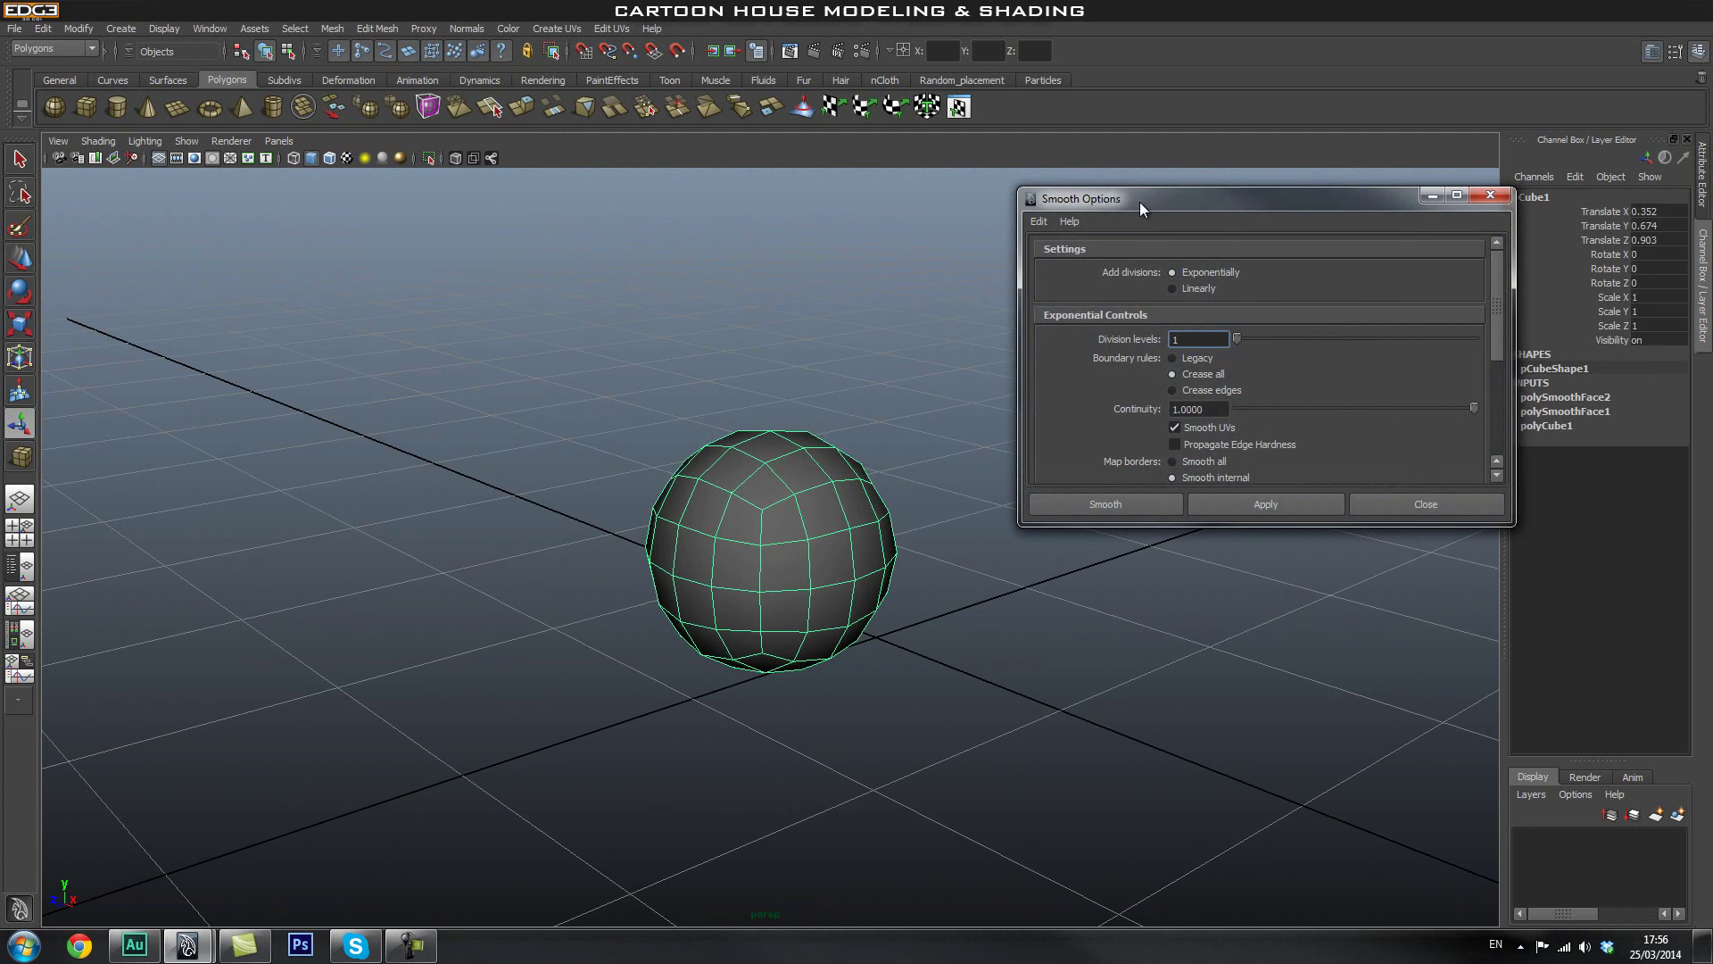
pyautogui.click(1151, 512)
pyautogui.click(903, 401)
pyautogui.keyDown('alt'); pyautogui.moveTo(903, 401); pyautogui.dragTo(803, 500); pyautogui.keyUp('alt')
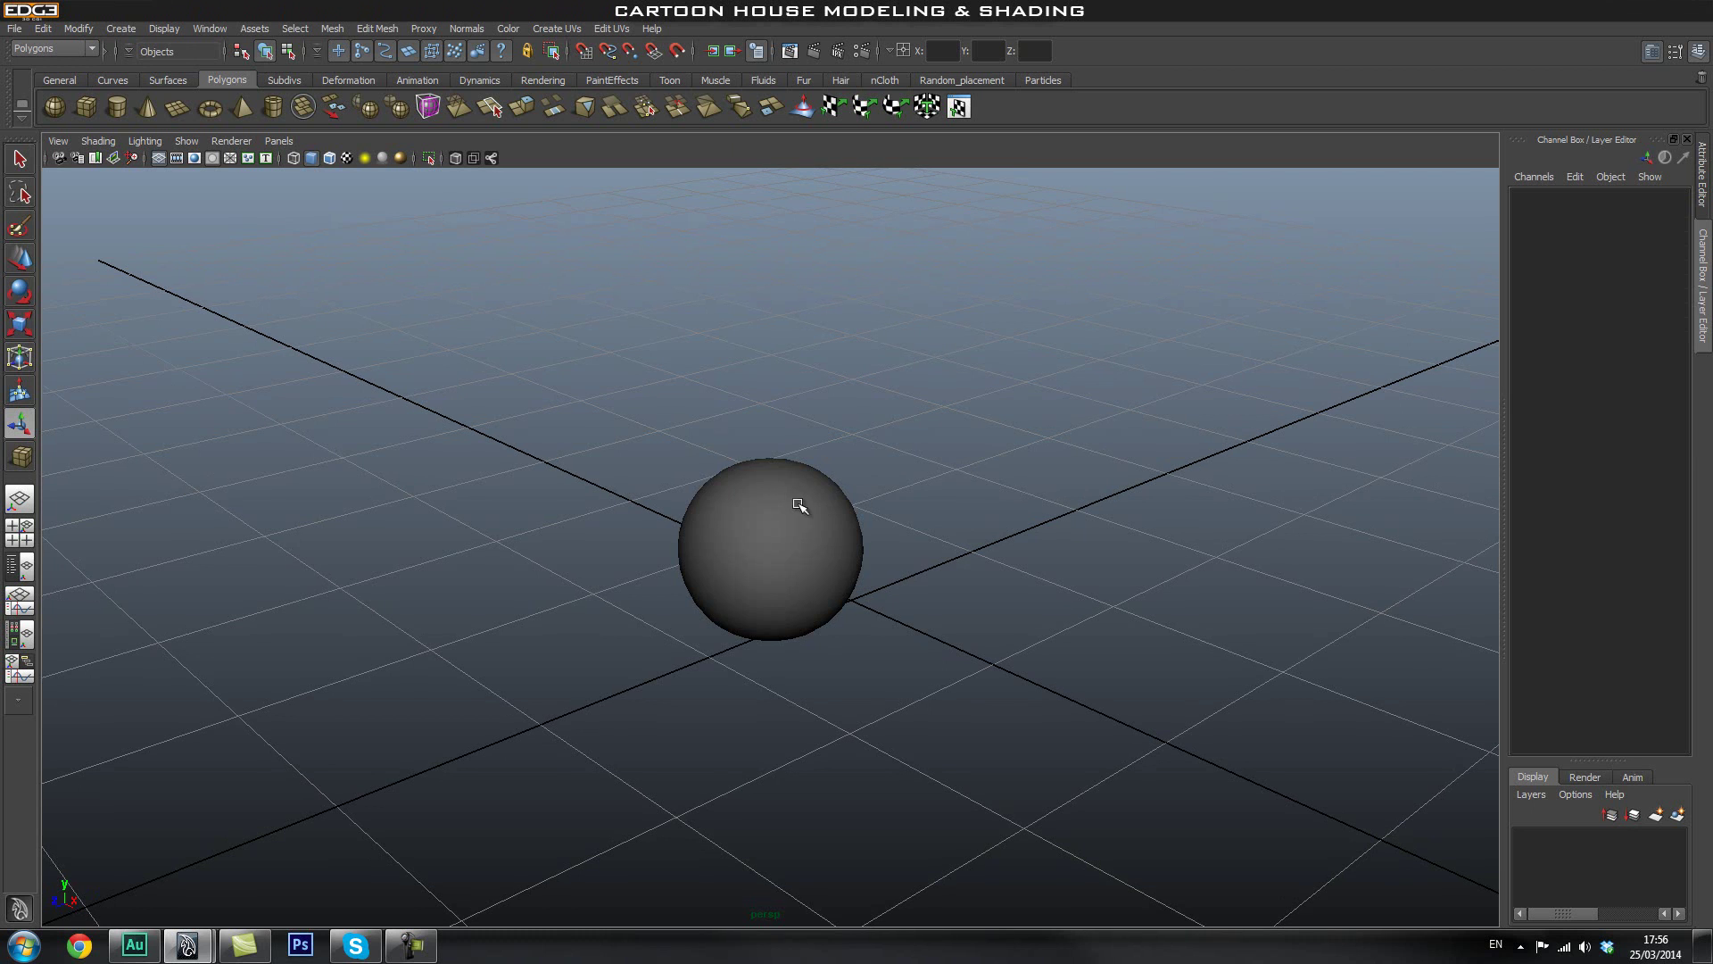
pyautogui.click(807, 504)
pyautogui.click(935, 492)
pyautogui.click(86, 106)
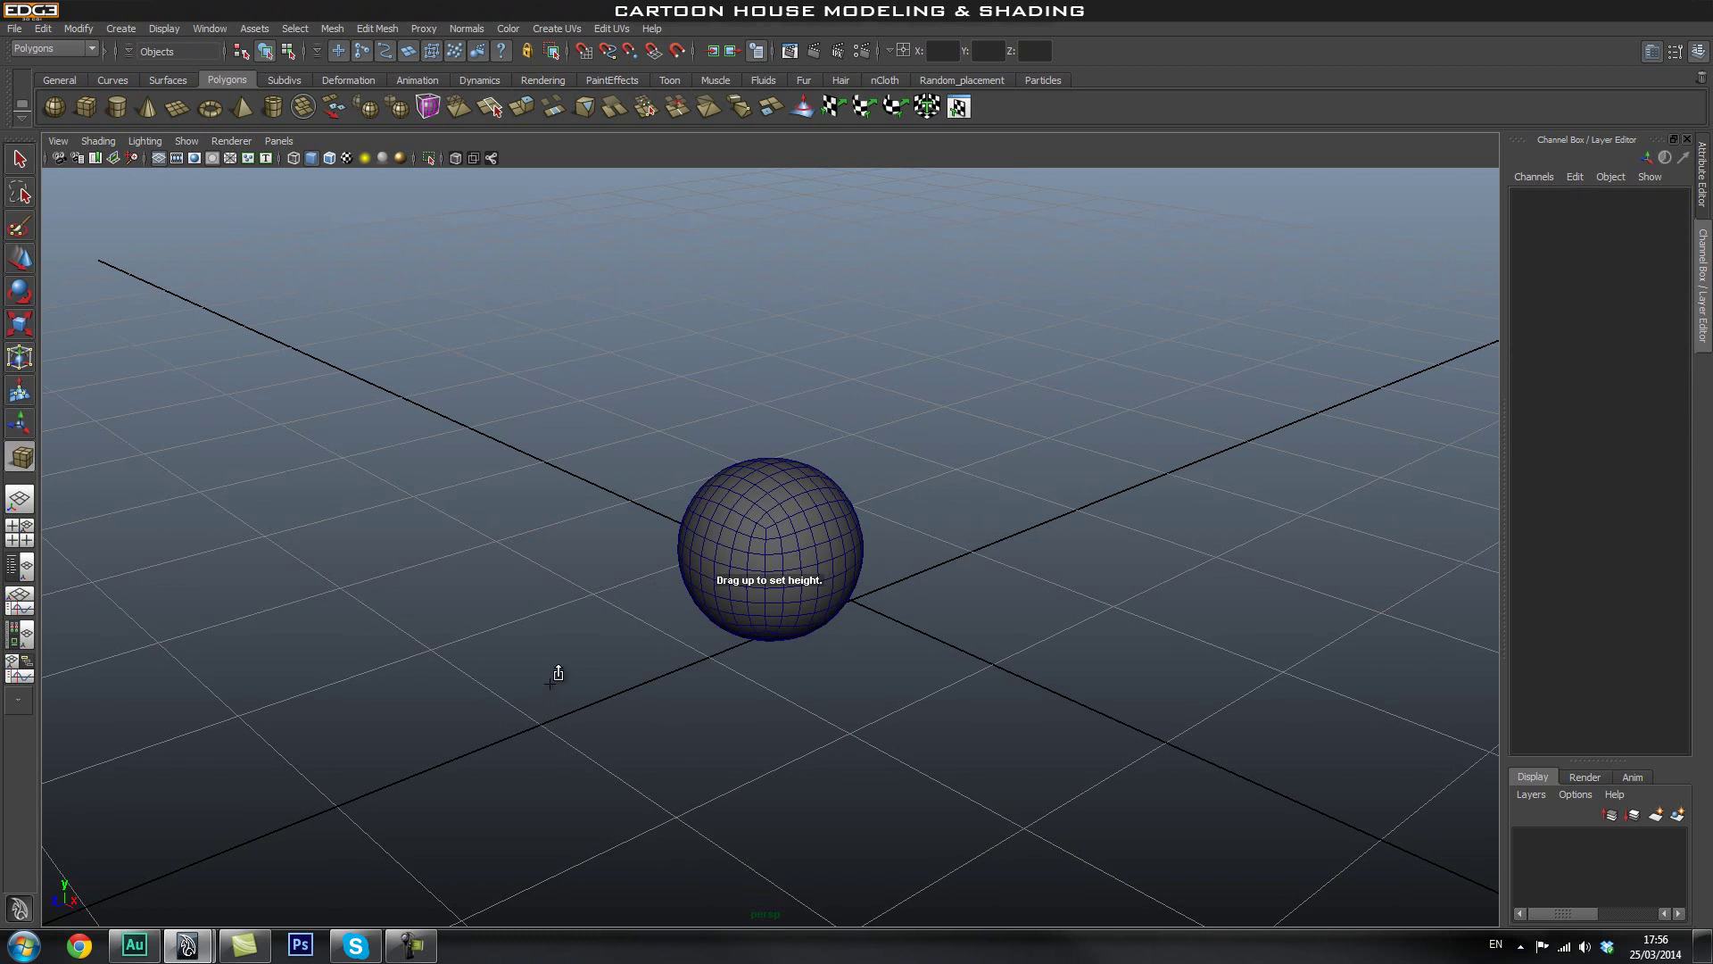
pyautogui.click(635, 636)
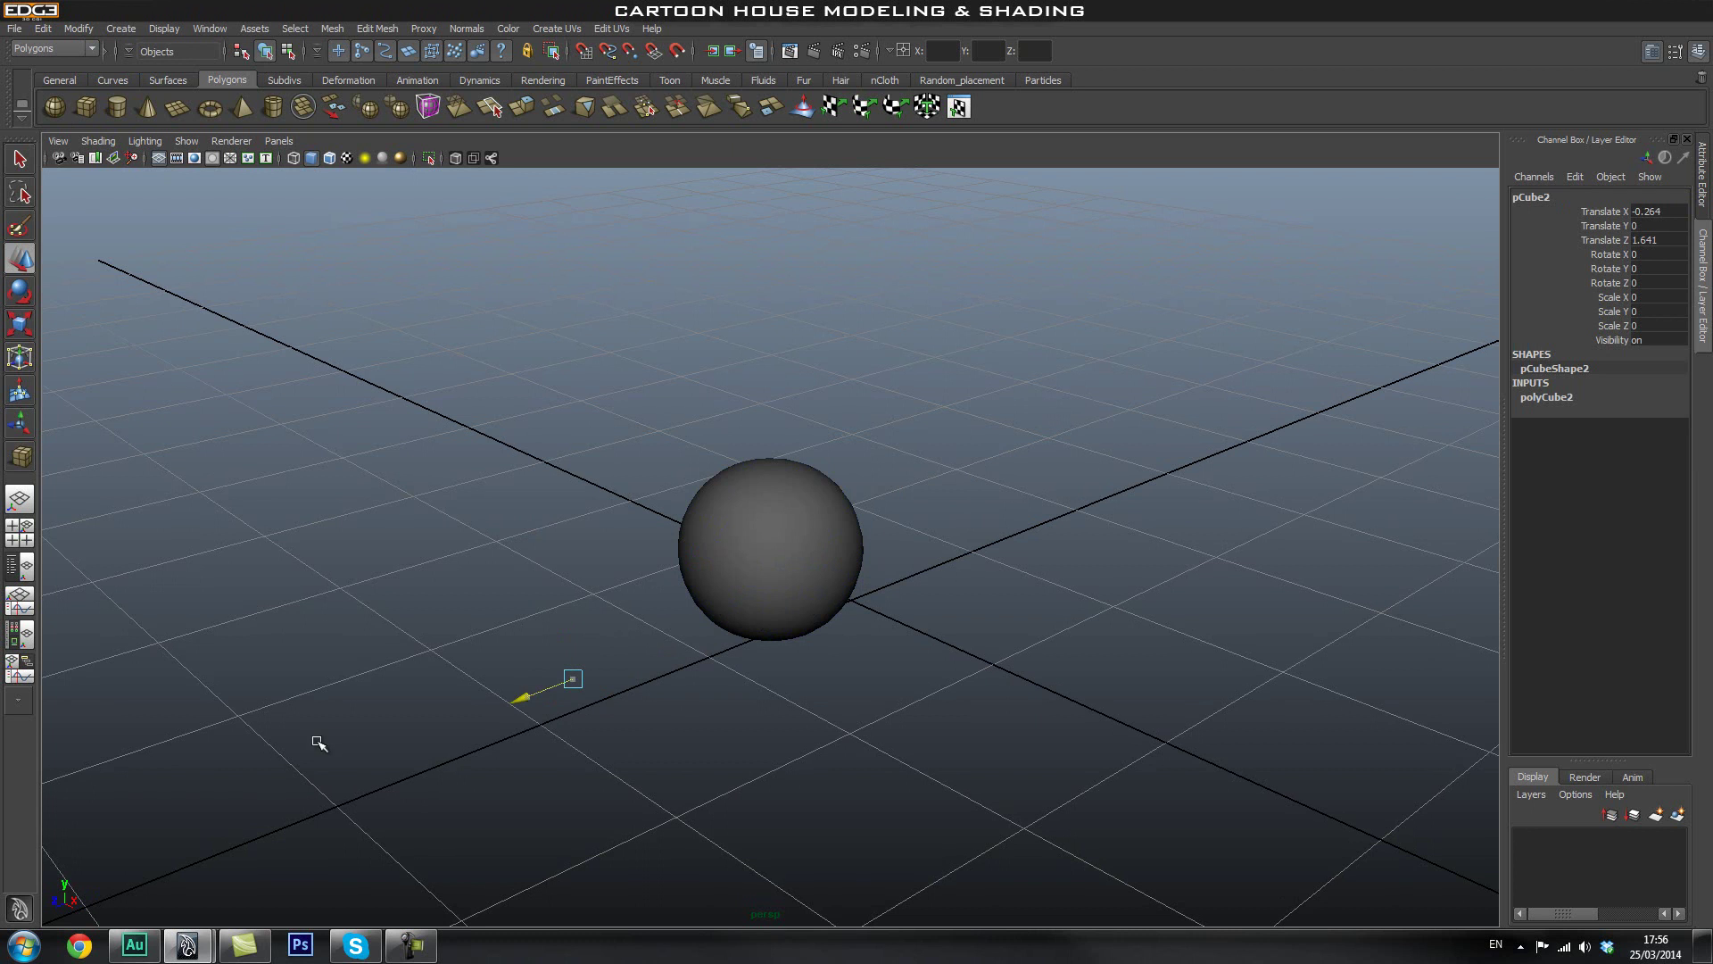
pyautogui.click(473, 661)
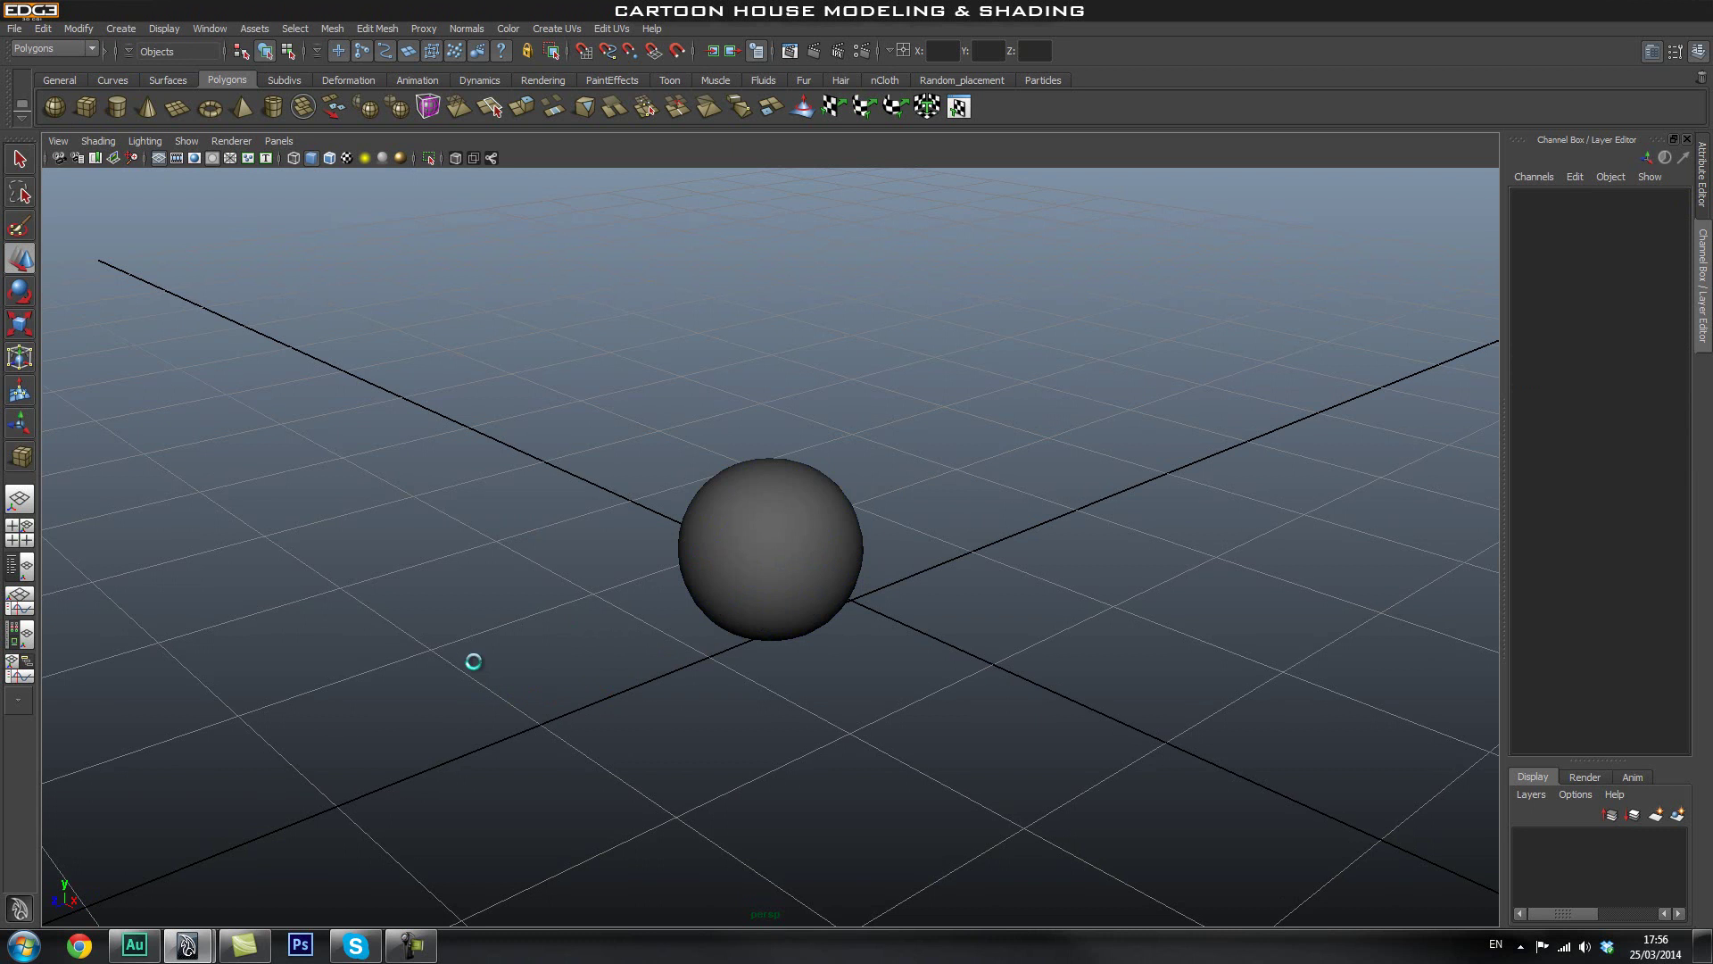
# Create a second cube beside the smoothed mesh, turn on its smooth mesh preview and compare the wireframes of both objects.
pyautogui.click(85, 106)
pyautogui.moveTo(357, 633); pyautogui.dragTo(477, 486)
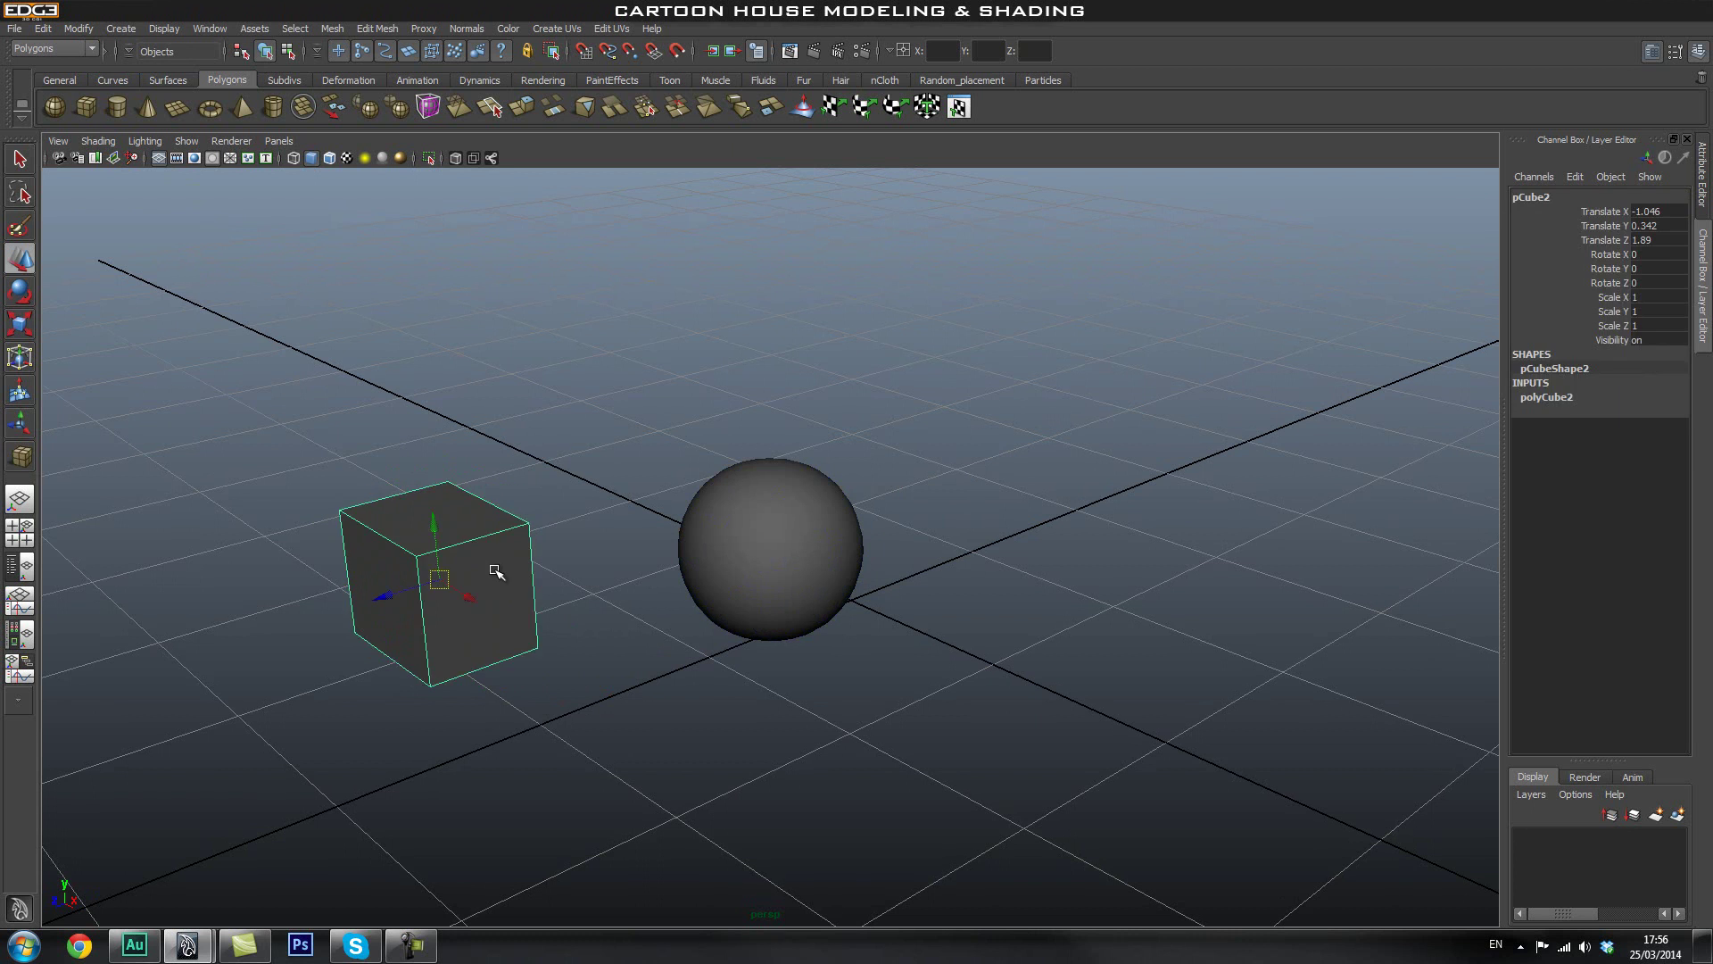
pyautogui.press('3')
pyautogui.click(538, 487)
pyautogui.click(432, 573)
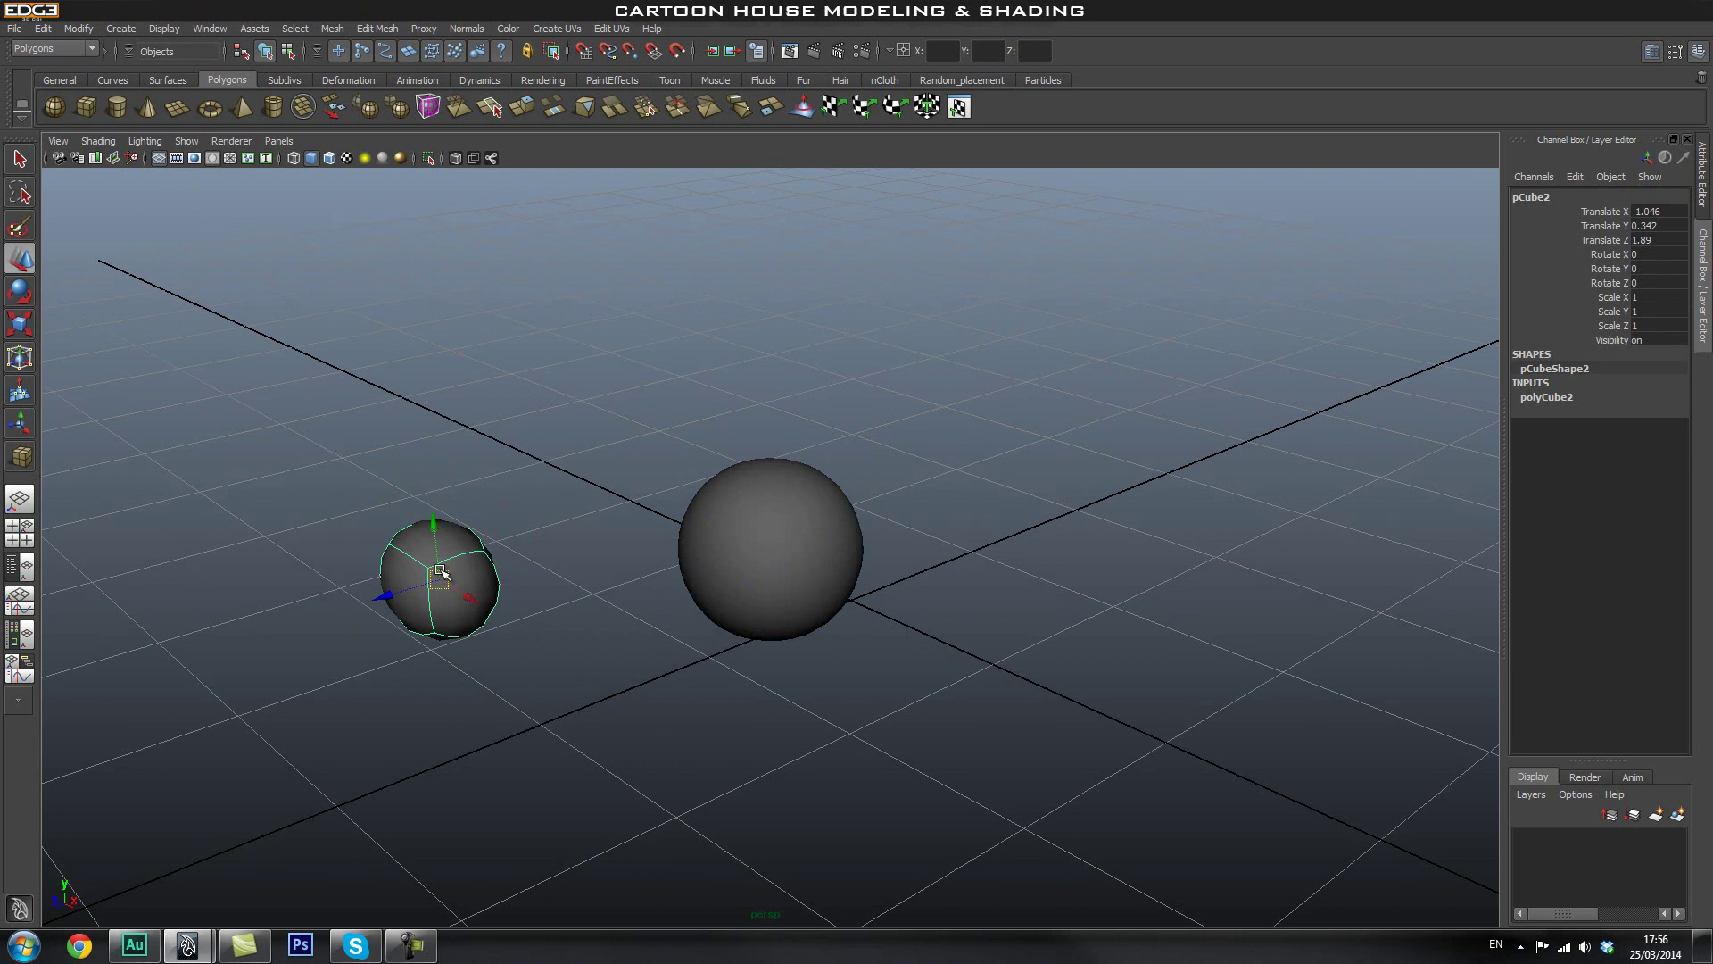
pyautogui.click(679, 542)
pyautogui.click(448, 567)
pyautogui.click(607, 546)
pyautogui.click(721, 532)
# Delete both the preview-smoothed cube and the geometry-smoothed mesh from the scene.
pyautogui.click(474, 587)
pyautogui.press('Delete')
pyautogui.click(816, 559)
pyautogui.press('Delete')
# Draw a polygon box interactively over the grid's centre, setting its base first and pulling up its height.
pyautogui.scroll(-3, 939, 574)
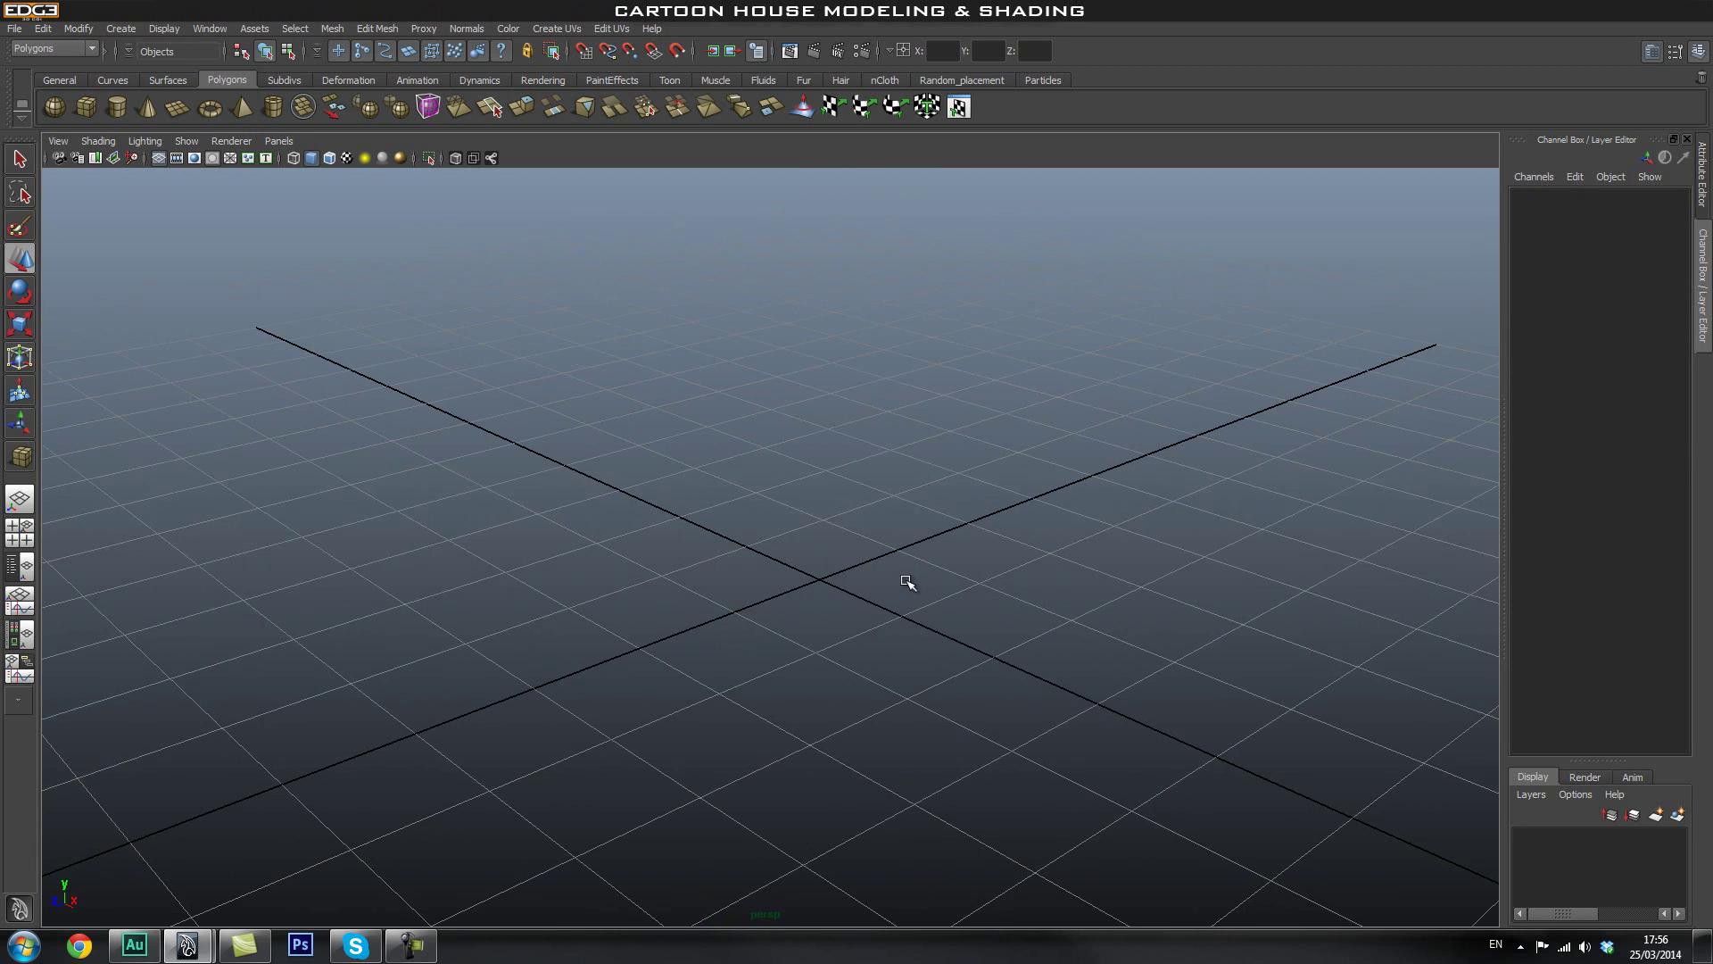
pyautogui.keyDown('alt'); pyautogui.moveTo(754, 582); pyautogui.dragTo(701, 589); pyautogui.keyUp('alt')
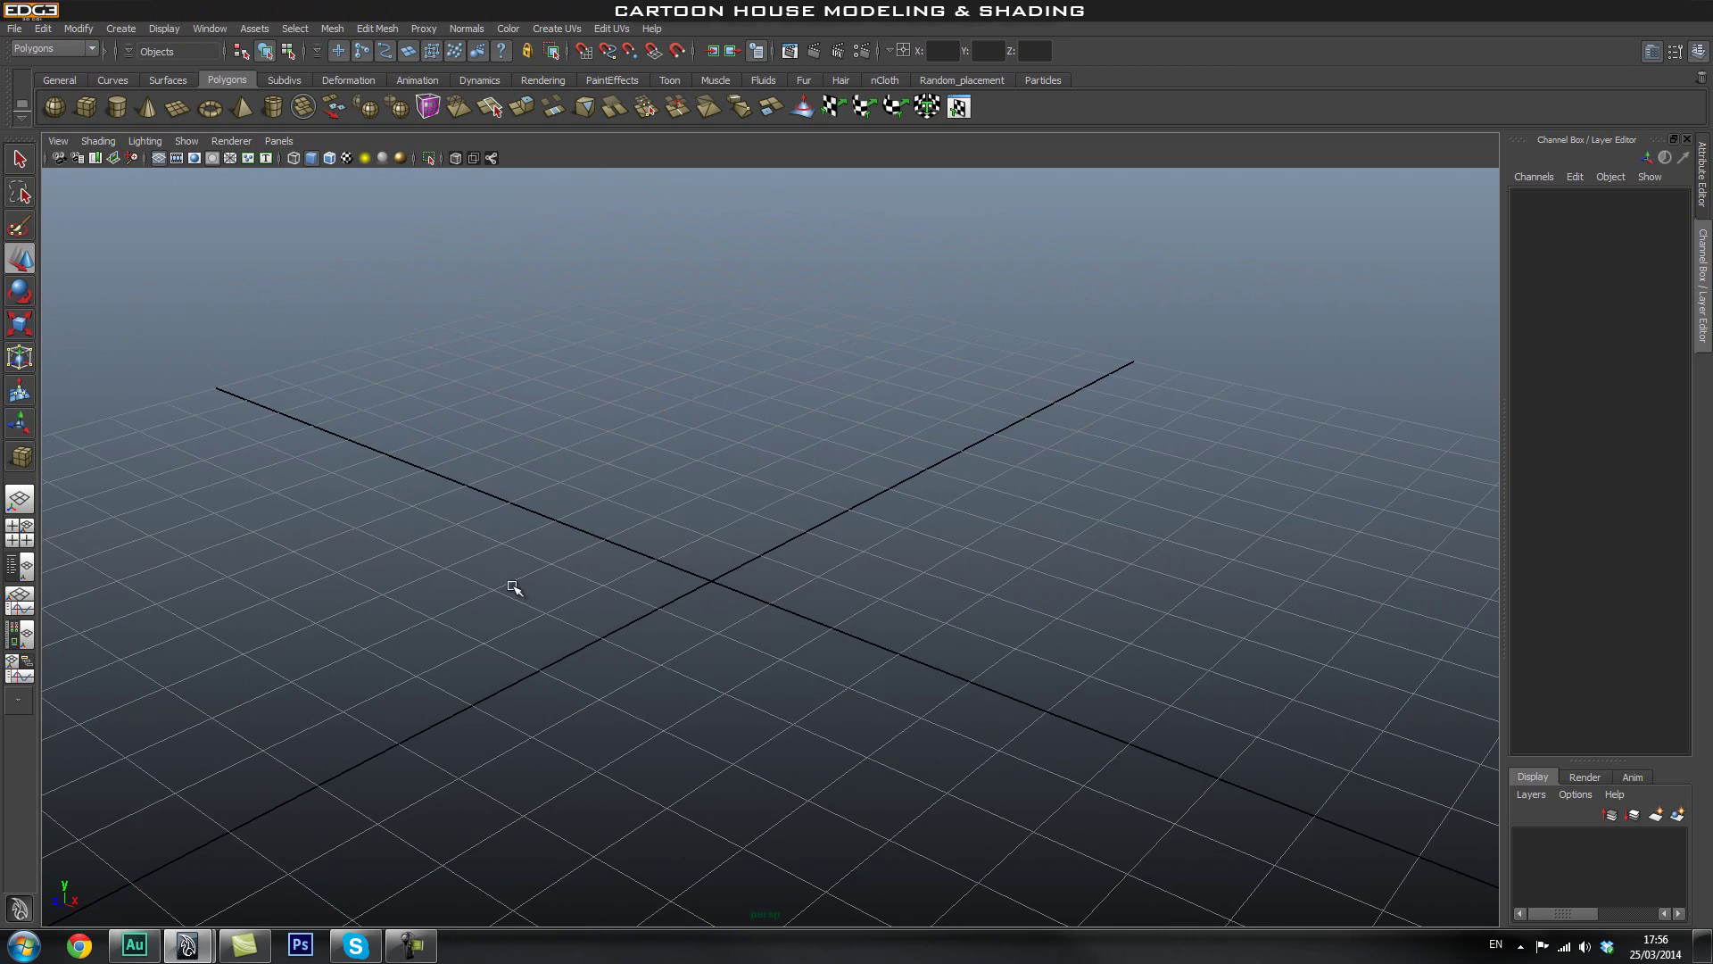
pyautogui.keyDown('alt'); pyautogui.moveTo(830, 608); pyautogui.dragTo(785, 589); pyautogui.keyUp('alt')
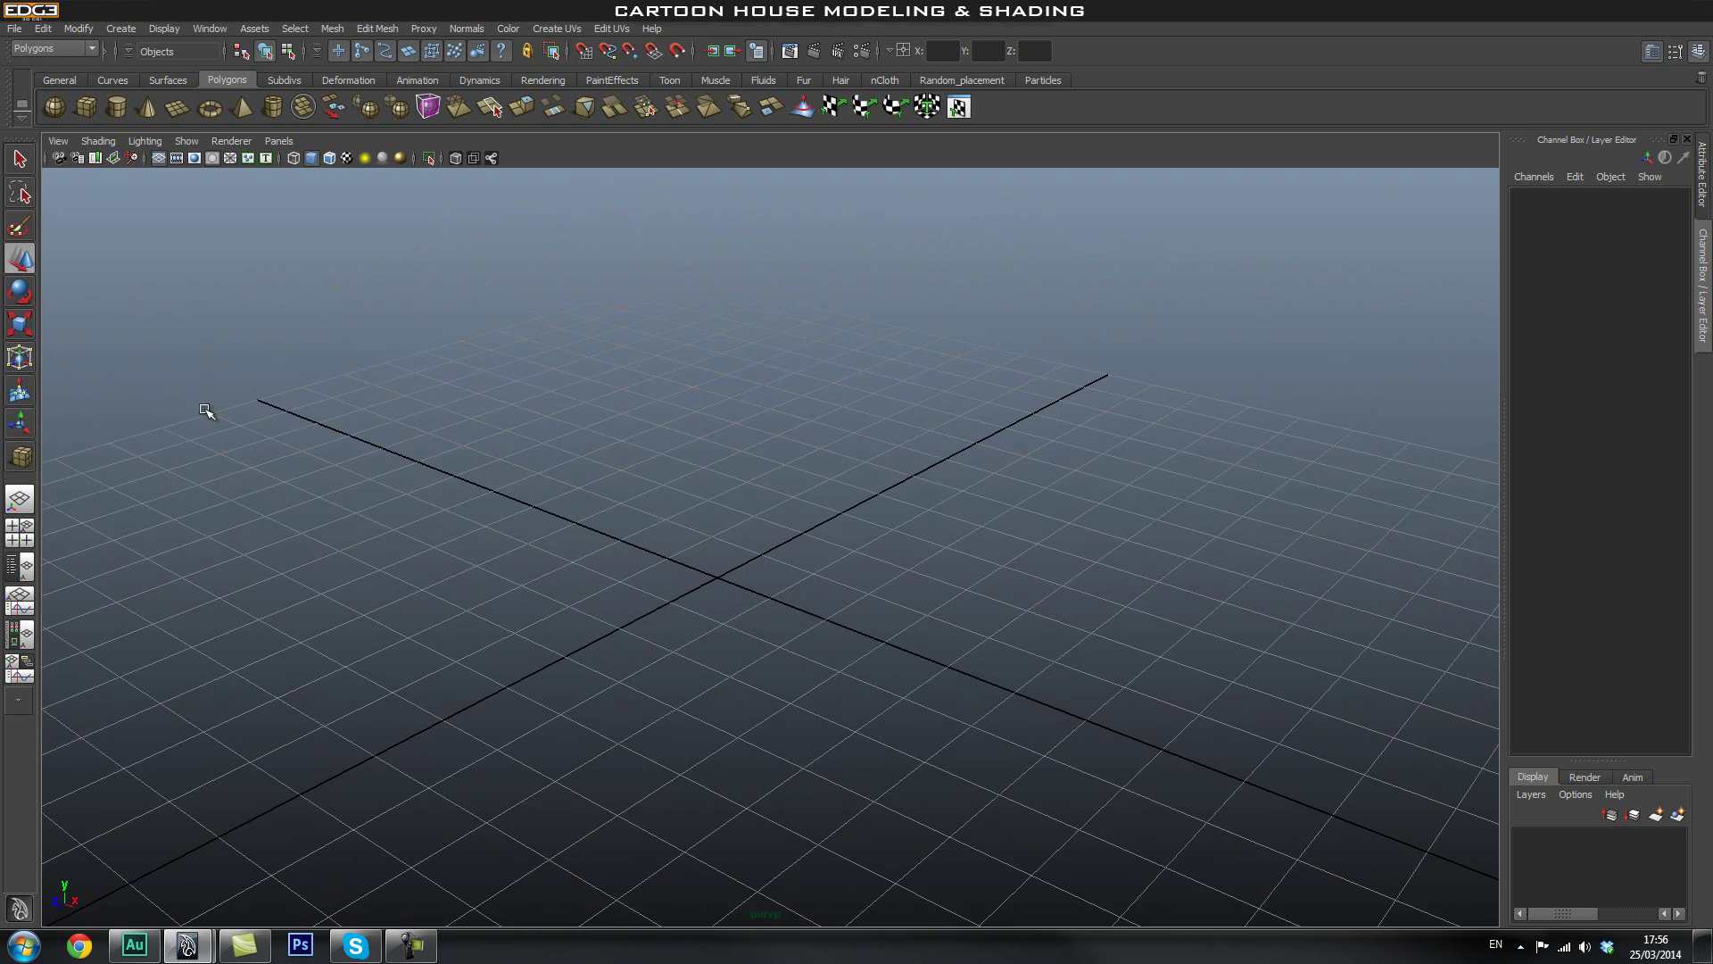
pyautogui.click(83, 109)
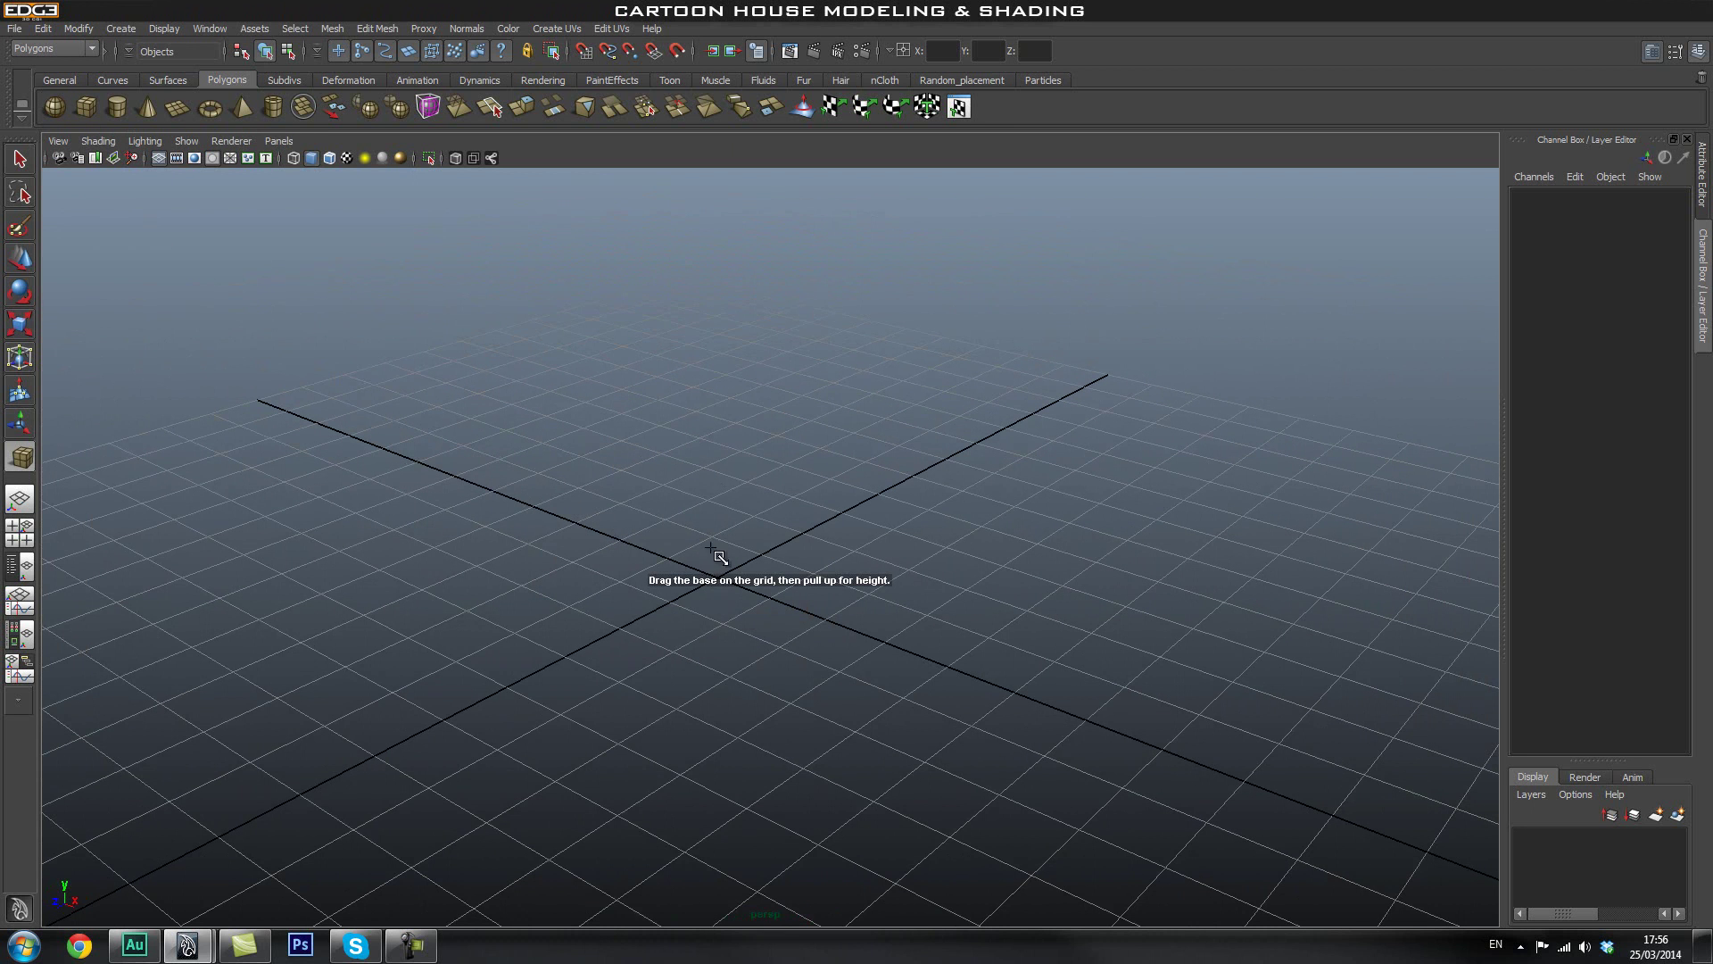
pyautogui.moveTo(778, 502); pyautogui.dragTo(662, 371)
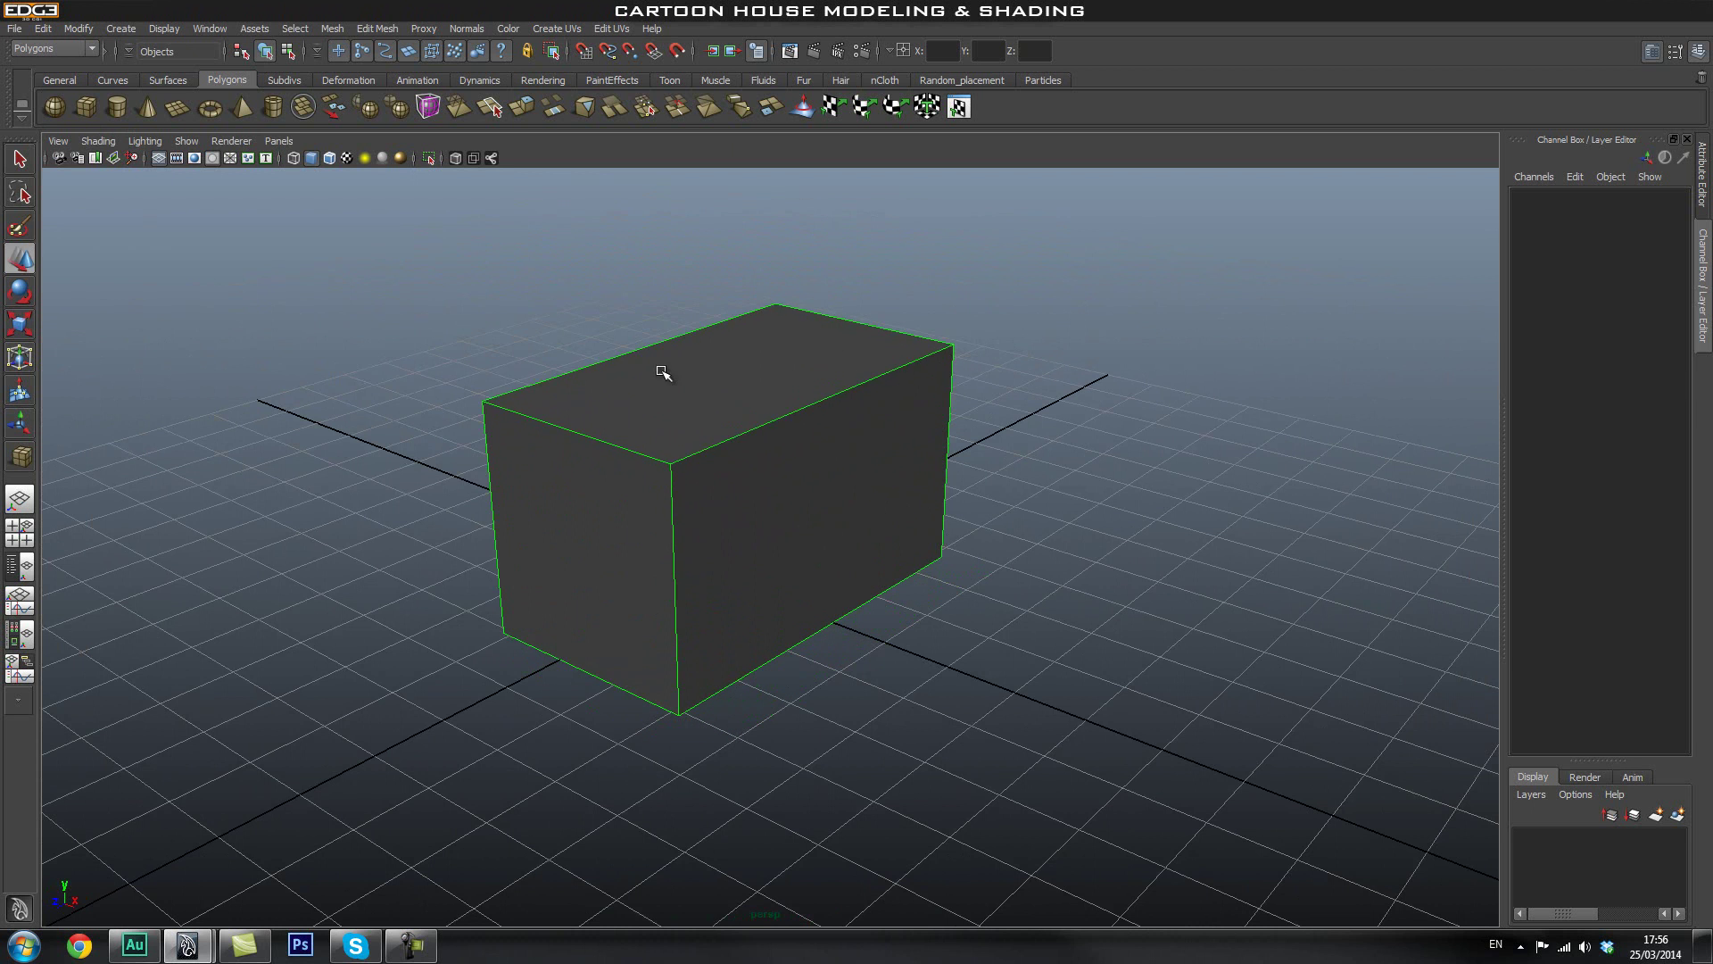
# Turn off Interactive Creation for polygon primitives.
pyautogui.click(129, 28)
pyautogui.moveTo(170, 72)
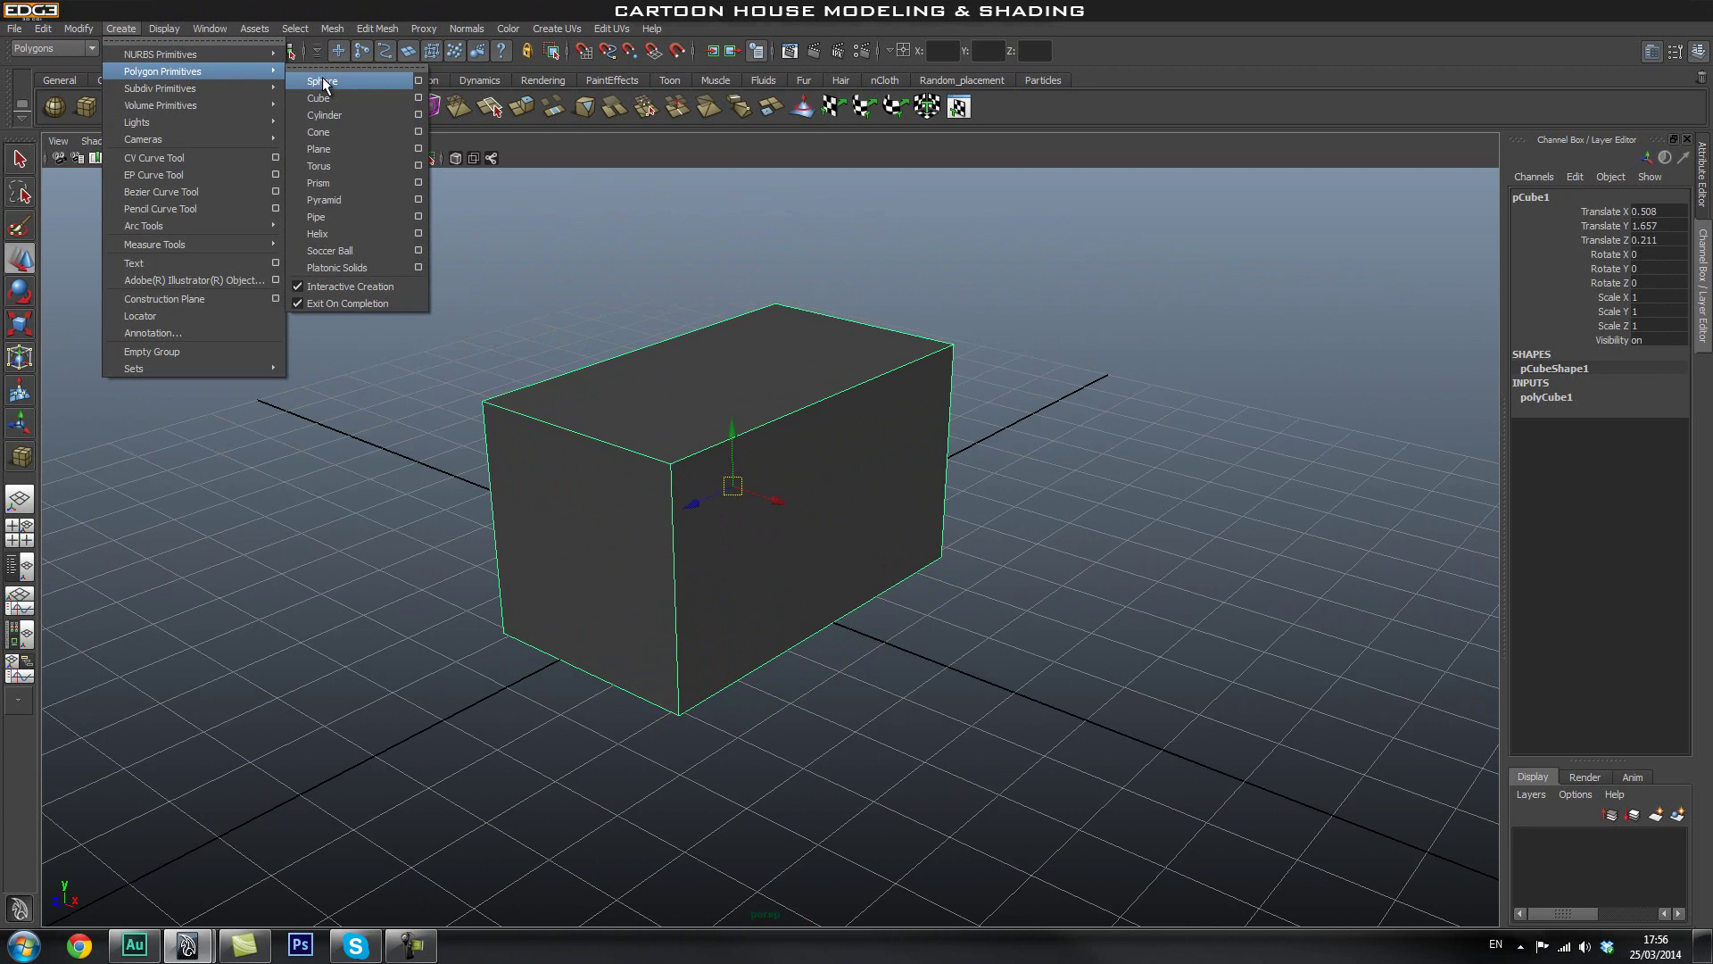
pyautogui.click(342, 289)
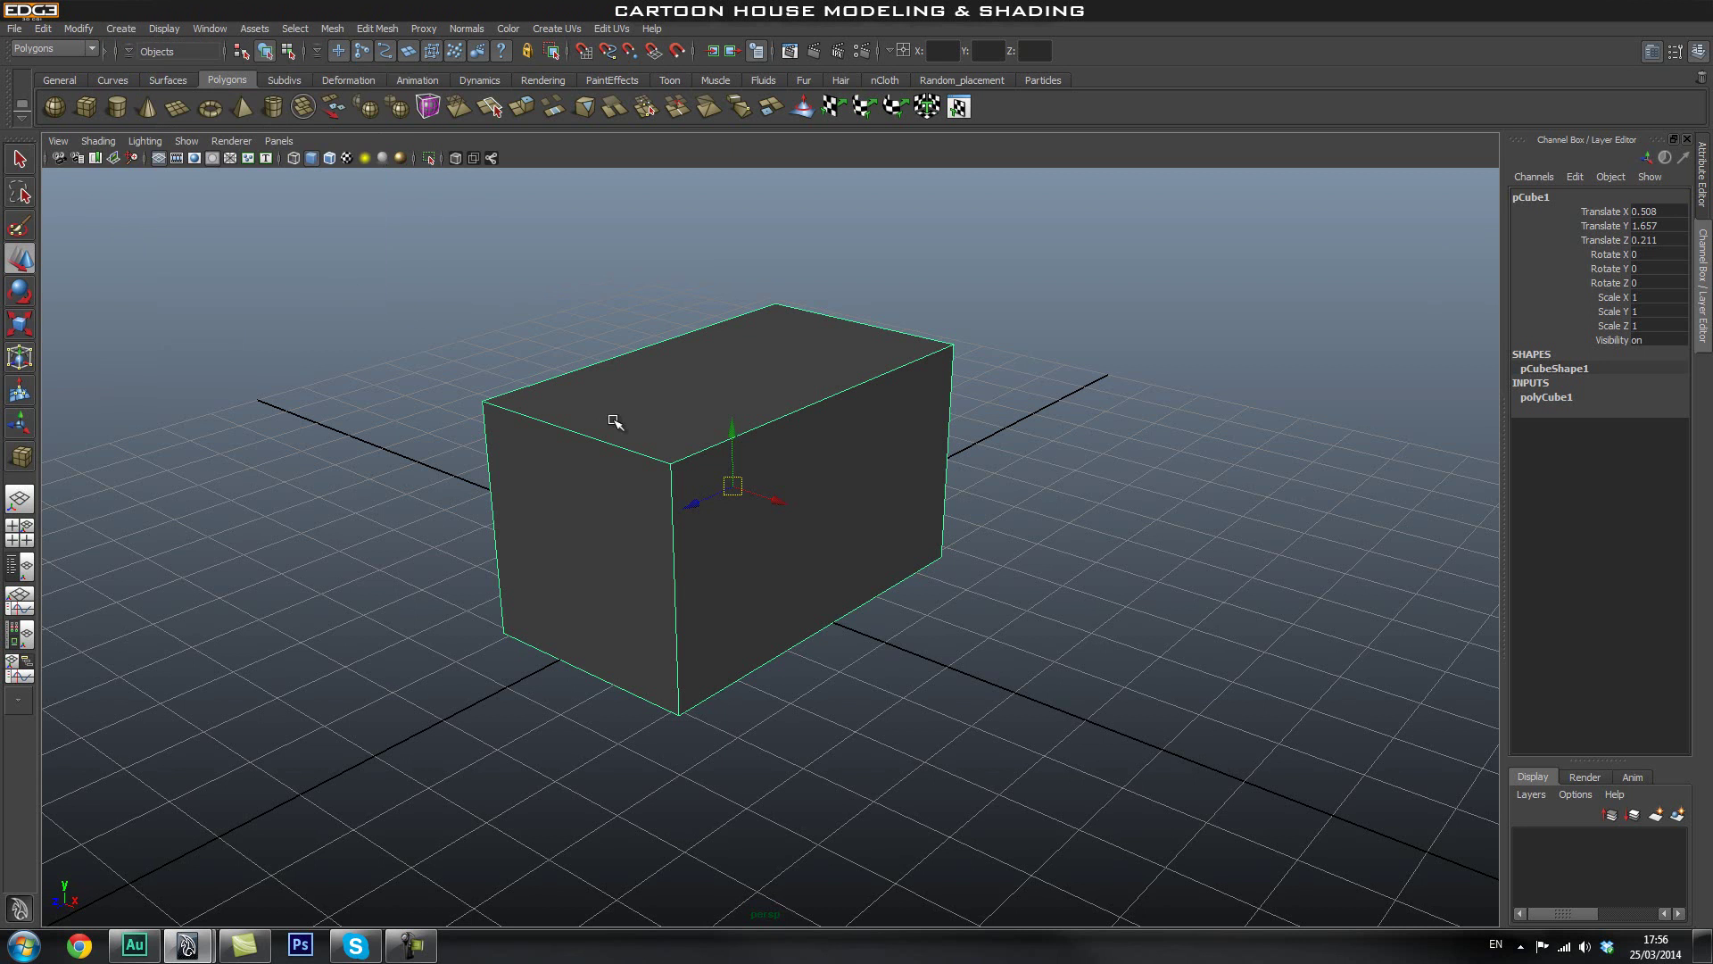
# Delete the interactively drawn box and create a default polygon cube at the origin.
pyautogui.press('Delete')
pyautogui.click(86, 107)
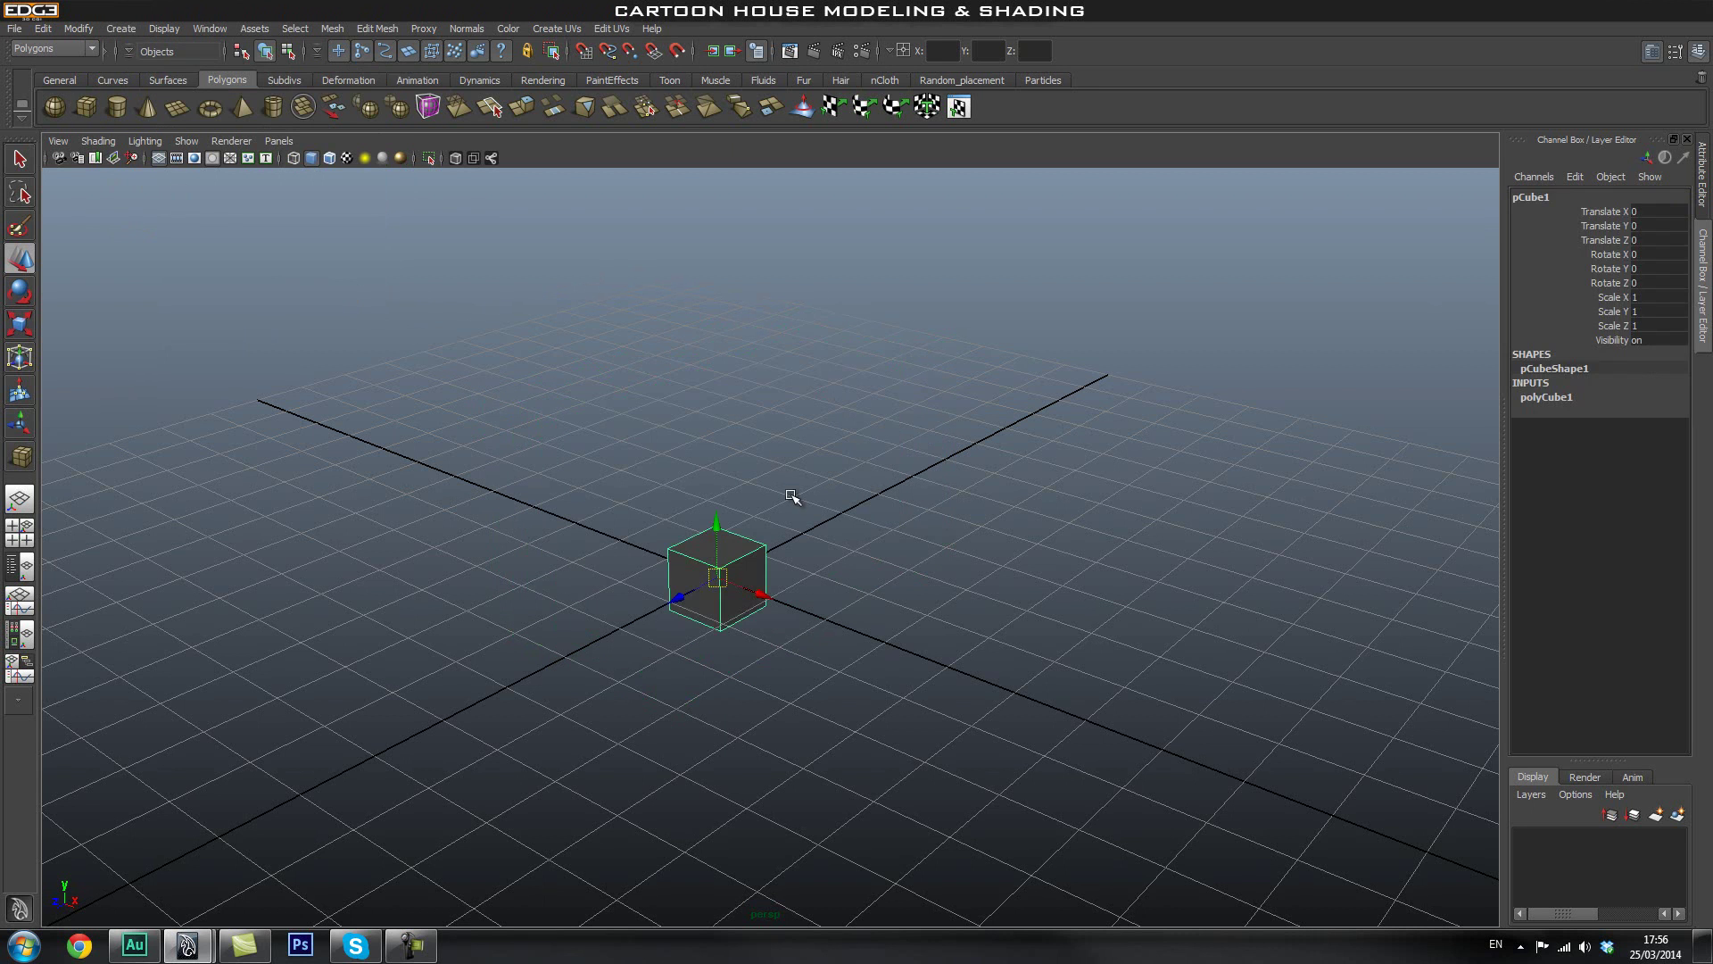
pyautogui.click(834, 562)
pyautogui.click(743, 573)
# Raise the cube to a Translate Y of about 0.629 and switch to the front view.
pyautogui.moveTo(960, 594)
pyautogui.keyDown('alt'); pyautogui.mouseDown()
pyautogui.moveTo(809, 585)
pyautogui.moveTo(931, 592)
pyautogui.mouseUp(); pyautogui.keyUp('alt')
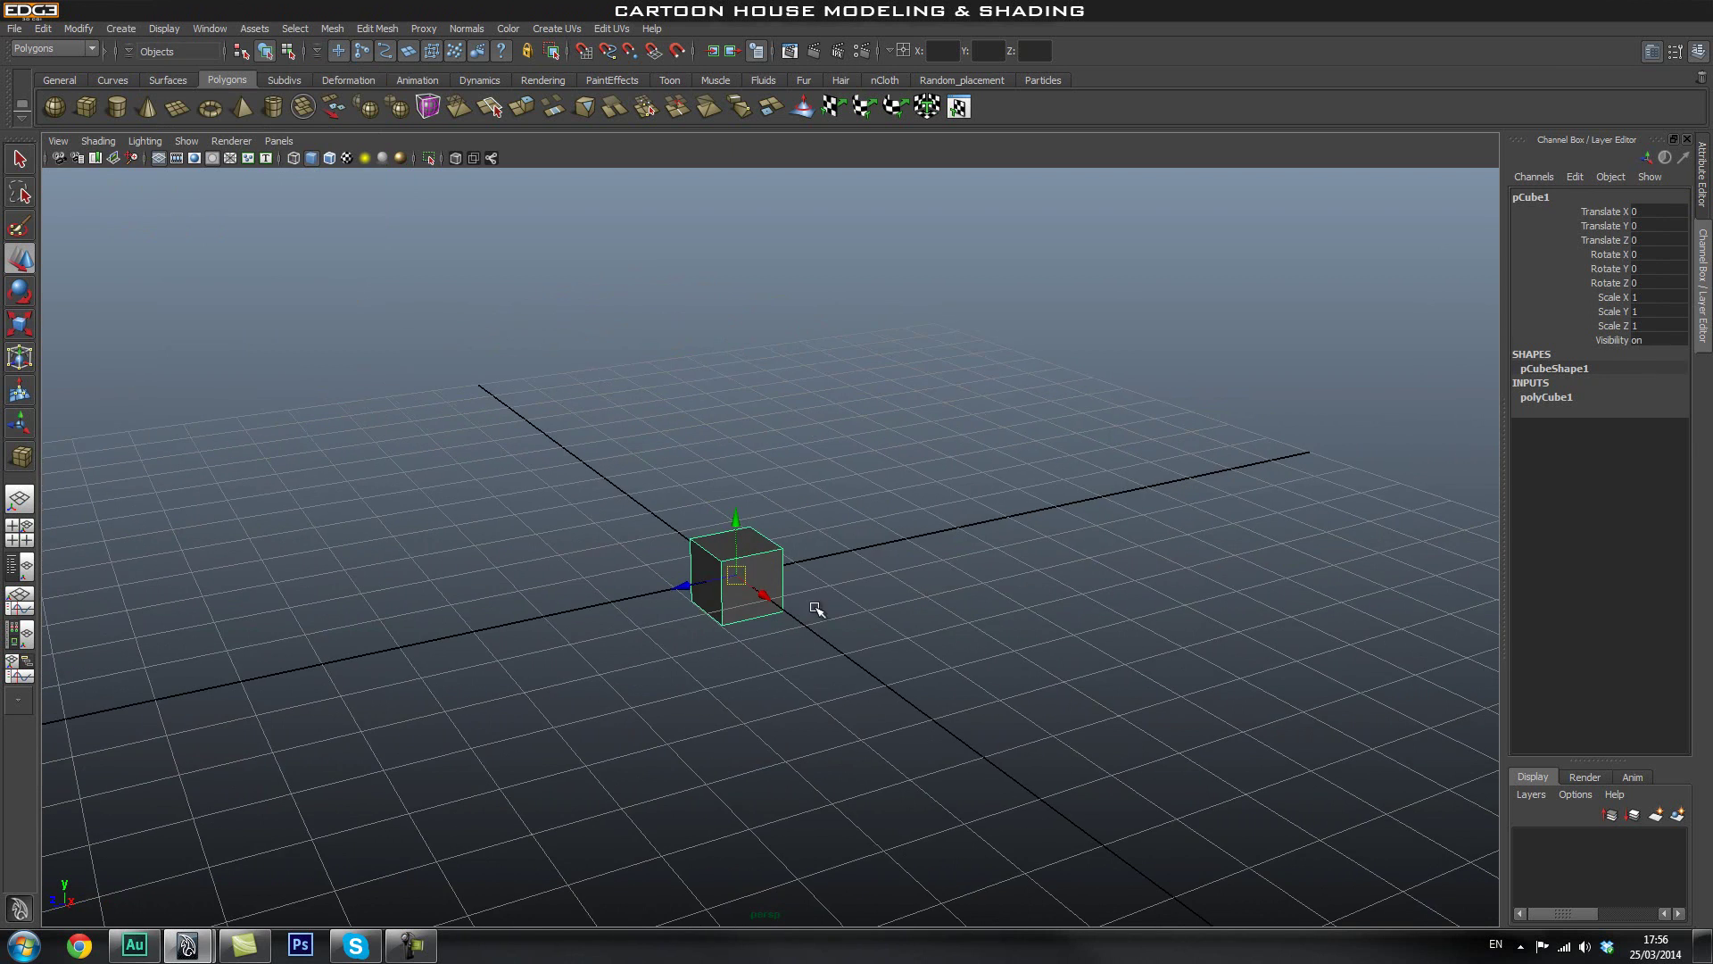
pyautogui.keyDown('alt'); pyautogui.moveTo(797, 610); pyautogui.dragTo(870, 604); pyautogui.keyUp('alt')
pyautogui.keyDown('alt'); pyautogui.moveTo(739, 594); pyautogui.dragTo(816, 557); pyautogui.keyUp('alt')
pyautogui.moveTo(718, 538); pyautogui.dragTo(719, 500)
pyautogui.press('space')
pyautogui.moveTo(696, 438); pyautogui.dragTo(715, 482)
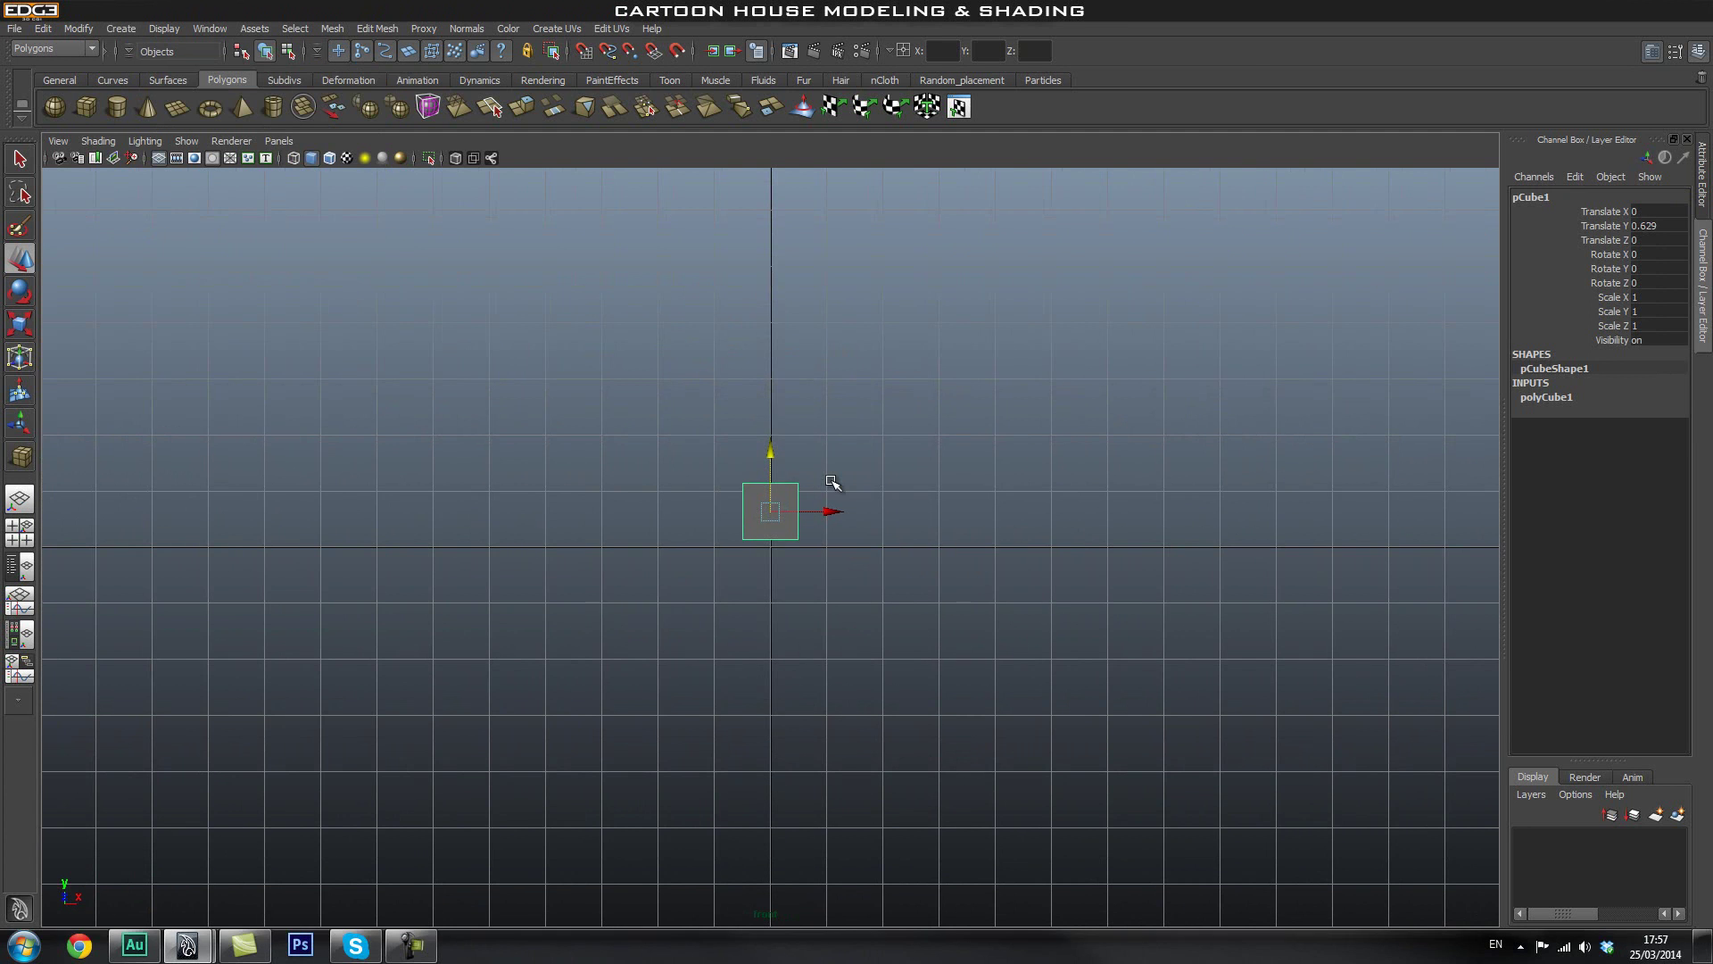
# Switch from the front view to the perspective view and examine the cube there.
pyautogui.press('space')
pyautogui.moveTo(830, 482); pyautogui.dragTo(952, 532)
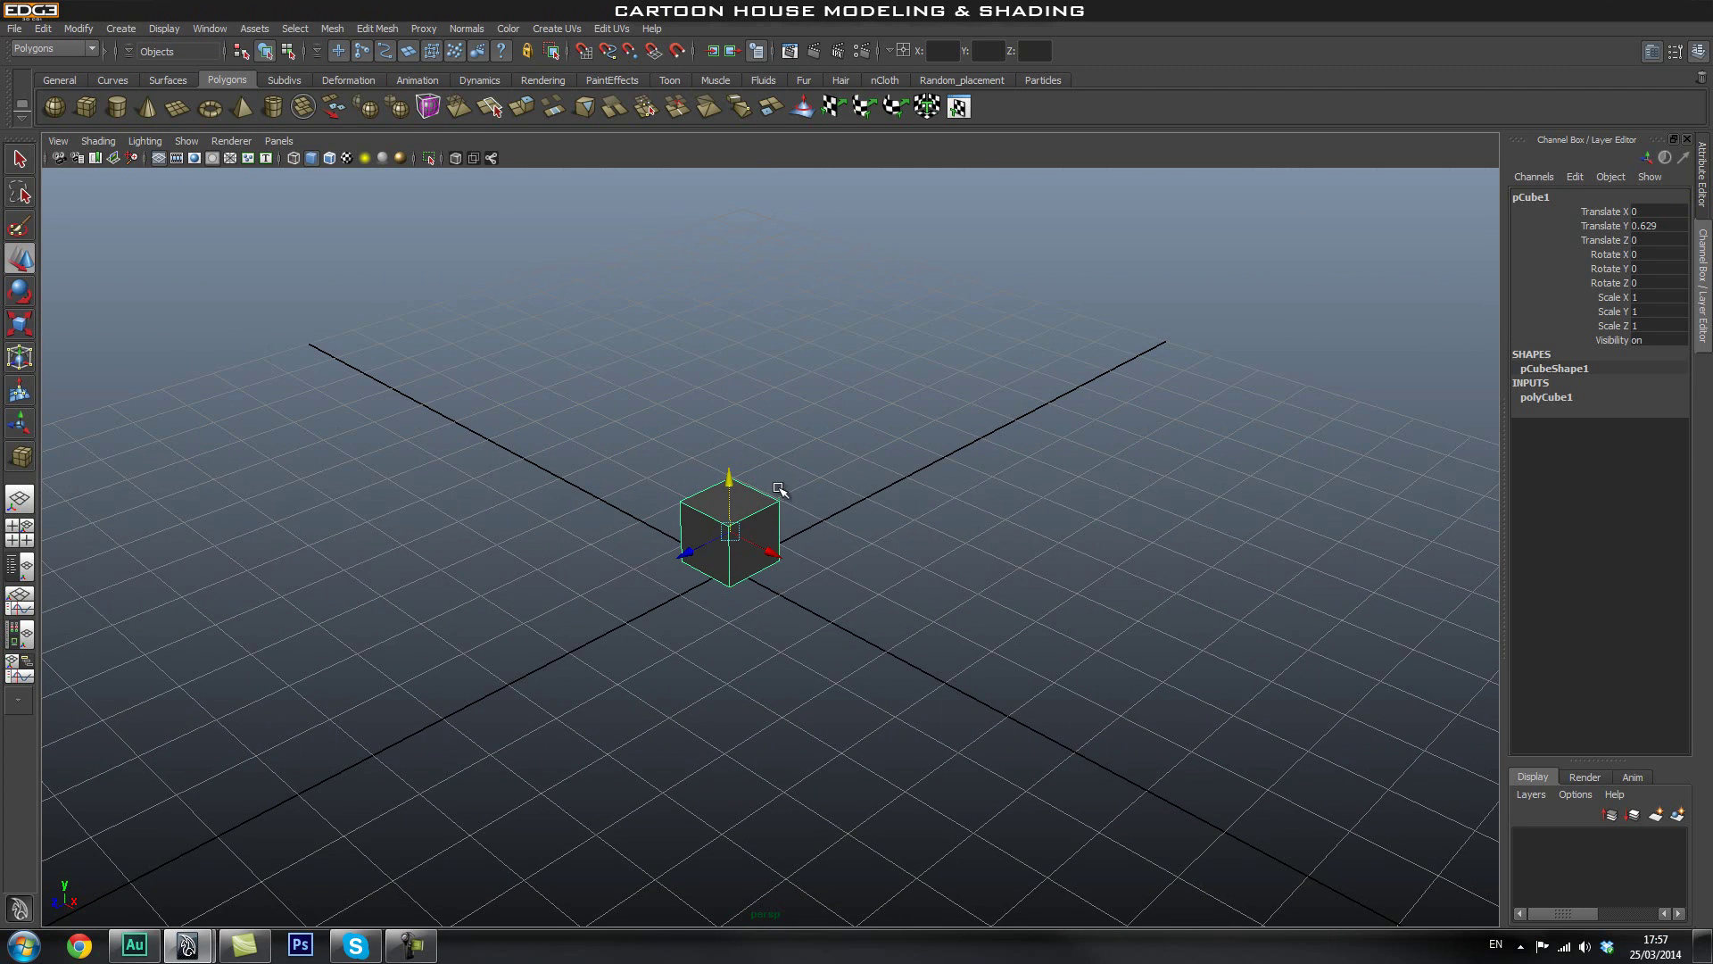
pyautogui.click(802, 463)
pyautogui.click(738, 521)
pyautogui.keyDown('alt'); pyautogui.moveTo(817, 540); pyautogui.dragTo(807, 528); pyautogui.keyUp('alt')
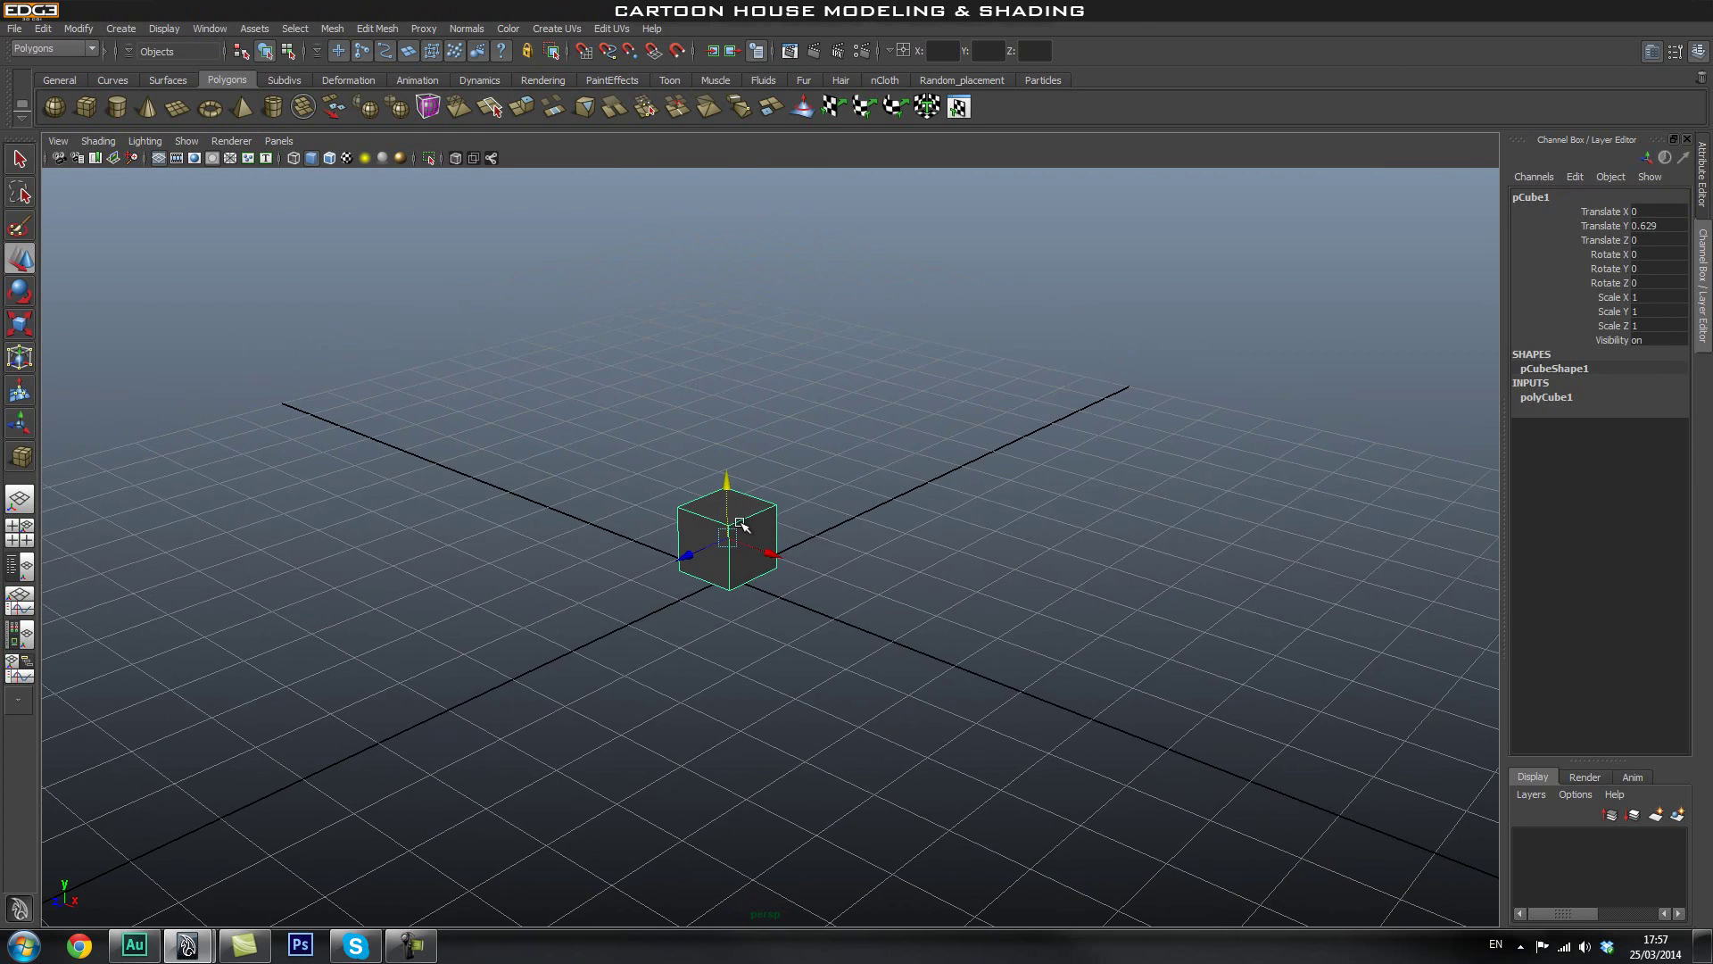
# Alternate between the four-view layout and full-size side and perspective views to examine the cube from each camera.
pyautogui.press('space')
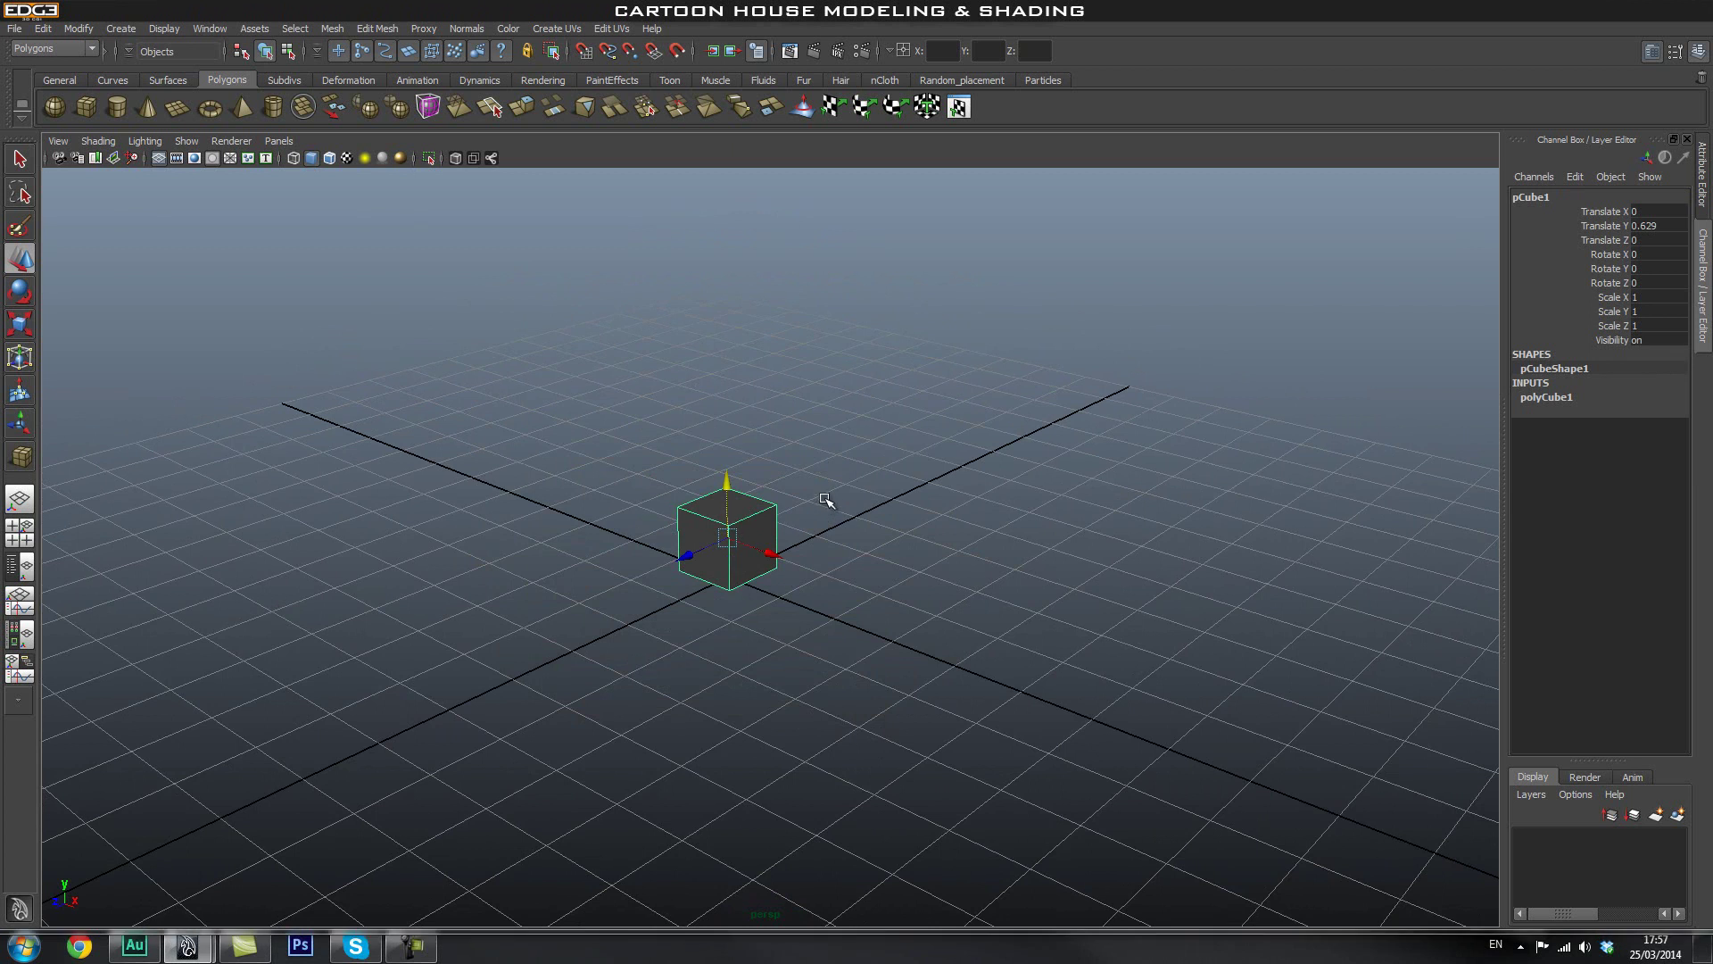
pyautogui.press('space')
pyautogui.hotkey('ctrl', 'space')
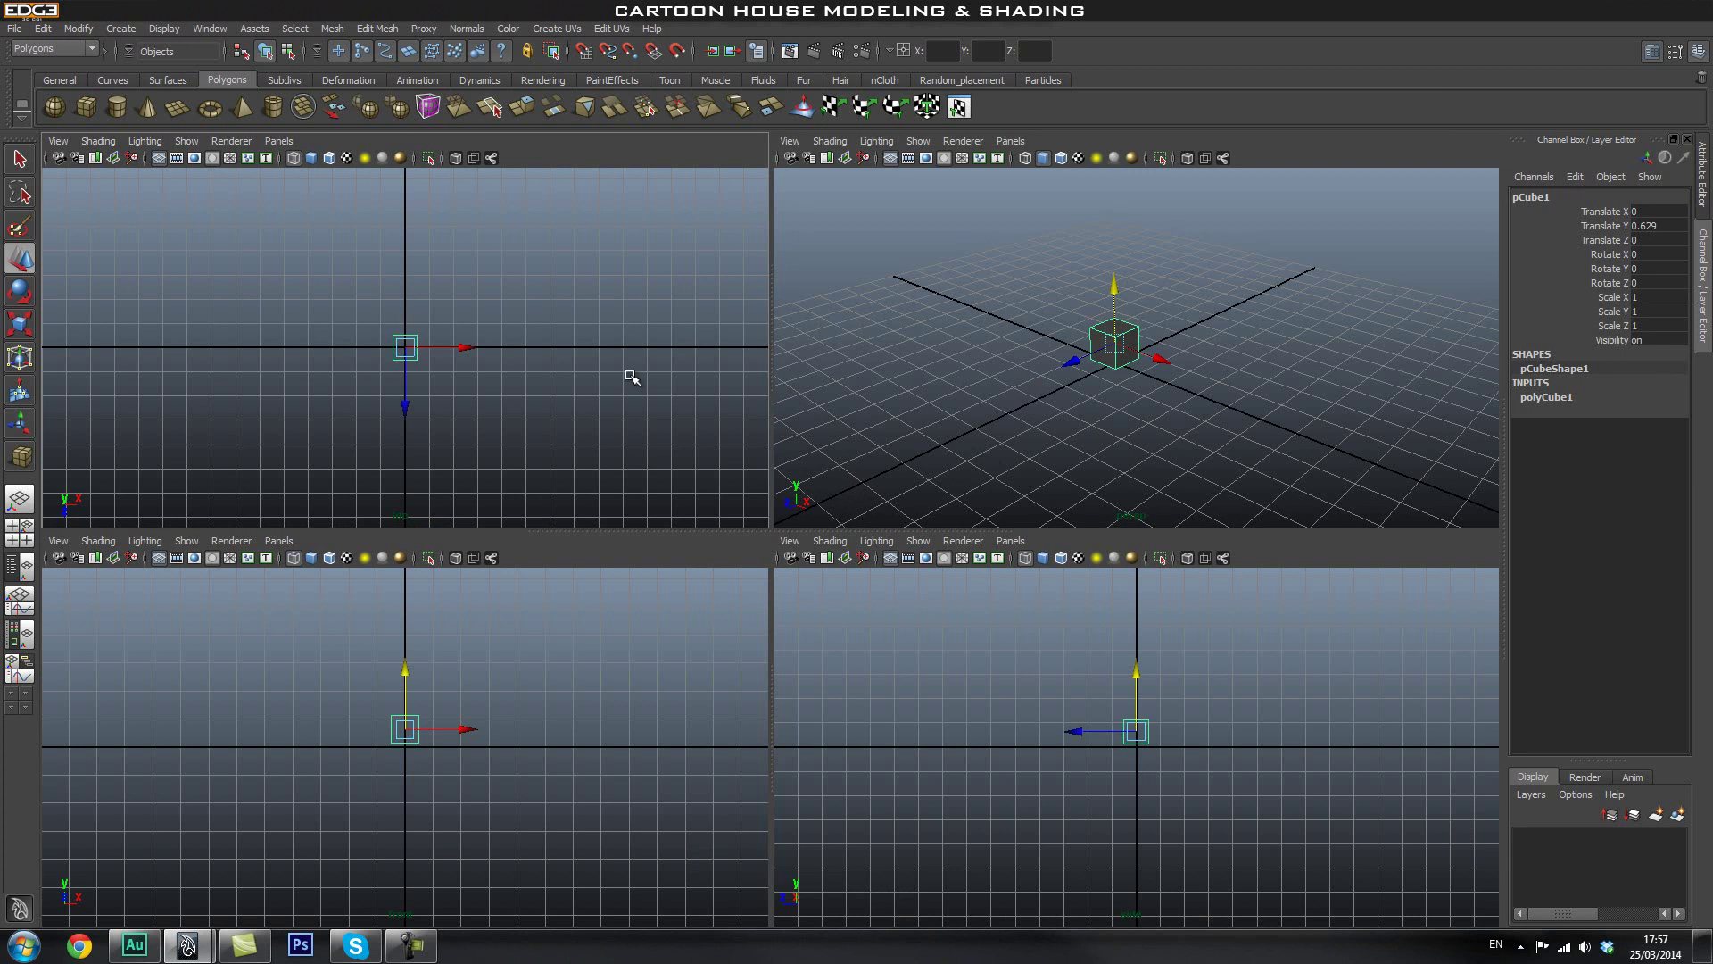
pyautogui.click(789, 393)
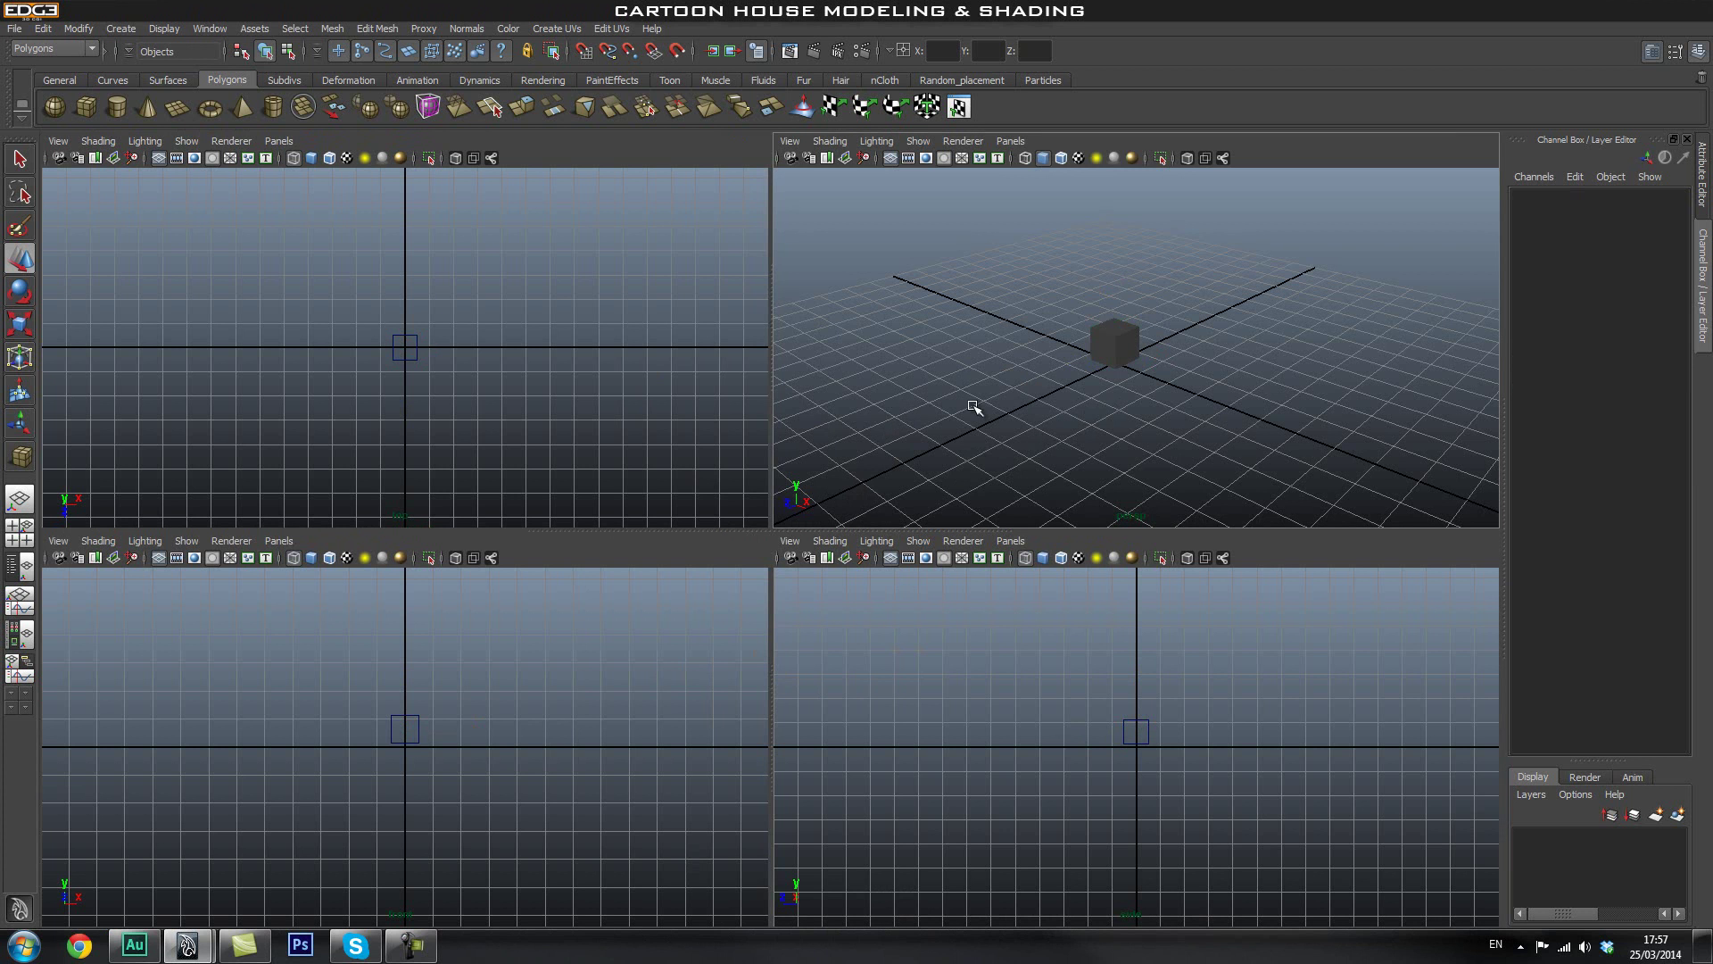
pyautogui.keyDown('alt'); pyautogui.moveTo(1111, 425); pyautogui.dragTo(1090, 386, button='middle'); pyautogui.keyUp('alt')
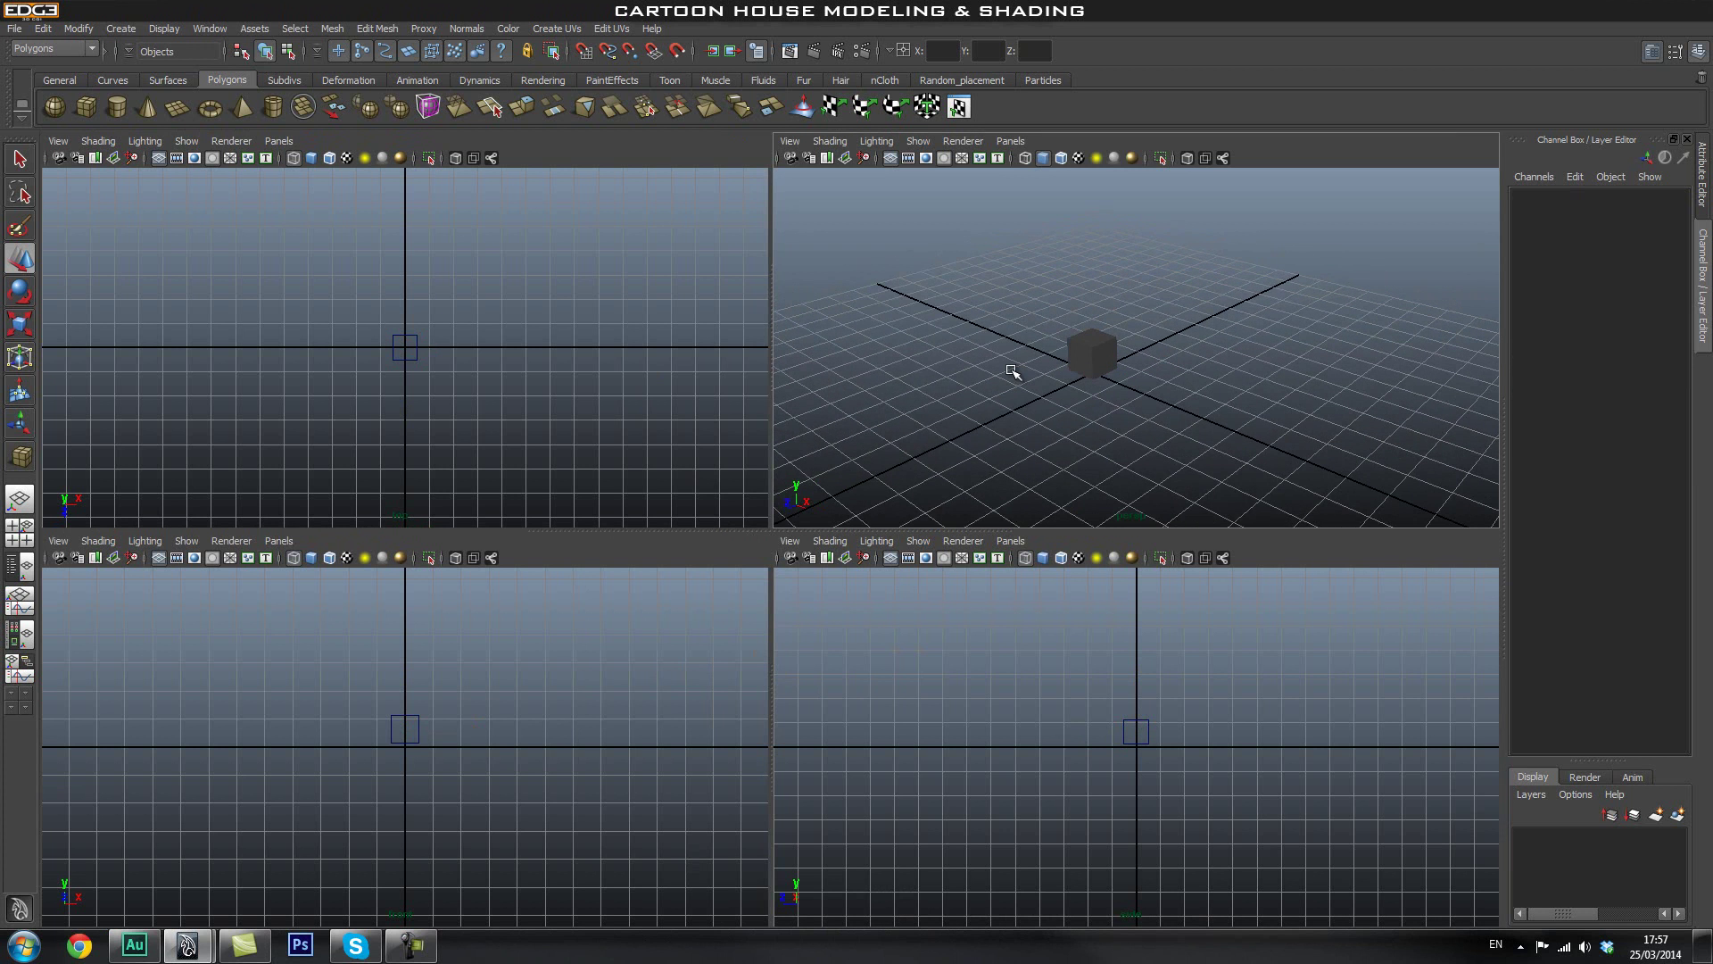
pyautogui.press('space')
pyautogui.keyDown('alt'); pyautogui.moveTo(758, 566); pyautogui.dragTo(899, 492, button='middle'); pyautogui.keyUp('alt')
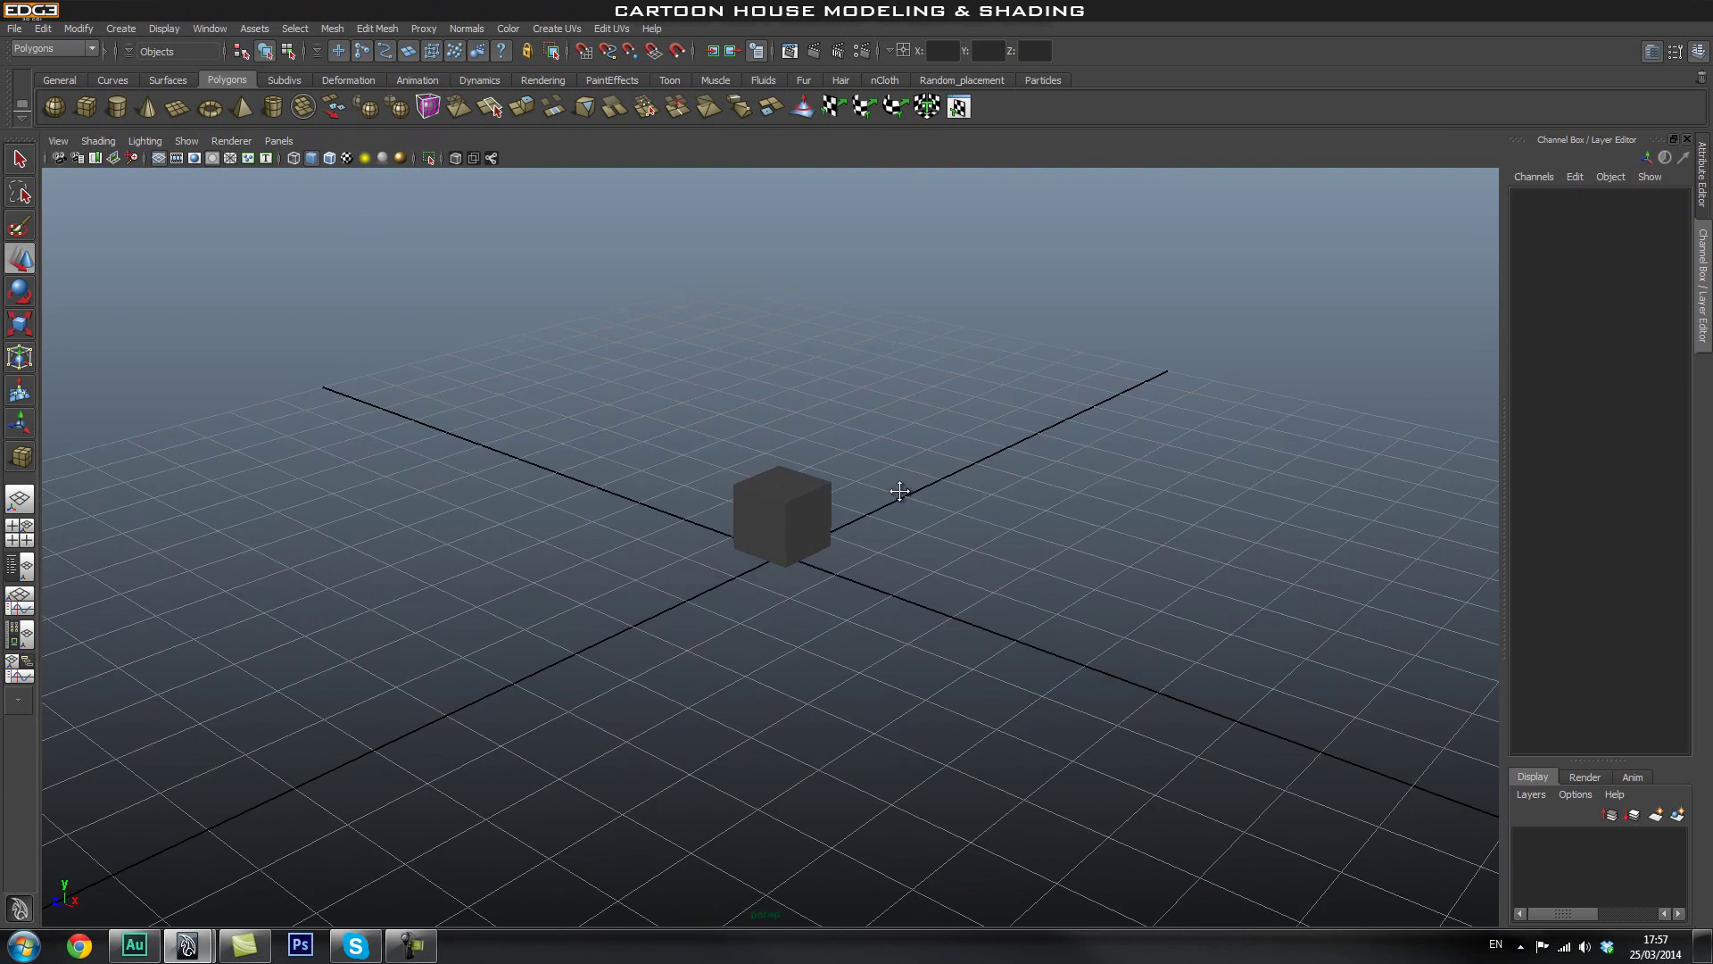
pyautogui.press('space')
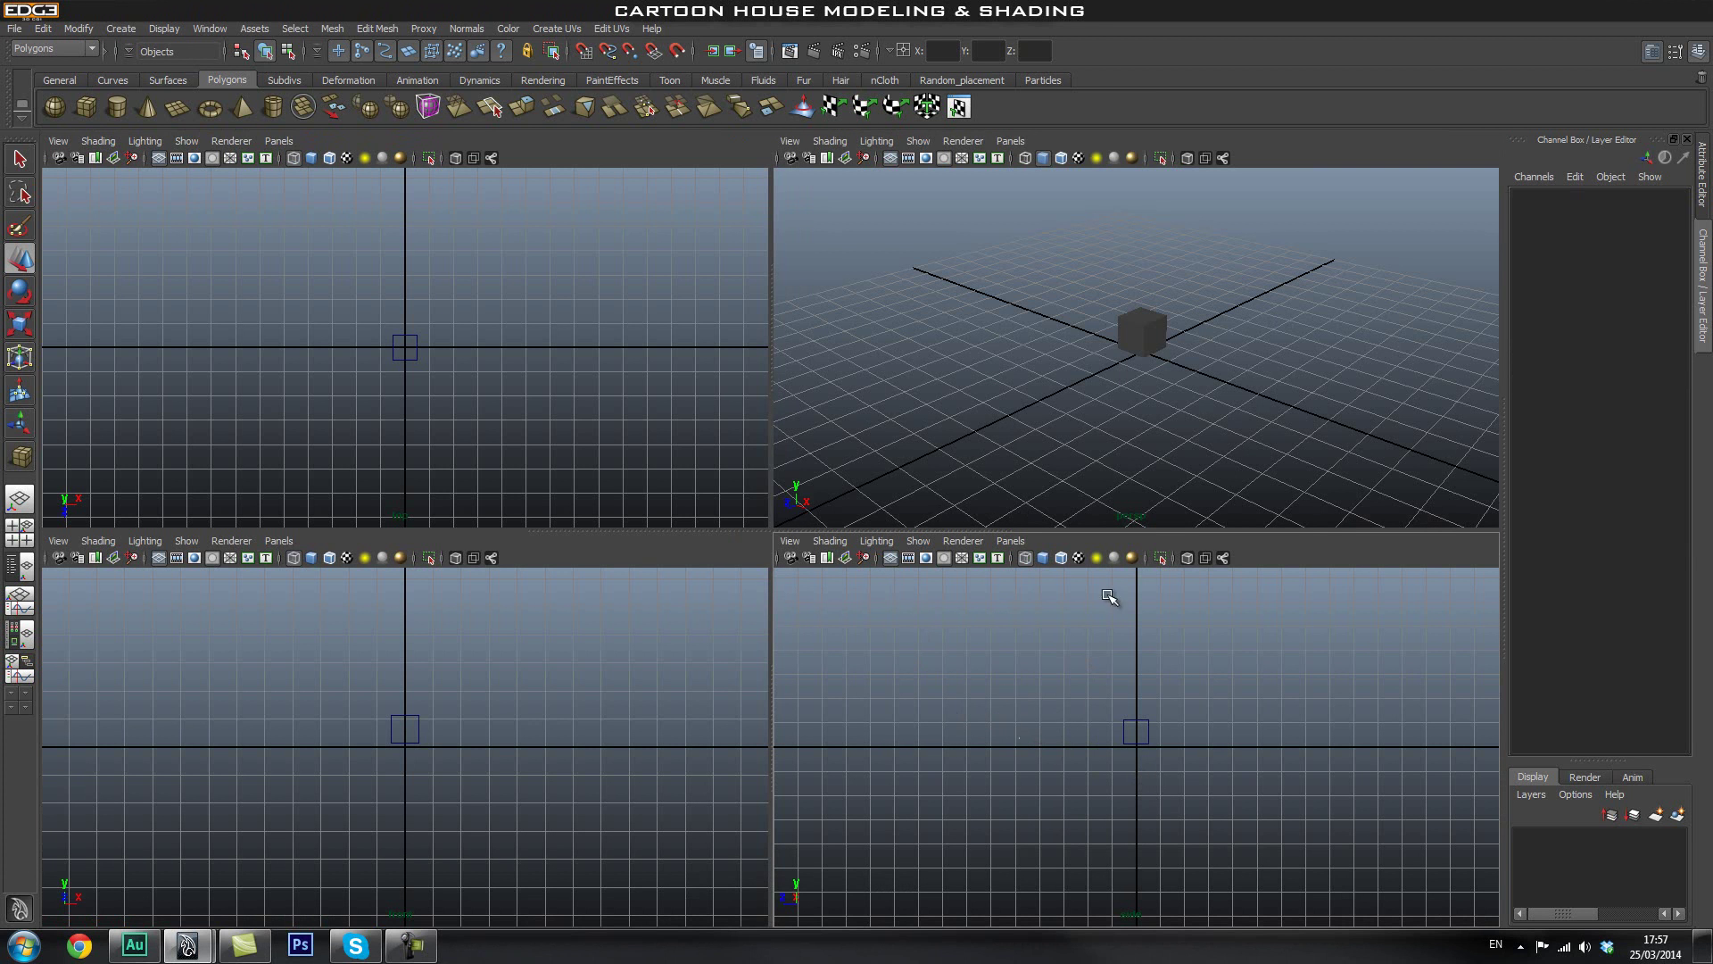
pyautogui.press('space')
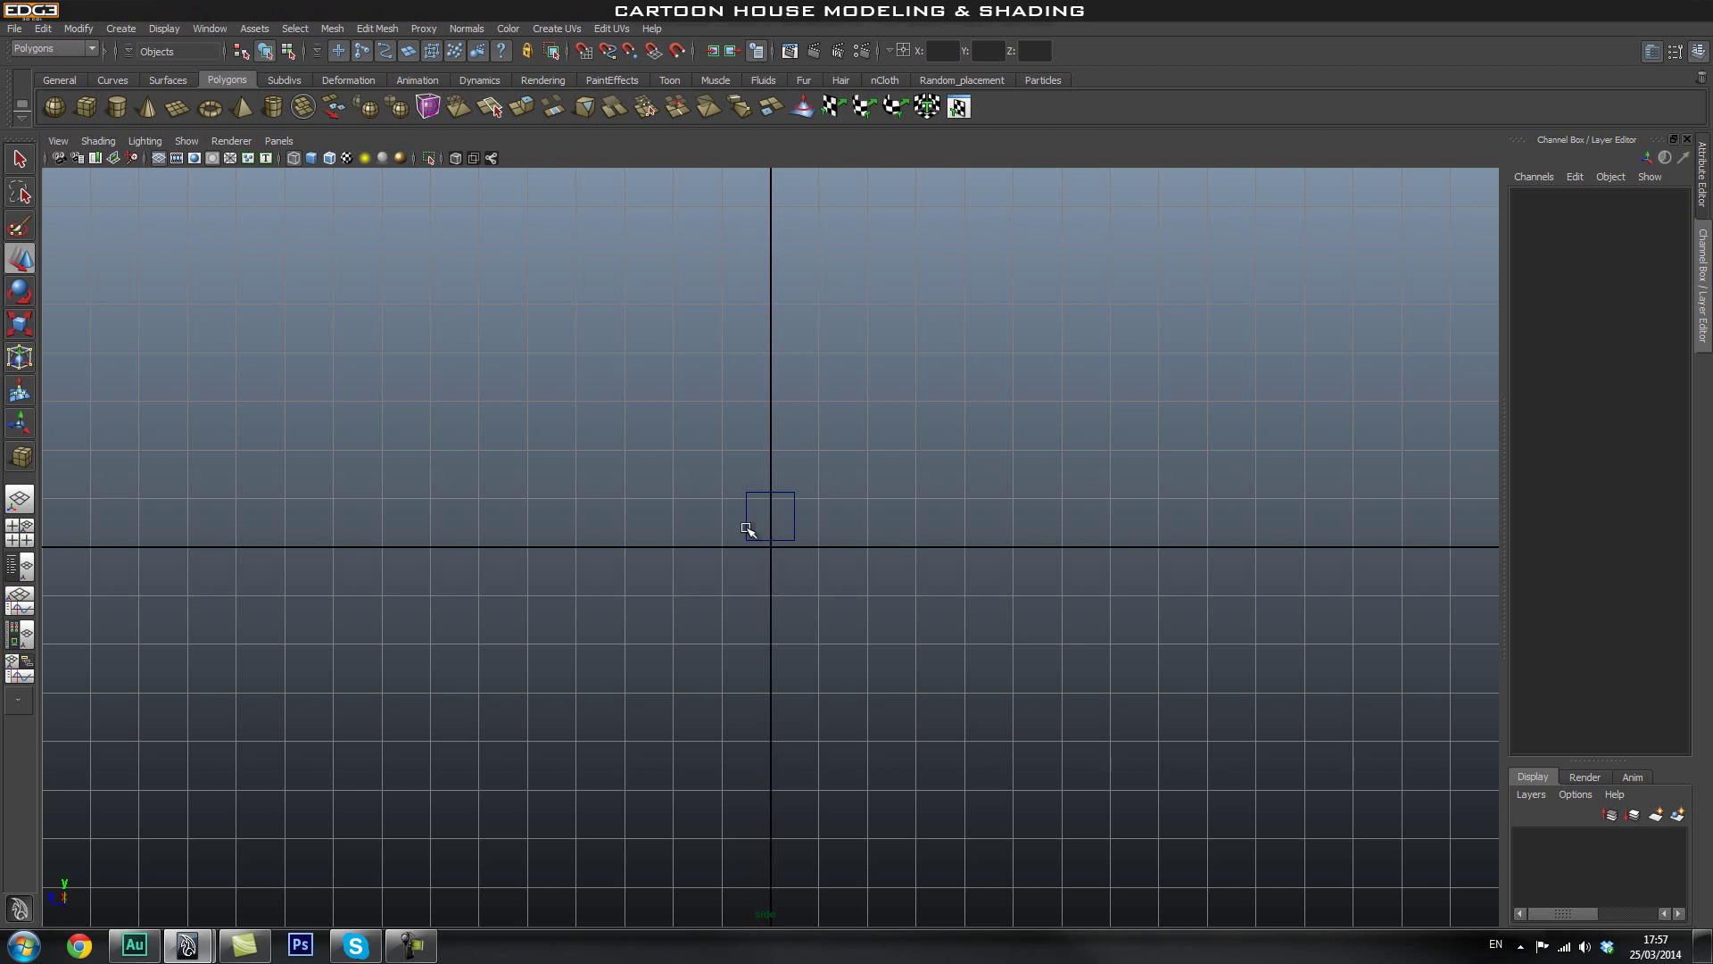
pyautogui.press('space')
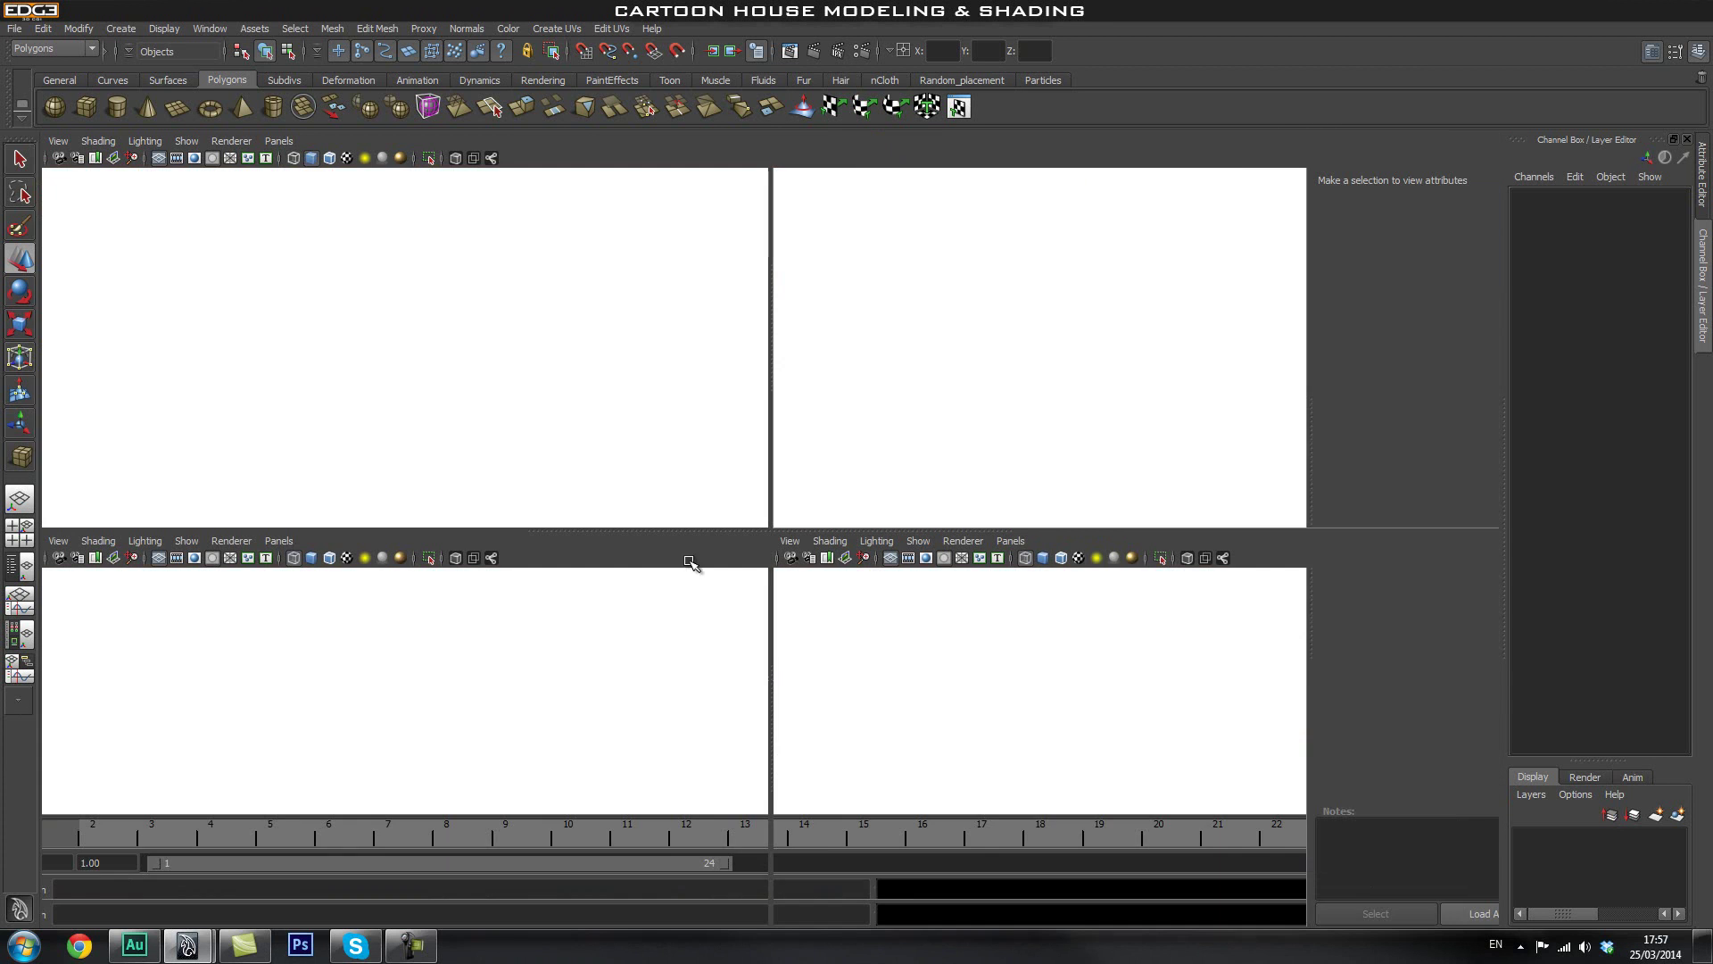
pyautogui.press('space')
pyautogui.keyDown('alt'); pyautogui.moveTo(730, 531); pyautogui.dragTo(733, 562, button='middle'); pyautogui.keyUp('alt')
pyautogui.keyDown('alt'); pyautogui.moveTo(811, 605); pyautogui.dragTo(822, 612); pyautogui.keyUp('alt')
pyautogui.keyDown('alt'); pyautogui.moveTo(763, 558); pyautogui.dragTo(763, 568, button='middle'); pyautogui.keyUp('alt')
pyautogui.keyDown('alt'); pyautogui.moveTo(767, 578); pyautogui.dragTo(762, 574); pyautogui.keyUp('alt')
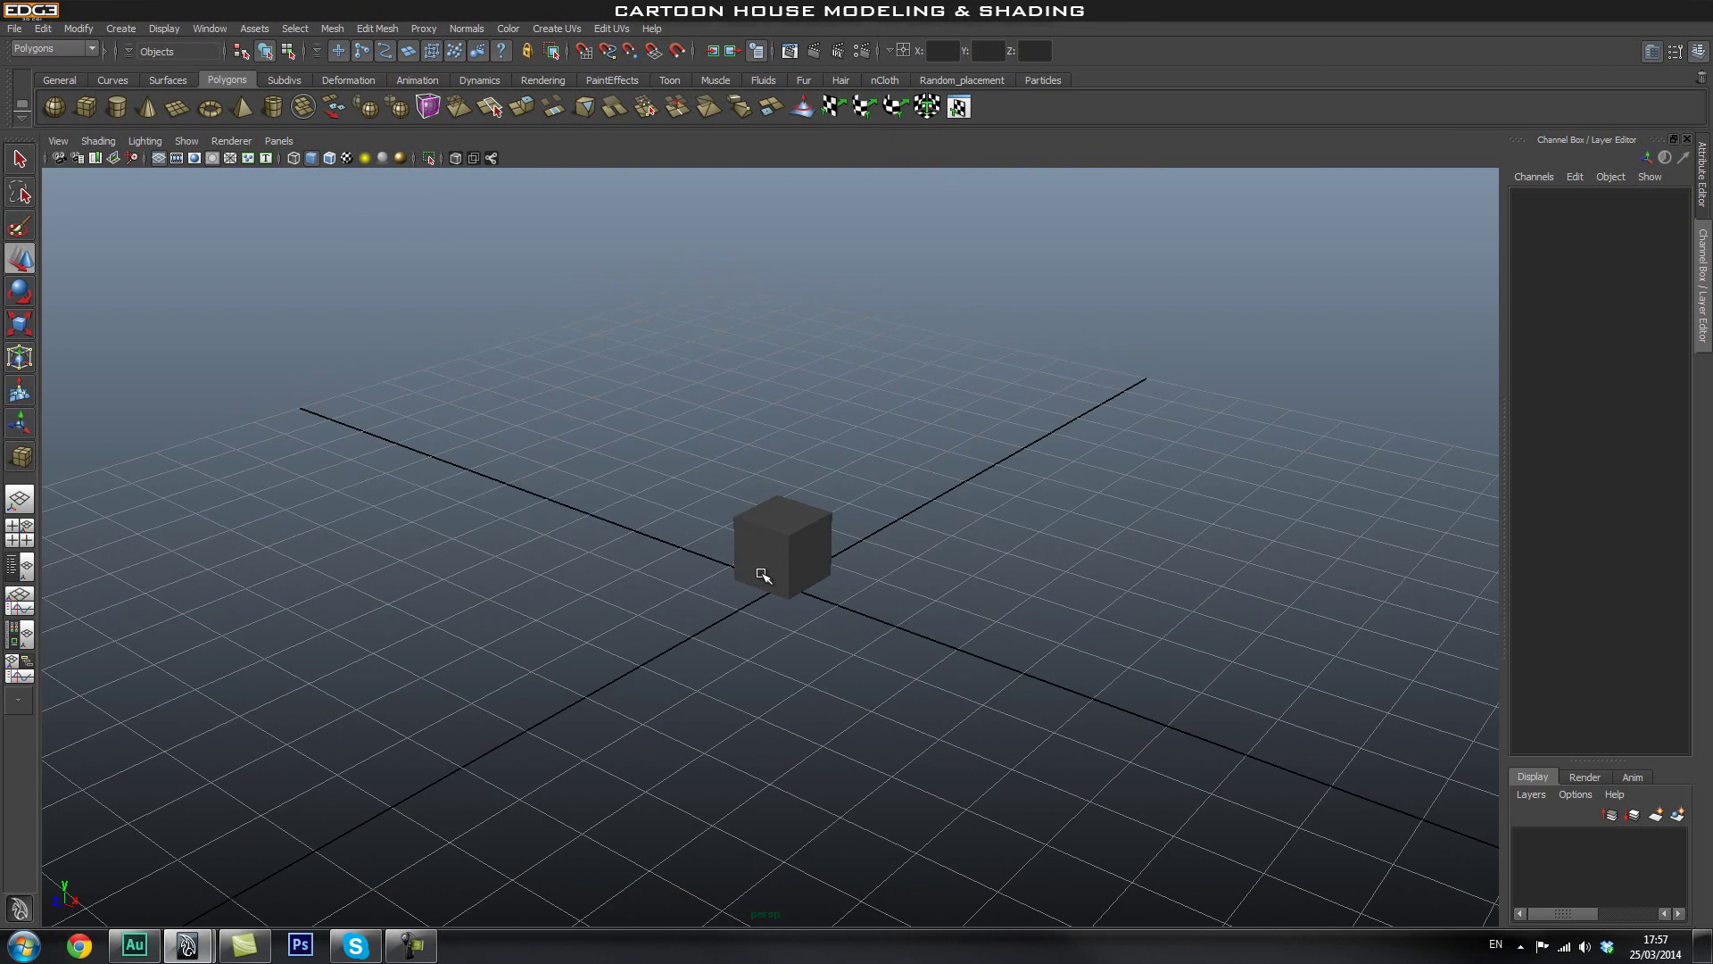
# Use the hotbox's view choices to move between the side, front and perspective cameras.
pyautogui.press('space')
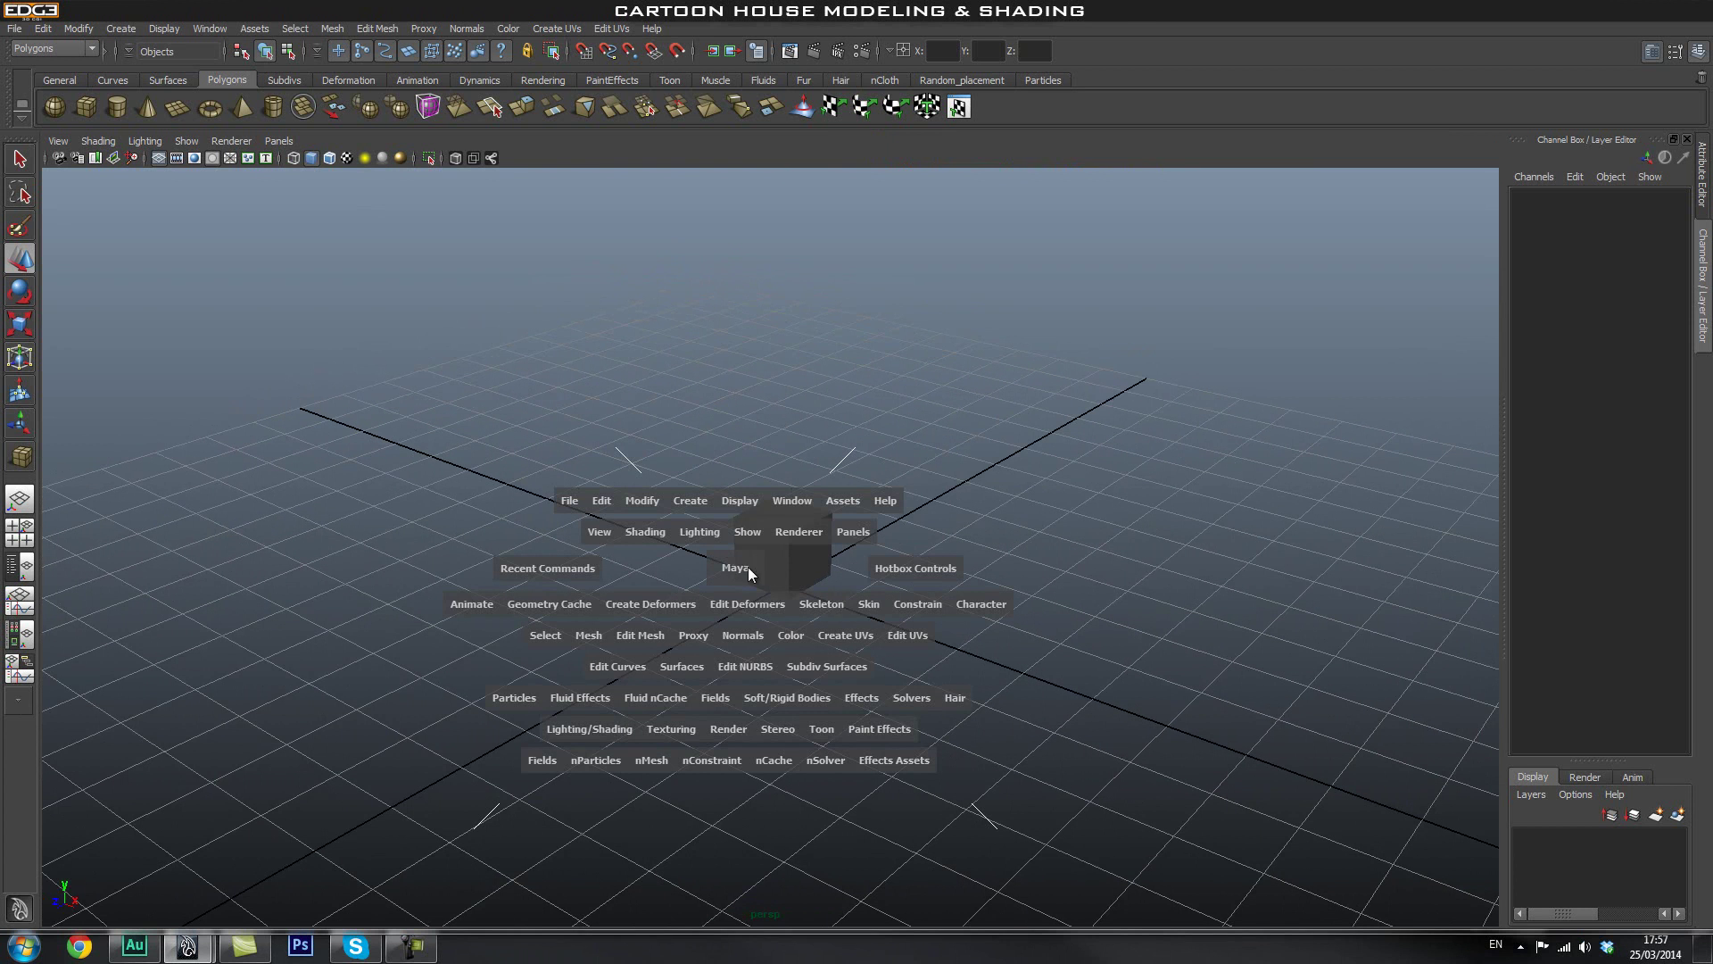
pyautogui.moveTo(733, 566); pyautogui.dragTo(783, 571)
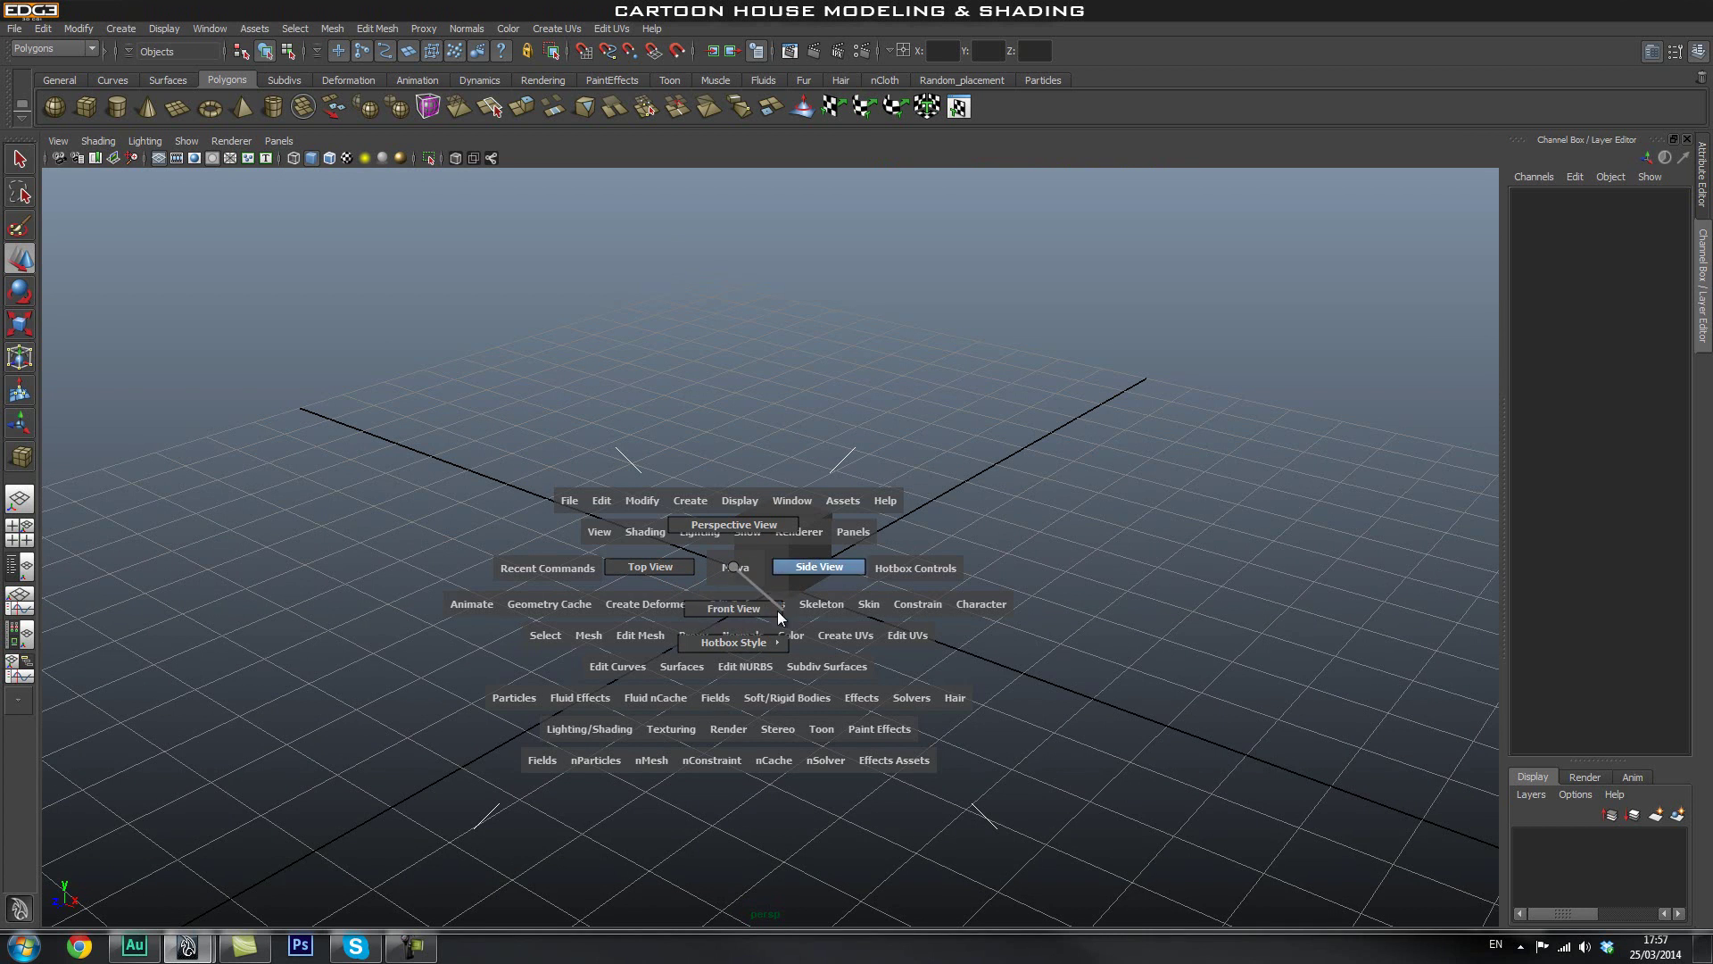
pyautogui.moveTo(730, 614); pyautogui.dragTo(760, 595)
pyautogui.scroll(3, 740, 587)
pyautogui.press('space')
pyautogui.press('space')
pyautogui.moveTo(885, 586); pyautogui.dragTo(971, 586)
pyautogui.press('space')
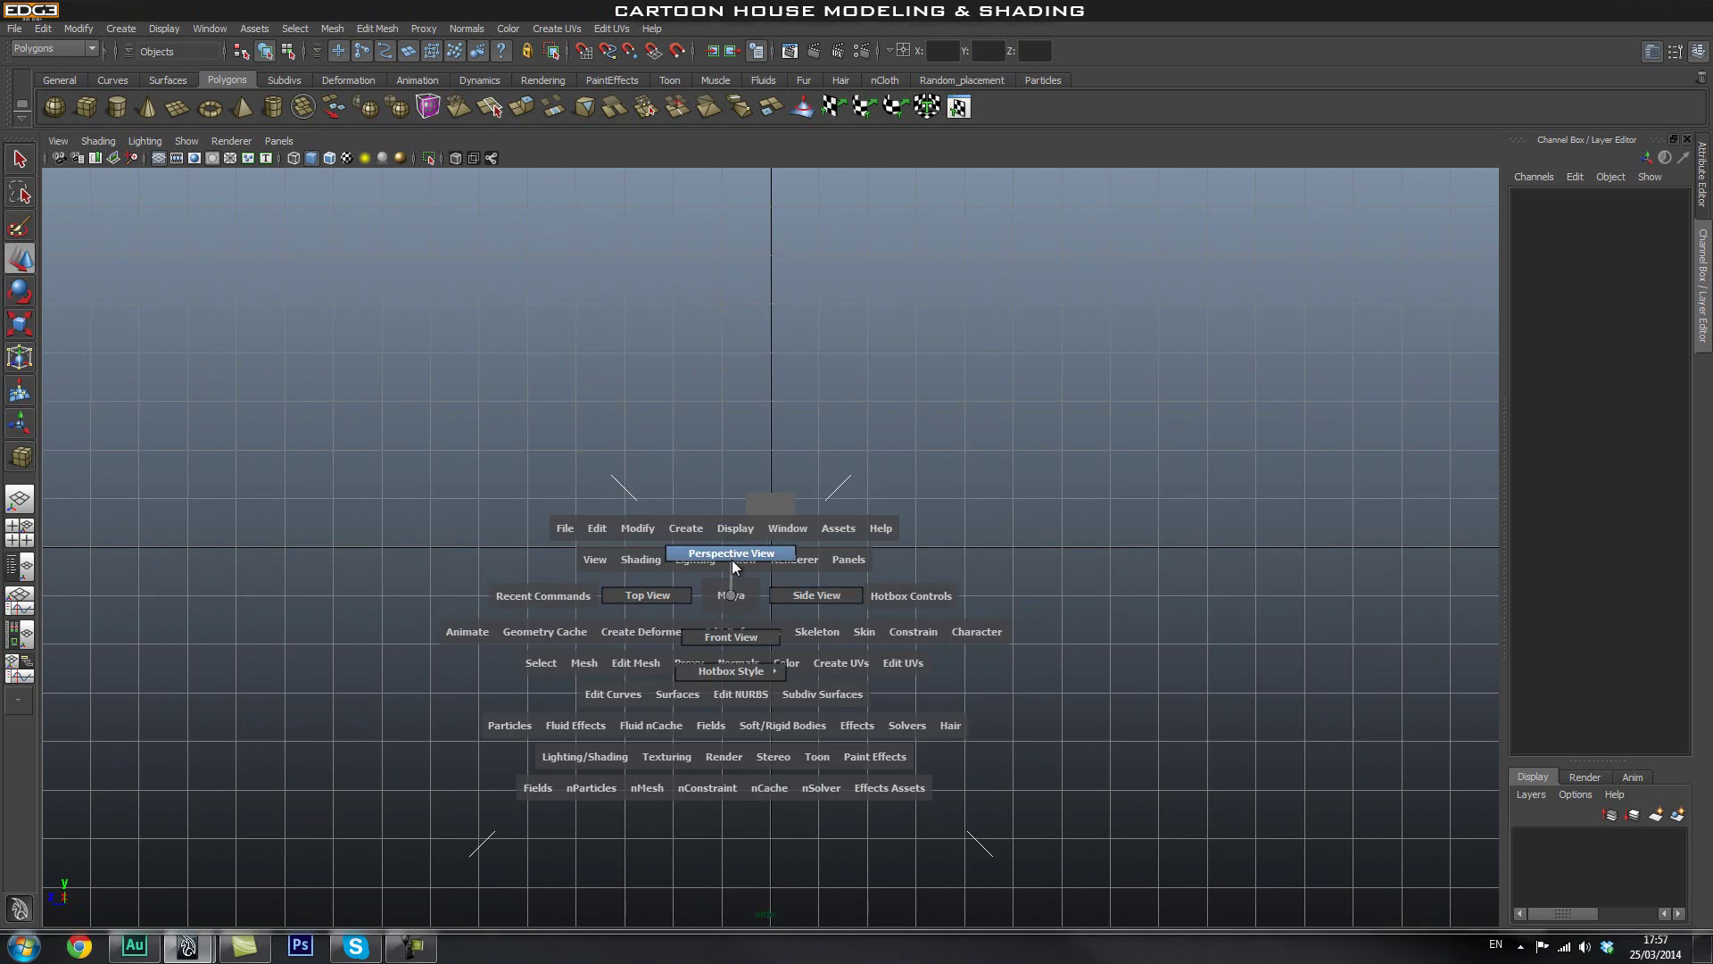
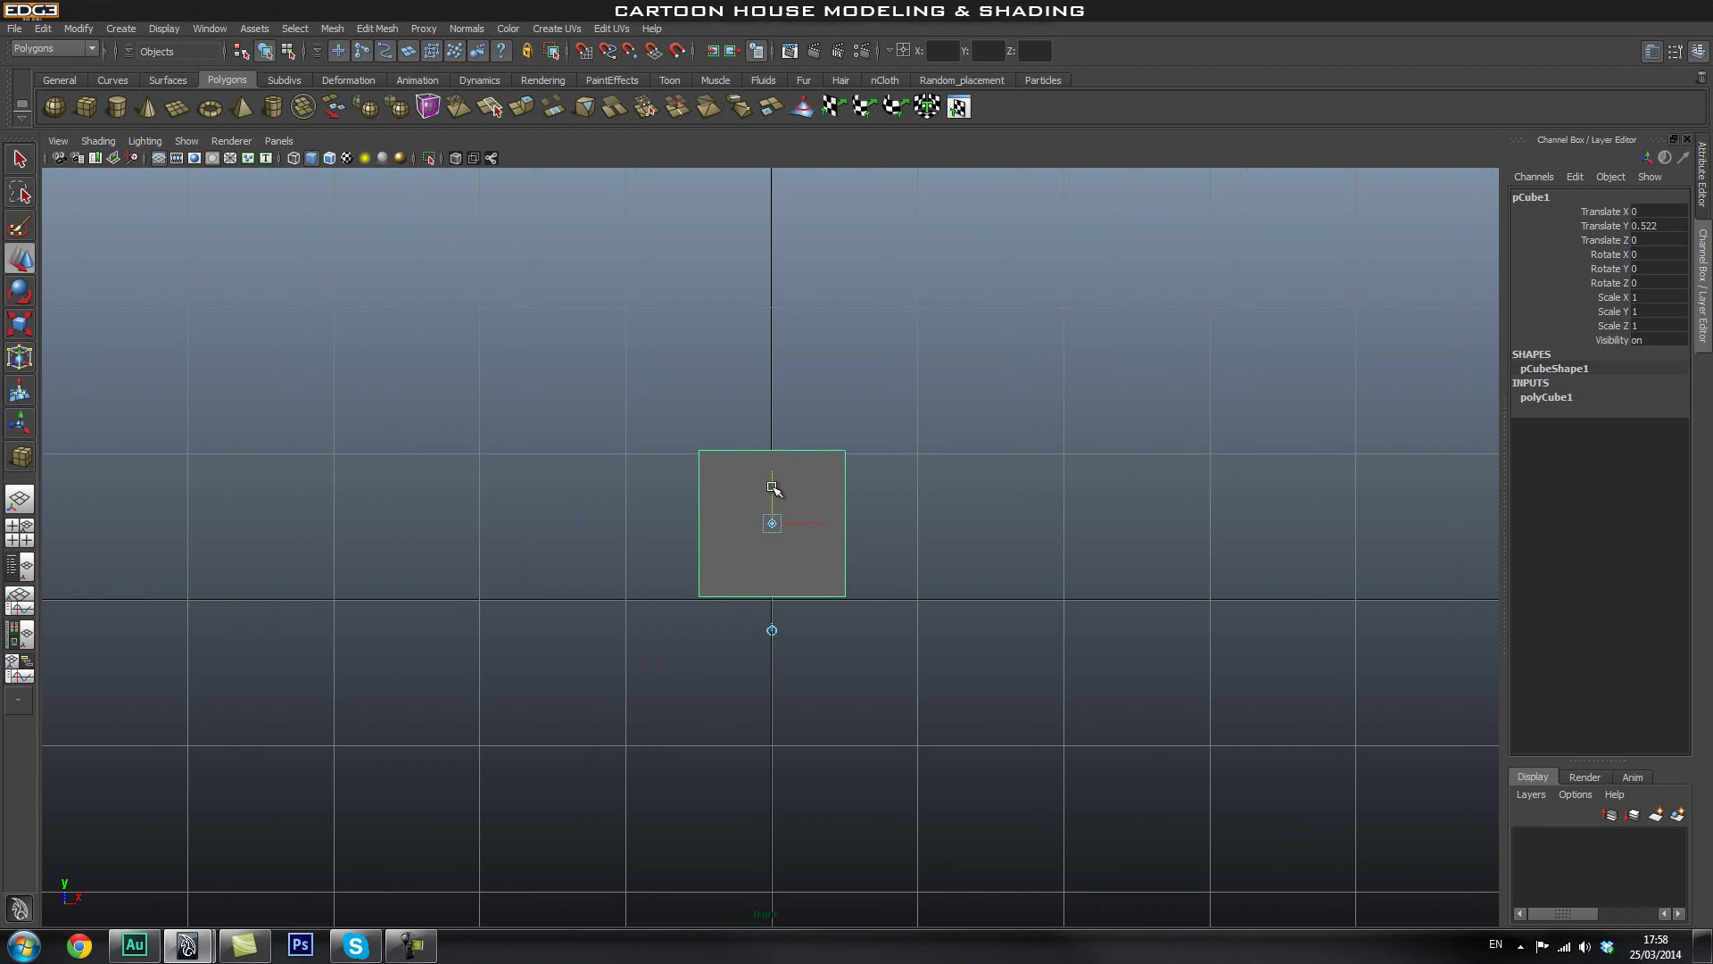
# Snap the cube's pivot to its bottom edge, then snap the cube onto the grid origin at Translate Y 0.5.
pyautogui.press('v')
pyautogui.middleClick(850, 602)
pyautogui.click(946, 508)
pyautogui.click(769, 553)
pyautogui.moveTo(770, 538); pyautogui.dragTo(771, 408)
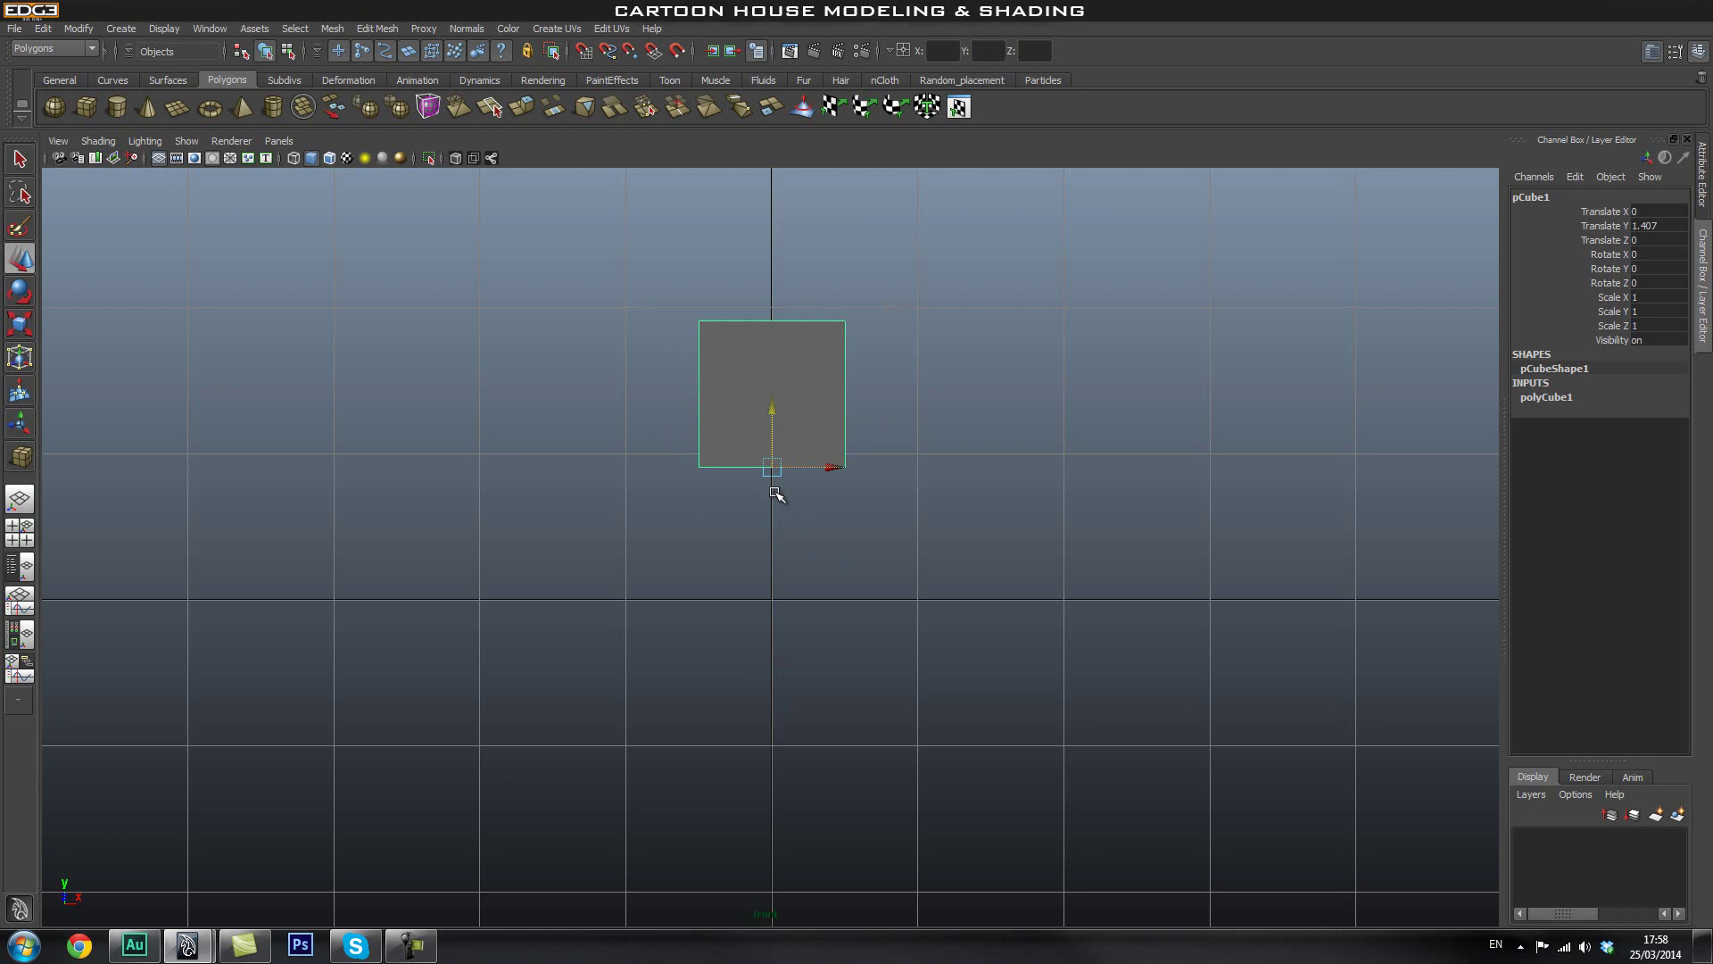
pyautogui.press('x')
pyautogui.middleClick(773, 600)
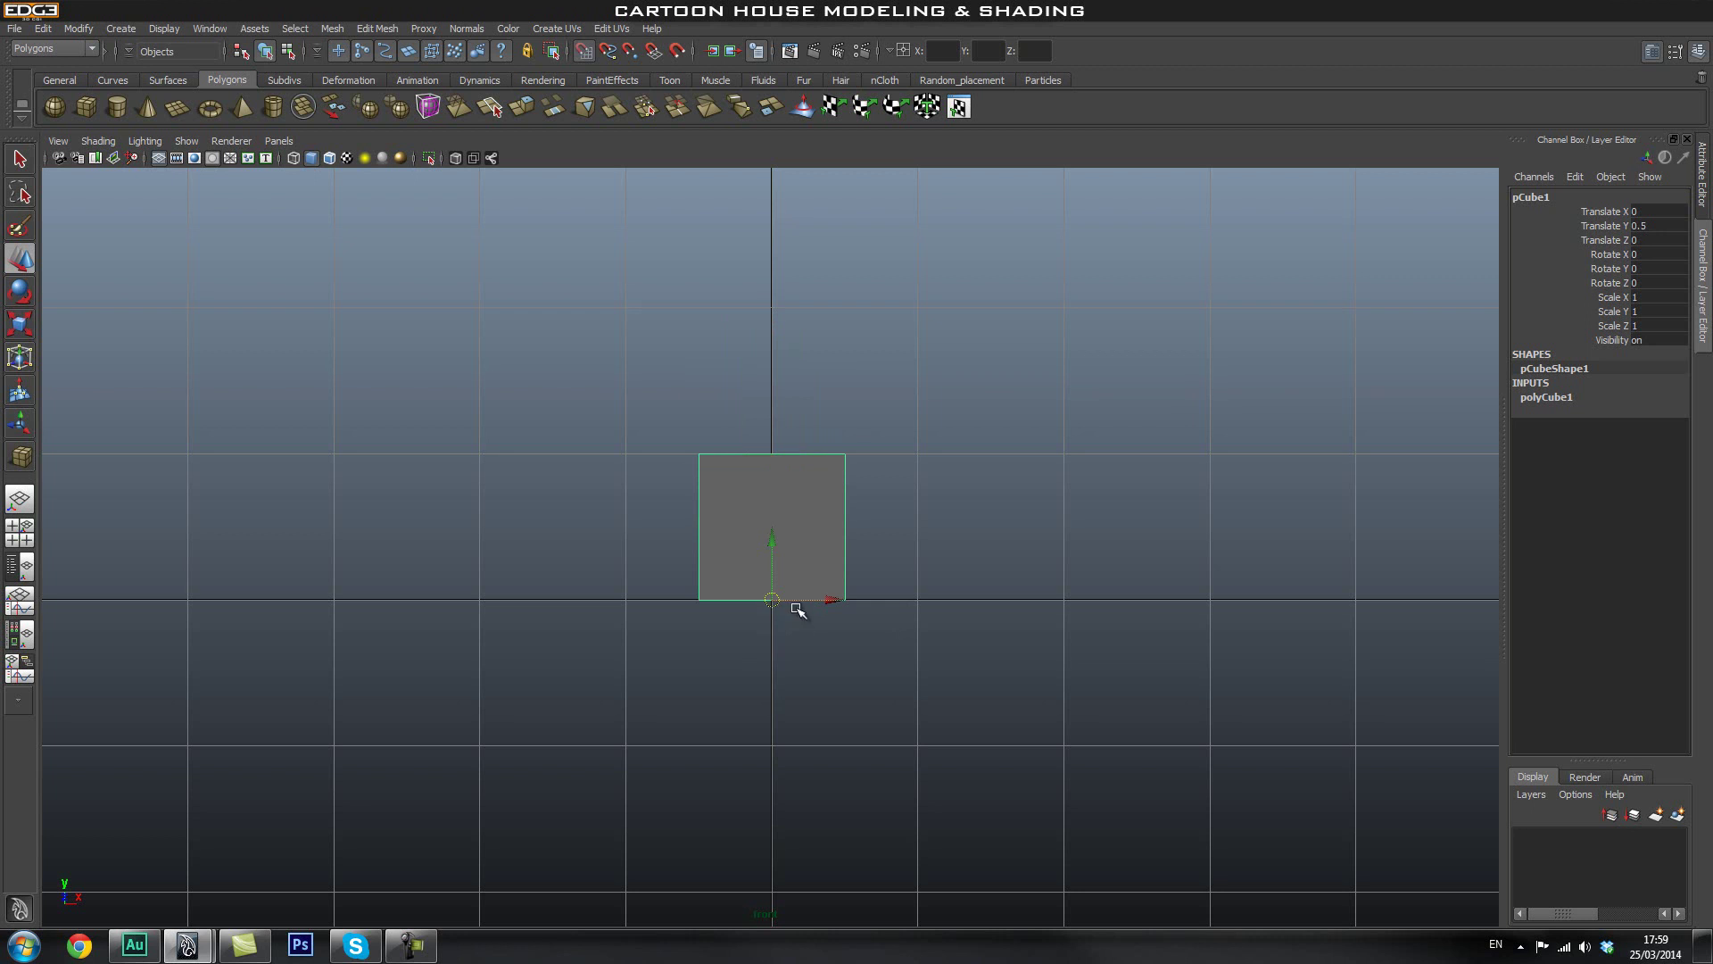
# Return to the perspective view and examine how the cube sits on the grid from several angles.
pyautogui.press('space')
pyautogui.moveTo(774, 608); pyautogui.dragTo(777, 566)
pyautogui.keyDown('alt'); pyautogui.moveTo(997, 625); pyautogui.dragTo(612, 631); pyautogui.keyUp('alt')
pyautogui.keyDown('alt'); pyautogui.moveTo(612, 631); pyautogui.dragTo(960, 651, button='right'); pyautogui.keyUp('alt')
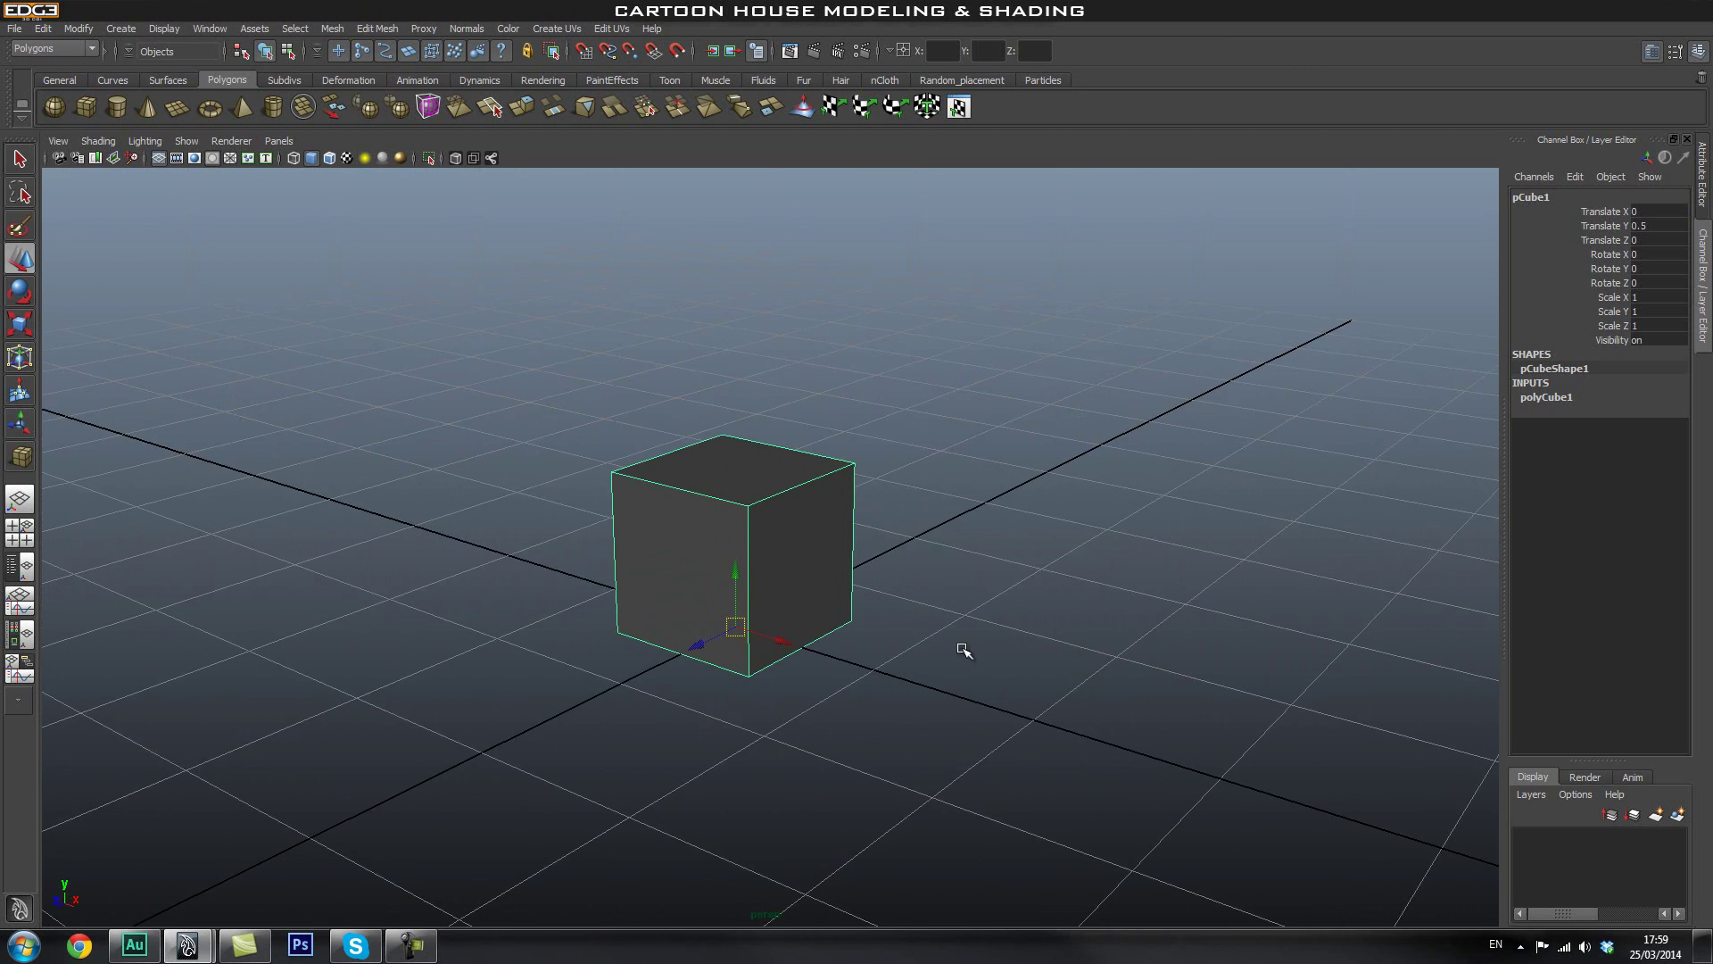
pyautogui.moveTo(1003, 636)
pyautogui.keyDown('alt'); pyautogui.mouseDown()
pyautogui.moveTo(949, 634)
pyautogui.moveTo(994, 627)
pyautogui.mouseUp(); pyautogui.keyUp('alt')
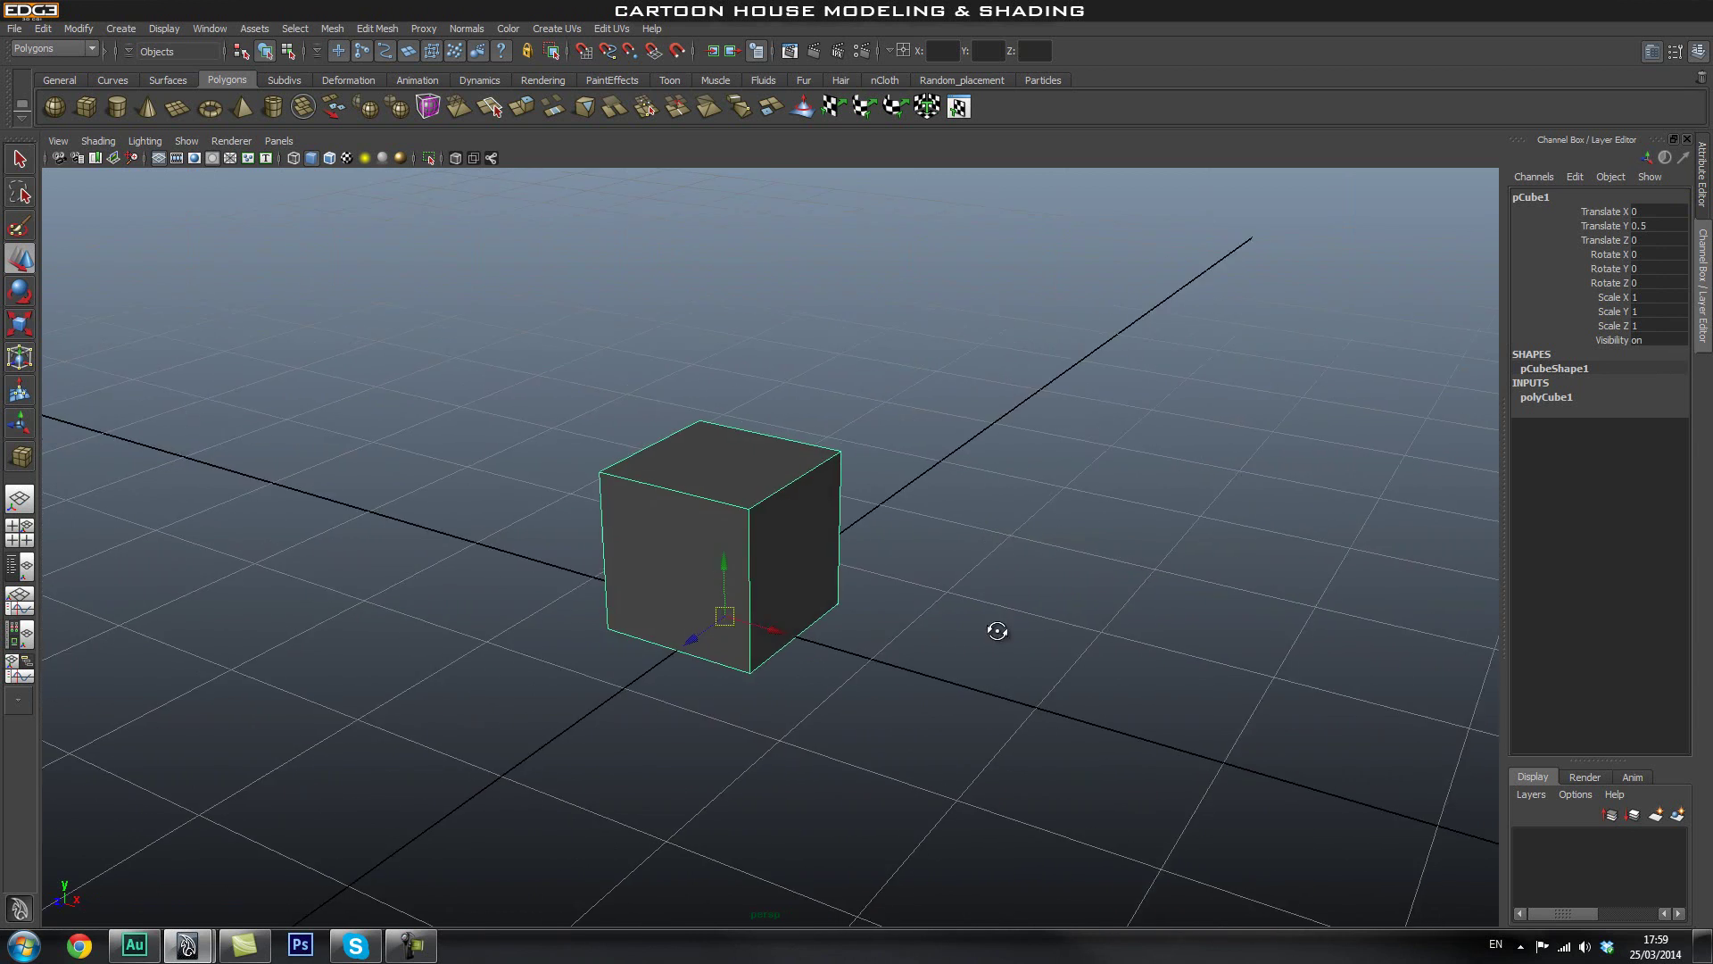
pyautogui.keyDown('alt'); pyautogui.moveTo(994, 627); pyautogui.dragTo(765, 631, button='right'); pyautogui.keyUp('alt')
pyautogui.keyDown('alt'); pyautogui.moveTo(837, 658); pyautogui.dragTo(853, 676, button='middle'); pyautogui.keyUp('alt')
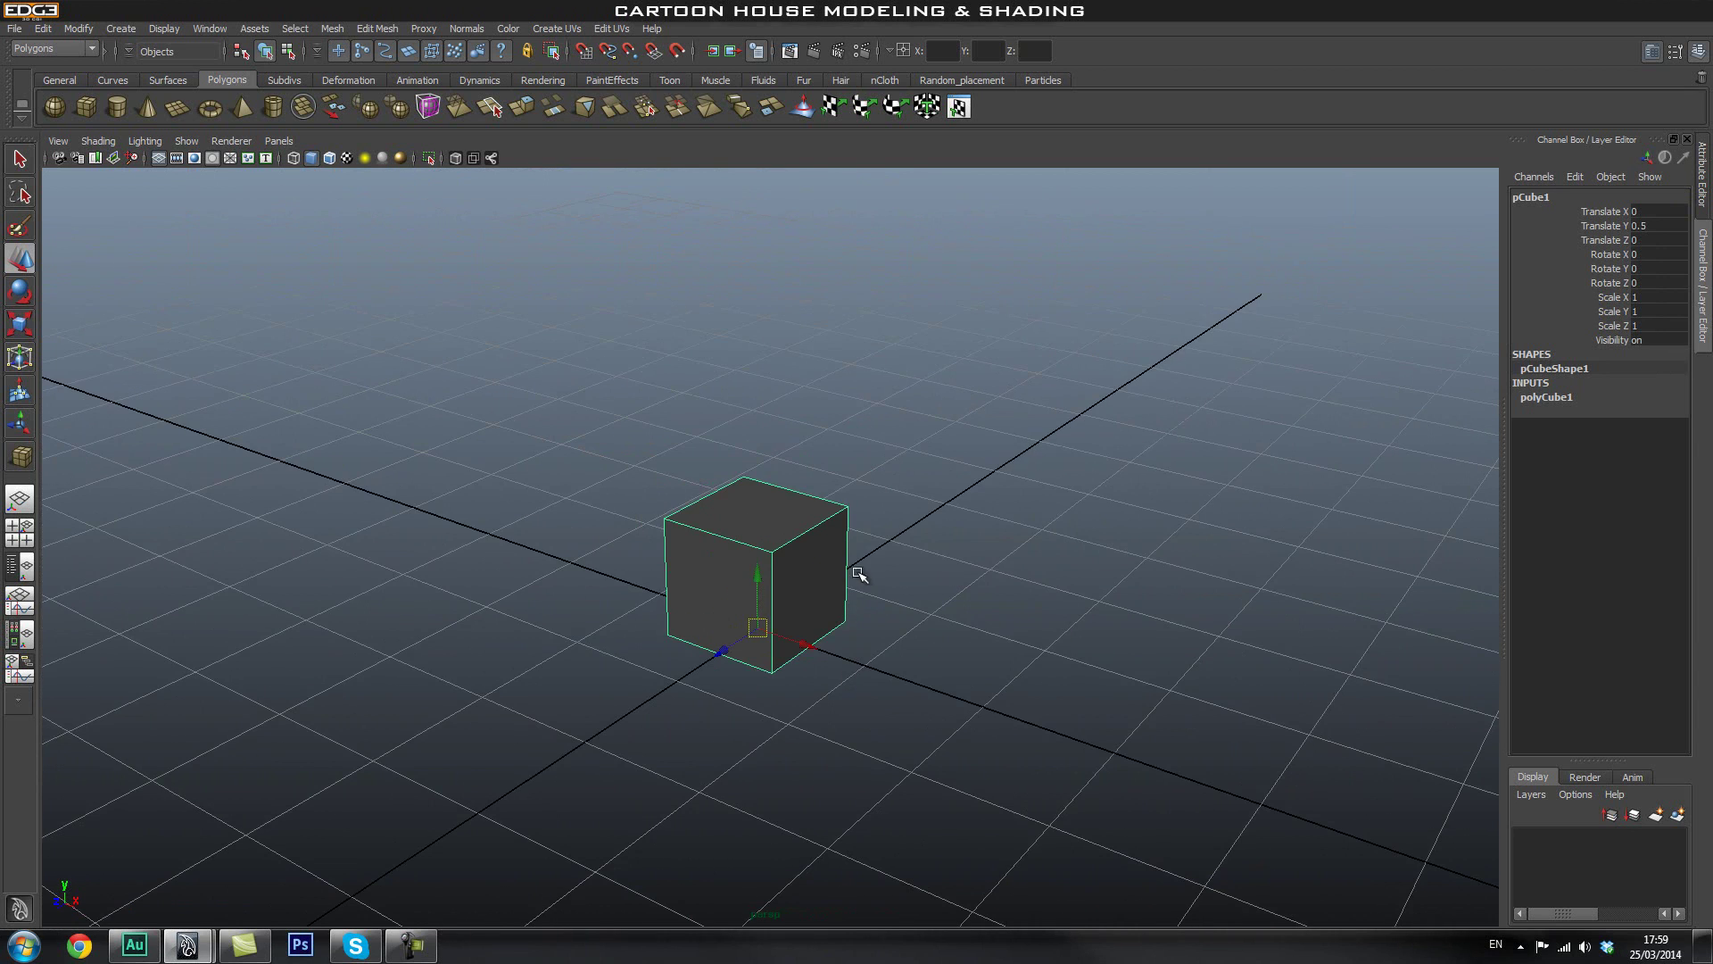
pyautogui.keyDown('alt'); pyautogui.moveTo(943, 632); pyautogui.dragTo(907, 603); pyautogui.keyUp('alt')
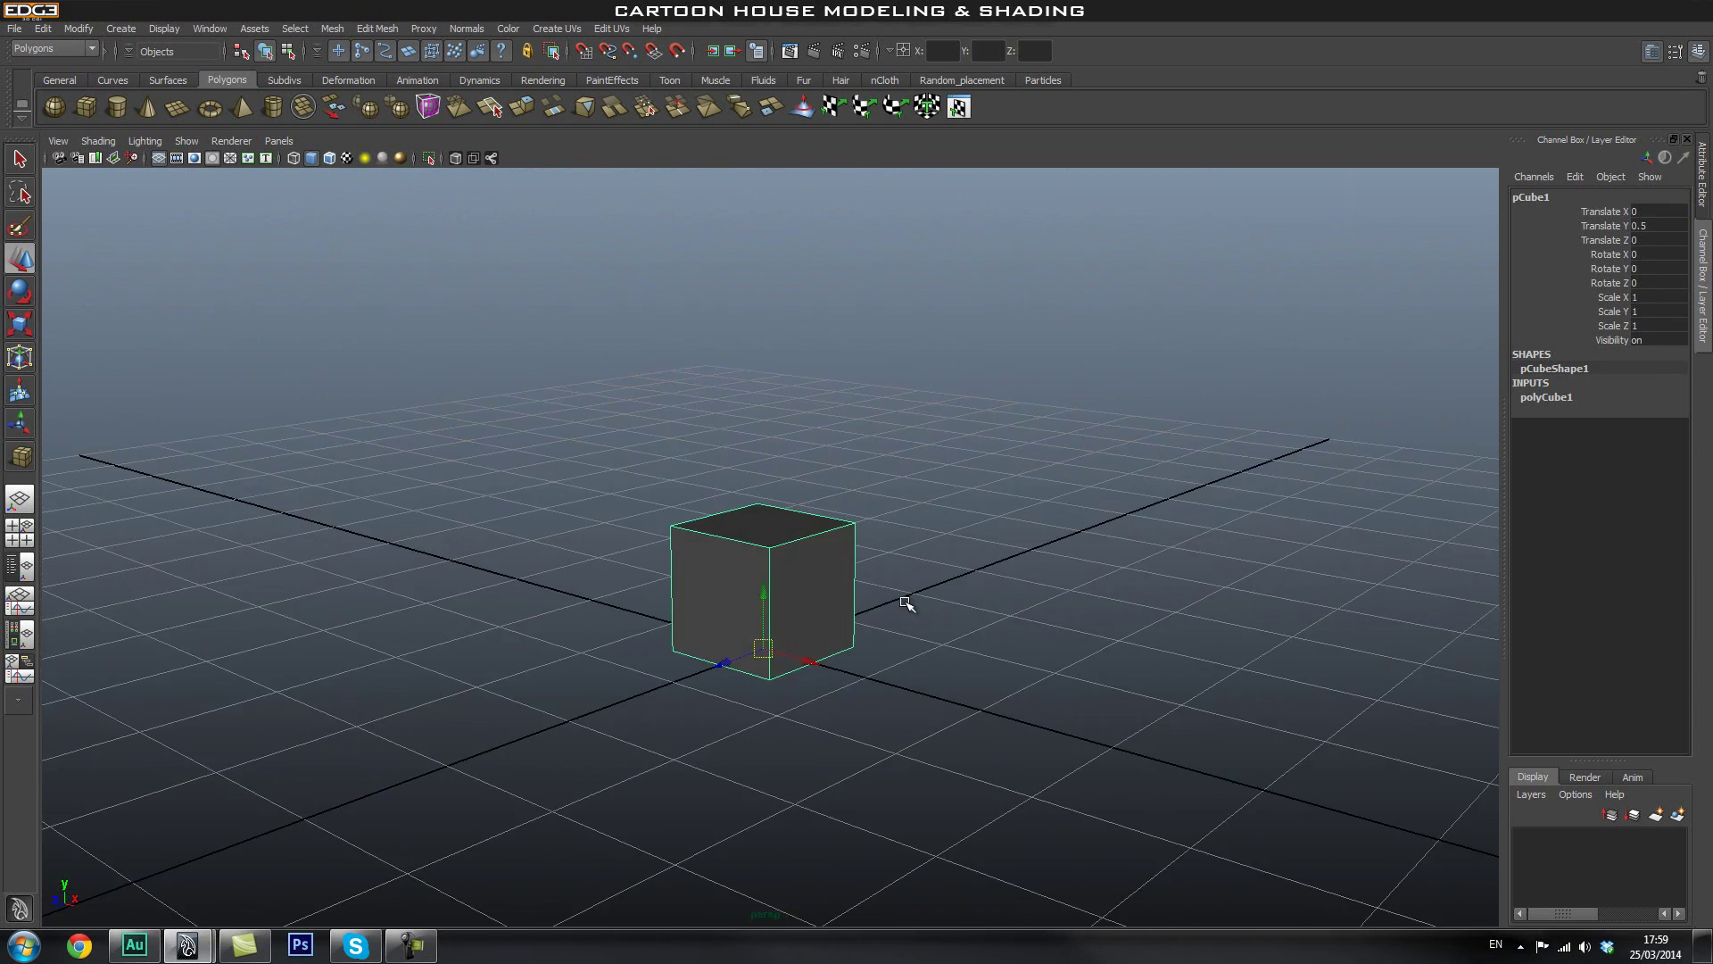
# Switch the cube to vertex editing and pull its top vertices up to make it taller.
pyautogui.press('space')
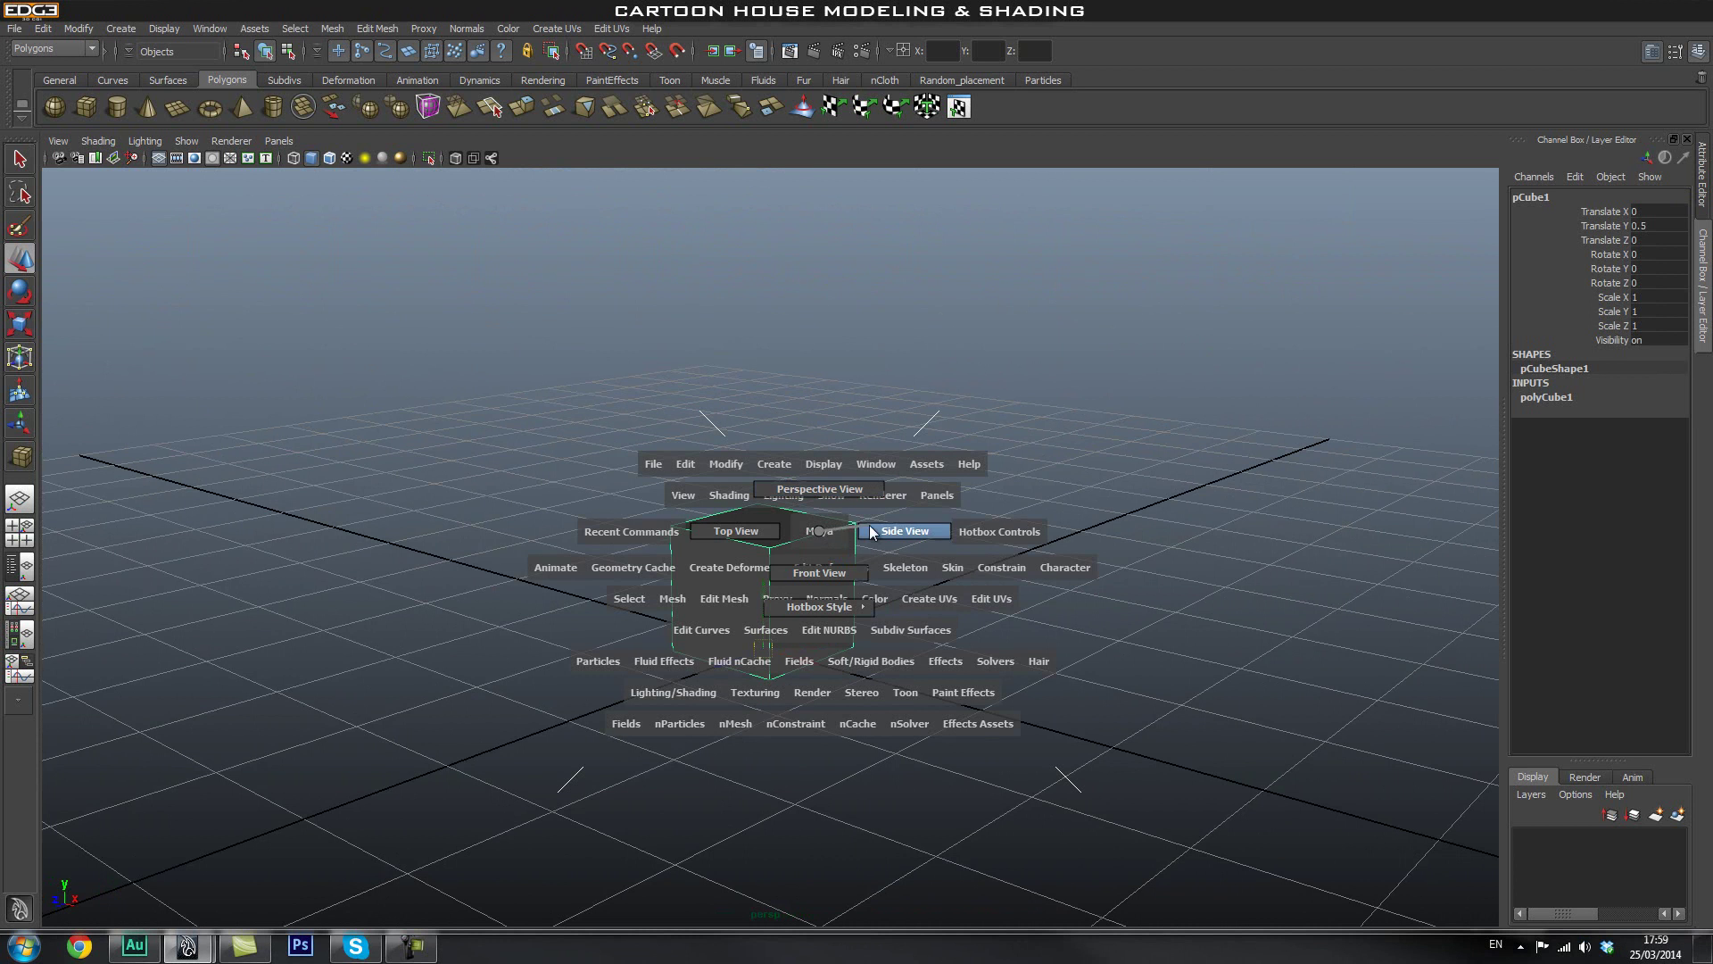
pyautogui.moveTo(784, 569); pyautogui.dragTo(645, 554, button='right')
pyautogui.keyDown('alt'); pyautogui.moveTo(723, 651); pyautogui.dragTo(684, 646); pyautogui.keyUp('alt')
pyautogui.moveTo(997, 452); pyautogui.dragTo(603, 589)
pyautogui.keyDown('alt'); pyautogui.moveTo(1074, 688); pyautogui.dragTo(1018, 649); pyautogui.keyUp('alt')
pyautogui.moveTo(807, 478); pyautogui.dragTo(803, 386)
# Pull the cube's back vertices away to lengthen it and move one side's vertices outward along X to widen it.
pyautogui.moveTo(860, 616)
pyautogui.keyDown('alt'); pyautogui.mouseDown()
pyautogui.moveTo(795, 613)
pyautogui.moveTo(872, 624)
pyautogui.mouseUp(); pyautogui.keyUp('alt')
pyautogui.keyDown('alt'); pyautogui.moveTo(1073, 492); pyautogui.dragTo(834, 811); pyautogui.keyUp('alt')
pyautogui.keyDown('alt'); pyautogui.moveTo(1061, 693); pyautogui.dragTo(975, 673); pyautogui.keyUp('alt')
pyautogui.moveTo(808, 548); pyautogui.dragTo(964, 680)
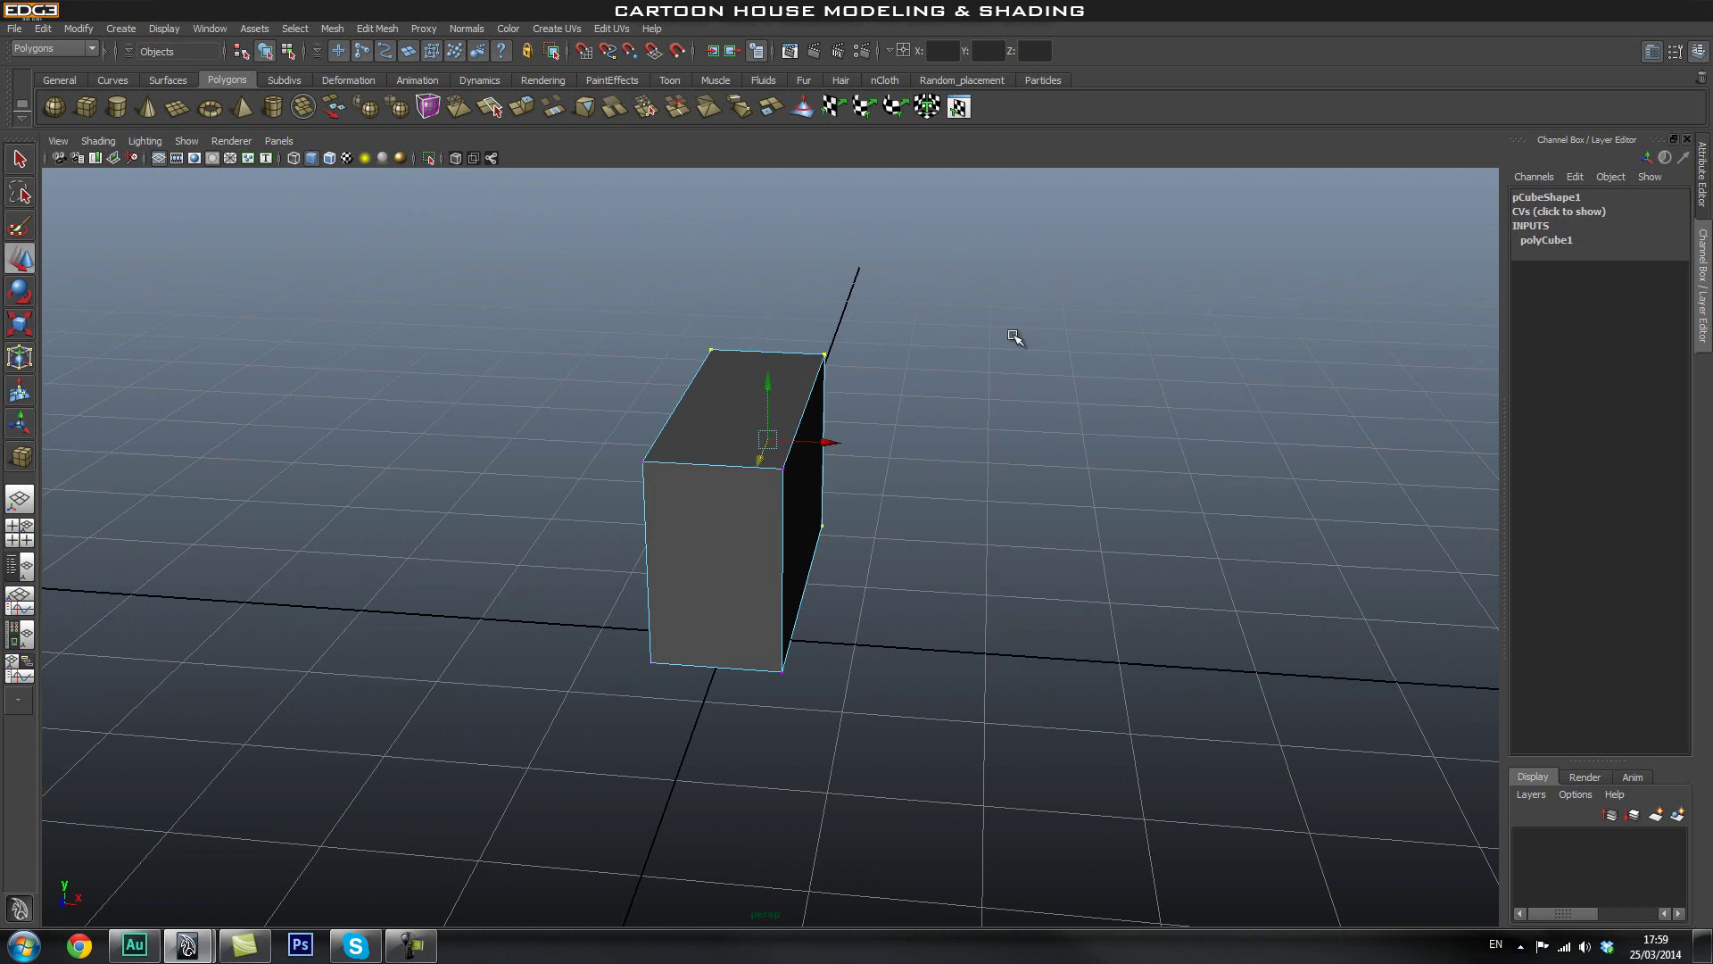
pyautogui.moveTo(1011, 329); pyautogui.dragTo(772, 754)
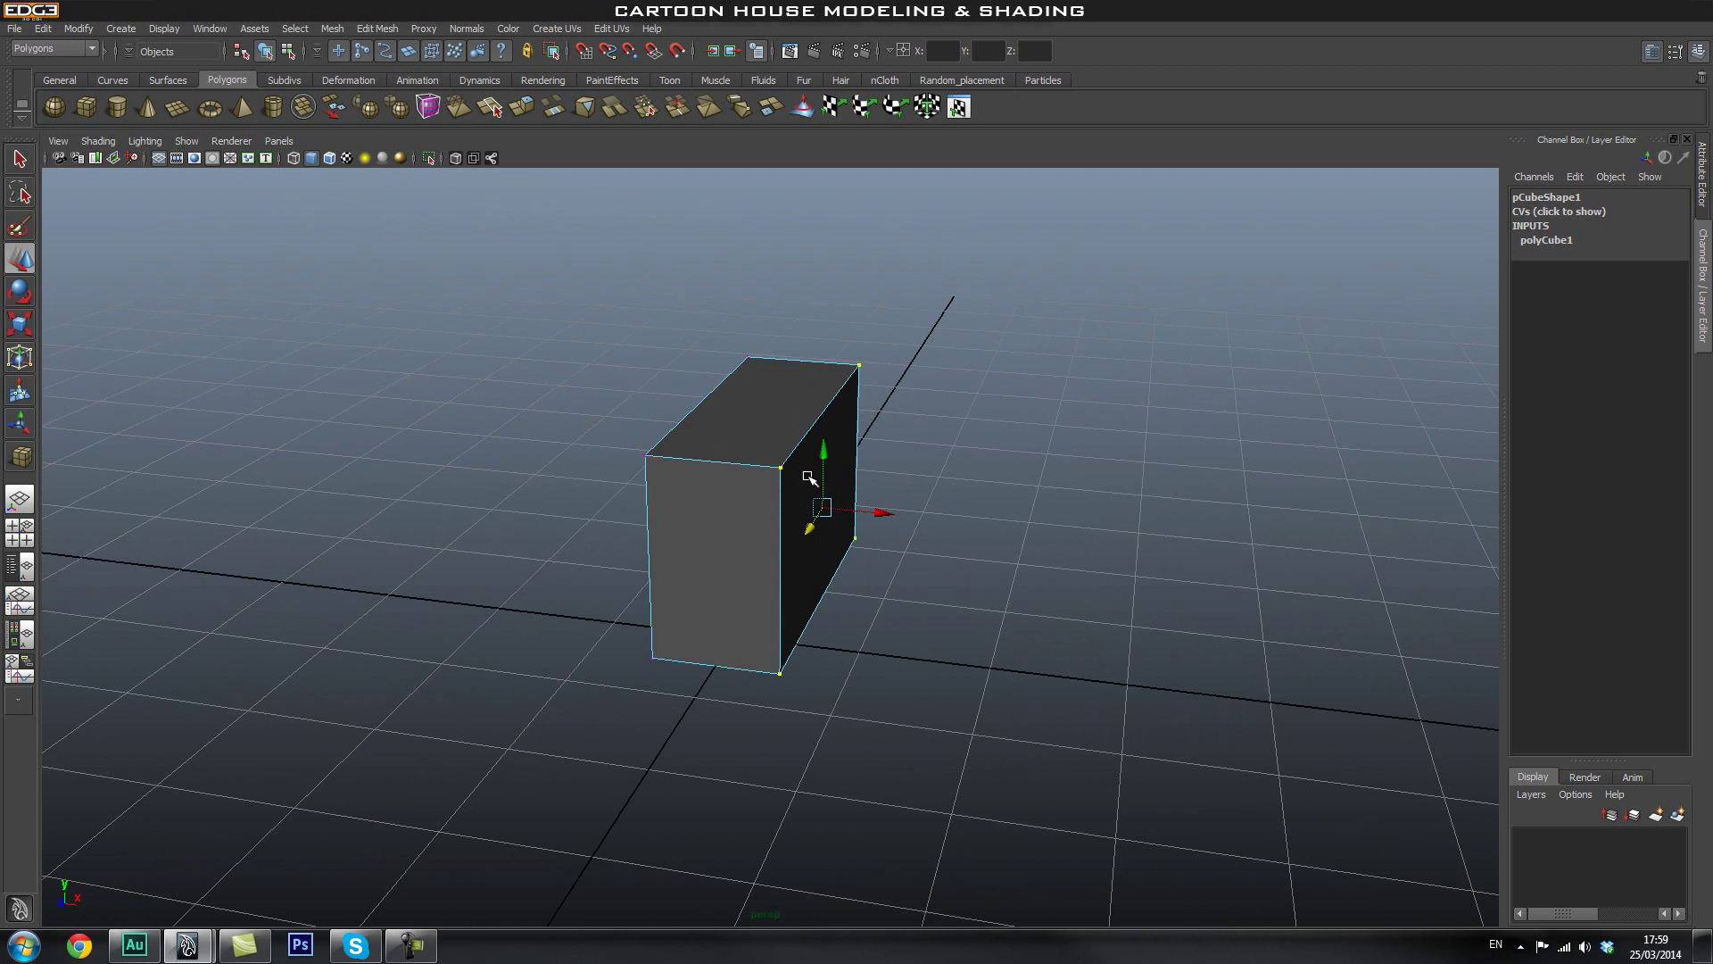
pyautogui.moveTo(884, 515); pyautogui.dragTo(939, 527)
# Return to object mode and move the whole box along X to a Translate X of -0.179.
pyautogui.moveTo(1078, 595)
pyautogui.keyDown('alt'); pyautogui.mouseDown()
pyautogui.moveTo(1094, 605)
pyautogui.moveTo(1074, 604)
pyautogui.mouseUp(); pyautogui.keyUp('alt')
pyautogui.click(812, 510)
pyautogui.moveTo(895, 542); pyautogui.dragTo(968, 507, button='right')
pyautogui.click(893, 546)
pyautogui.keyDown('alt'); pyautogui.moveTo(803, 663); pyautogui.dragTo(932, 689); pyautogui.keyUp('alt')
pyautogui.moveTo(777, 657)
pyautogui.keyDown('alt'); pyautogui.mouseDown()
pyautogui.moveTo(738, 658)
pyautogui.moveTo(754, 657)
pyautogui.mouseUp(); pyautogui.keyUp('alt')
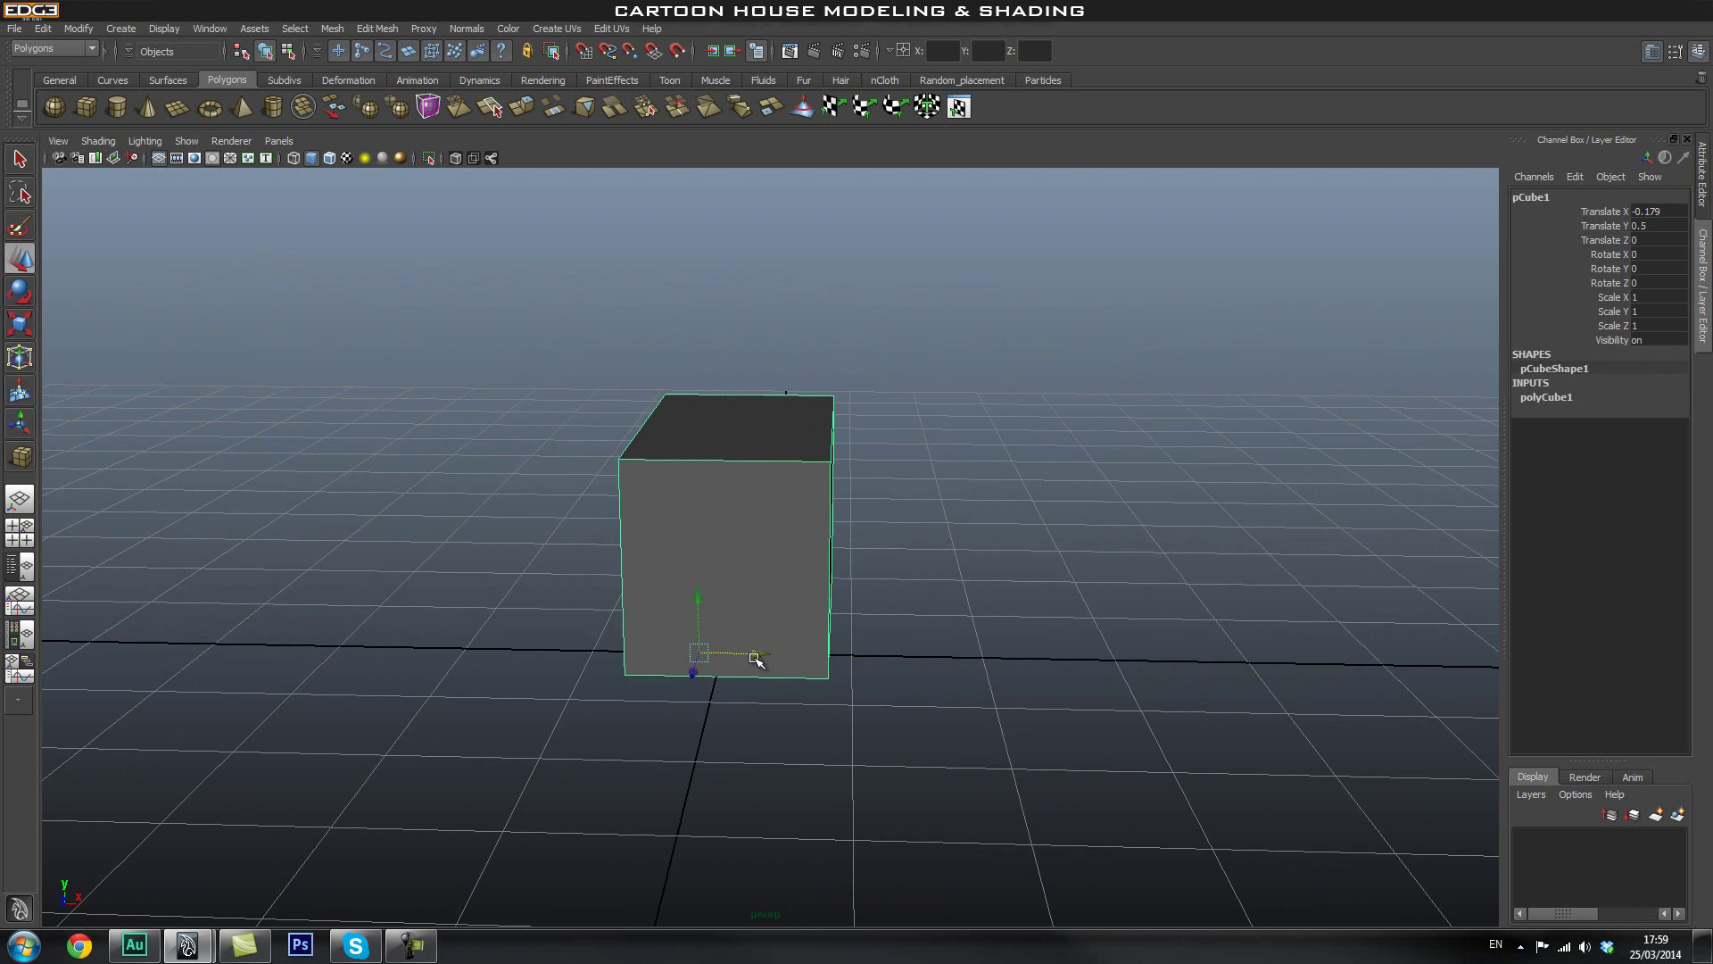
# Examine the stretched box's proportions and its placement on the grid from several angles.
pyautogui.click(1136, 658)
pyautogui.keyDown('alt'); pyautogui.moveTo(1136, 658); pyautogui.dragTo(1098, 661); pyautogui.keyUp('alt')
pyautogui.click(792, 620)
pyautogui.moveTo(792, 619)
pyautogui.keyDown('alt'); pyautogui.mouseDown()
pyautogui.moveTo(822, 624)
pyautogui.moveTo(807, 633)
pyautogui.mouseUp(); pyautogui.keyUp('alt')
pyautogui.keyDown('alt'); pyautogui.moveTo(905, 598); pyautogui.dragTo(815, 651); pyautogui.keyUp('alt')
pyautogui.click(1015, 633)
pyautogui.click(798, 617)
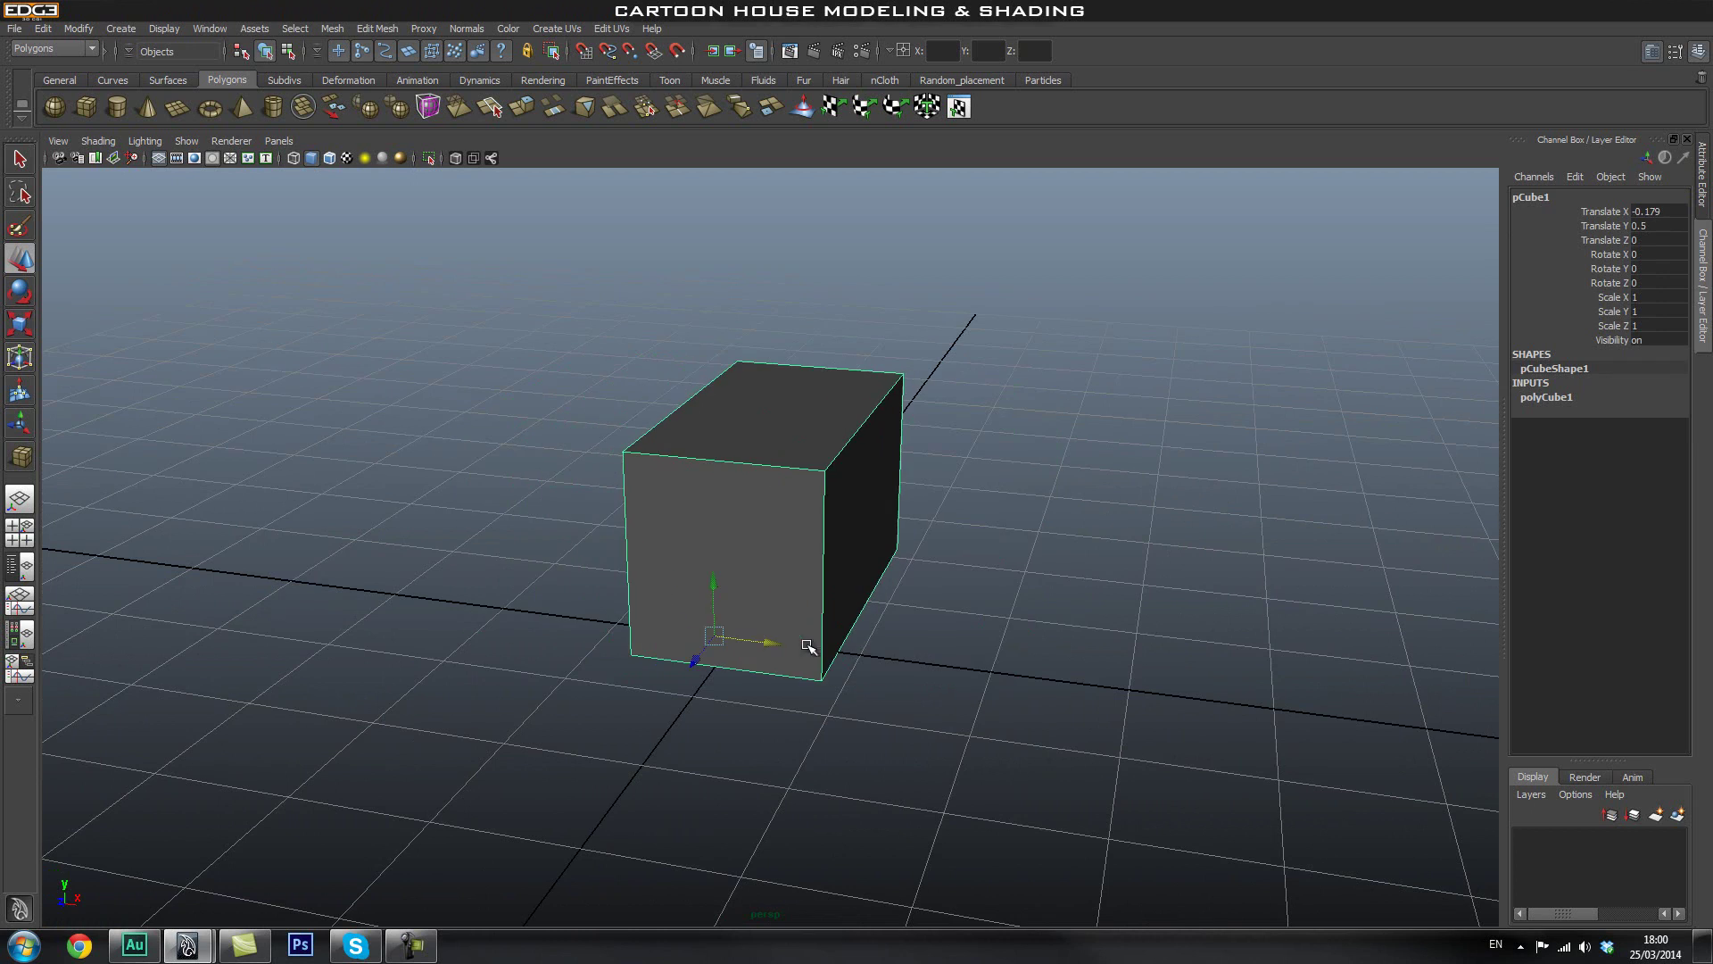
pyautogui.click(1021, 601)
pyautogui.keyDown('alt'); pyautogui.moveTo(1021, 601); pyautogui.dragTo(1089, 635); pyautogui.keyUp('alt')
pyautogui.keyDown('alt'); pyautogui.moveTo(955, 608); pyautogui.dragTo(818, 600); pyautogui.keyUp('alt')
pyautogui.moveTo(834, 601); pyautogui.dragTo(955, 571, button='right')
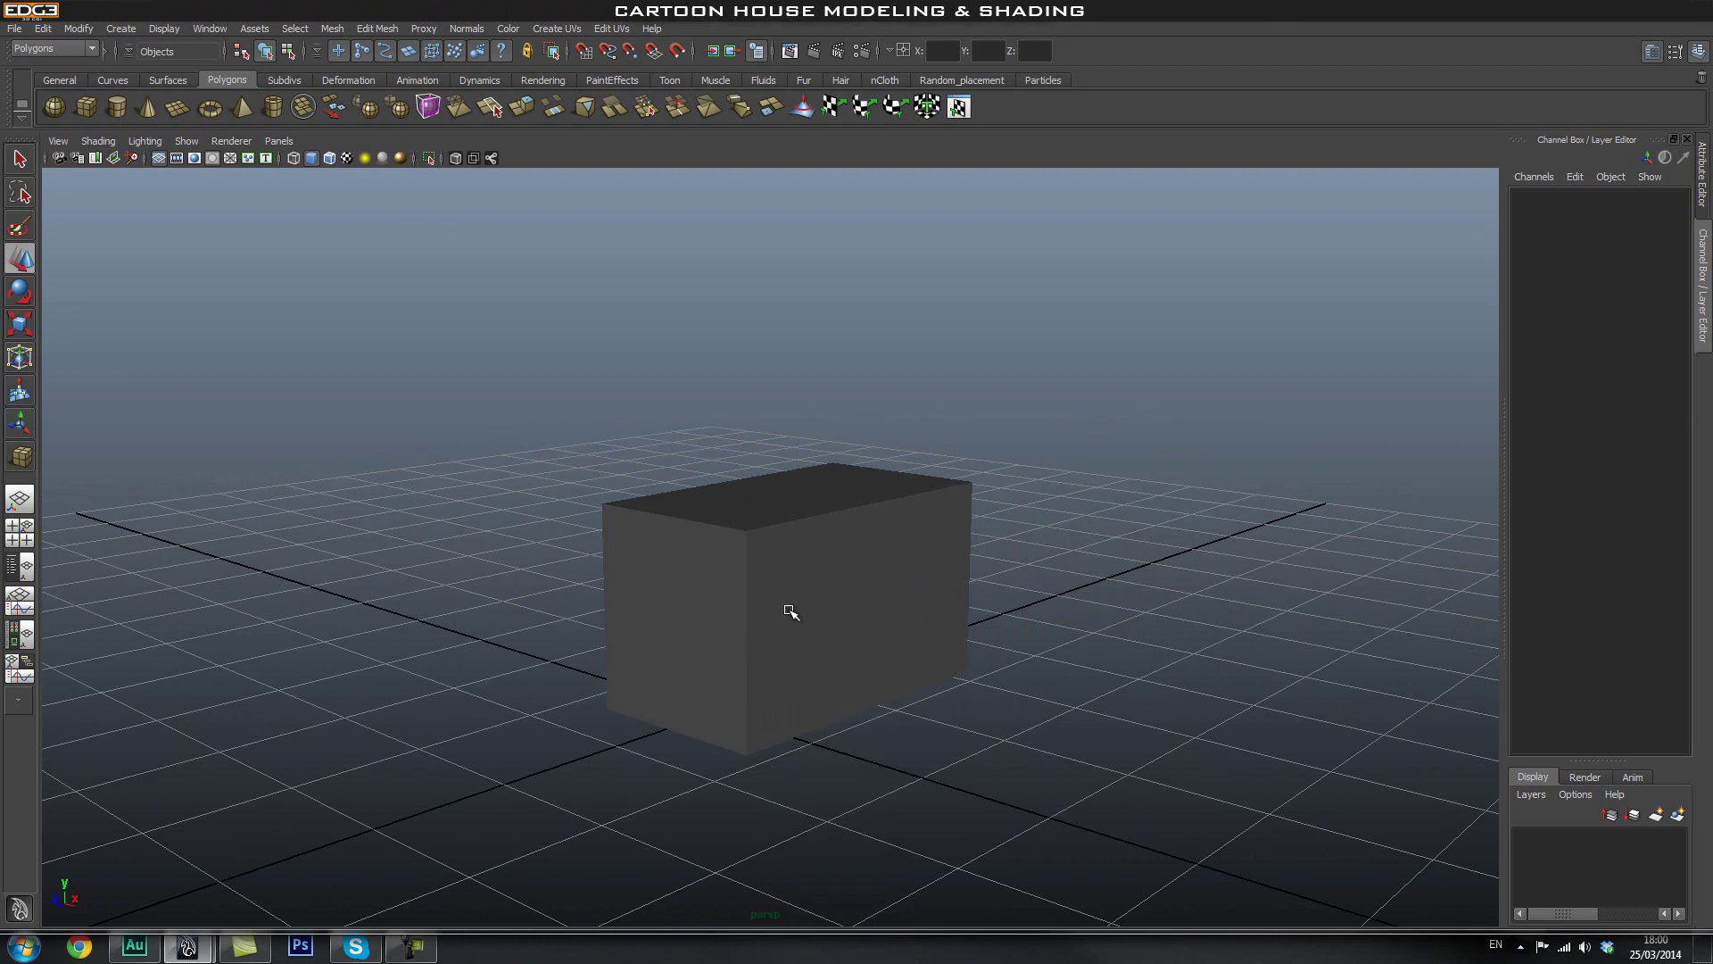
# Preview the box with mesh smoothing, return it to the unsmoothed display and inspect its edges up close.
pyautogui.press('3')
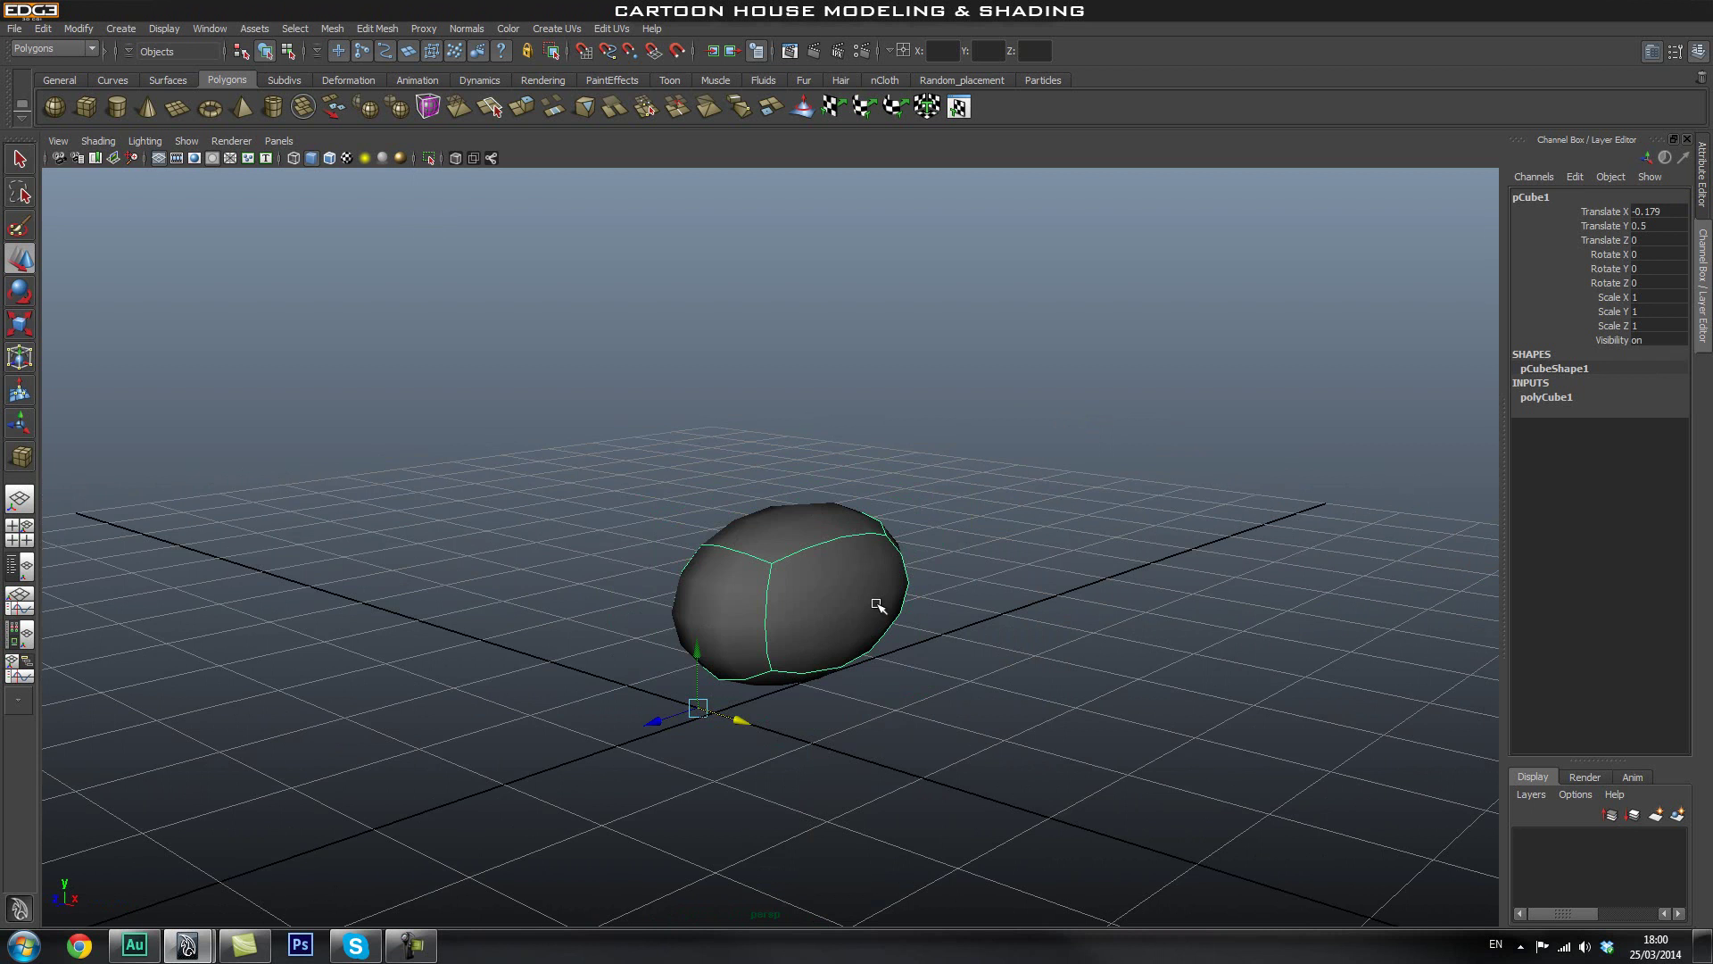
pyautogui.press('1')
pyautogui.keyDown('alt'); pyautogui.moveTo(625, 596); pyautogui.dragTo(870, 630, button='right'); pyautogui.keyUp('alt')
pyautogui.keyDown('alt'); pyautogui.moveTo(870, 630); pyautogui.dragTo(897, 650); pyautogui.keyUp('alt')
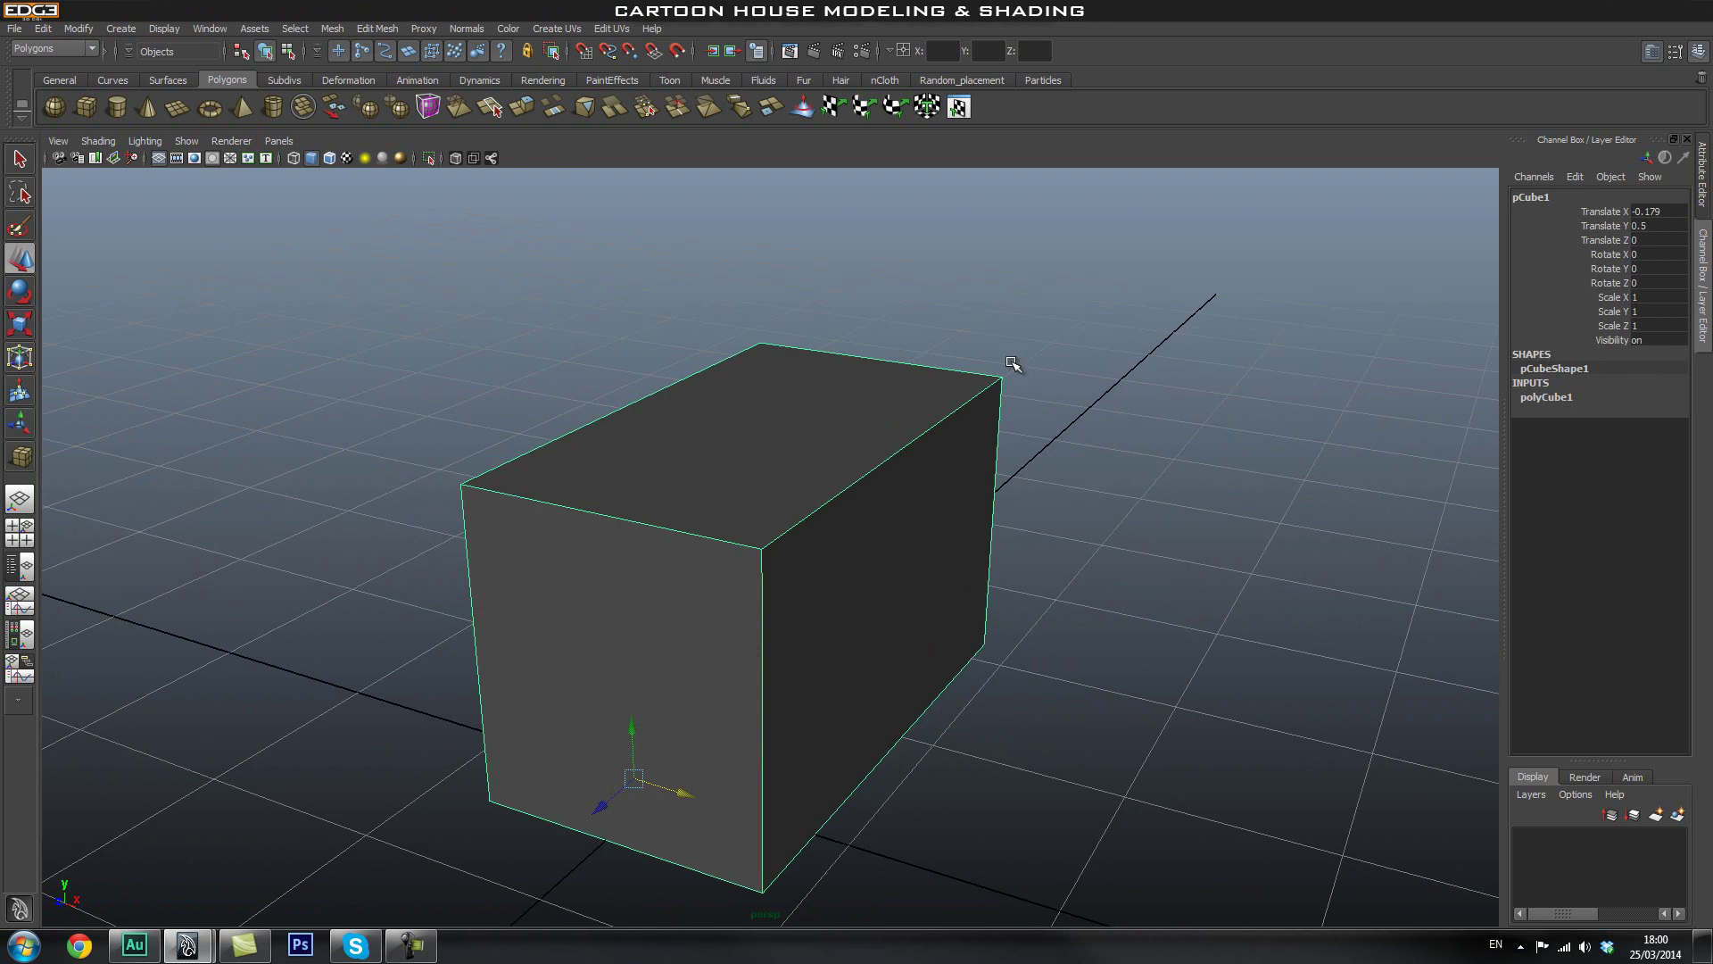
pyautogui.keyDown('alt'); pyautogui.moveTo(793, 598); pyautogui.dragTo(789, 498, button='middle'); pyautogui.keyUp('alt')
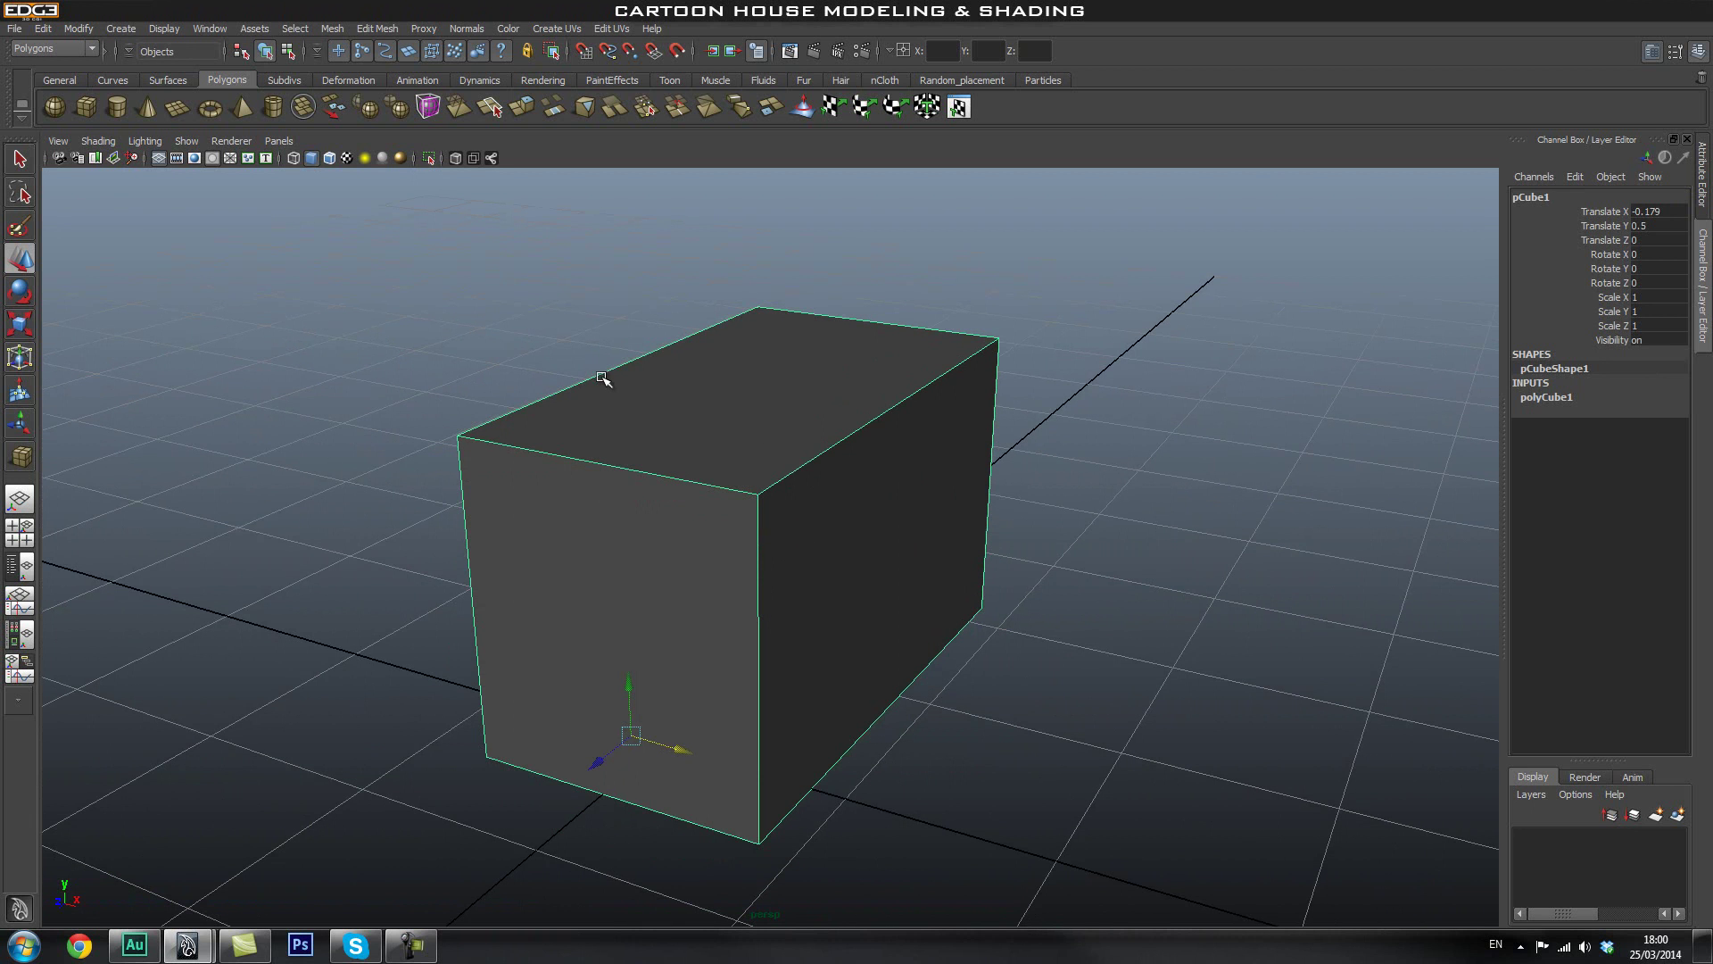
pyautogui.keyDown('alt'); pyautogui.moveTo(955, 524); pyautogui.dragTo(865, 535); pyautogui.keyUp('alt')
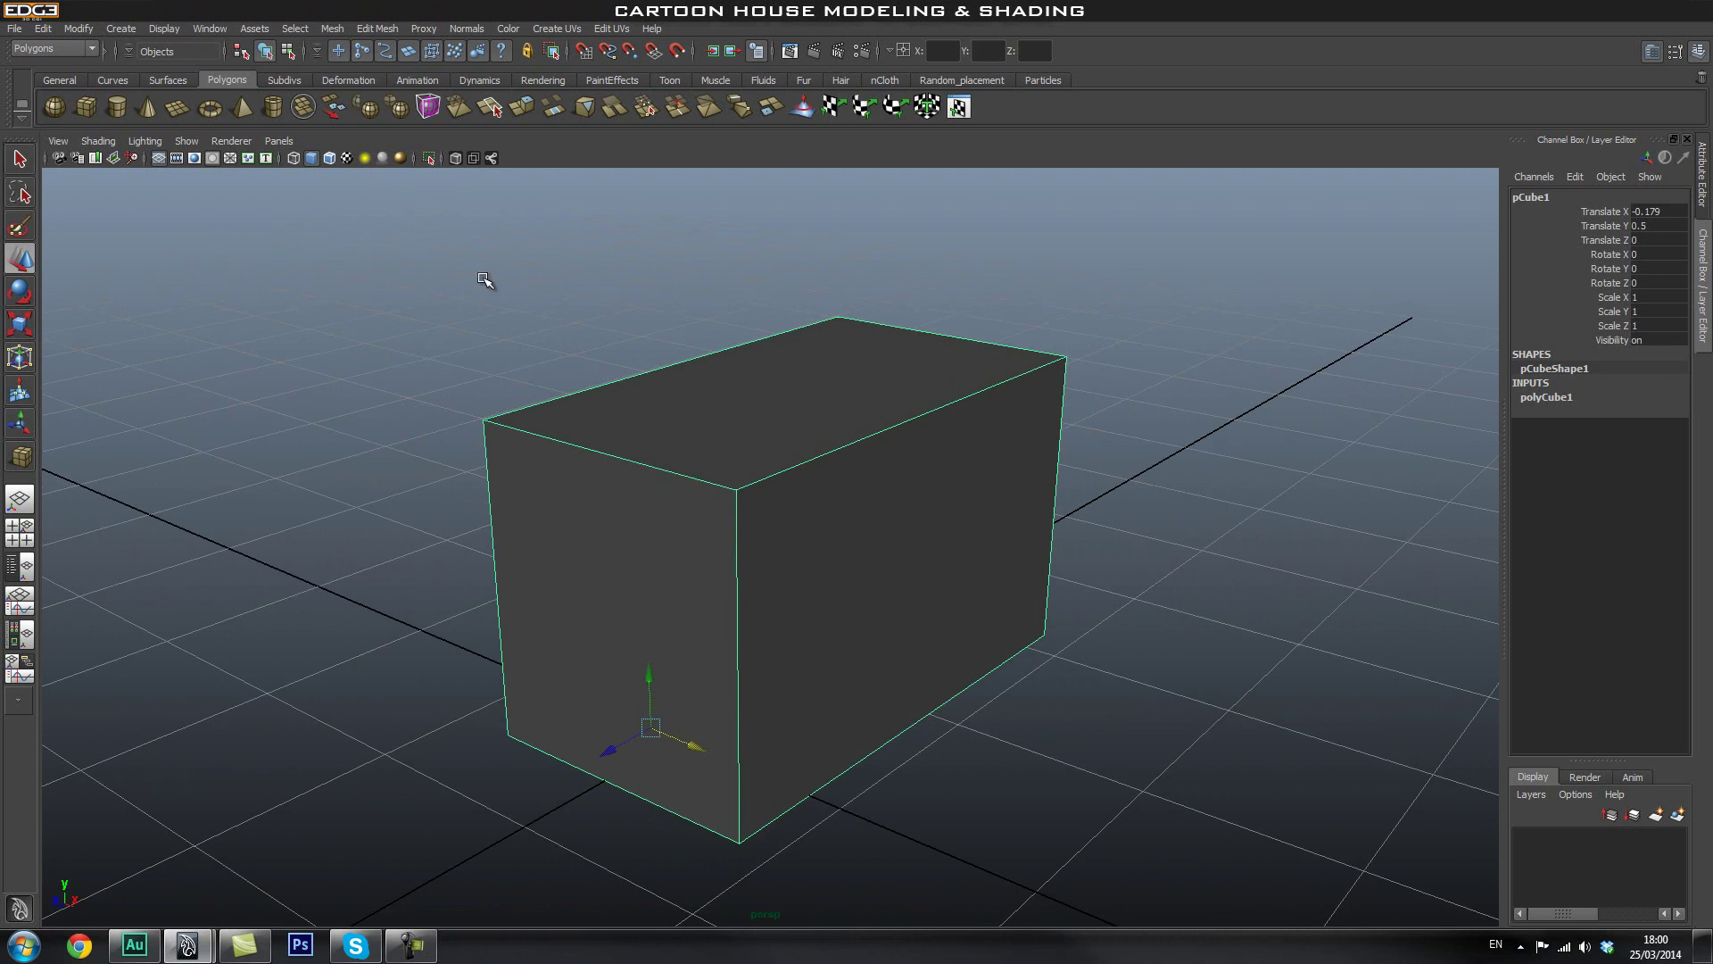
# Detach the Edit Mesh commands into a floating window and place it clear of the box.
pyautogui.click(376, 28)
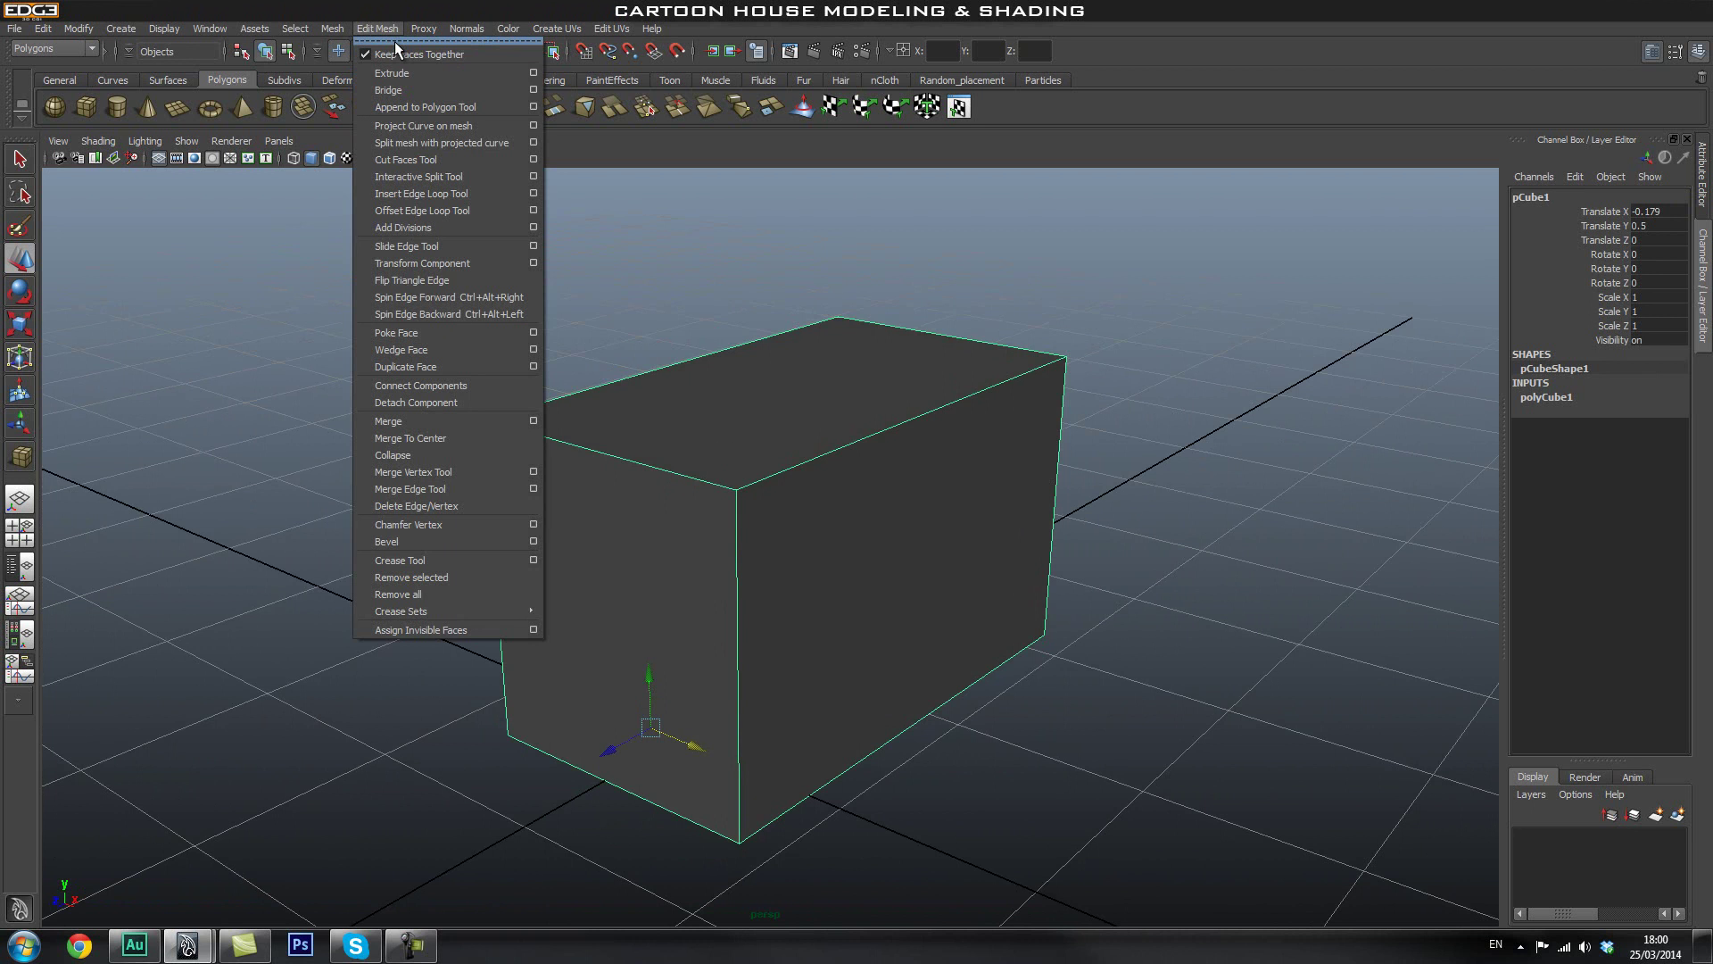
pyautogui.moveTo(349, 34)
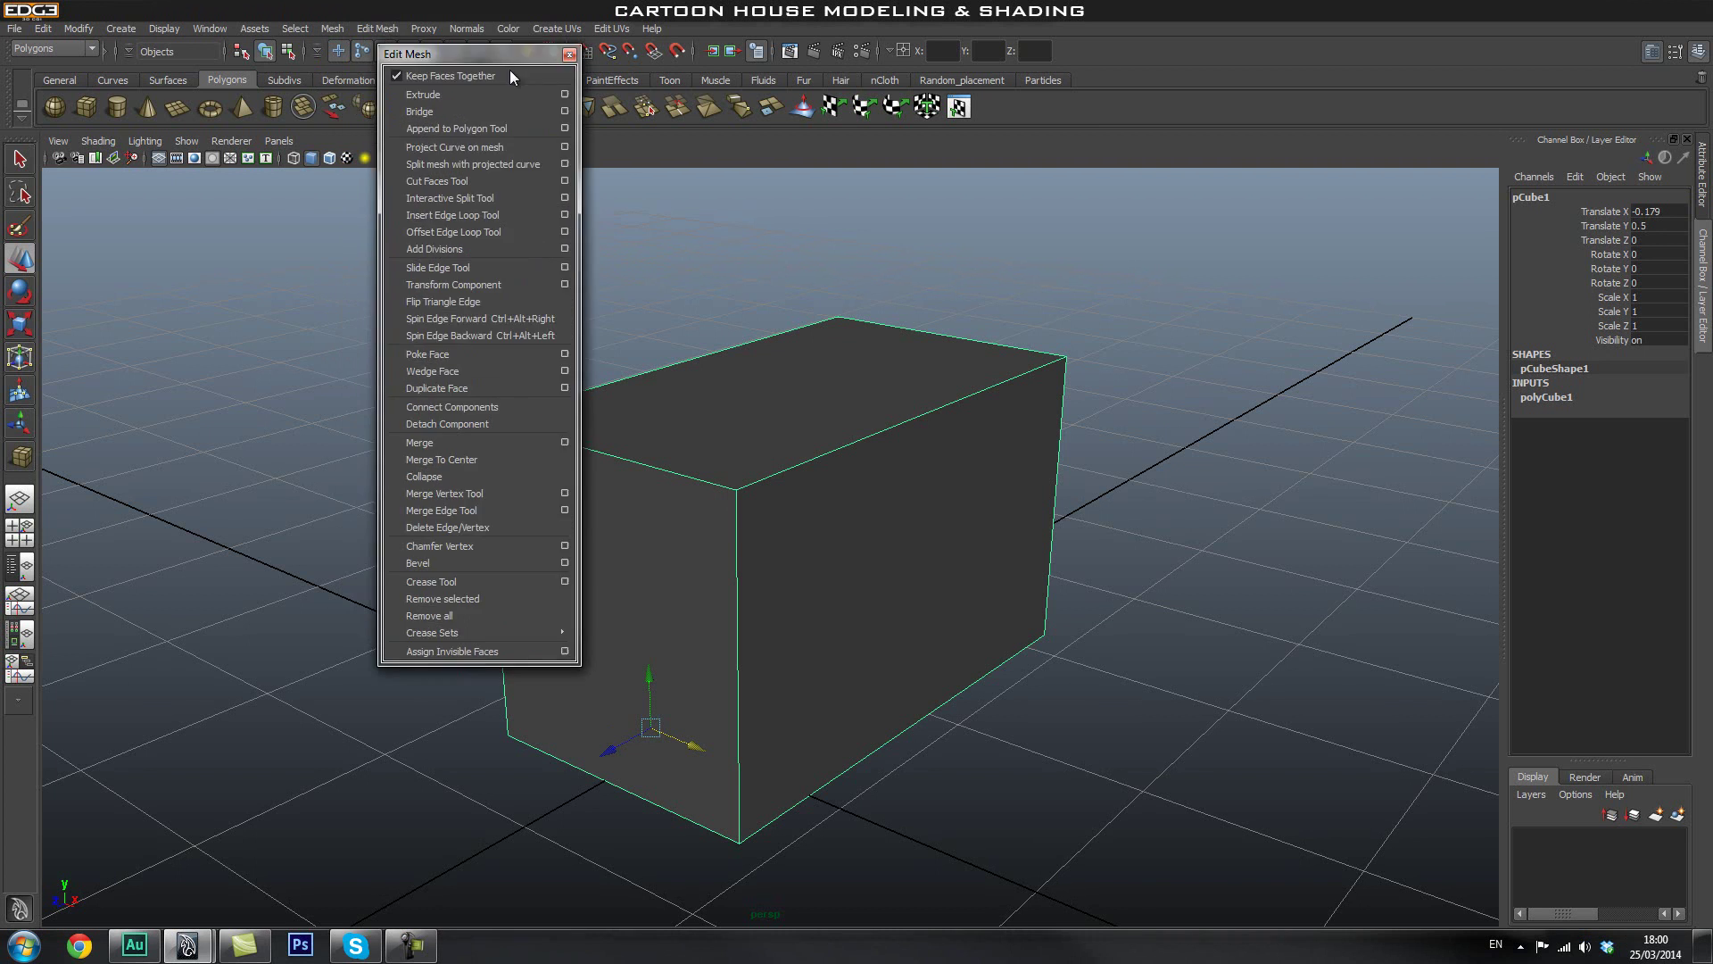
pyautogui.click(446, 41)
pyautogui.moveTo(1357, 225); pyautogui.dragTo(1399, 247)
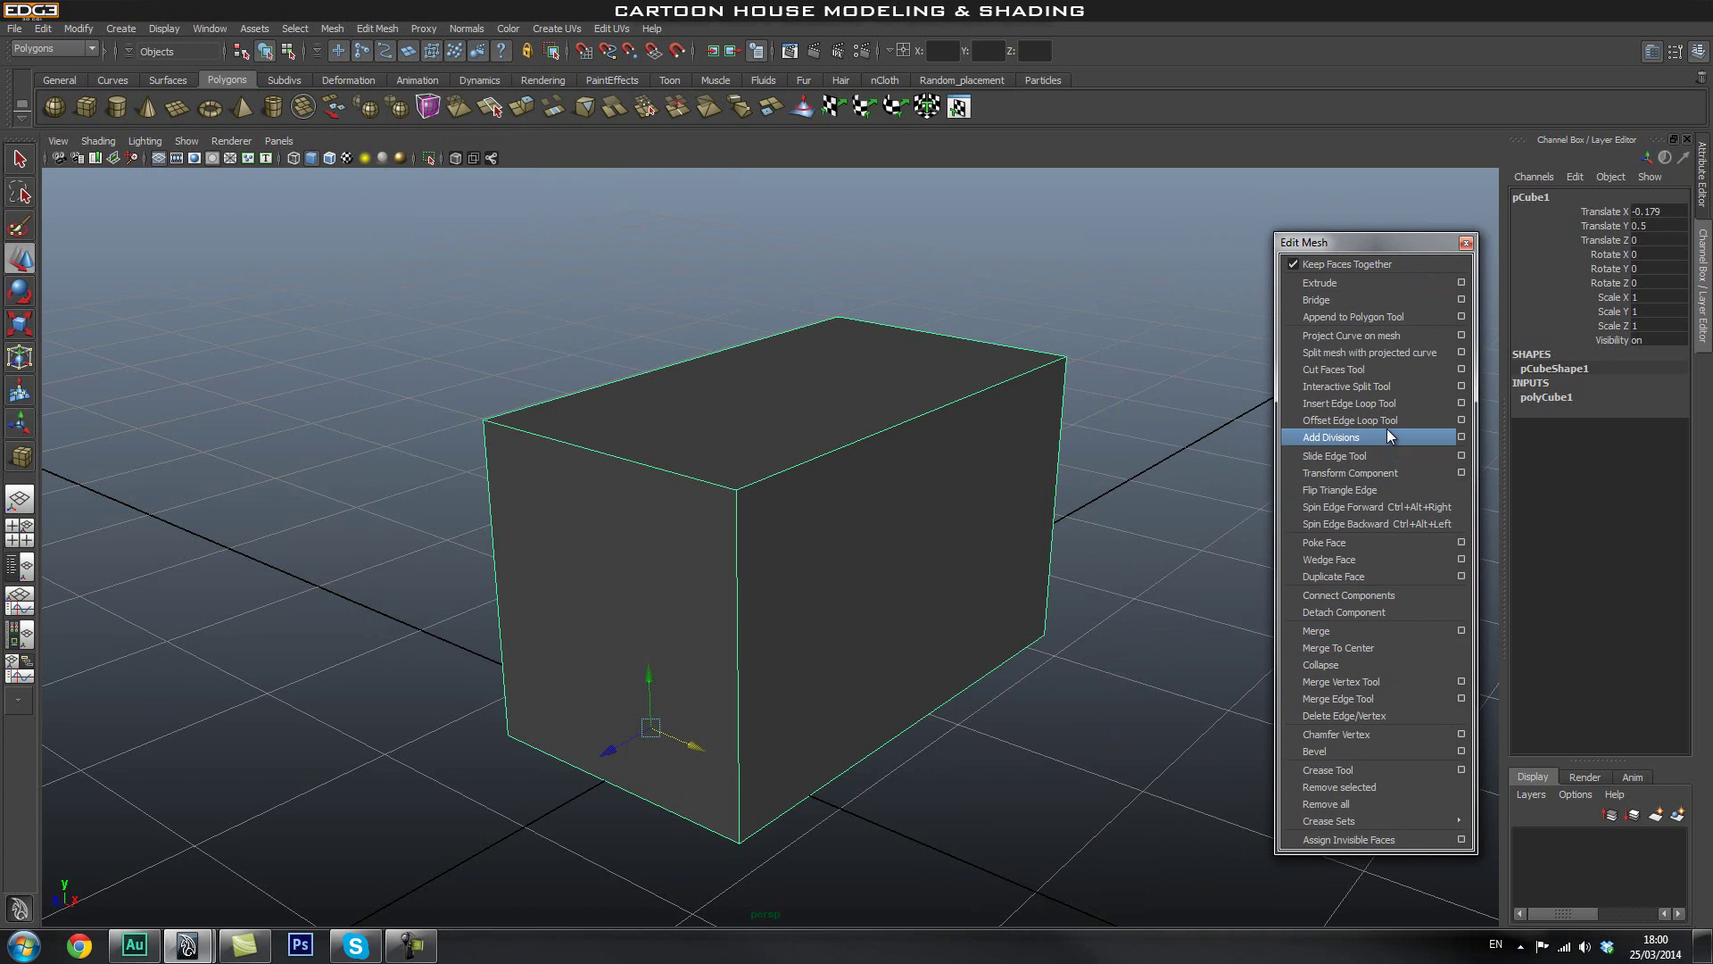
# Insert three edge loops close to the box's edges around the front top corner, one beside each edge direction.
pyautogui.click(1349, 403)
pyautogui.keyDown('alt'); pyautogui.moveTo(838, 513); pyautogui.dragTo(749, 504); pyautogui.keyUp('alt')
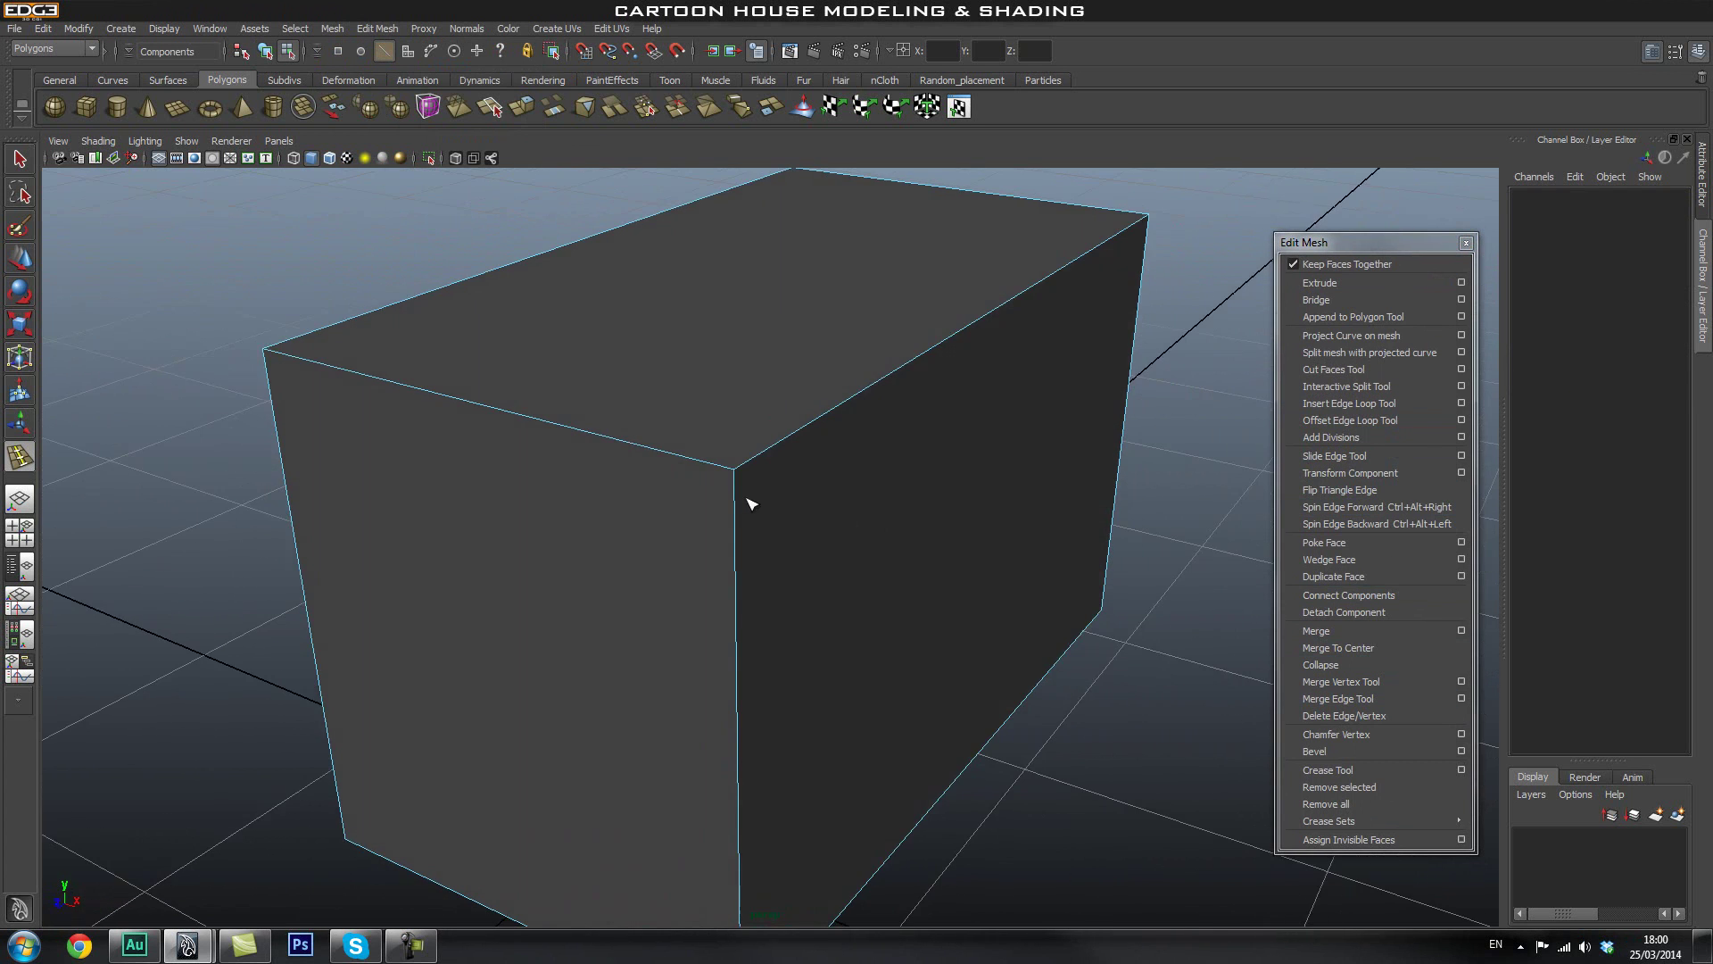
pyautogui.click(737, 496)
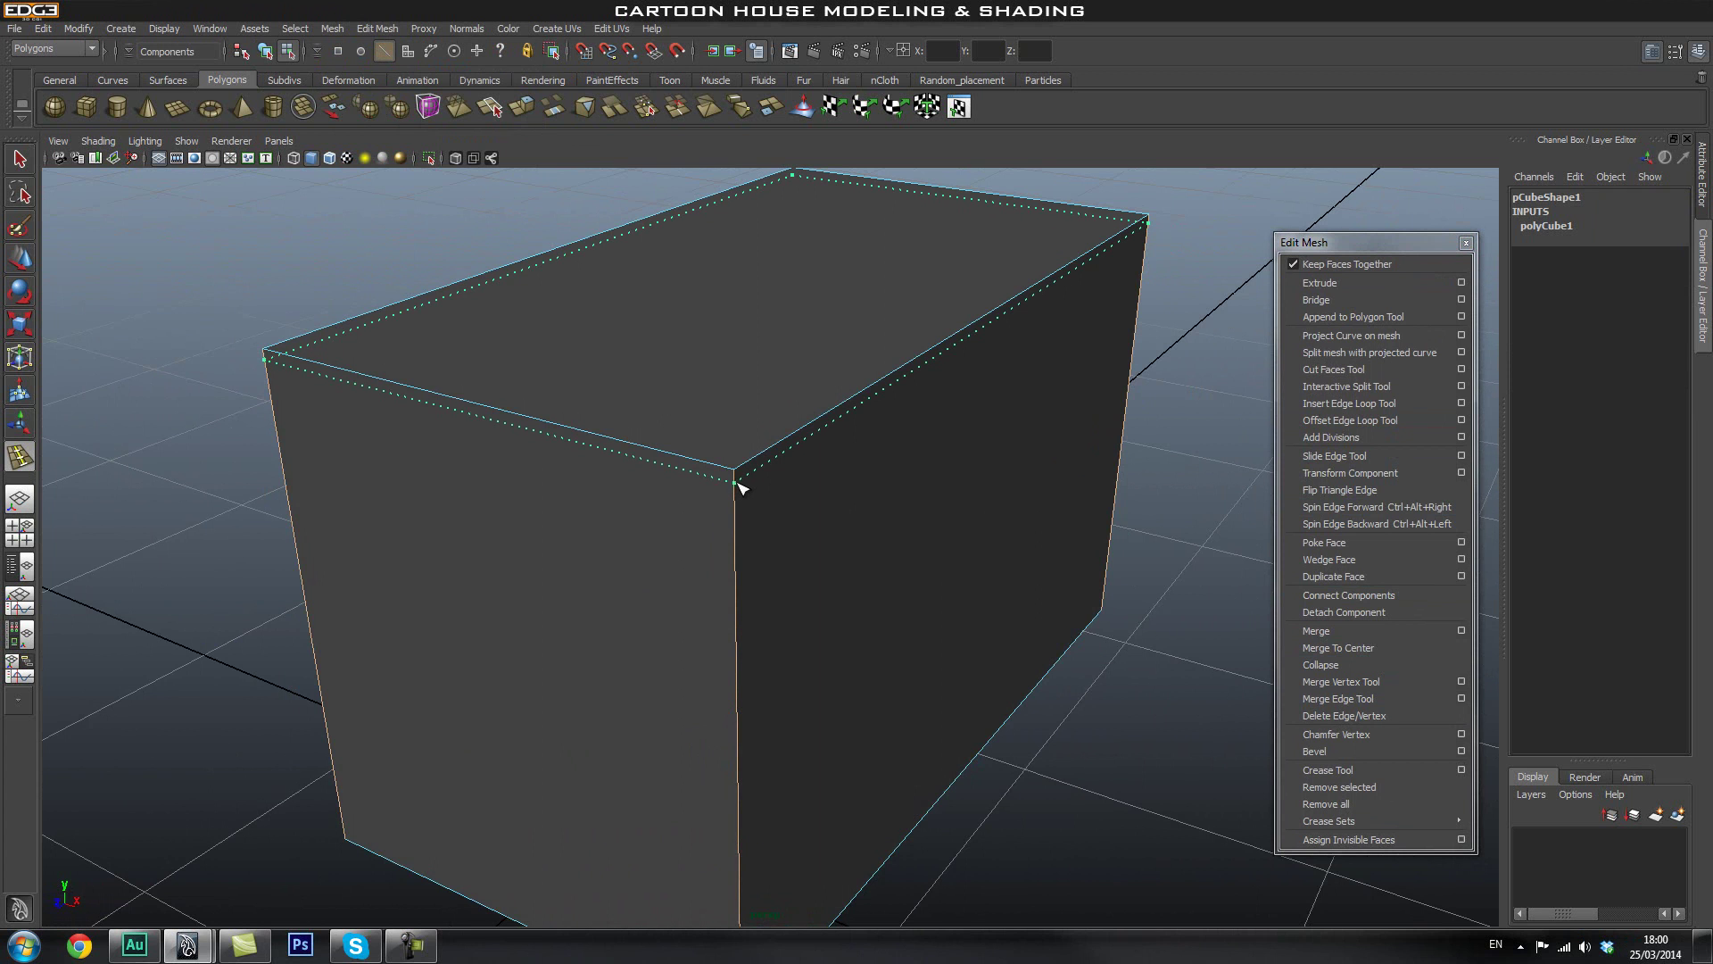
pyautogui.keyDown('alt'); pyautogui.moveTo(776, 565); pyautogui.dragTo(779, 551); pyautogui.keyUp('alt')
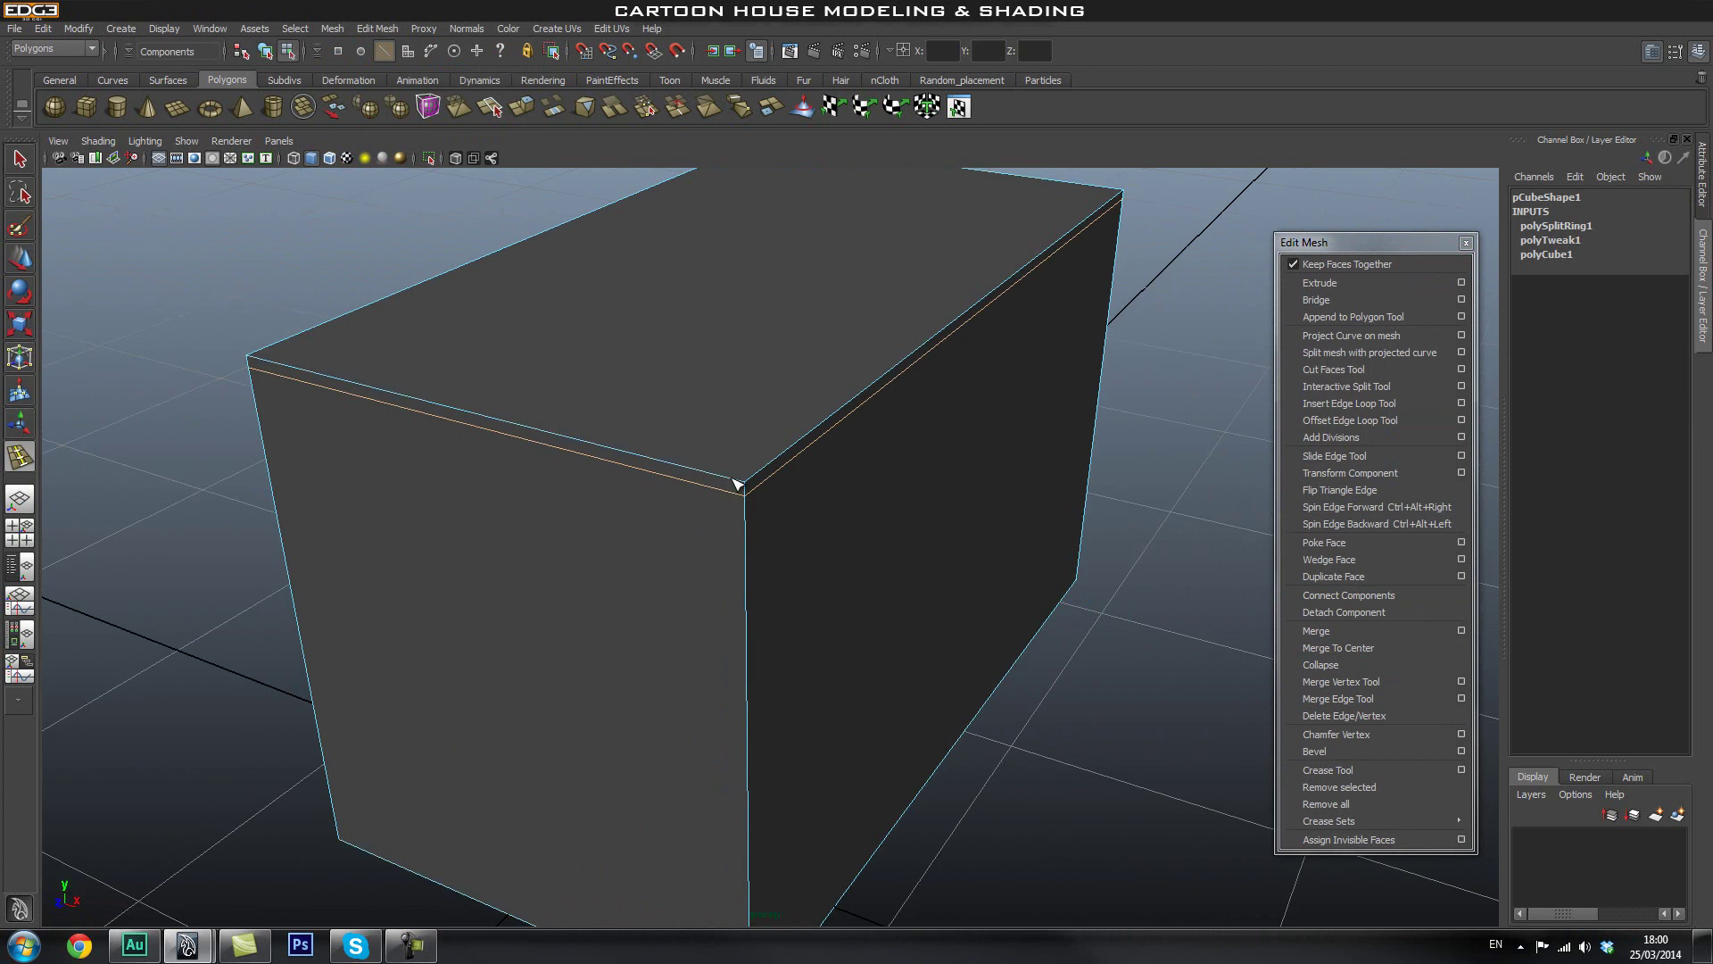
pyautogui.moveTo(734, 499); pyautogui.dragTo(734, 491)
pyautogui.keyDown('alt'); pyautogui.moveTo(879, 541); pyautogui.dragTo(727, 505); pyautogui.keyUp('alt')
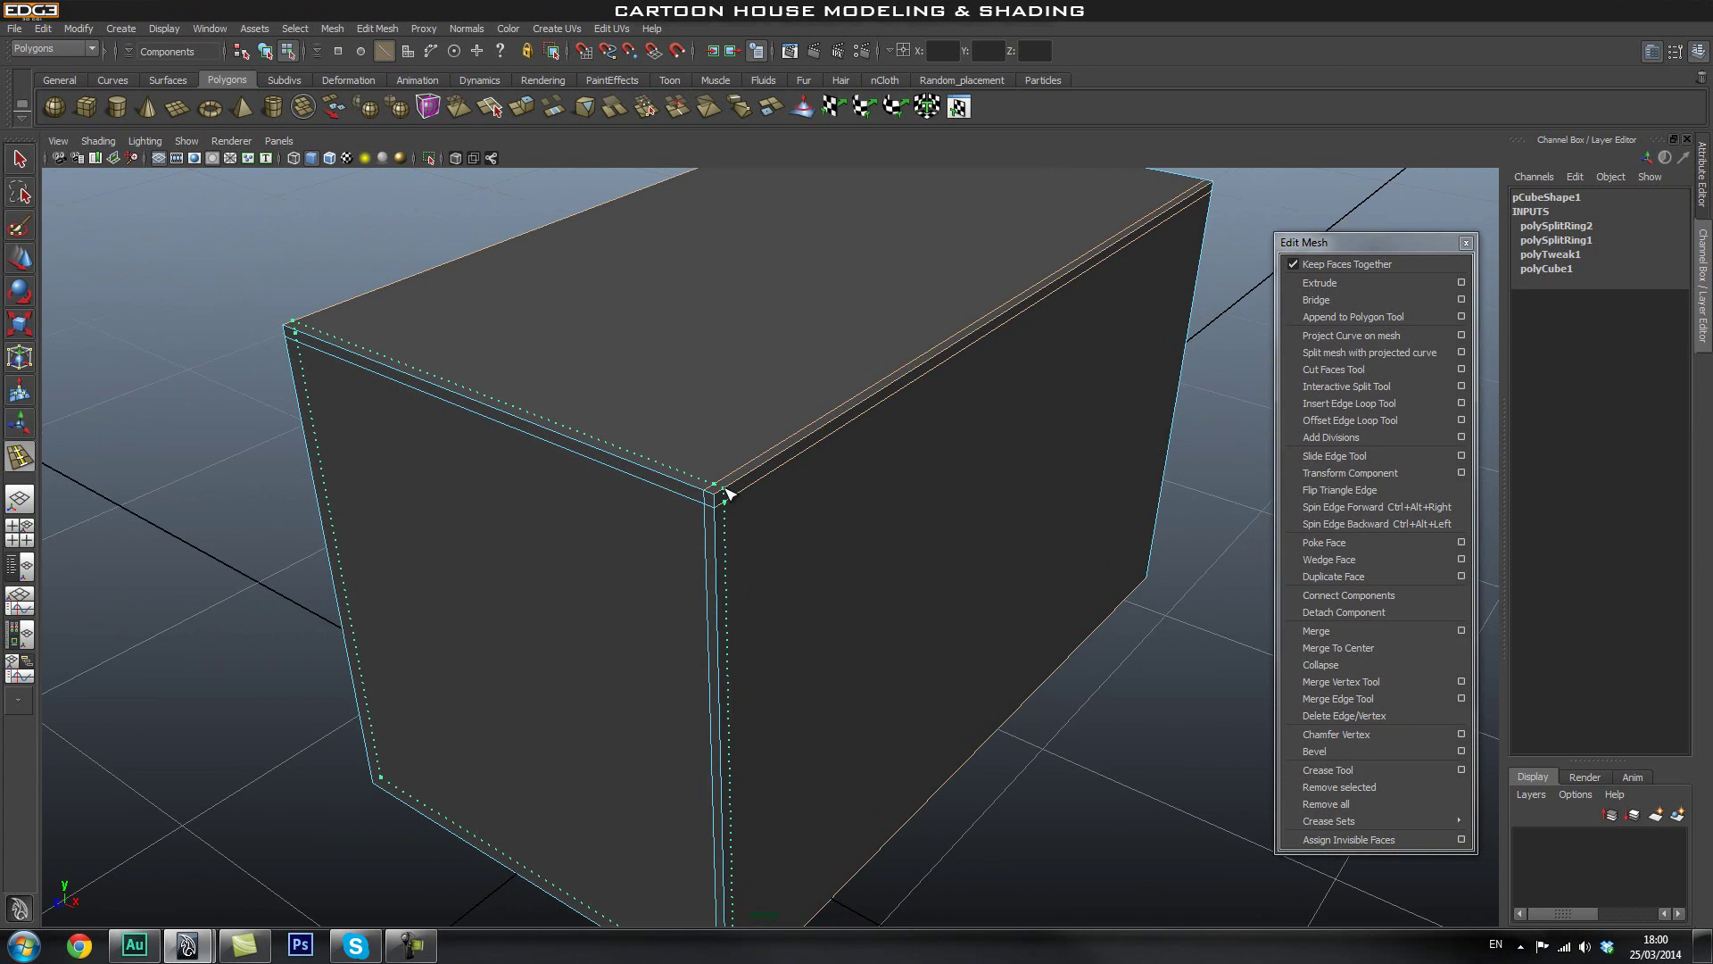
pyautogui.click(728, 494)
pyautogui.keyDown('alt'); pyautogui.moveTo(719, 497); pyautogui.dragTo(858, 529, button='right'); pyautogui.keyUp('alt')
pyautogui.keyDown('alt'); pyautogui.moveTo(763, 511); pyautogui.dragTo(811, 581, button='middle'); pyautogui.keyUp('alt')
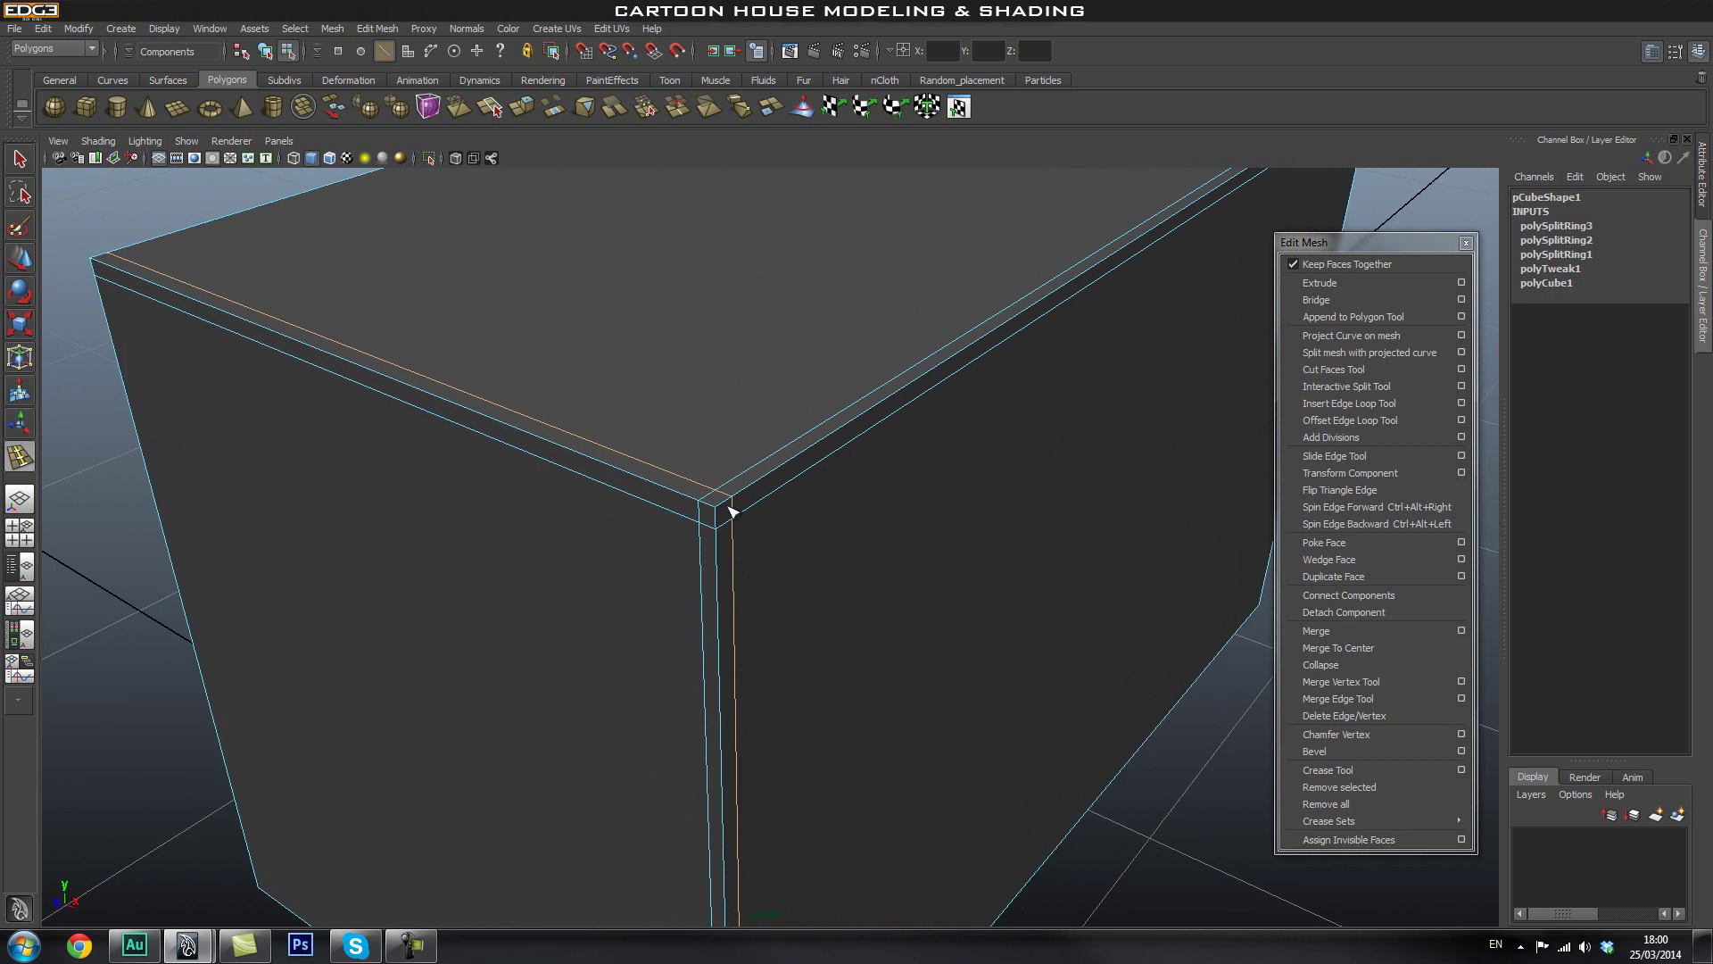
# Insert three more edge loops close to the box's bottom and remaining far edges.
pyautogui.keyDown('alt'); pyautogui.moveTo(697, 519); pyautogui.dragTo(585, 619); pyautogui.keyUp('alt')
pyautogui.keyDown('alt'); pyautogui.moveTo(1015, 667); pyautogui.dragTo(928, 639); pyautogui.keyUp('alt')
pyautogui.keyDown('alt'); pyautogui.moveTo(1042, 662); pyautogui.dragTo(572, 585, button='middle'); pyautogui.keyUp('alt')
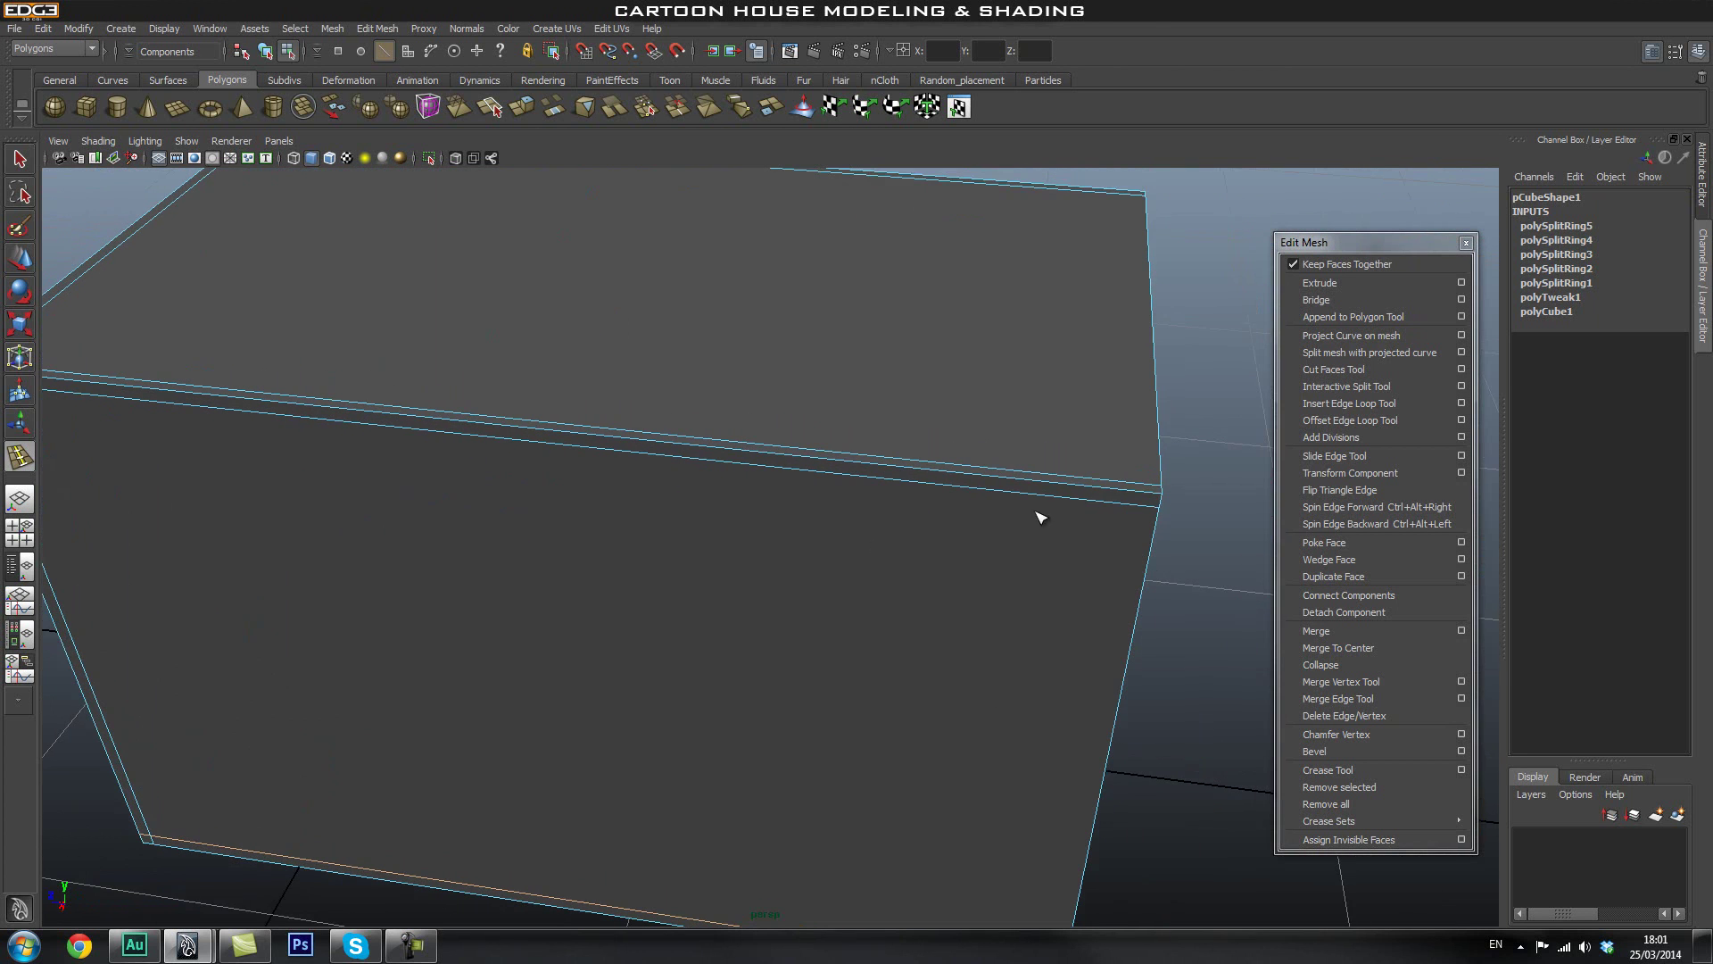
pyautogui.moveTo(1132, 498)
pyautogui.mouseDown()
pyautogui.moveTo(1160, 497)
pyautogui.moveTo(1146, 507)
pyautogui.mouseUp()
# Return to object mode and preview the box with mesh smoothing, examining its tightened edges from several angles.
pyautogui.keyDown('alt'); pyautogui.moveTo(1111, 554); pyautogui.dragTo(888, 591, button='right'); pyautogui.keyUp('alt')
pyautogui.keyDown('alt'); pyautogui.moveTo(889, 591); pyautogui.dragTo(952, 593); pyautogui.keyUp('alt')
pyautogui.keyDown('alt'); pyautogui.moveTo(750, 583); pyautogui.dragTo(968, 466, button='middle'); pyautogui.keyUp('alt')
pyautogui.moveTo(838, 545); pyautogui.dragTo(961, 489, button='right')
pyautogui.click(844, 564)
pyautogui.press('3')
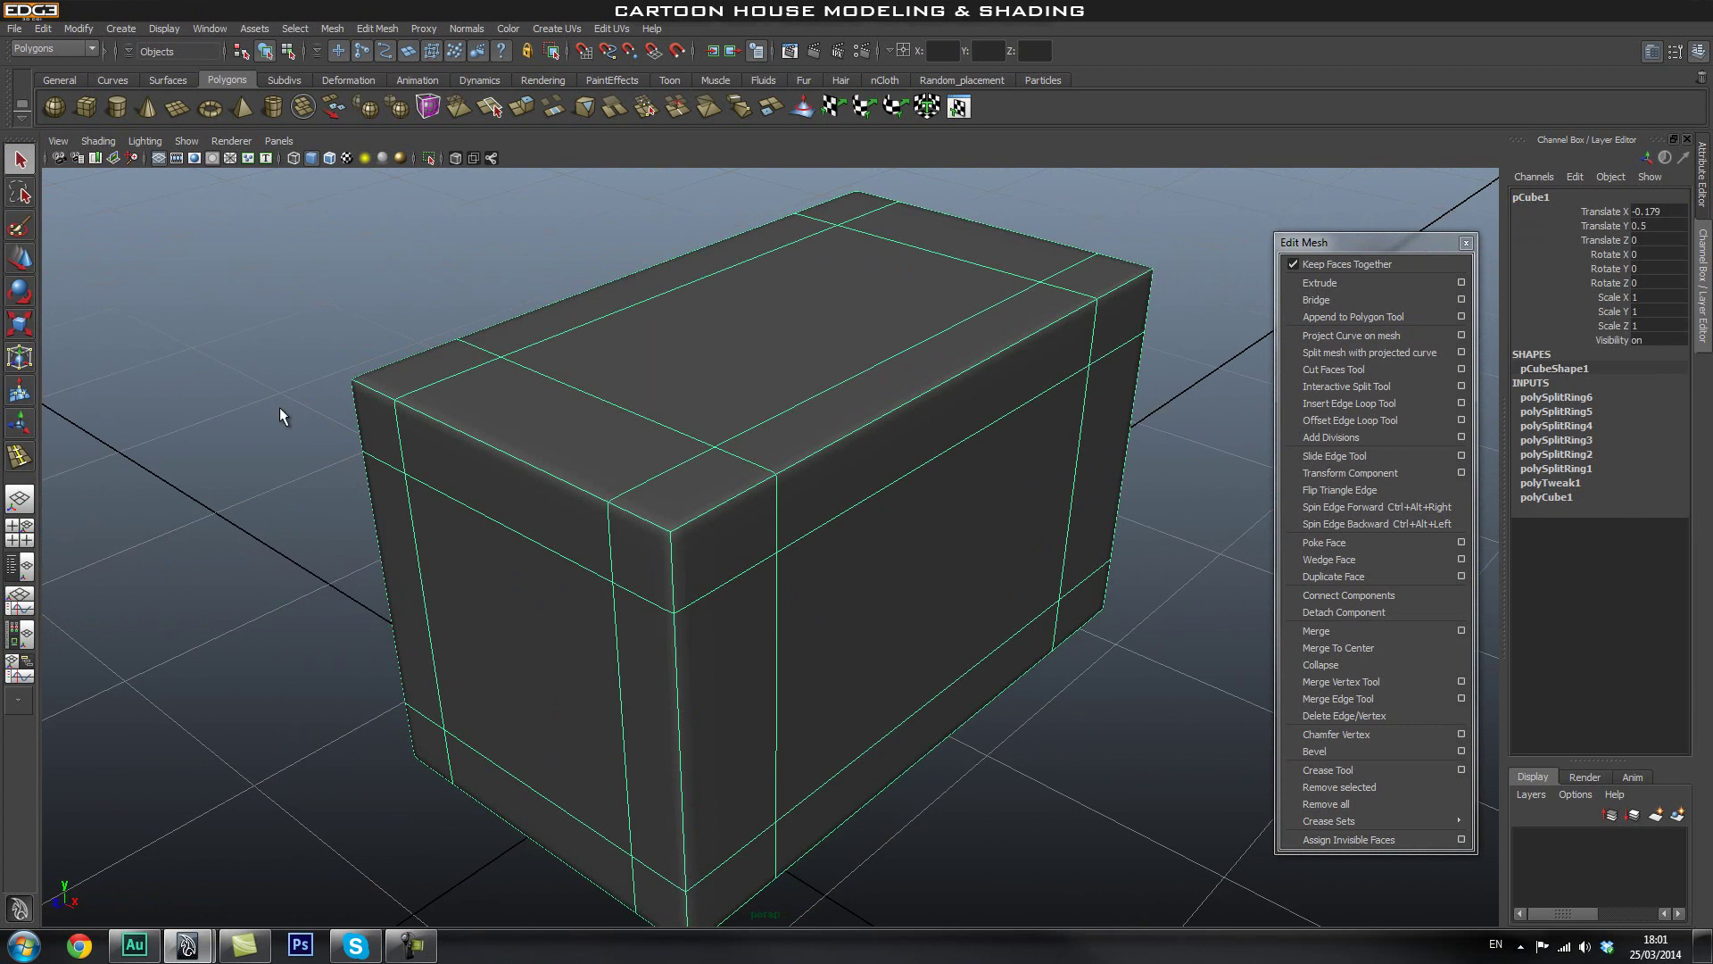
pyautogui.keyDown('alt'); pyautogui.moveTo(838, 581); pyautogui.dragTo(1062, 527); pyautogui.keyUp('alt')
pyautogui.click(1085, 484)
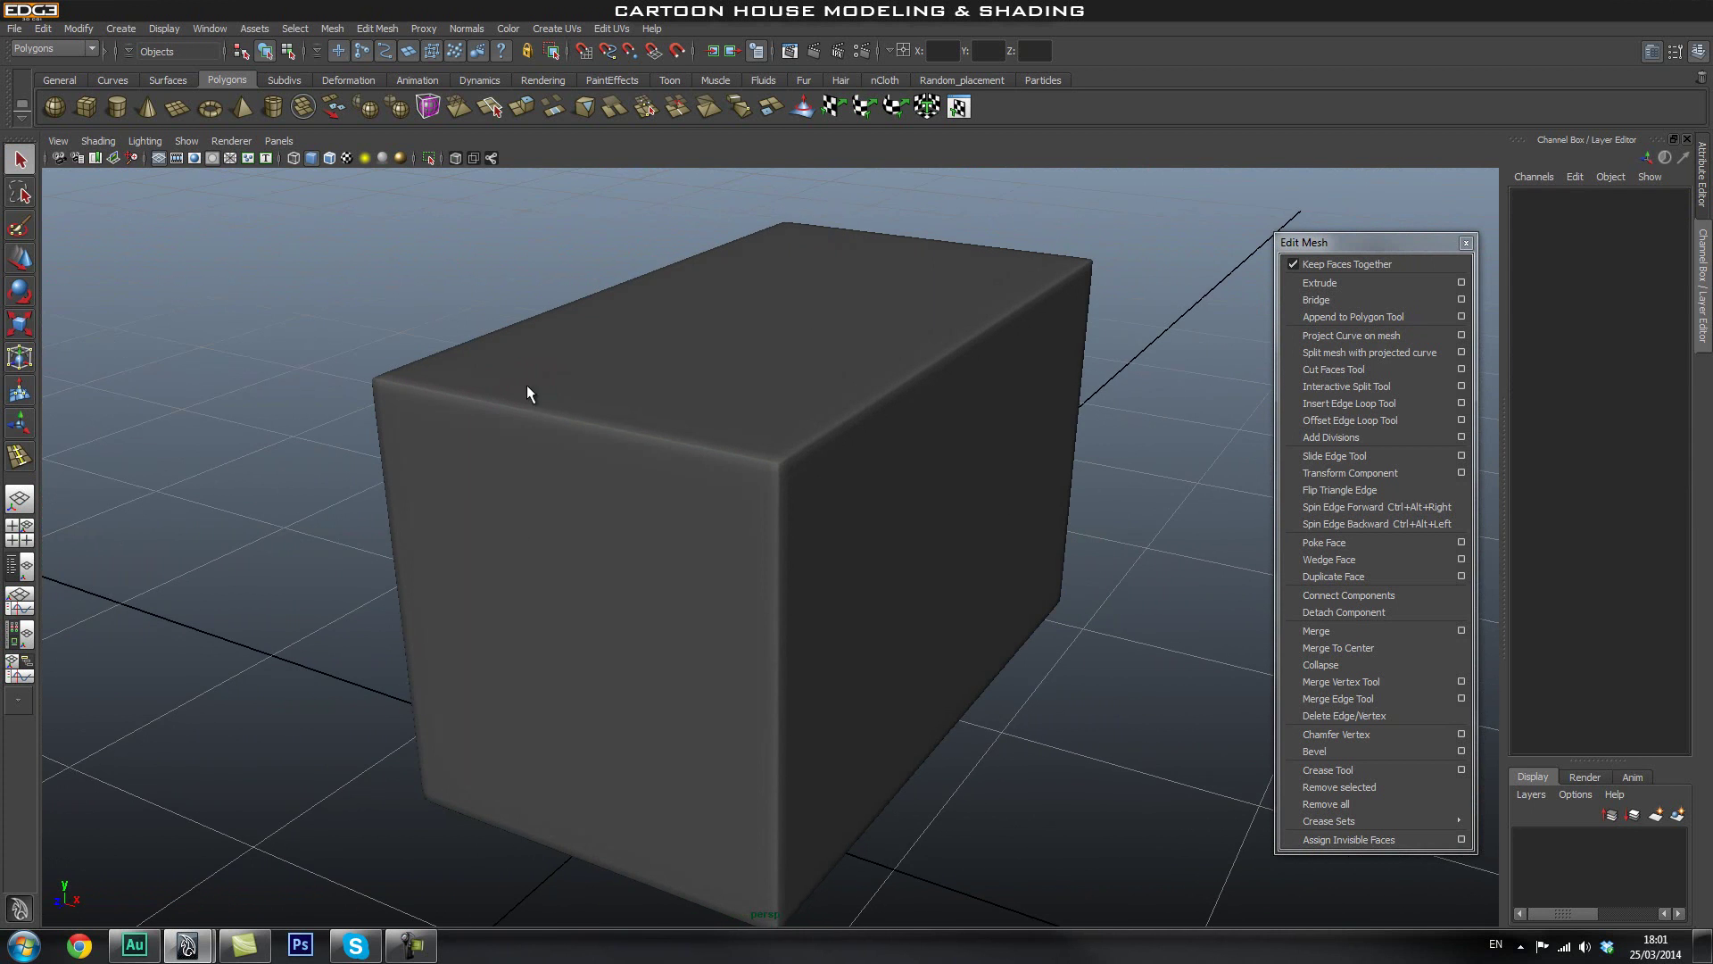
pyautogui.keyDown('alt'); pyautogui.moveTo(731, 508); pyautogui.dragTo(1003, 600); pyautogui.keyUp('alt')
pyautogui.keyDown('alt'); pyautogui.moveTo(473, 538); pyautogui.dragTo(612, 575); pyautogui.keyUp('alt')
pyautogui.click(727, 549)
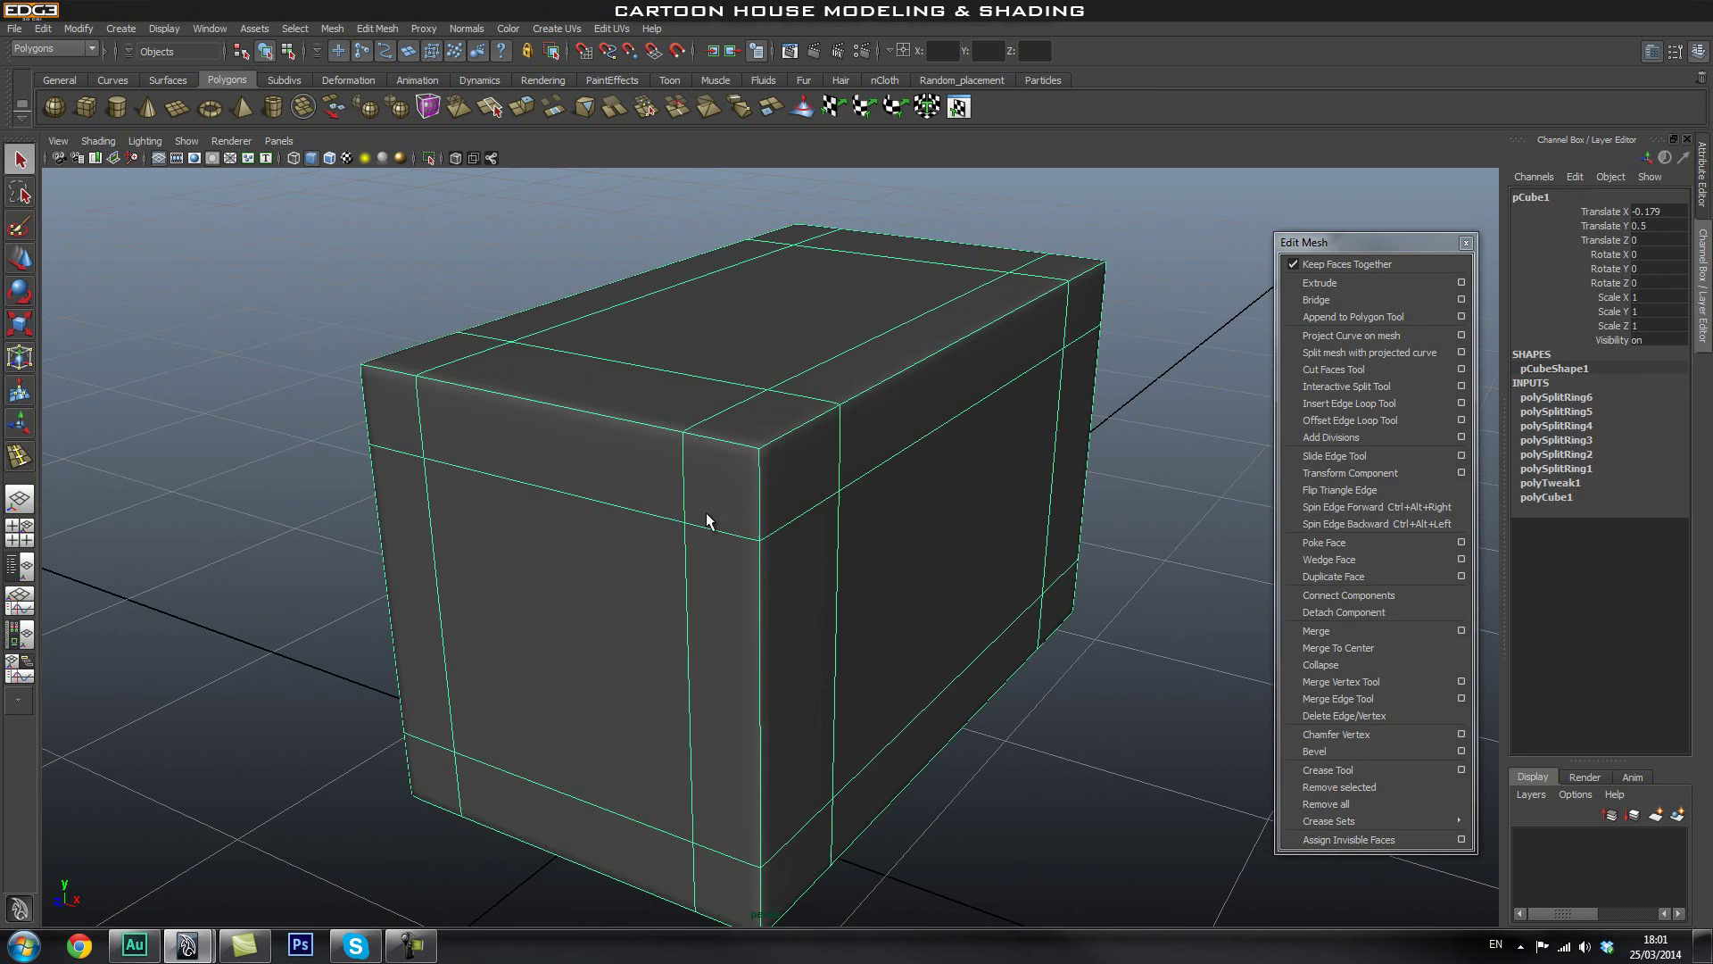
# Switch back to the unsmoothed display and highlight the edge loops beside the front top corner for inspection.
pyautogui.keyDown('alt'); pyautogui.moveTo(801, 444); pyautogui.dragTo(834, 566); pyautogui.keyUp('alt')
pyautogui.press('1')
pyautogui.keyDown('alt'); pyautogui.moveTo(711, 551); pyautogui.dragTo(1098, 560, button='right'); pyautogui.keyUp('alt')
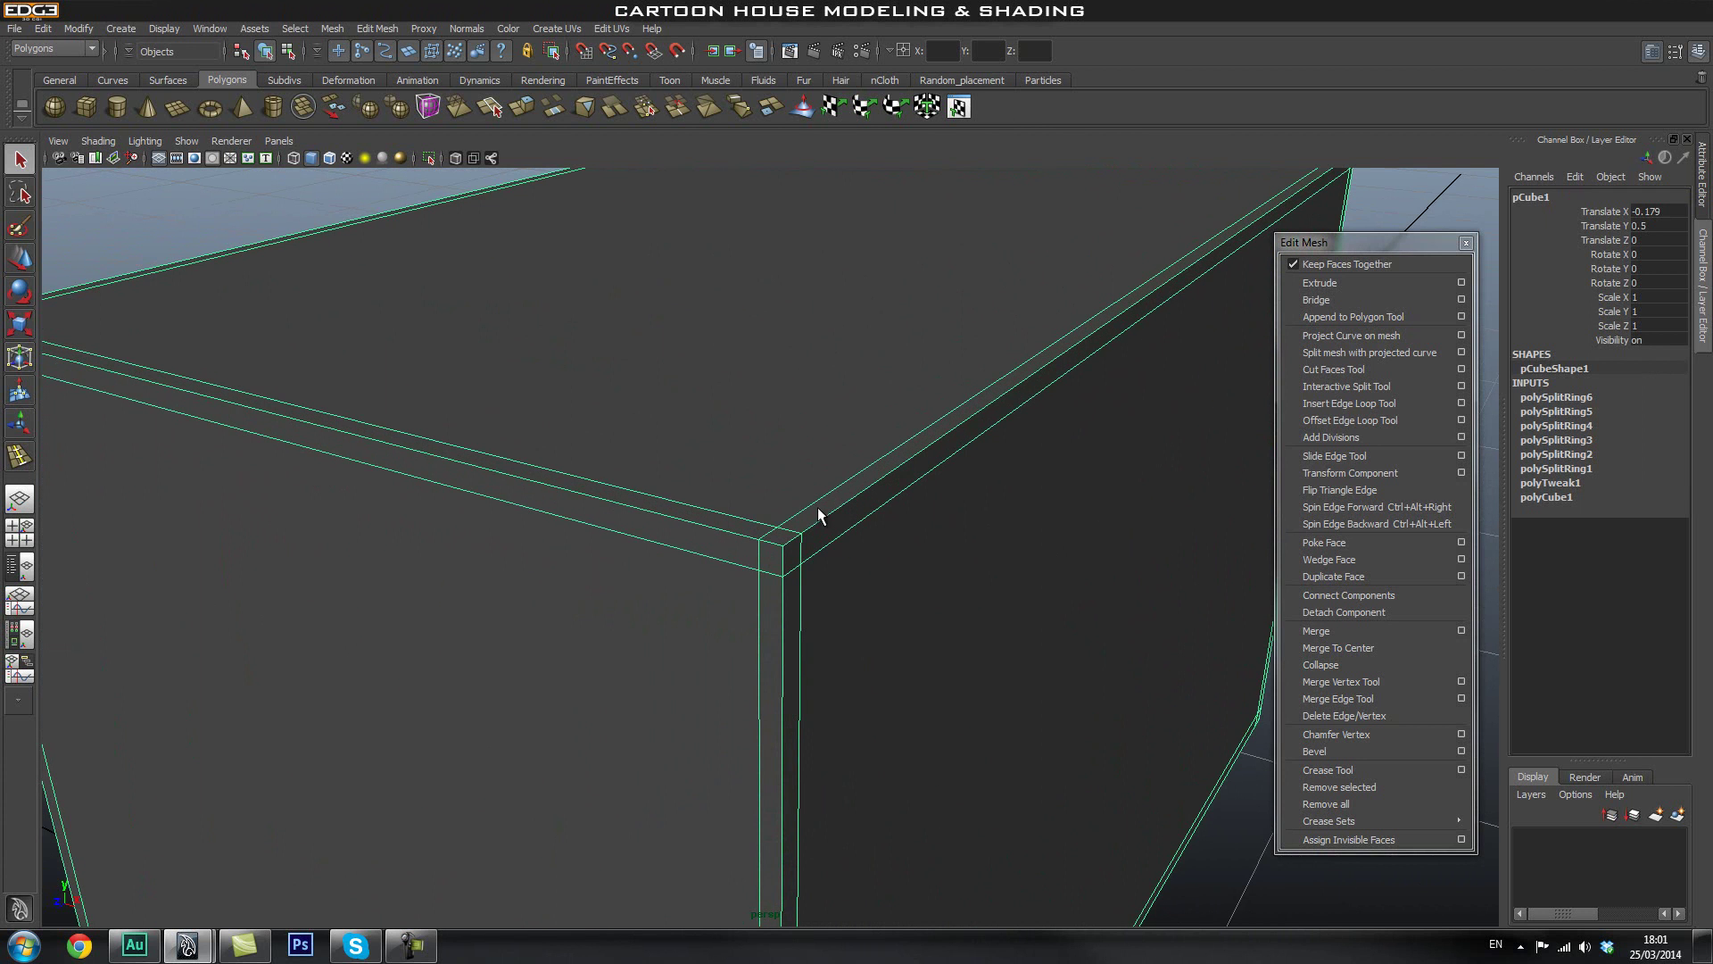
pyautogui.moveTo(830, 541); pyautogui.dragTo(843, 539, button='right')
pyautogui.click(843, 537)
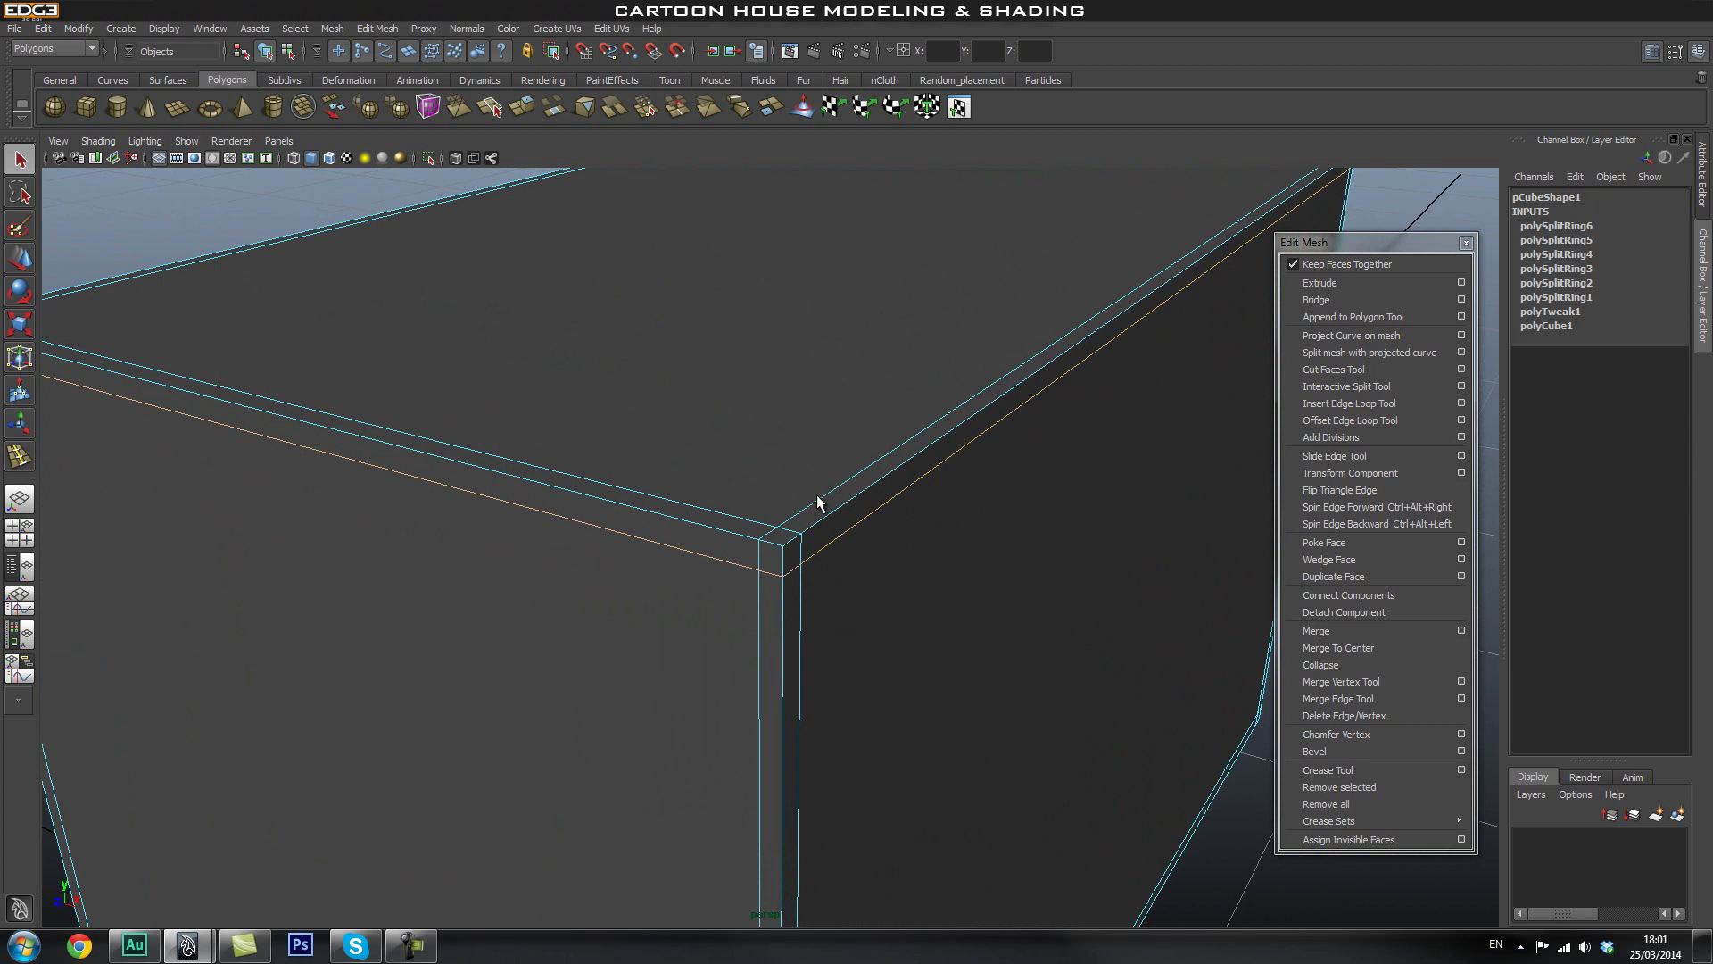
pyautogui.keyDown('shift'); pyautogui.click(850, 527); pyautogui.keyUp('shift')
pyautogui.keyDown('alt'); pyautogui.moveTo(964, 569); pyautogui.dragTo(853, 394, button='right'); pyautogui.keyUp('alt')
# Return to object mode and compare the box's smoothed and unsmoothed displays.
pyautogui.click(801, 415)
pyautogui.press('3')
pyautogui.click(1137, 248)
pyautogui.click(987, 351)
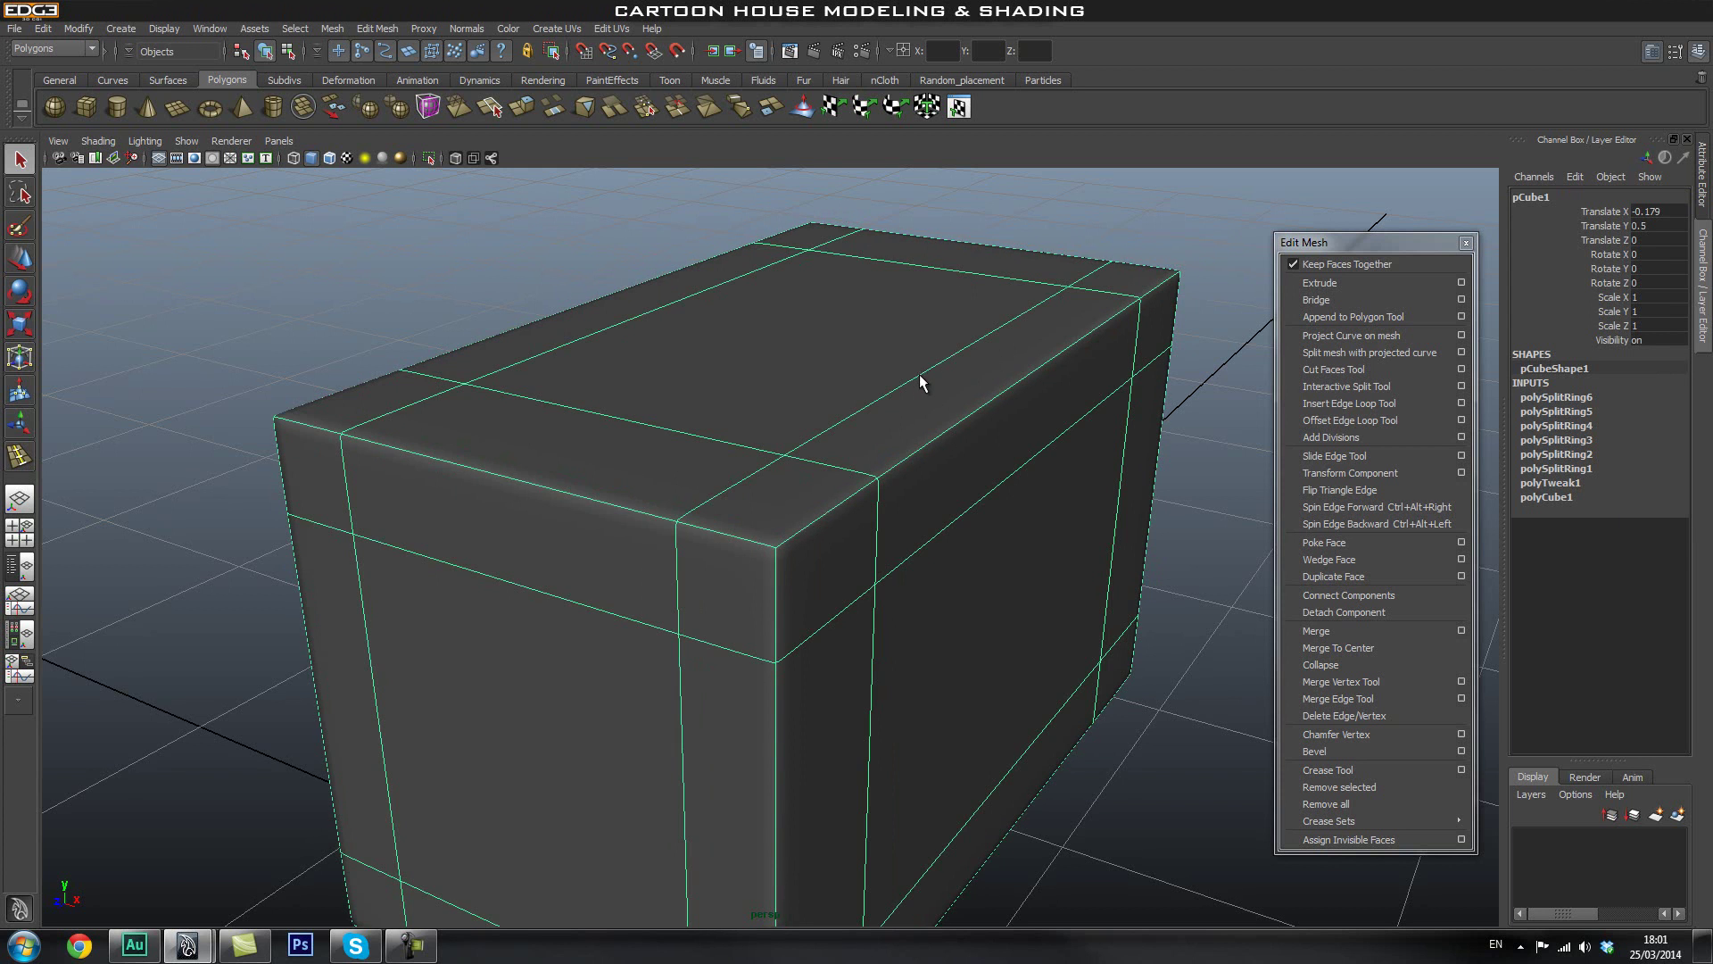
pyautogui.press('1')
pyautogui.press('3')
pyautogui.press('1')
pyautogui.keyDown('alt'); pyautogui.moveTo(1094, 446); pyautogui.dragTo(747, 474, button='right'); pyautogui.keyUp('alt')
pyautogui.moveTo(864, 498)
pyautogui.keyDown('alt'); pyautogui.mouseDown()
pyautogui.moveTo(830, 499)
pyautogui.moveTo(869, 503)
pyautogui.mouseUp(); pyautogui.keyUp('alt')
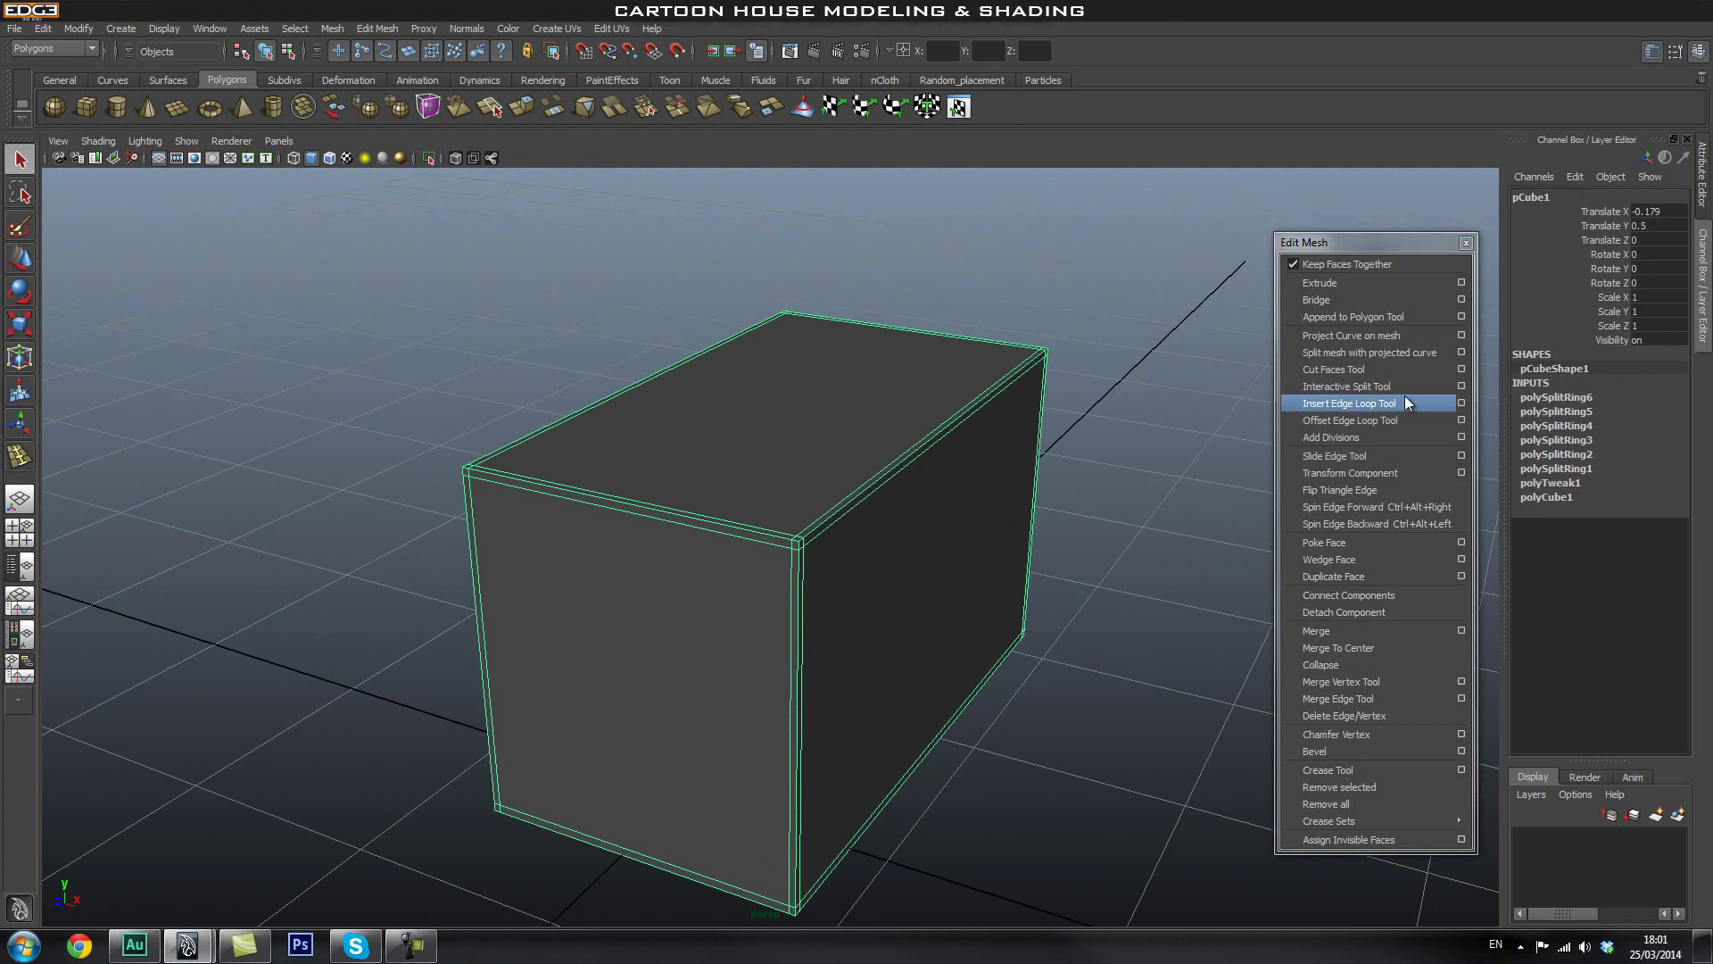
# Set the Insert Edge Loop Tool to multiple edge loops and insert 2 evenly spaced loops across the box's width.
pyautogui.click(1463, 404)
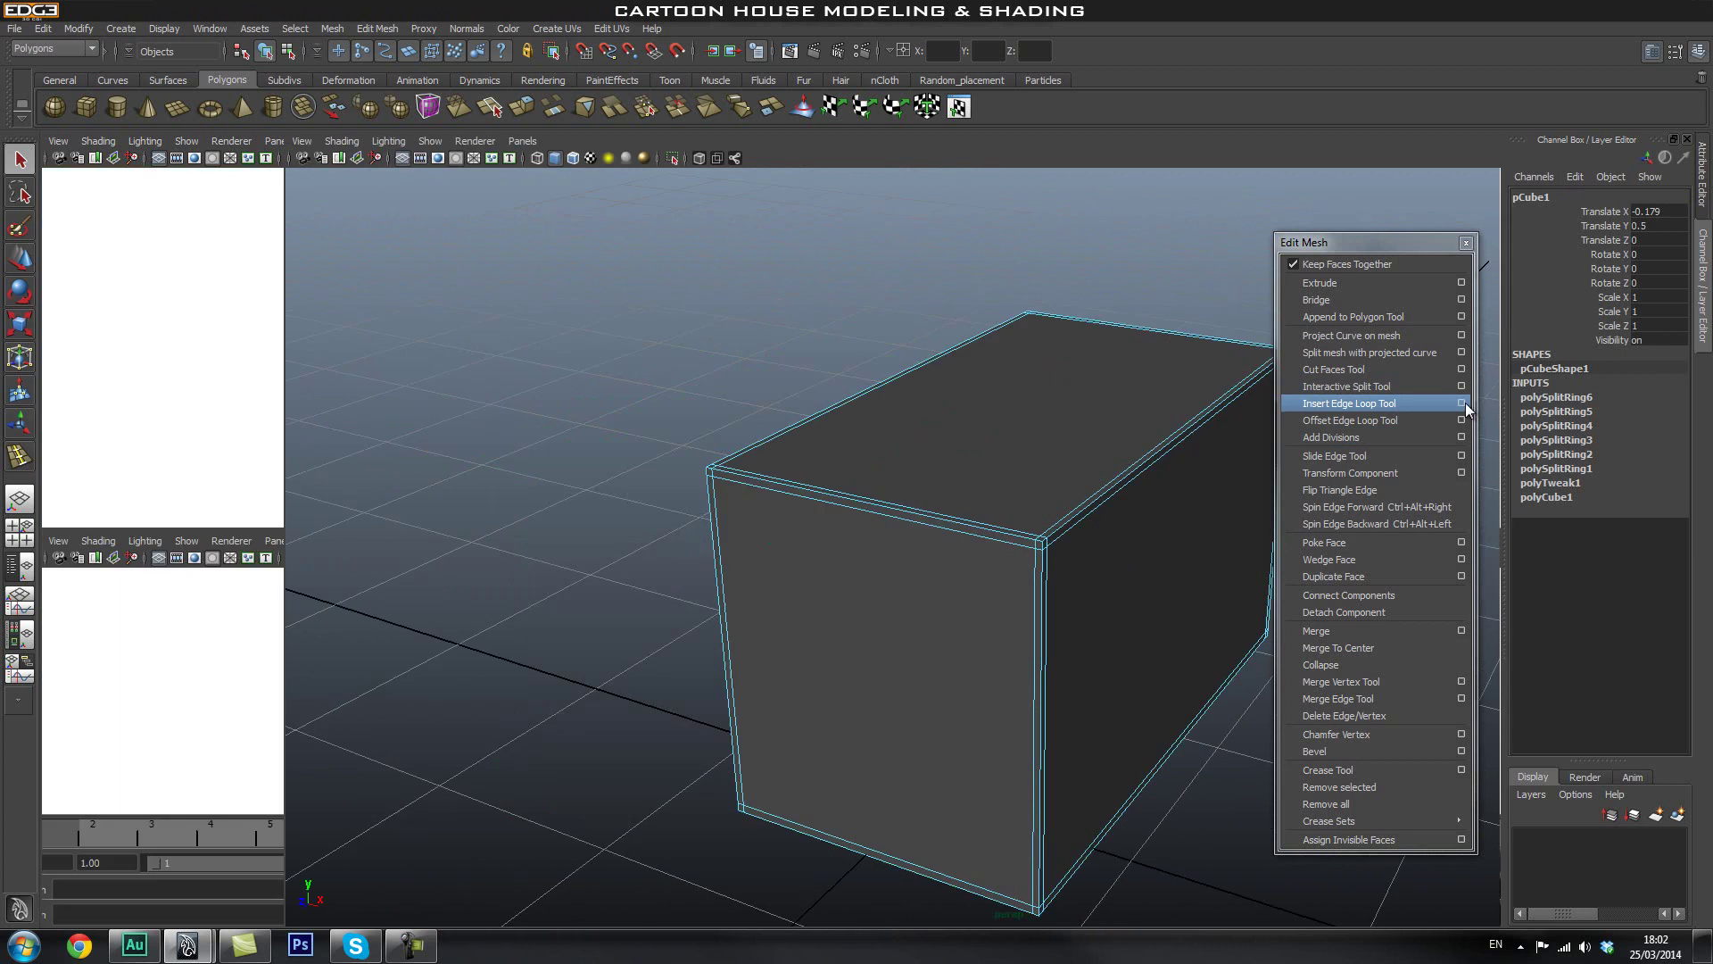
pyautogui.click(177, 287)
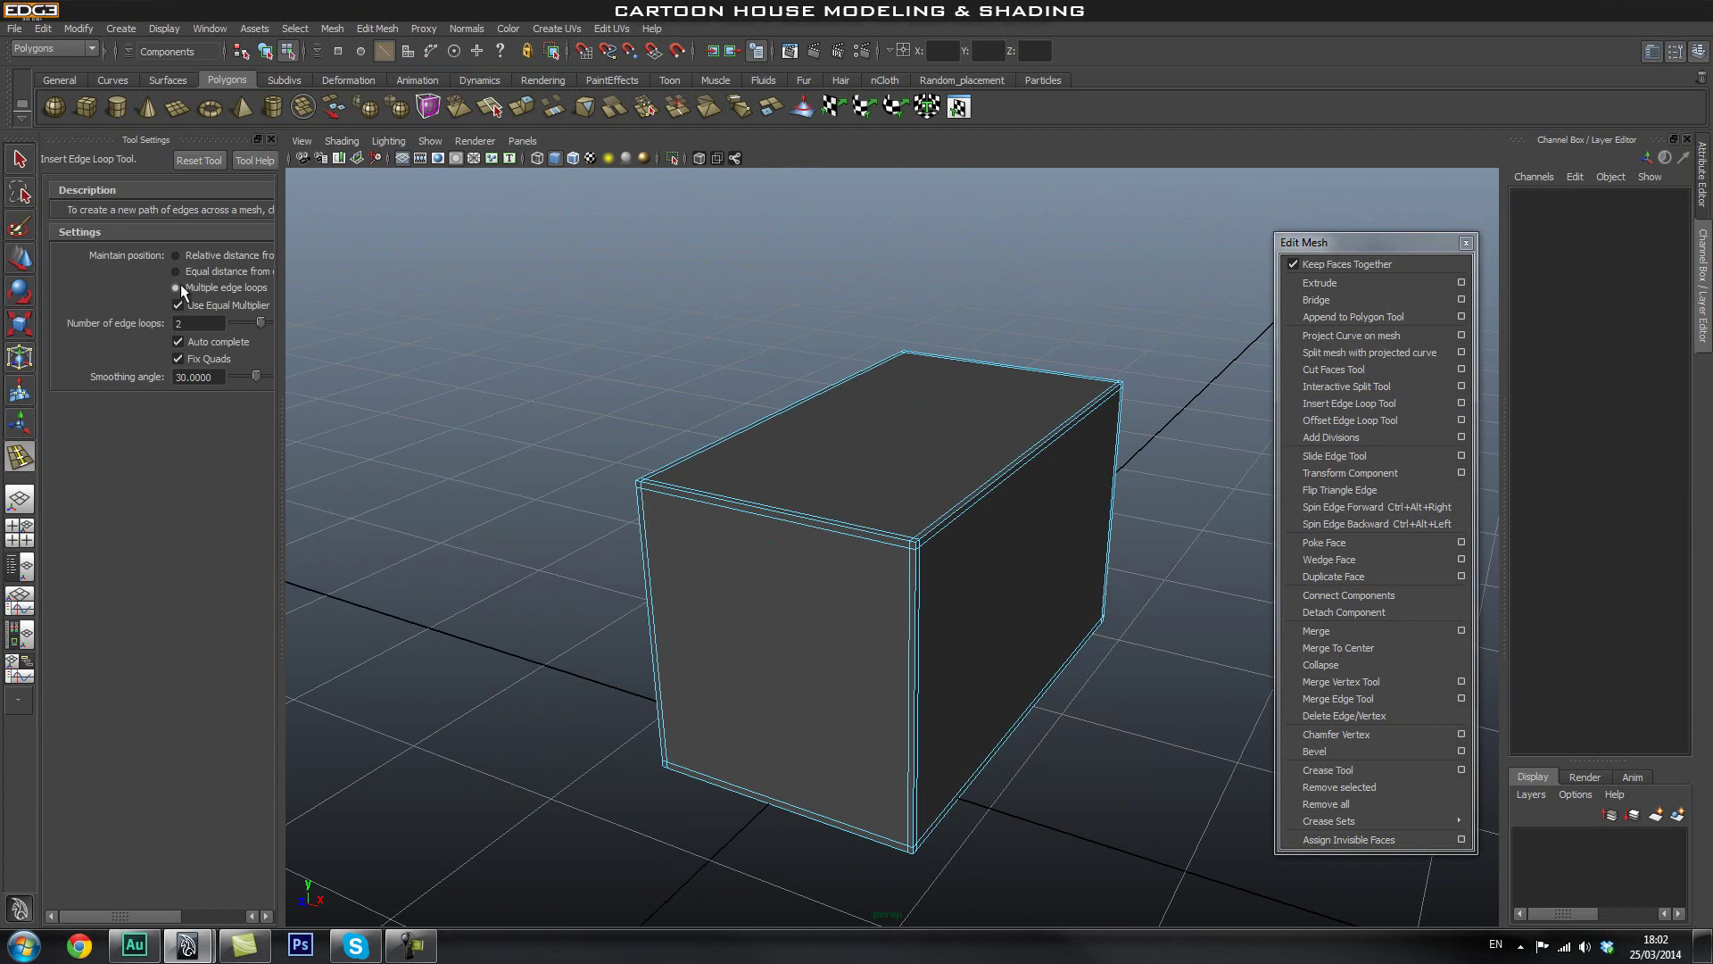
pyautogui.keyDown('alt'); pyautogui.moveTo(733, 388); pyautogui.dragTo(727, 401); pyautogui.keyUp('alt')
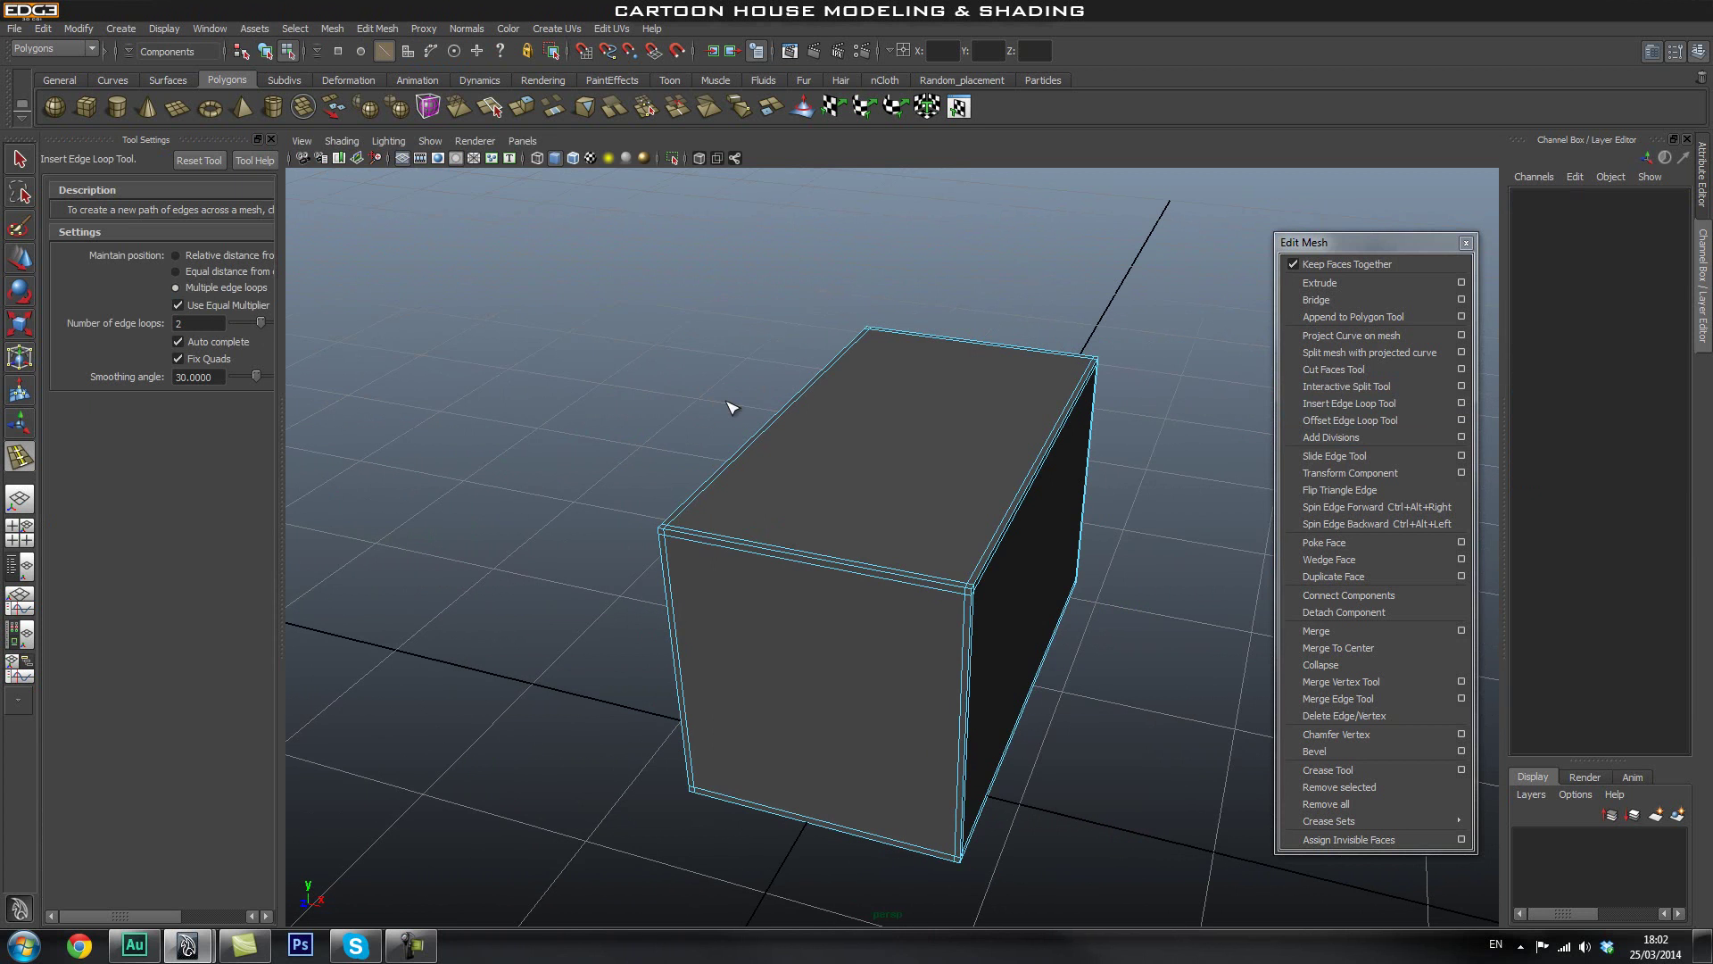
pyautogui.click(873, 581)
pyautogui.keyDown('alt'); pyautogui.moveTo(874, 580); pyautogui.dragTo(1054, 600); pyautogui.keyUp('alt')
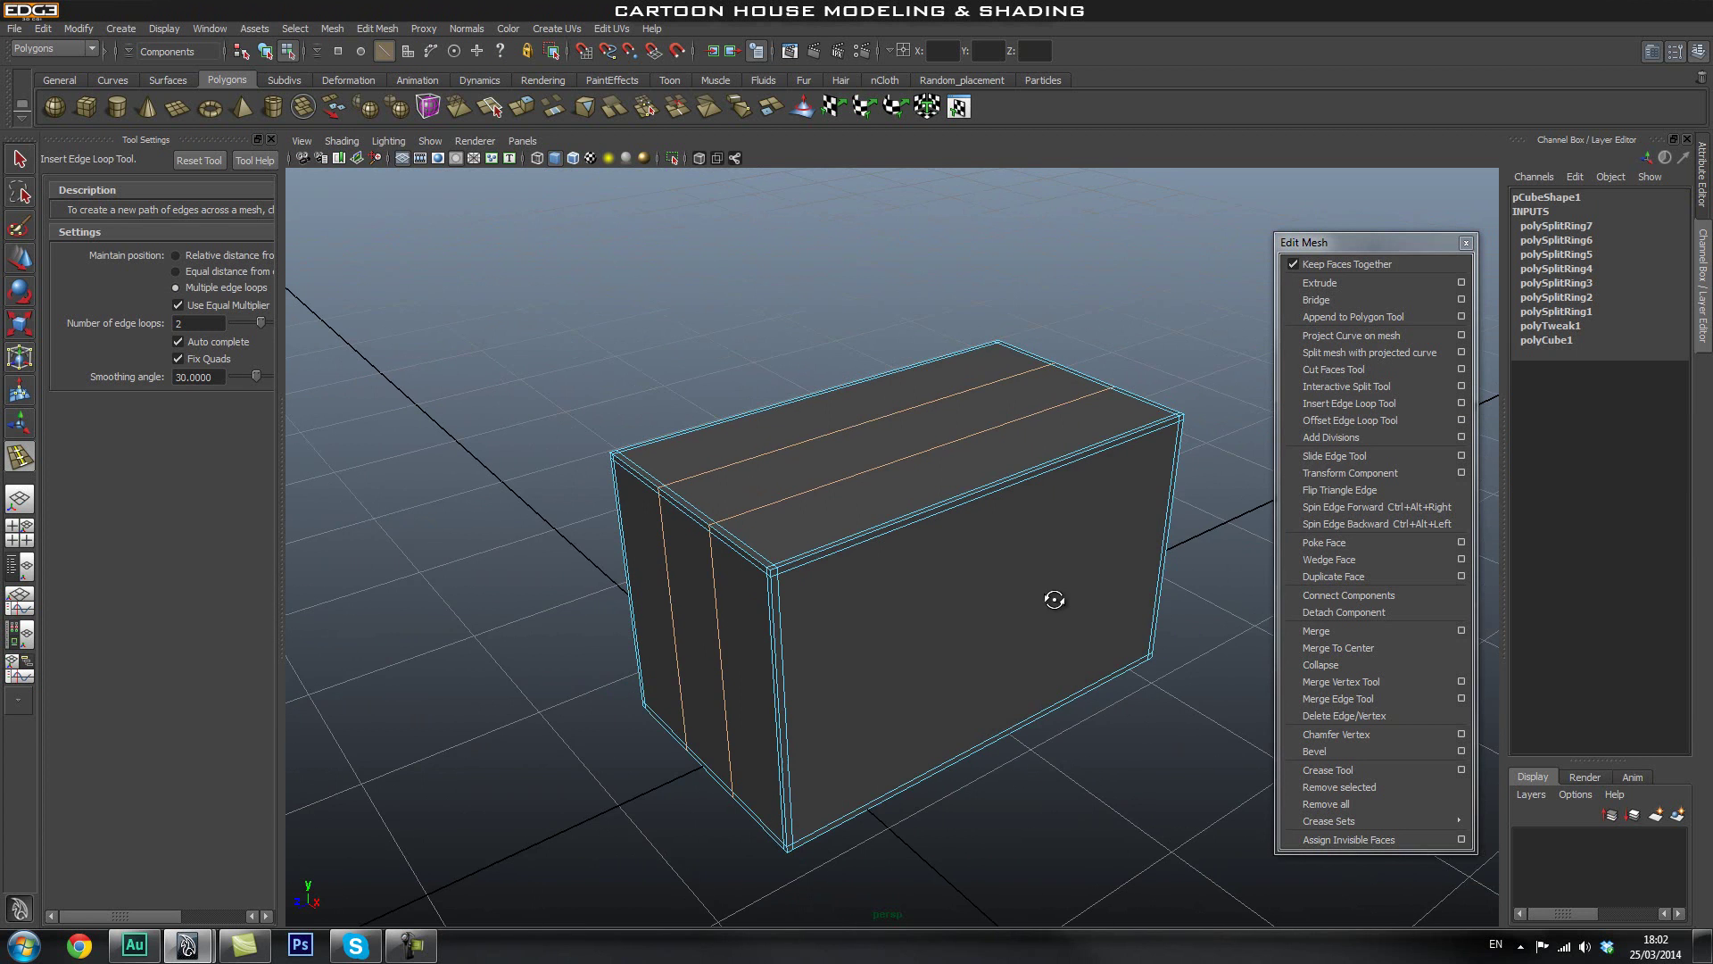
# Set the number of edge loops to 4, insert them evenly along the box's length, and close the tool settings.
pyautogui.write('4')
pyautogui.click(928, 515)
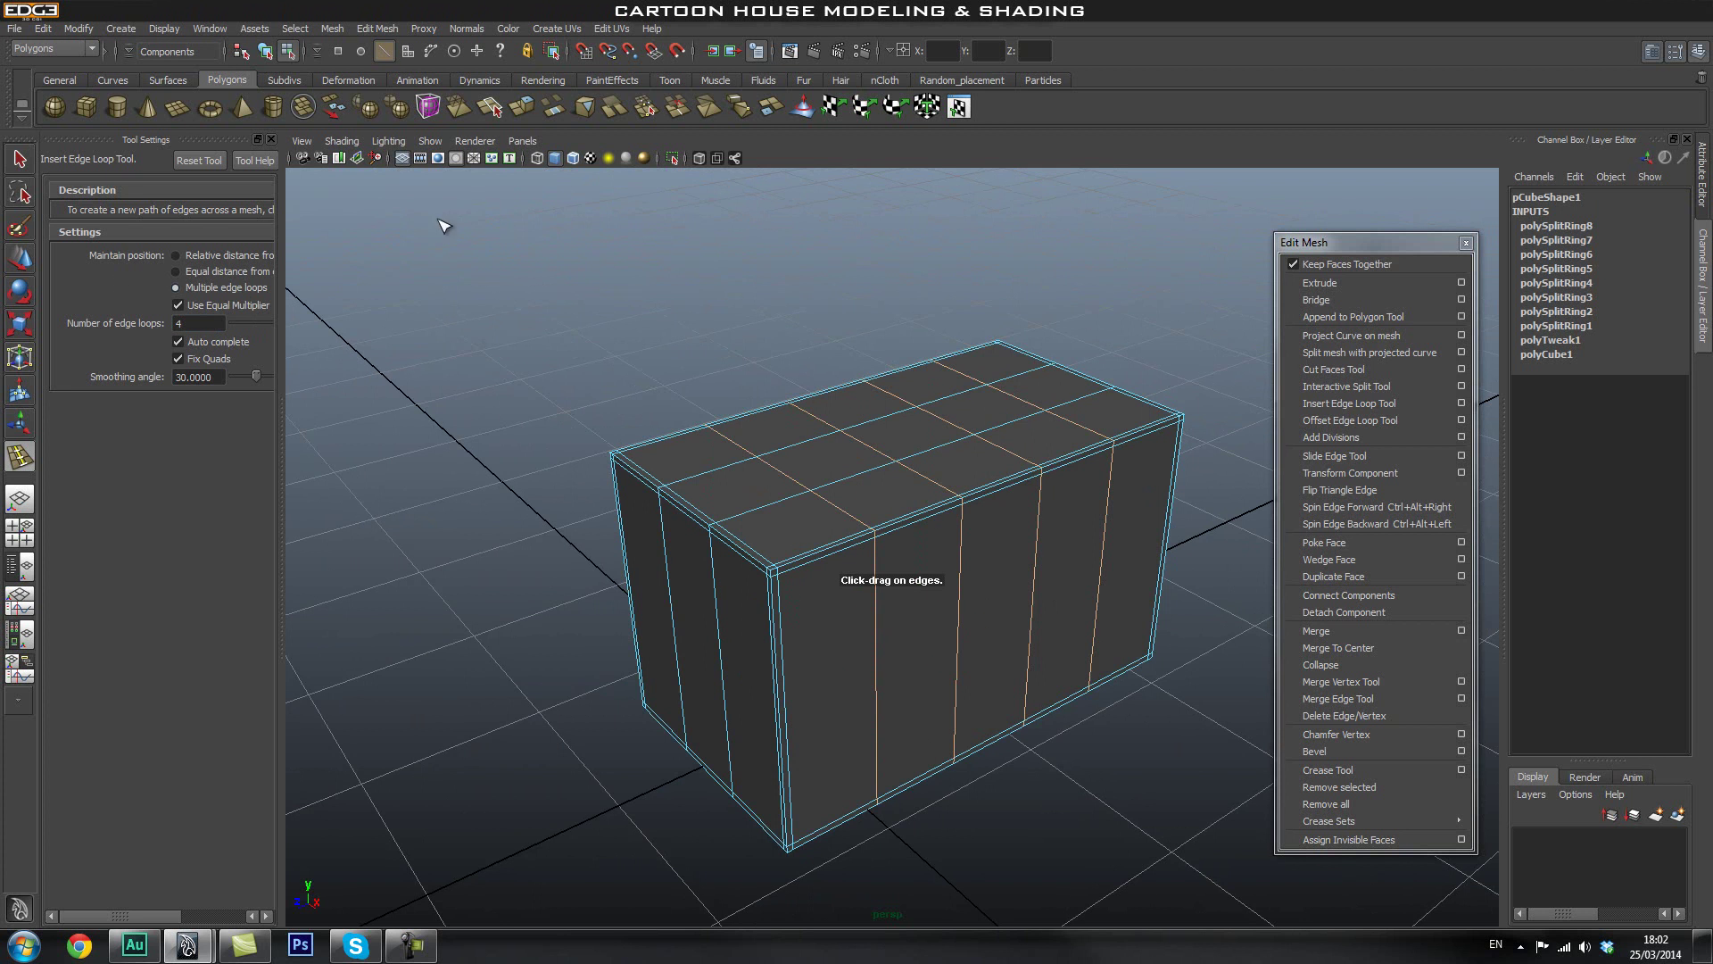
pyautogui.click(271, 138)
pyautogui.press('q')
# Compare the subdivided box with and without mesh smoothing, then examine its evenly spaced divisions from several angles.
pyautogui.keyDown('alt'); pyautogui.moveTo(772, 457); pyautogui.dragTo(822, 451); pyautogui.keyUp('alt')
pyautogui.keyDown('alt'); pyautogui.moveTo(821, 457); pyautogui.dragTo(972, 457, button='right'); pyautogui.keyUp('alt')
pyautogui.keyDown('alt'); pyautogui.moveTo(1179, 234); pyautogui.dragTo(880, 487, button='right'); pyautogui.keyUp('alt')
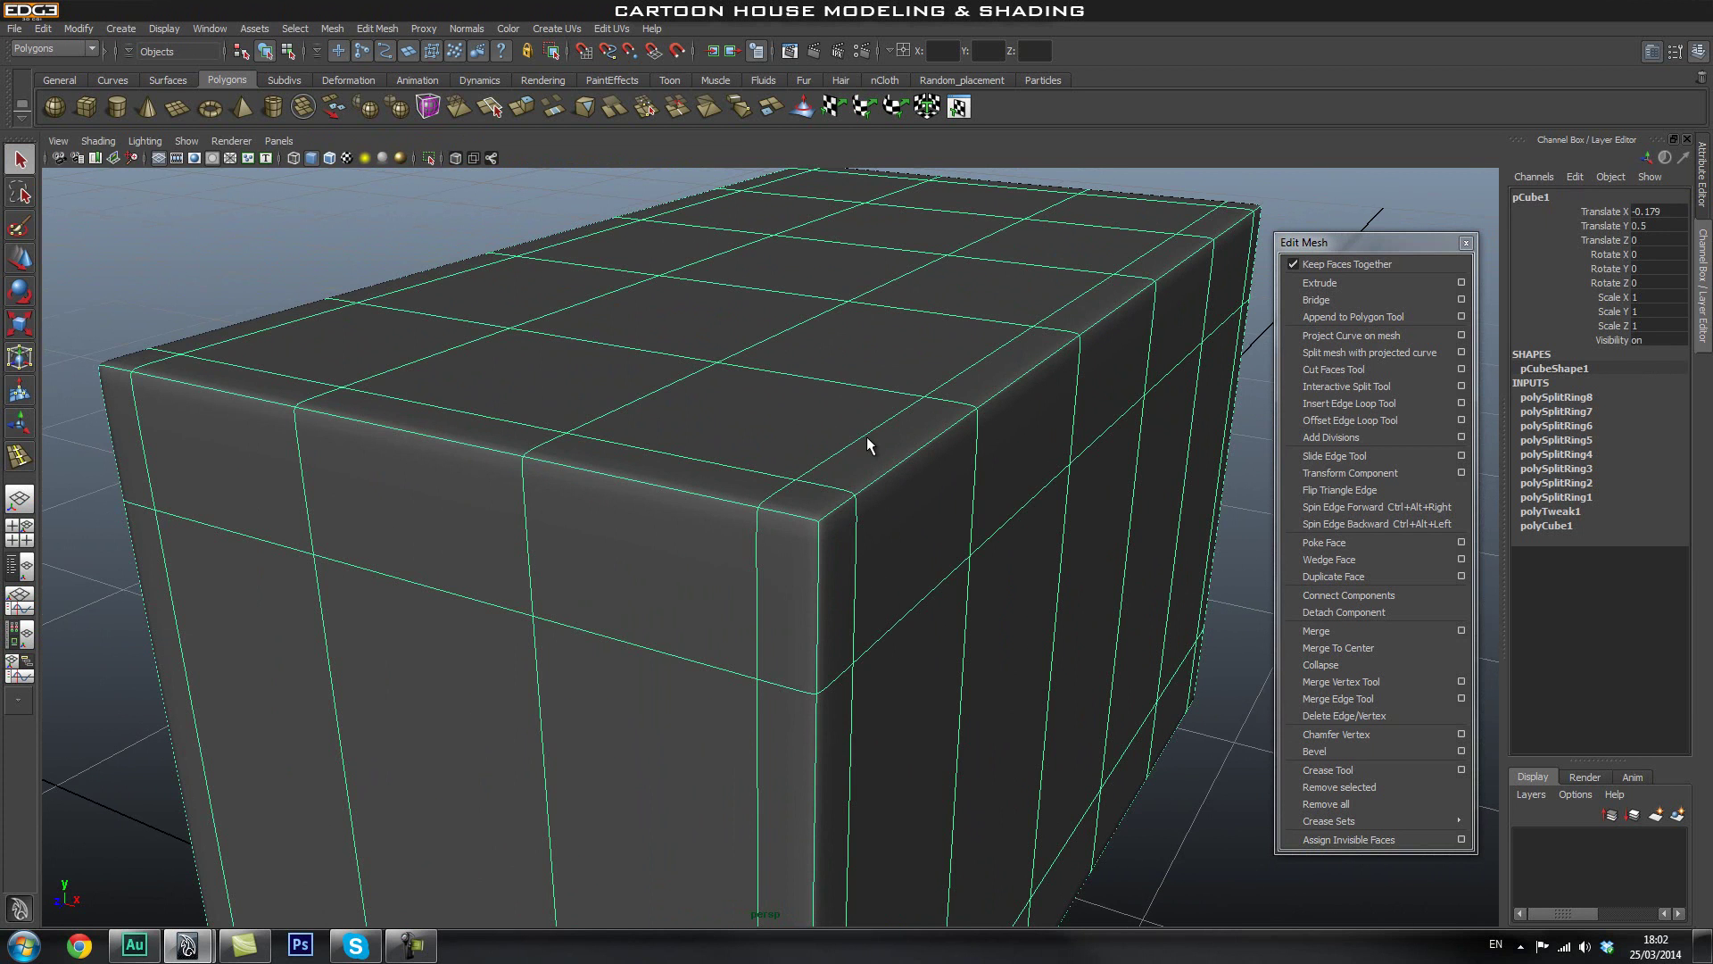
pyautogui.press('1')
pyautogui.press('3')
pyautogui.press('1')
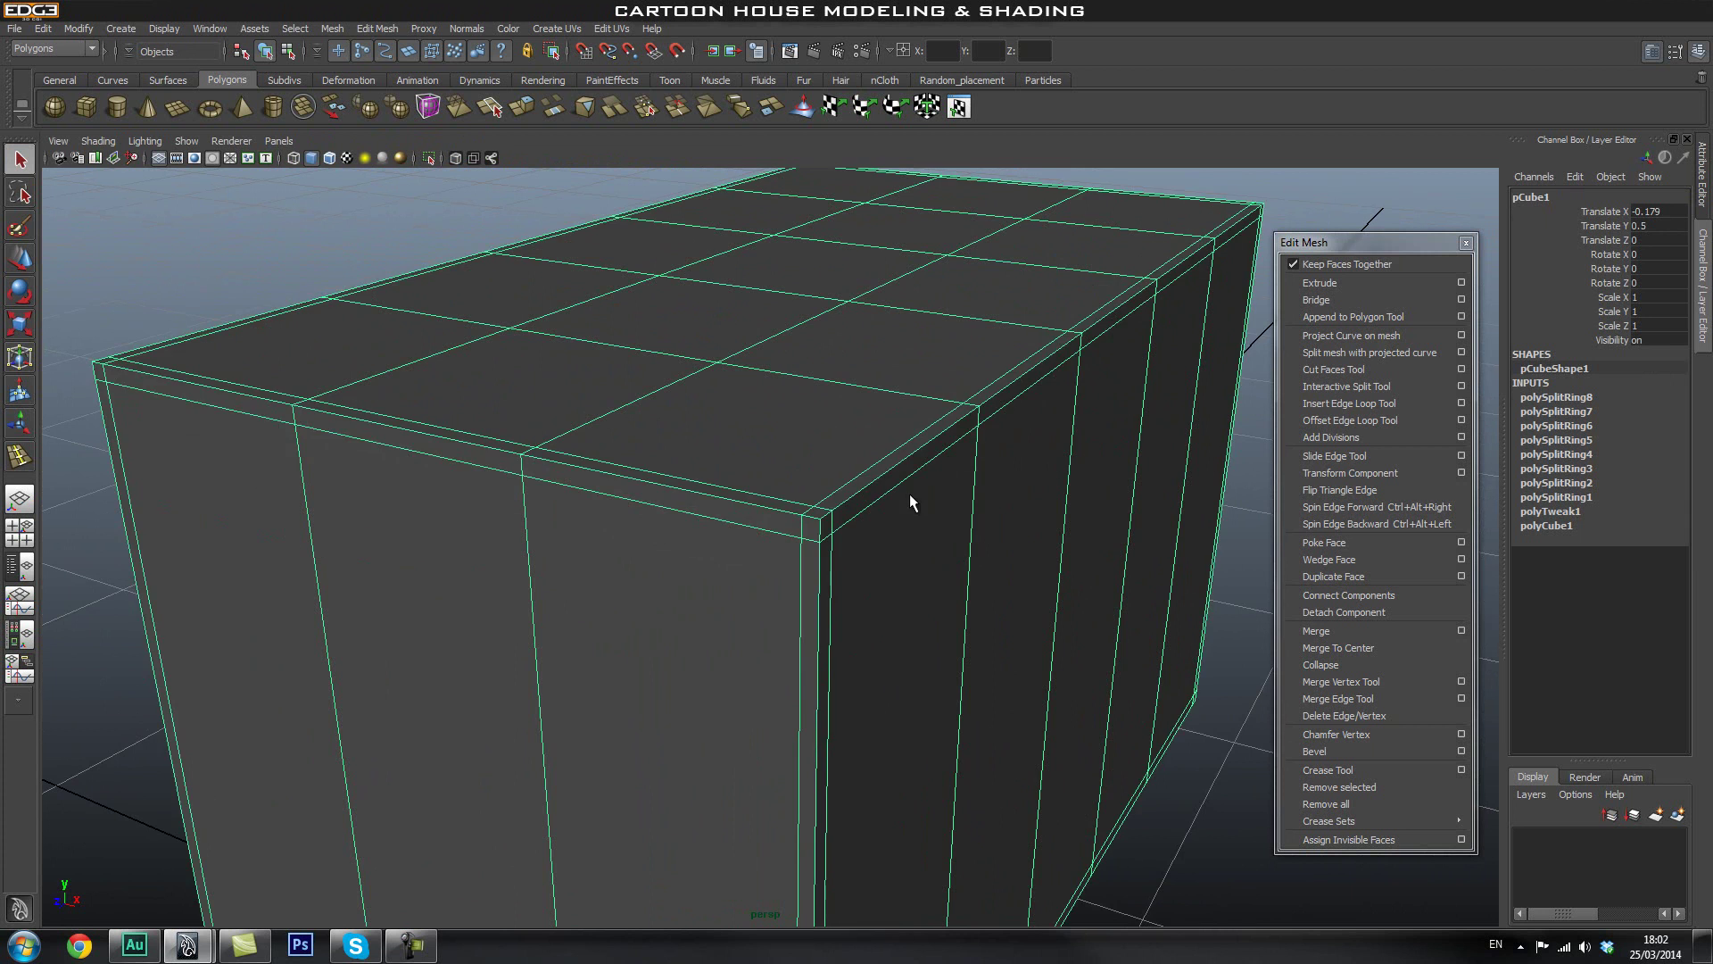
pyautogui.keyDown('alt'); pyautogui.moveTo(909, 495); pyautogui.dragTo(806, 577, button='right'); pyautogui.keyUp('alt')
pyautogui.keyDown('alt'); pyautogui.moveTo(785, 687); pyautogui.dragTo(766, 606); pyautogui.keyUp('alt')
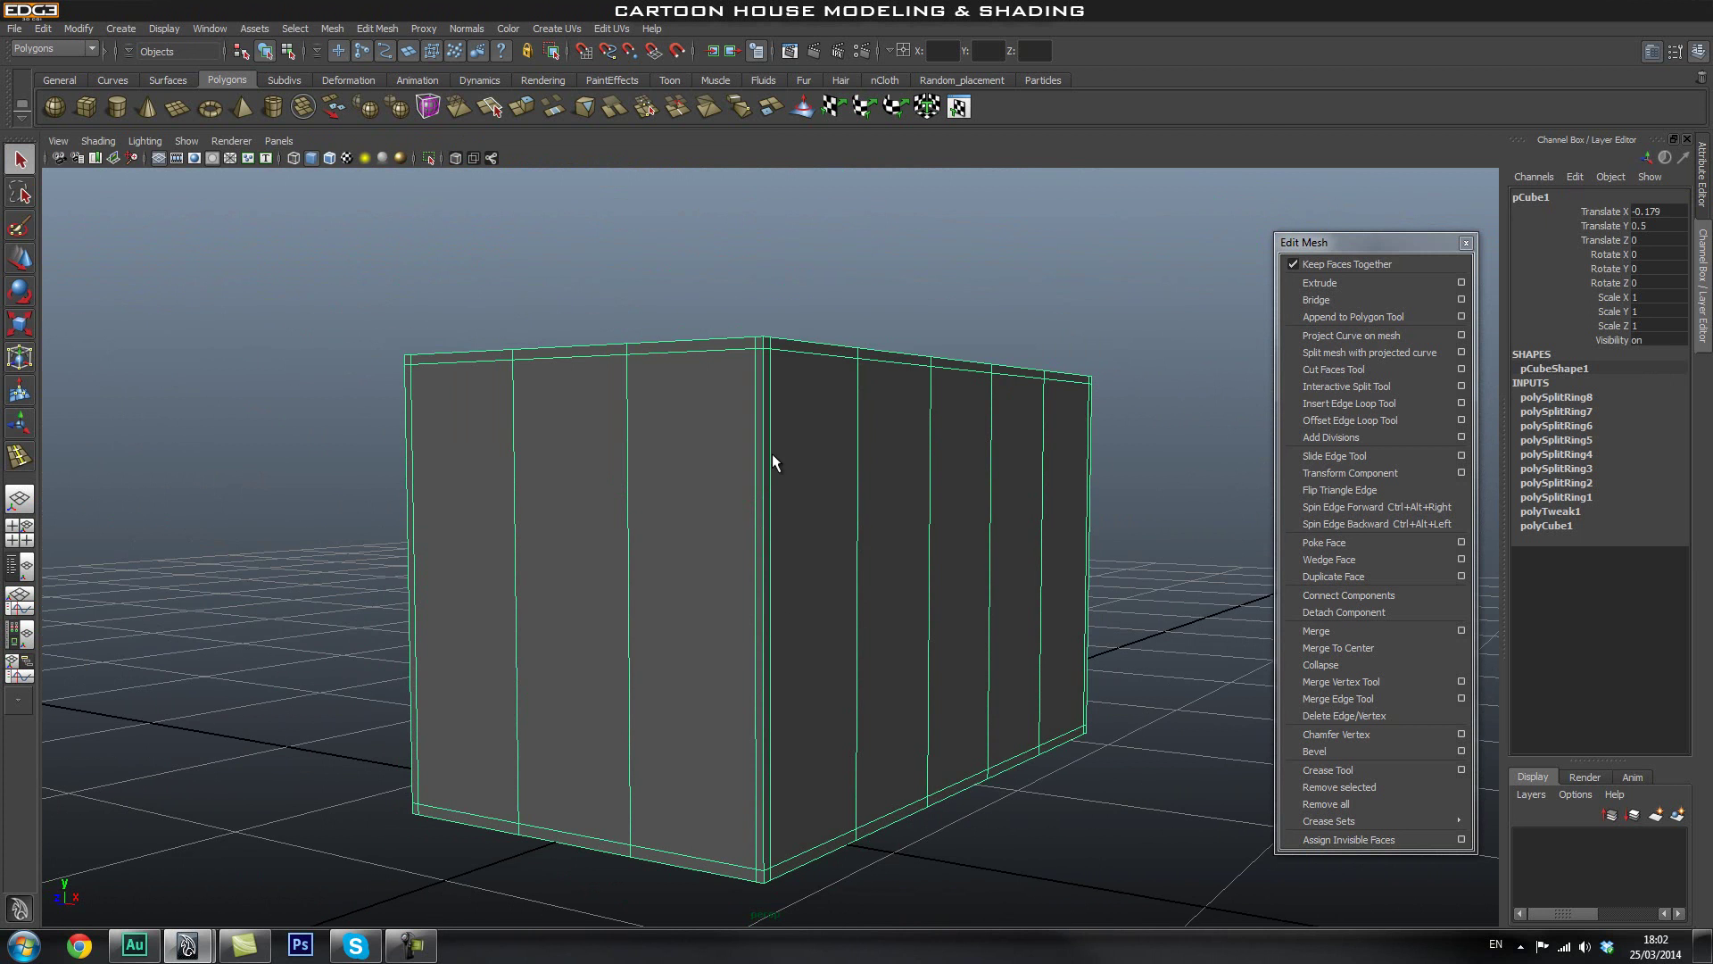
pyautogui.keyDown('alt'); pyautogui.moveTo(760, 700); pyautogui.dragTo(803, 557); pyautogui.keyUp('alt')
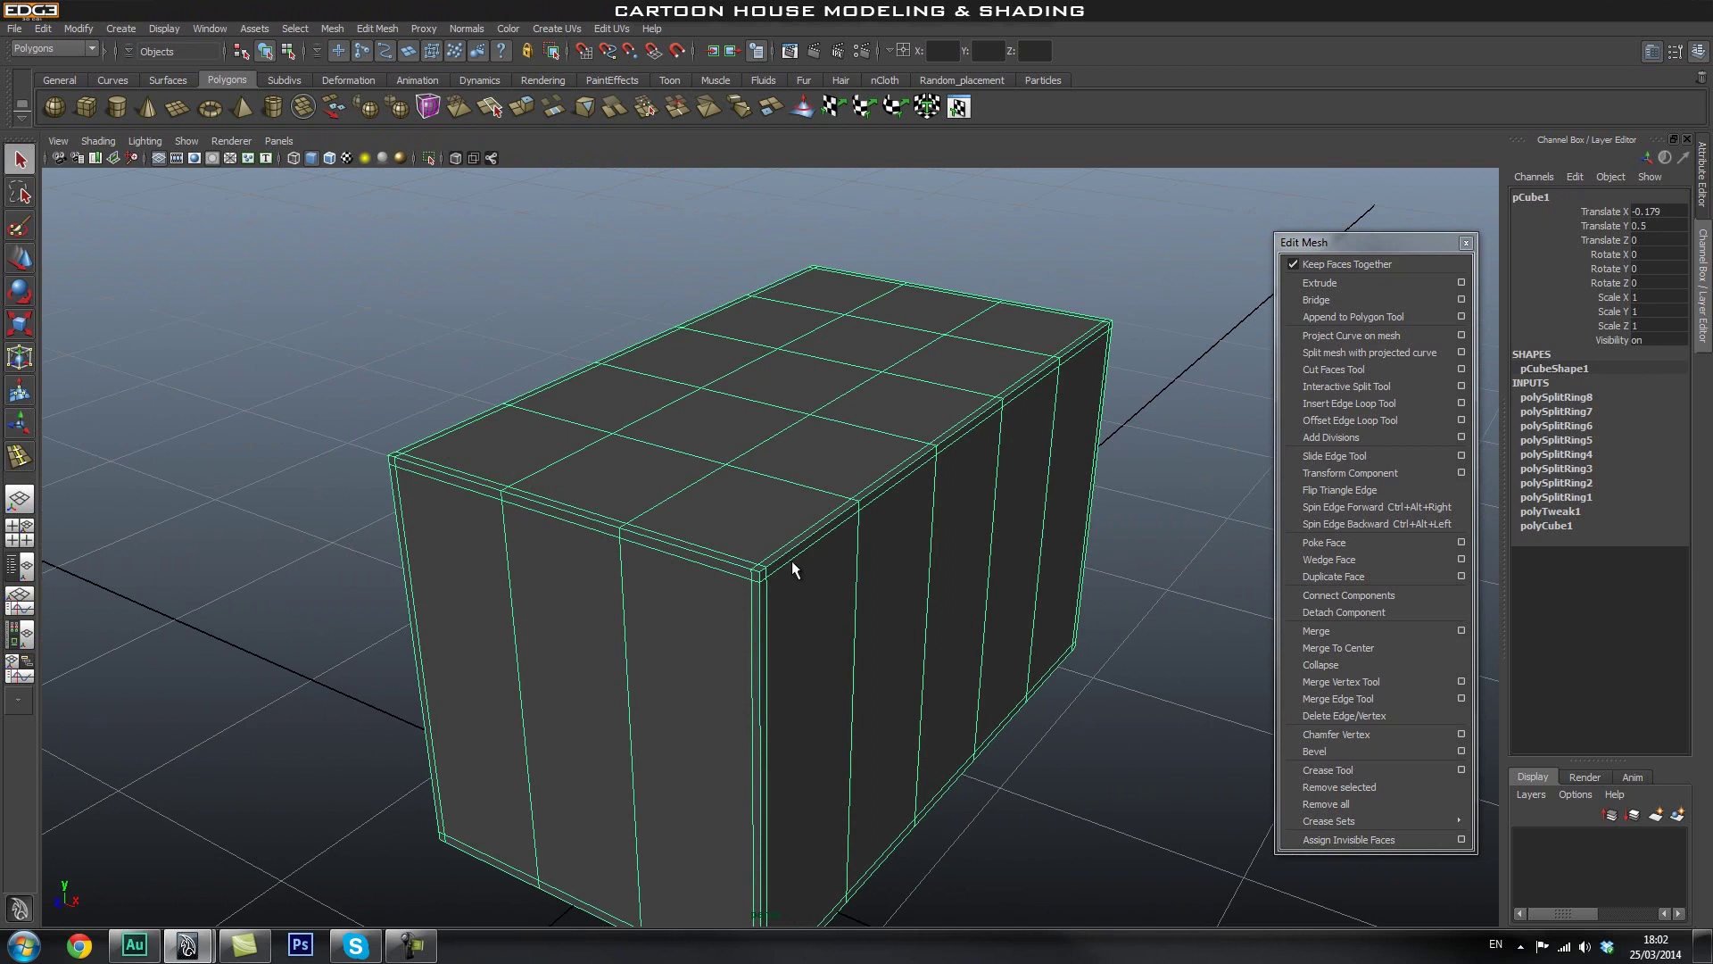
# Switch to edge mode and select the supporting edge loops that run beside the box's corner edges.
pyautogui.keyDown('alt'); pyautogui.moveTo(841, 698); pyautogui.dragTo(849, 600); pyautogui.keyUp('alt')
pyautogui.keyDown('alt'); pyautogui.moveTo(849, 601); pyautogui.dragTo(991, 625, button='right'); pyautogui.keyUp('alt')
pyautogui.keyDown('alt'); pyautogui.moveTo(815, 570); pyautogui.dragTo(814, 594, button='middle'); pyautogui.keyUp('alt')
pyautogui.moveTo(683, 591); pyautogui.dragTo(670, 507, button='right')
pyautogui.doubleClick(669, 514)
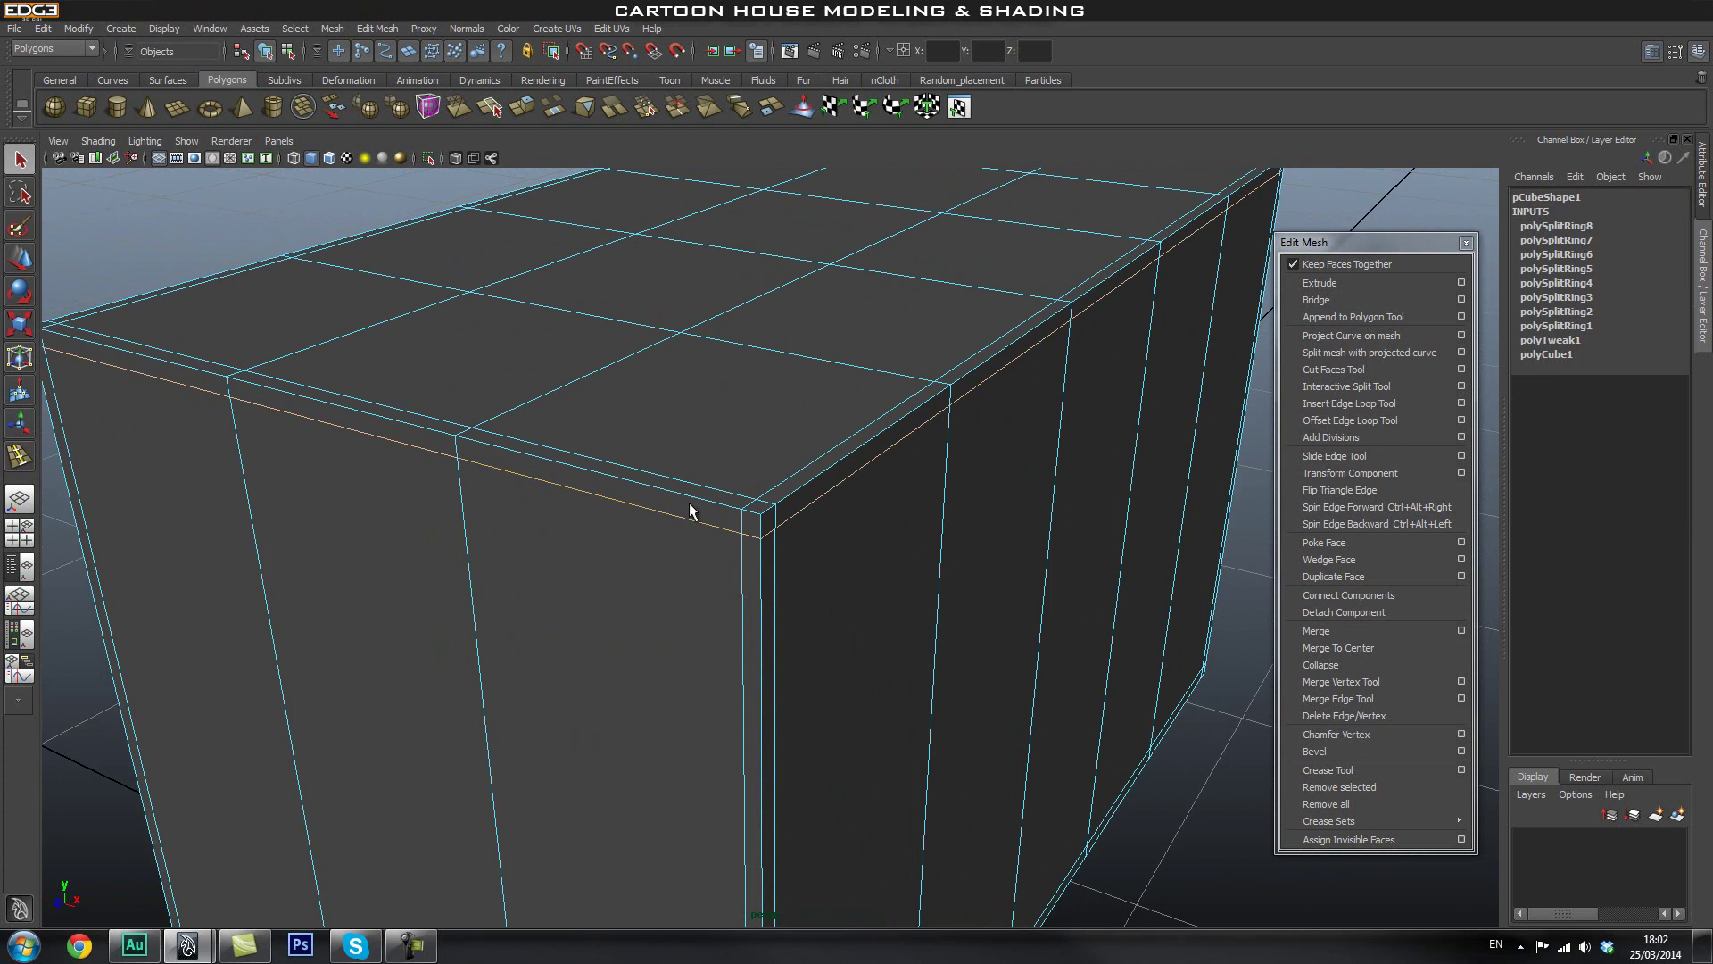
pyautogui.keyDown('shift'); pyautogui.doubleClick(784, 487); pyautogui.keyUp('shift')
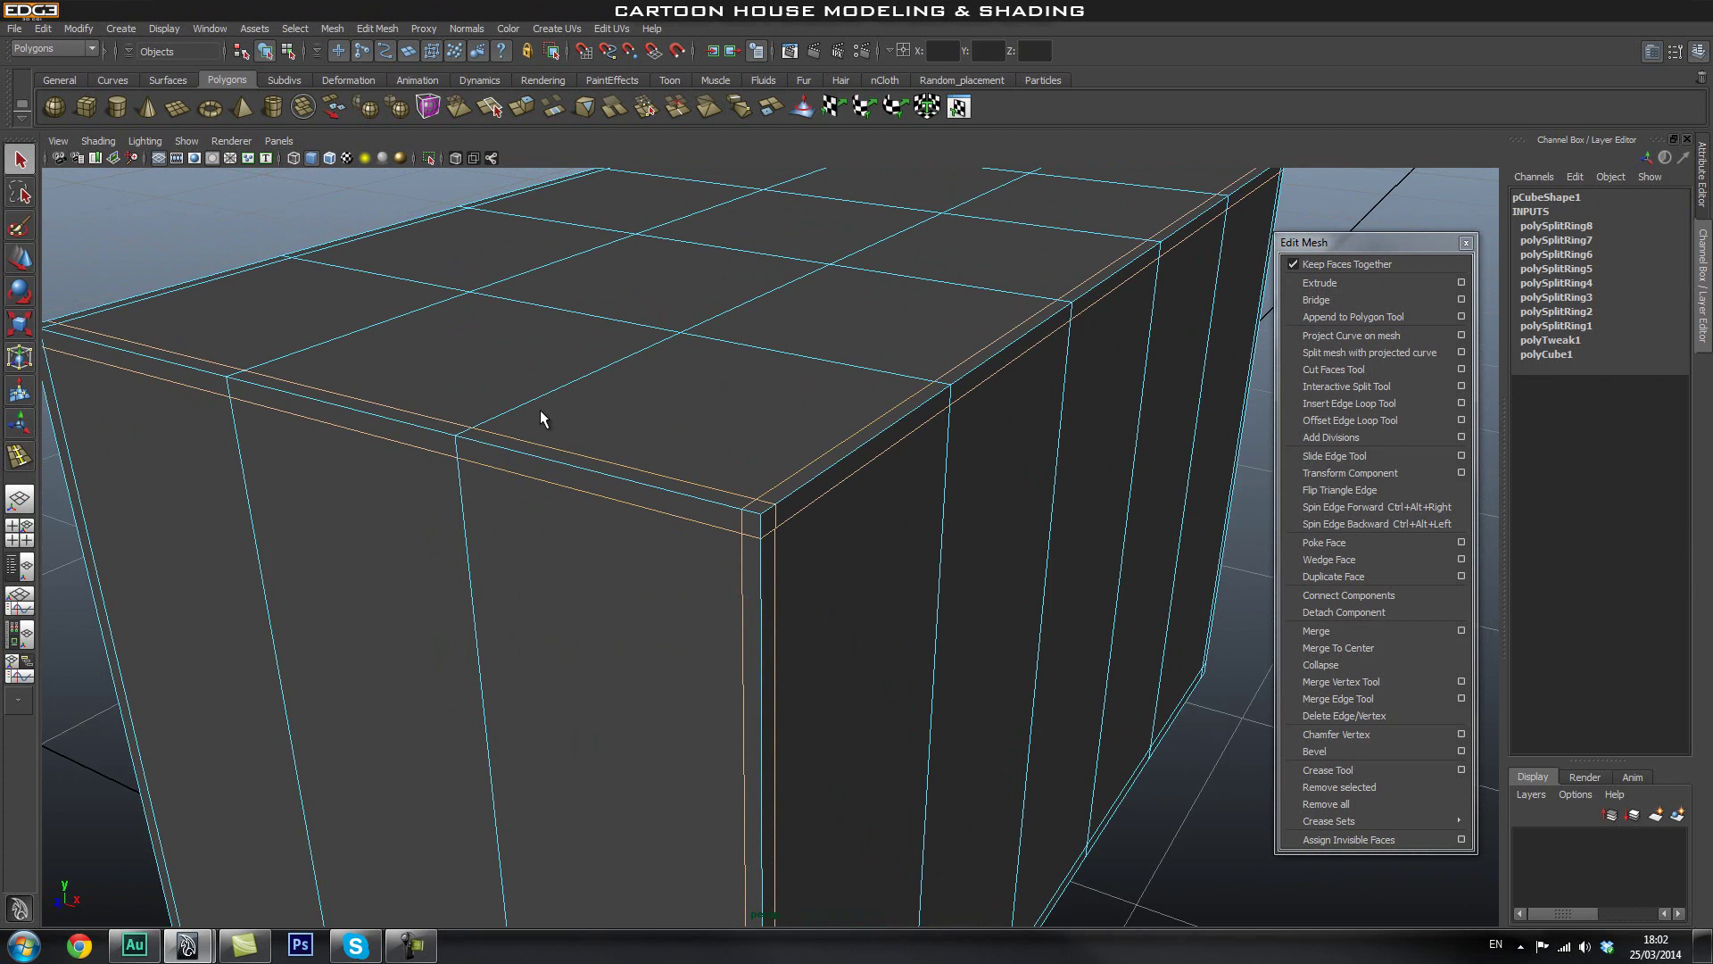
# Undo the loop selection and the evenly spaced edge loops, keeping only the supporting loops near the box's edges.
pyautogui.hotkey('ctrl', 'z')
pyautogui.hotkey('ctrl', 'z')
pyautogui.hotkey('ctrl', 'z')
pyautogui.hotkey('ctrl', 'z')
pyautogui.hotkey('ctrl', 'z')
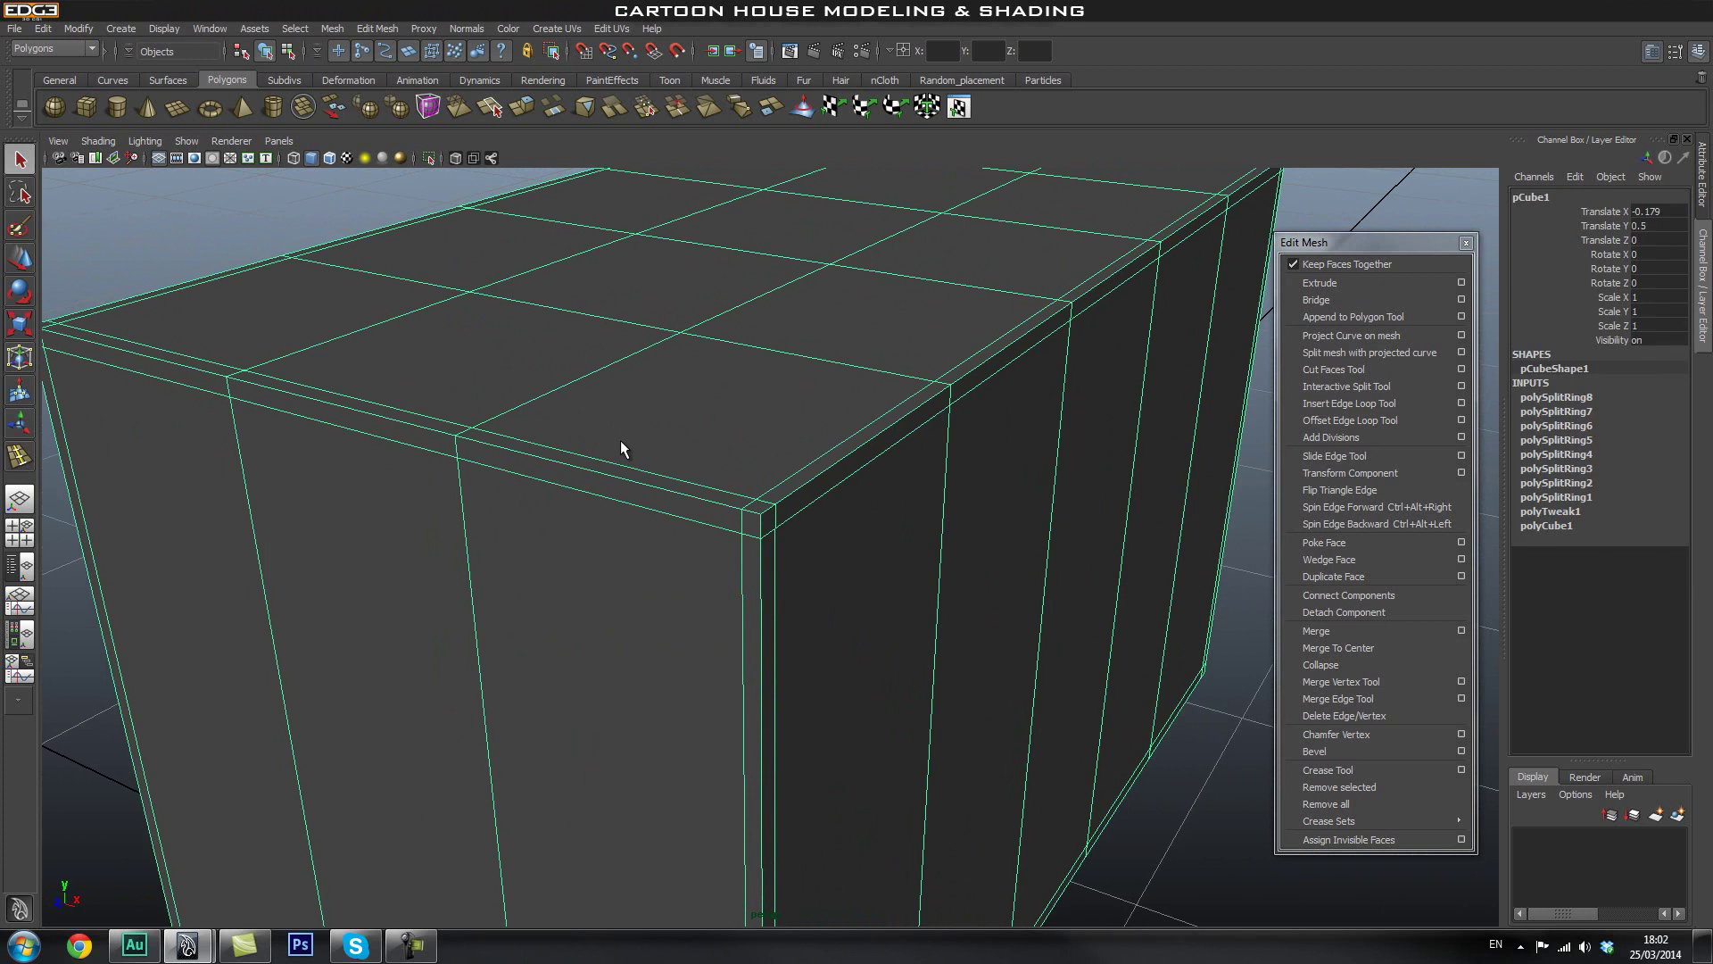
pyautogui.hotkey('ctrl', 'z')
pyautogui.hotkey('ctrl', 'z')
pyautogui.hotkey('ctrl', 'z')
pyautogui.hotkey('ctrl', 'z')
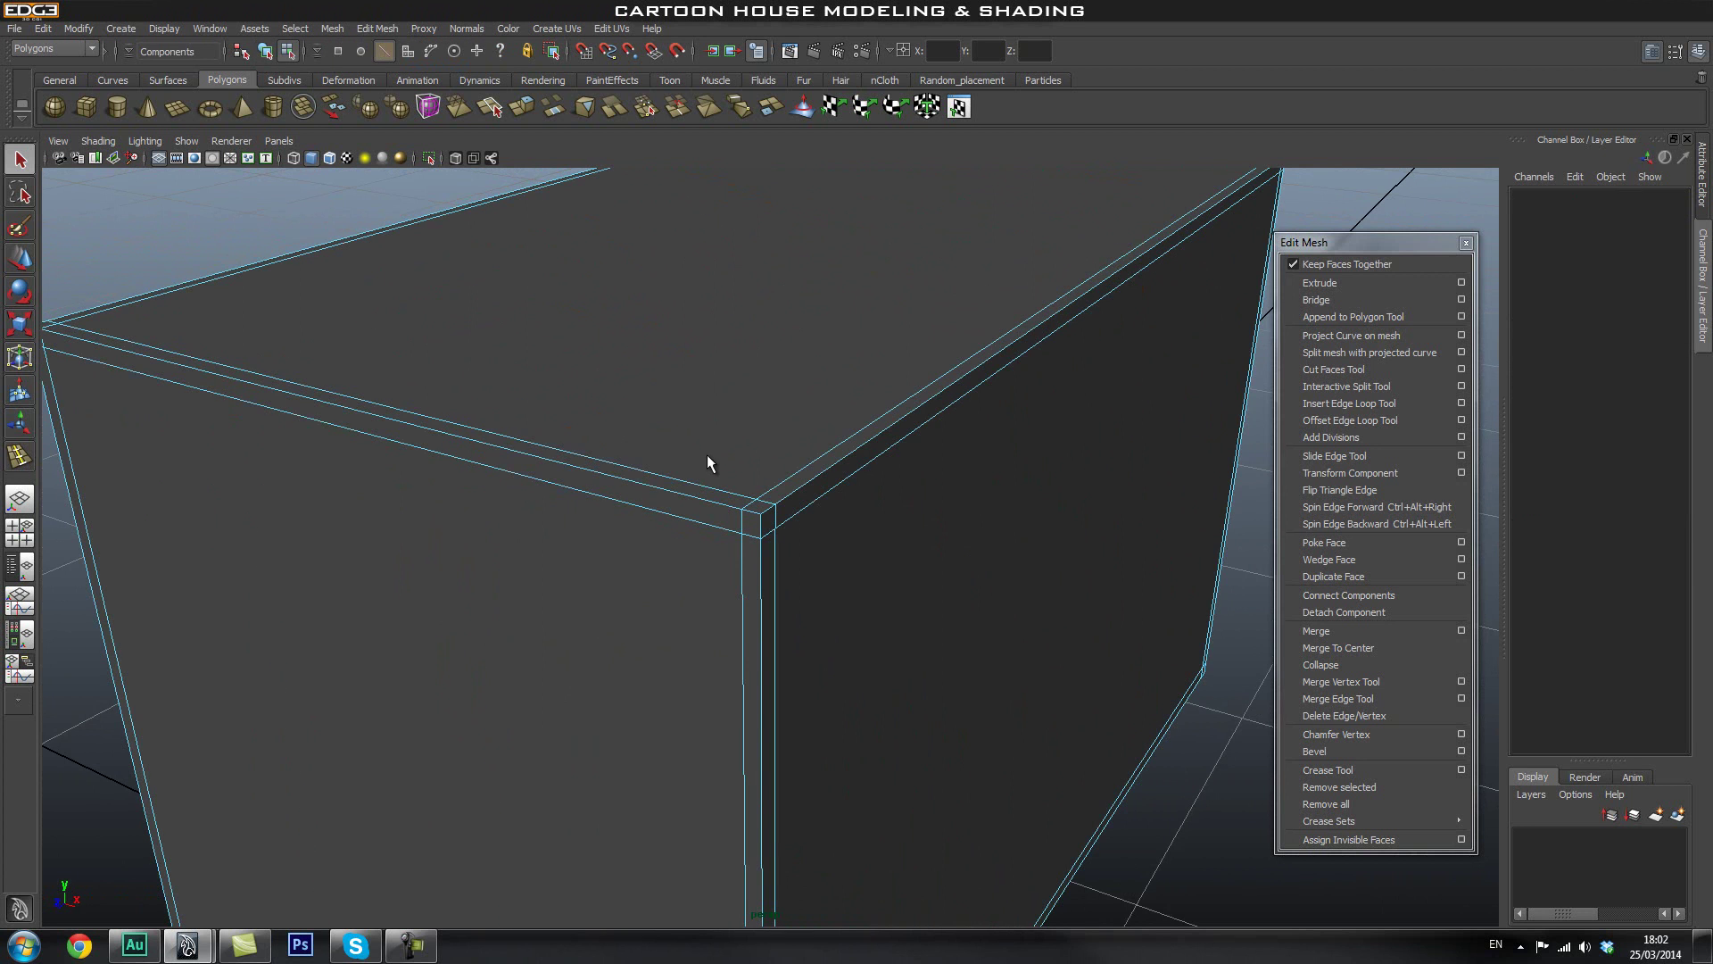
pyautogui.click(721, 462)
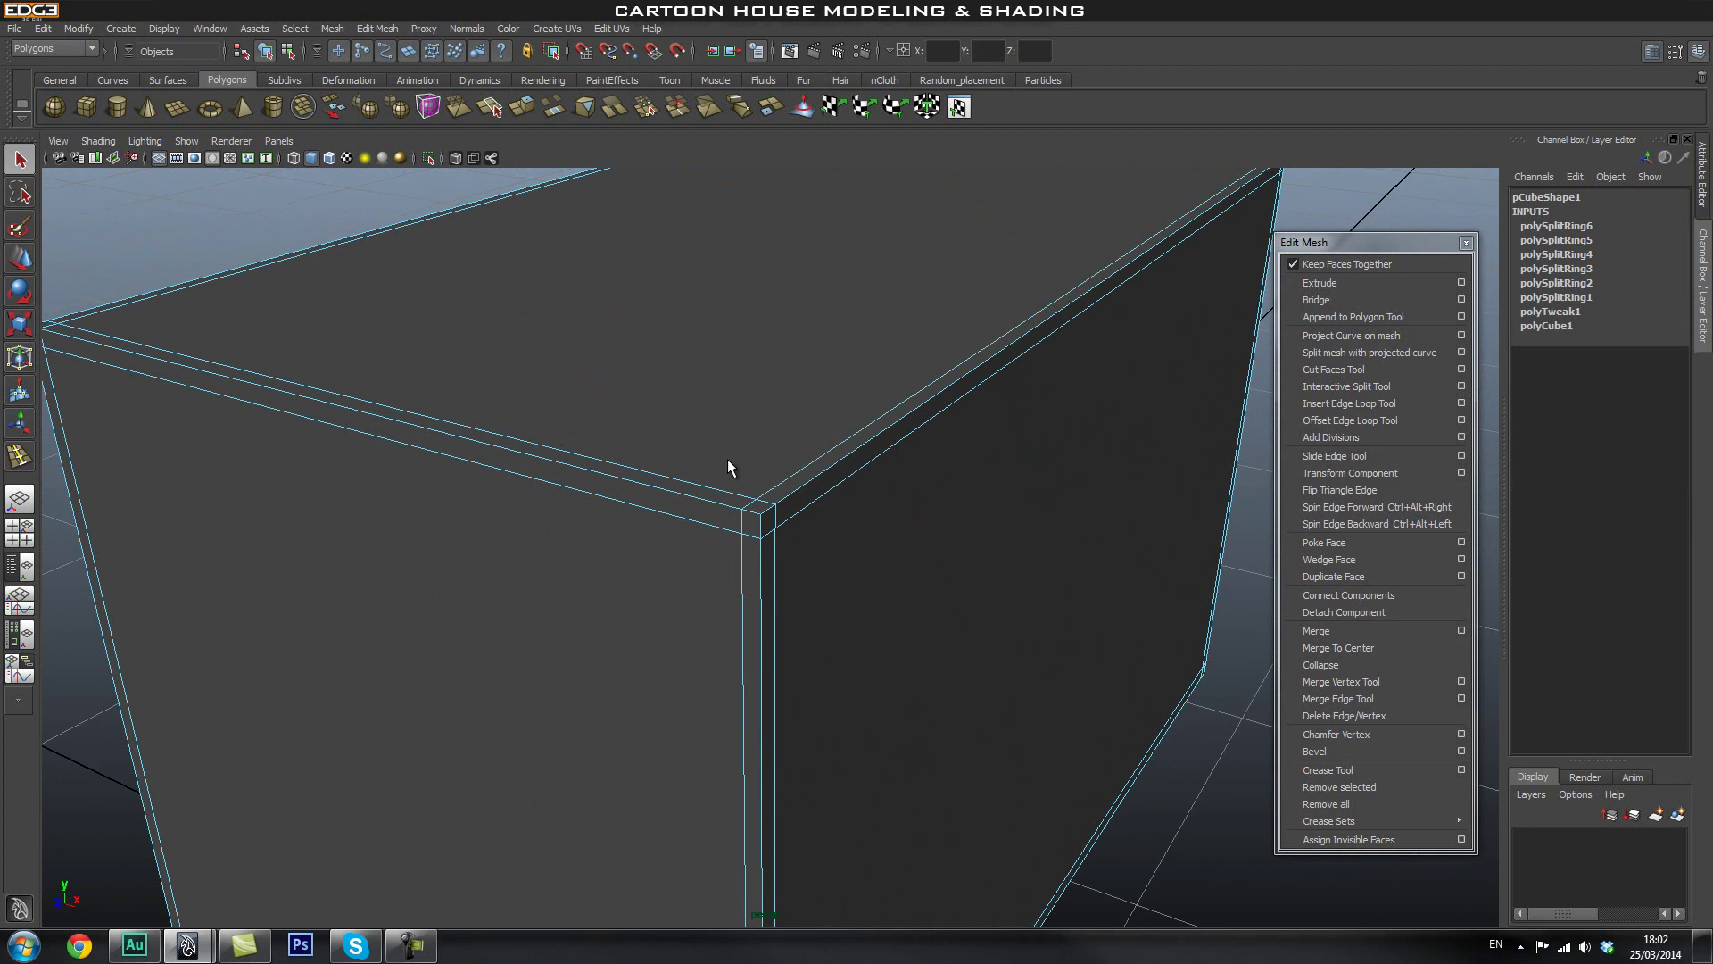
pyautogui.hotkey('ctrl', 'z')
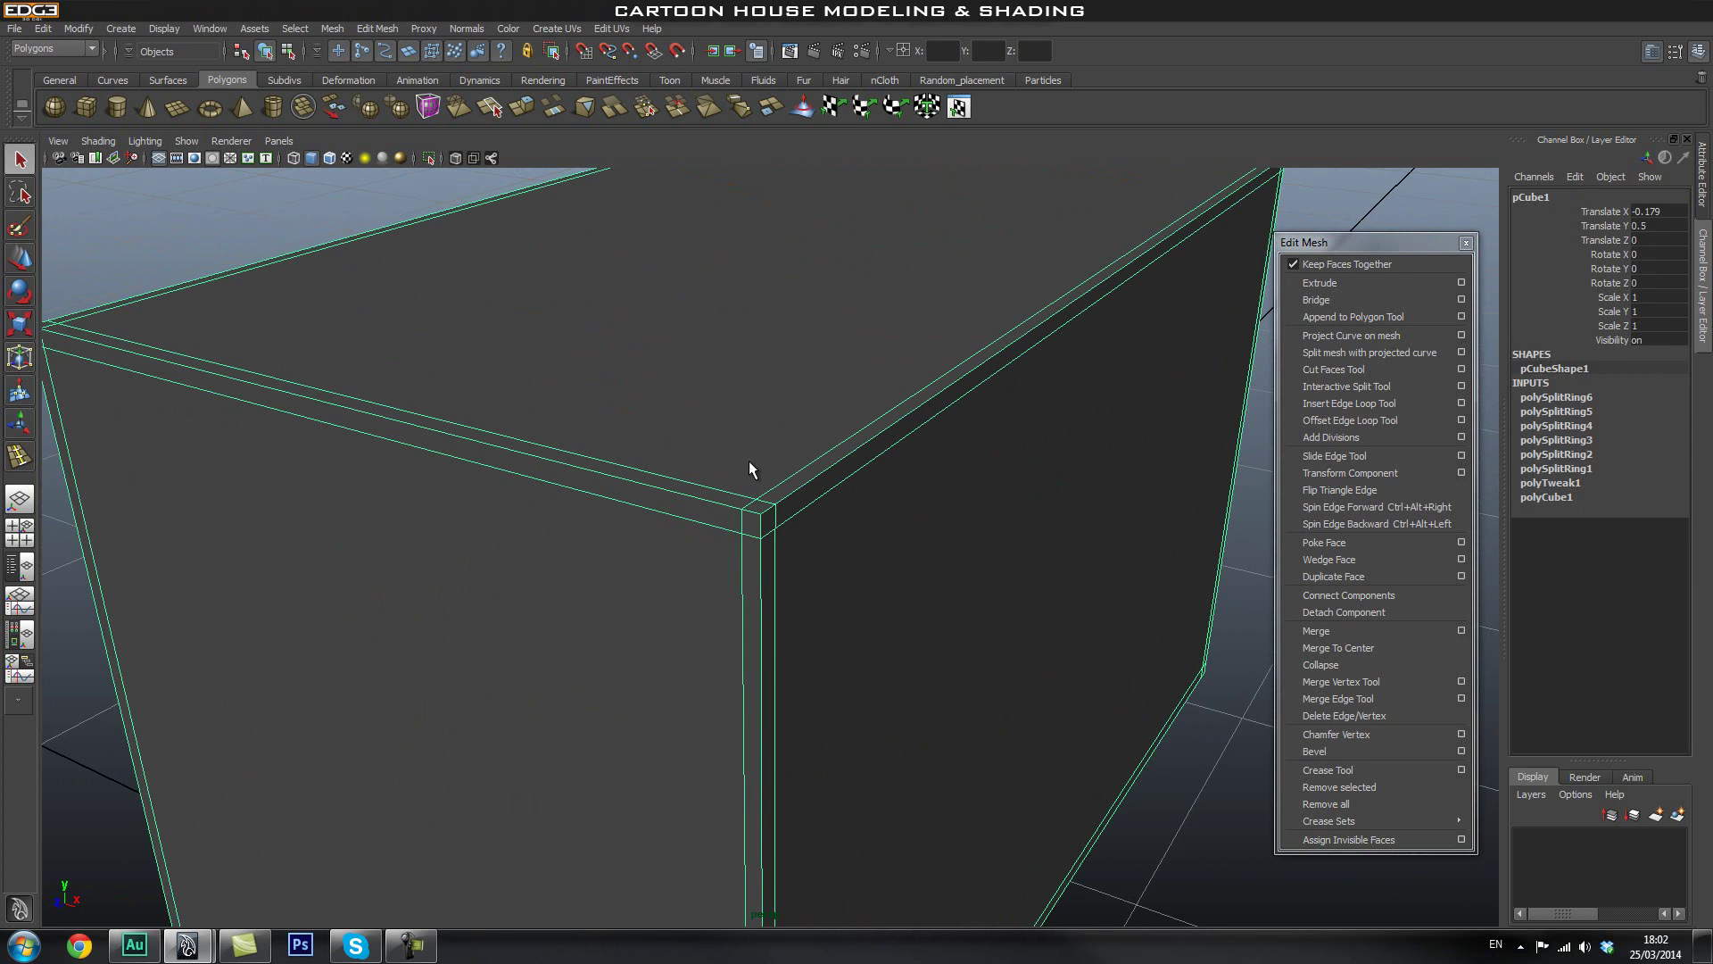
# Select all the supporting edge loops bordering the box's edges in edge mode and delete them.
pyautogui.keyDown('alt'); pyautogui.moveTo(752, 460); pyautogui.dragTo(761, 420, button='right'); pyautogui.keyUp('alt')
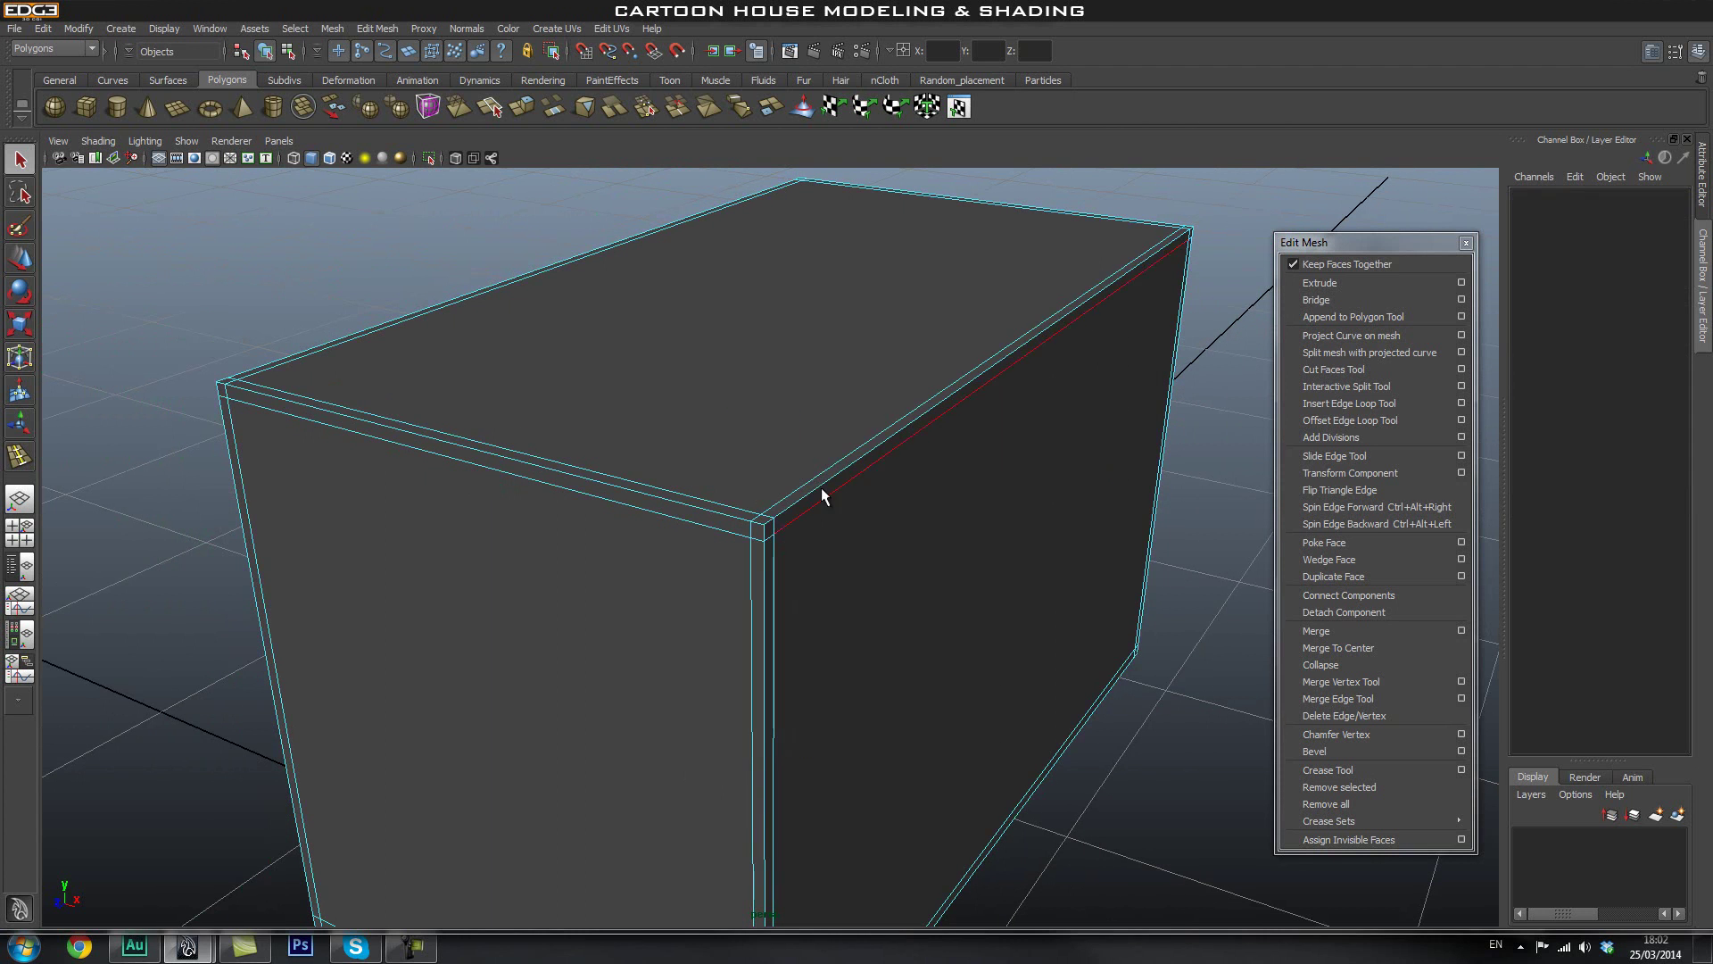
pyautogui.click(822, 492)
pyautogui.click(772, 561)
pyautogui.keyDown('alt'); pyautogui.moveTo(773, 561); pyautogui.dragTo(680, 579); pyautogui.keyUp('alt')
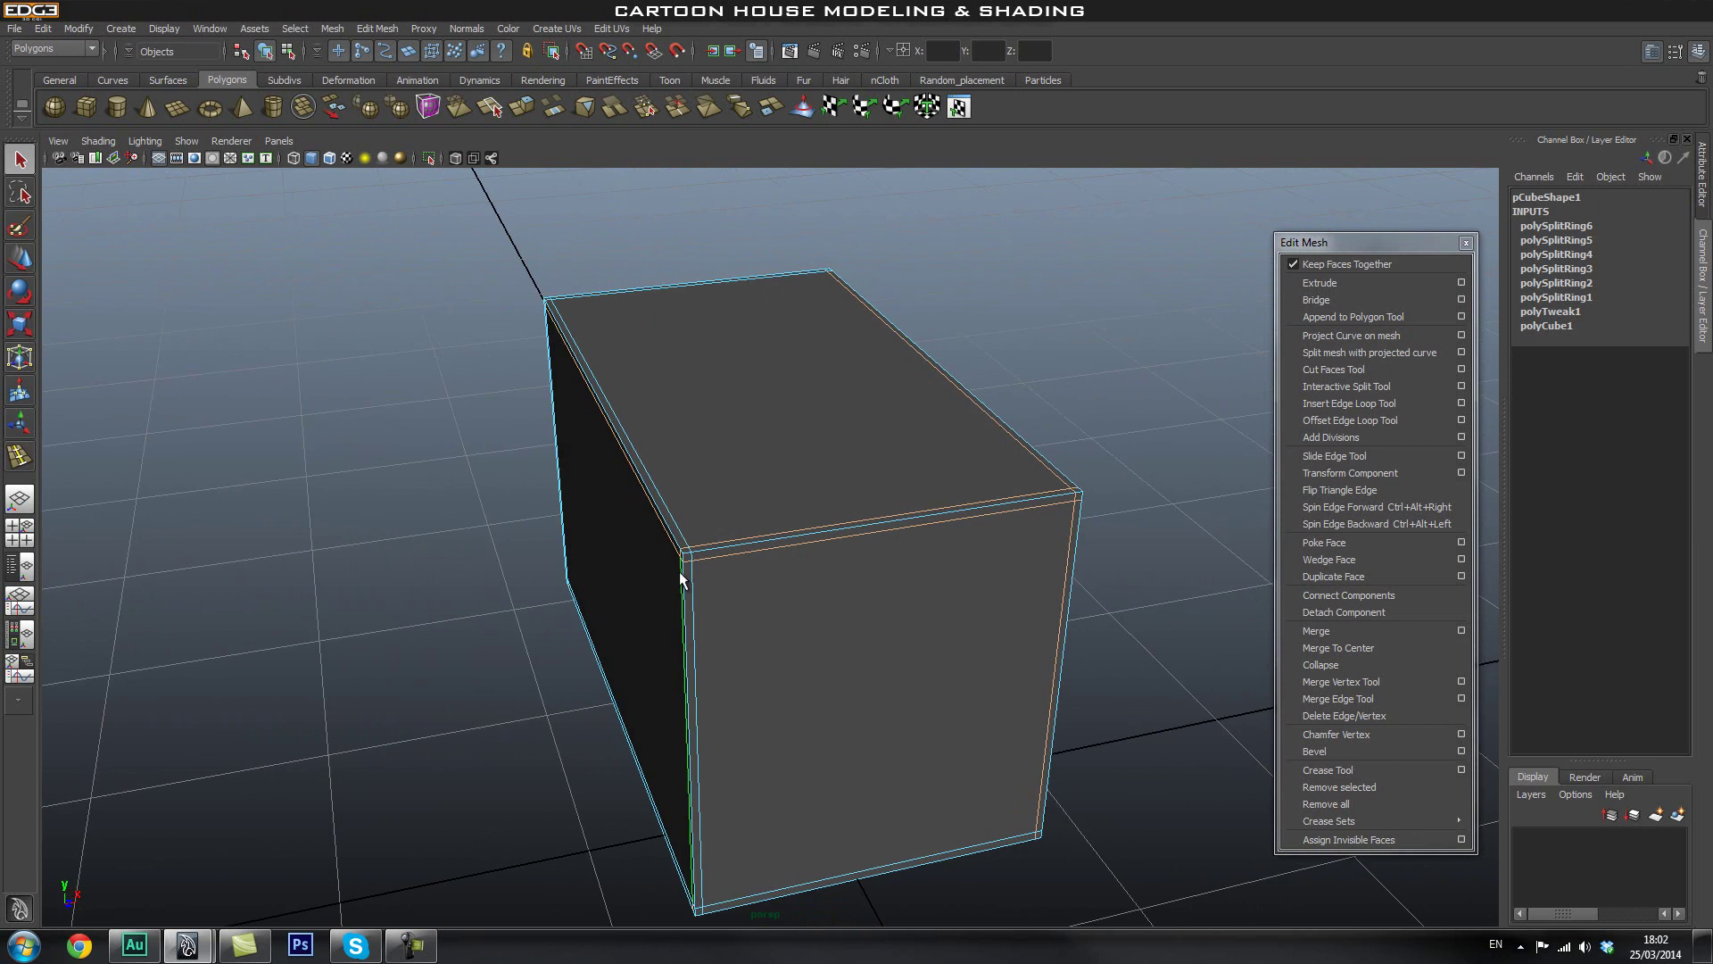
pyautogui.keyDown('alt'); pyautogui.moveTo(710, 619); pyautogui.dragTo(726, 469, button='middle'); pyautogui.keyUp('alt')
pyautogui.keyDown('shift'); pyautogui.doubleClick(736, 651); pyautogui.keyUp('shift')
pyautogui.keyDown('alt'); pyautogui.moveTo(574, 577); pyautogui.dragTo(680, 567); pyautogui.keyUp('alt')
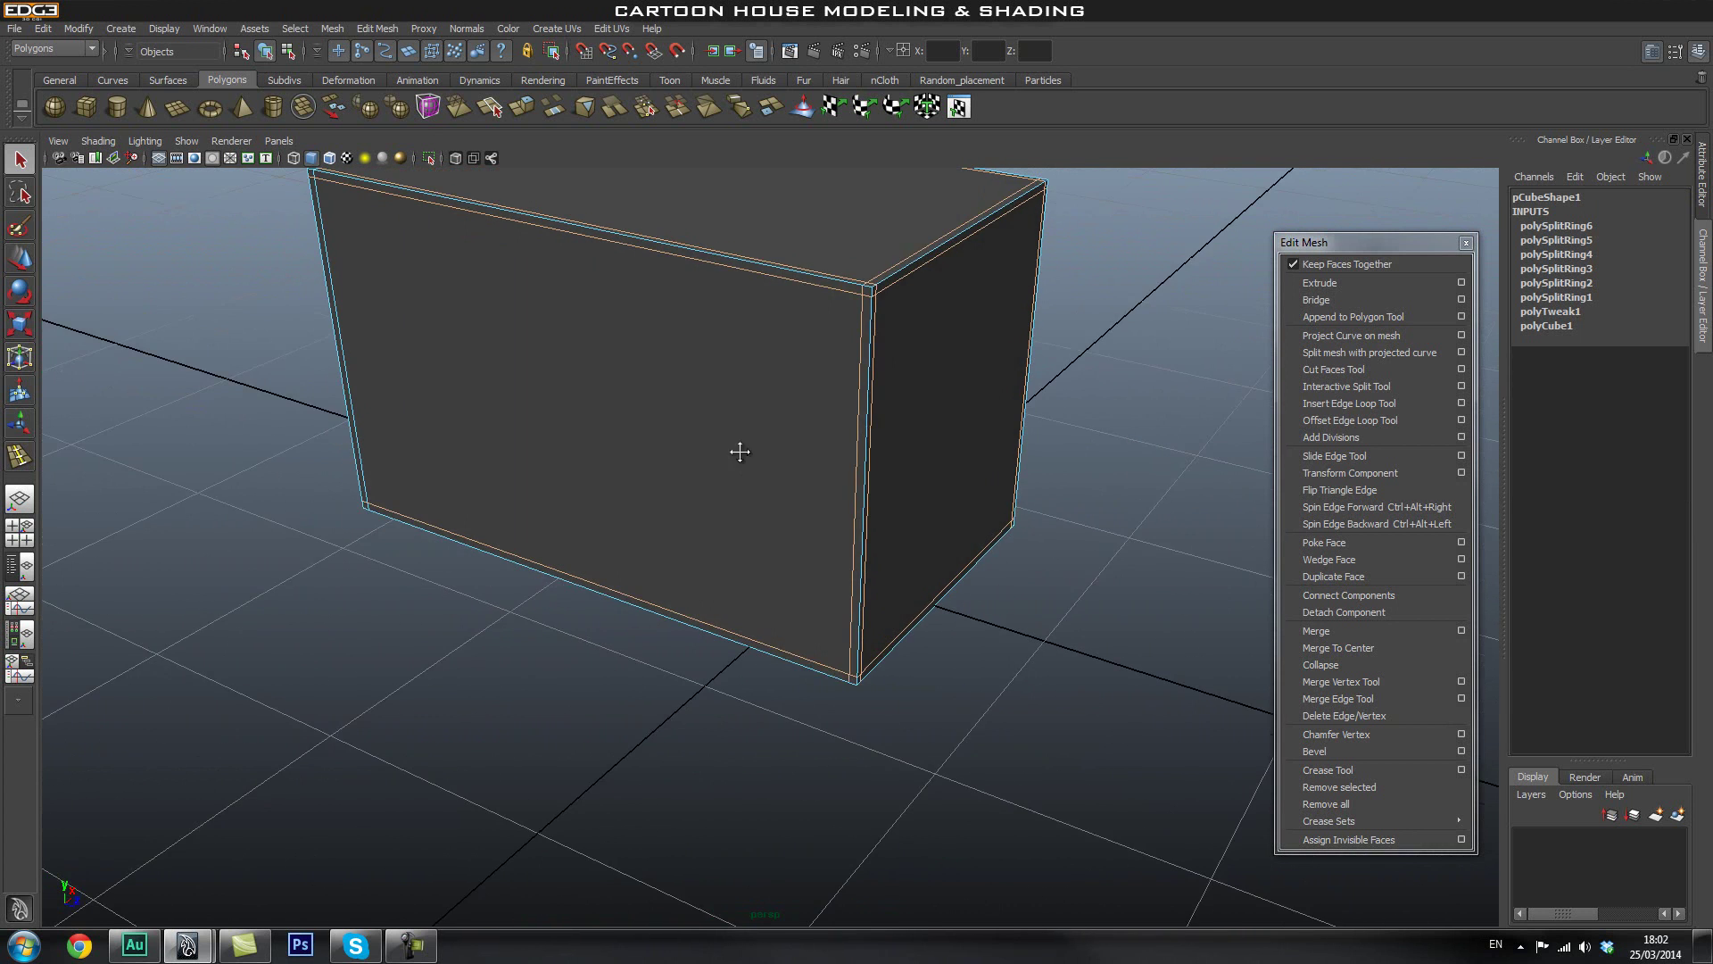
pyautogui.keyDown('alt'); pyautogui.moveTo(739, 452); pyautogui.dragTo(709, 576, button='middle'); pyautogui.keyUp('alt')
pyautogui.keyDown('alt'); pyautogui.moveTo(901, 527); pyautogui.dragTo(796, 555); pyautogui.keyUp('alt')
pyautogui.keyDown('shift'); pyautogui.moveTo(837, 534); pyautogui.dragTo(759, 559, button='right'); pyautogui.keyUp('shift')
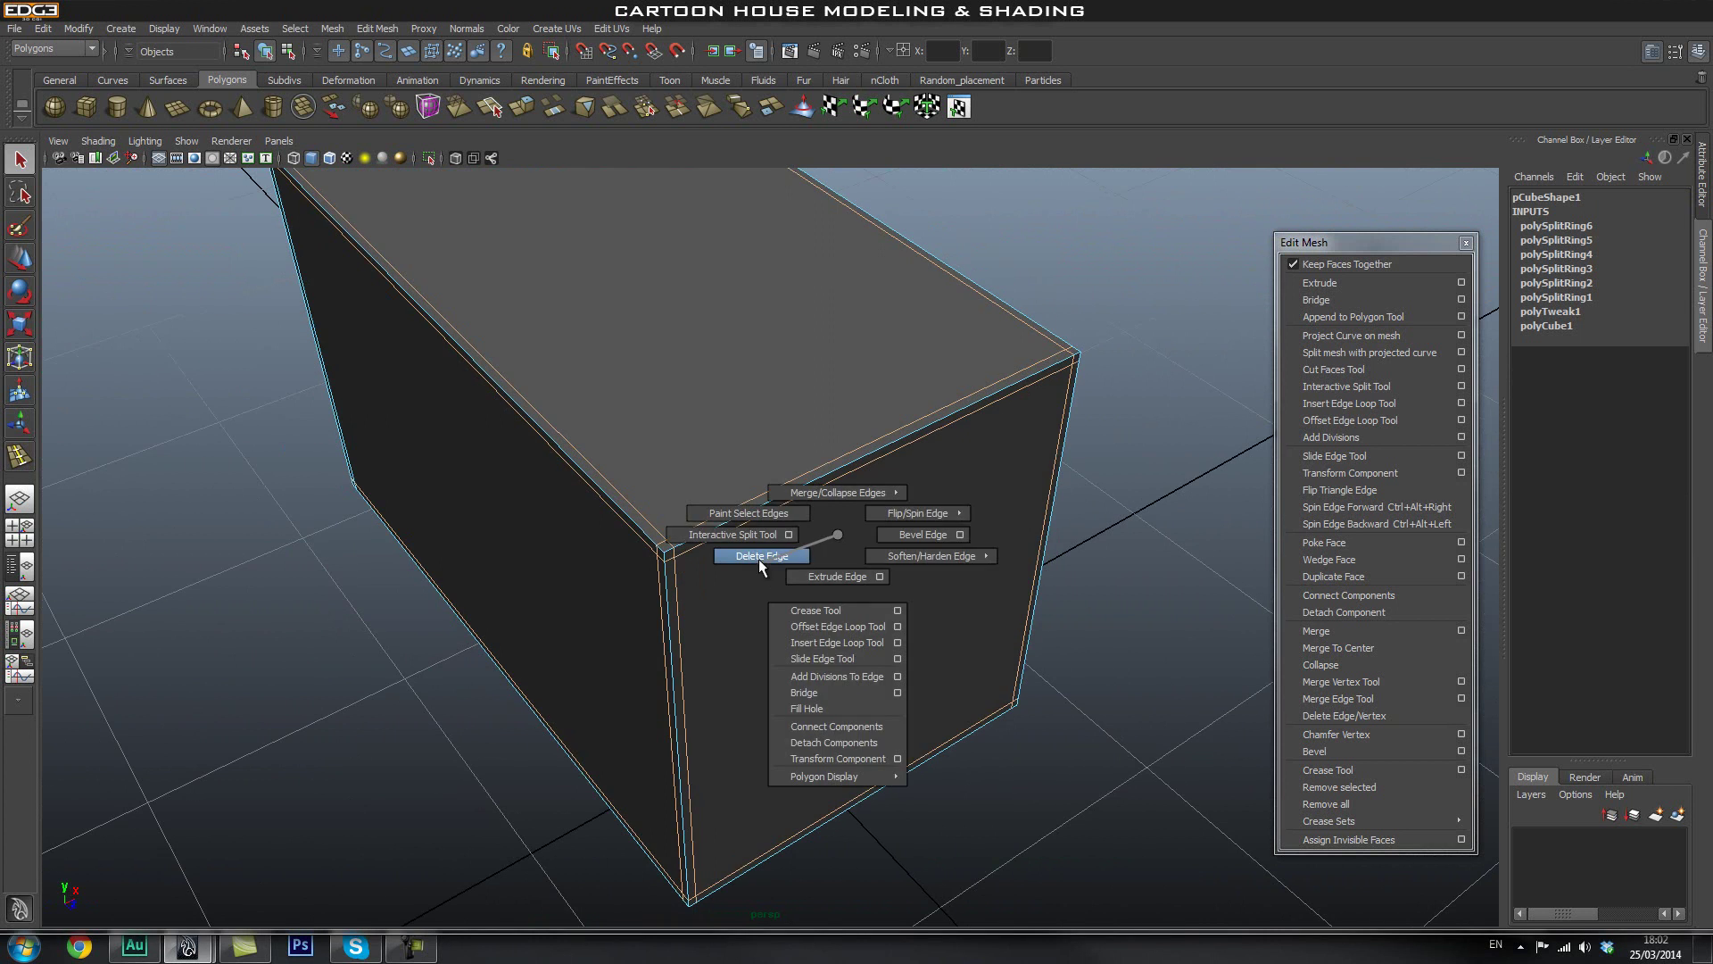
# Select the remaining supporting edge loop beside the box's end corner edge and remove it with Delete Edge.
pyautogui.moveTo(960, 539)
pyautogui.keyDown('alt'); pyautogui.mouseDown()
pyautogui.moveTo(742, 532)
pyautogui.moveTo(601, 589)
pyautogui.moveTo(933, 525)
pyautogui.mouseUp(); pyautogui.keyUp('alt')
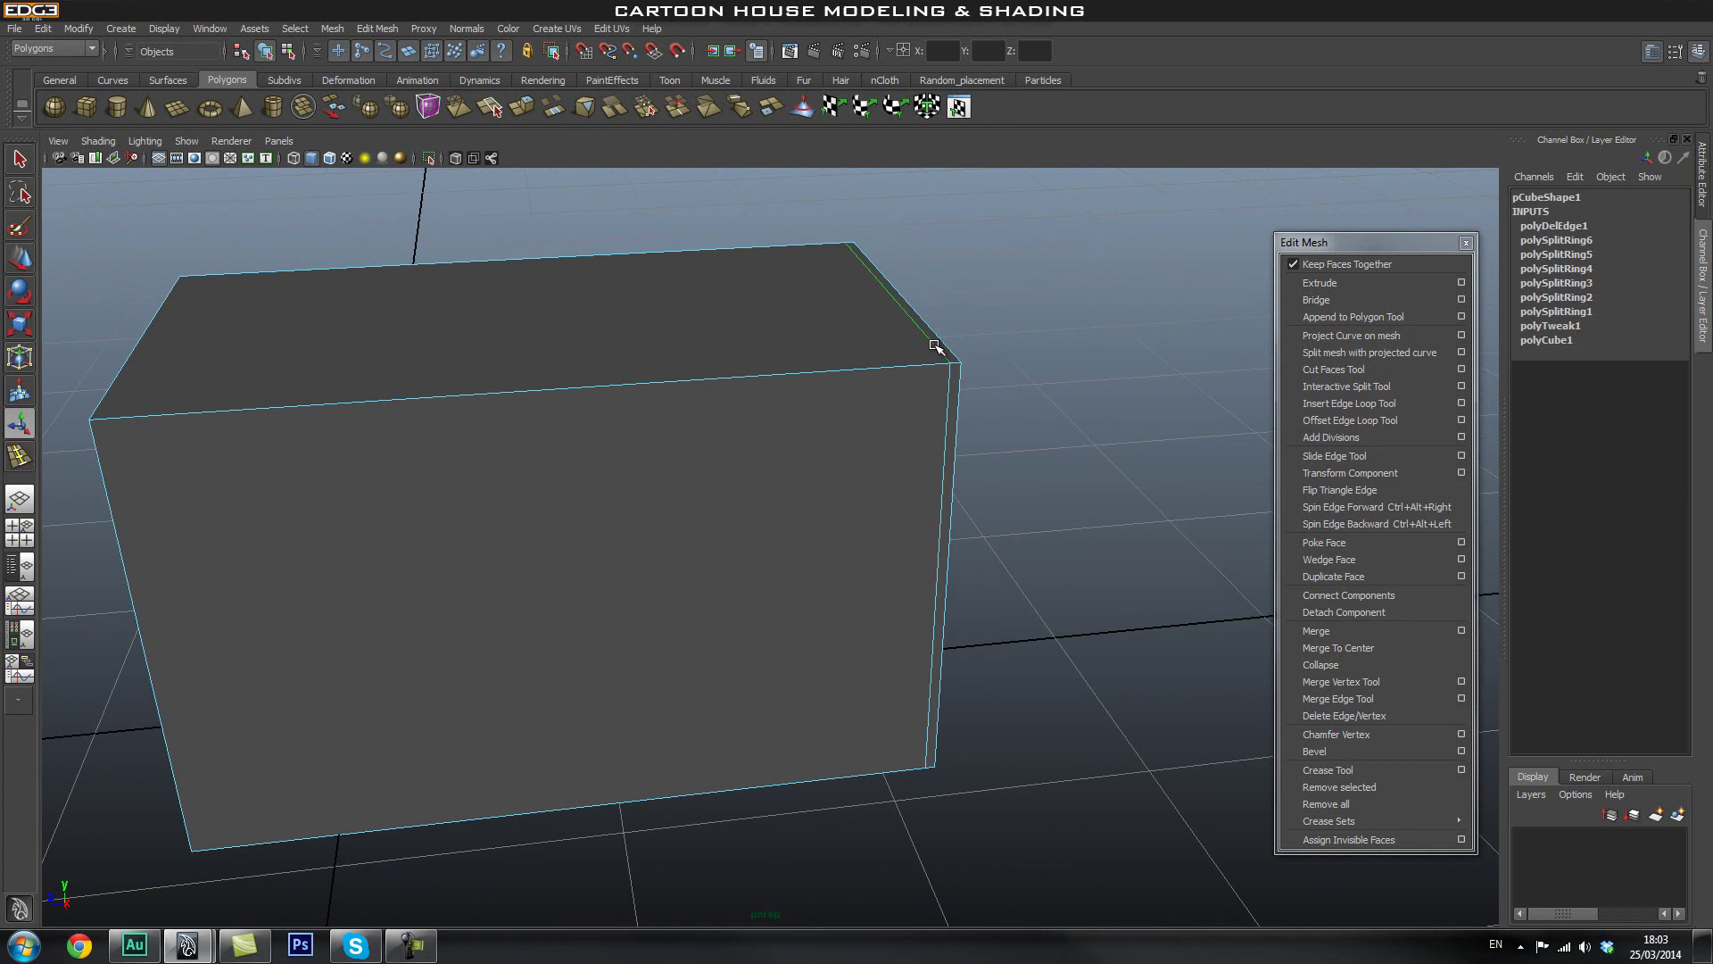
pyautogui.keyDown('alt'); pyautogui.moveTo(881, 367); pyautogui.dragTo(765, 527, button='middle'); pyautogui.keyUp('alt')
pyautogui.keyDown('alt'); pyautogui.moveTo(596, 539); pyautogui.dragTo(1052, 572, button='right'); pyautogui.keyUp('alt')
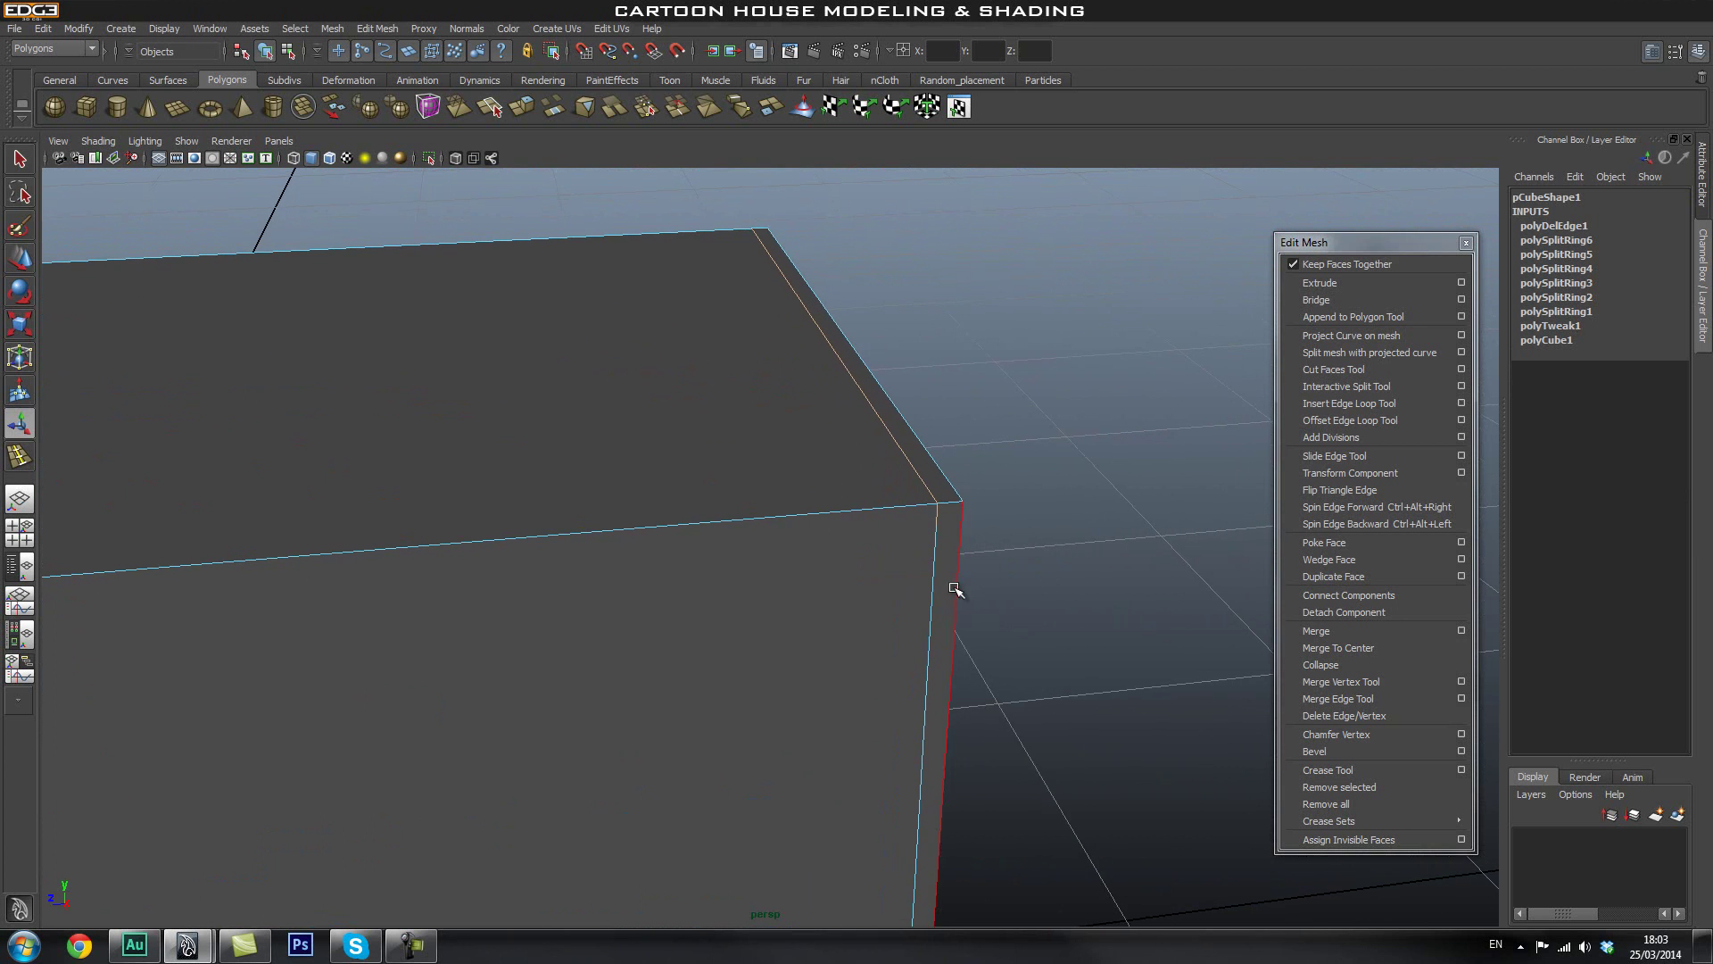
pyautogui.keyDown('shift'); pyautogui.click(932, 583); pyautogui.keyUp('shift')
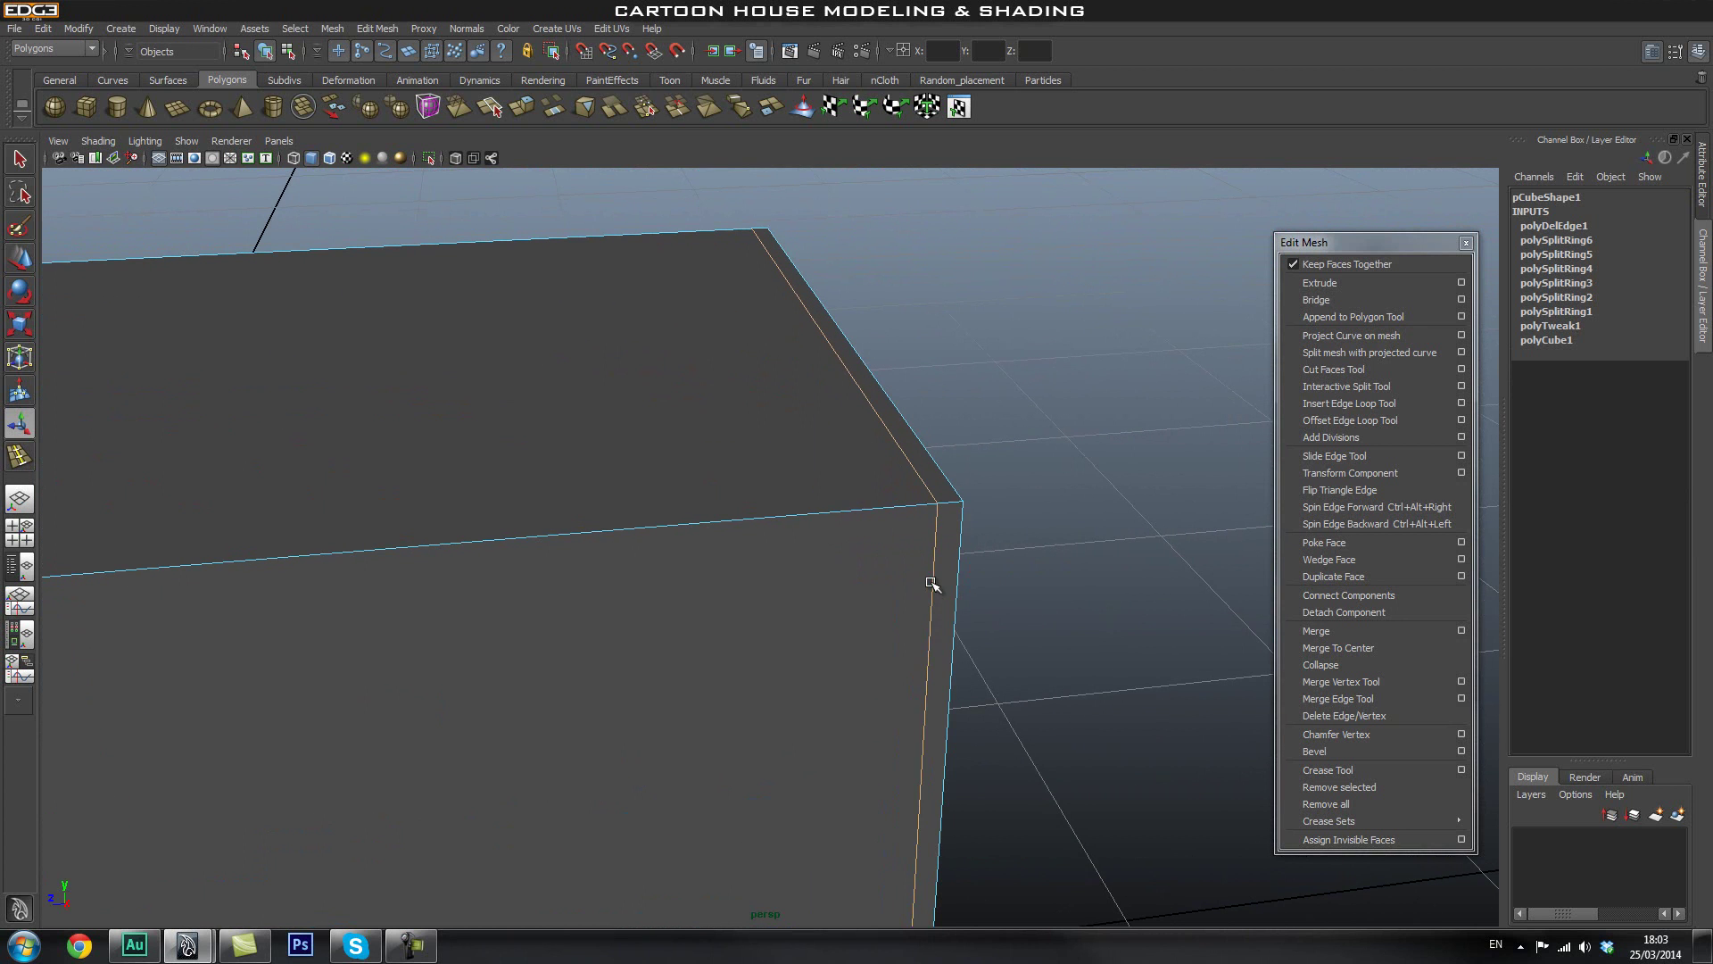
pyautogui.keyDown('shift'); pyautogui.rightClick(857, 549); pyautogui.keyUp('shift')
pyautogui.keyDown('shift'); pyautogui.moveTo(857, 549); pyautogui.dragTo(777, 574, button='right'); pyautogui.keyUp('shift')
pyautogui.keyDown('alt'); pyautogui.moveTo(1056, 581); pyautogui.dragTo(777, 521); pyautogui.keyUp('alt')
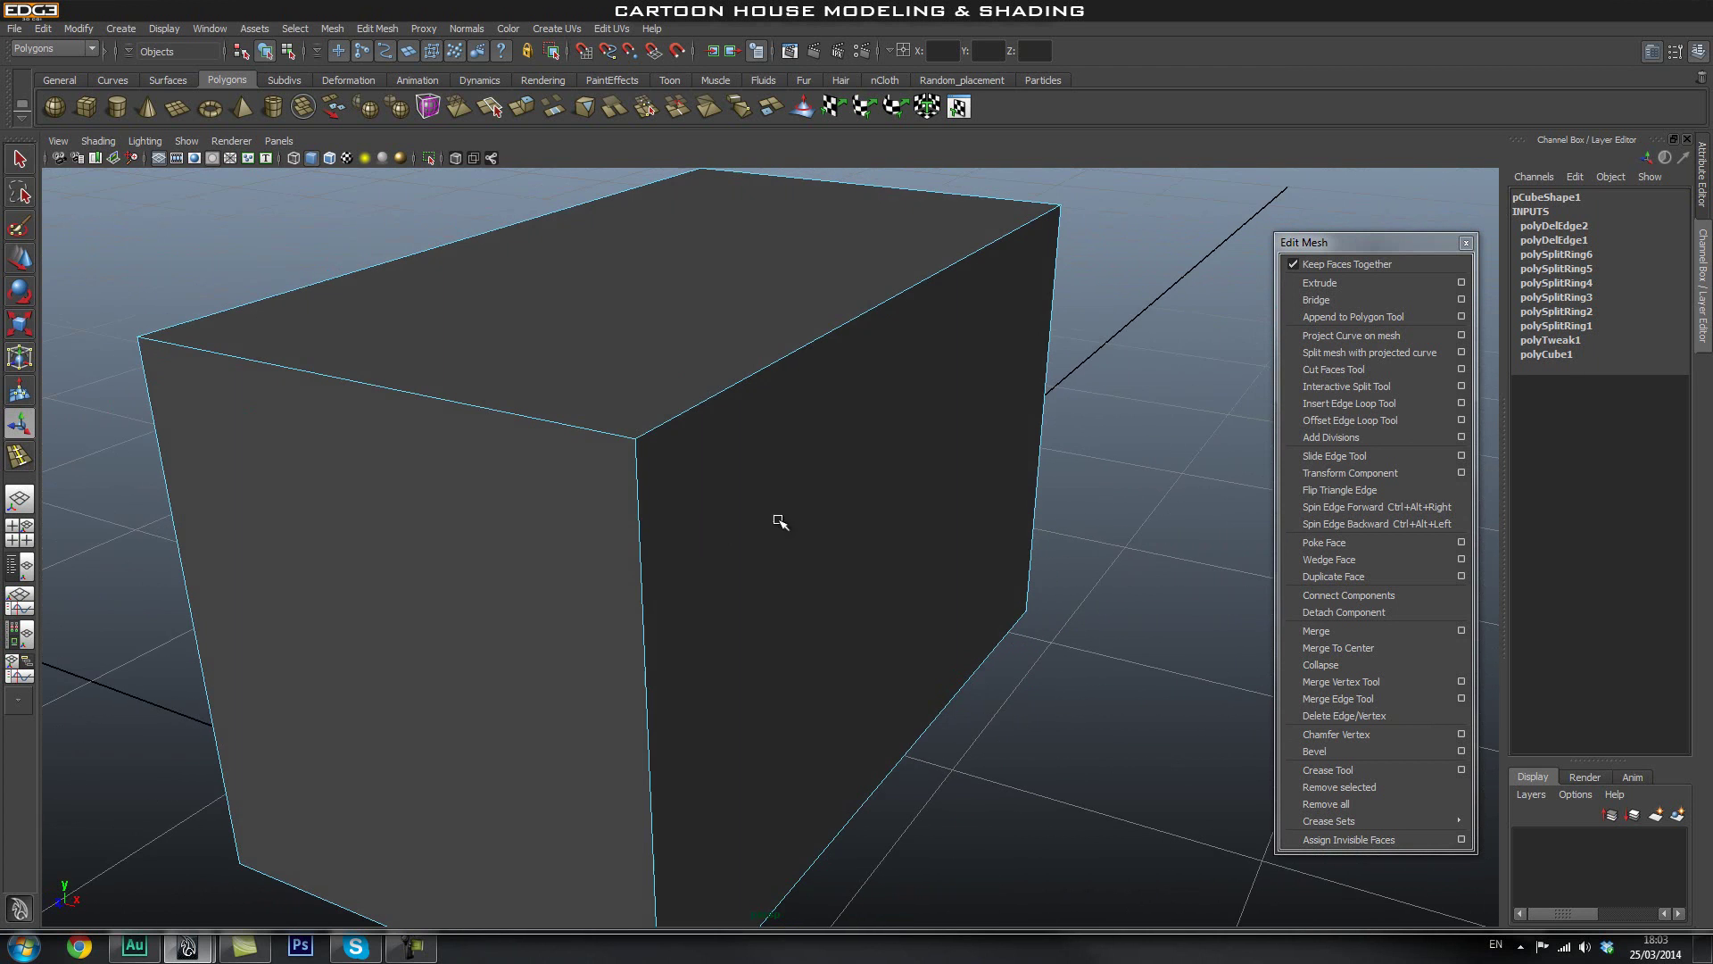
# Insert four evenly spaced horizontal edge loops around the box and return to edge selection mode.
pyautogui.click(1360, 405)
pyautogui.click(639, 524)
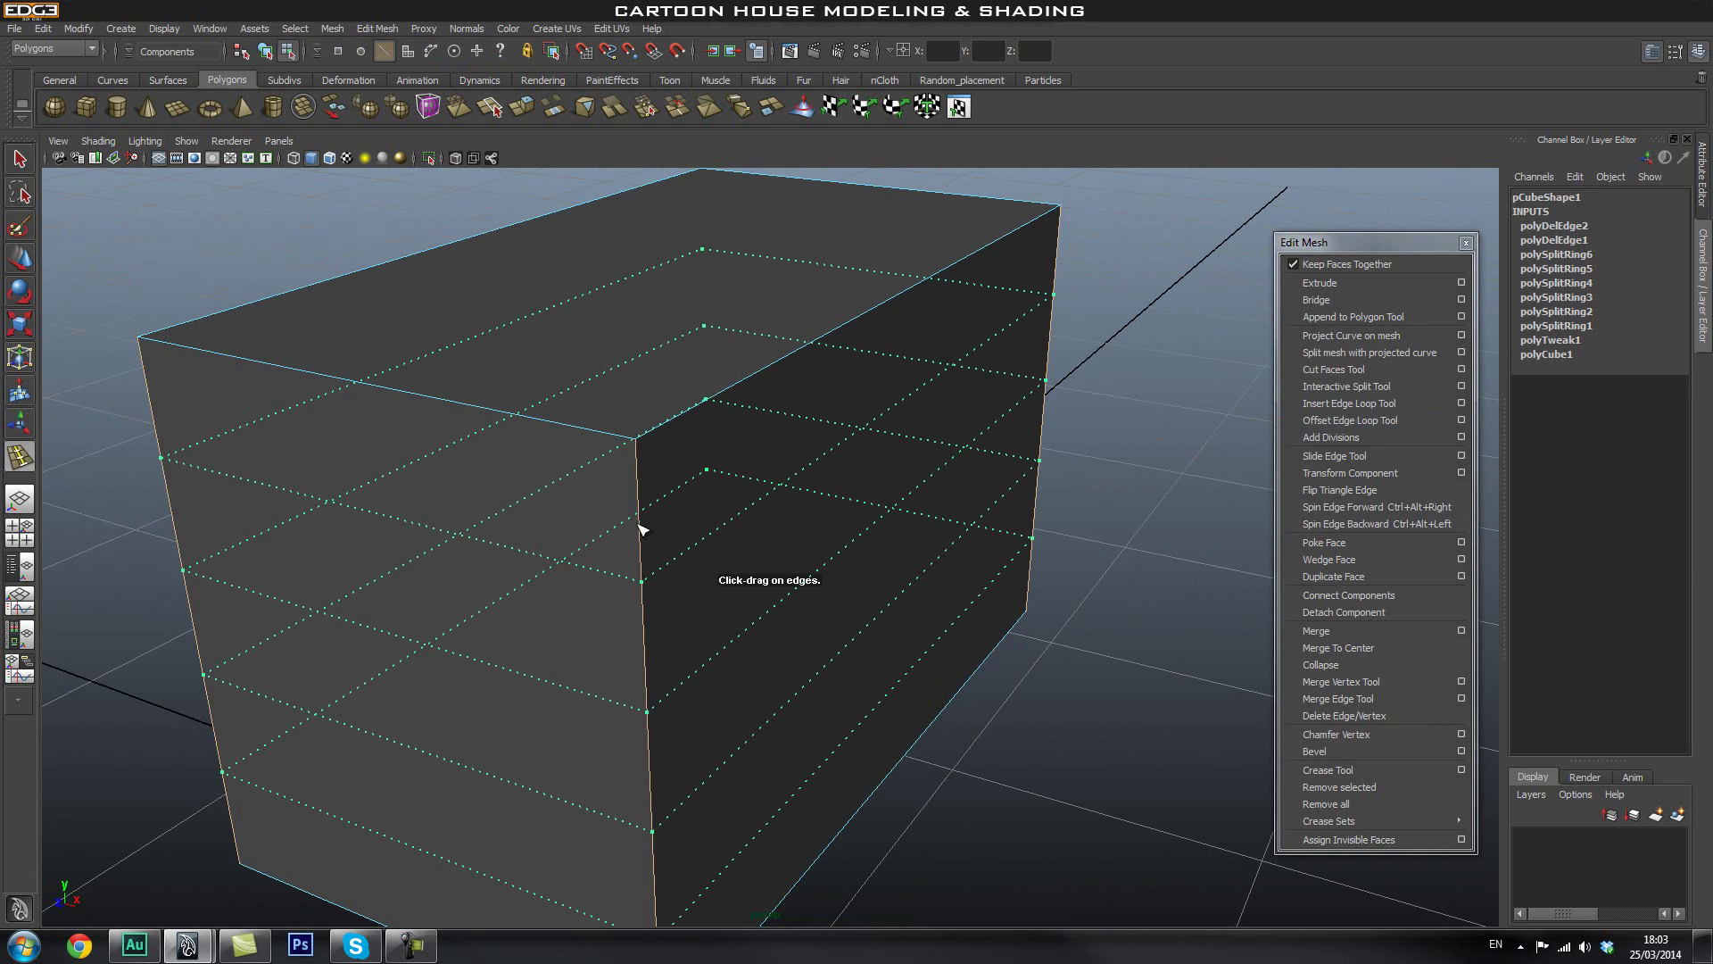
pyautogui.press('q')
pyautogui.moveTo(485, 522); pyautogui.dragTo(482, 487, button='right')
pyautogui.click(1168, 328)
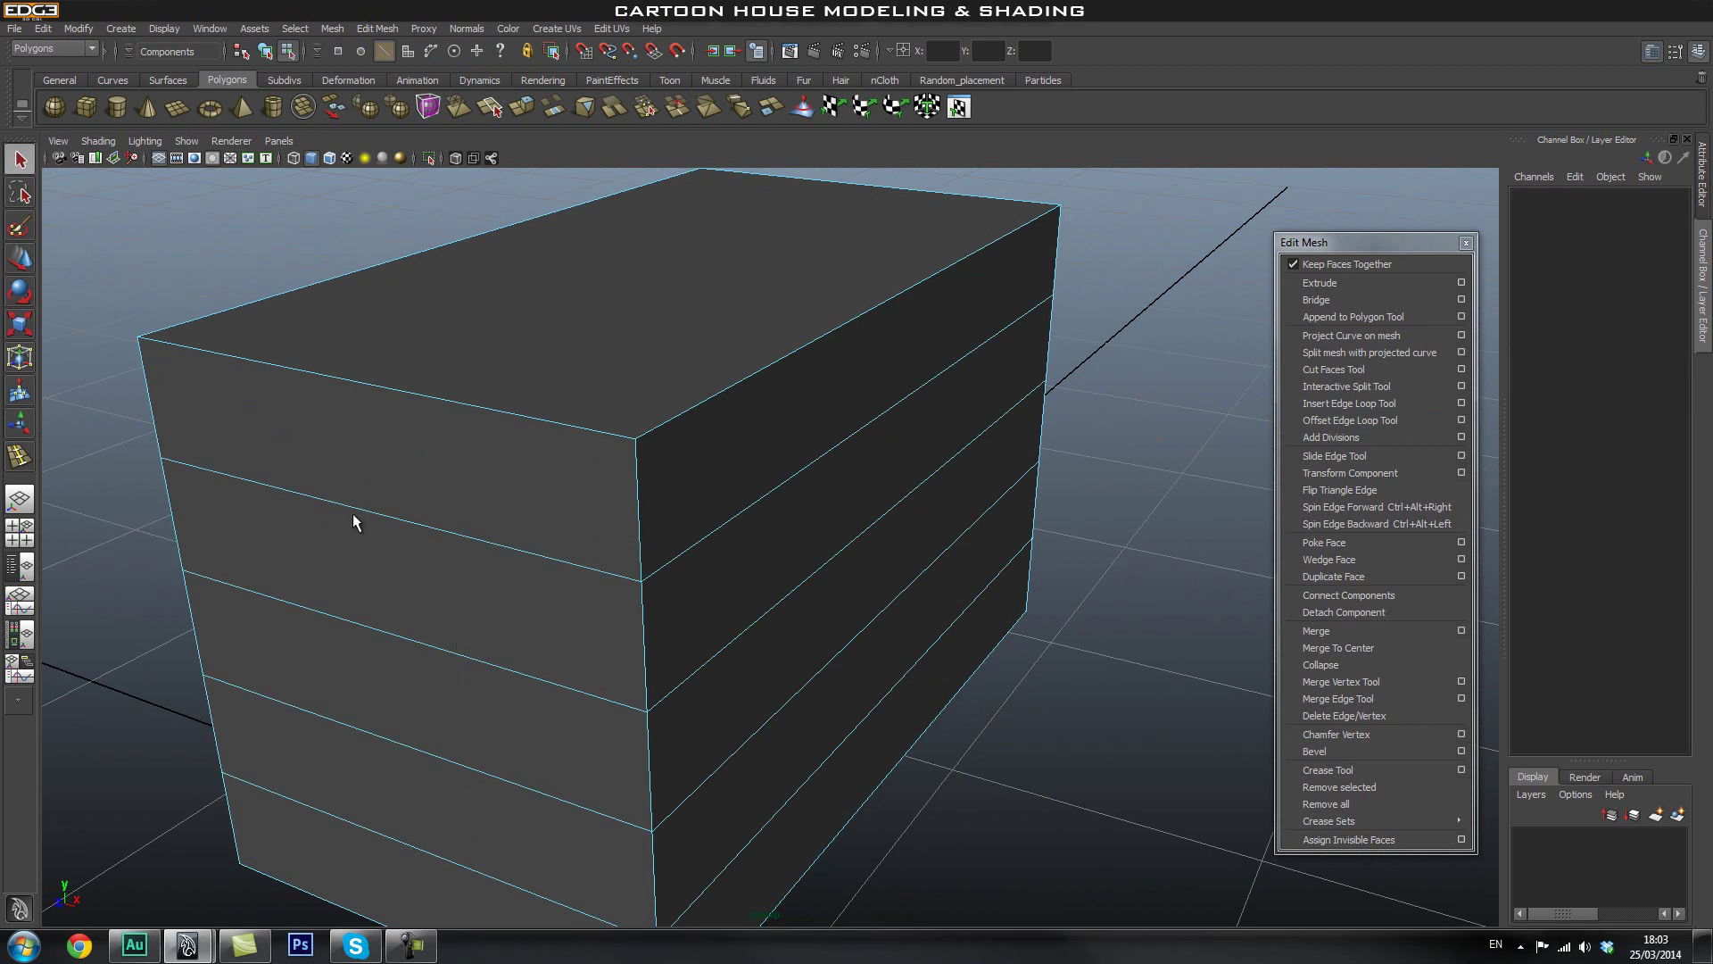
# Try a plain deletion of the topmost horizontal edge loop, inspect the corner vertices in vertex mode, and undo the deletion.
pyautogui.click(758, 505)
pyautogui.doubleClick(756, 506)
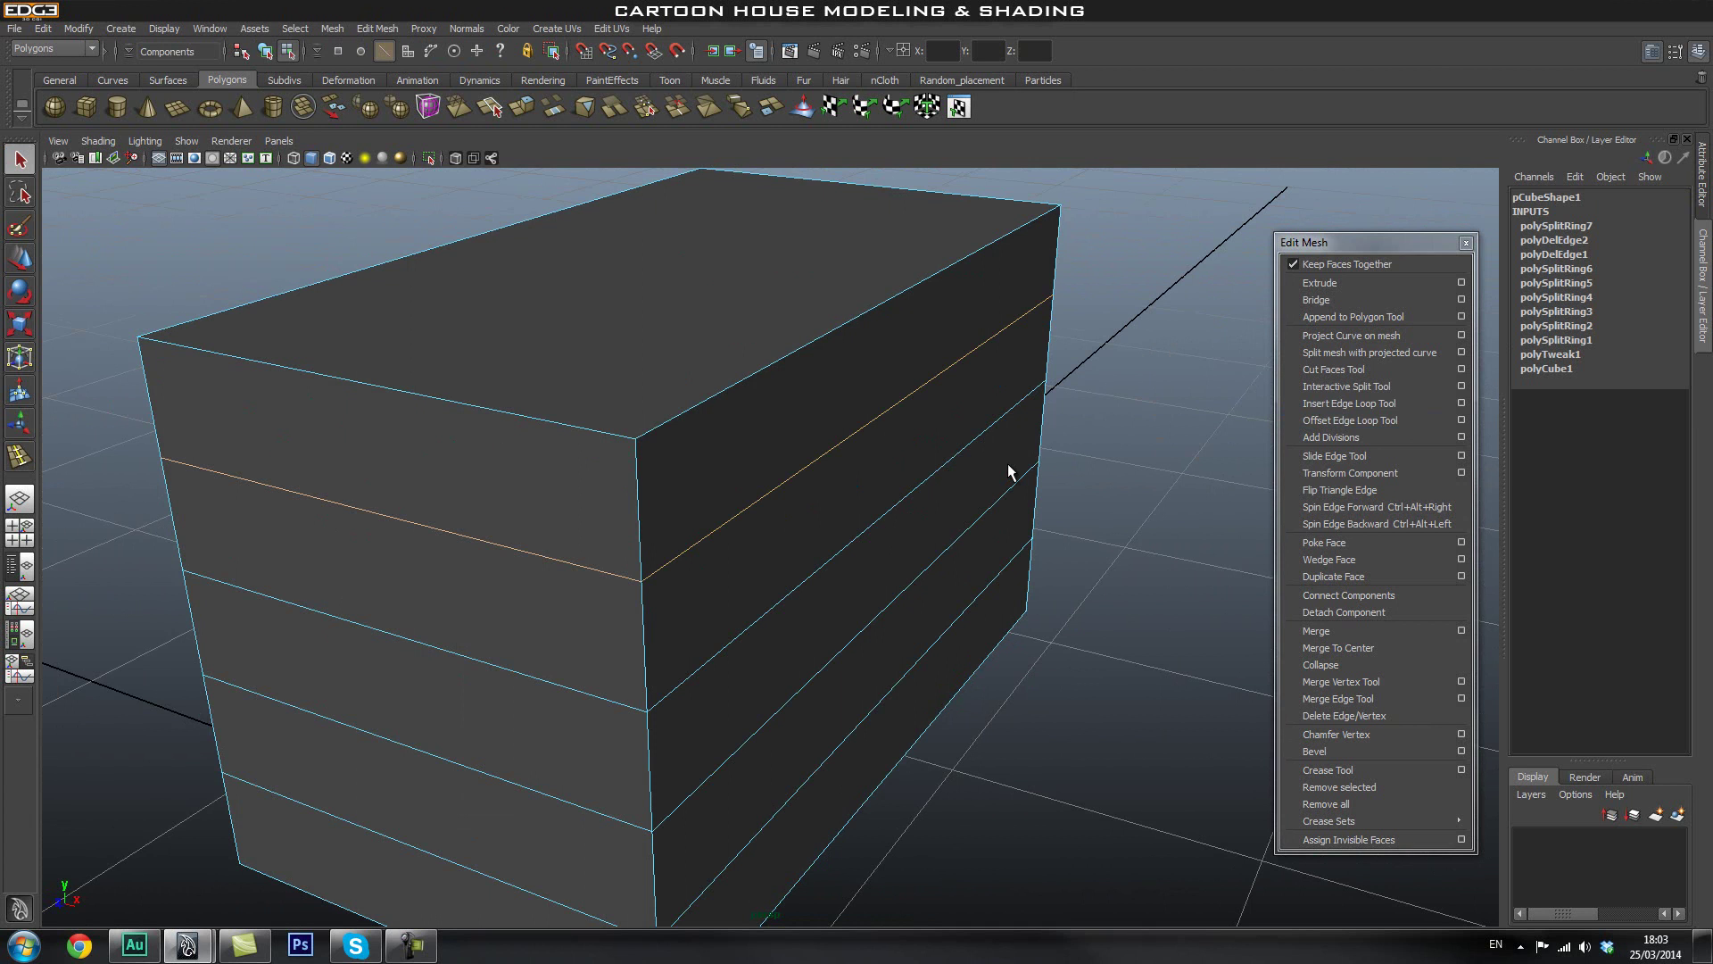
pyautogui.press('Delete')
pyautogui.moveTo(780, 452); pyautogui.dragTo(683, 453, button='right')
pyautogui.keyDown('alt'); pyautogui.moveTo(382, 551); pyautogui.dragTo(546, 620, button='right'); pyautogui.keyUp('alt')
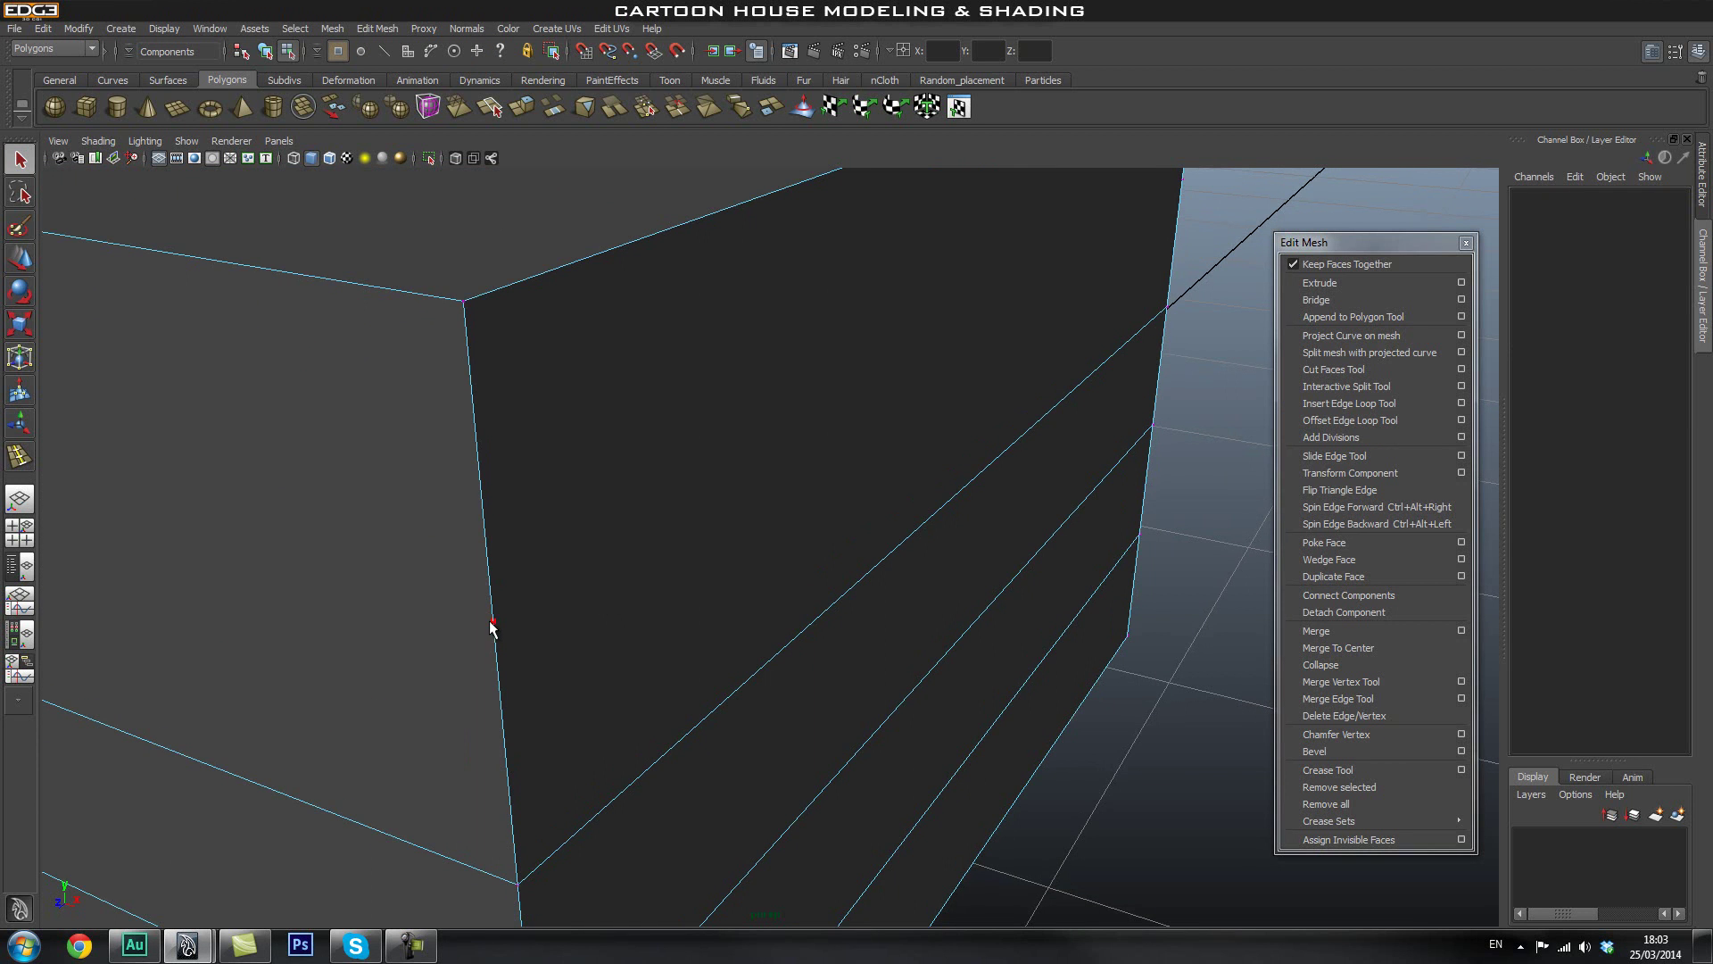
pyautogui.keyDown('alt'); pyautogui.moveTo(883, 508); pyautogui.dragTo(599, 547, button='right'); pyautogui.keyUp('alt')
pyautogui.keyDown('alt'); pyautogui.moveTo(721, 548); pyautogui.dragTo(872, 558); pyautogui.keyUp('alt')
pyautogui.keyDown('alt'); pyautogui.moveTo(899, 503); pyautogui.dragTo(948, 564, button='middle'); pyautogui.keyUp('alt')
pyautogui.keyDown('alt'); pyautogui.moveTo(947, 564); pyautogui.dragTo(869, 551); pyautogui.keyUp('alt')
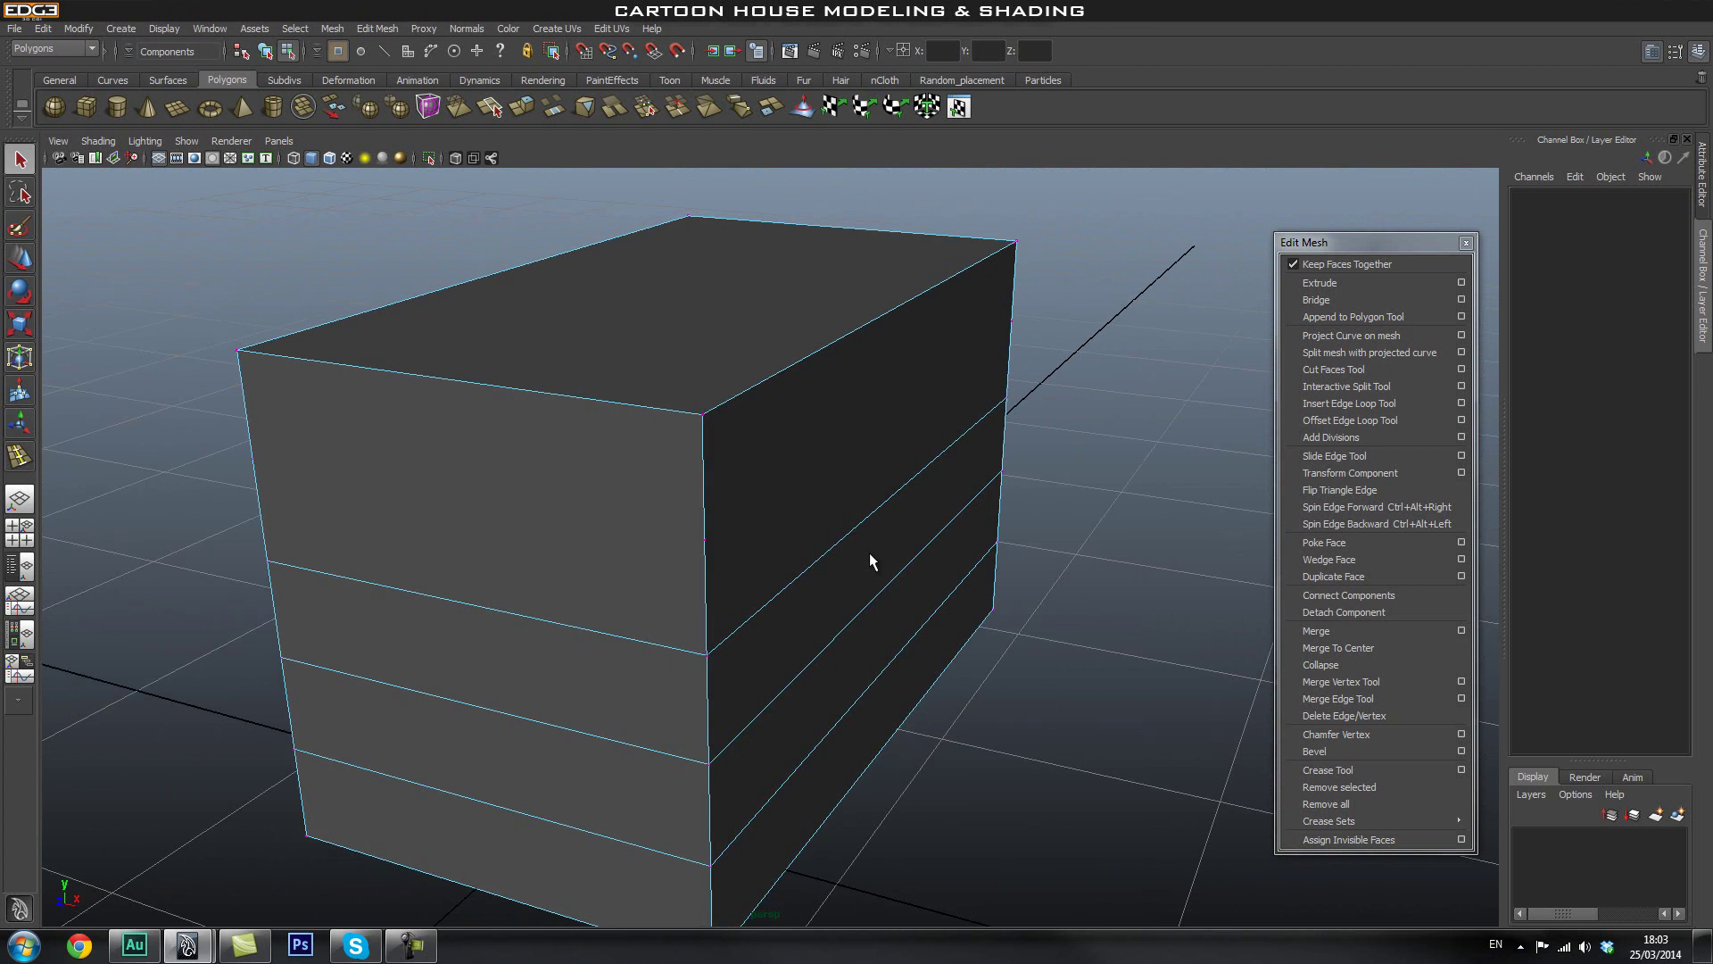
pyautogui.hotkey('ctrl', 'z')
pyautogui.click(1131, 324)
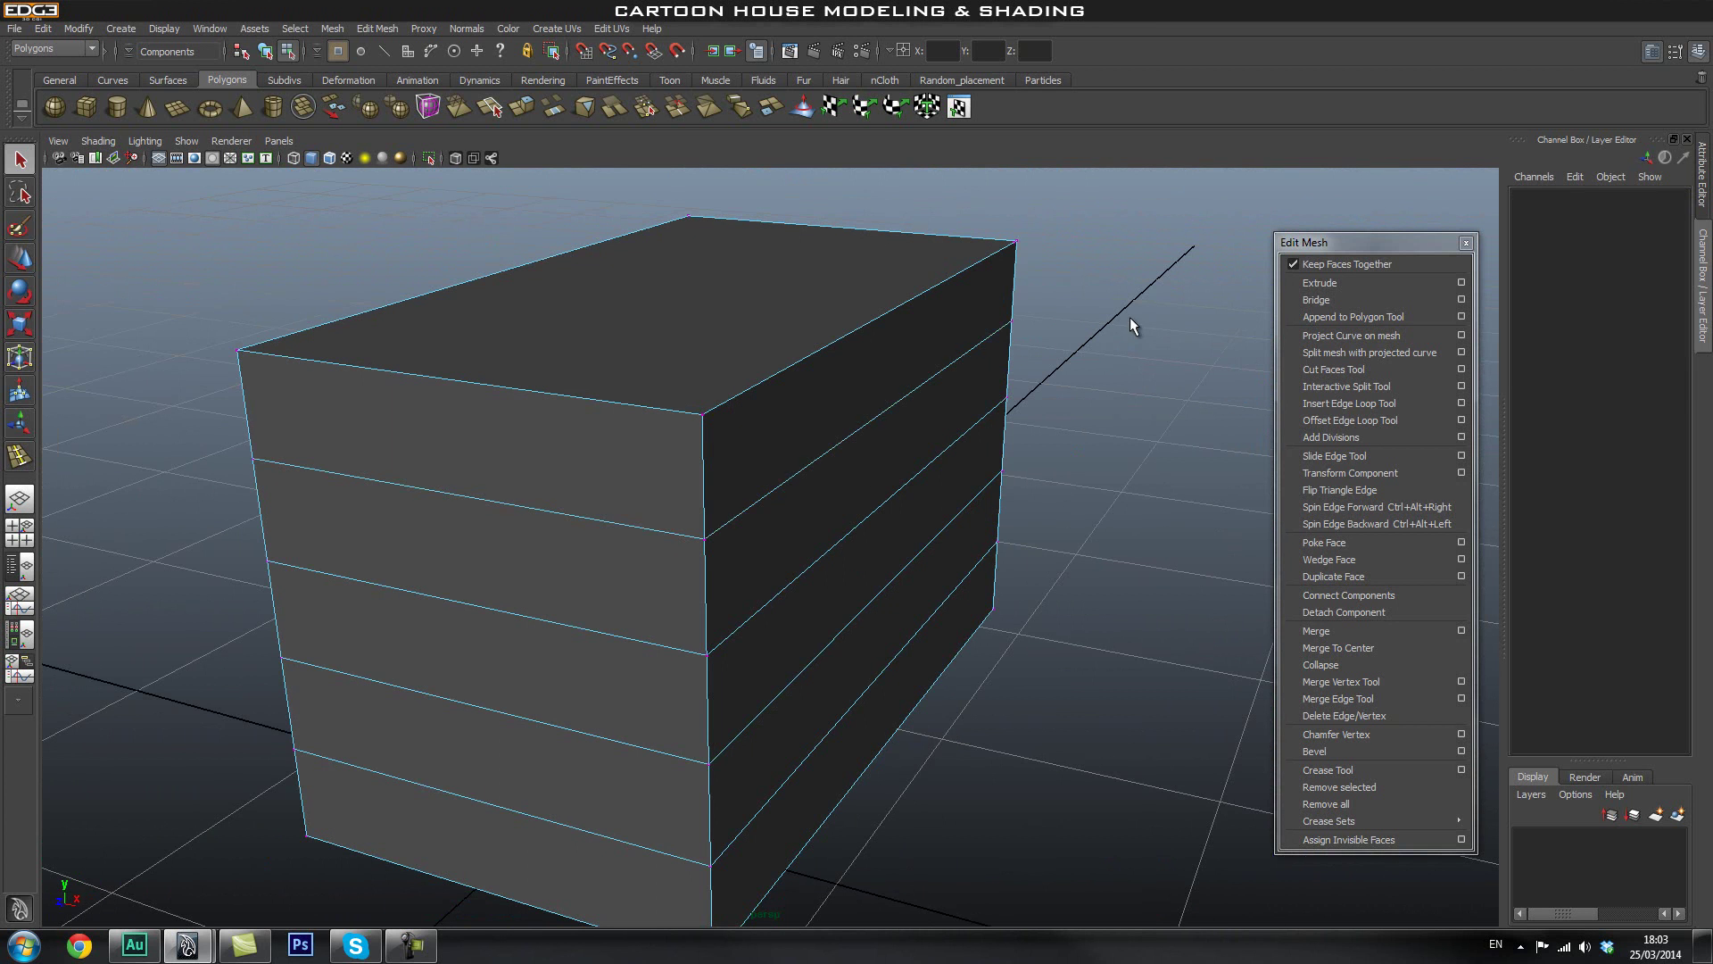
# Remove the topmost horizontal edge loop with Delete Edge and check the box's corner edge in vertex mode.
pyautogui.moveTo(856, 440); pyautogui.dragTo(775, 425, button='right')
pyautogui.doubleClick(853, 434)
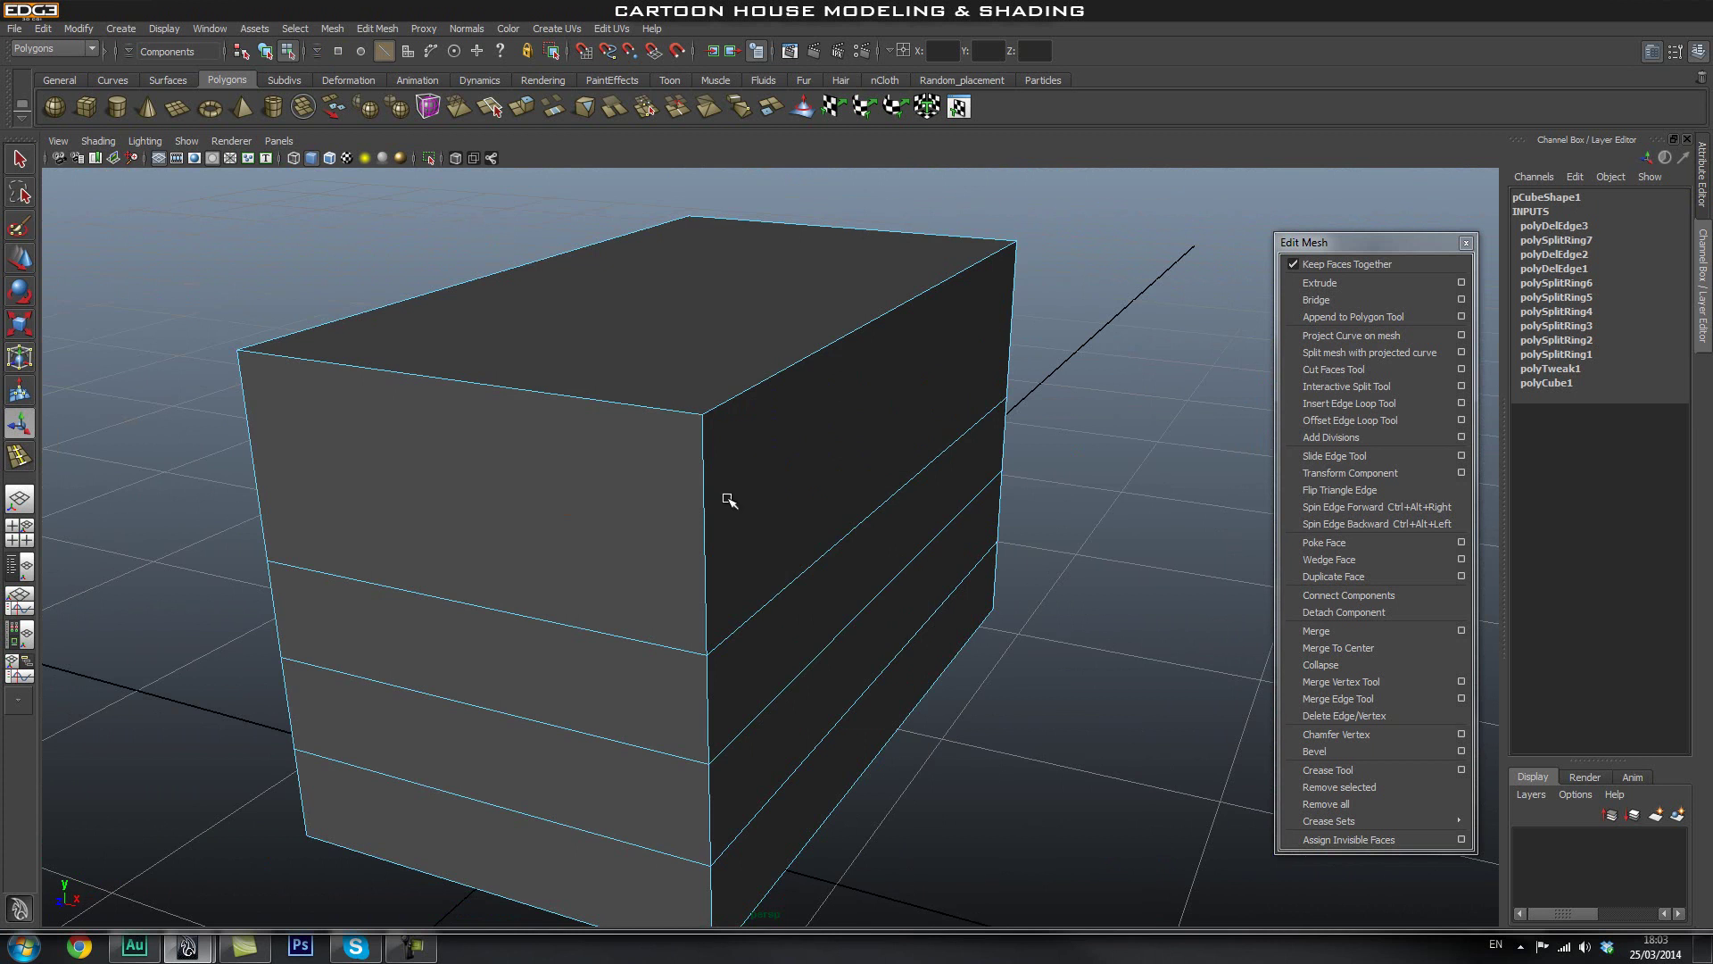
pyautogui.scroll(5, 390, 574)
pyautogui.moveTo(562, 554); pyautogui.dragTo(662, 503, button='right')
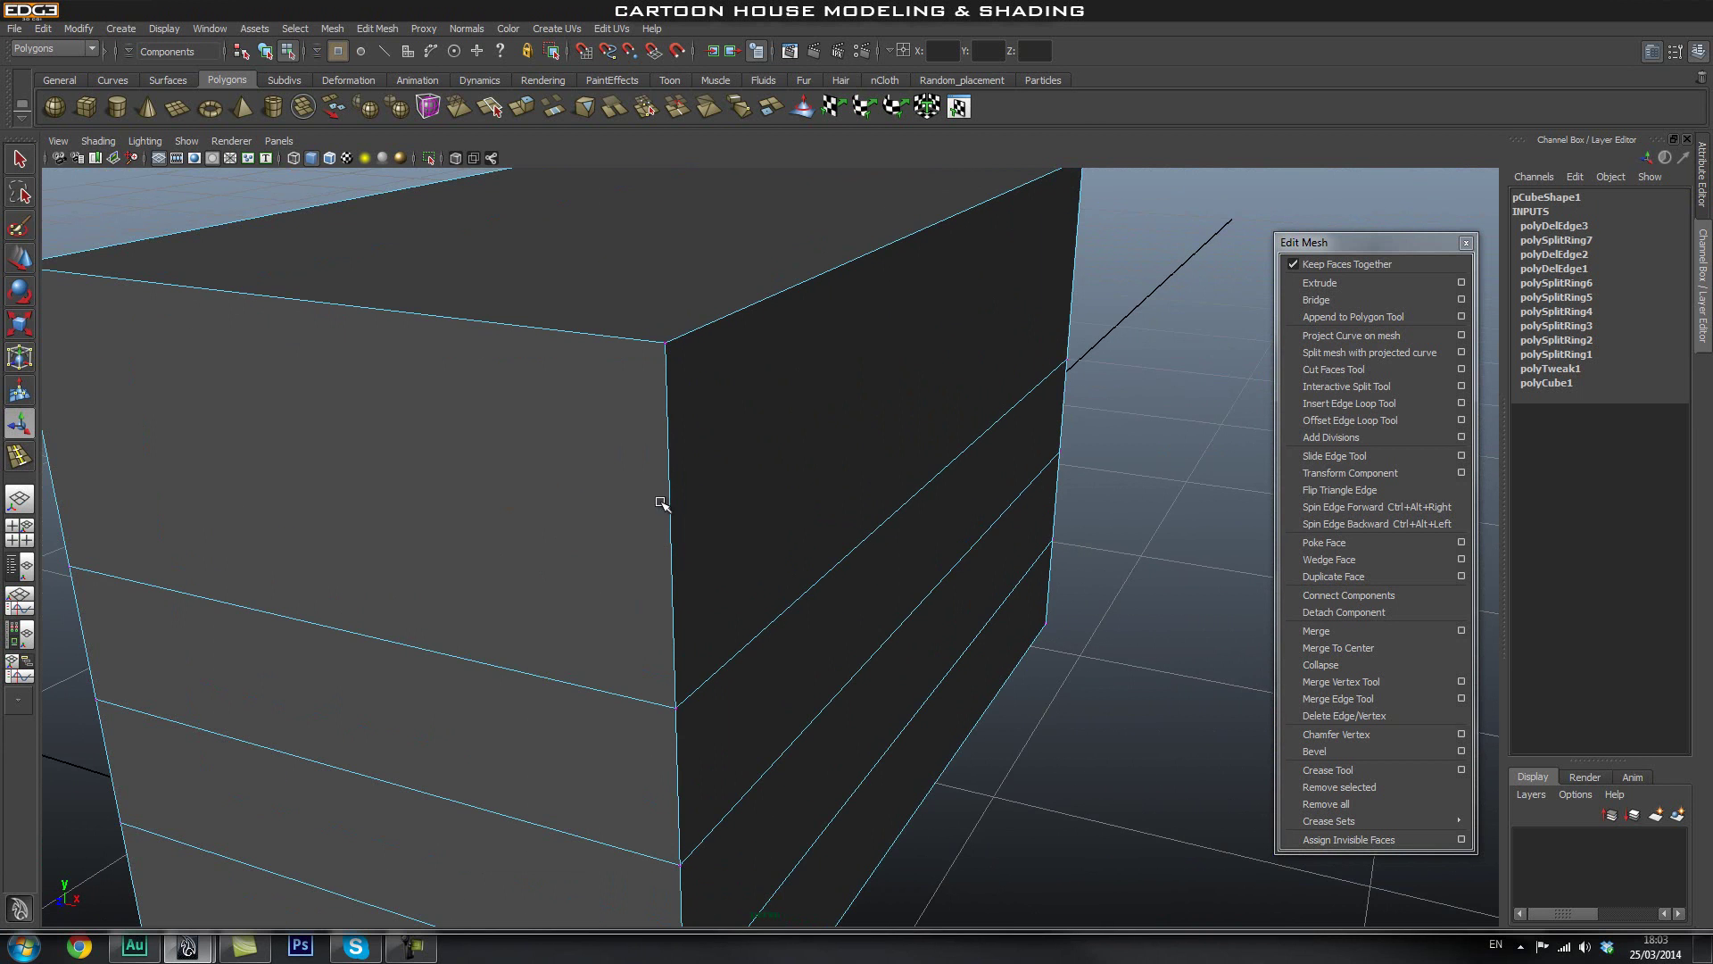
pyautogui.keyDown('alt'); pyautogui.moveTo(924, 537); pyautogui.dragTo(661, 548, button='right'); pyautogui.keyUp('alt')
pyautogui.keyDown('alt'); pyautogui.moveTo(661, 548); pyautogui.dragTo(808, 554); pyautogui.keyUp('alt')
pyautogui.press('q')
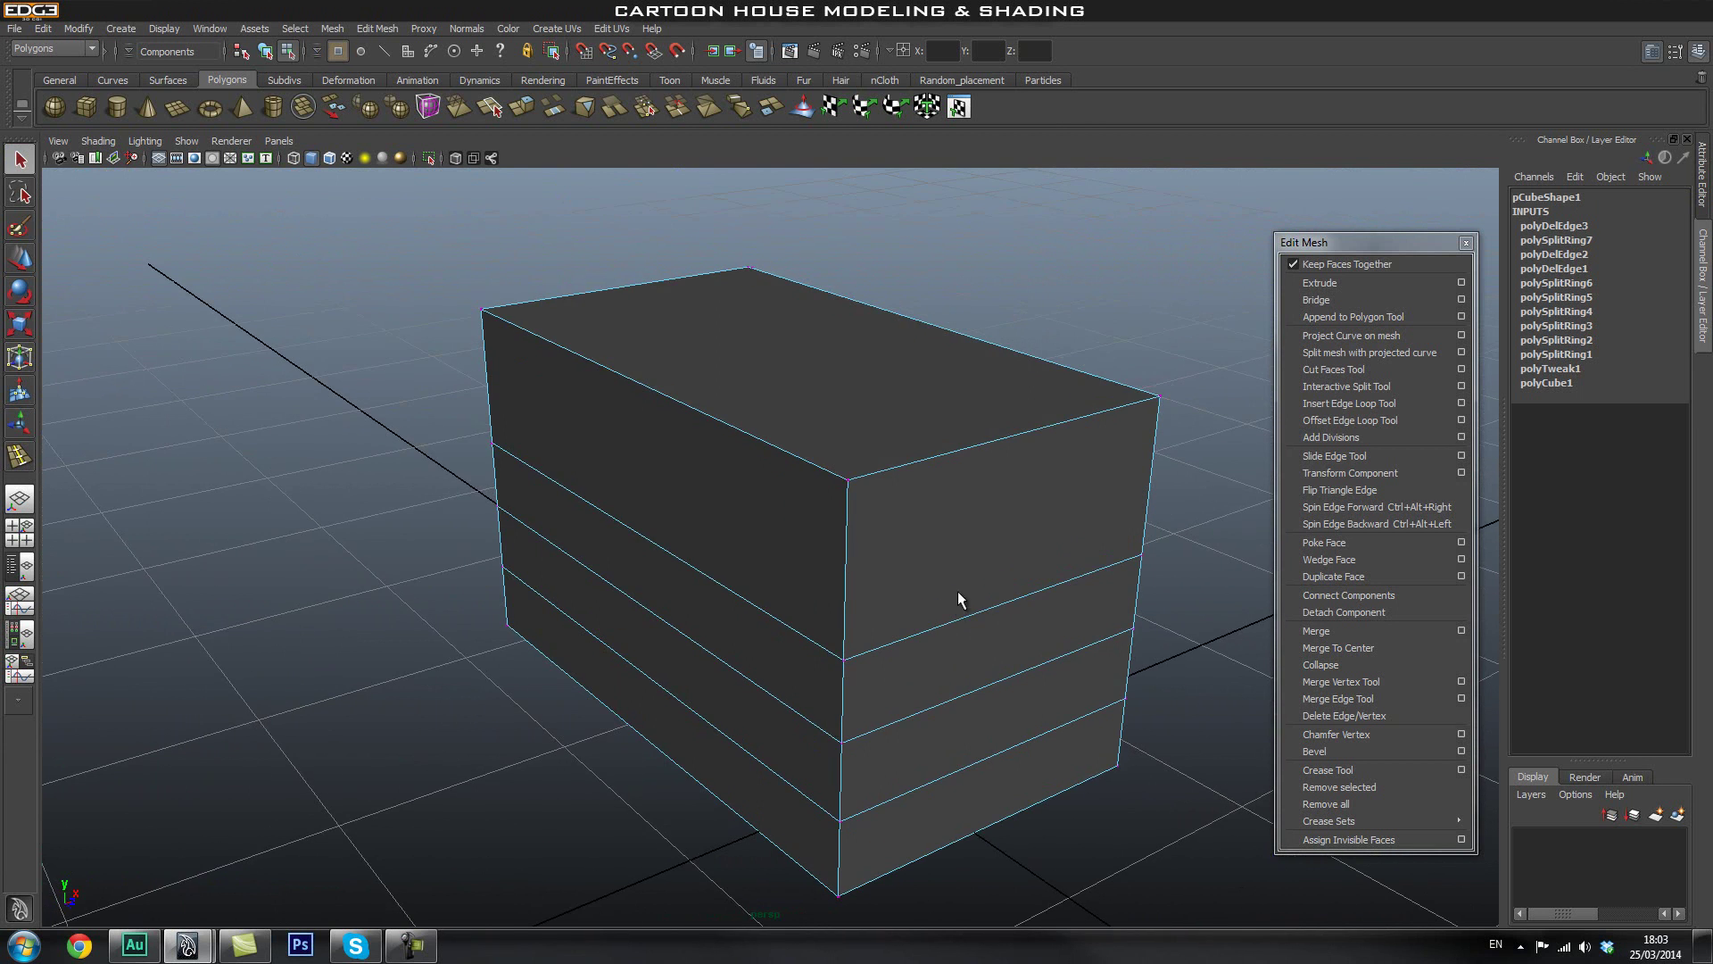
# Select the three remaining horizontal edge loops in edge mode and remove them with Delete Edge.
pyautogui.keyDown('alt'); pyautogui.moveTo(957, 591); pyautogui.dragTo(817, 554, button='middle'); pyautogui.keyUp('alt')
pyautogui.moveTo(818, 555); pyautogui.dragTo(843, 580, button='right')
pyautogui.doubleClick(842, 571)
pyautogui.keyDown('shift'); pyautogui.doubleClick(860, 641); pyautogui.keyUp('shift')
pyautogui.keyDown('shift'); pyautogui.doubleClick(878, 710); pyautogui.keyUp('shift')
pyautogui.keyDown('shift'); pyautogui.moveTo(724, 576); pyautogui.dragTo(726, 580, button='right'); pyautogui.keyUp('shift')
pyautogui.keyDown('alt'); pyautogui.moveTo(1032, 585); pyautogui.dragTo(865, 593); pyautogui.keyUp('alt')
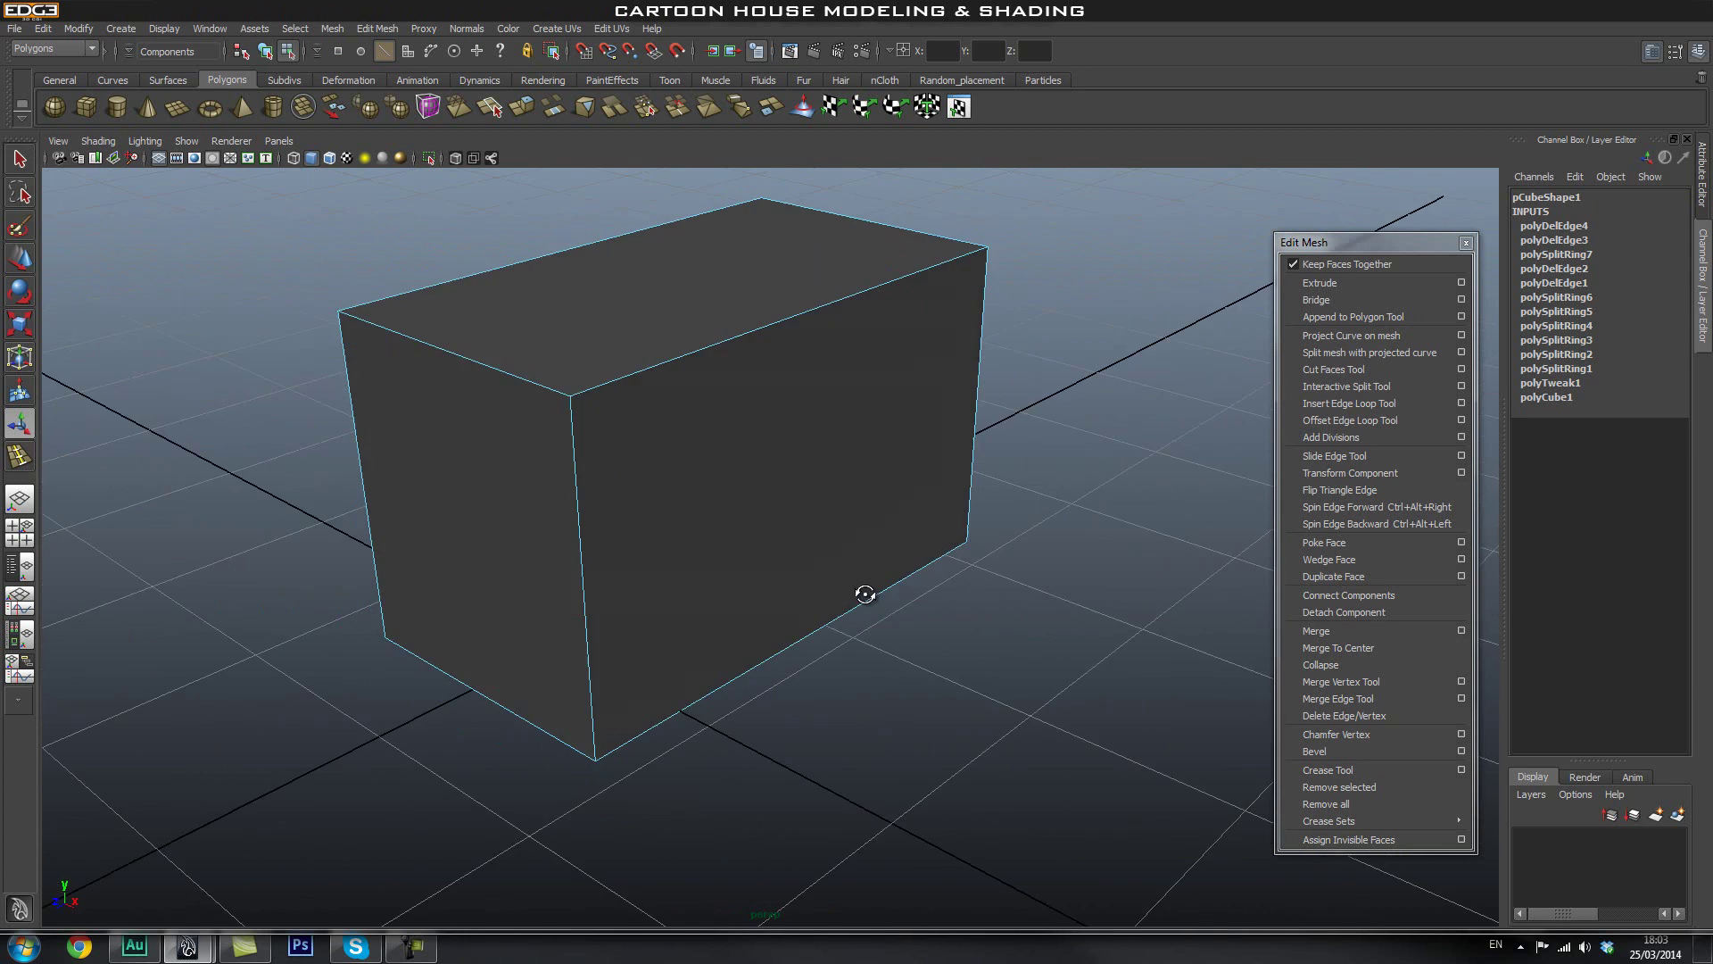
# Switch the plain box to face mode and select its top face.
pyautogui.keyDown('alt'); pyautogui.moveTo(745, 534); pyautogui.dragTo(808, 655, button='middle'); pyautogui.keyUp('alt')
pyautogui.keyDown('alt'); pyautogui.moveTo(914, 620); pyautogui.dragTo(773, 612, button='right'); pyautogui.keyUp('alt')
pyautogui.keyDown('alt'); pyautogui.moveTo(773, 612); pyautogui.dragTo(804, 602); pyautogui.keyUp('alt')
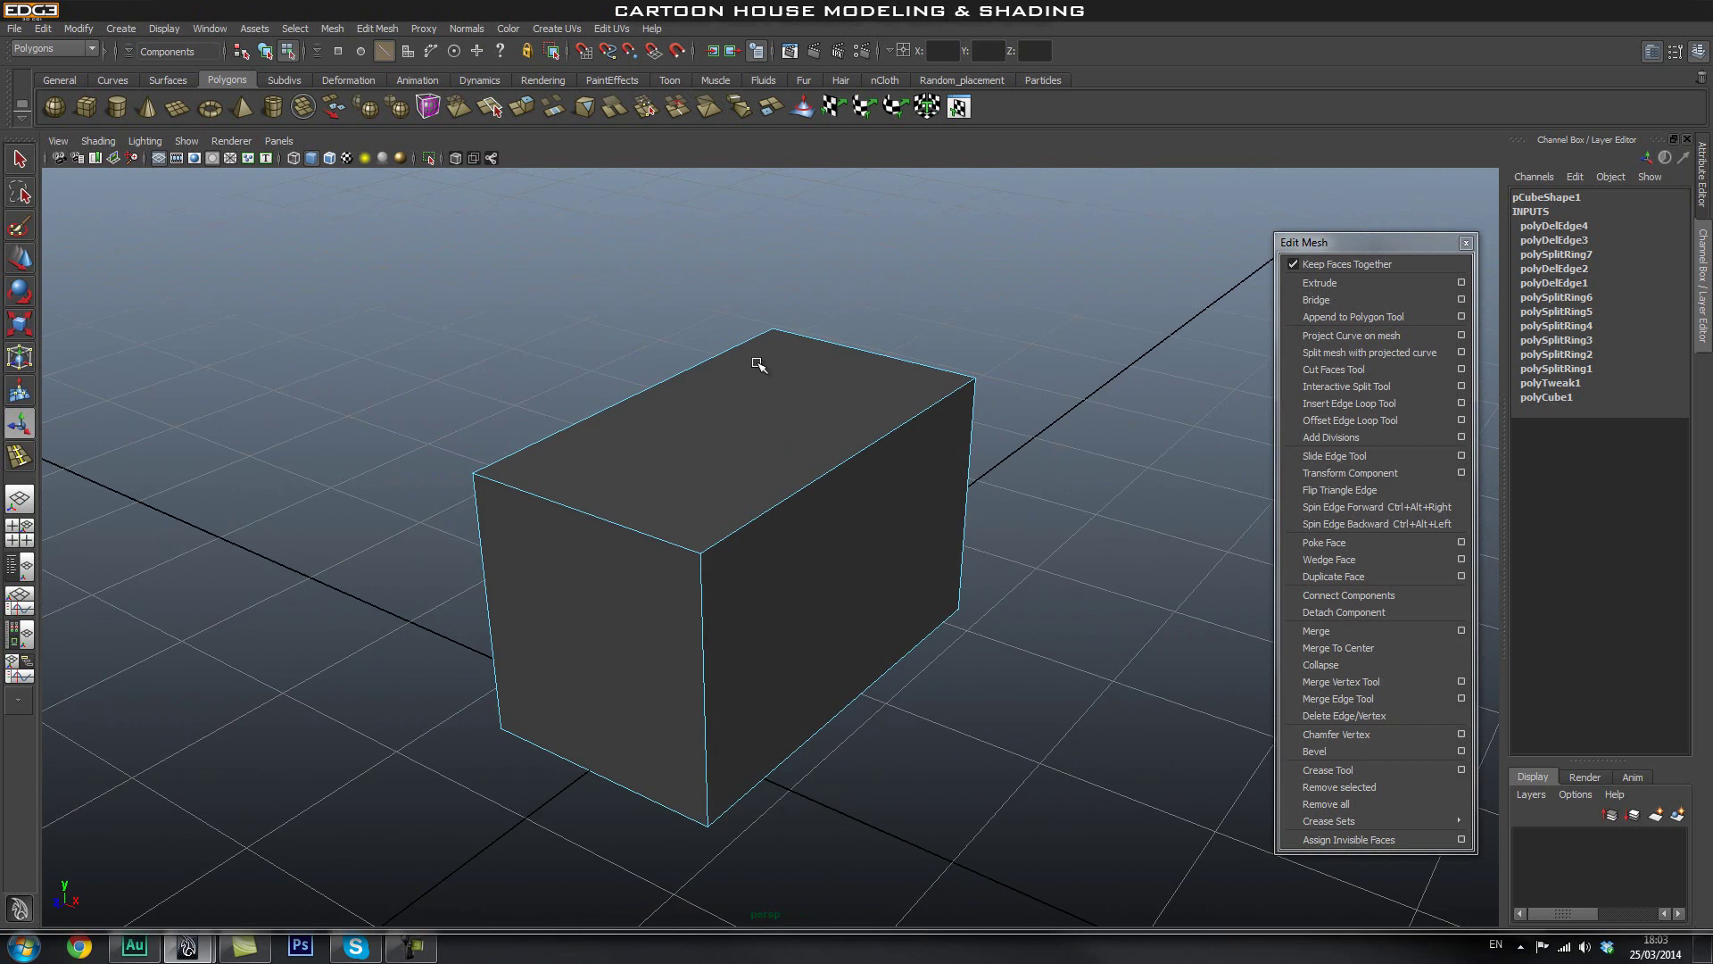
pyautogui.keyDown('alt'); pyautogui.moveTo(705, 384); pyautogui.dragTo(761, 562); pyautogui.keyUp('alt')
pyautogui.press('q')
pyautogui.moveTo(761, 553); pyautogui.dragTo(761, 592, button='right')
pyautogui.keyDown('alt'); pyautogui.moveTo(809, 682); pyautogui.dragTo(837, 607); pyautogui.keyUp('alt')
pyautogui.moveTo(836, 613); pyautogui.dragTo(897, 587, button='right')
pyautogui.moveTo(752, 519); pyautogui.dragTo(745, 458, button='right')
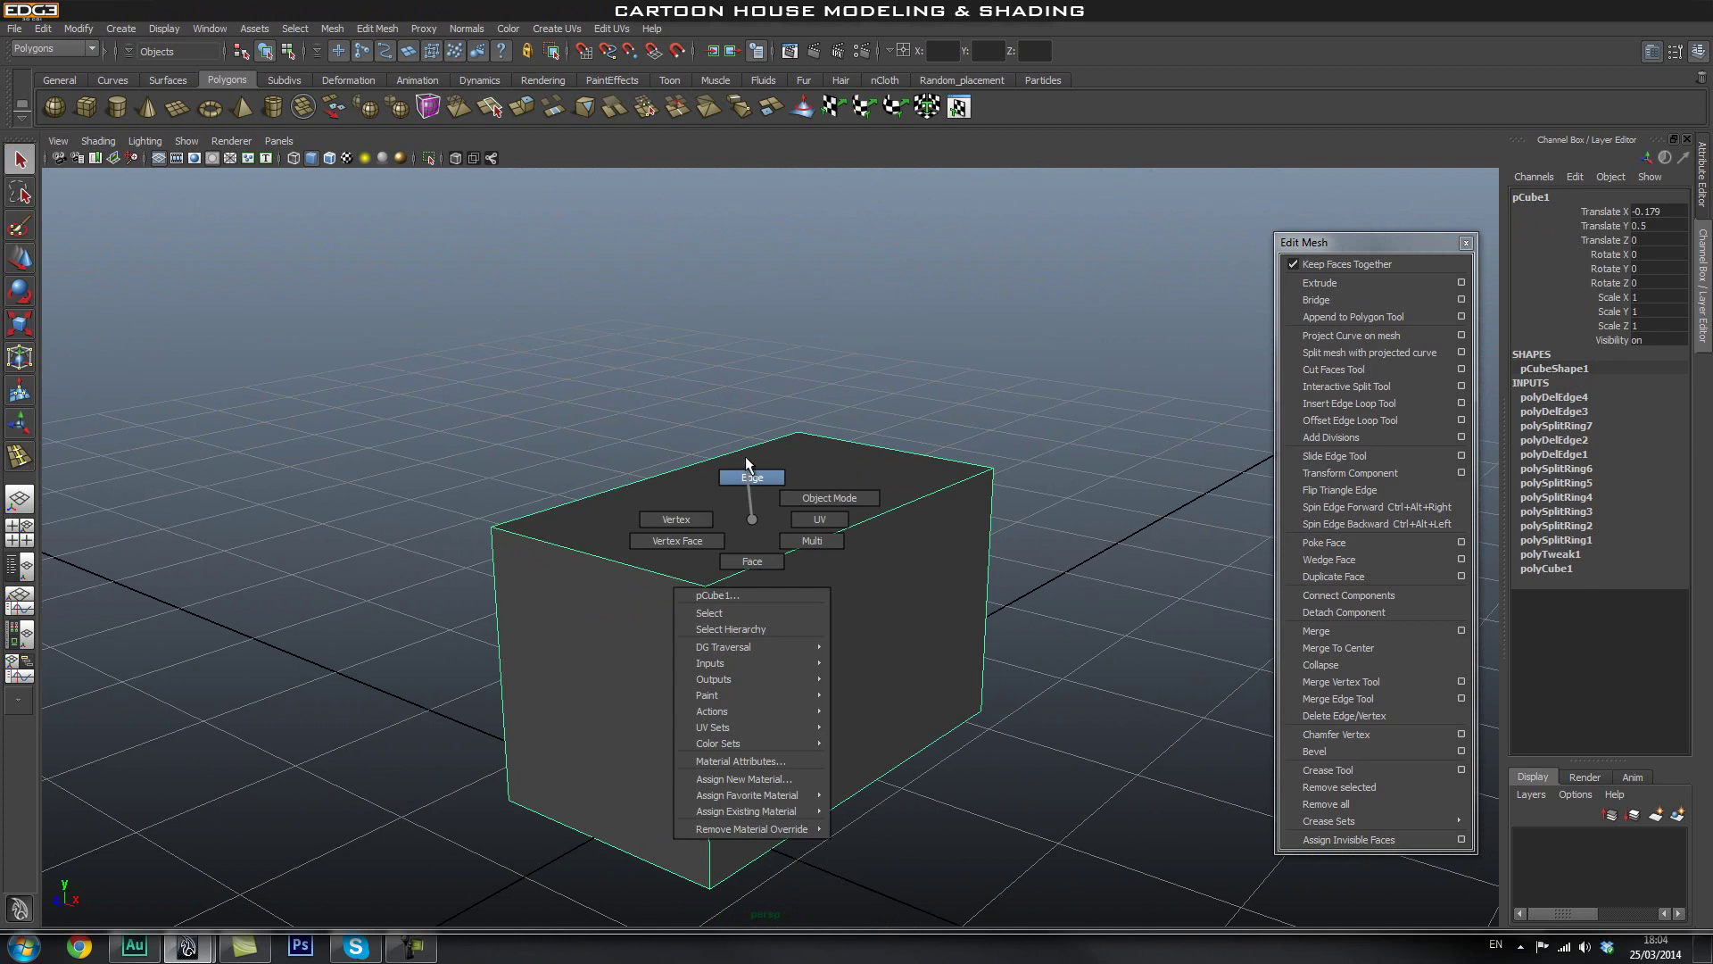
pyautogui.moveTo(748, 539); pyautogui.dragTo(661, 479, button='right')
pyautogui.moveTo(763, 553); pyautogui.dragTo(753, 561, button='right')
pyautogui.click(733, 489)
# Extrude the box's top face and move it straight up to form the roof section.
pyautogui.keyDown('alt'); pyautogui.moveTo(1036, 621); pyautogui.dragTo(1135, 504); pyautogui.keyUp('alt')
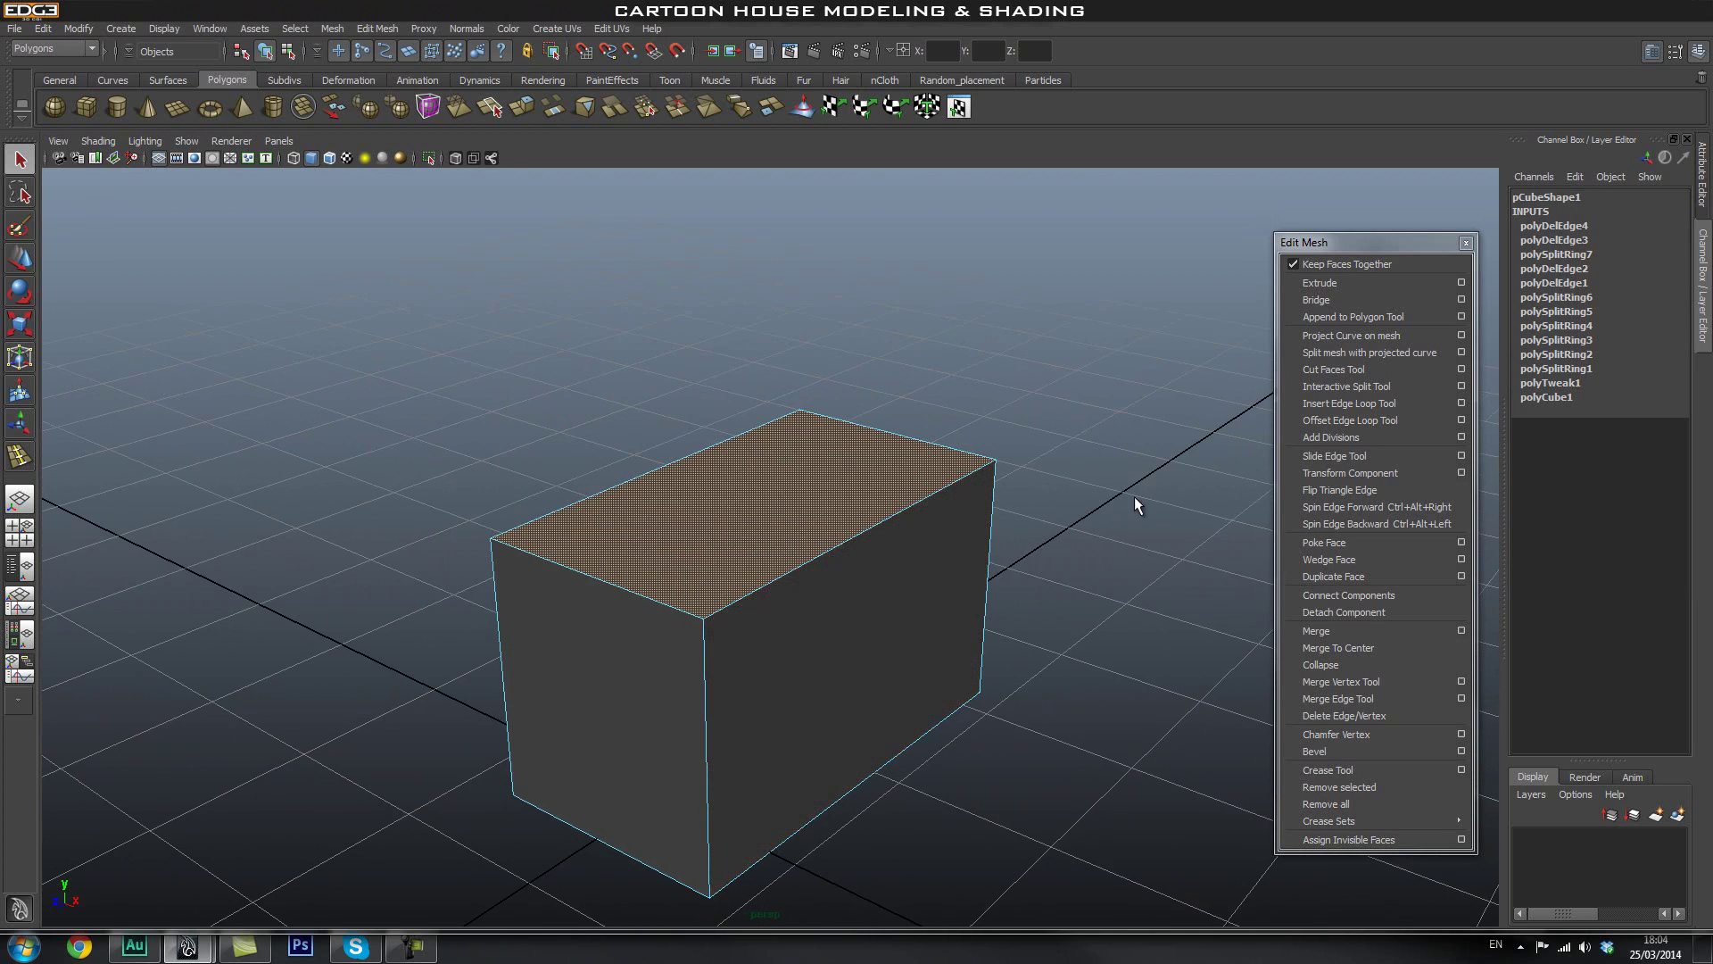
pyautogui.click(1353, 282)
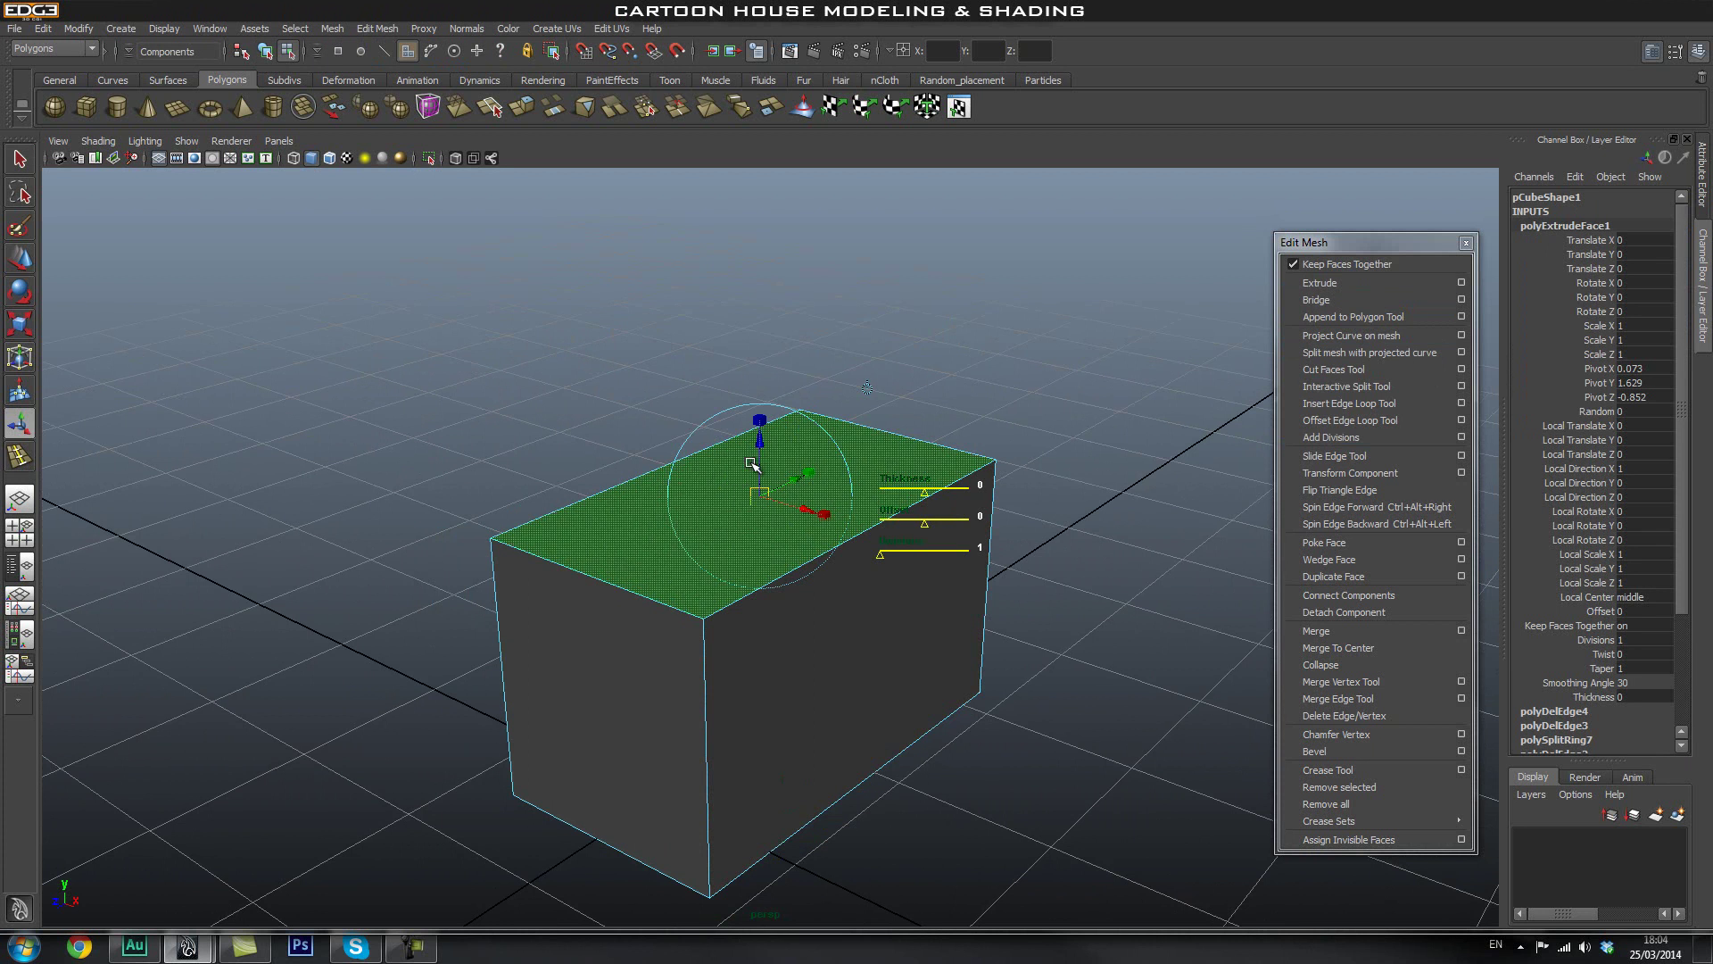
pyautogui.press('w')
pyautogui.moveTo(761, 441); pyautogui.dragTo(748, 268)
pyautogui.keyDown('alt'); pyautogui.moveTo(718, 375); pyautogui.dragTo(843, 420); pyautogui.keyUp('alt')
pyautogui.keyDown('alt'); pyautogui.moveTo(843, 424); pyautogui.dragTo(1110, 455, button='right'); pyautogui.keyUp('alt')
pyautogui.keyDown('alt'); pyautogui.moveTo(1024, 390); pyautogui.dragTo(945, 469, button='middle'); pyautogui.keyUp('alt')
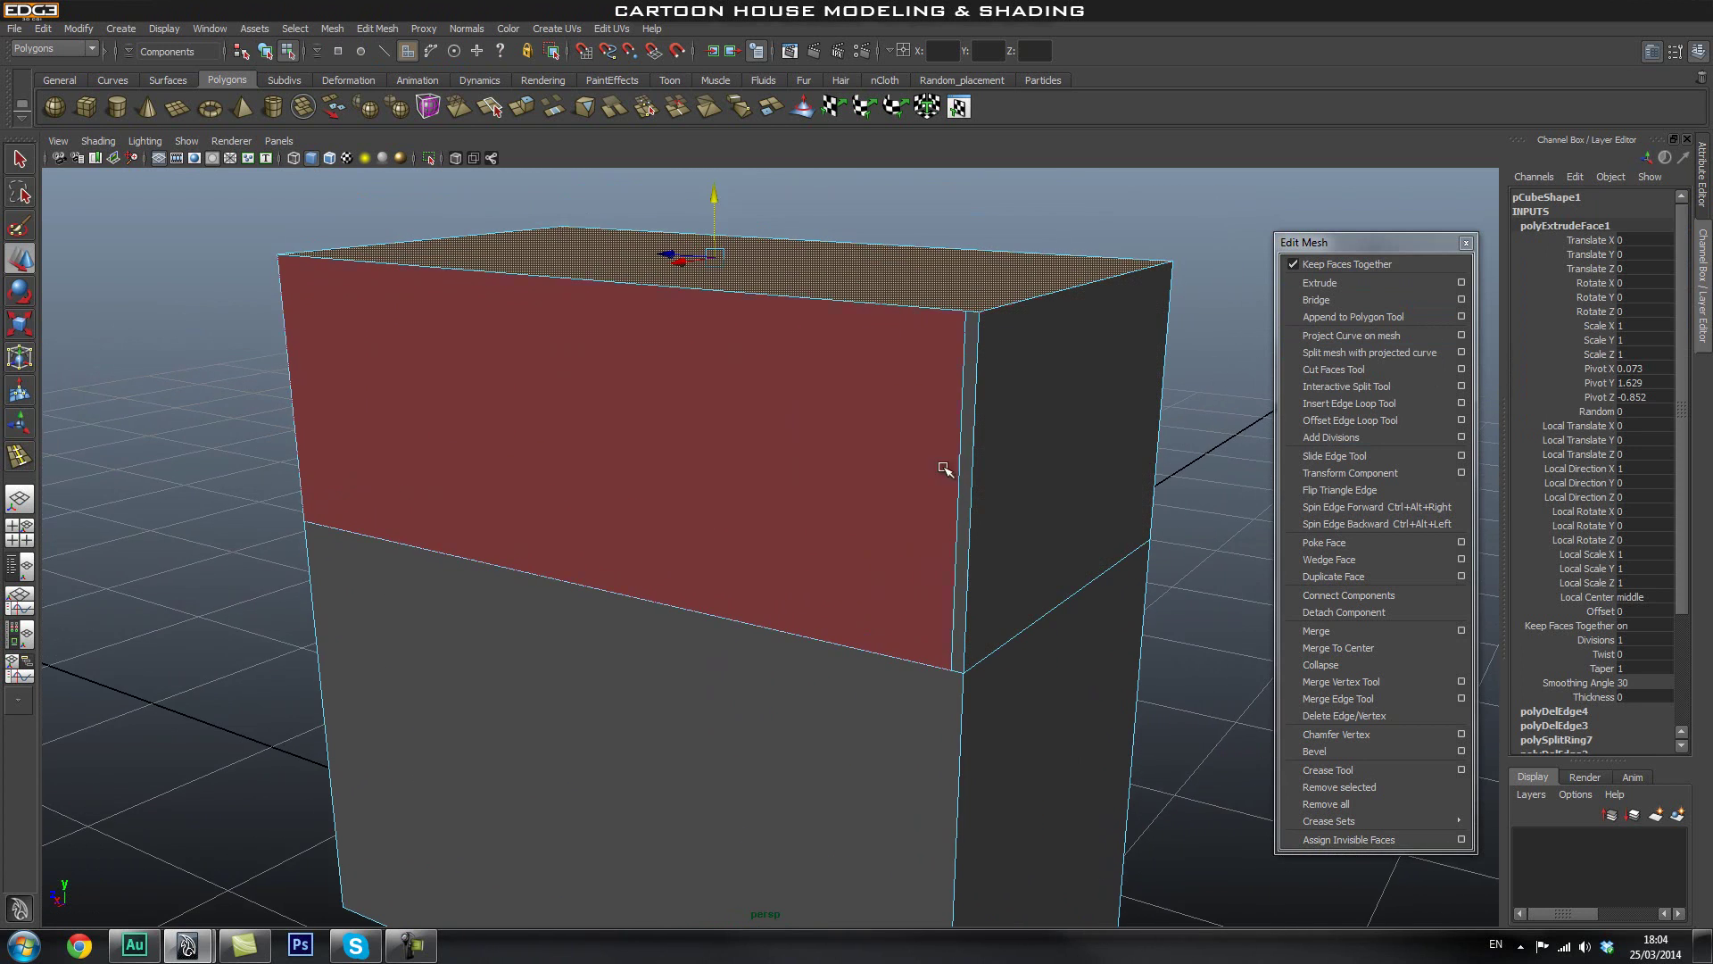
# Scale the extruded top face narrower across the house's width to slope the roof sides, and adjust its height.
pyautogui.keyDown('alt'); pyautogui.moveTo(859, 419); pyautogui.dragTo(1075, 393); pyautogui.keyUp('alt')
pyautogui.keyDown('alt'); pyautogui.moveTo(1207, 363); pyautogui.dragTo(780, 413, button='right'); pyautogui.keyUp('alt')
pyautogui.keyDown('alt'); pyautogui.moveTo(780, 413); pyautogui.dragTo(786, 379); pyautogui.keyUp('alt')
pyautogui.press('r')
pyautogui.press('w')
pyautogui.press('w')
pyautogui.moveTo(829, 319); pyautogui.dragTo(828, 334)
# Select the stray edge running beside the roof's sloped corner and remove it with Delete Edge.
pyautogui.keyDown('alt'); pyautogui.moveTo(792, 455); pyautogui.dragTo(822, 485); pyautogui.keyUp('alt')
pyautogui.keyDown('alt'); pyautogui.moveTo(822, 485); pyautogui.dragTo(1071, 547, button='right'); pyautogui.keyUp('alt')
pyautogui.keyDown('alt'); pyautogui.moveTo(1072, 547); pyautogui.dragTo(987, 545, button='middle'); pyautogui.keyUp('alt')
pyautogui.press('q')
pyautogui.keyDown('alt'); pyautogui.moveTo(869, 547); pyautogui.dragTo(905, 473, button='right'); pyautogui.keyUp('alt')
pyautogui.click(853, 501)
pyautogui.keyDown('shift'); pyautogui.rightClick(743, 479); pyautogui.keyUp('shift')
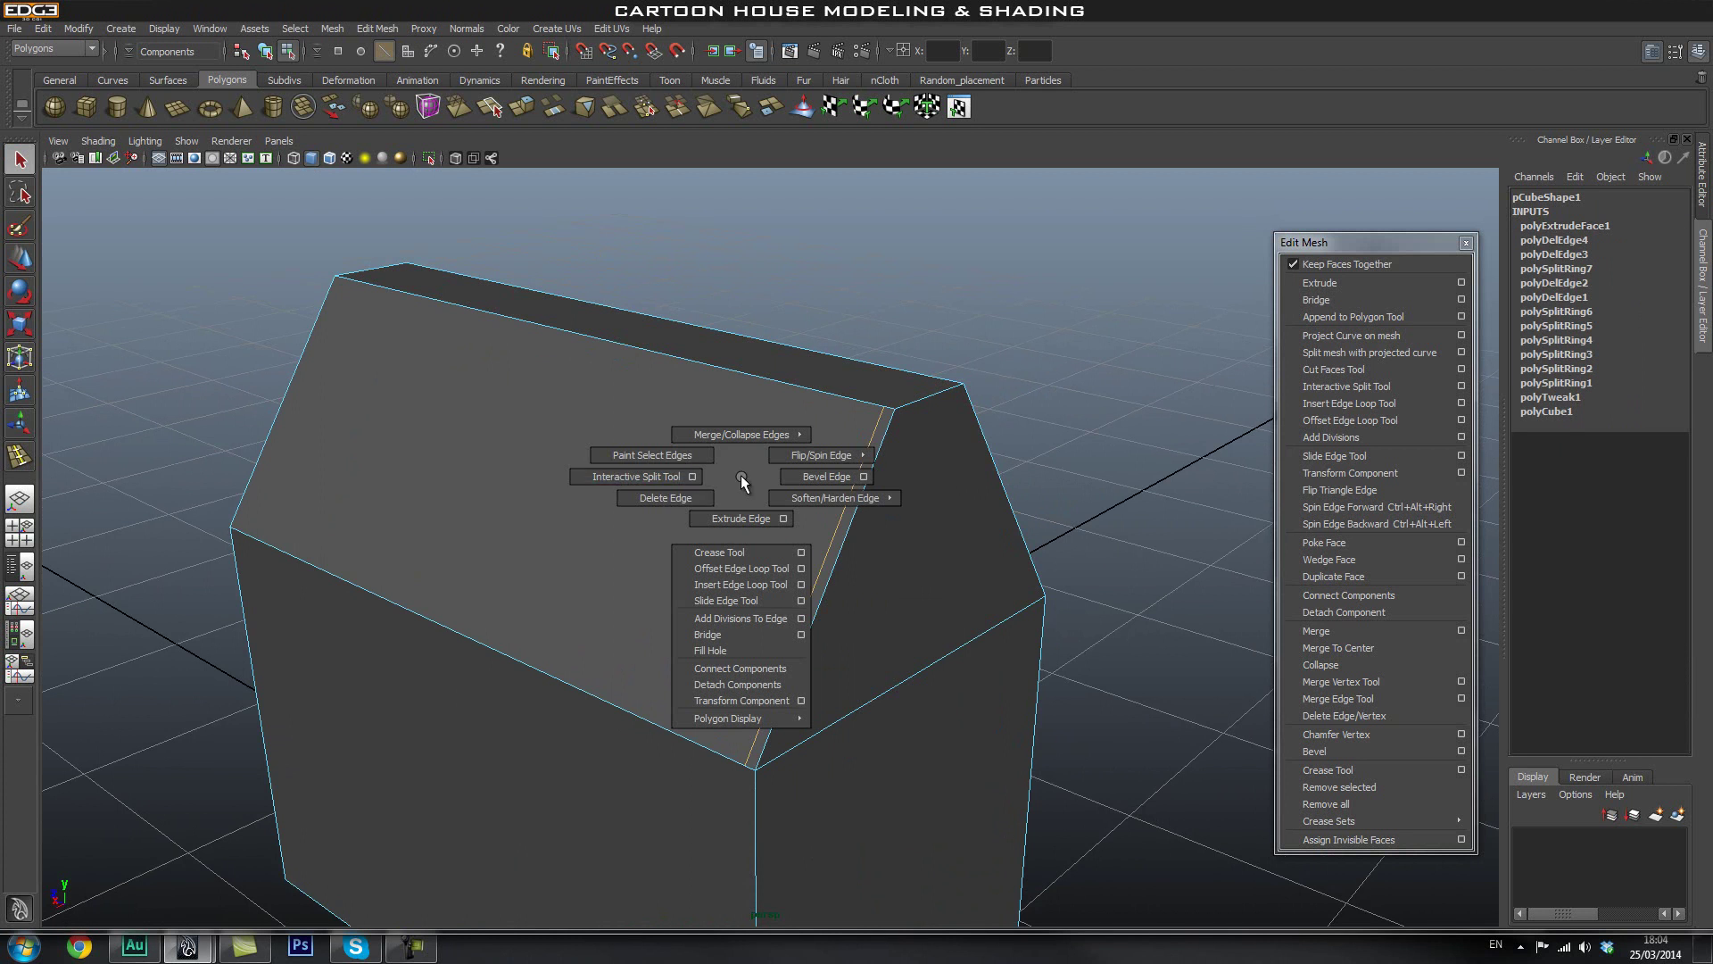
pyautogui.click(669, 496)
pyautogui.keyDown('alt'); pyautogui.moveTo(938, 518); pyautogui.dragTo(777, 468); pyautogui.keyUp('alt')
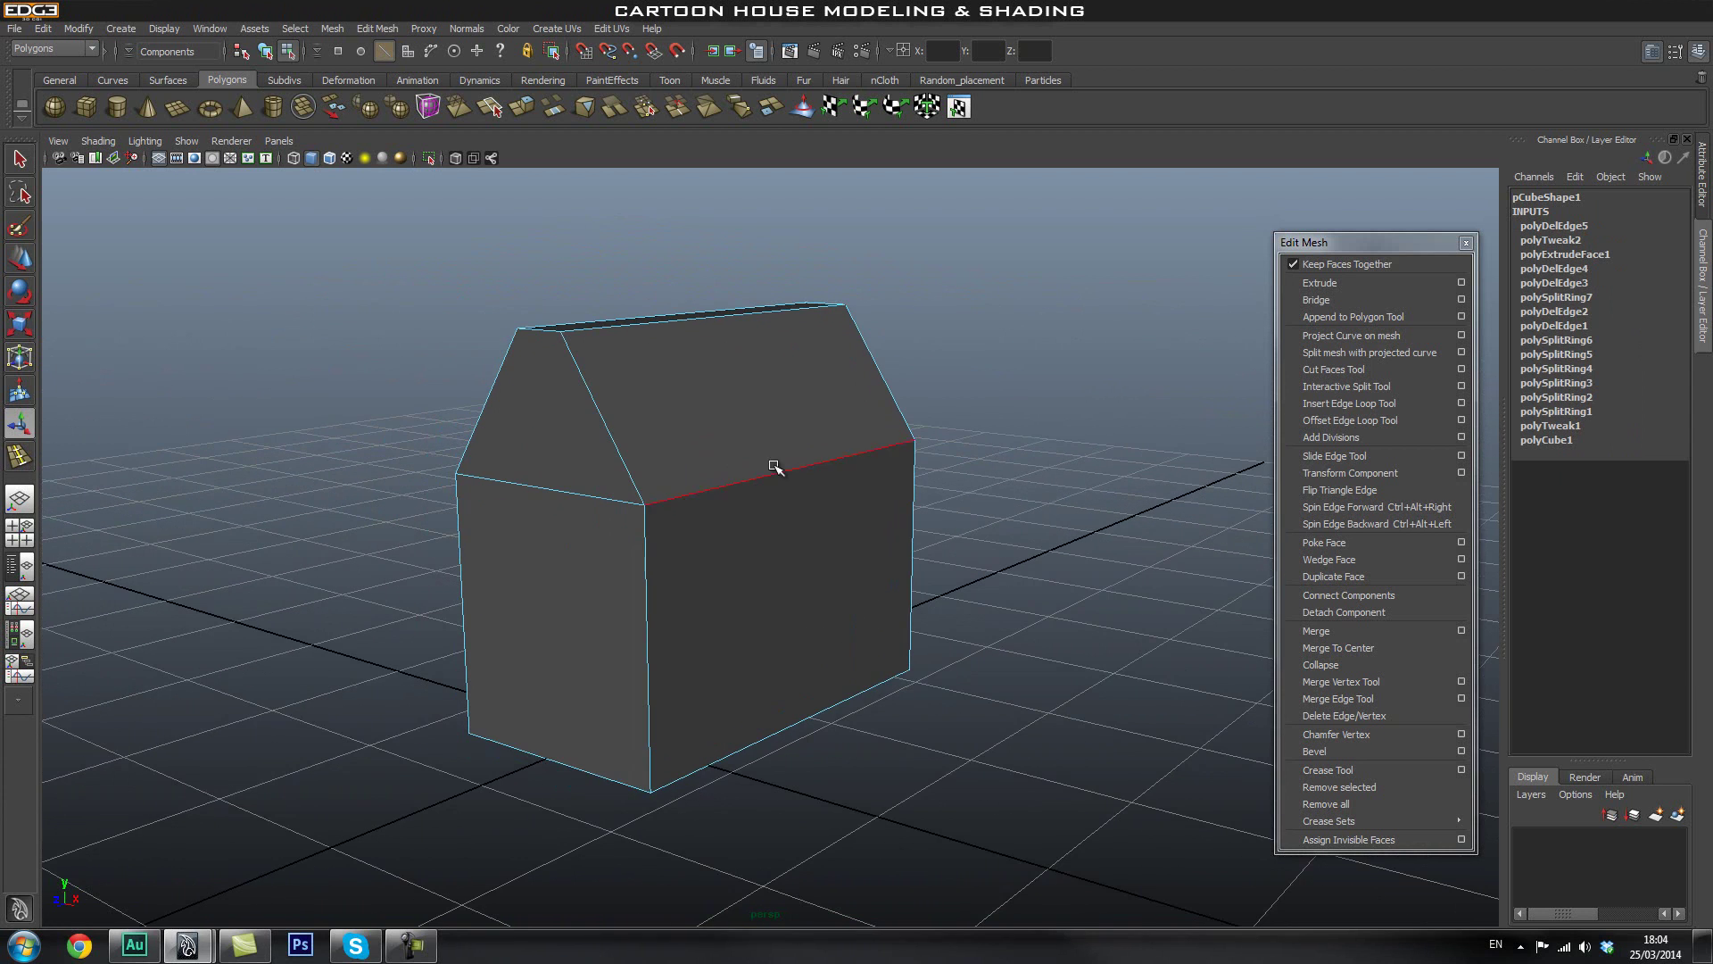
# Return the house to object mode, preview it with mesh smoothing, and examine the unsmoothed shape from several angles.
pyautogui.keyDown('alt'); pyautogui.moveTo(830, 505); pyautogui.dragTo(827, 526); pyautogui.keyUp('alt')
pyautogui.press('q')
pyautogui.moveTo(755, 479); pyautogui.dragTo(861, 441, button='right')
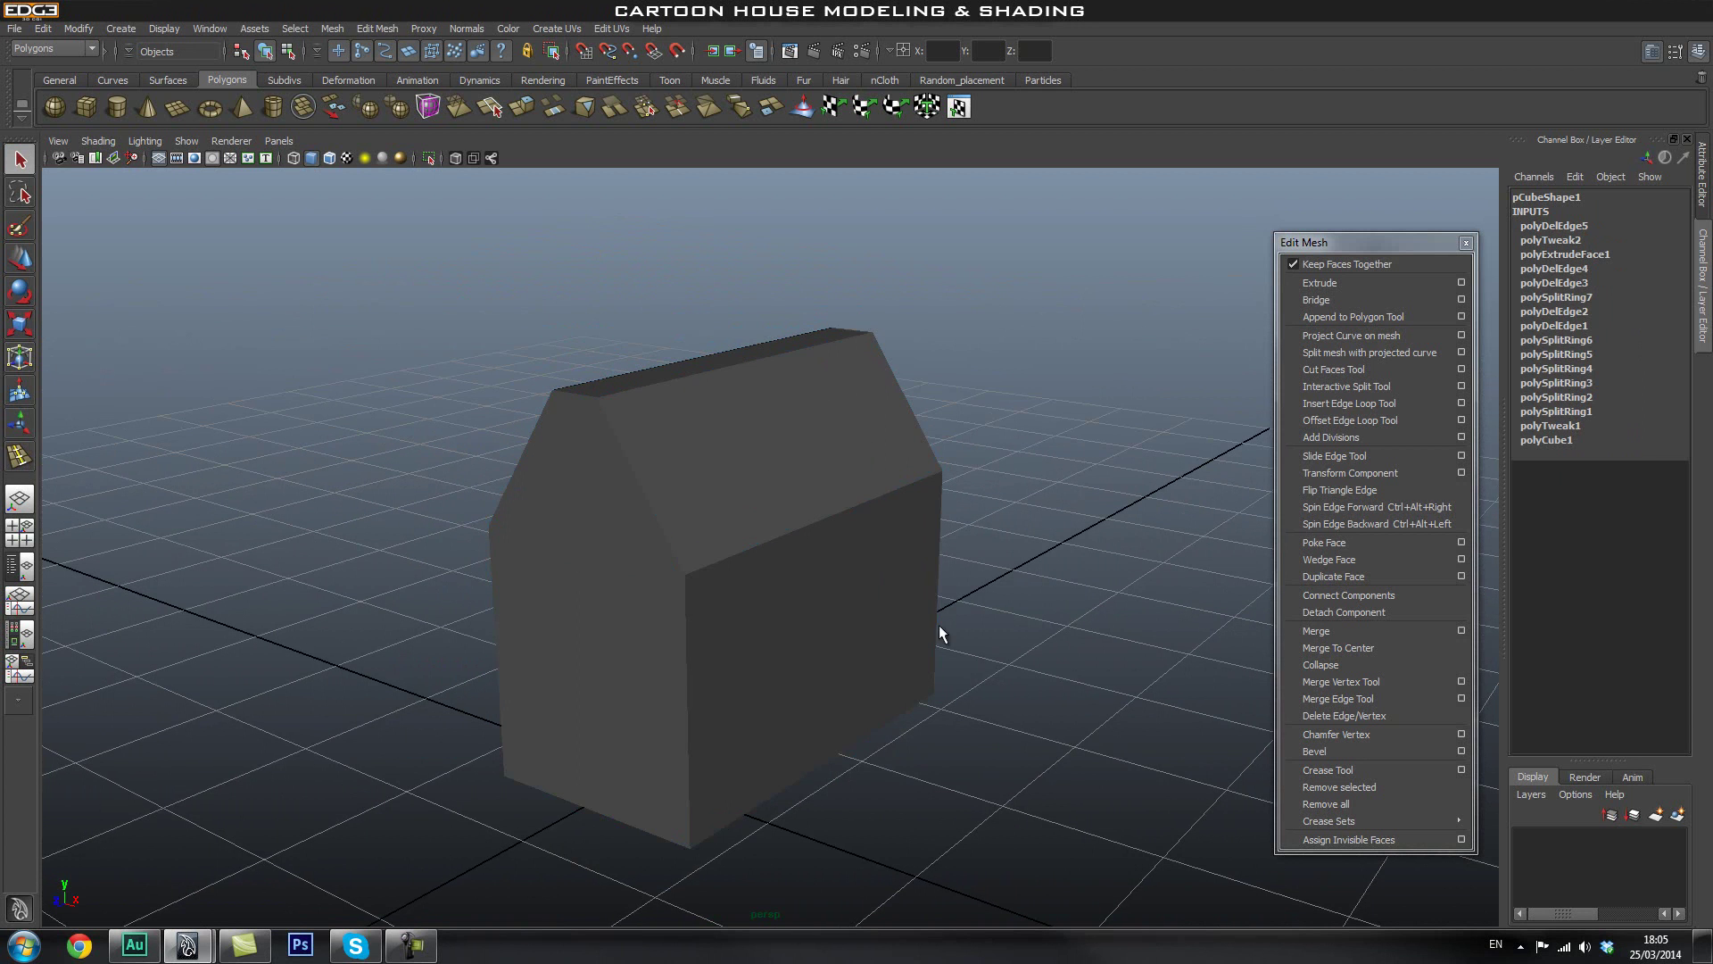
pyautogui.click(888, 581)
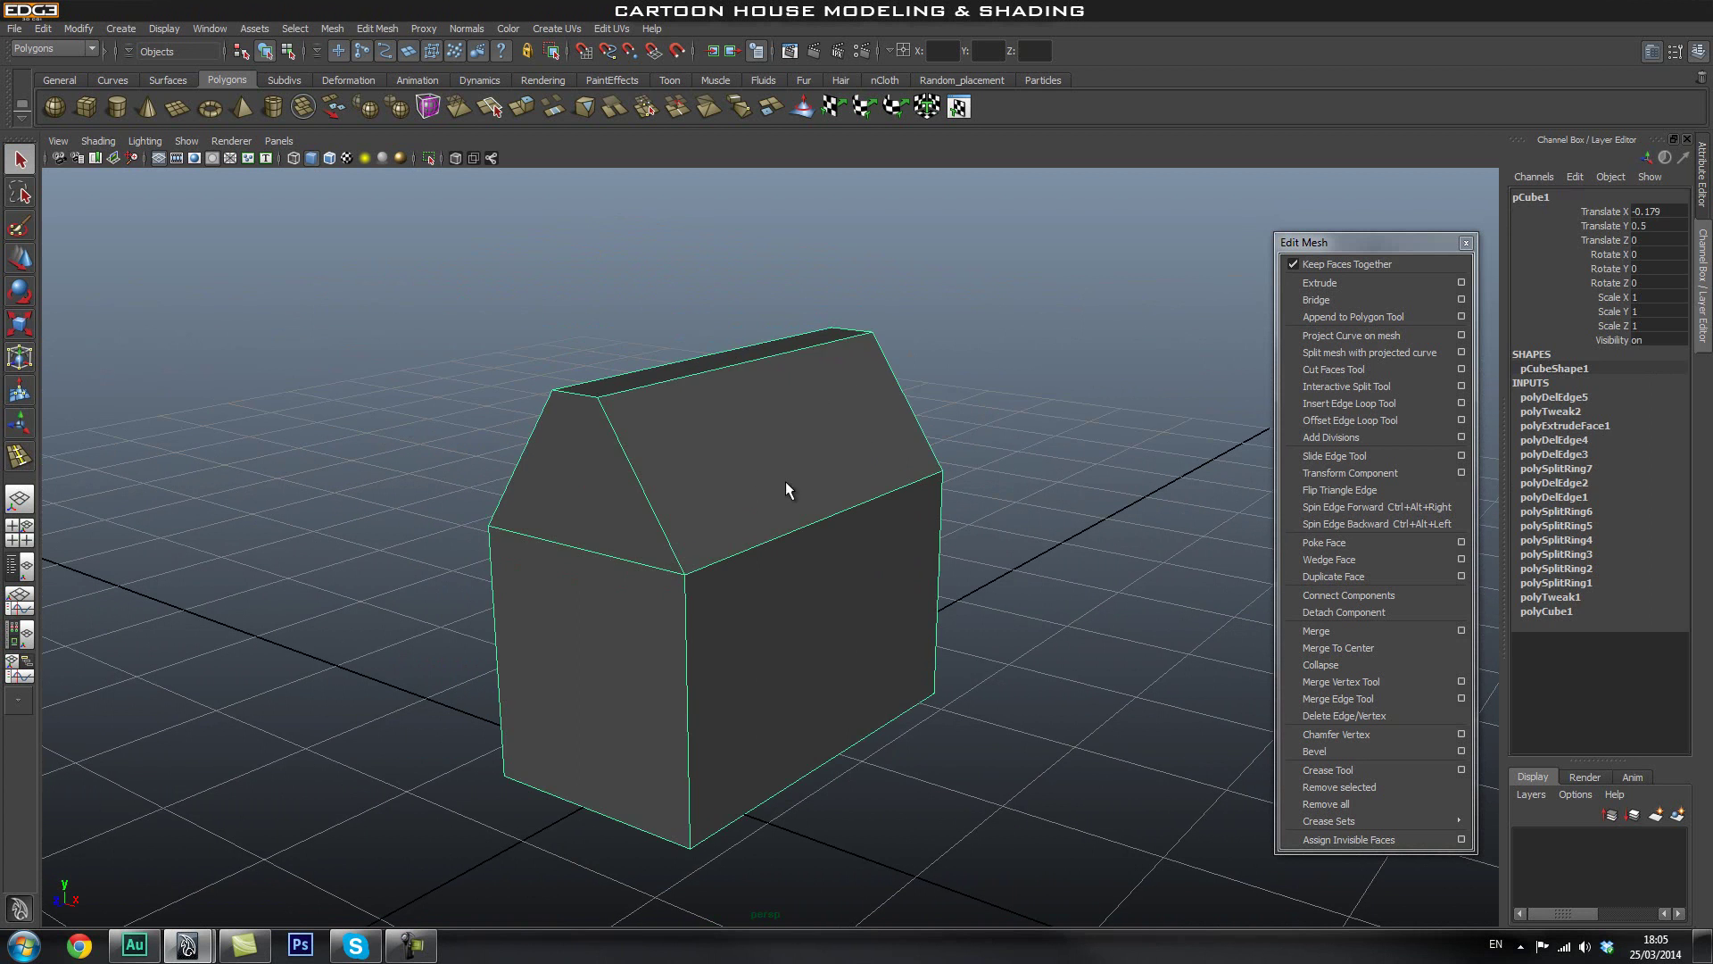
pyautogui.press('3')
pyautogui.press('1')
pyautogui.keyDown('alt'); pyautogui.moveTo(585, 437); pyautogui.dragTo(912, 623); pyautogui.keyUp('alt')
pyautogui.keyDown('alt'); pyautogui.moveTo(1063, 580); pyautogui.dragTo(773, 534); pyautogui.keyUp('alt')
pyautogui.keyDown('alt'); pyautogui.moveTo(773, 533); pyautogui.dragTo(775, 530, button='middle'); pyautogui.keyUp('alt')
pyautogui.keyDown('alt'); pyautogui.moveTo(678, 558); pyautogui.dragTo(743, 550, button='right'); pyautogui.keyUp('alt')
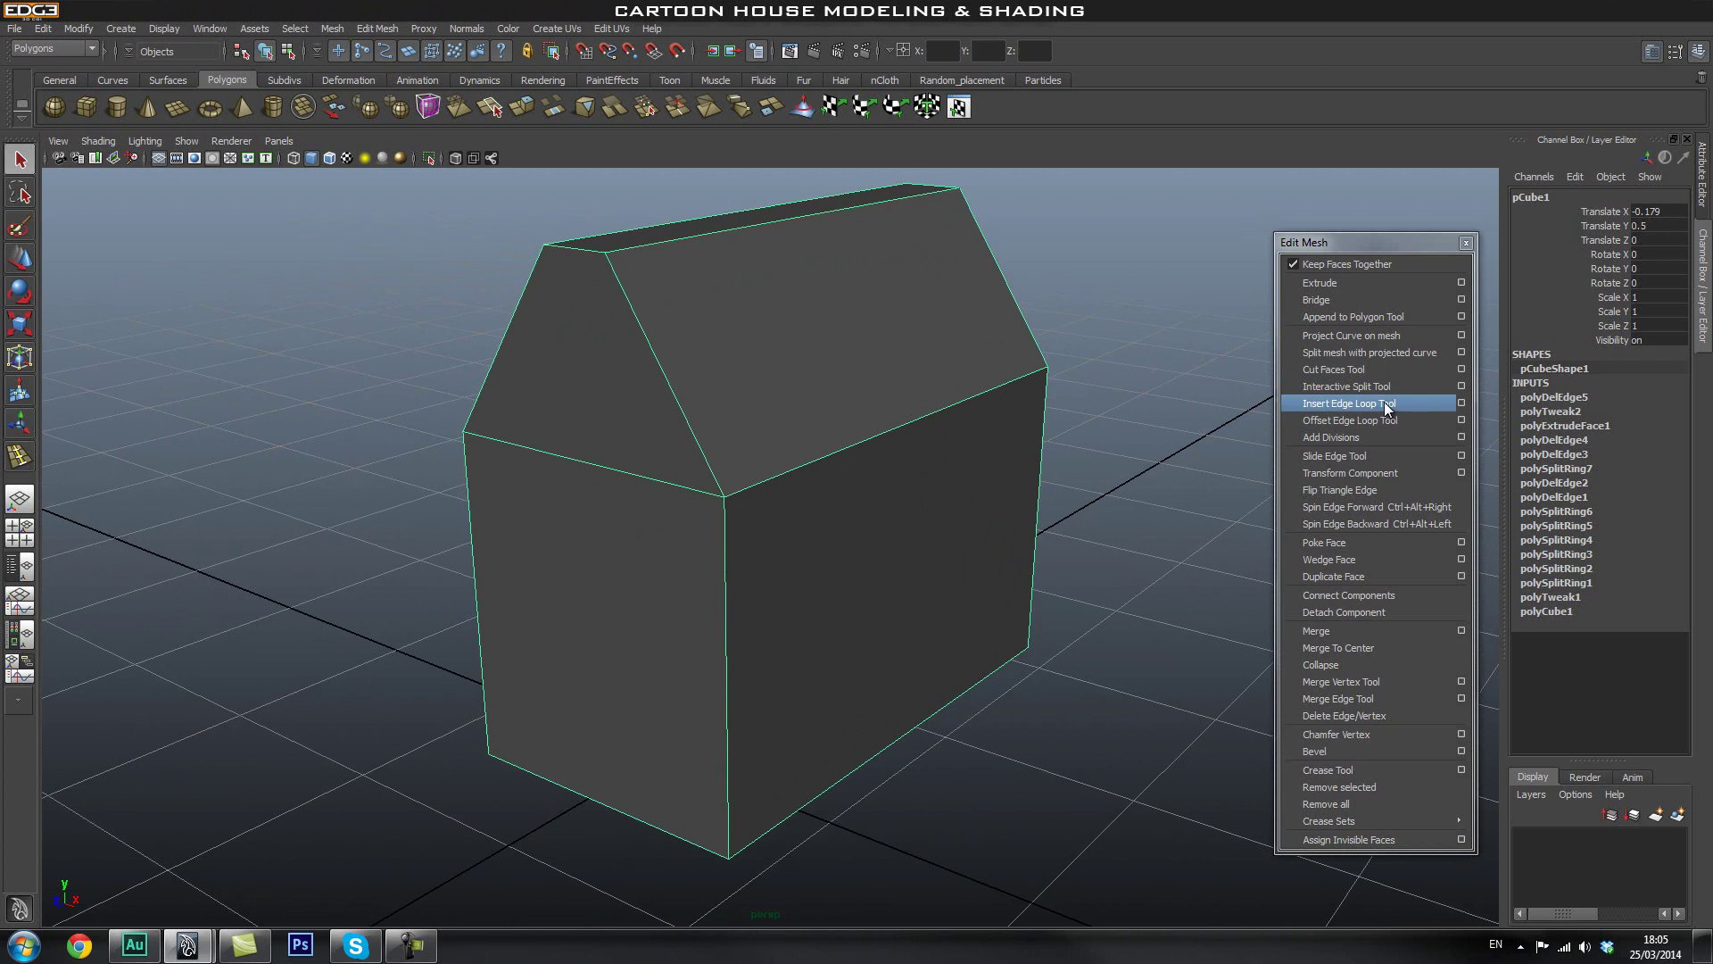
# Activate the Insert Edge Loop Tool and reset its settings to the defaults for placing single loops.
pyautogui.click(1386, 403)
pyautogui.keyDown('alt'); pyautogui.moveTo(693, 612); pyautogui.dragTo(737, 556); pyautogui.keyUp('alt')
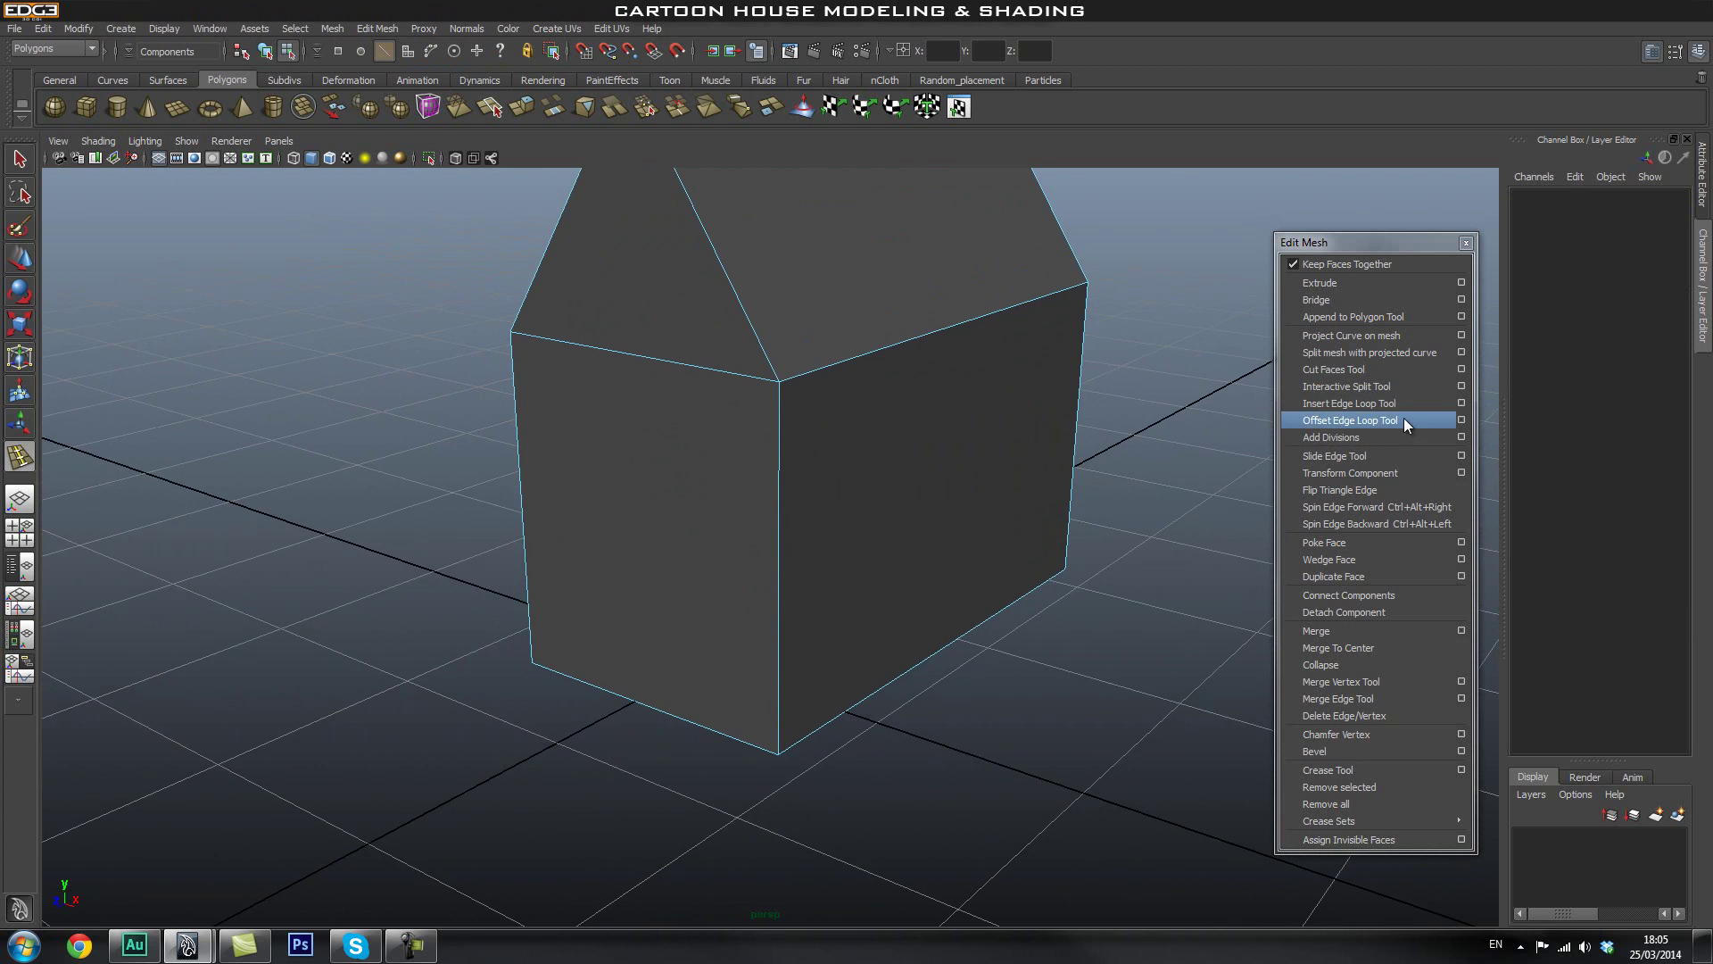
pyautogui.click(1462, 406)
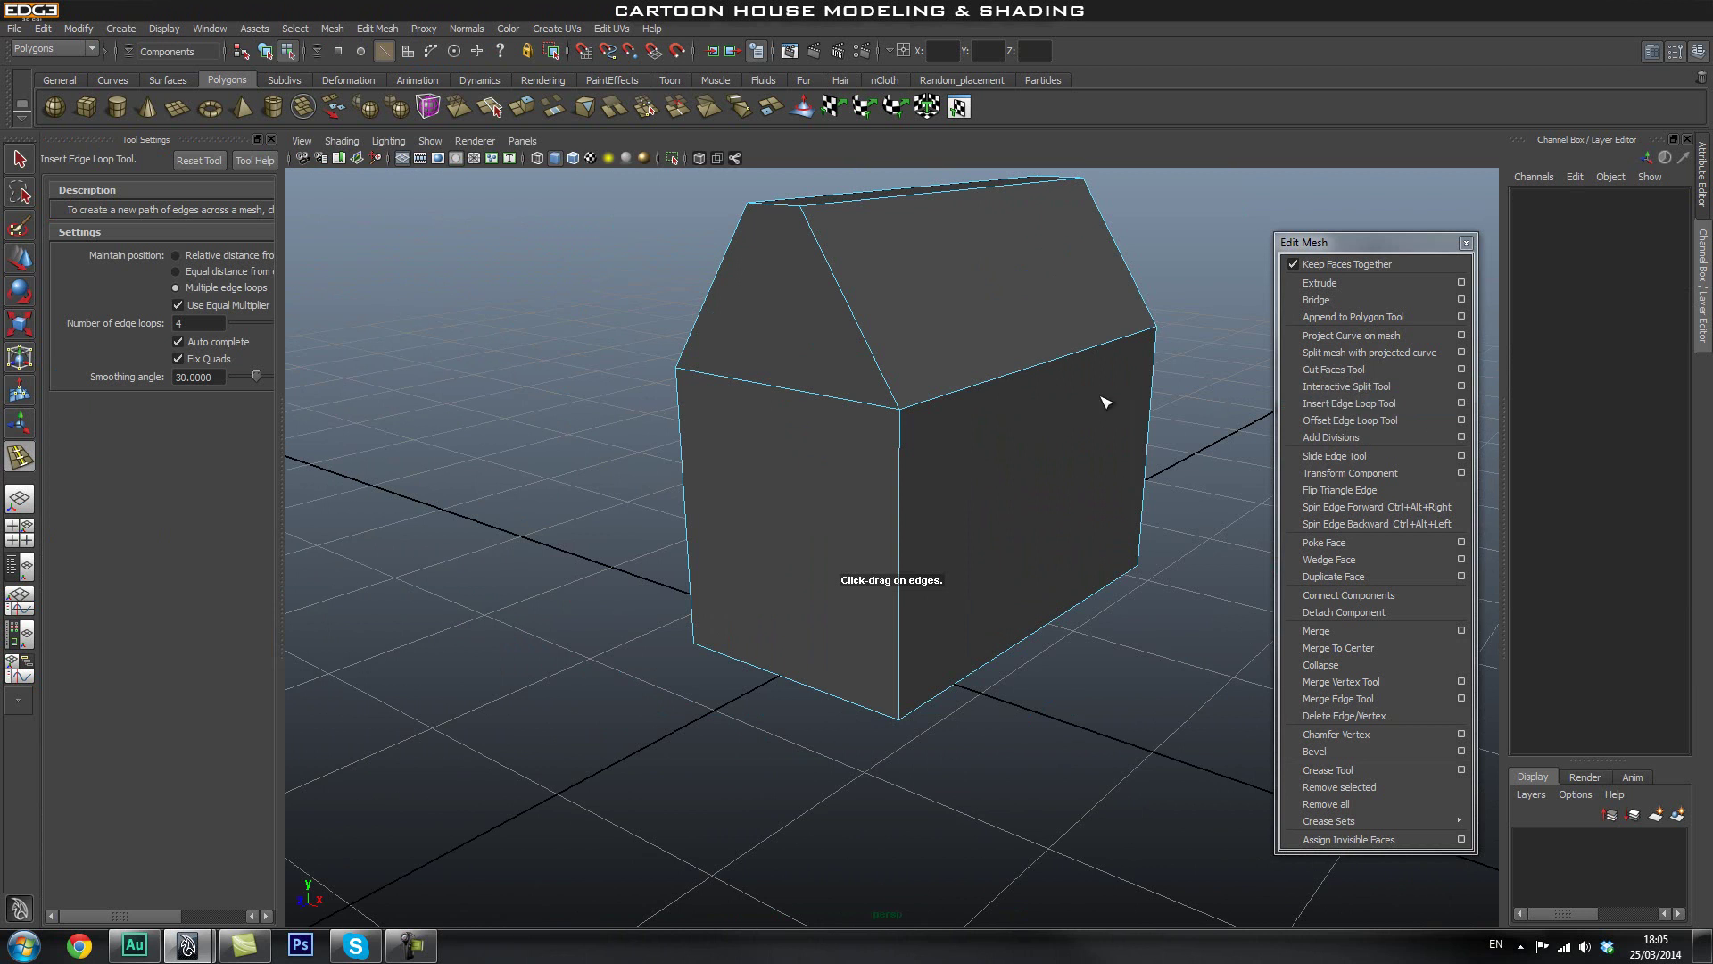
pyautogui.click(216, 157)
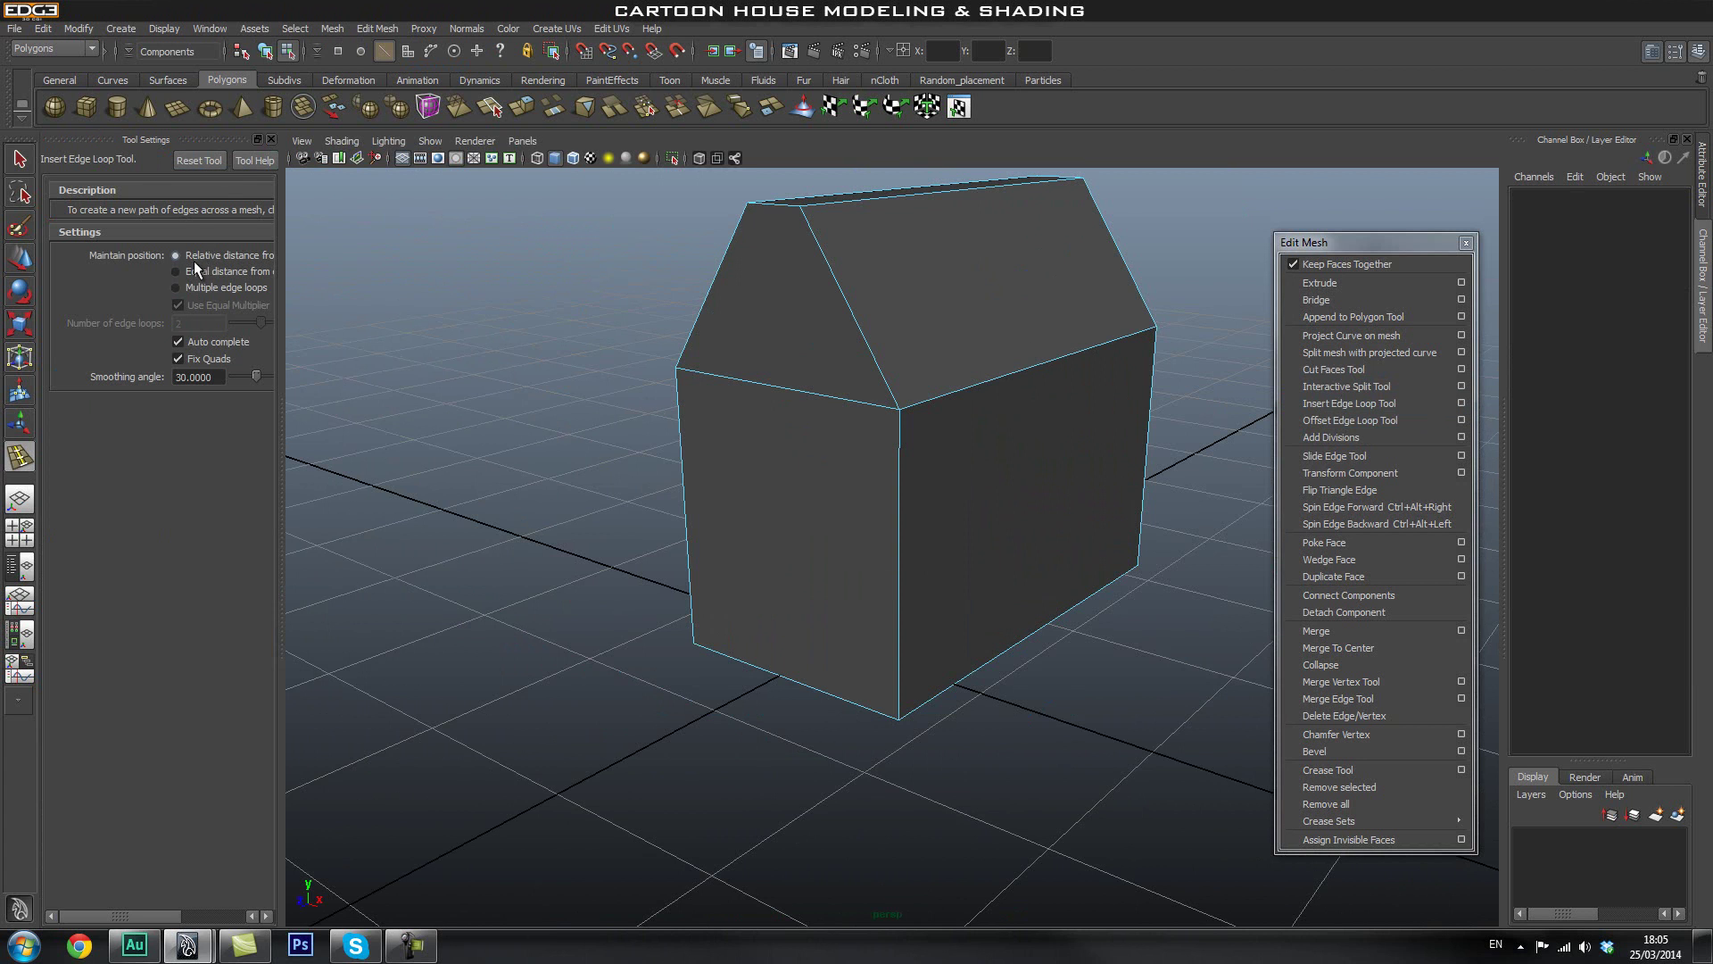
pyautogui.scroll(10, 919, 524)
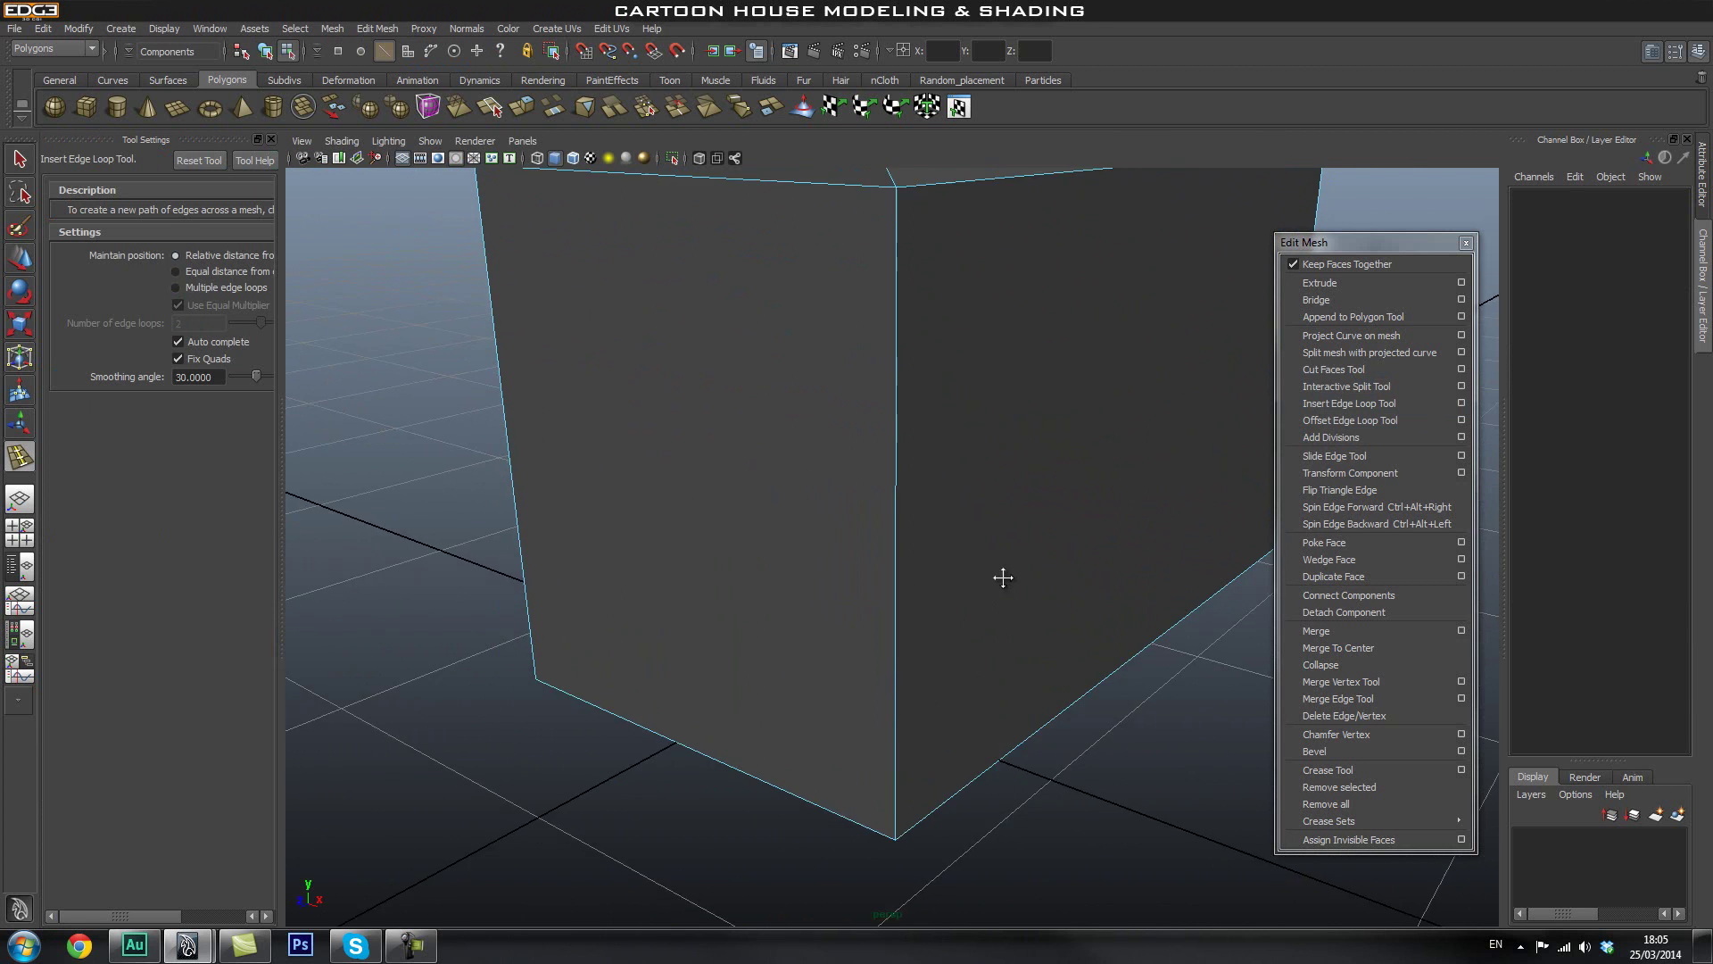
pyautogui.scroll(3, 873, 592)
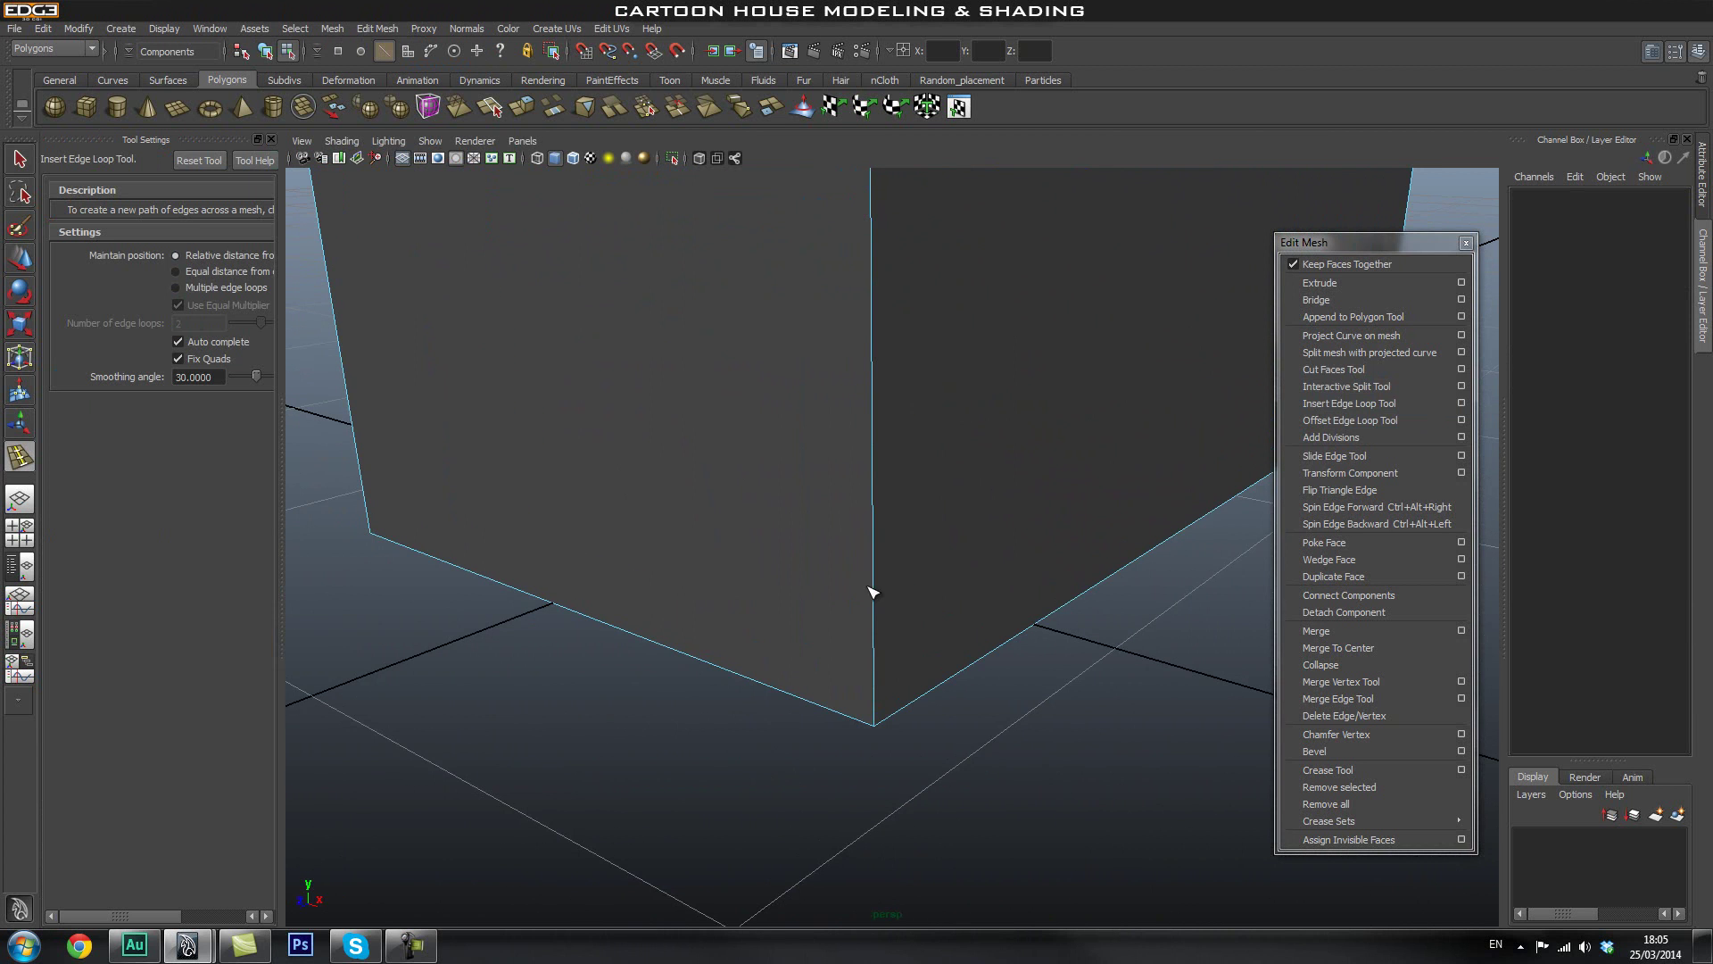
pyautogui.click(272, 140)
# Insert supporting edge loops close to the house's bottom edge, its gable end and both long sides.
pyautogui.moveTo(754, 703); pyautogui.dragTo(759, 750)
pyautogui.keyDown('alt'); pyautogui.moveTo(890, 822); pyautogui.dragTo(740, 611); pyautogui.keyUp('alt')
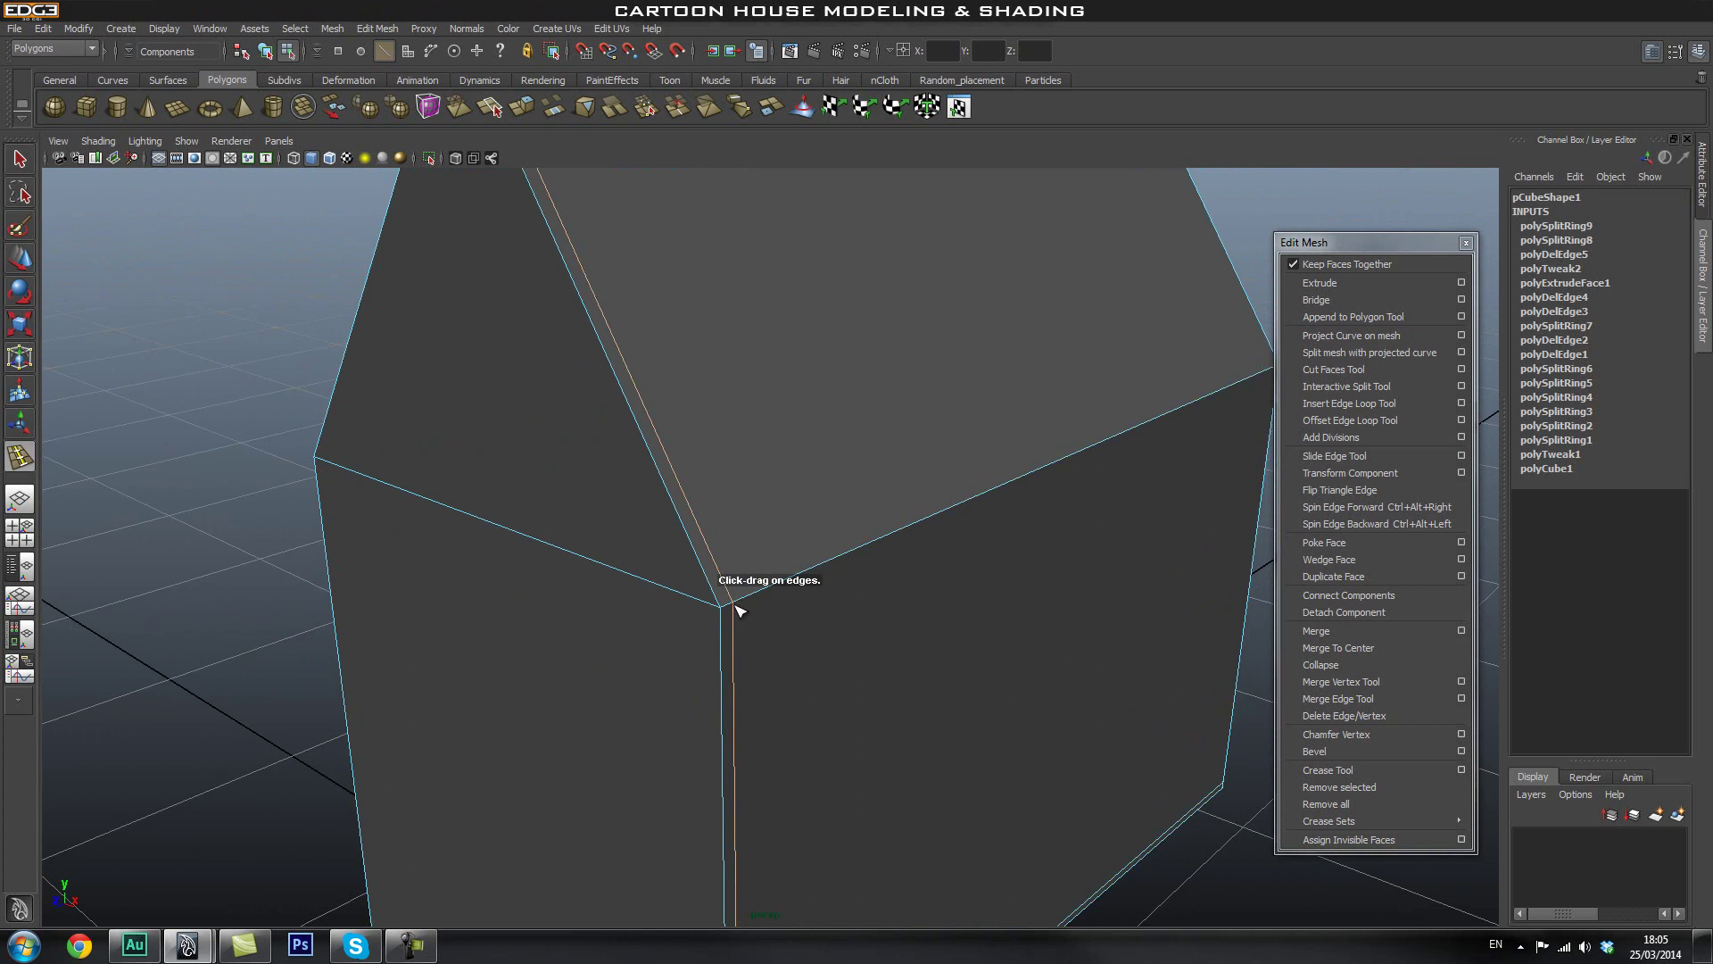
pyautogui.keyDown('alt'); pyautogui.moveTo(946, 521); pyautogui.dragTo(1011, 590); pyautogui.keyUp('alt')
pyautogui.keyDown('alt'); pyautogui.moveTo(872, 612); pyautogui.dragTo(942, 544); pyautogui.keyUp('alt')
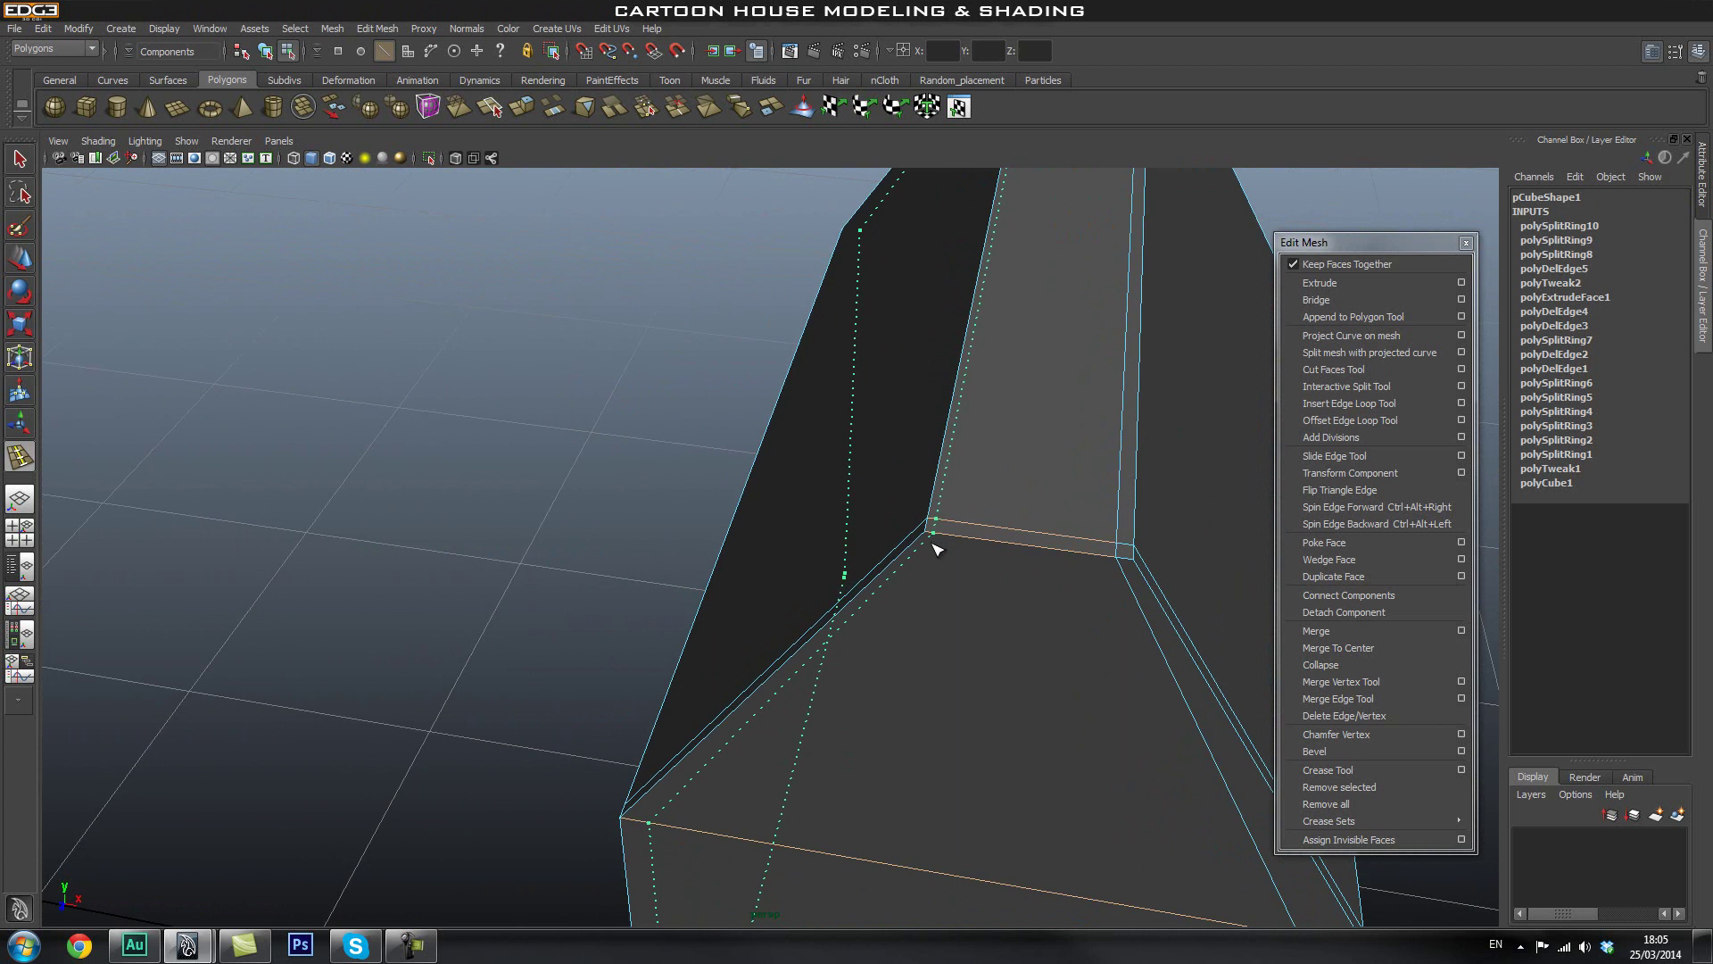
pyautogui.moveTo(1044, 566); pyautogui.dragTo(942, 564)
# Insert further supporting edge loops near the house's far end and just below the flat roof top.
pyautogui.keyDown('alt'); pyautogui.moveTo(942, 564); pyautogui.dragTo(850, 416); pyautogui.keyUp('alt')
pyautogui.keyDown('alt'); pyautogui.moveTo(952, 557); pyautogui.dragTo(895, 519); pyautogui.keyUp('alt')
pyautogui.keyDown('alt'); pyautogui.moveTo(716, 712); pyautogui.dragTo(839, 555); pyautogui.keyUp('alt')
pyautogui.moveTo(874, 471); pyautogui.dragTo(871, 460)
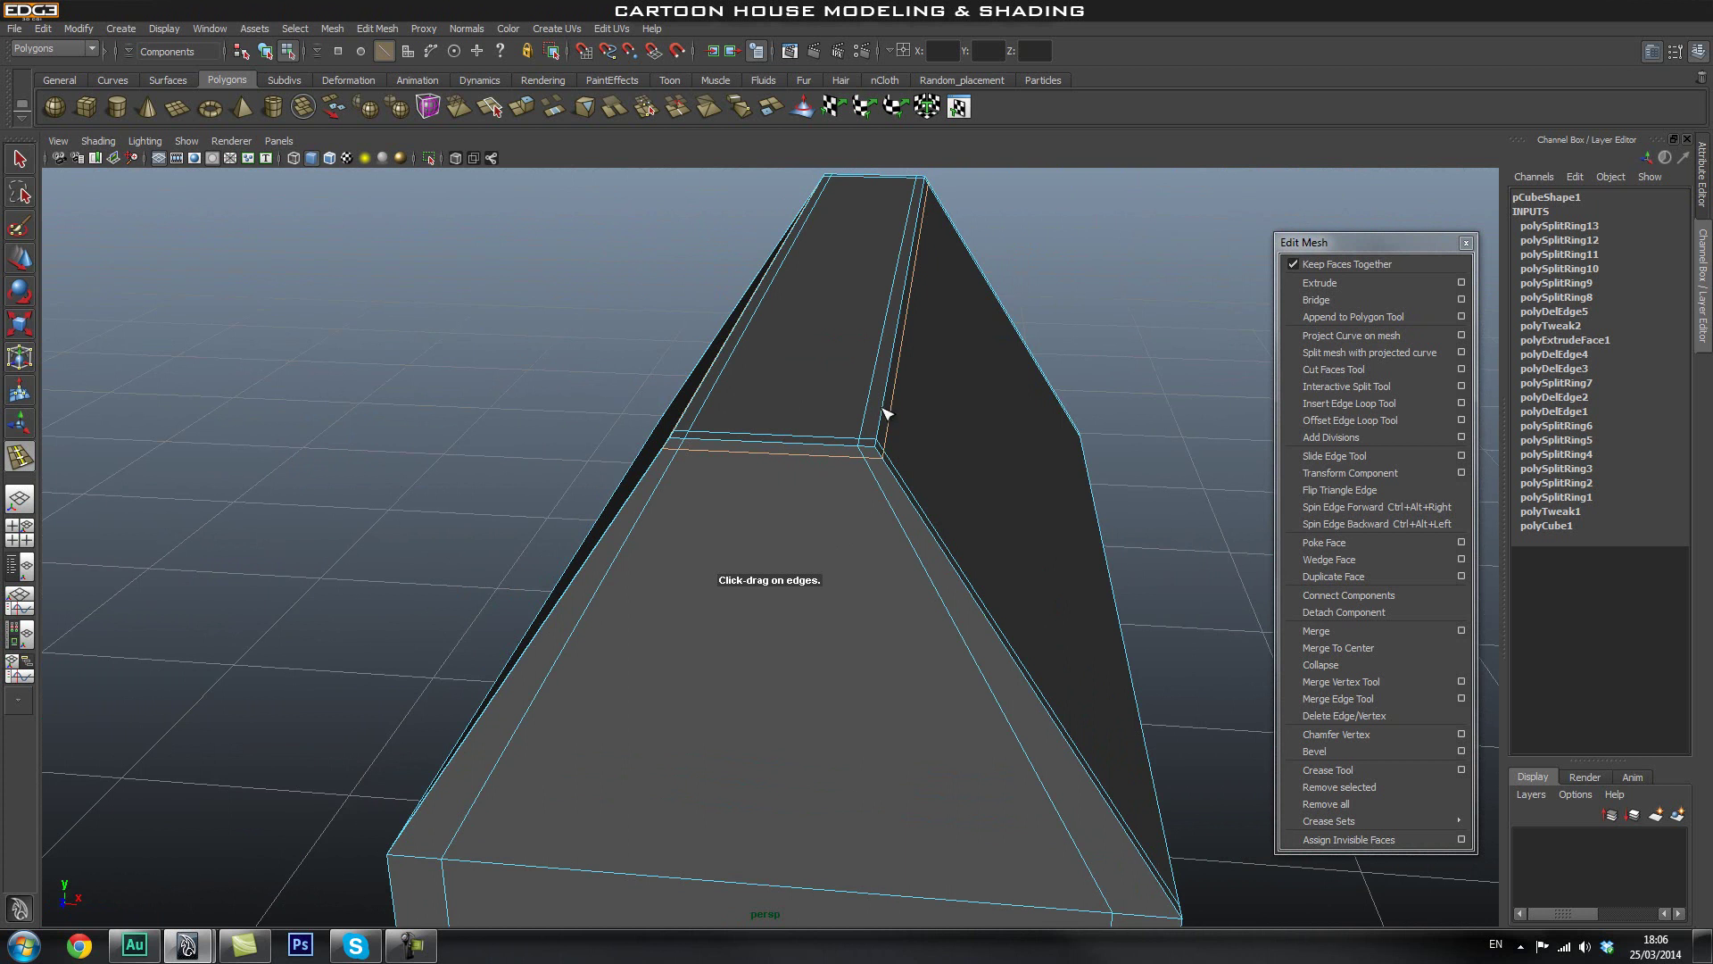
# Return the house to object mode and preview its new supporting loops with mesh smoothing.
pyautogui.keyDown('alt'); pyautogui.moveTo(675, 450); pyautogui.dragTo(1021, 620); pyautogui.keyUp('alt')
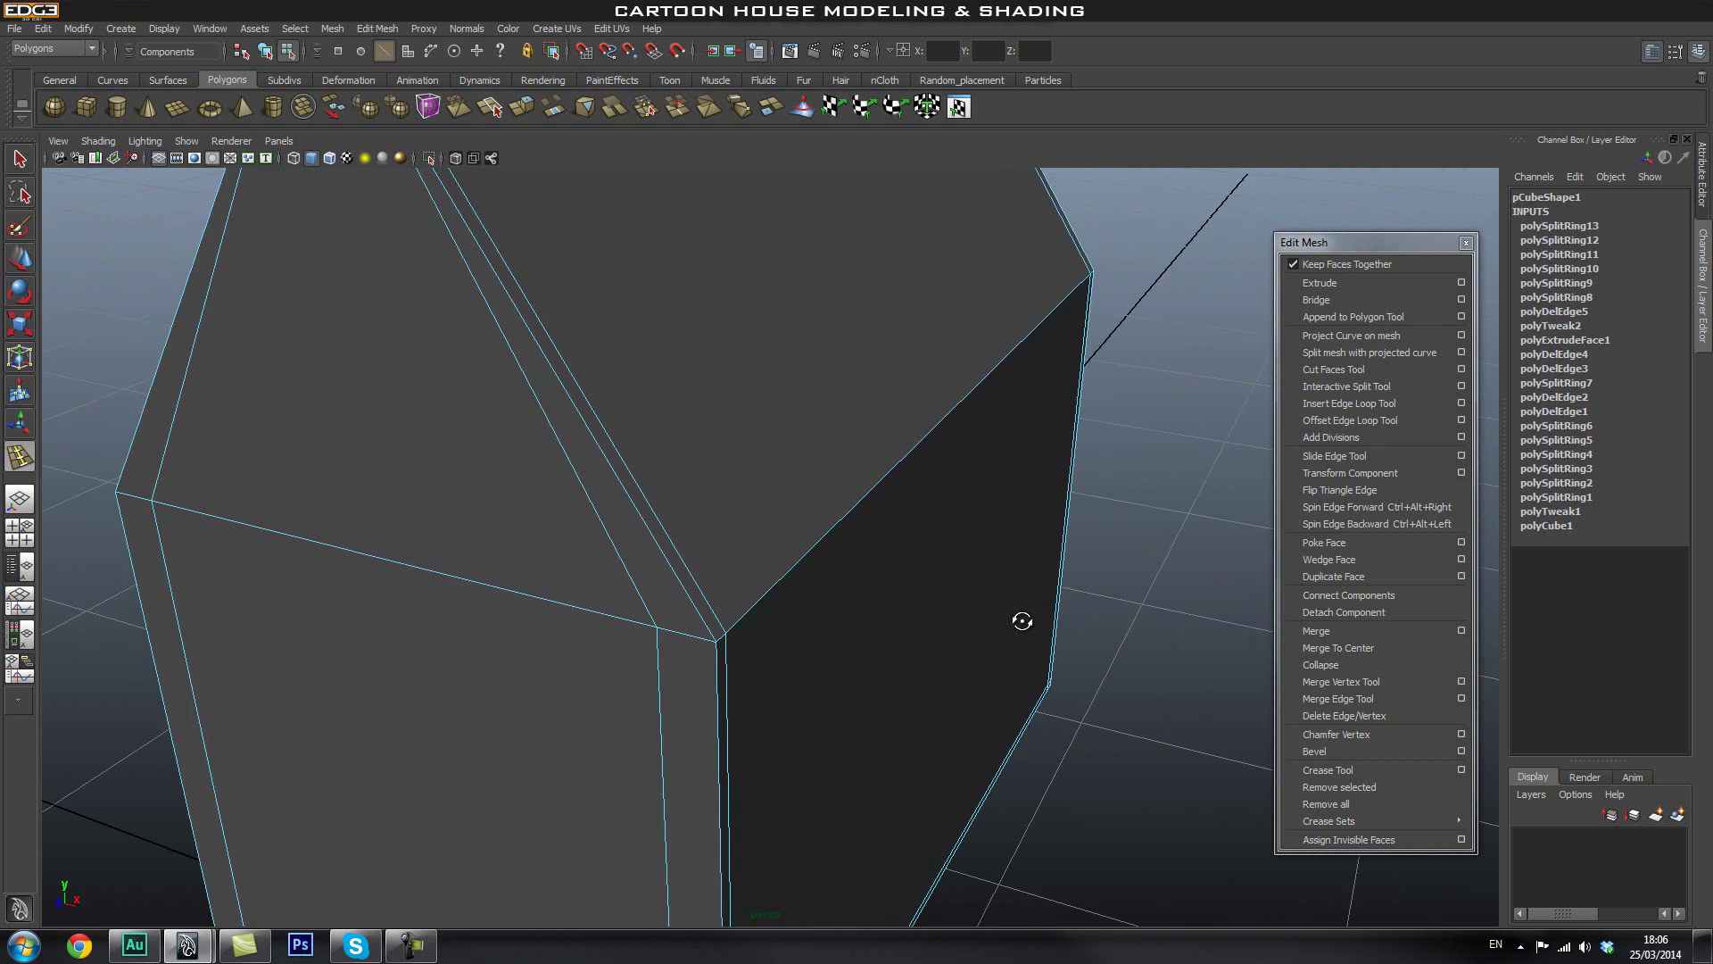
pyautogui.keyDown('alt'); pyautogui.moveTo(821, 719); pyautogui.dragTo(857, 574); pyautogui.keyUp('alt')
pyautogui.scroll(-4, 677, 498)
pyautogui.moveTo(742, 482); pyautogui.dragTo(822, 455, button='right')
pyautogui.click(683, 466)
pyautogui.press('3')
pyautogui.click(1144, 453)
pyautogui.keyDown('alt'); pyautogui.moveTo(1044, 569); pyautogui.dragTo(988, 543); pyautogui.keyUp('alt')
# Compare the selected house repeatedly with and without mesh smoothing, ending on the unsmoothed display.
pyautogui.click(832, 543)
pyautogui.press('1')
pyautogui.press('3')
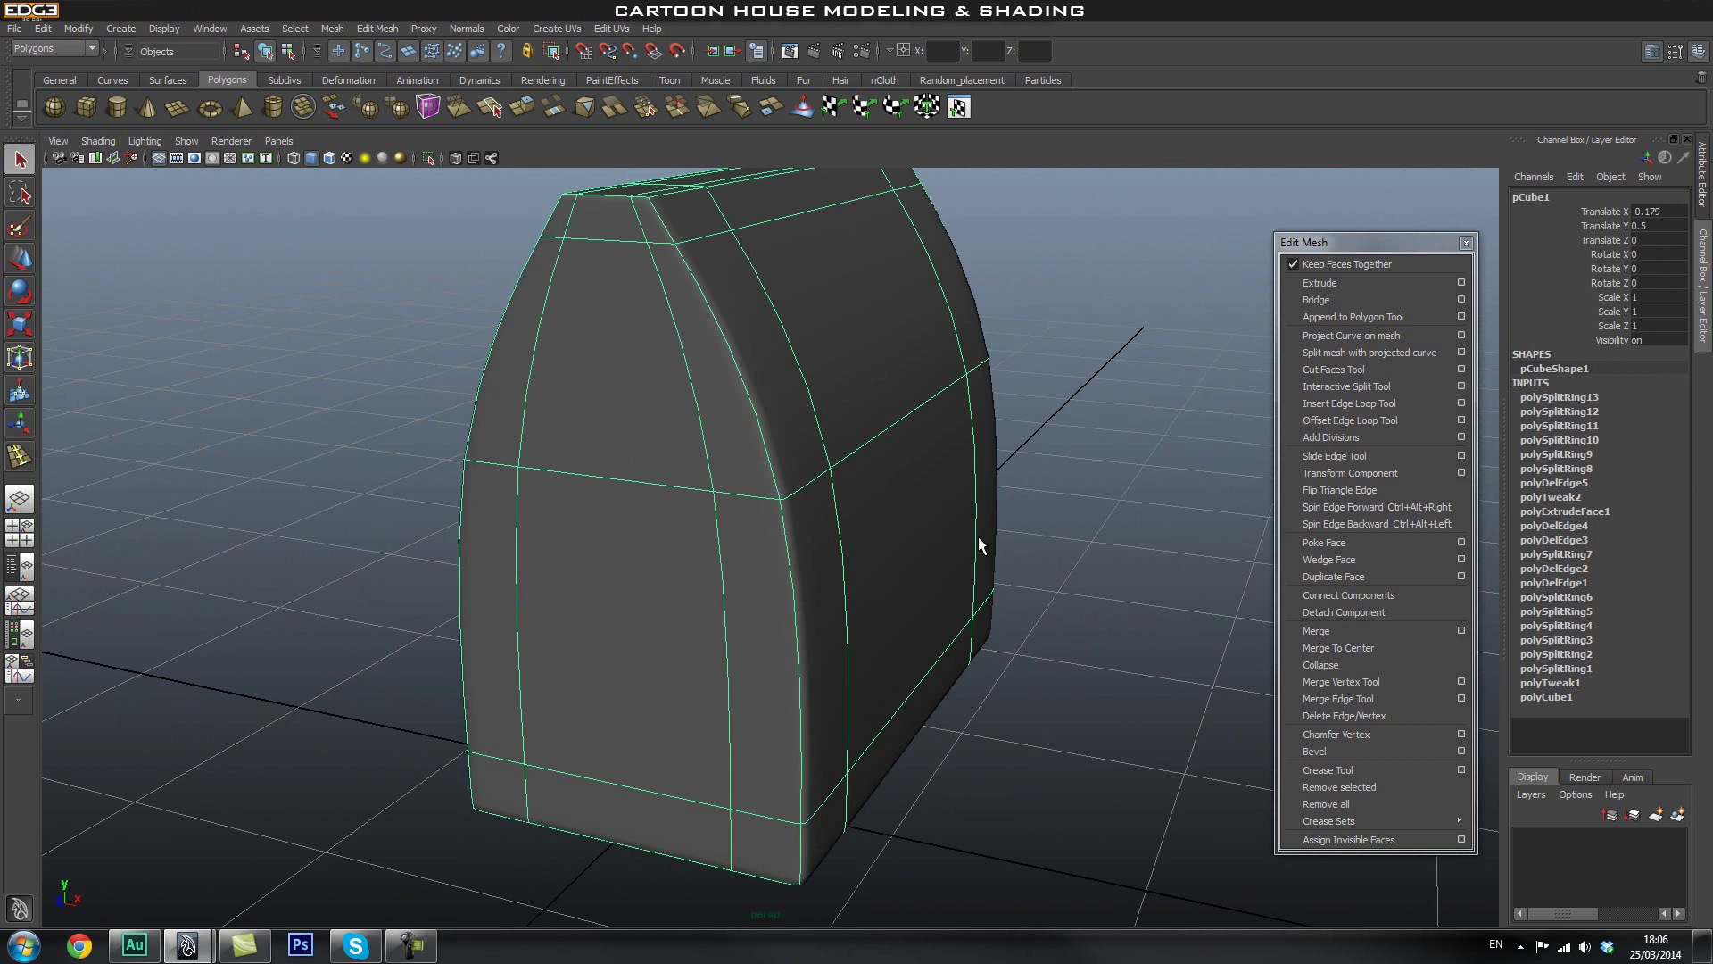
pyautogui.press('1')
pyautogui.press('3')
pyautogui.press('1')
pyautogui.press('3')
pyautogui.press('1')
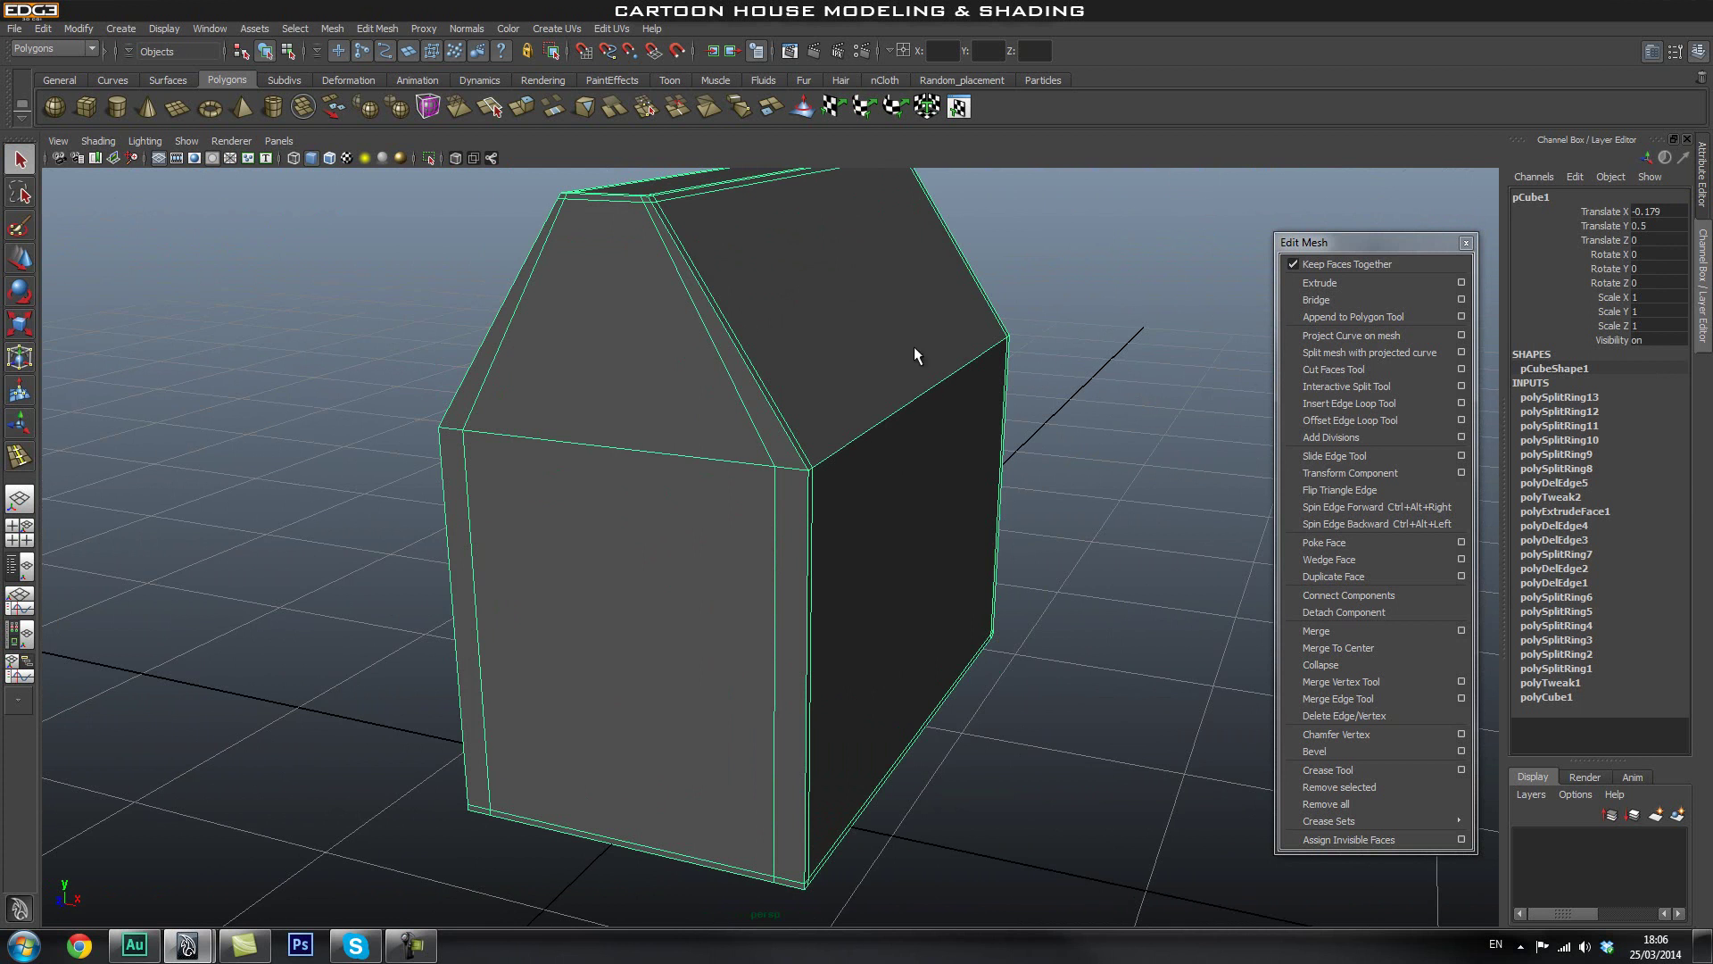
# Preview the house with mesh smoothing and examine its rounded walls and roof from several angles.
pyautogui.keyDown('alt'); pyautogui.moveTo(737, 459); pyautogui.dragTo(933, 559); pyautogui.keyUp('alt')
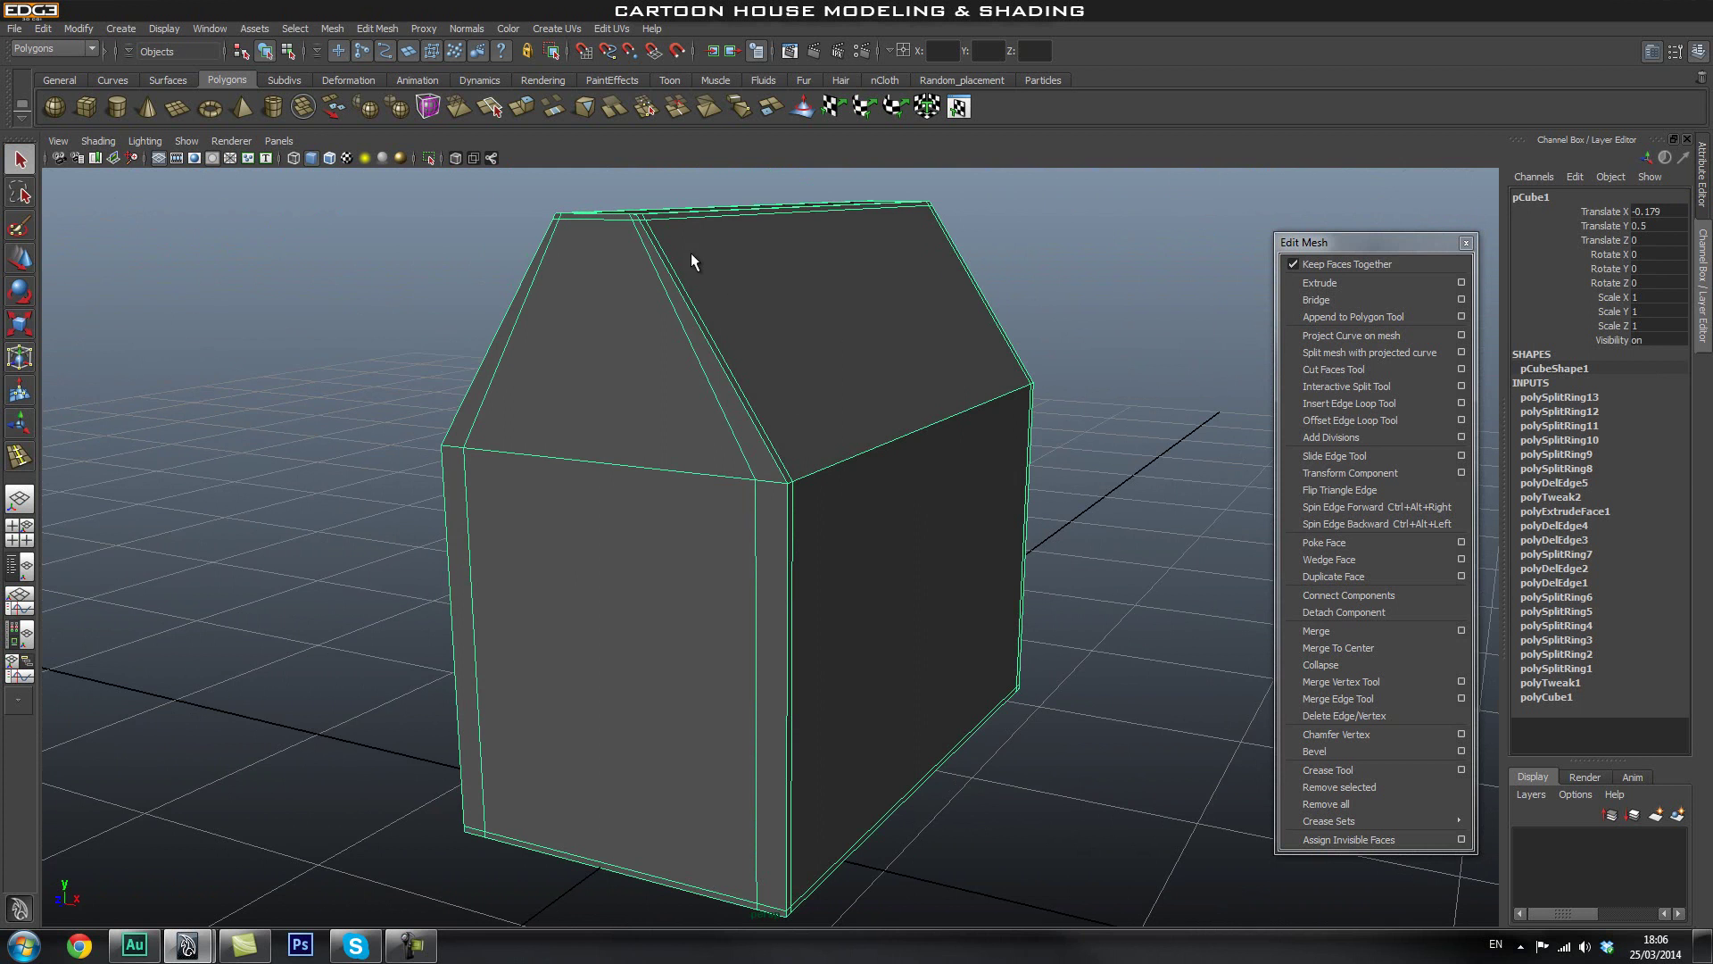
pyautogui.moveTo(821, 510)
pyautogui.keyDown('alt'); pyautogui.mouseDown()
pyautogui.moveTo(870, 516)
pyautogui.moveTo(842, 516)
pyautogui.mouseUp(); pyautogui.keyUp('alt')
pyautogui.press('3')
pyautogui.click(1083, 355)
pyautogui.keyDown('alt'); pyautogui.moveTo(1082, 472); pyautogui.dragTo(779, 282); pyautogui.keyUp('alt')
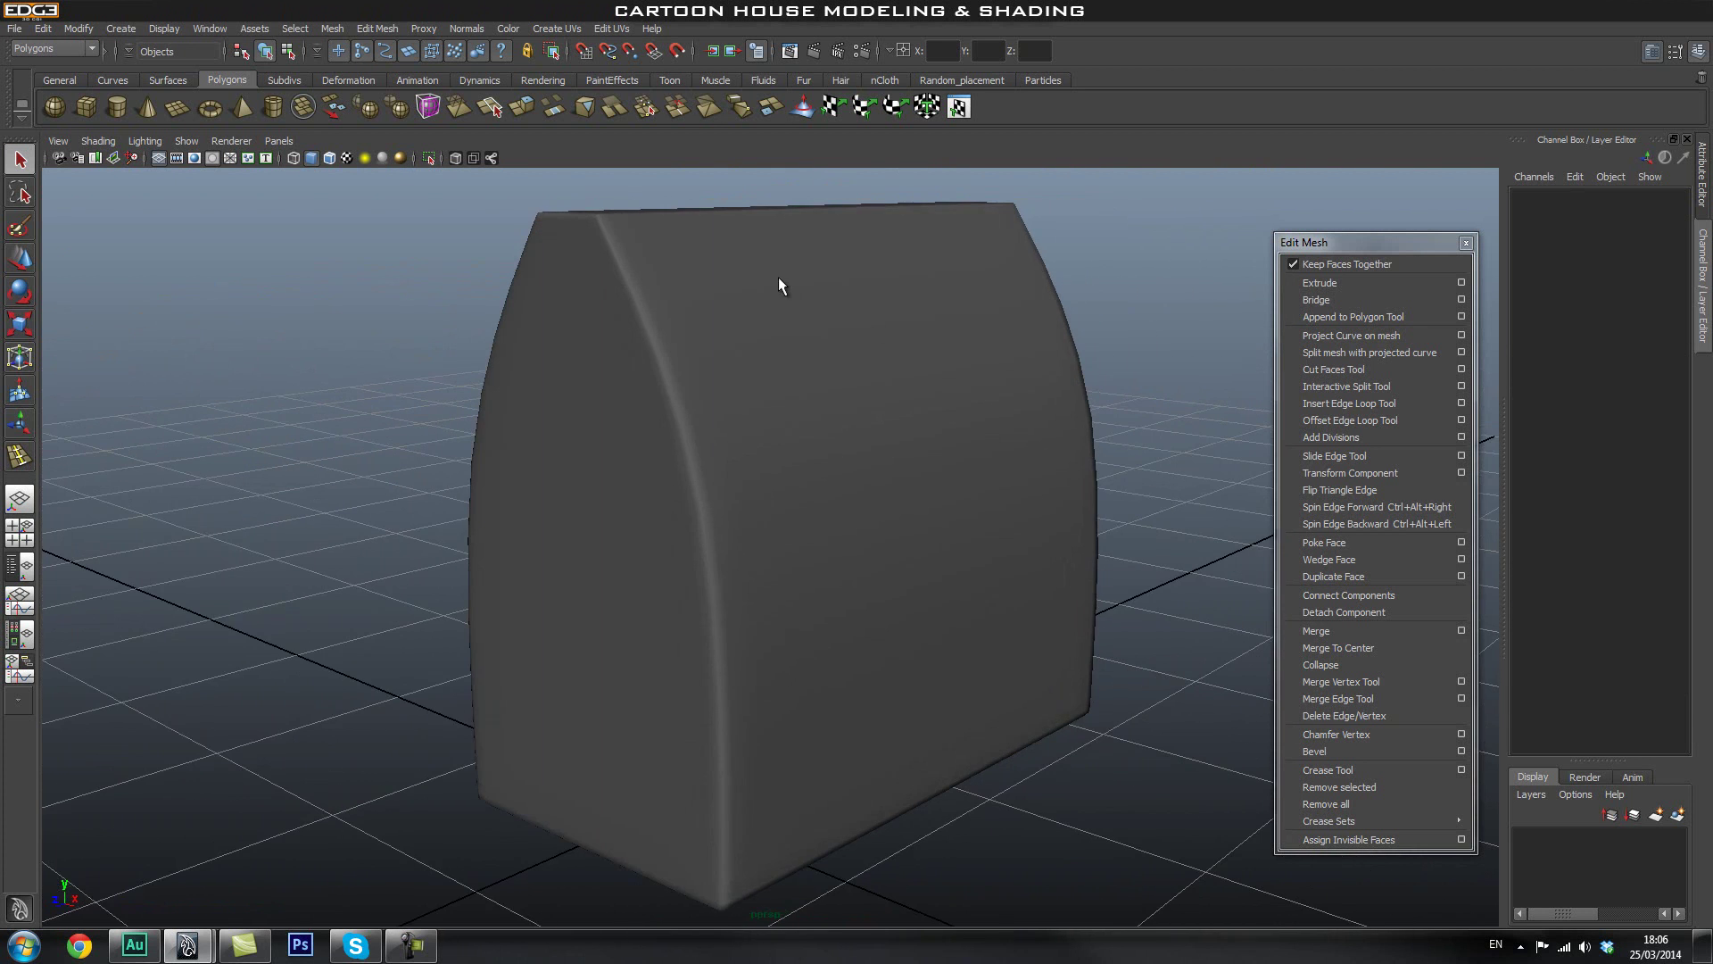
pyautogui.keyDown('alt'); pyautogui.moveTo(763, 540); pyautogui.dragTo(805, 507); pyautogui.keyUp('alt')
# On the unsmoothed house, insert an edge loop across the lower part of the roof slopes and scale it wider.
pyautogui.click(628, 502)
pyautogui.press('1')
pyautogui.keyDown('alt'); pyautogui.moveTo(628, 502); pyautogui.dragTo(788, 509); pyautogui.keyUp('alt')
pyautogui.click(1362, 405)
pyautogui.keyDown('alt'); pyautogui.moveTo(719, 581); pyautogui.dragTo(825, 598); pyautogui.keyUp('alt')
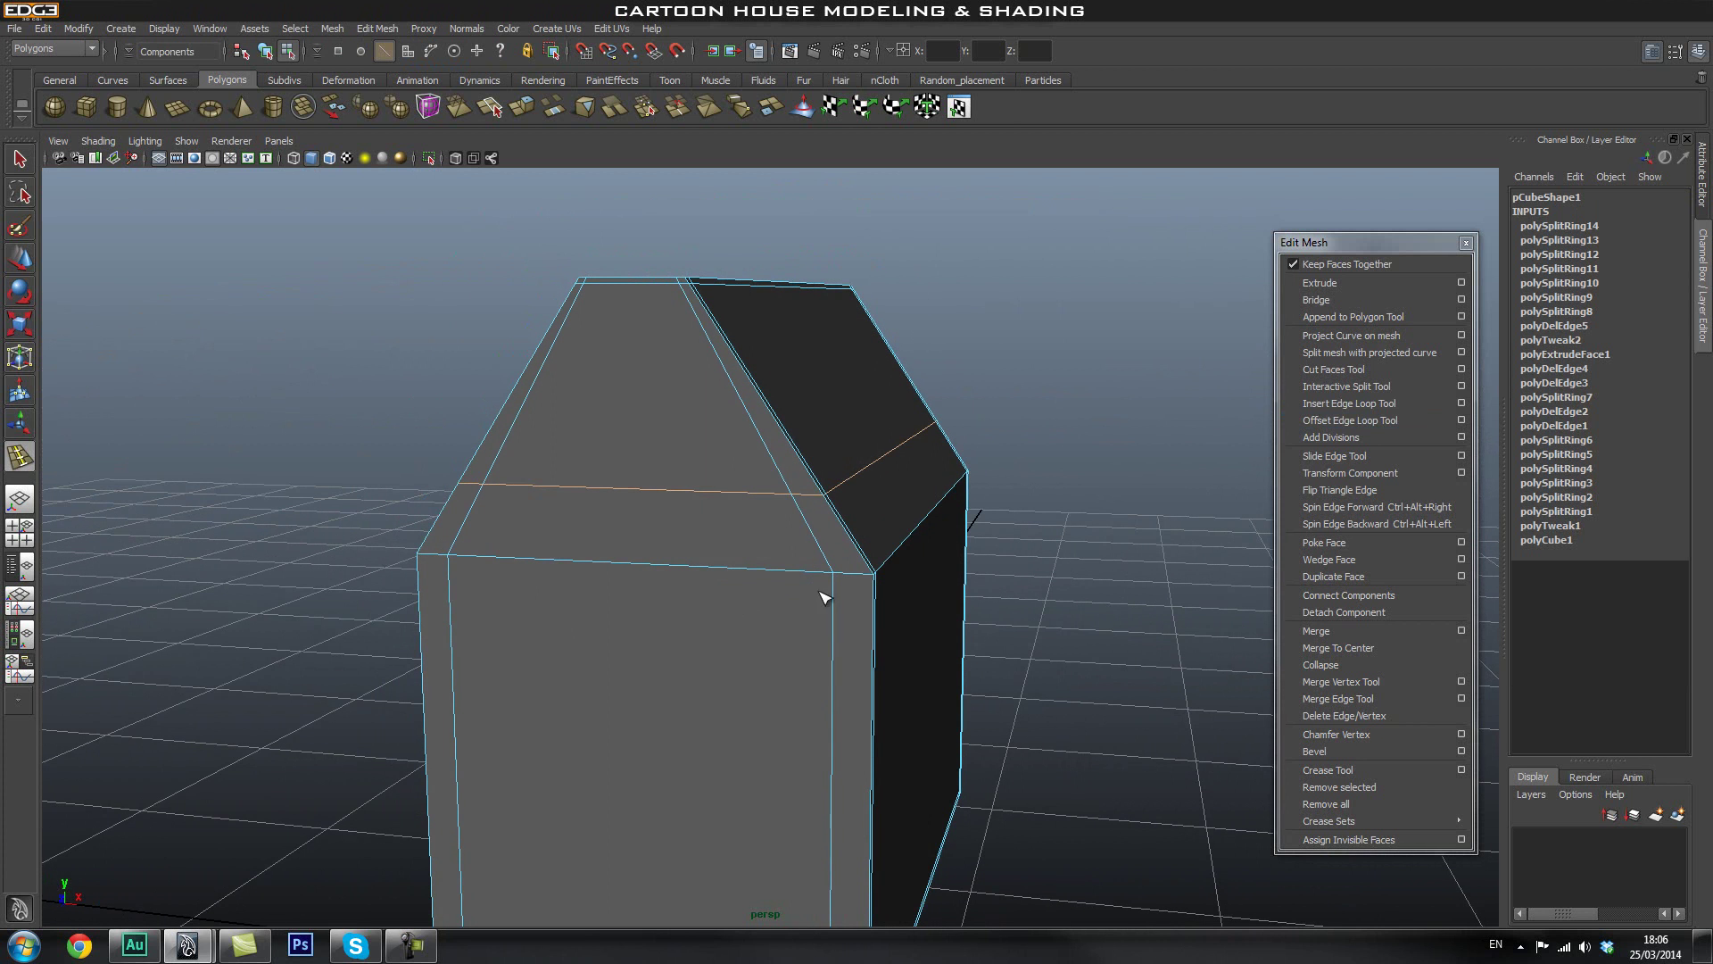
pyautogui.press('w')
pyautogui.click(825, 448)
pyautogui.moveTo(822, 448); pyautogui.dragTo(897, 513)
# Insert a second edge loop higher on the roof slopes and scale it wider to round the roof profile.
pyautogui.click(1395, 402)
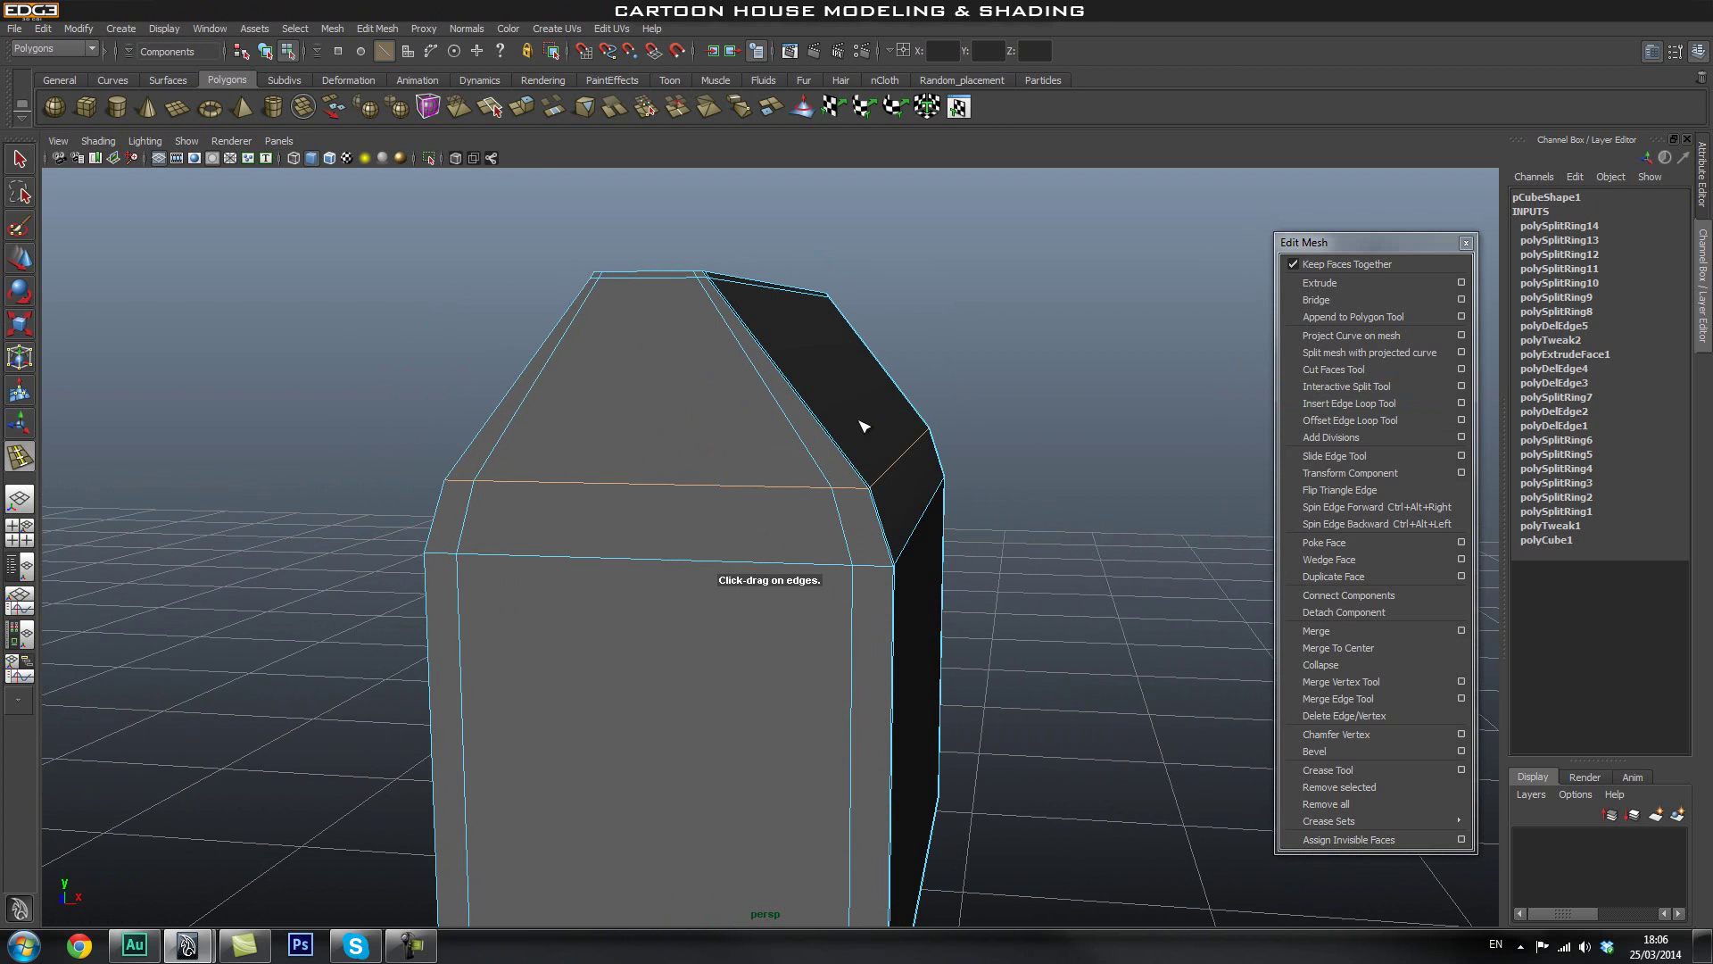
pyautogui.click(829, 436)
pyautogui.press('r')
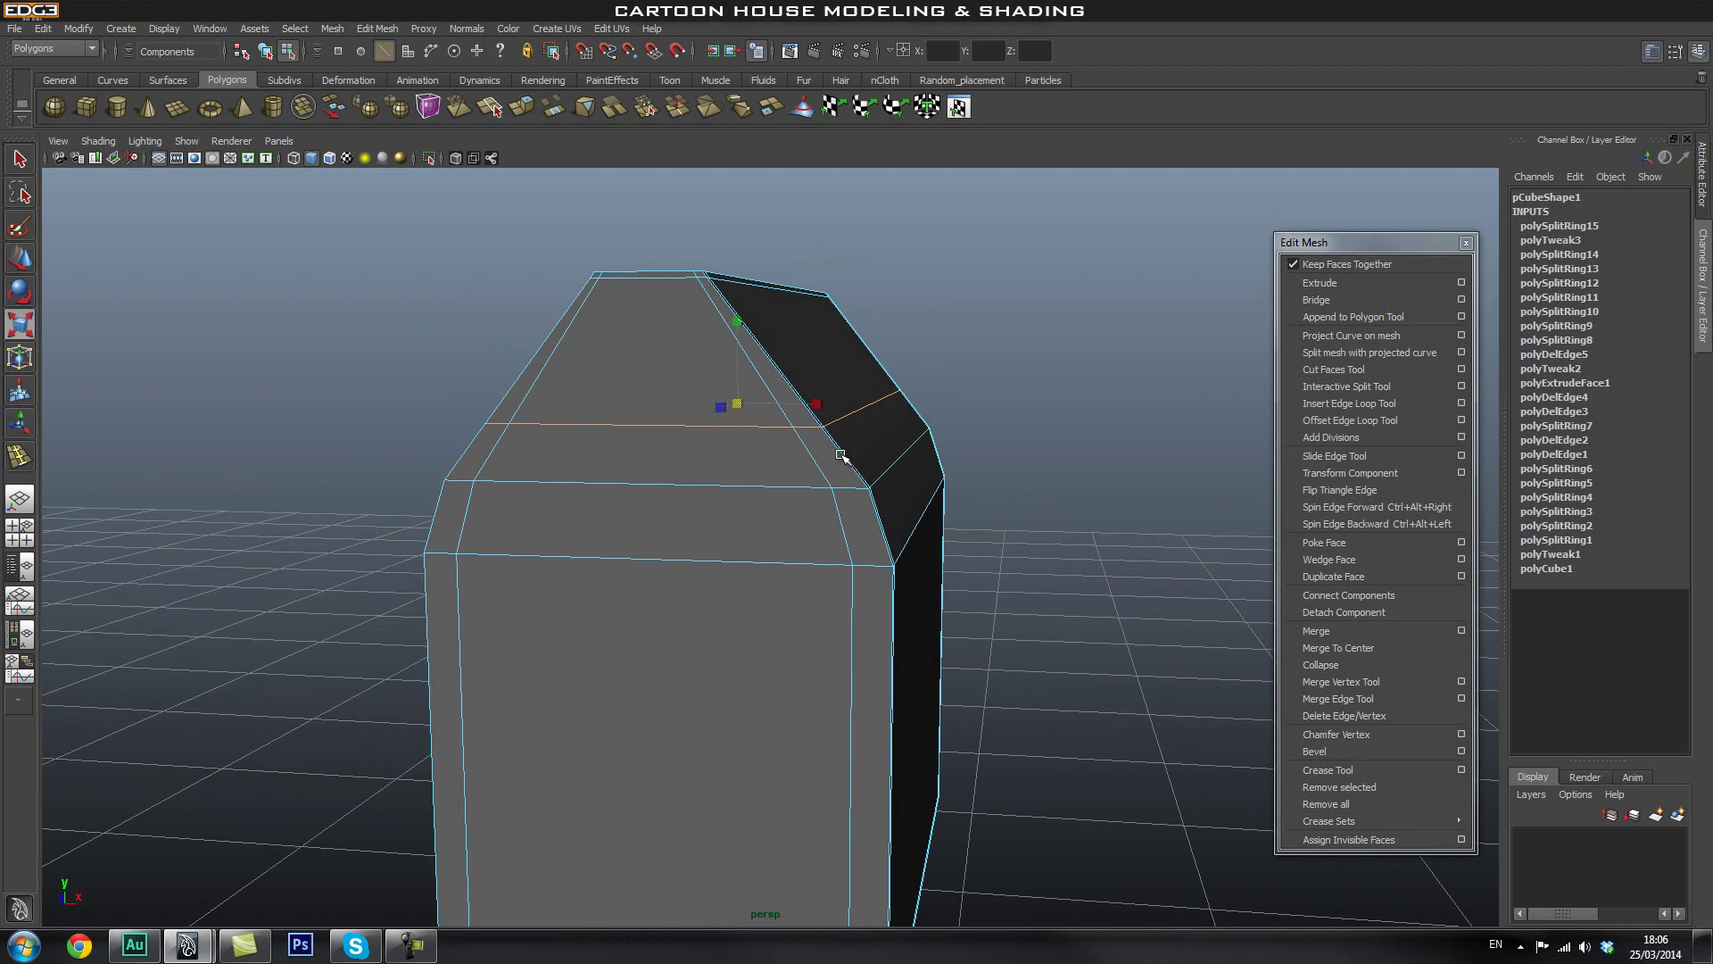
pyautogui.moveTo(816, 403); pyautogui.dragTo(719, 328)
pyautogui.press('w')
pyautogui.keyDown('alt'); pyautogui.moveTo(933, 439); pyautogui.dragTo(880, 443); pyautogui.keyUp('alt')
pyautogui.press('r')
pyautogui.moveTo(817, 383); pyautogui.dragTo(1003, 492)
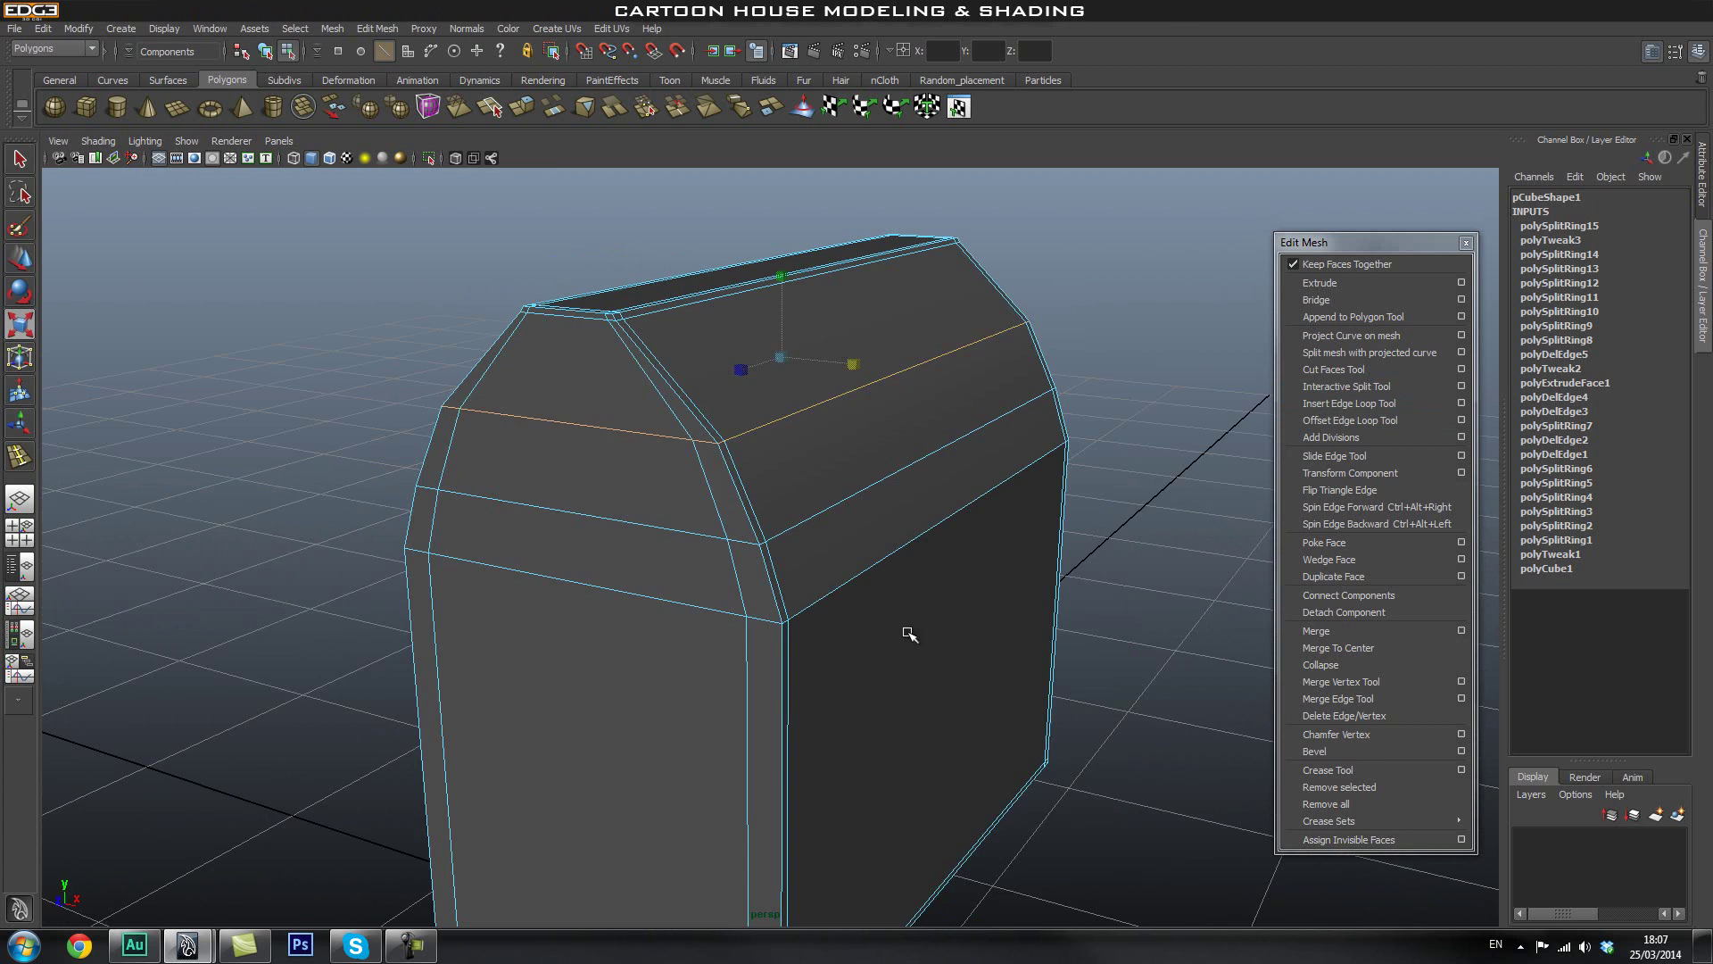
# Return the house to object mode and preview its rounded roof with mesh smoothing.
pyautogui.keyDown('alt'); pyautogui.moveTo(910, 635); pyautogui.dragTo(875, 507, button='middle'); pyautogui.keyUp('alt')
pyautogui.press('q')
pyautogui.moveTo(700, 538); pyautogui.dragTo(810, 479, button='right')
pyautogui.click(681, 523)
pyautogui.press('3')
pyautogui.click(1160, 265)
pyautogui.keyDown('alt'); pyautogui.moveTo(990, 464); pyautogui.dragTo(884, 509, button='right'); pyautogui.keyUp('alt')
pyautogui.keyDown('alt'); pyautogui.moveTo(883, 509); pyautogui.dragTo(789, 361); pyautogui.keyUp('alt')
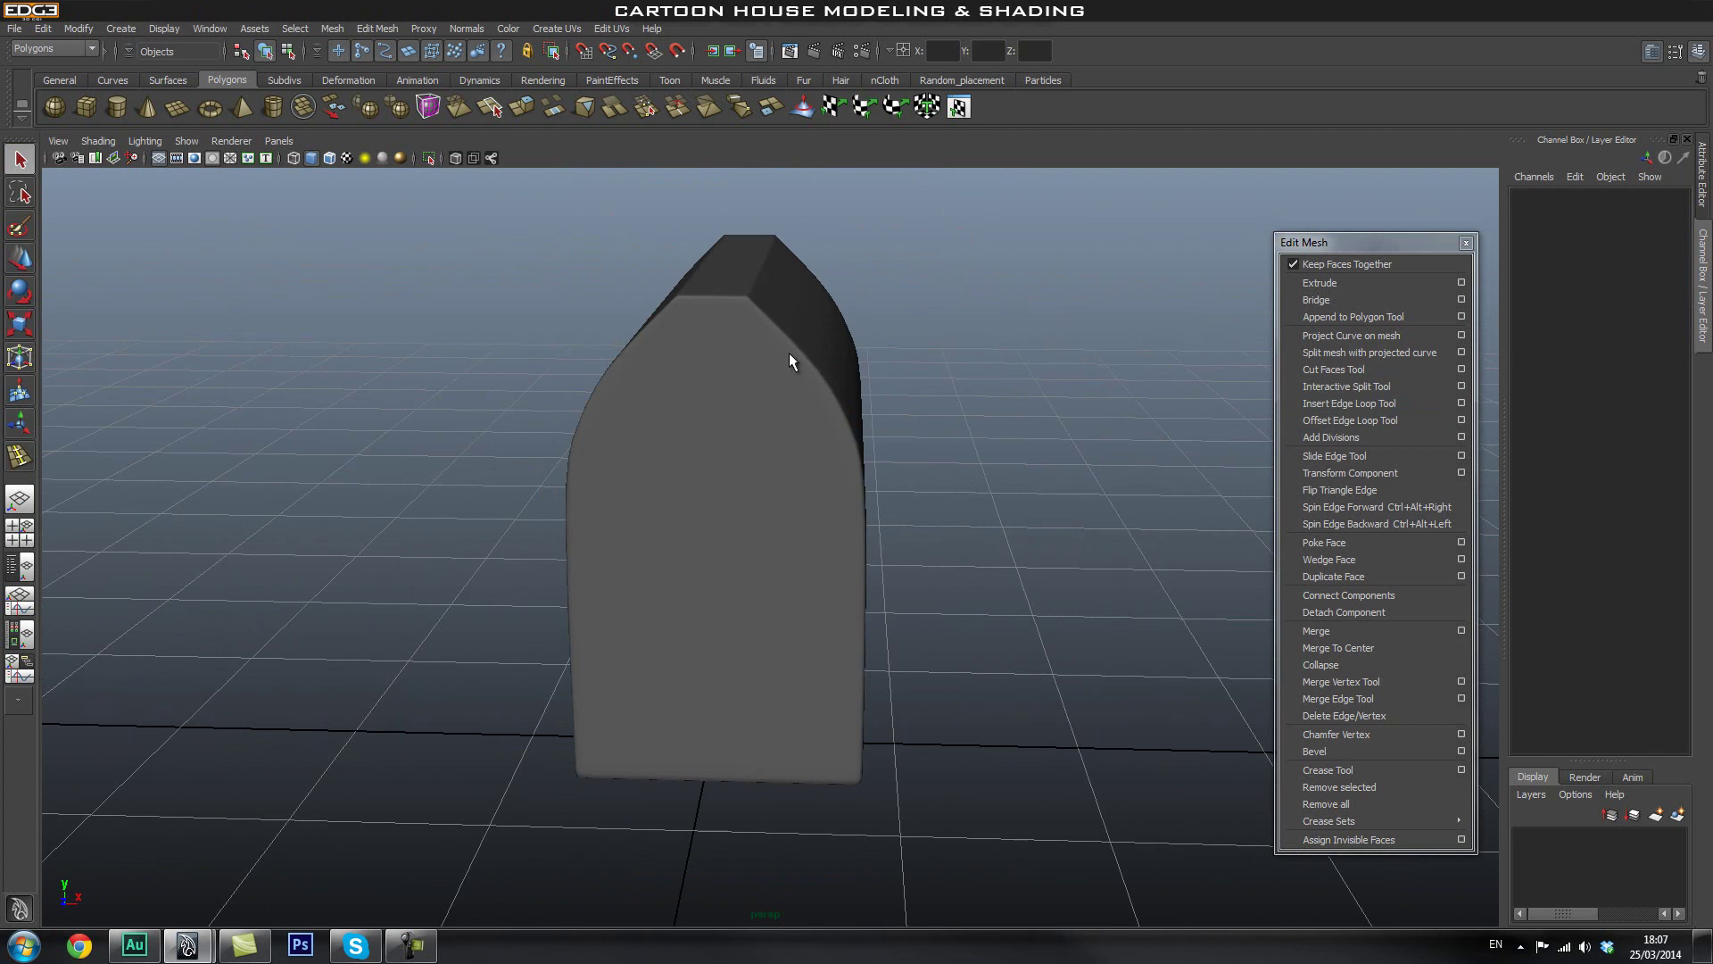
# Return the house to the unsmoothed display and examine the supporting loops around the gable's roof corner.
pyautogui.keyDown('alt'); pyautogui.moveTo(703, 392); pyautogui.dragTo(736, 559); pyautogui.keyUp('alt')
pyautogui.click(719, 490)
pyautogui.press('1')
pyautogui.scroll(5, 769, 532)
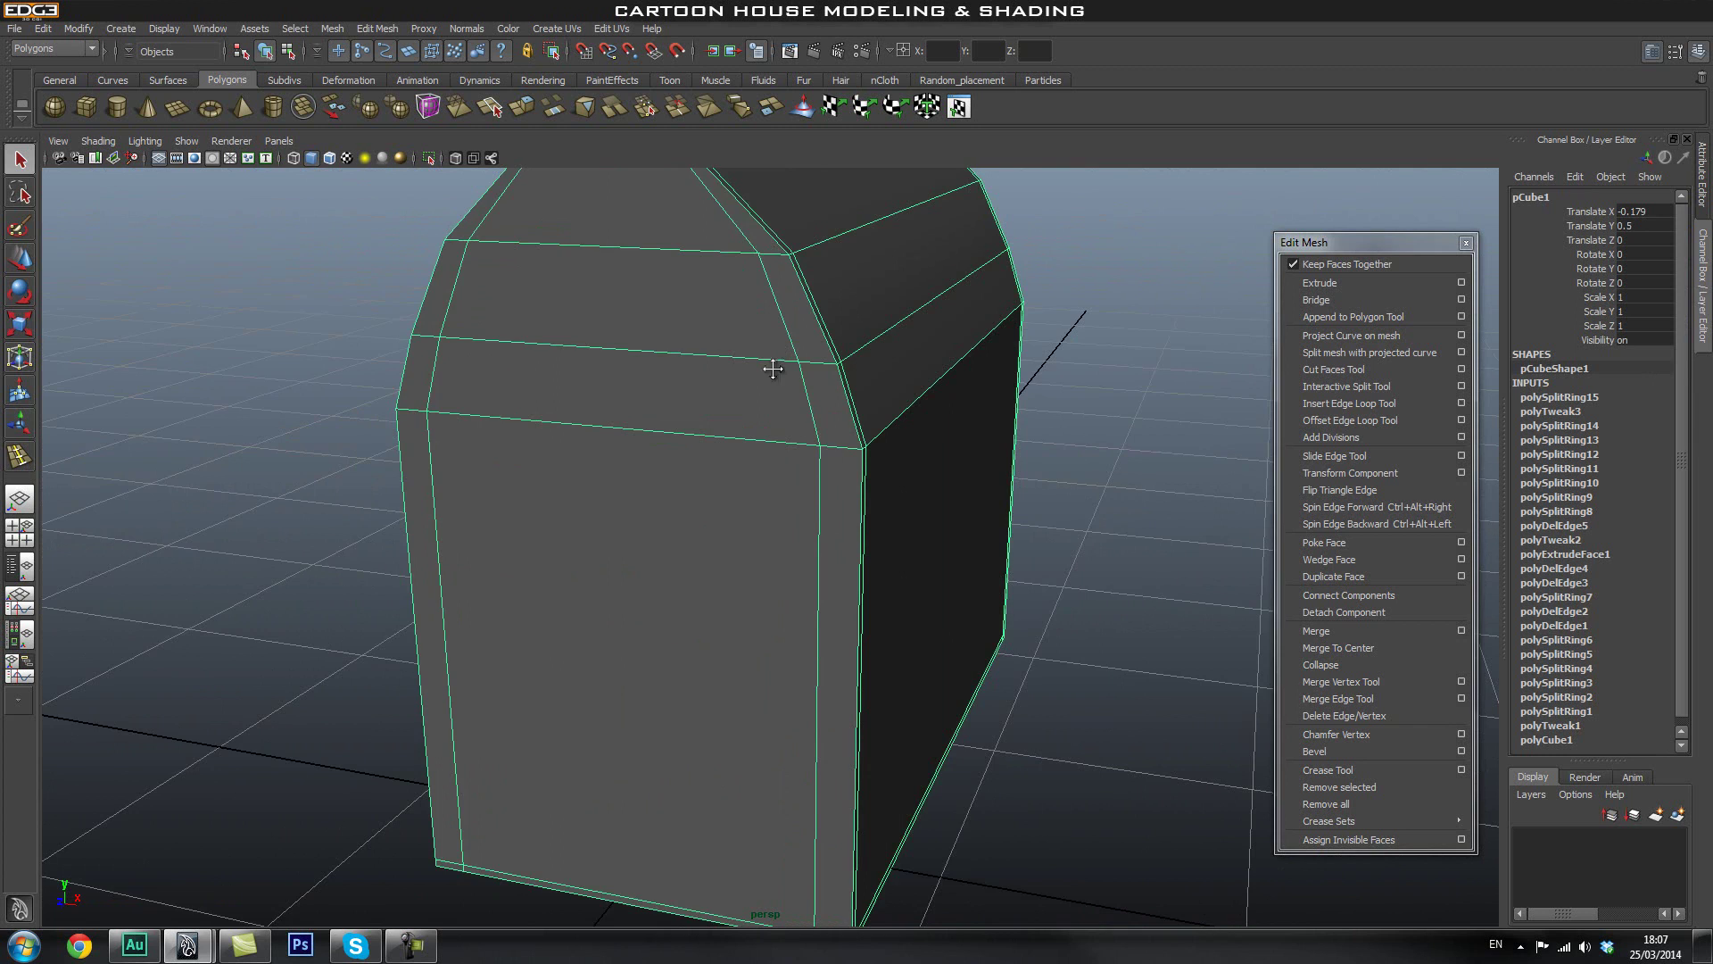
pyautogui.keyDown('alt'); pyautogui.moveTo(773, 368); pyautogui.dragTo(720, 482); pyautogui.keyUp('alt')
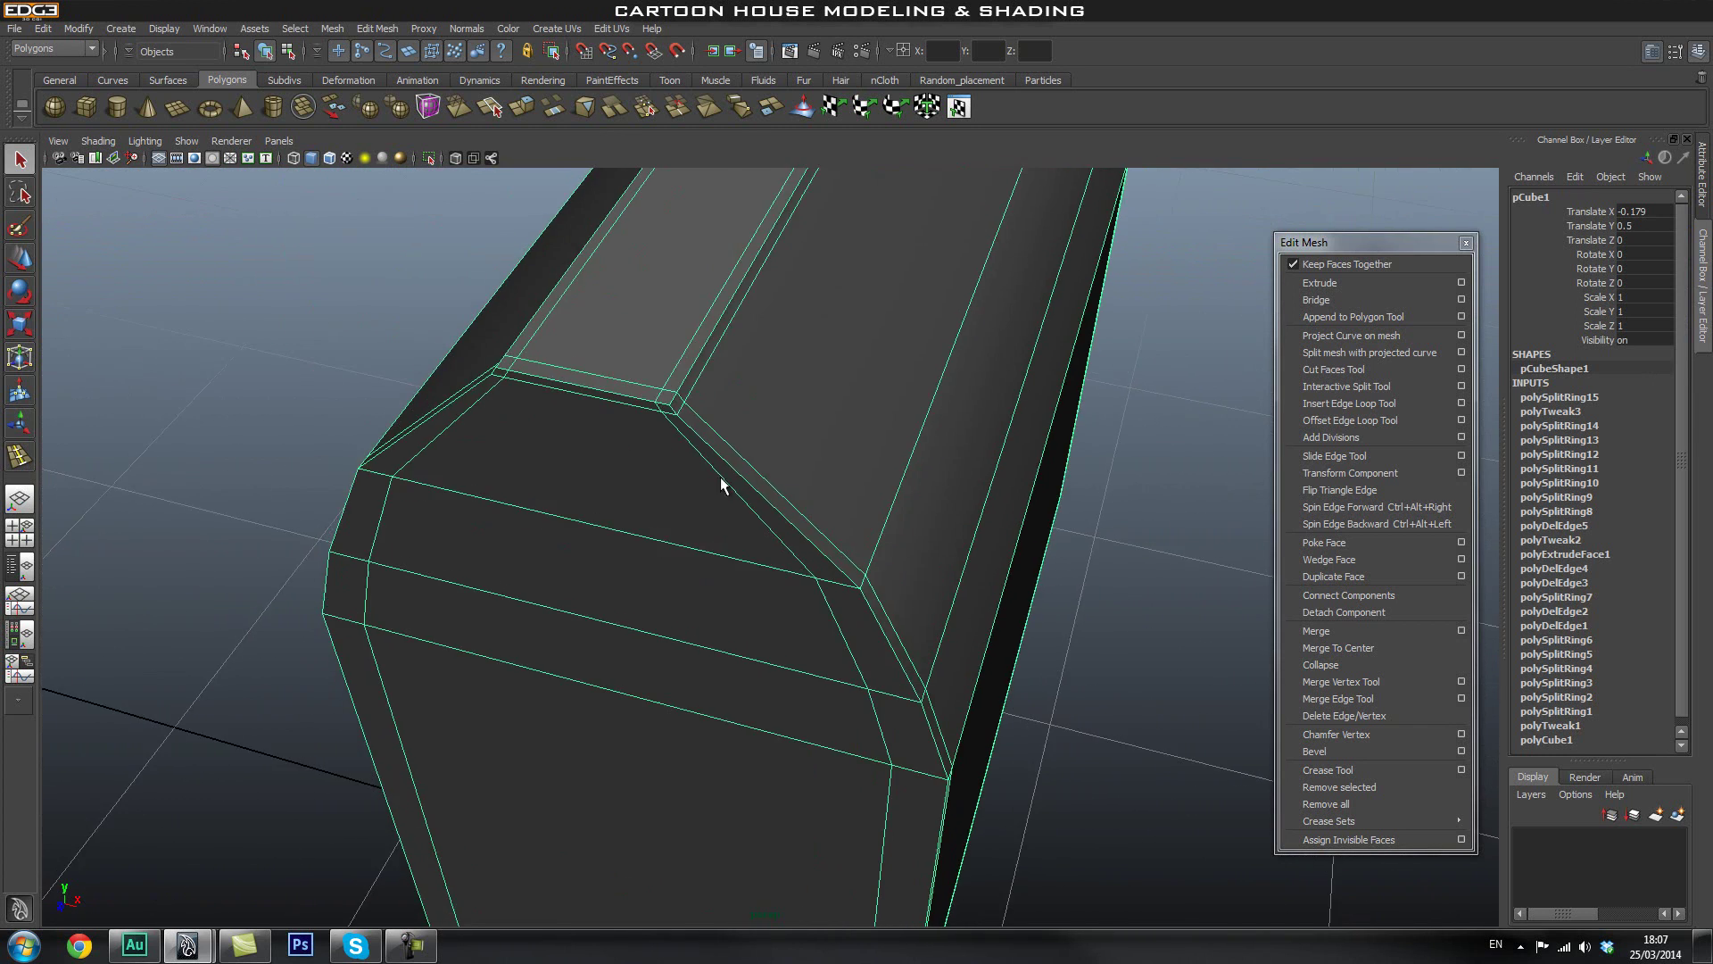
pyautogui.click(1388, 404)
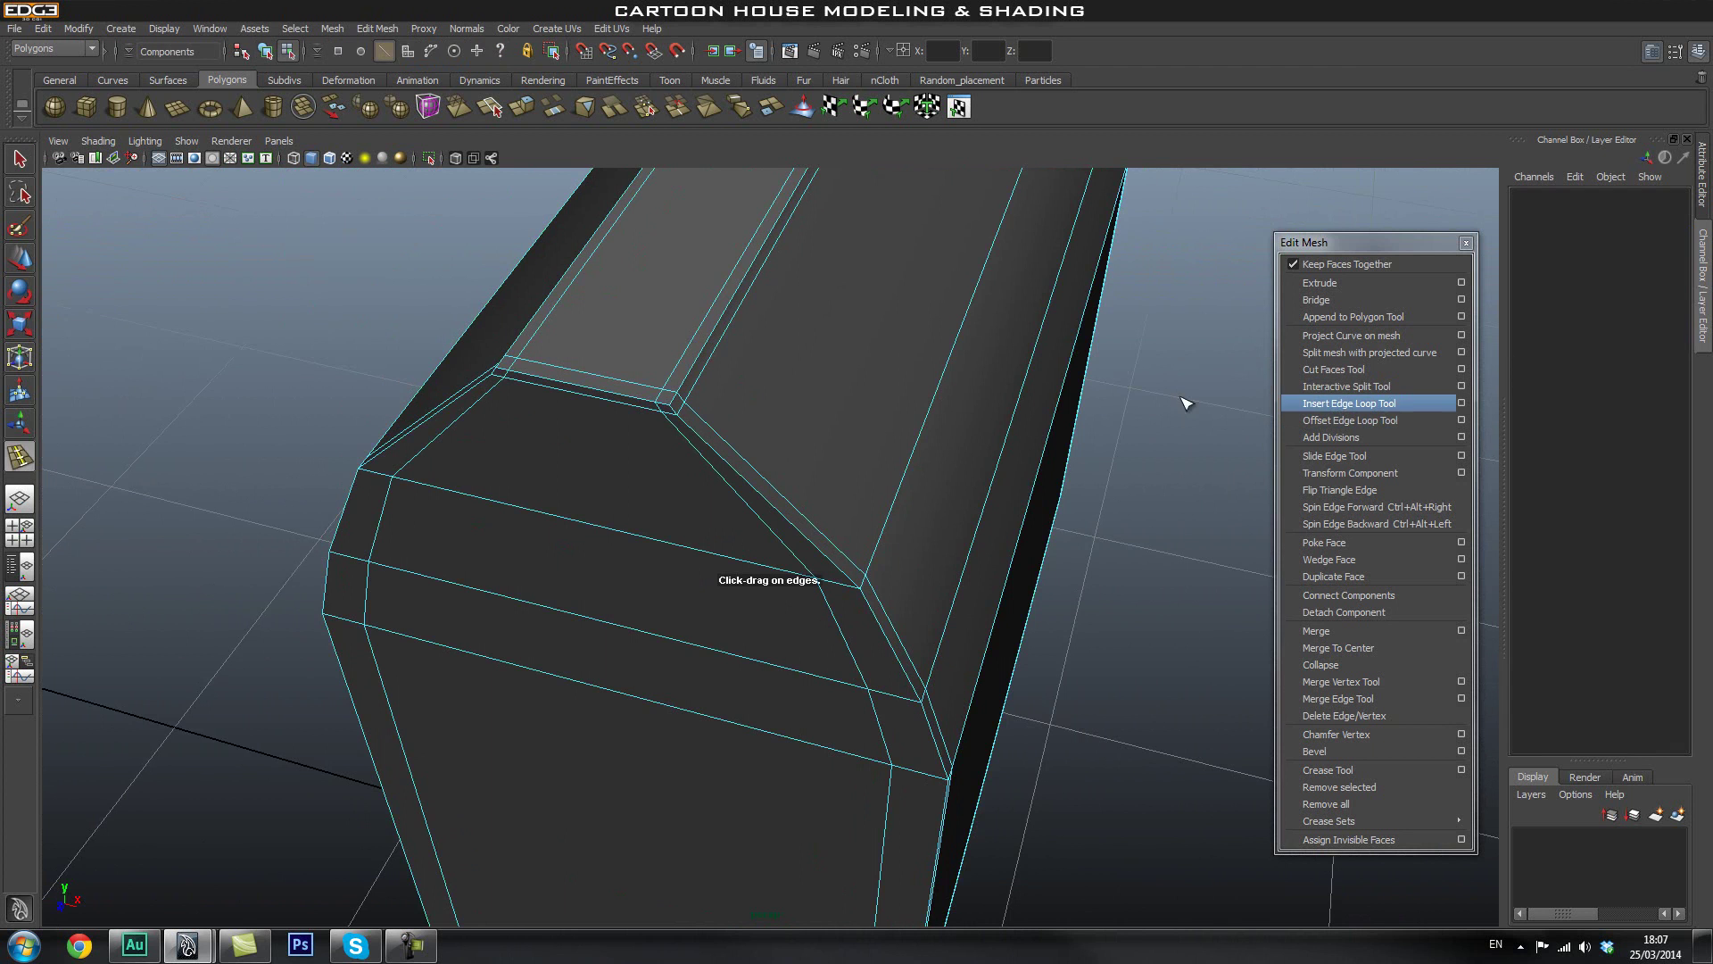
pyautogui.moveTo(669, 409); pyautogui.dragTo(667, 408)
pyautogui.keyDown('alt'); pyautogui.moveTo(824, 574); pyautogui.dragTo(938, 551); pyautogui.keyUp('alt')
pyautogui.hotkey('ctrl', 'z')
pyautogui.keyDown('alt'); pyautogui.moveTo(928, 483); pyautogui.dragTo(947, 632, button='middle'); pyautogui.keyUp('alt')
pyautogui.press('q')
# Examine the spacing of the house's edges along the walls and roof corners in edge mode.
pyautogui.moveTo(760, 383); pyautogui.dragTo(765, 325, button='right')
pyautogui.click(778, 369)
pyautogui.click(1106, 534)
pyautogui.keyDown('alt'); pyautogui.moveTo(1109, 482); pyautogui.dragTo(1102, 279, button='middle'); pyautogui.keyUp('alt')
pyautogui.keyDown('alt'); pyautogui.moveTo(1066, 652); pyautogui.dragTo(1159, 611); pyautogui.keyUp('alt')
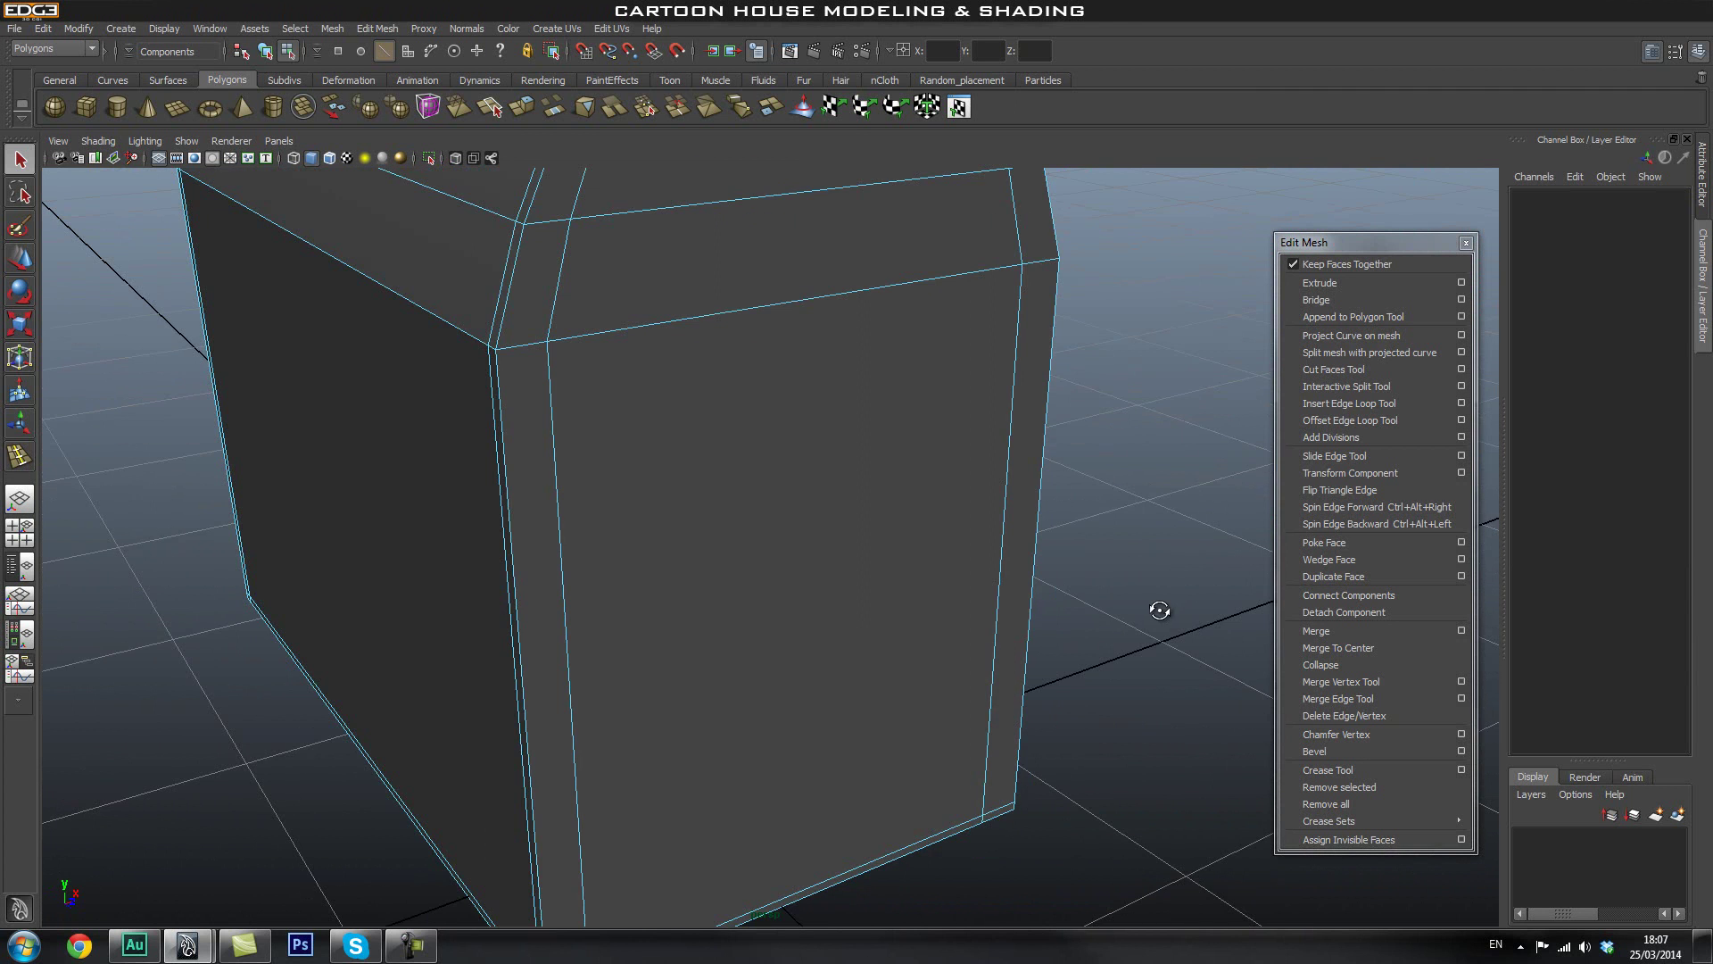
# Switch to the front view, frame the upper part of the house and enable vertex selection.
pyautogui.keyDown('alt'); pyautogui.moveTo(839, 399); pyautogui.dragTo(812, 573); pyautogui.keyUp('alt')
pyautogui.press('space')
pyautogui.keyDown('alt'); pyautogui.moveTo(745, 572); pyautogui.dragTo(746, 594, button='middle'); pyautogui.keyUp('alt')
pyautogui.keyDown('alt'); pyautogui.moveTo(496, 456); pyautogui.dragTo(1008, 426, button='right'); pyautogui.keyUp('alt')
pyautogui.keyDown('alt'); pyautogui.moveTo(803, 699); pyautogui.dragTo(800, 710, button='middle'); pyautogui.keyUp('alt')
pyautogui.keyDown('alt'); pyautogui.moveTo(844, 324); pyautogui.dragTo(777, 691, button='middle'); pyautogui.keyUp('alt')
pyautogui.keyDown('alt'); pyautogui.moveTo(512, 539); pyautogui.dragTo(839, 535, button='right'); pyautogui.keyUp('alt')
pyautogui.keyDown('alt'); pyautogui.moveTo(777, 390); pyautogui.dragTo(795, 589, button='middle'); pyautogui.keyUp('alt')
pyautogui.moveTo(791, 491); pyautogui.dragTo(665, 473, button='right')
pyautogui.keyDown('alt'); pyautogui.moveTo(887, 699); pyautogui.dragTo(677, 542, button='middle'); pyautogui.keyUp('alt')
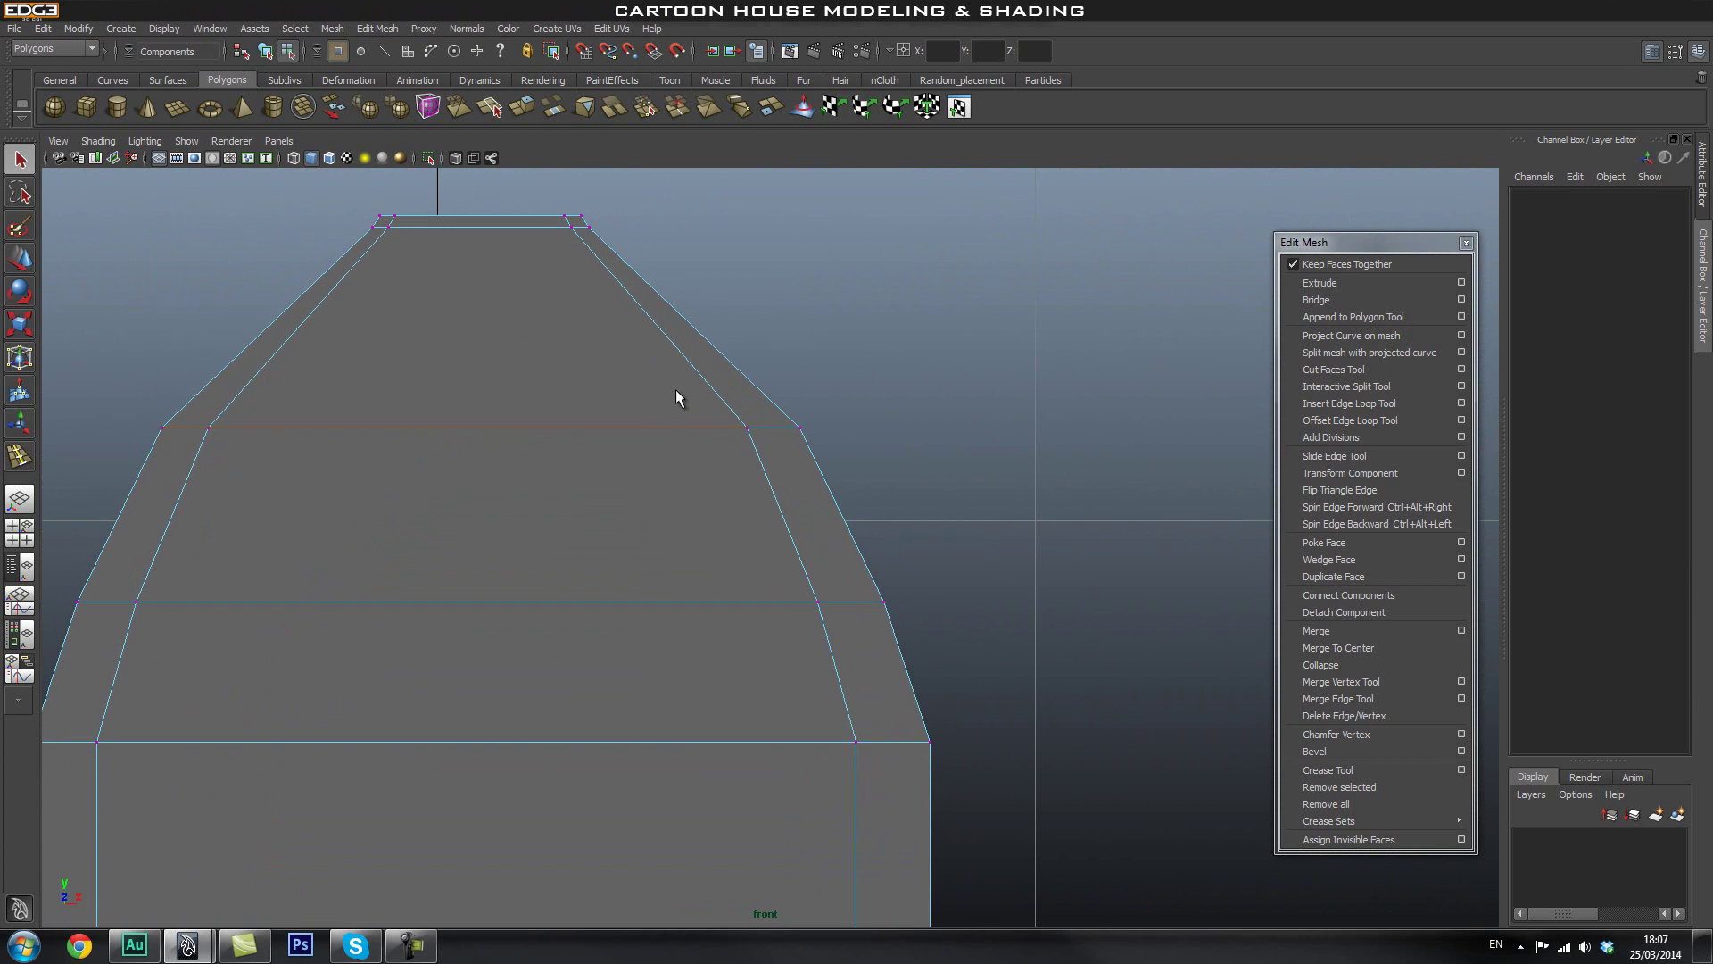
# Select the right inner loop's vertices from the upper roof loop down to the base and move them closer to the outer edge.
pyautogui.moveTo(762, 478); pyautogui.dragTo(762, 477)
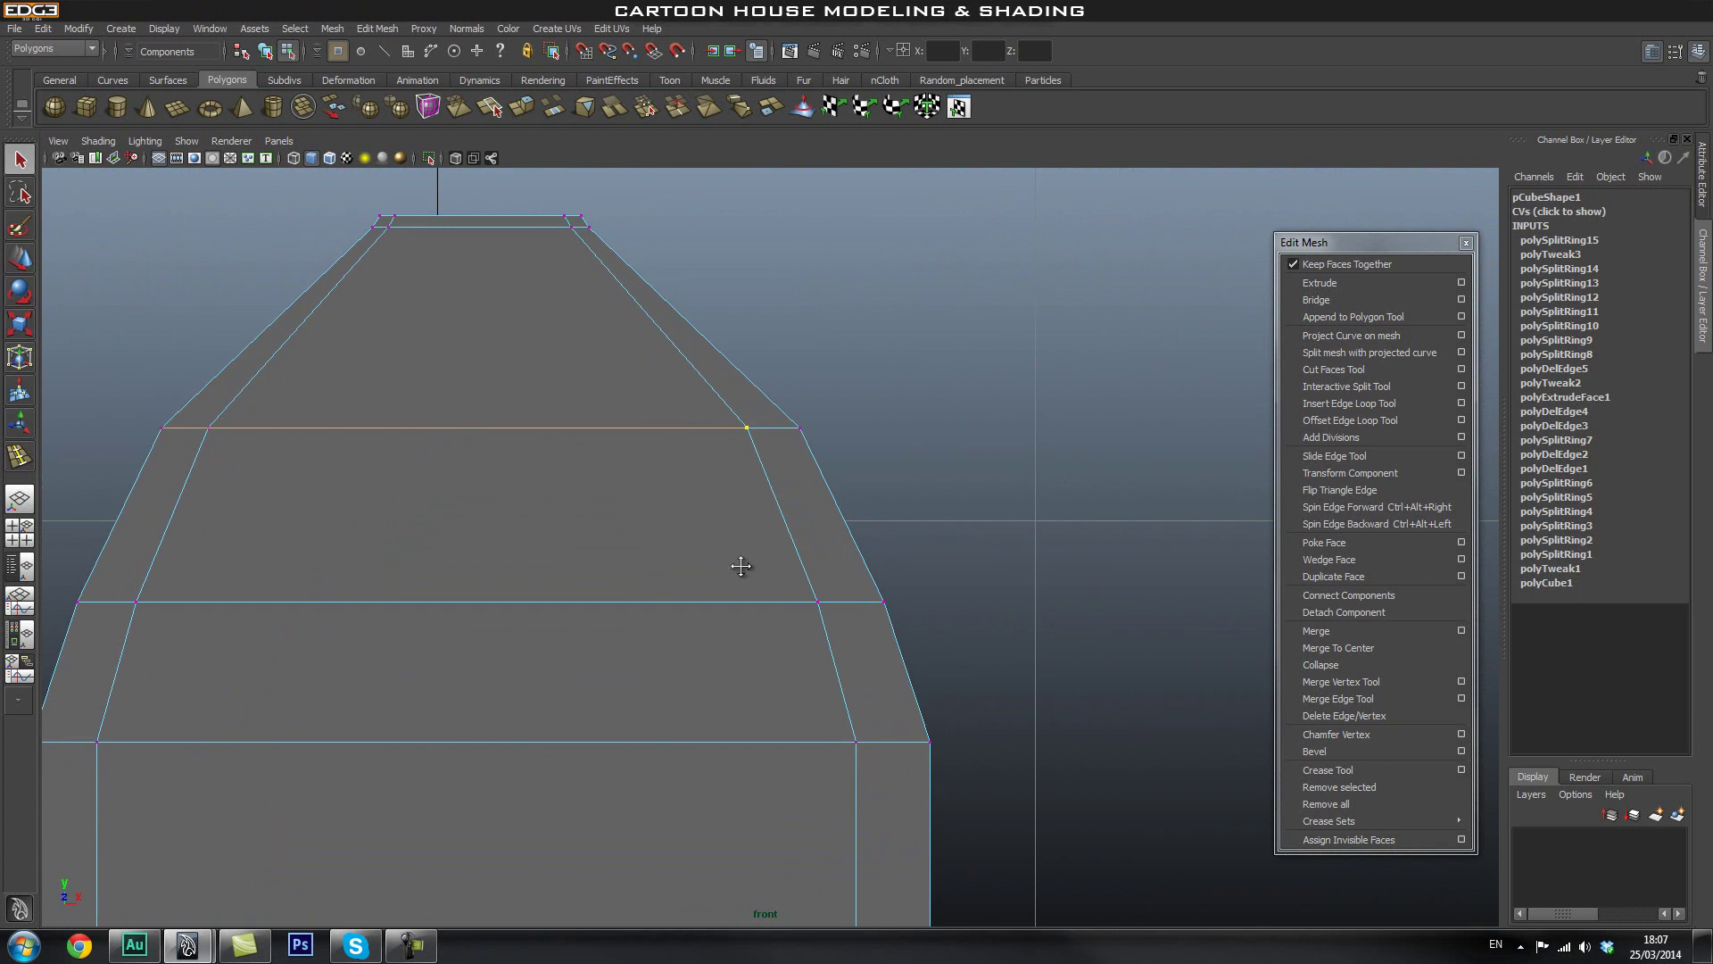
pyautogui.keyDown('alt'); pyautogui.moveTo(738, 566); pyautogui.dragTo(699, 453, button='middle'); pyautogui.keyUp('alt')
pyautogui.keyDown('alt'); pyautogui.moveTo(640, 653); pyautogui.dragTo(604, 497, button='middle'); pyautogui.keyUp('alt')
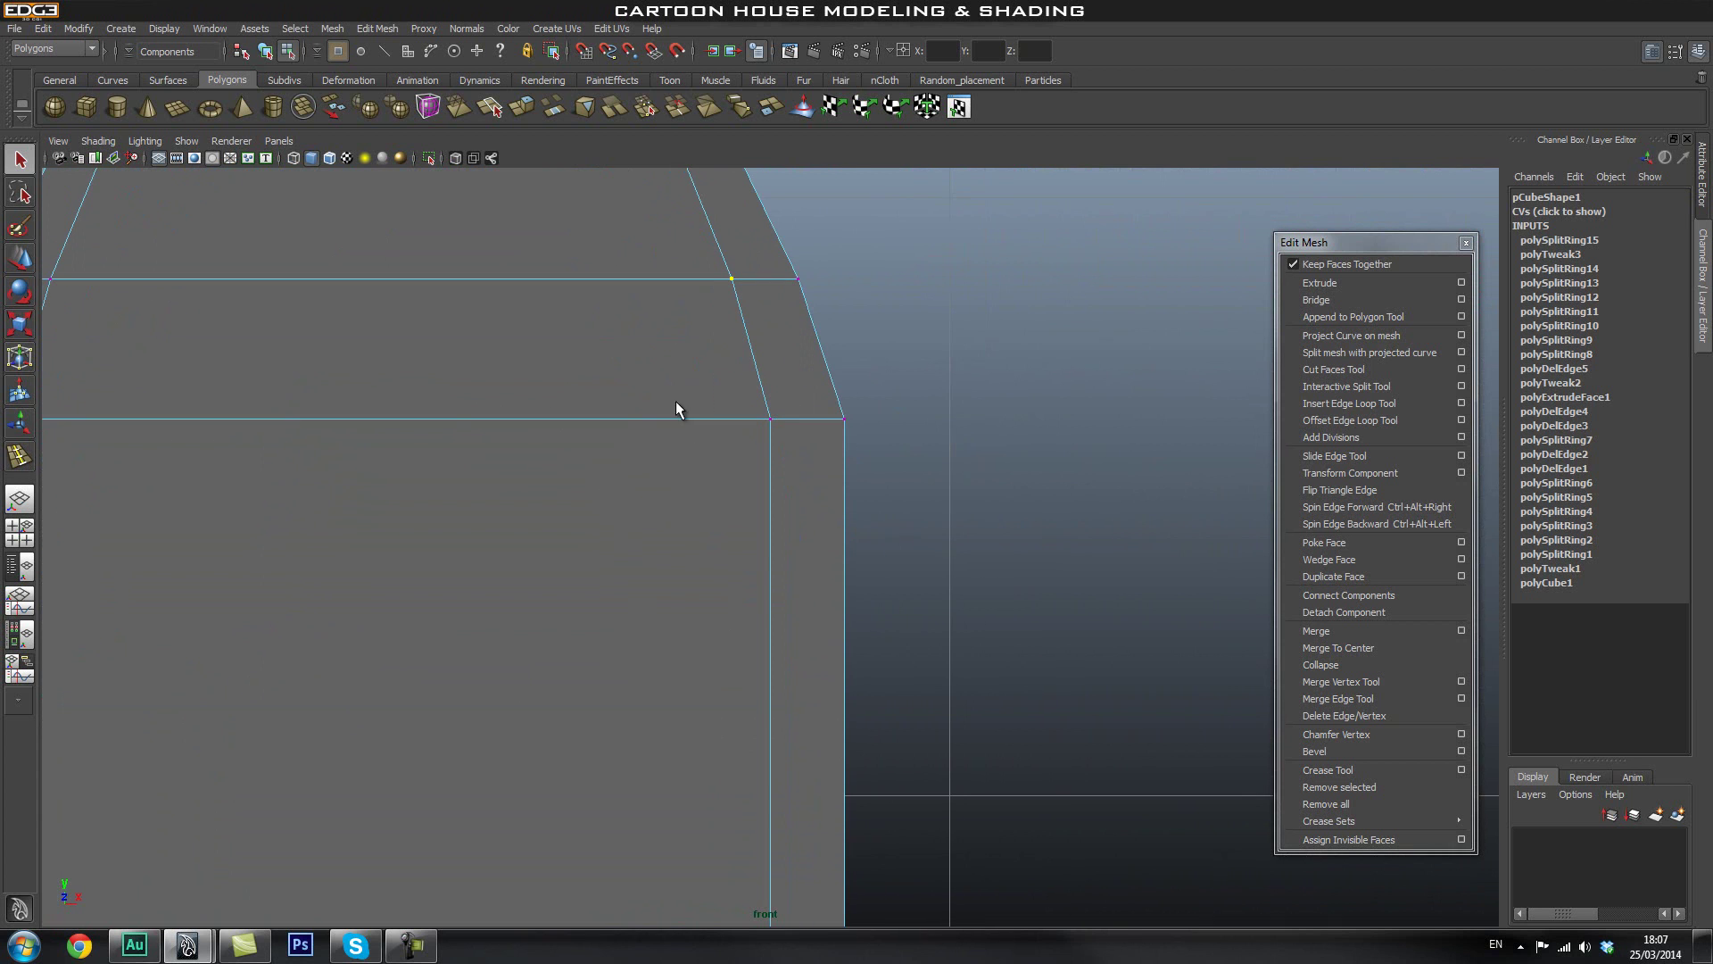
pyautogui.keyDown('shift'); pyautogui.moveTo(816, 495); pyautogui.dragTo(814, 490); pyautogui.keyUp('shift')
pyautogui.keyDown('alt'); pyautogui.moveTo(686, 678); pyautogui.dragTo(643, 259, button='middle'); pyautogui.keyUp('alt')
pyautogui.keyDown('alt'); pyautogui.moveTo(676, 847); pyautogui.dragTo(690, 560, button='middle'); pyautogui.keyUp('alt')
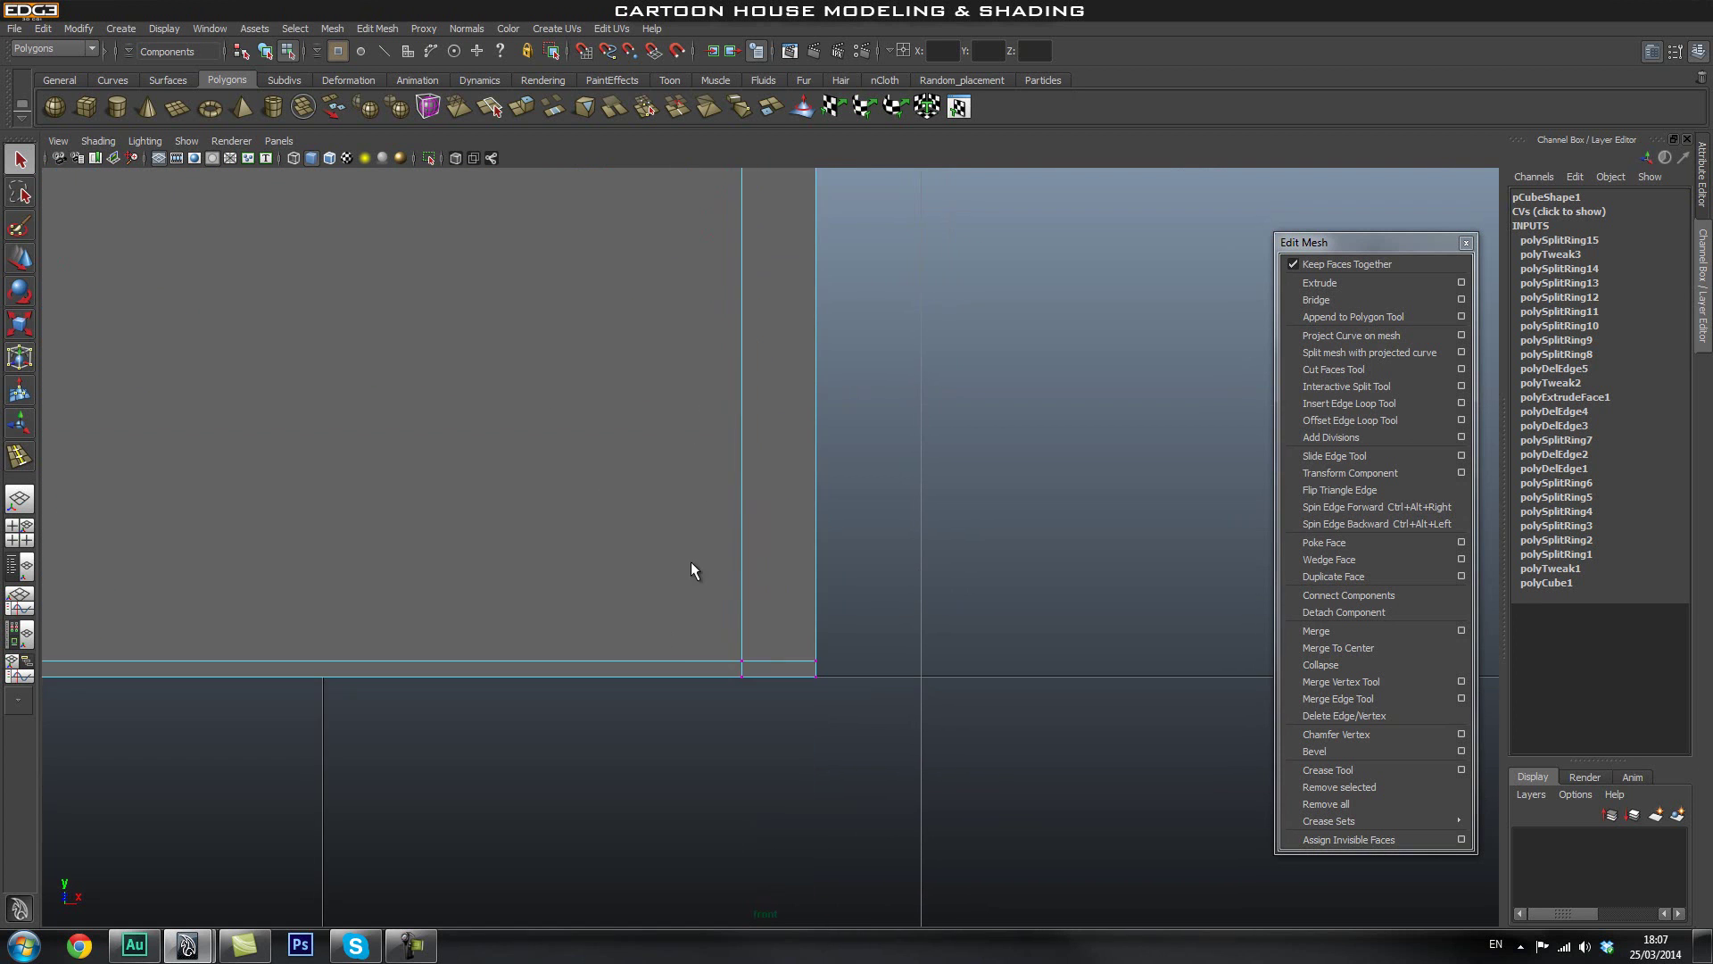
pyautogui.keyDown('alt'); pyautogui.moveTo(931, 535); pyautogui.dragTo(500, 563, button='right'); pyautogui.keyUp('alt')
pyautogui.keyDown('alt'); pyautogui.moveTo(772, 472); pyautogui.dragTo(785, 536, button='middle'); pyautogui.keyUp('alt')
pyautogui.keyDown('alt'); pyautogui.moveTo(647, 546); pyautogui.dragTo(853, 531, button='right'); pyautogui.keyUp('alt')
pyautogui.keyDown('alt'); pyautogui.moveTo(881, 443); pyautogui.dragTo(887, 485, button='middle'); pyautogui.keyUp('alt')
pyautogui.press('w')
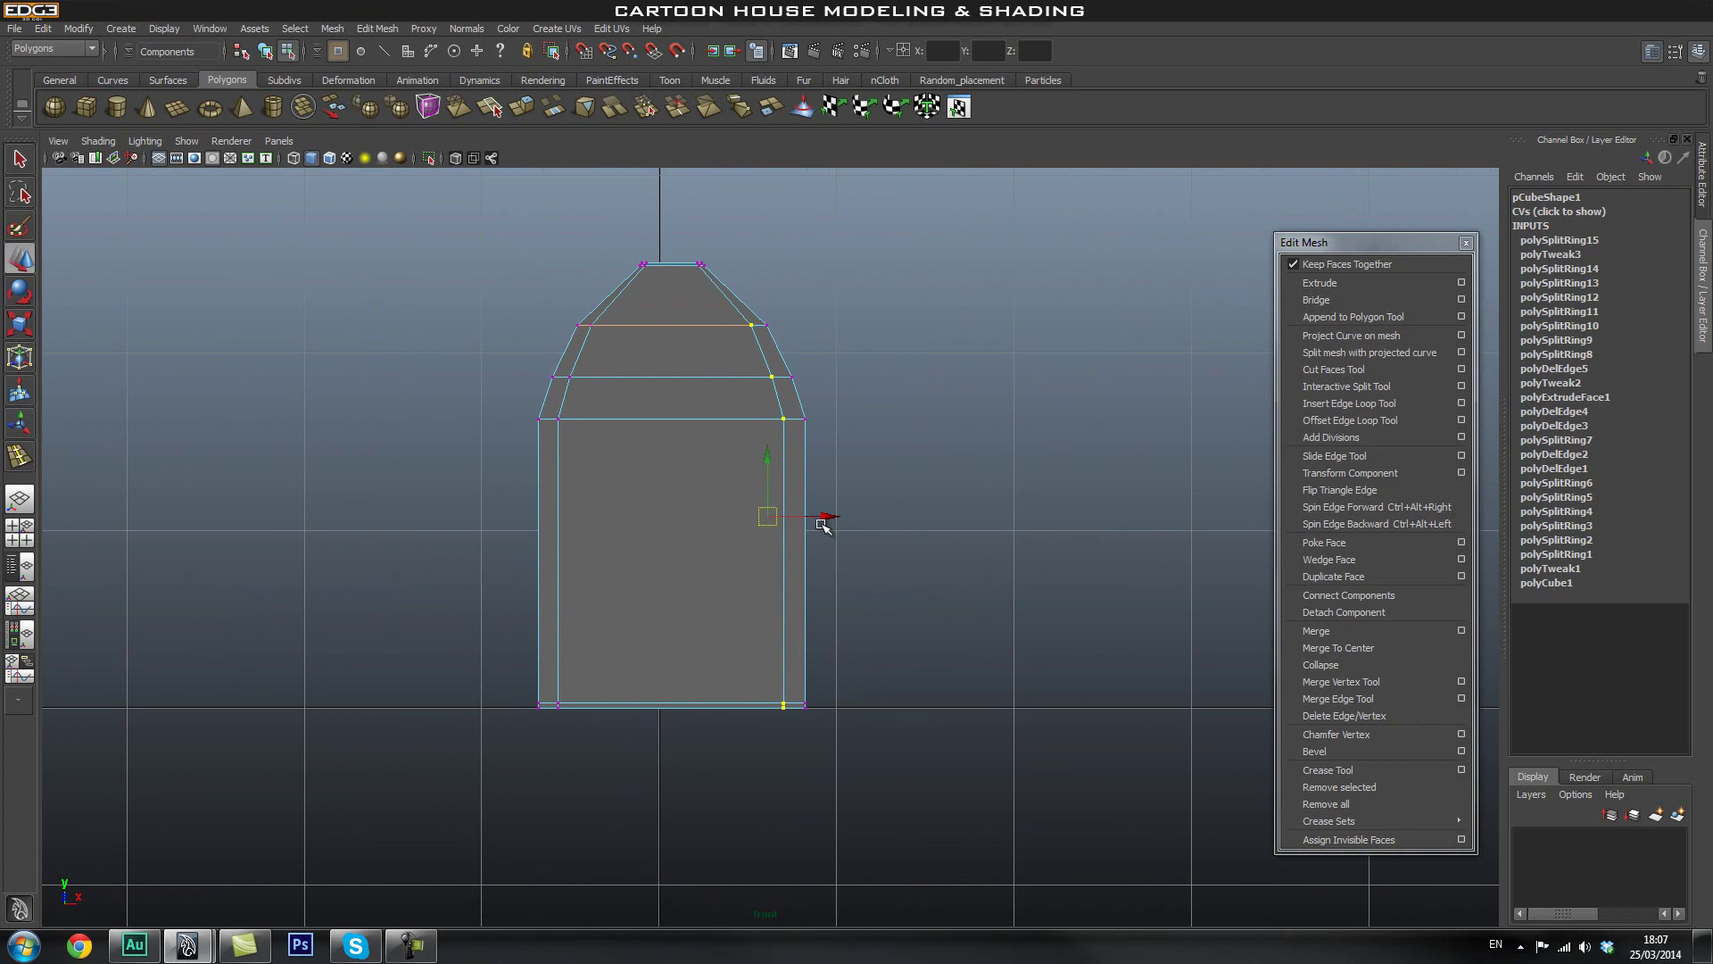
pyautogui.moveTo(824, 516); pyautogui.dragTo(832, 516)
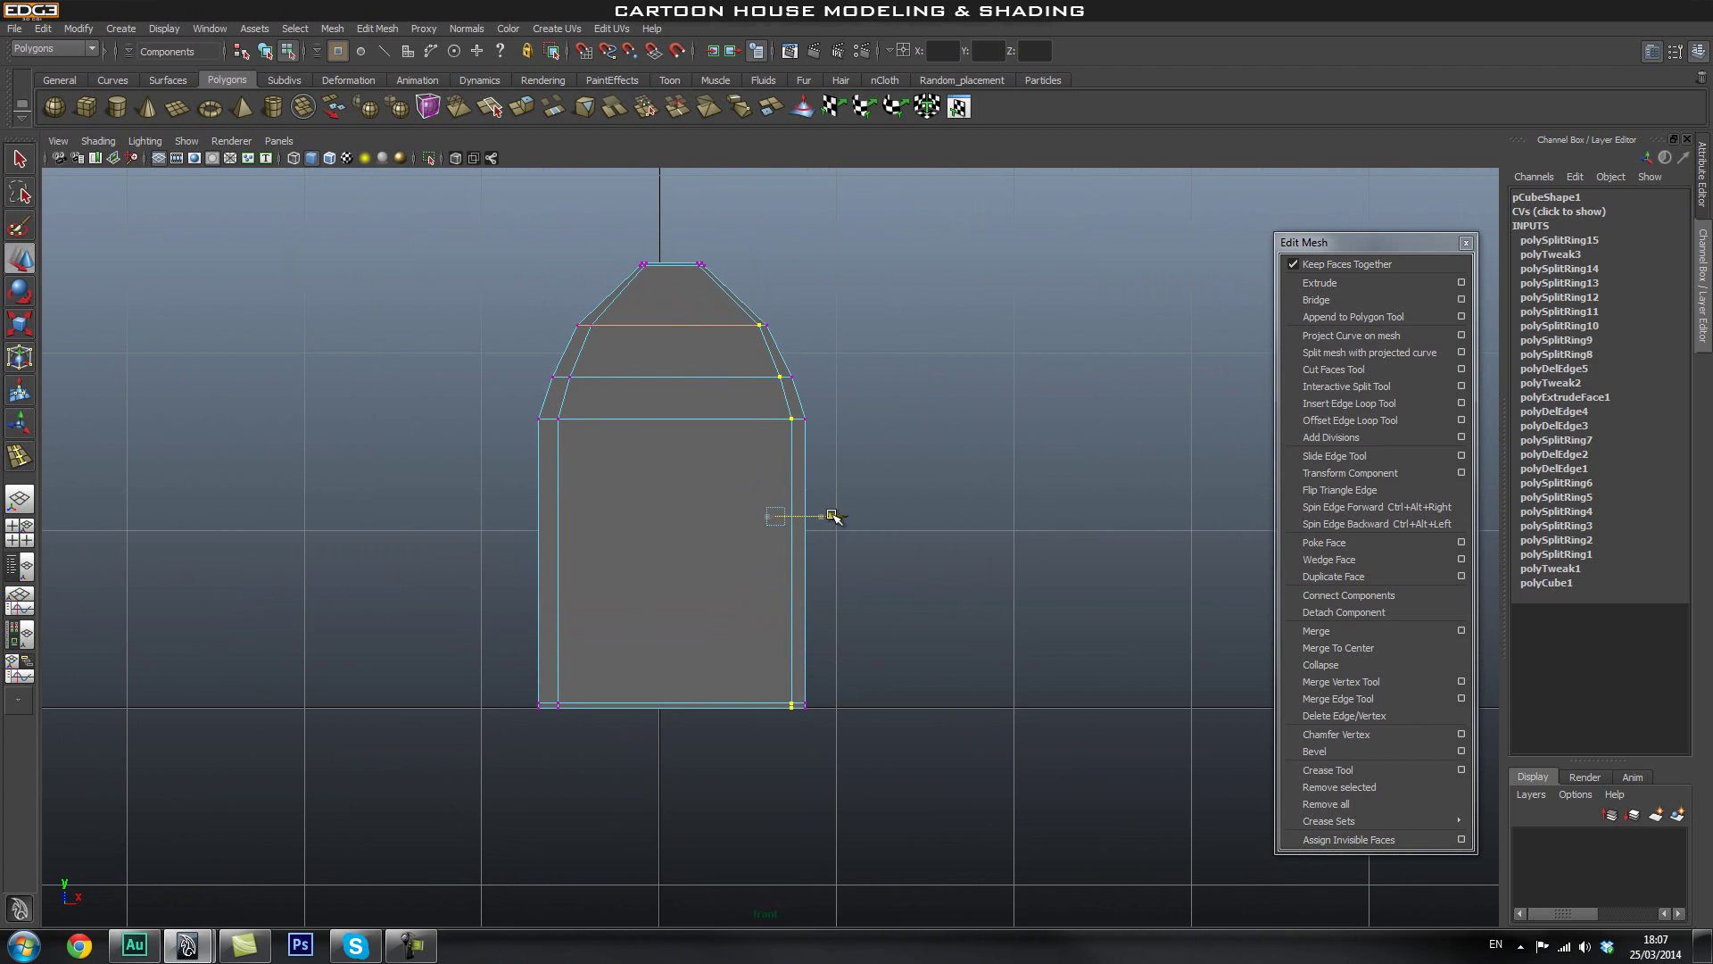
pyautogui.scroll(6, 765, 440)
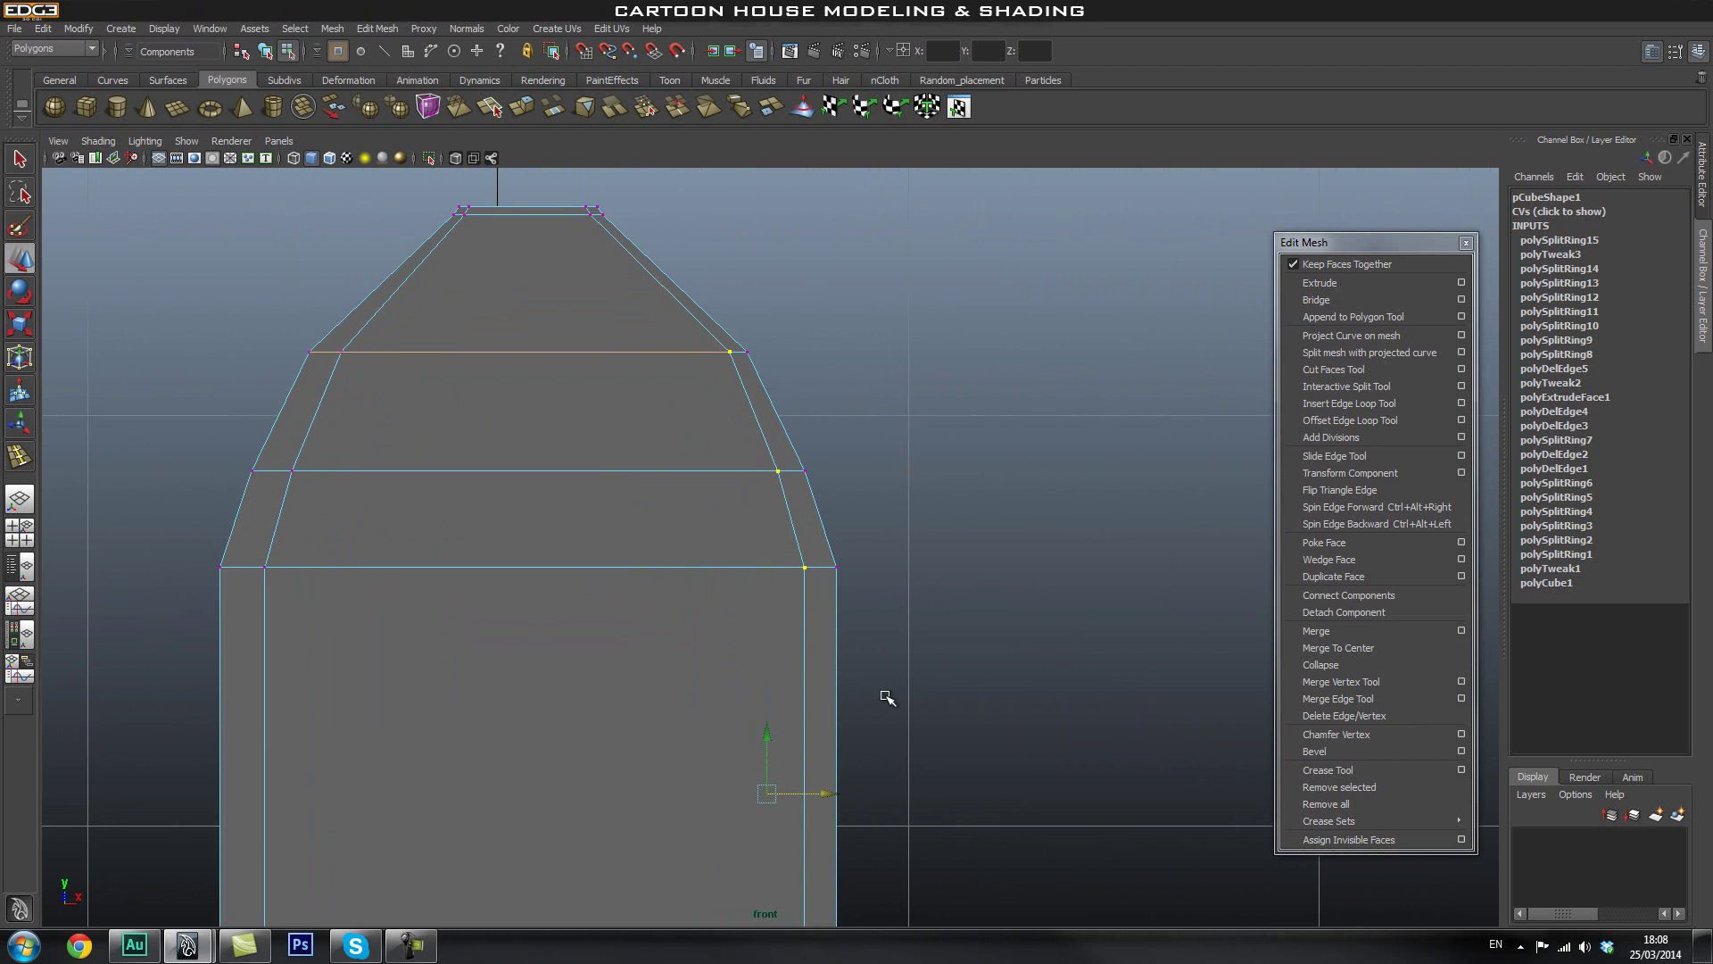
pyautogui.moveTo(822, 794); pyautogui.dragTo(826, 793)
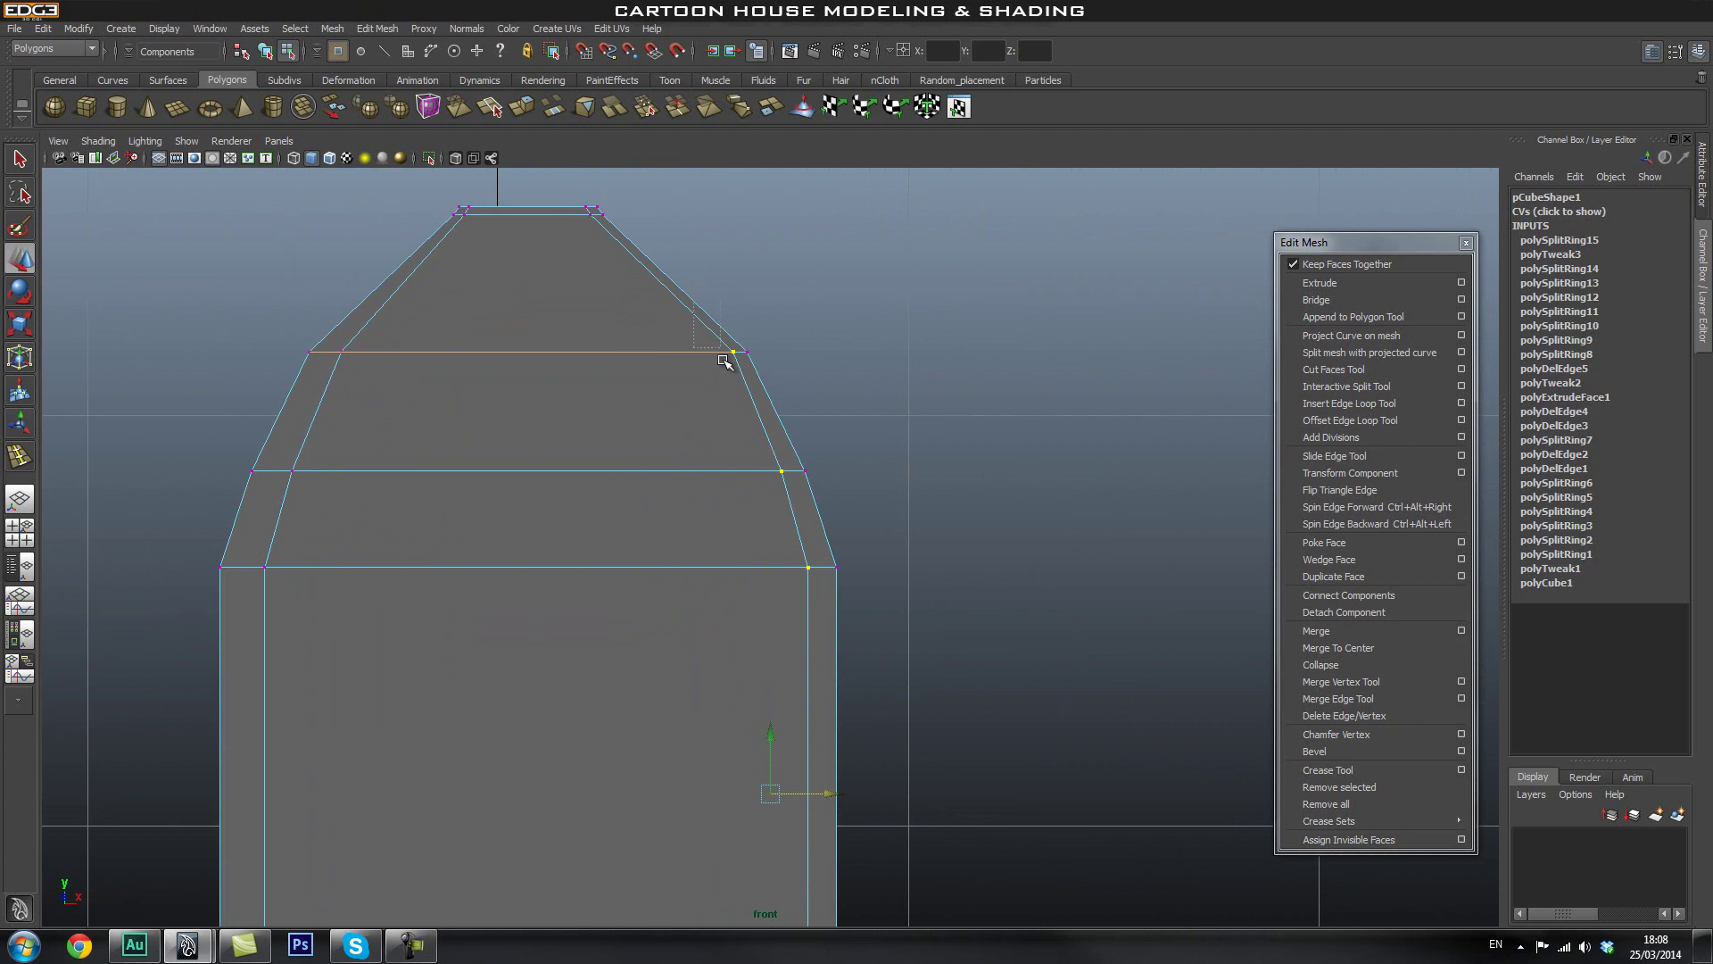
# Deselect the right inner loop's vertices row by row from the top, moving the remaining ones closer to the outer wall each time.
pyautogui.keyDown('ctrl'); pyautogui.moveTo(740, 393); pyautogui.dragTo(741, 393); pyautogui.keyUp('ctrl')
pyautogui.keyDown('alt'); pyautogui.moveTo(757, 614); pyautogui.dragTo(748, 510, button='middle'); pyautogui.keyUp('alt')
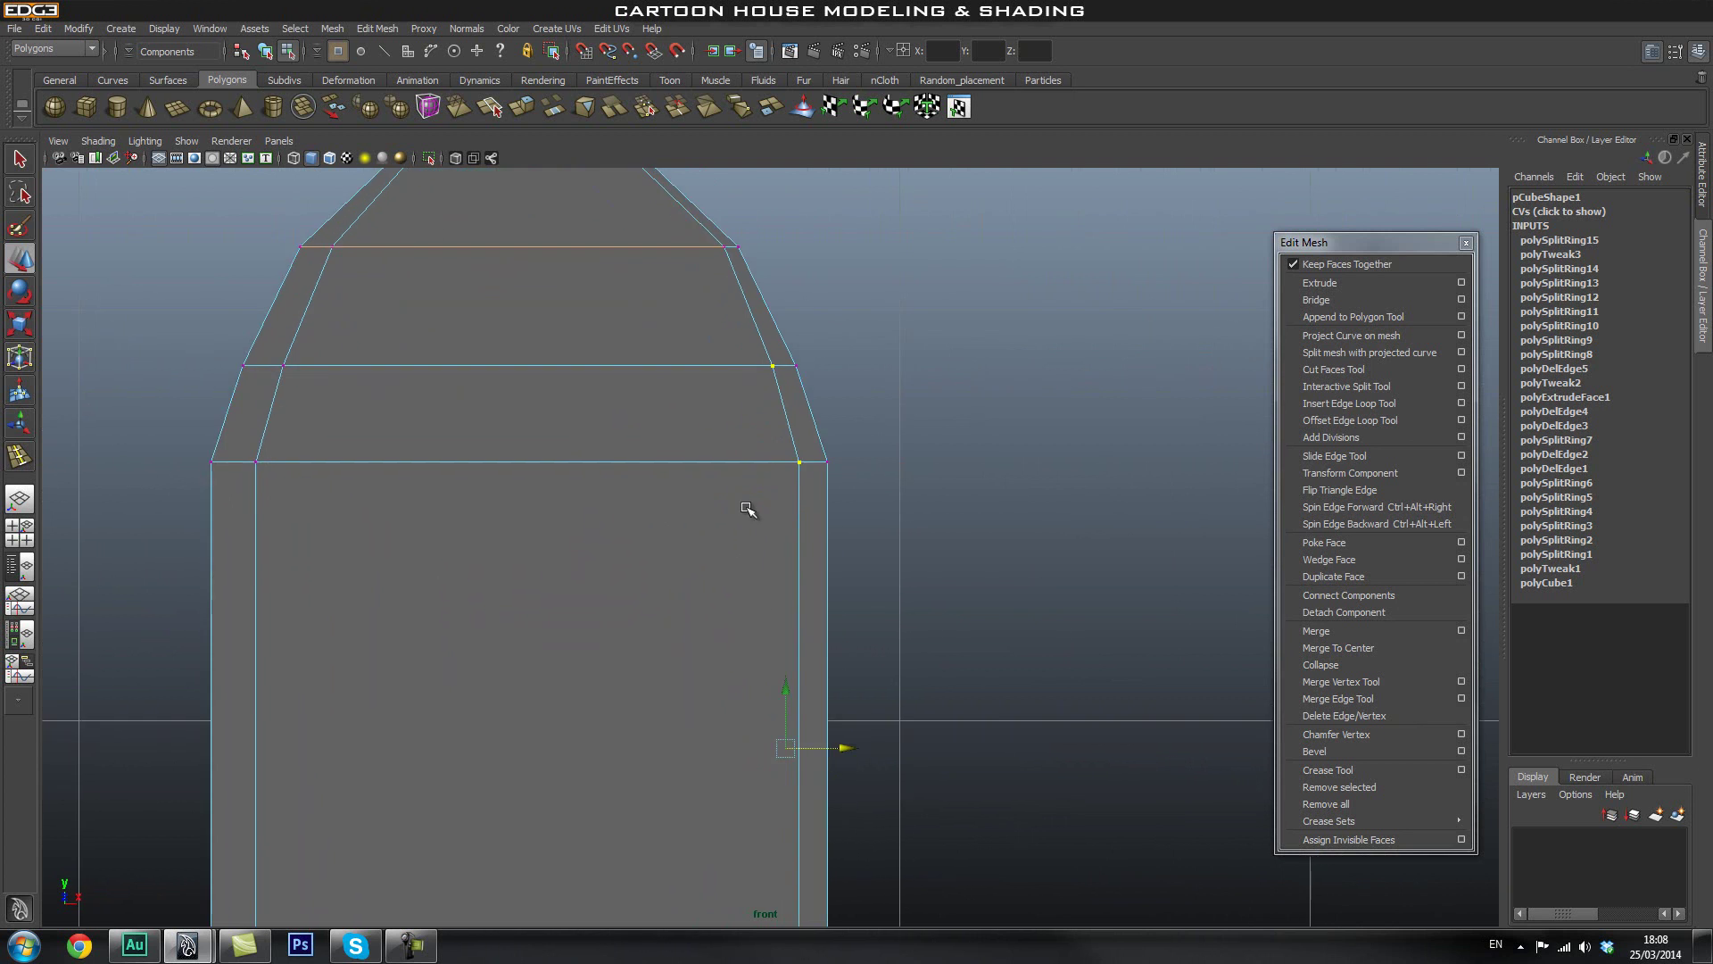
pyautogui.moveTo(846, 748); pyautogui.dragTo(855, 750)
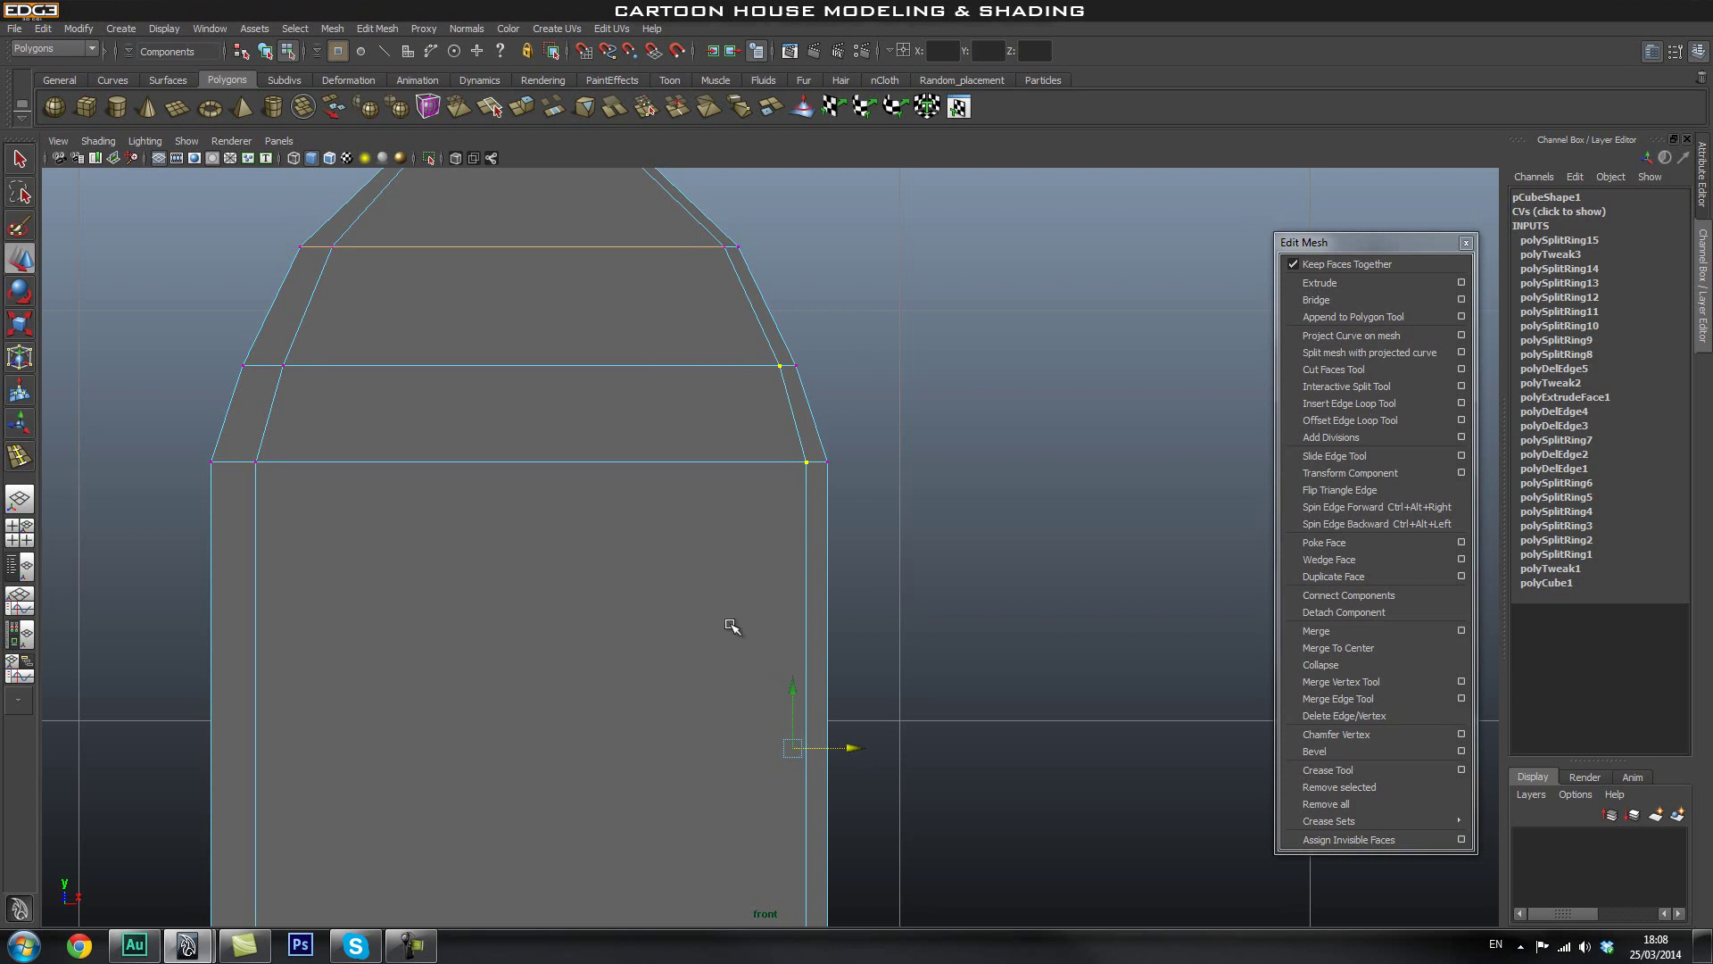
pyautogui.keyDown('alt'); pyautogui.moveTo(732, 627); pyautogui.dragTo(708, 486, button='middle'); pyautogui.keyUp('alt')
pyautogui.moveTo(732, 251); pyautogui.dragTo(783, 349)
pyautogui.keyDown('alt'); pyautogui.moveTo(779, 639); pyautogui.dragTo(758, 497, button='middle'); pyautogui.keyUp('alt')
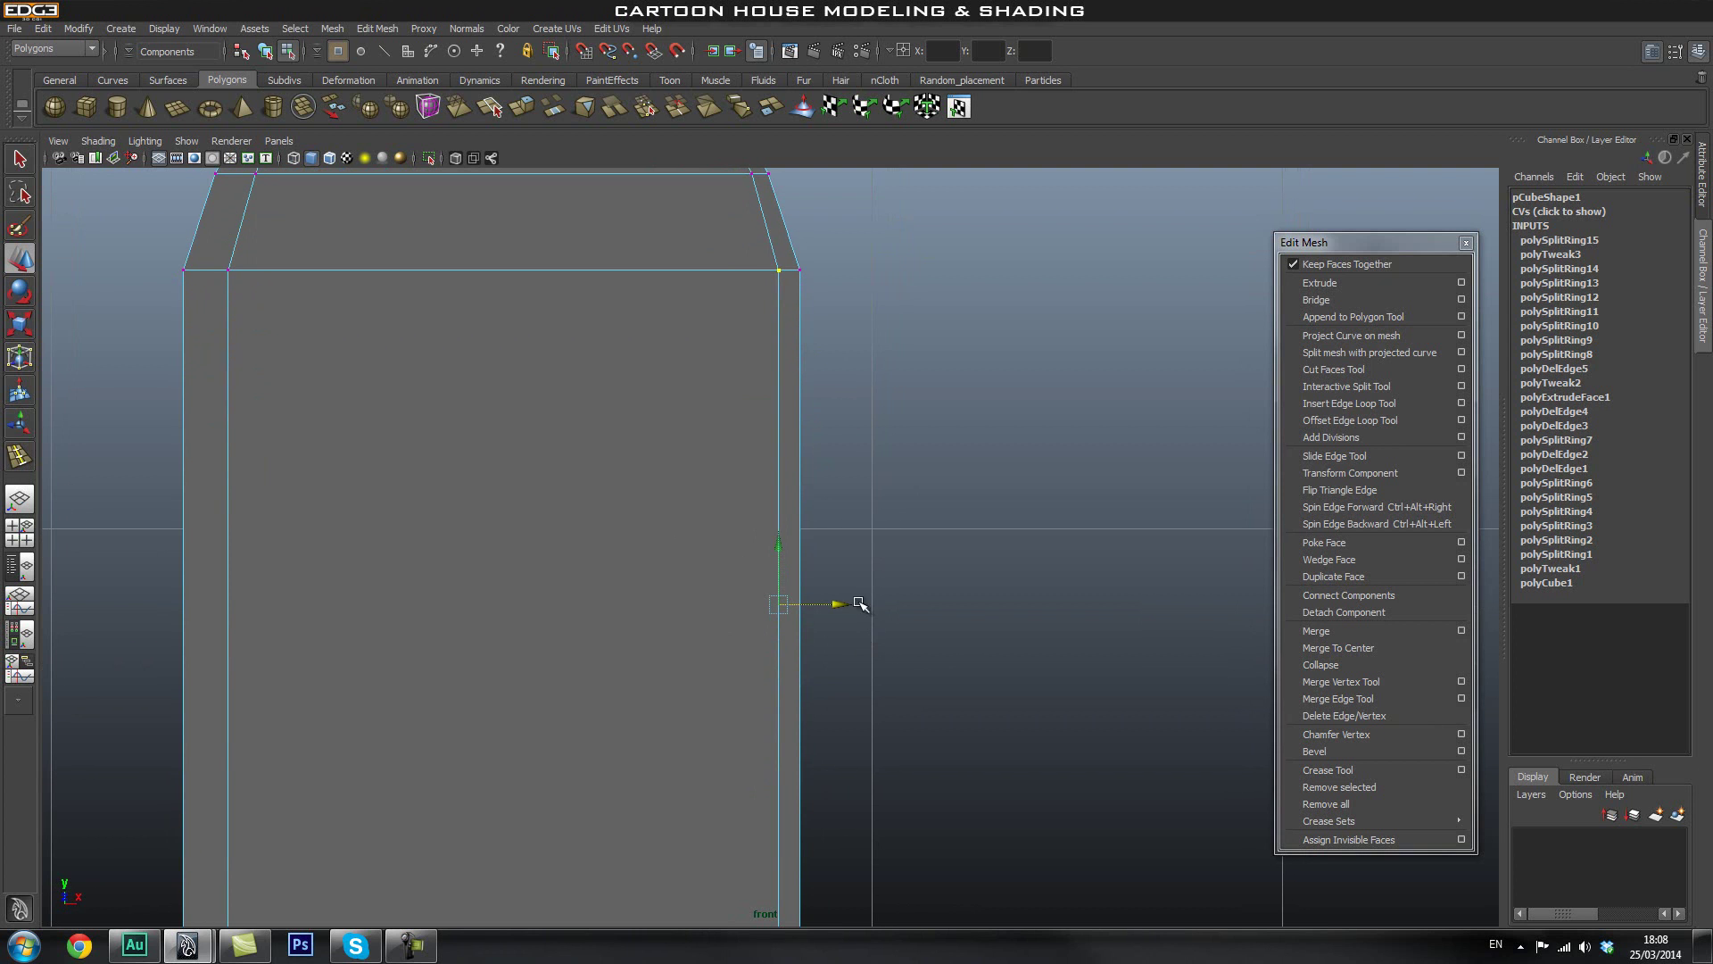
pyautogui.moveTo(836, 603); pyautogui.dragTo(842, 607)
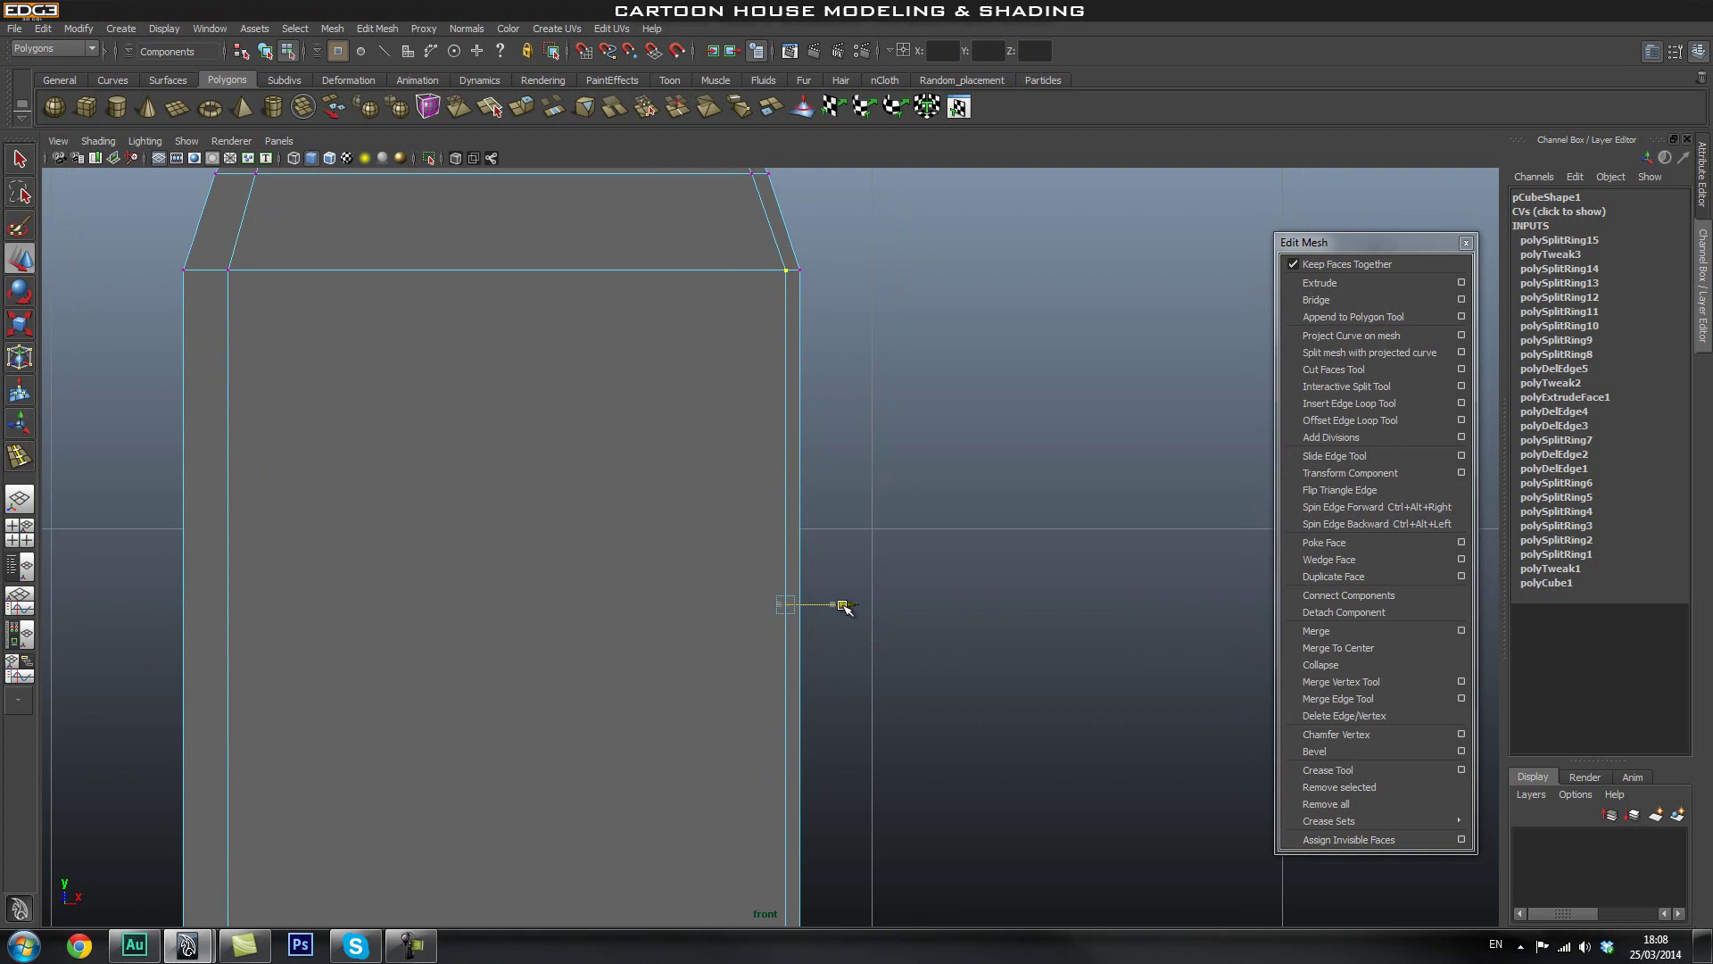
# Select the left inner loop's vertices from the upper roof loop down to the base and move them closer to the outer edge.
pyautogui.keyDown('alt'); pyautogui.moveTo(826, 683); pyautogui.dragTo(820, 354, button='middle'); pyautogui.keyUp('alt')
pyautogui.keyDown('alt'); pyautogui.moveTo(786, 636); pyautogui.dragTo(720, 440, button='middle'); pyautogui.keyUp('alt')
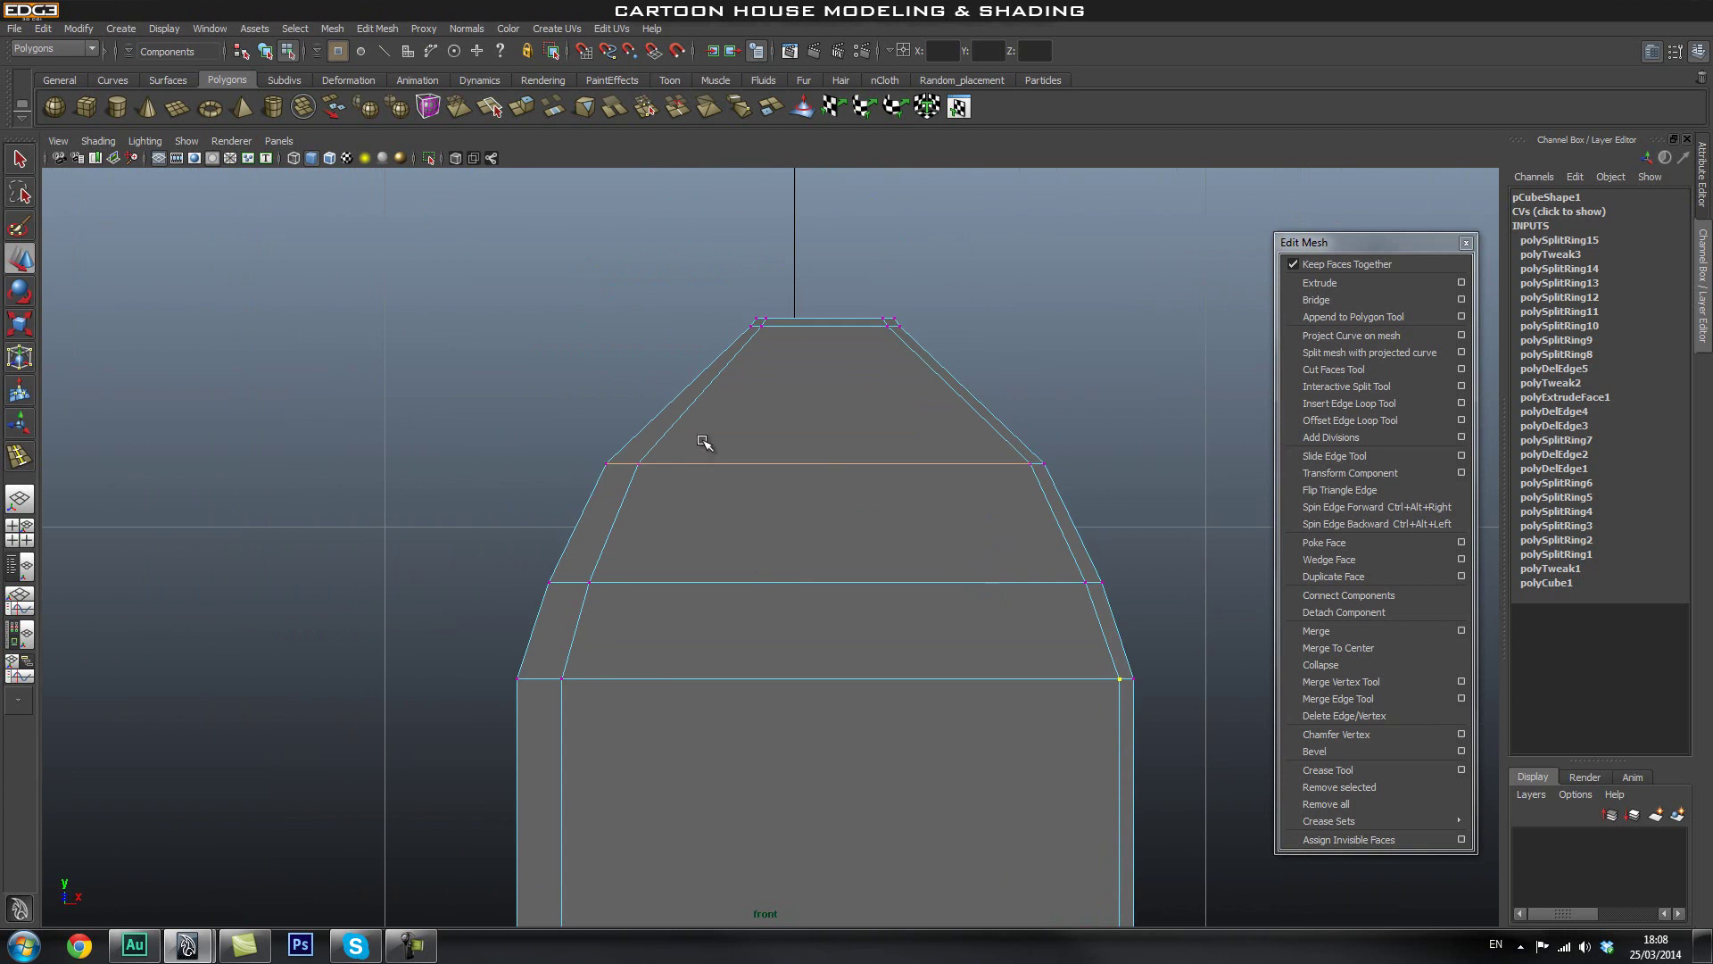
pyautogui.moveTo(634, 489); pyautogui.dragTo(632, 491)
pyautogui.keyDown('alt'); pyautogui.moveTo(650, 672); pyautogui.dragTo(662, 526, button='middle'); pyautogui.keyUp('alt')
pyautogui.keyDown('shift'); pyautogui.moveTo(623, 424); pyautogui.dragTo(581, 466); pyautogui.keyUp('shift')
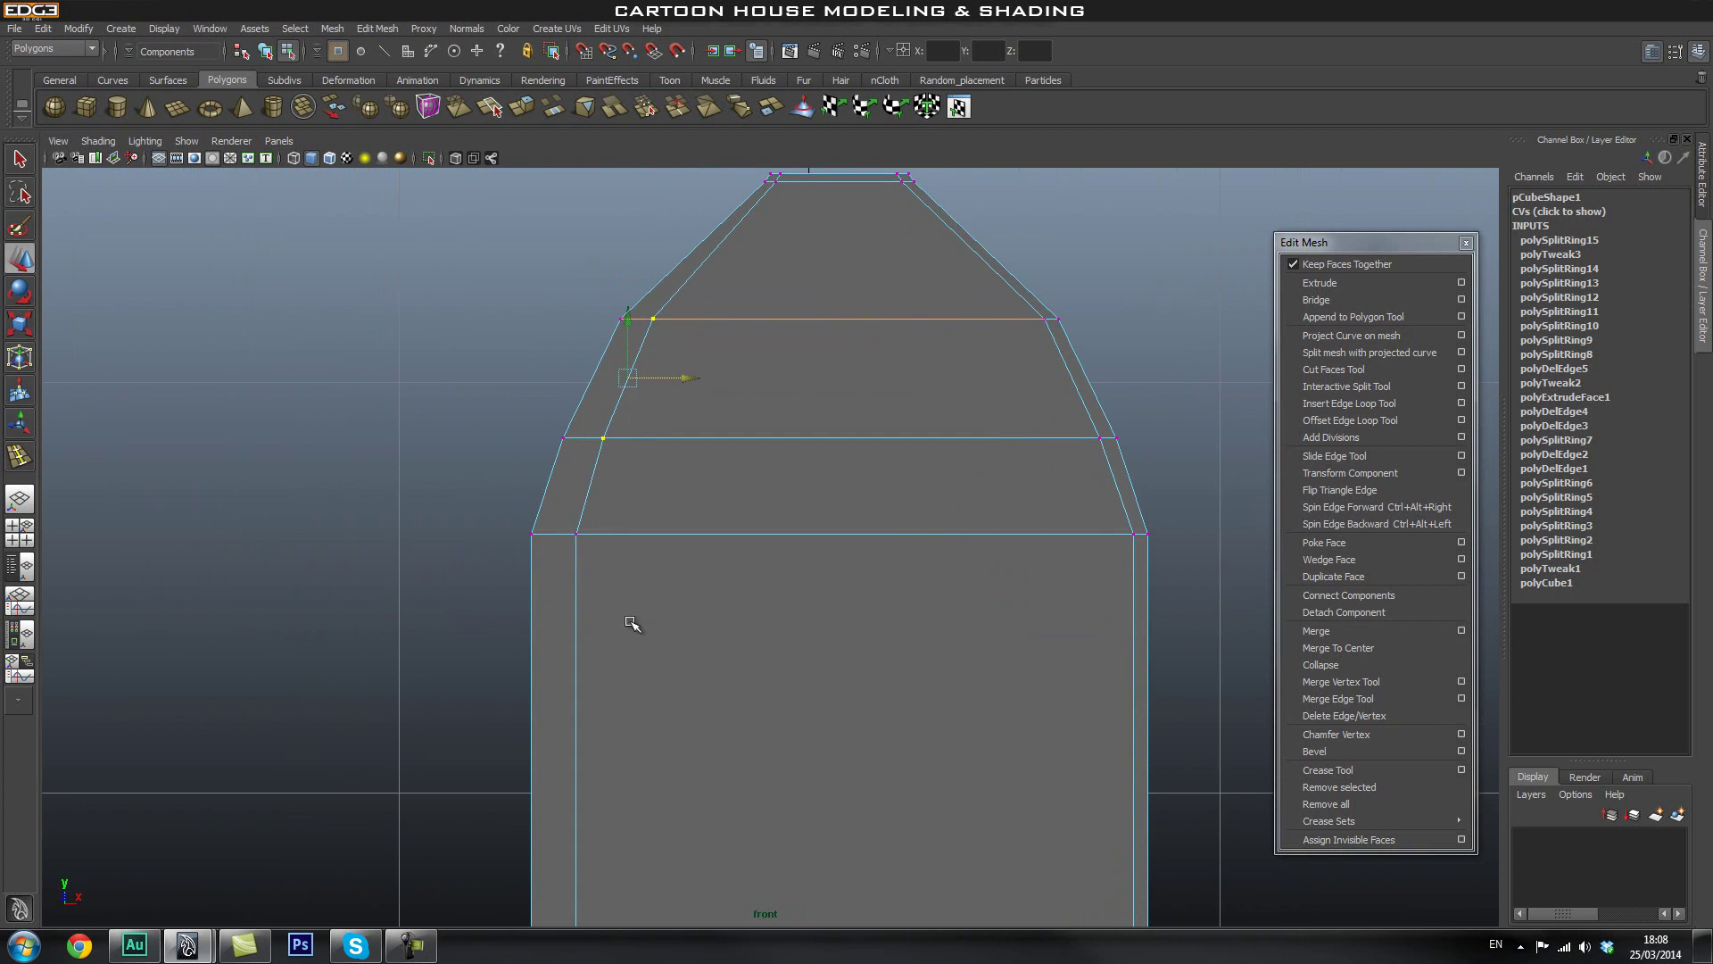
pyautogui.keyDown('alt'); pyautogui.moveTo(632, 582); pyautogui.dragTo(634, 383, button='middle'); pyautogui.keyUp('alt')
pyautogui.keyDown('shift'); pyautogui.moveTo(565, 376); pyautogui.dragTo(566, 378); pyautogui.keyUp('shift')
pyautogui.keyDown('alt'); pyautogui.moveTo(605, 632); pyautogui.dragTo(596, 257, button='middle'); pyautogui.keyUp('alt')
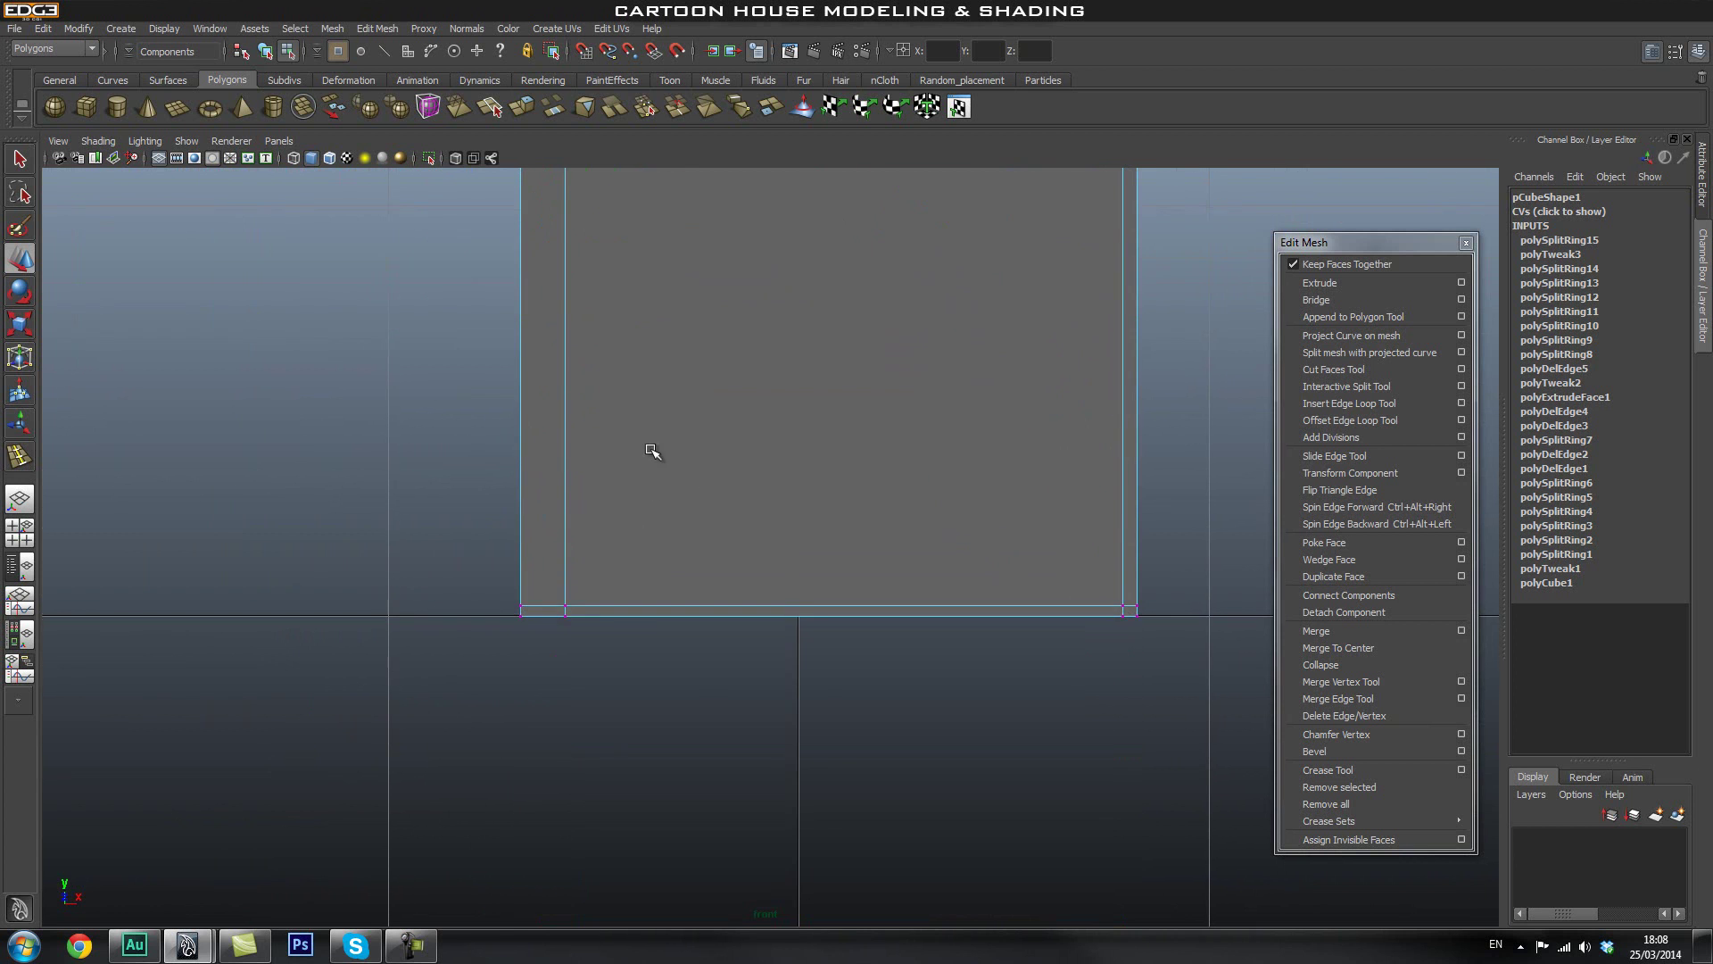
pyautogui.keyDown('shift'); pyautogui.moveTo(558, 663); pyautogui.dragTo(589, 584); pyautogui.keyUp('shift')
pyautogui.keyDown('alt'); pyautogui.moveTo(661, 489); pyautogui.dragTo(680, 738, button='middle'); pyautogui.keyUp('alt')
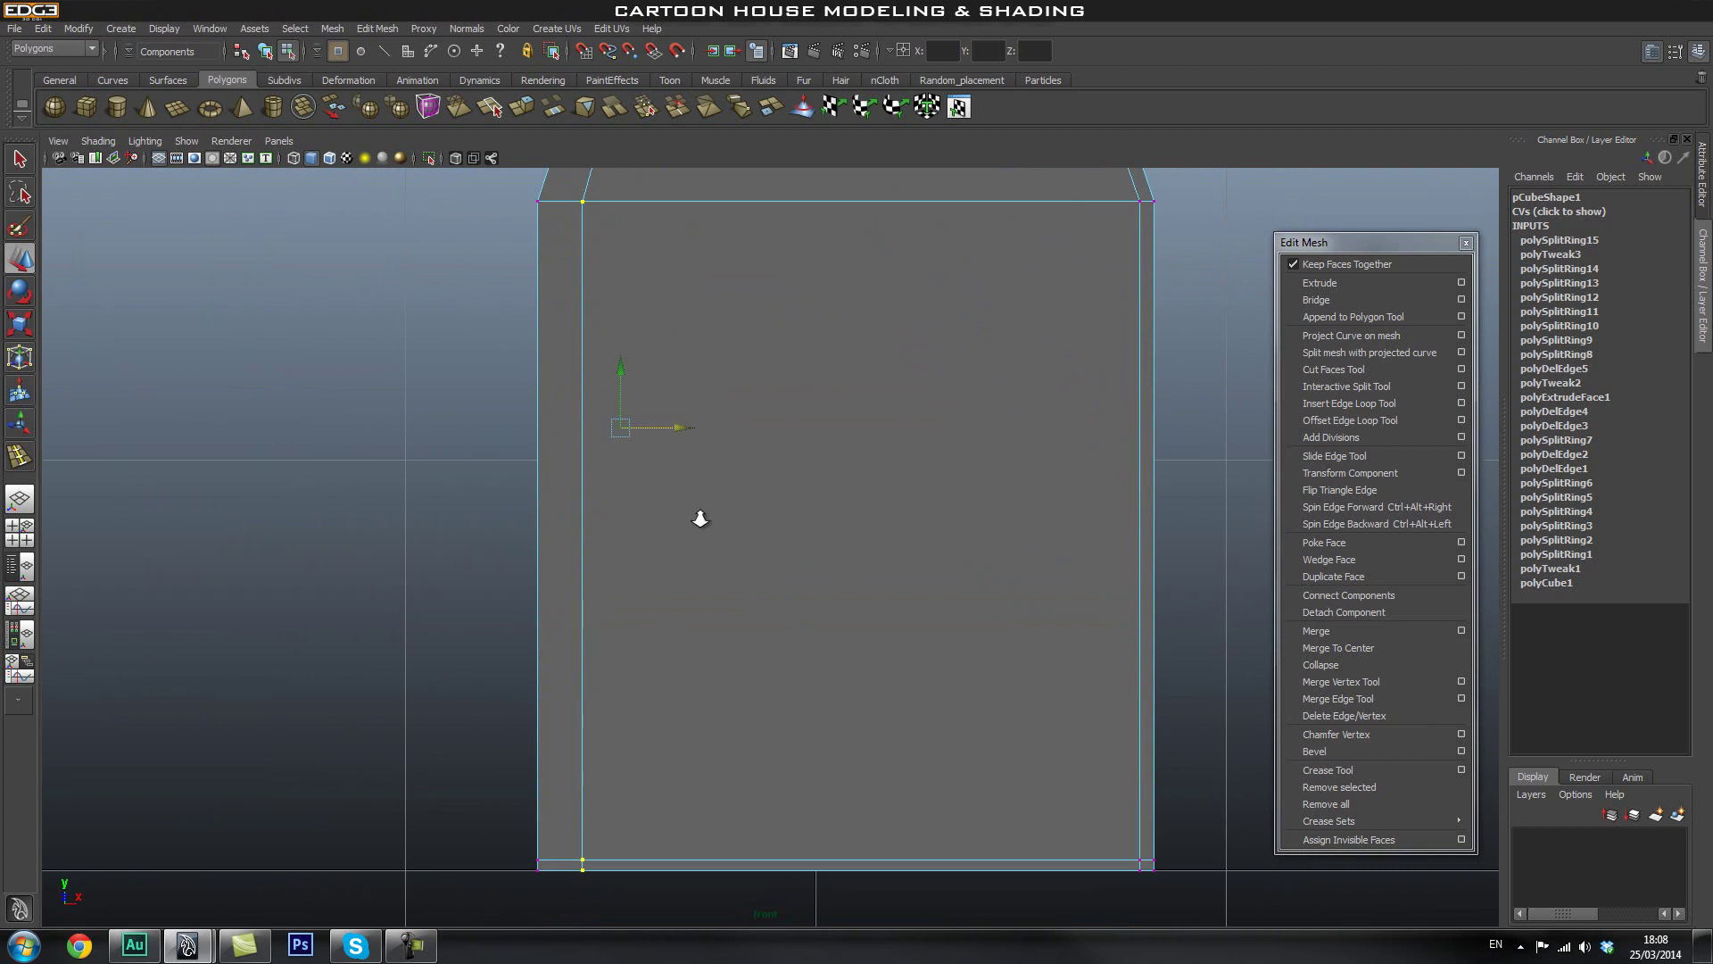
pyautogui.scroll(-2, 691, 518)
pyautogui.keyDown('alt'); pyautogui.moveTo(680, 511); pyautogui.dragTo(687, 613, button='middle'); pyautogui.keyUp('alt')
pyautogui.moveTo(741, 571); pyautogui.dragTo(728, 573)
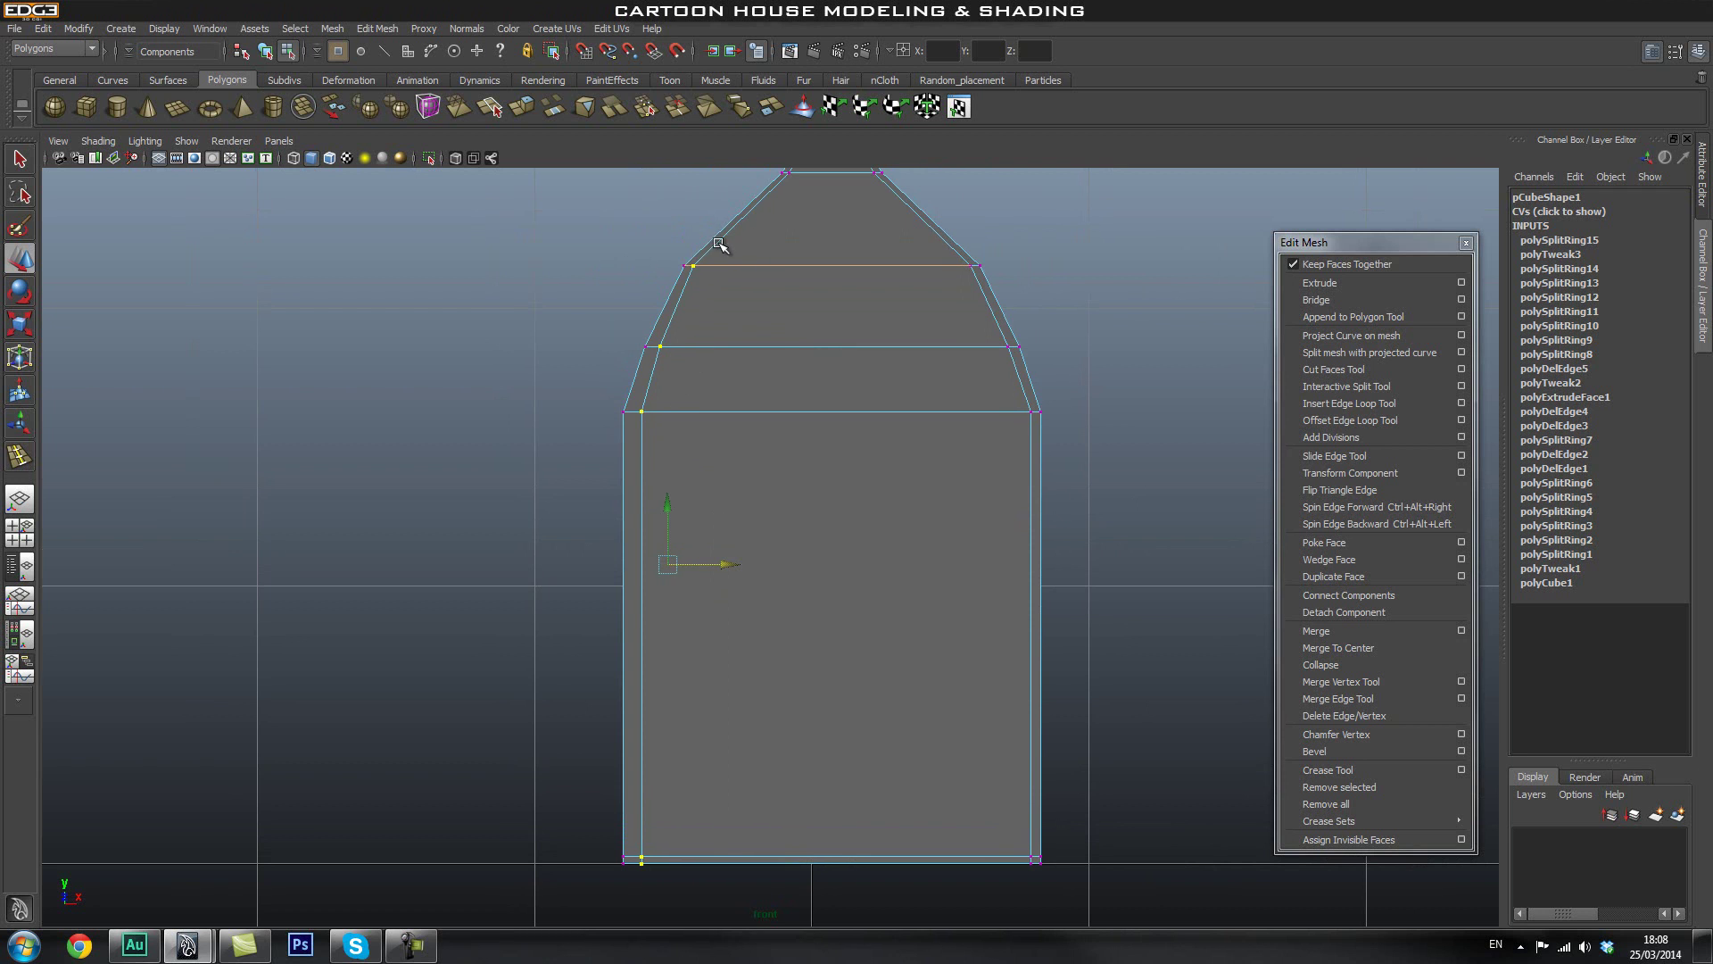
# Deselect the left inner loop's upper vertices row by row, moving the remaining ones closer to the outer wall each time.
pyautogui.keyDown('ctrl'); pyautogui.moveTo(687, 316); pyautogui.dragTo(687, 318); pyautogui.keyUp('ctrl')
pyautogui.moveTo(710, 607); pyautogui.dragTo(707, 608)
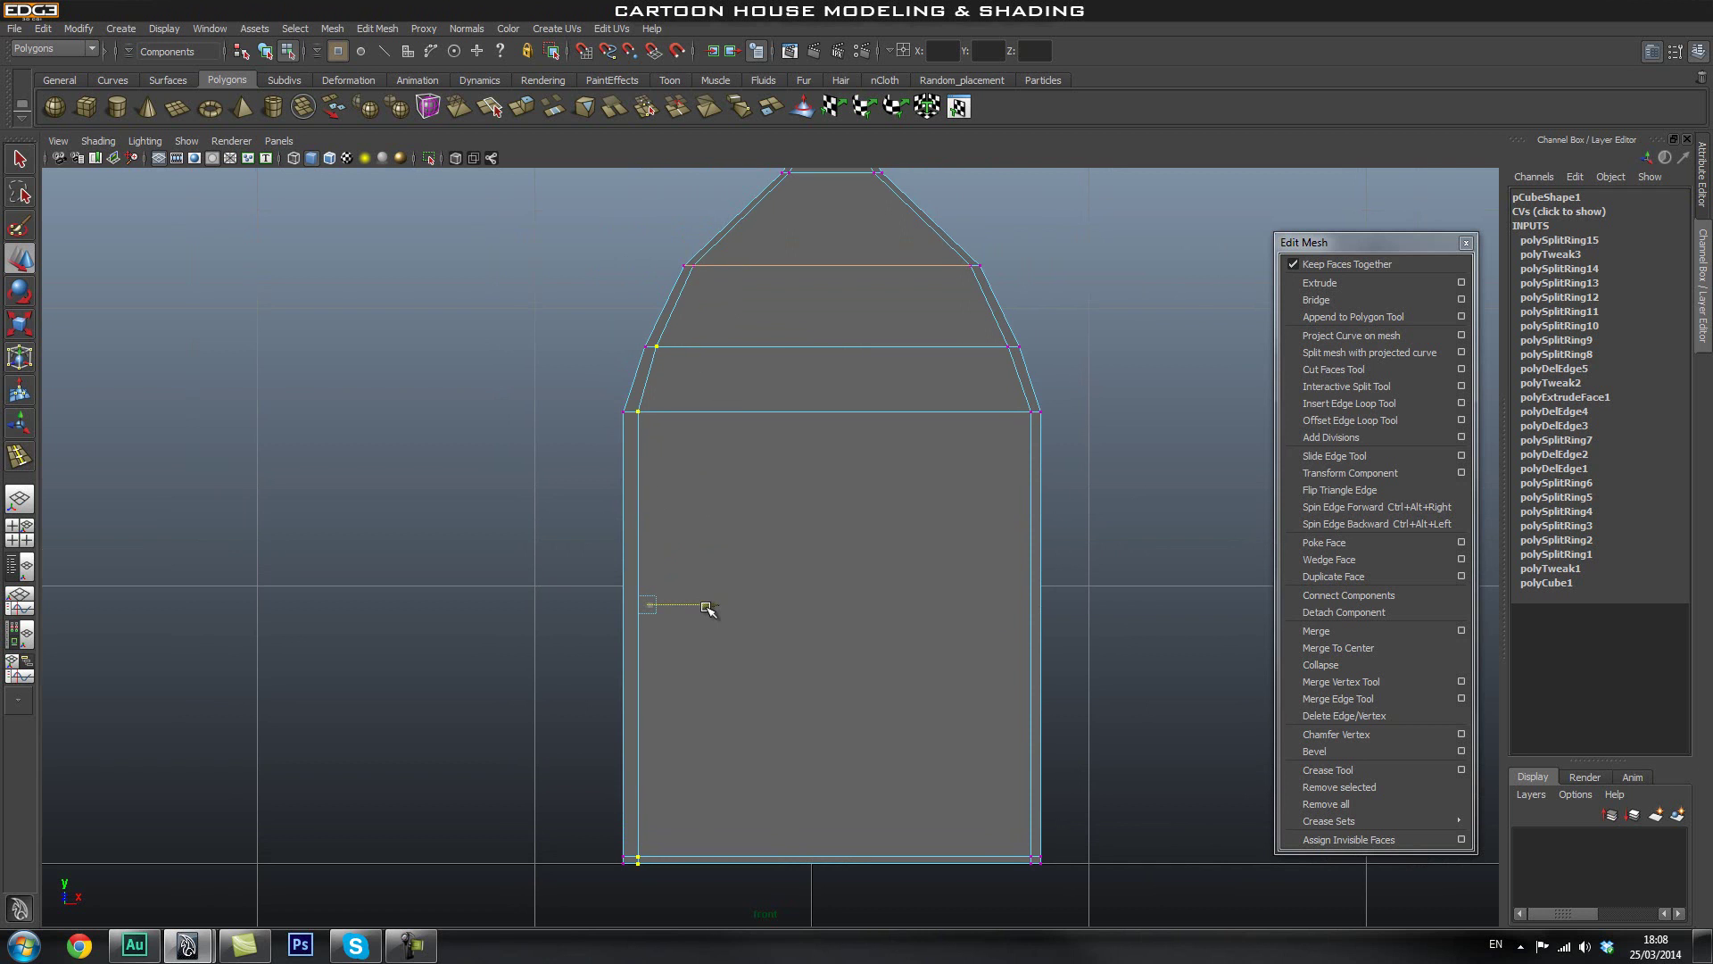
pyautogui.keyDown('ctrl'); pyautogui.moveTo(651, 387); pyautogui.dragTo(651, 388); pyautogui.keyUp('ctrl')
pyautogui.moveTo(701, 639); pyautogui.dragTo(697, 641)
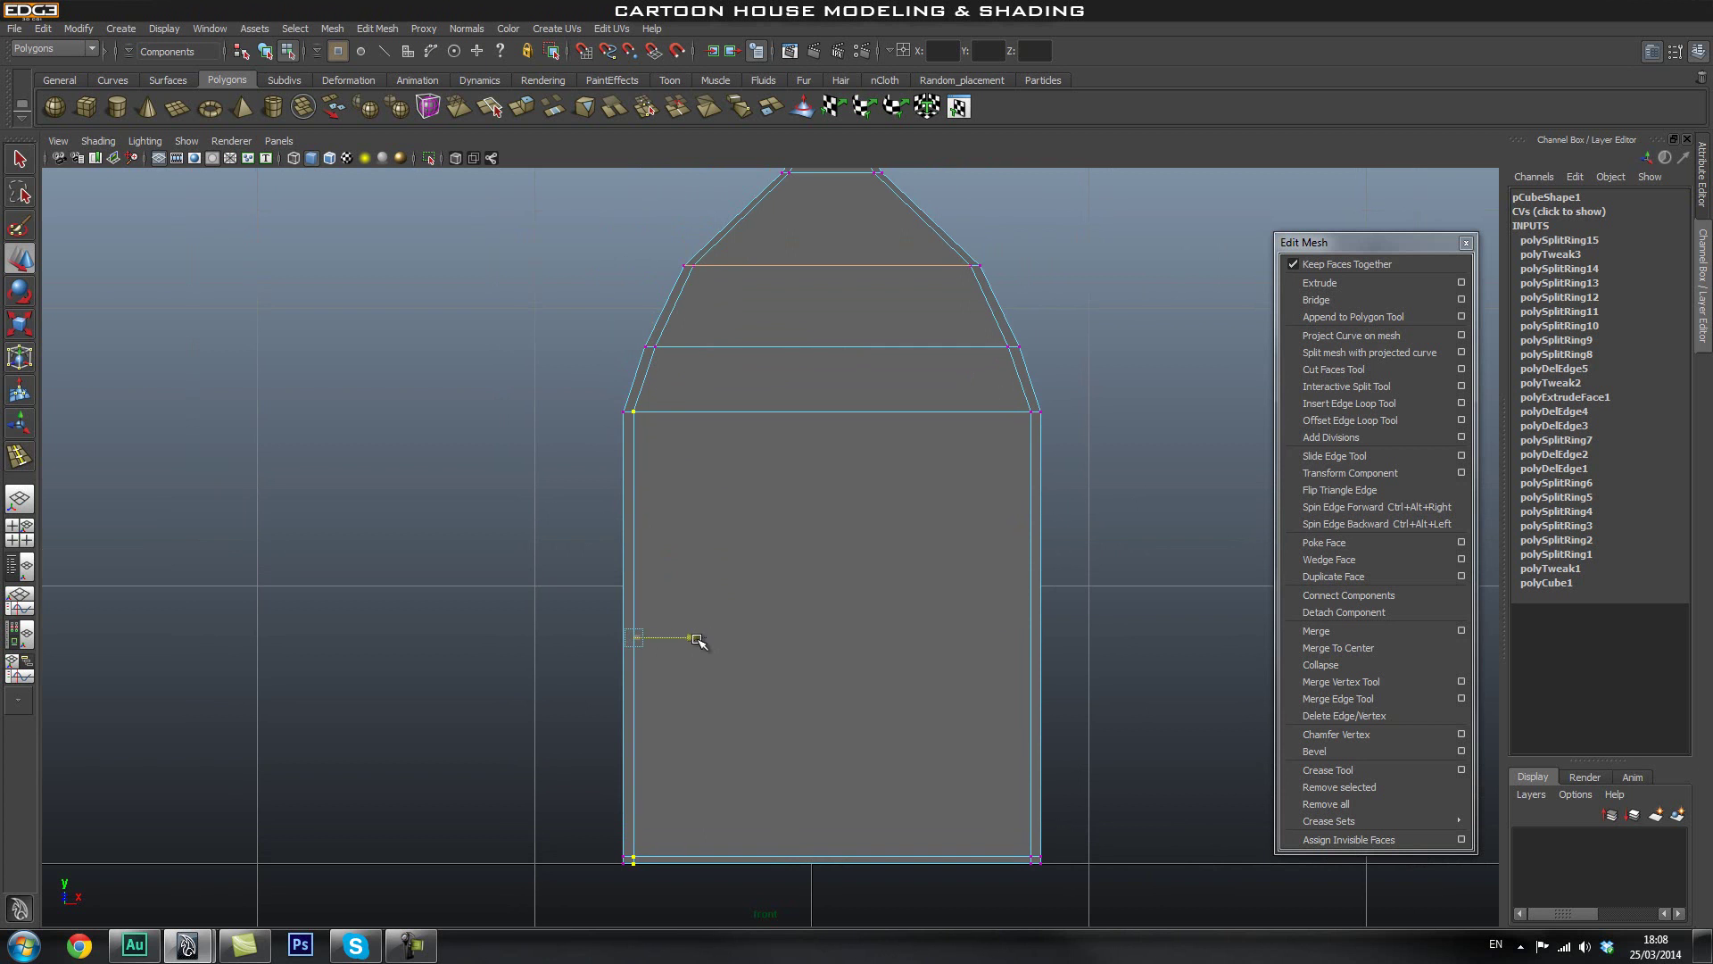
# Go back to the perspective view in object mode and preview the tightened gable corners with mesh smoothing.
pyautogui.press('space')
pyautogui.moveTo(765, 523); pyautogui.dragTo(773, 443)
pyautogui.keyDown('alt'); pyautogui.moveTo(1043, 494); pyautogui.dragTo(864, 507); pyautogui.keyUp('alt')
pyautogui.press('q')
pyautogui.moveTo(865, 455); pyautogui.dragTo(952, 401, button='right')
pyautogui.click(823, 423)
pyautogui.press('3')
pyautogui.click(1186, 450)
pyautogui.keyDown('alt'); pyautogui.moveTo(910, 459); pyautogui.dragTo(785, 513, button='right'); pyautogui.keyUp('alt')
pyautogui.moveTo(785, 513)
pyautogui.keyDown('alt'); pyautogui.mouseDown()
pyautogui.moveTo(910, 517)
pyautogui.moveTo(792, 522)
pyautogui.mouseUp(); pyautogui.keyUp('alt')
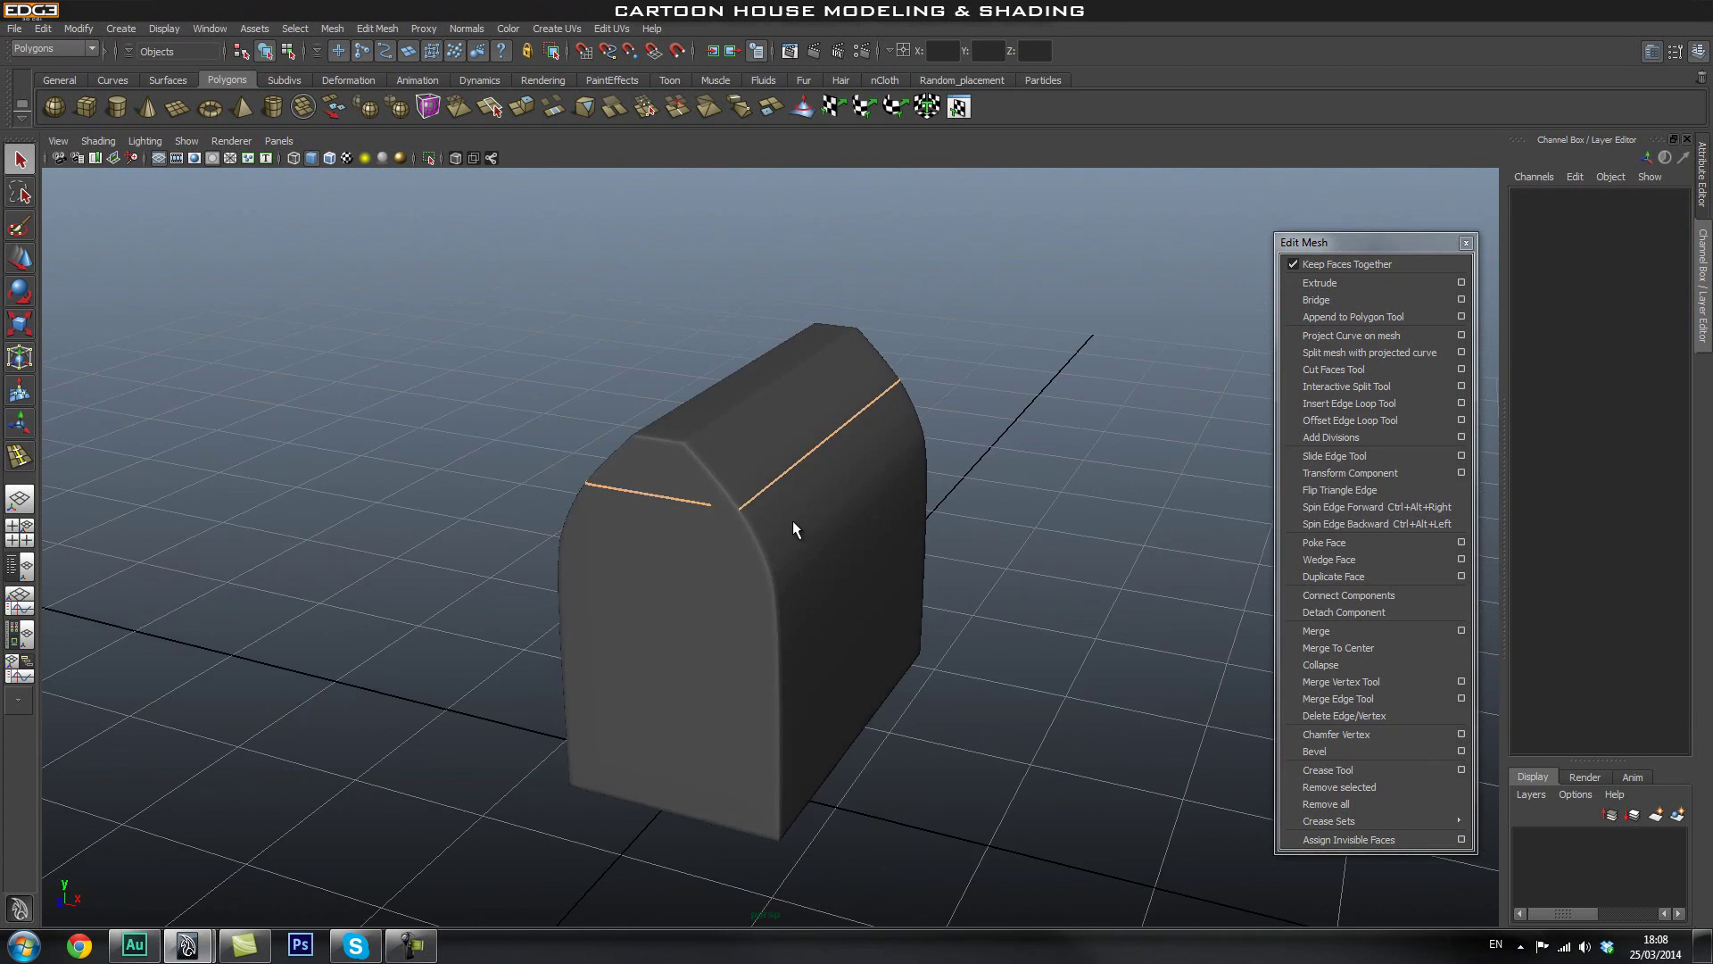
# Clear the leftover edge selection on the house and return it to object mode.
pyautogui.click(800, 502)
pyautogui.moveTo(803, 501); pyautogui.dragTo(804, 455, button='right')
pyautogui.moveTo(974, 299); pyautogui.dragTo(371, 612)
pyautogui.click(979, 506)
pyautogui.keyDown('alt'); pyautogui.moveTo(979, 505); pyautogui.dragTo(1030, 592); pyautogui.keyUp('alt')
pyautogui.moveTo(845, 565); pyautogui.dragTo(919, 542, button='right')
pyautogui.click(1042, 447)
# Select the supporting edge loop near the house's far end and move it closer to the end face.
pyautogui.keyDown('alt'); pyautogui.moveTo(901, 680); pyautogui.dragTo(1052, 662); pyautogui.keyUp('alt')
pyautogui.scroll(5, 1035, 625)
pyautogui.keyDown('alt'); pyautogui.moveTo(1024, 596); pyautogui.dragTo(901, 491, button='right'); pyautogui.keyUp('alt')
pyautogui.click(814, 418)
pyautogui.keyDown('alt'); pyautogui.moveTo(817, 421); pyautogui.dragTo(833, 452, button='right'); pyautogui.keyUp('alt')
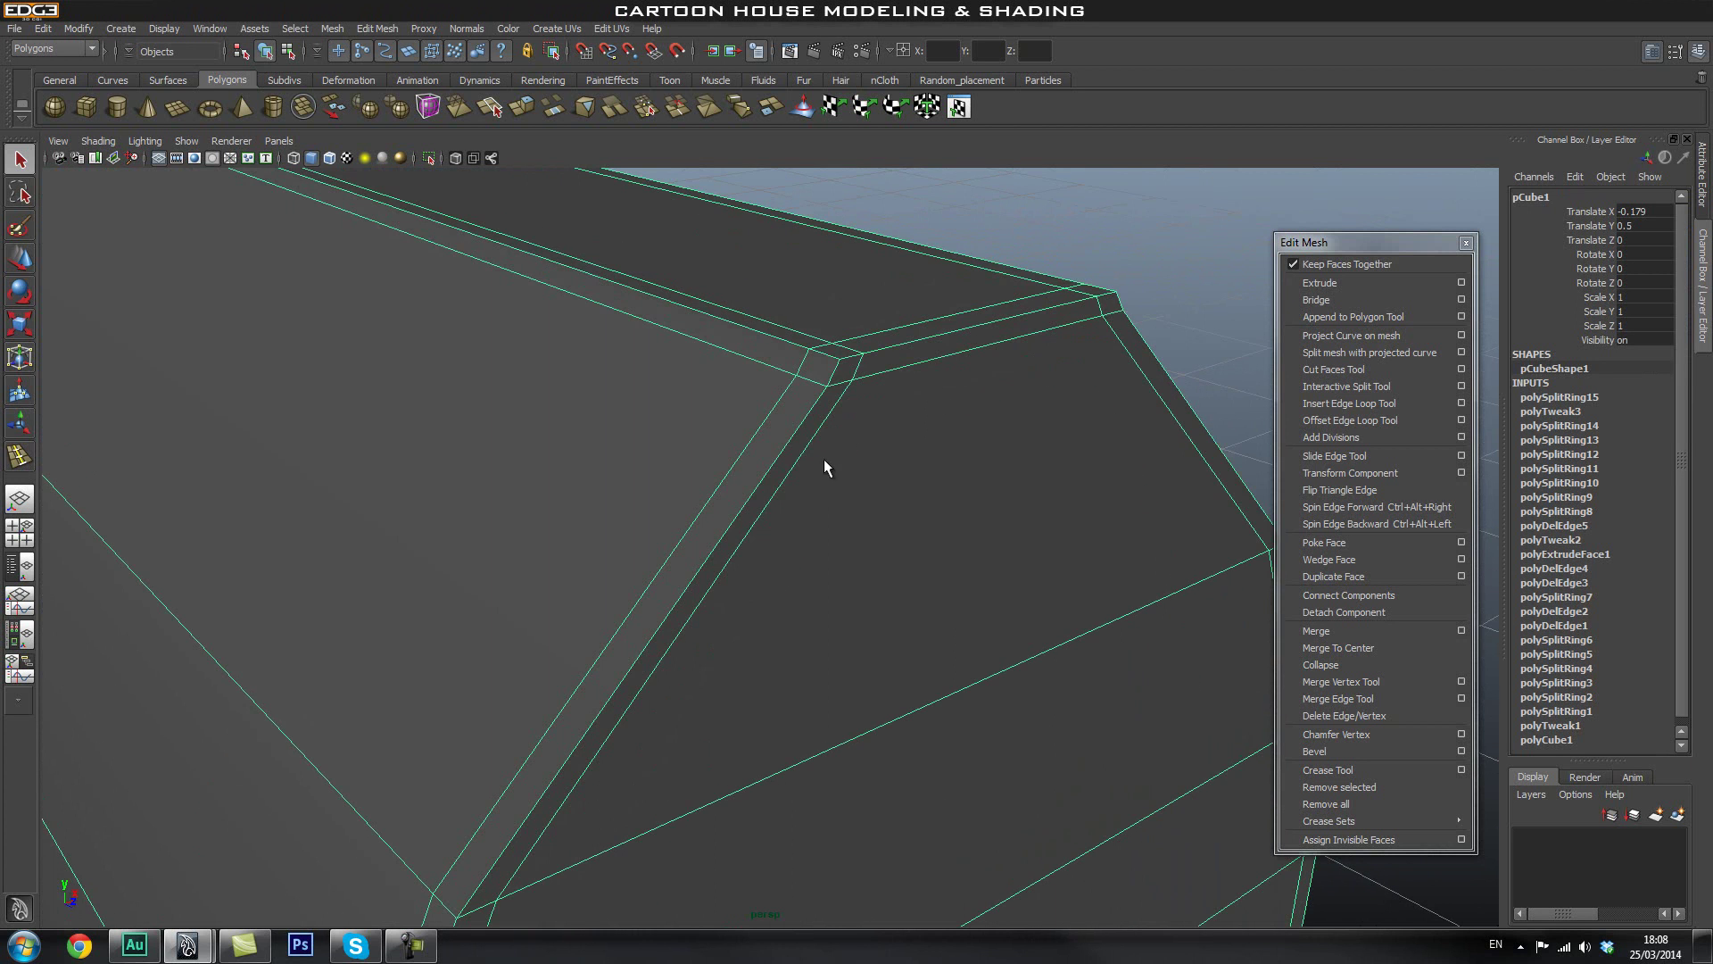
pyautogui.keyDown('alt'); pyautogui.moveTo(807, 474); pyautogui.dragTo(877, 496, button='middle'); pyautogui.keyUp('alt')
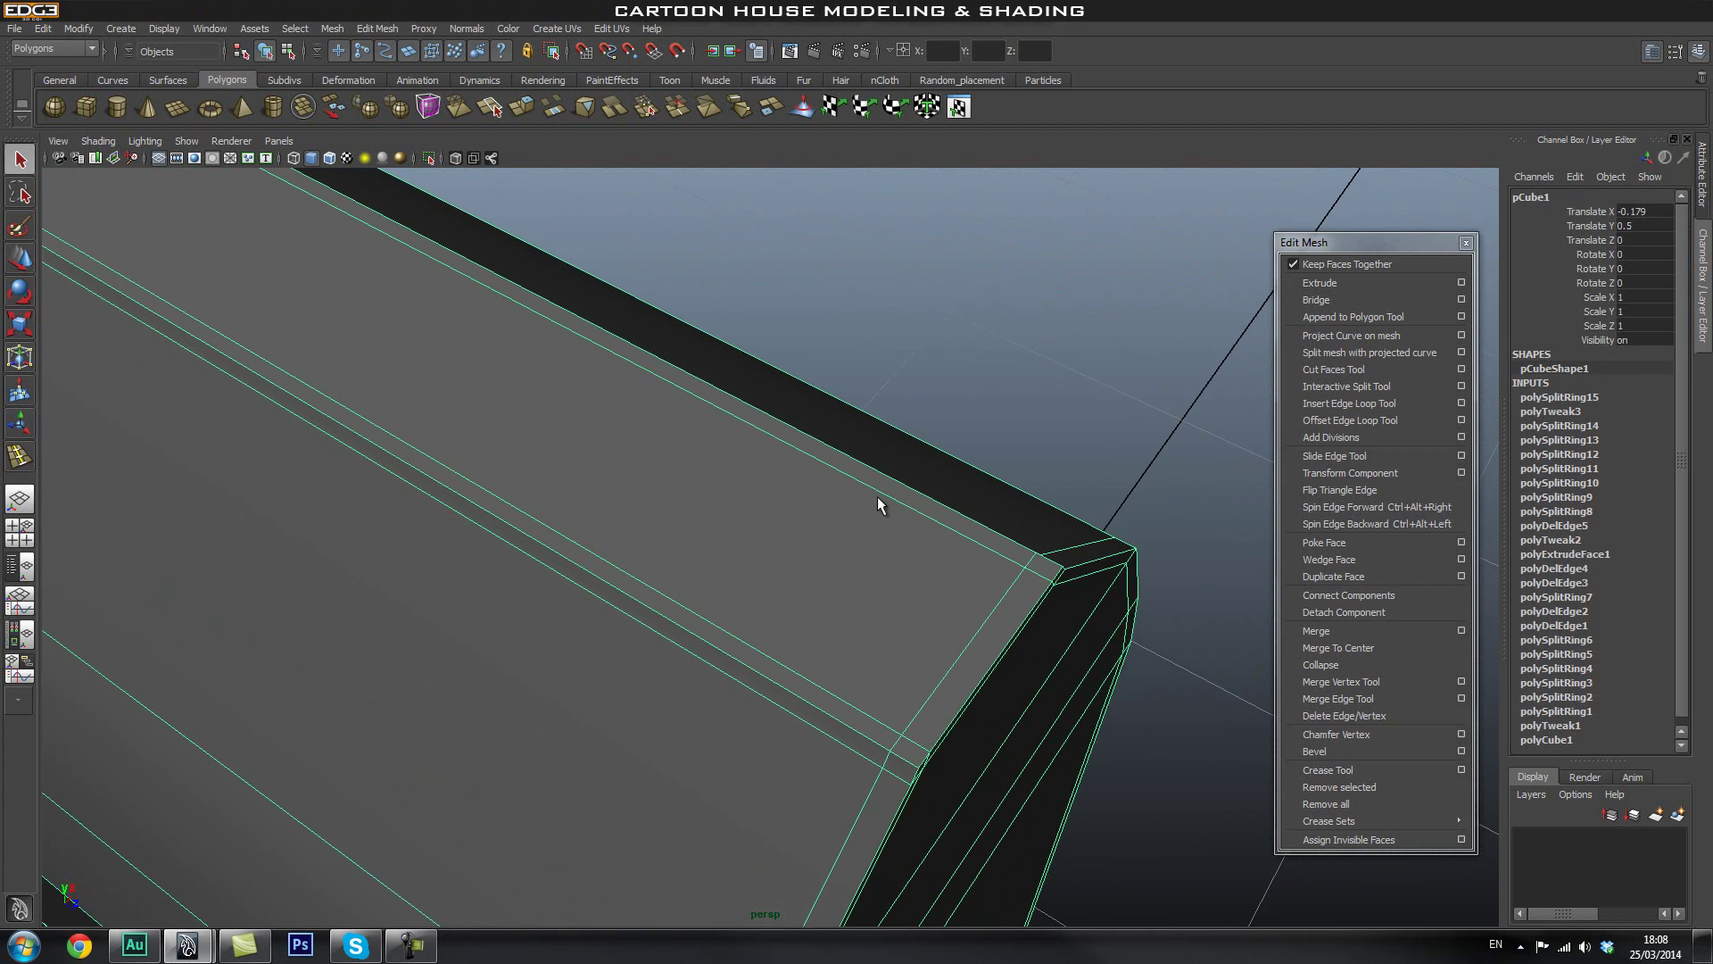
pyautogui.press('w')
pyautogui.moveTo(879, 570); pyautogui.dragTo(880, 482, button='right')
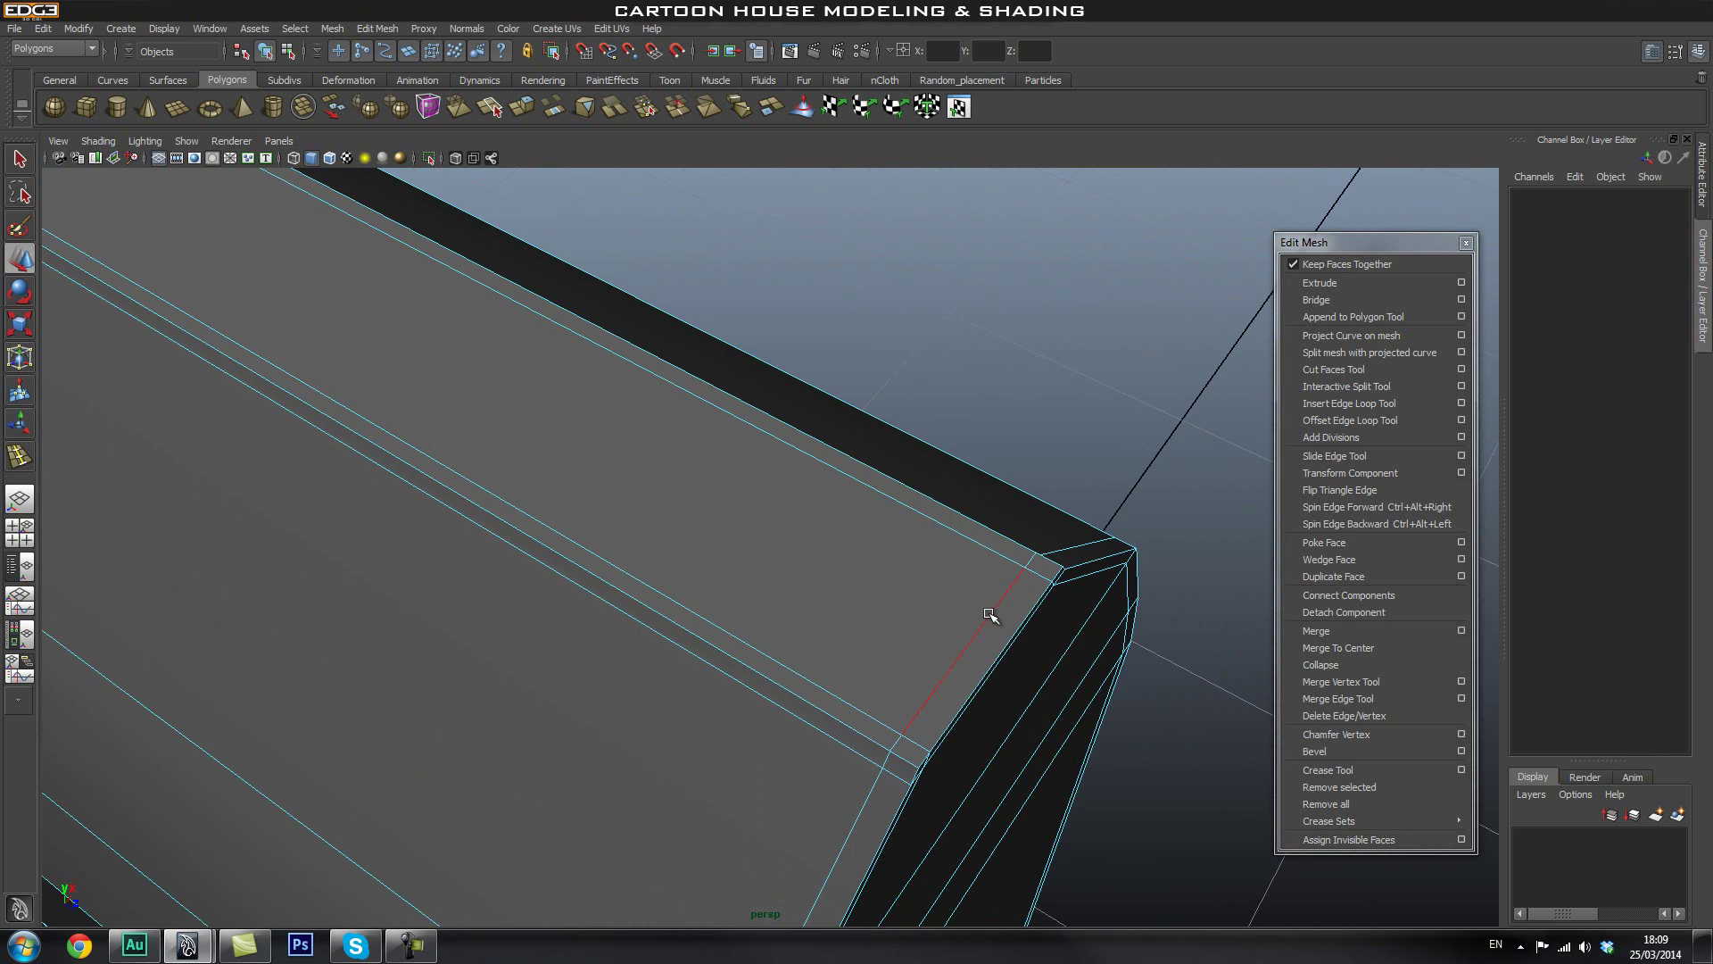
pyautogui.doubleClick(991, 614)
pyautogui.keyDown('alt'); pyautogui.moveTo(1050, 709); pyautogui.dragTo(877, 819); pyautogui.keyUp('alt')
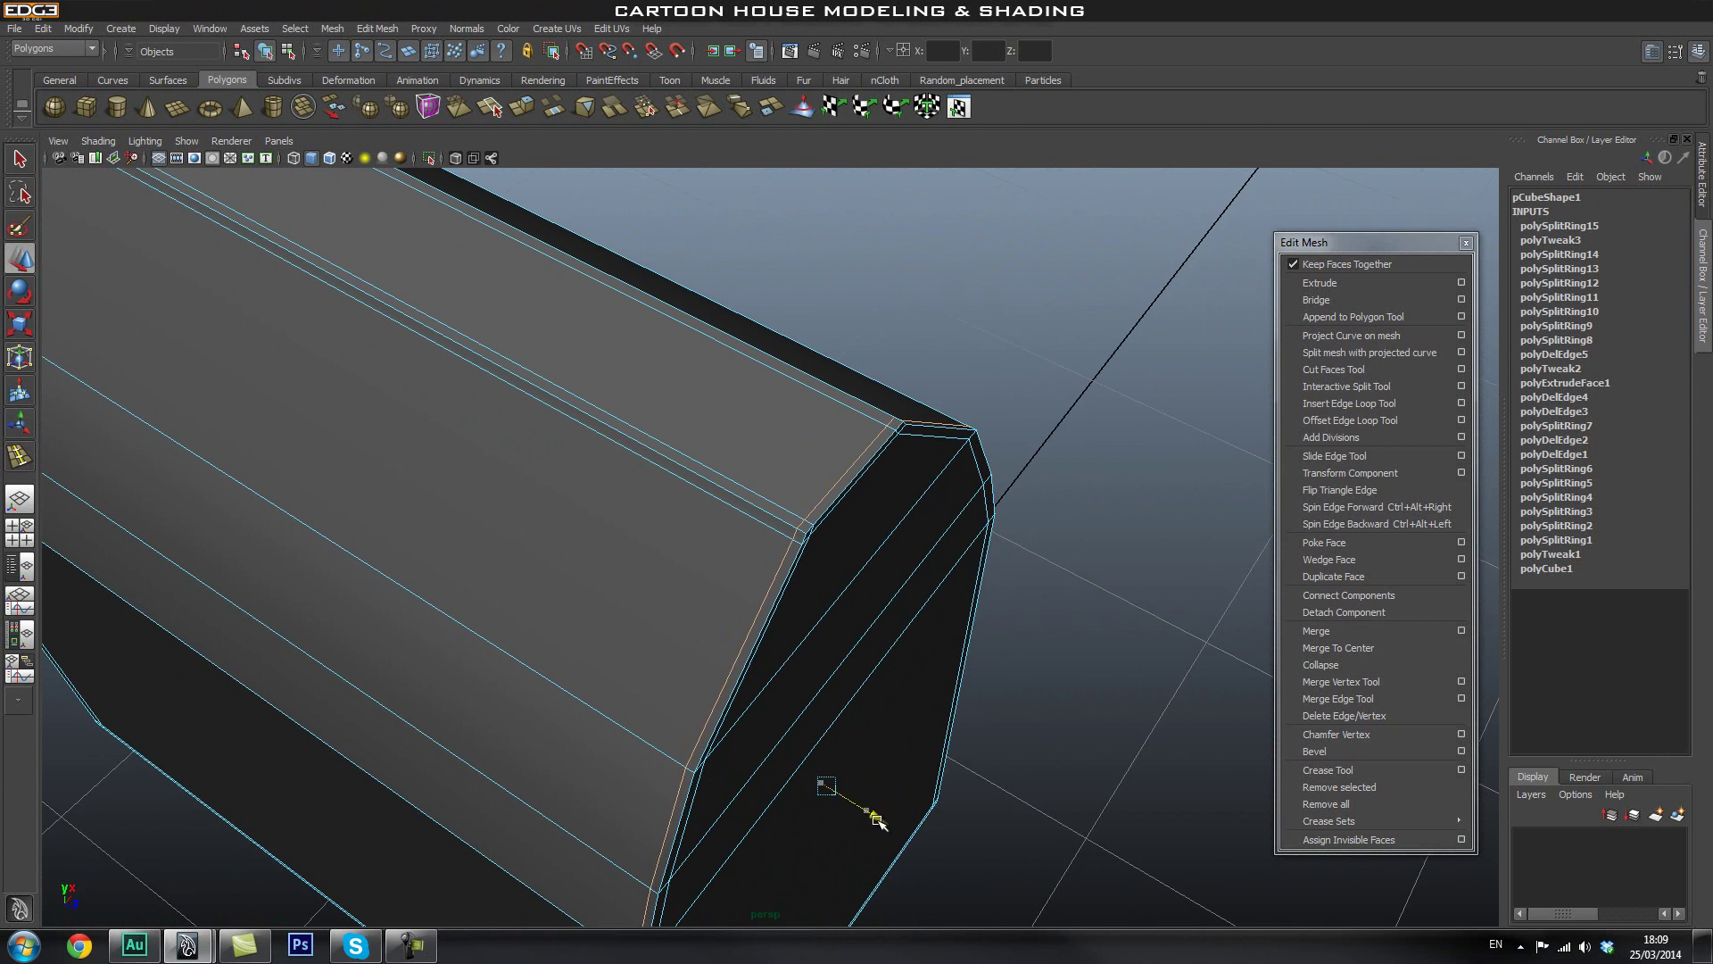
# Return to object mode, select the house and show its unsmoothed mesh around the gable end.
pyautogui.press('q')
pyautogui.moveTo(800, 619); pyautogui.dragTo(887, 558, button='right')
pyautogui.click(973, 378)
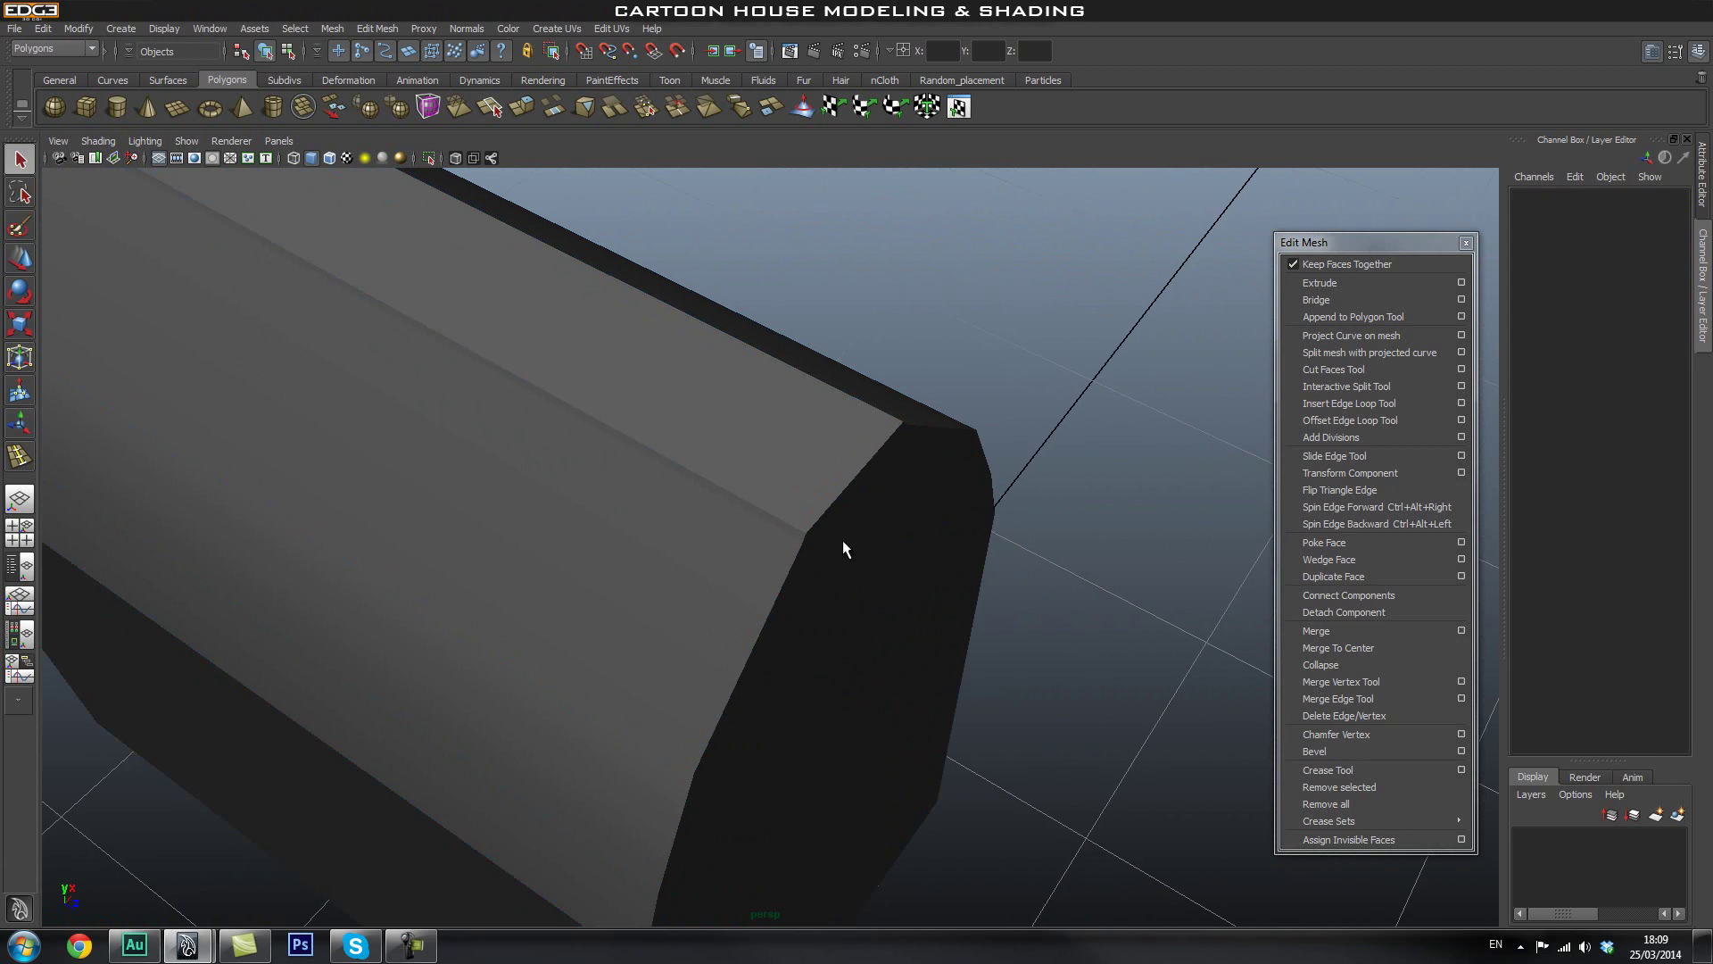
pyautogui.click(759, 523)
pyautogui.click(1051, 329)
pyautogui.keyDown('alt'); pyautogui.moveTo(1062, 607); pyautogui.dragTo(886, 566); pyautogui.keyUp('alt')
pyautogui.click(886, 566)
pyautogui.press('1')
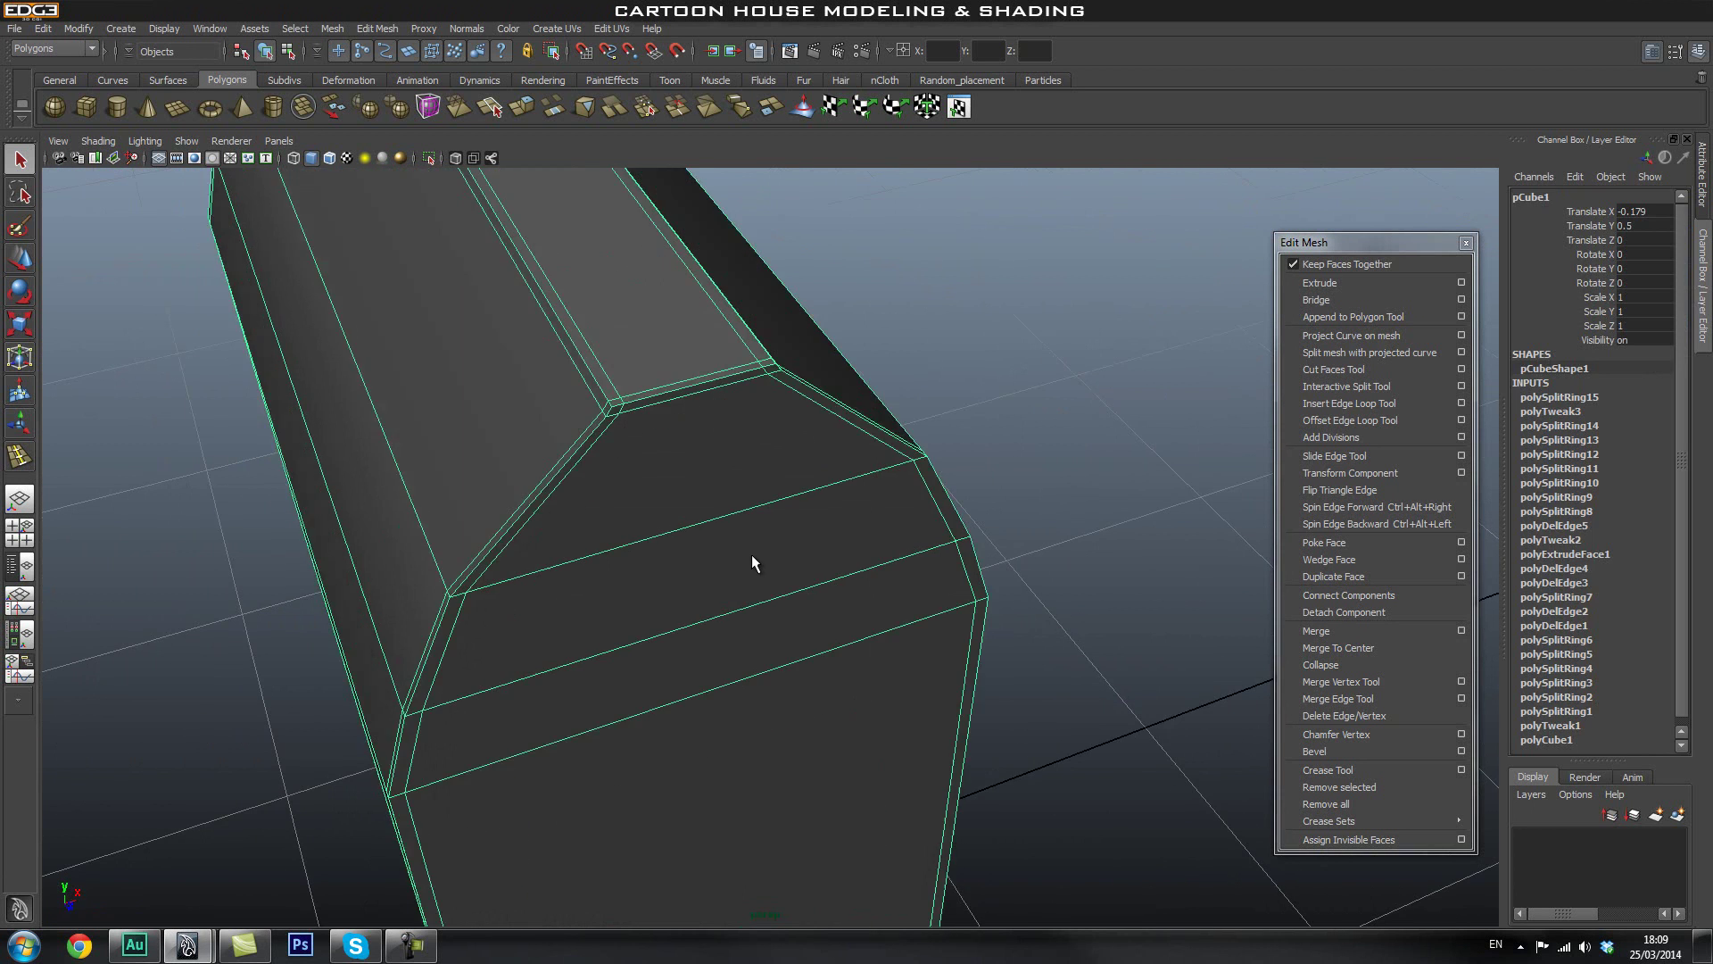
# Compare the house's smoothed and unsmoothed shape, focusing on the gable end that still lacks a supporting loop.
pyautogui.keyDown('alt'); pyautogui.moveTo(699, 622); pyautogui.dragTo(799, 577); pyautogui.keyUp('alt')
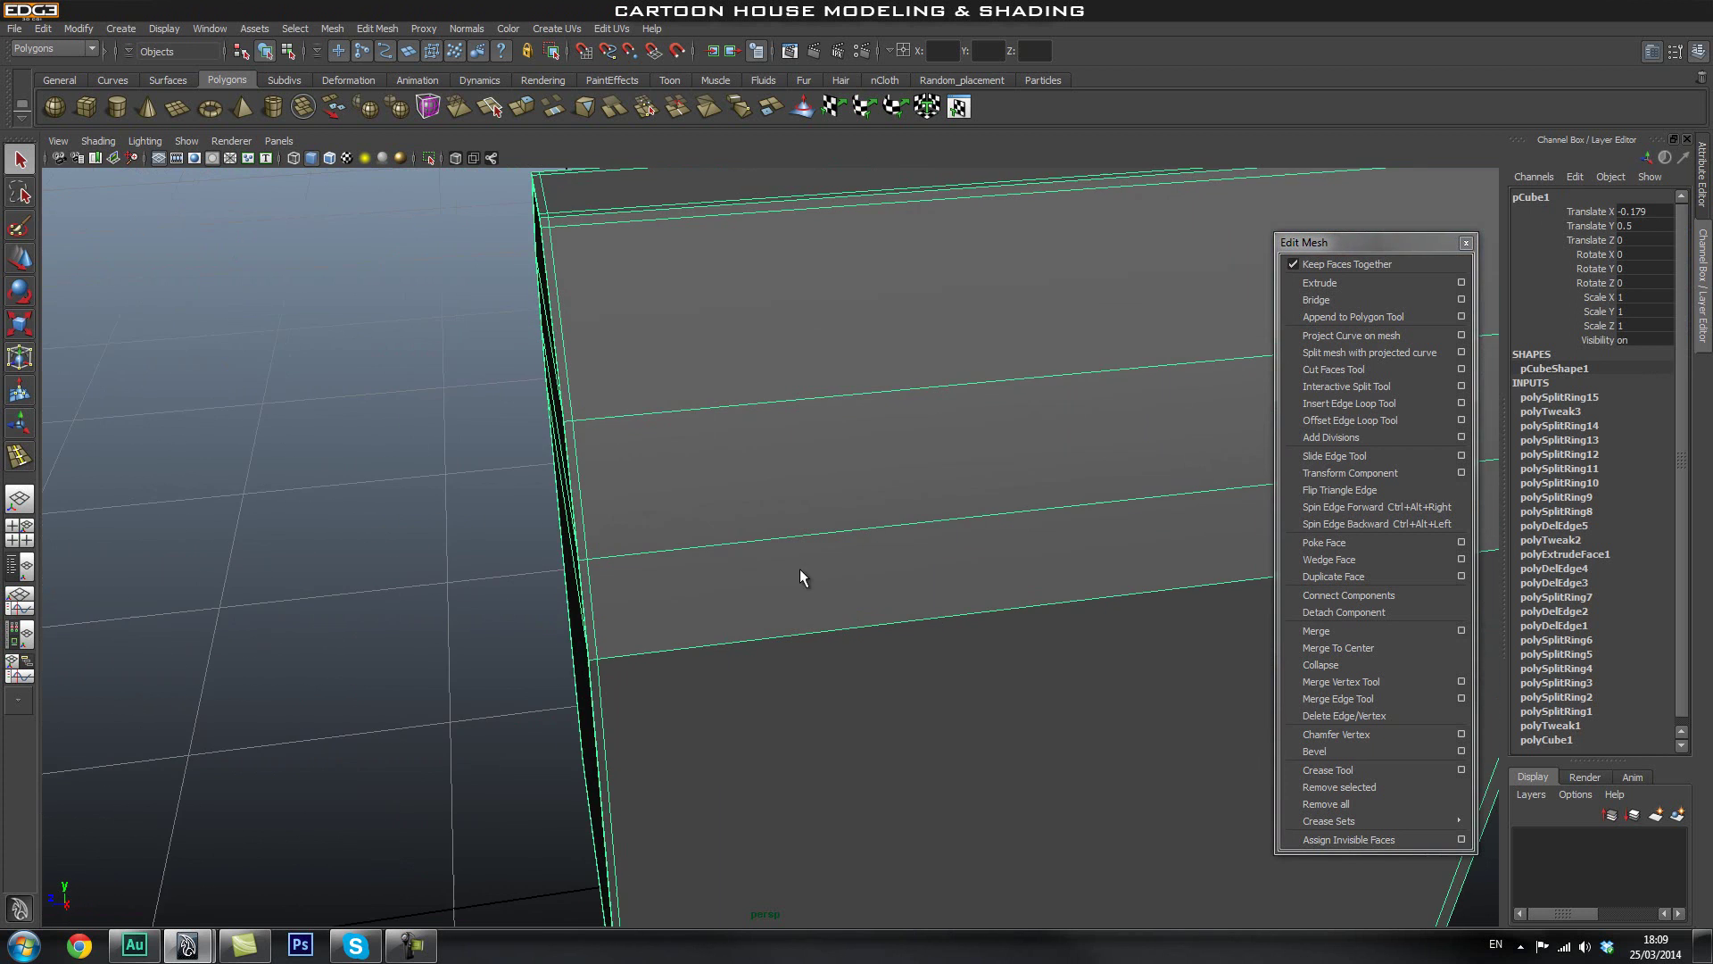
pyautogui.keyDown('alt'); pyautogui.moveTo(799, 577); pyautogui.dragTo(780, 601, button='middle'); pyautogui.keyUp('alt')
pyautogui.keyDown('alt'); pyautogui.moveTo(781, 601); pyautogui.dragTo(629, 512); pyautogui.keyUp('alt')
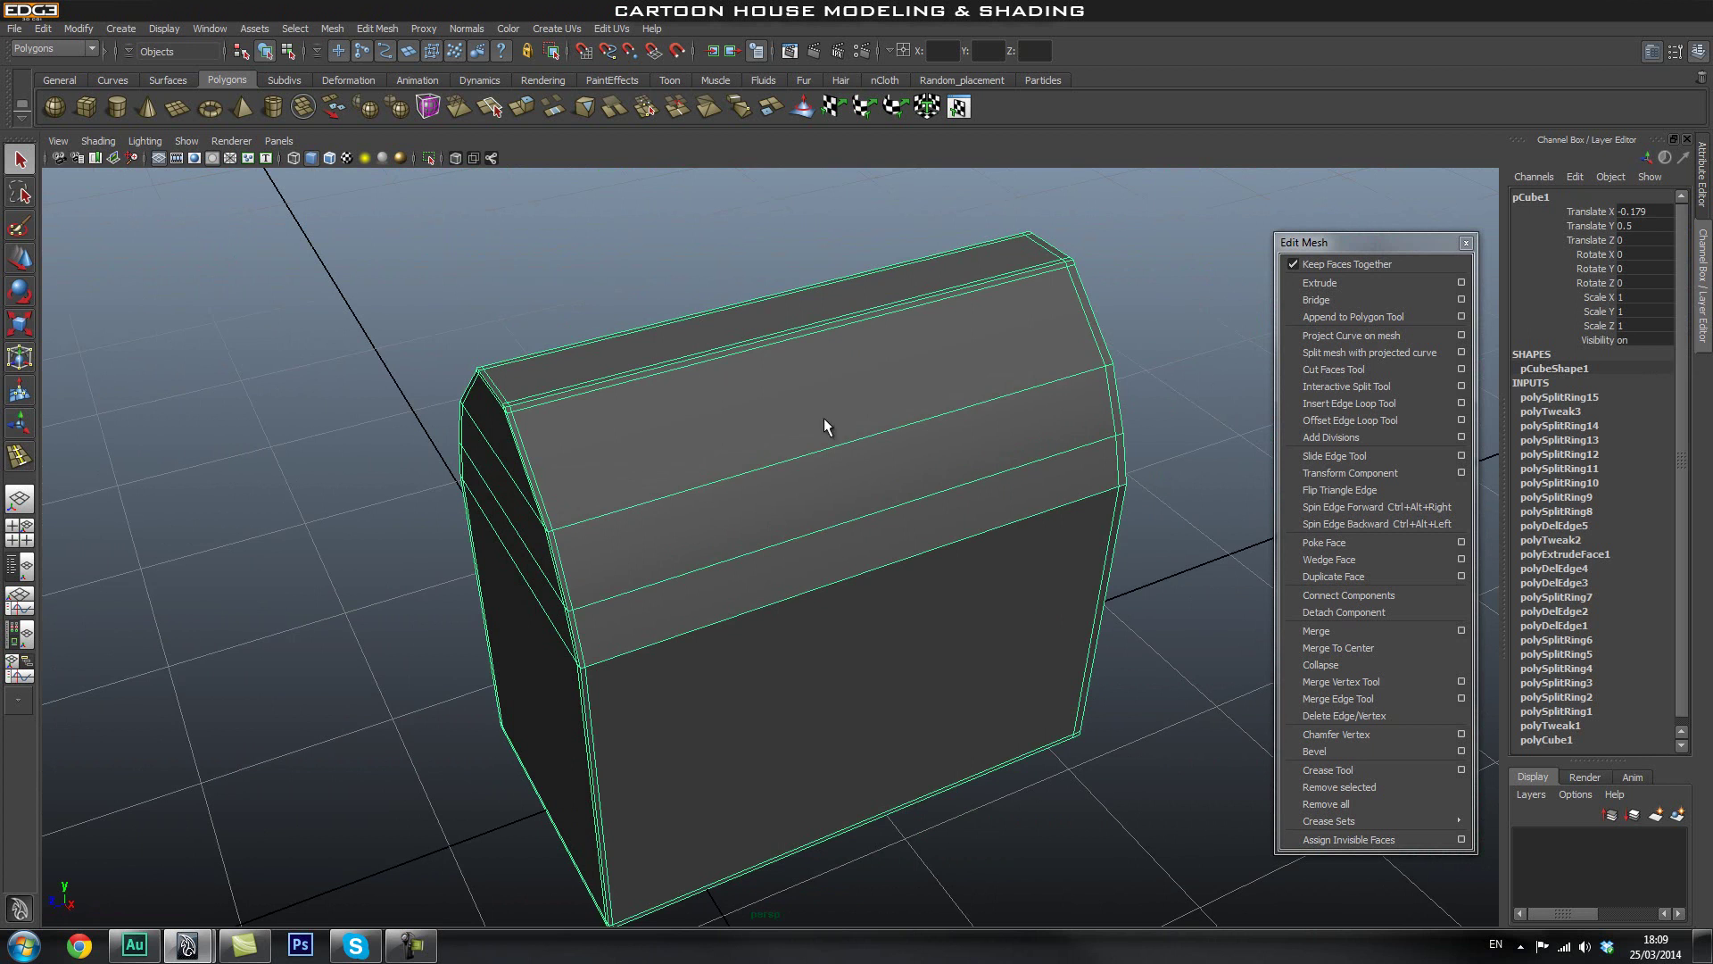
pyautogui.click(529, 436)
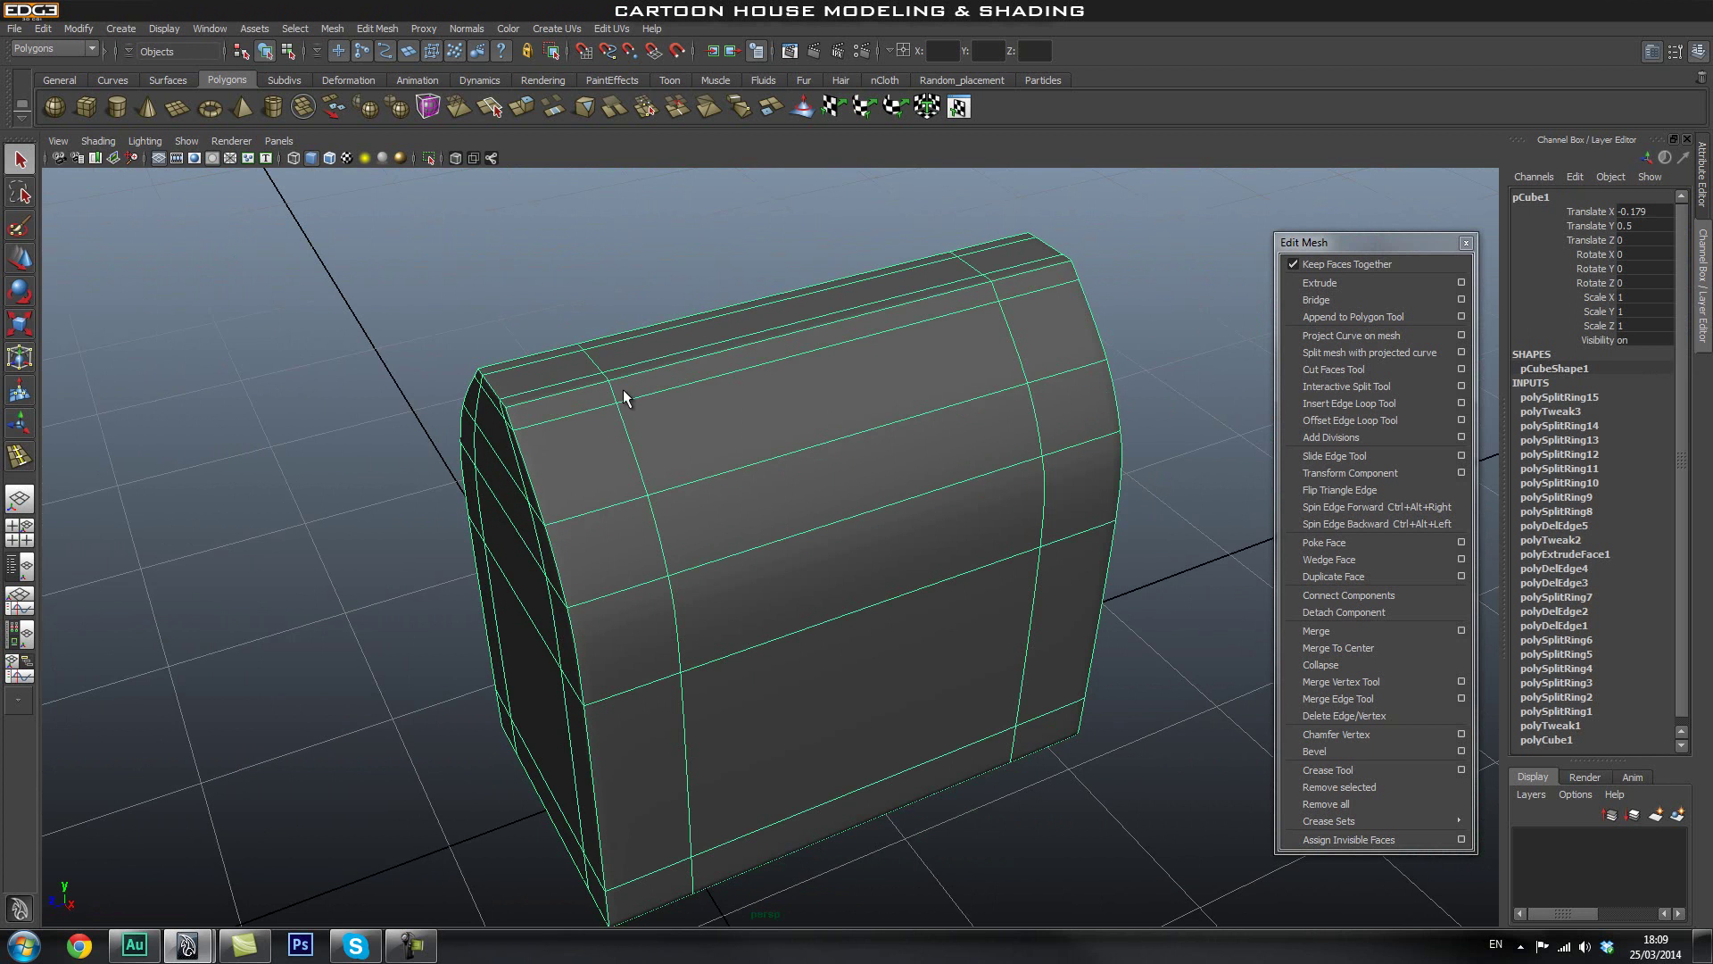
pyautogui.hotkey('ctrl', 'z')
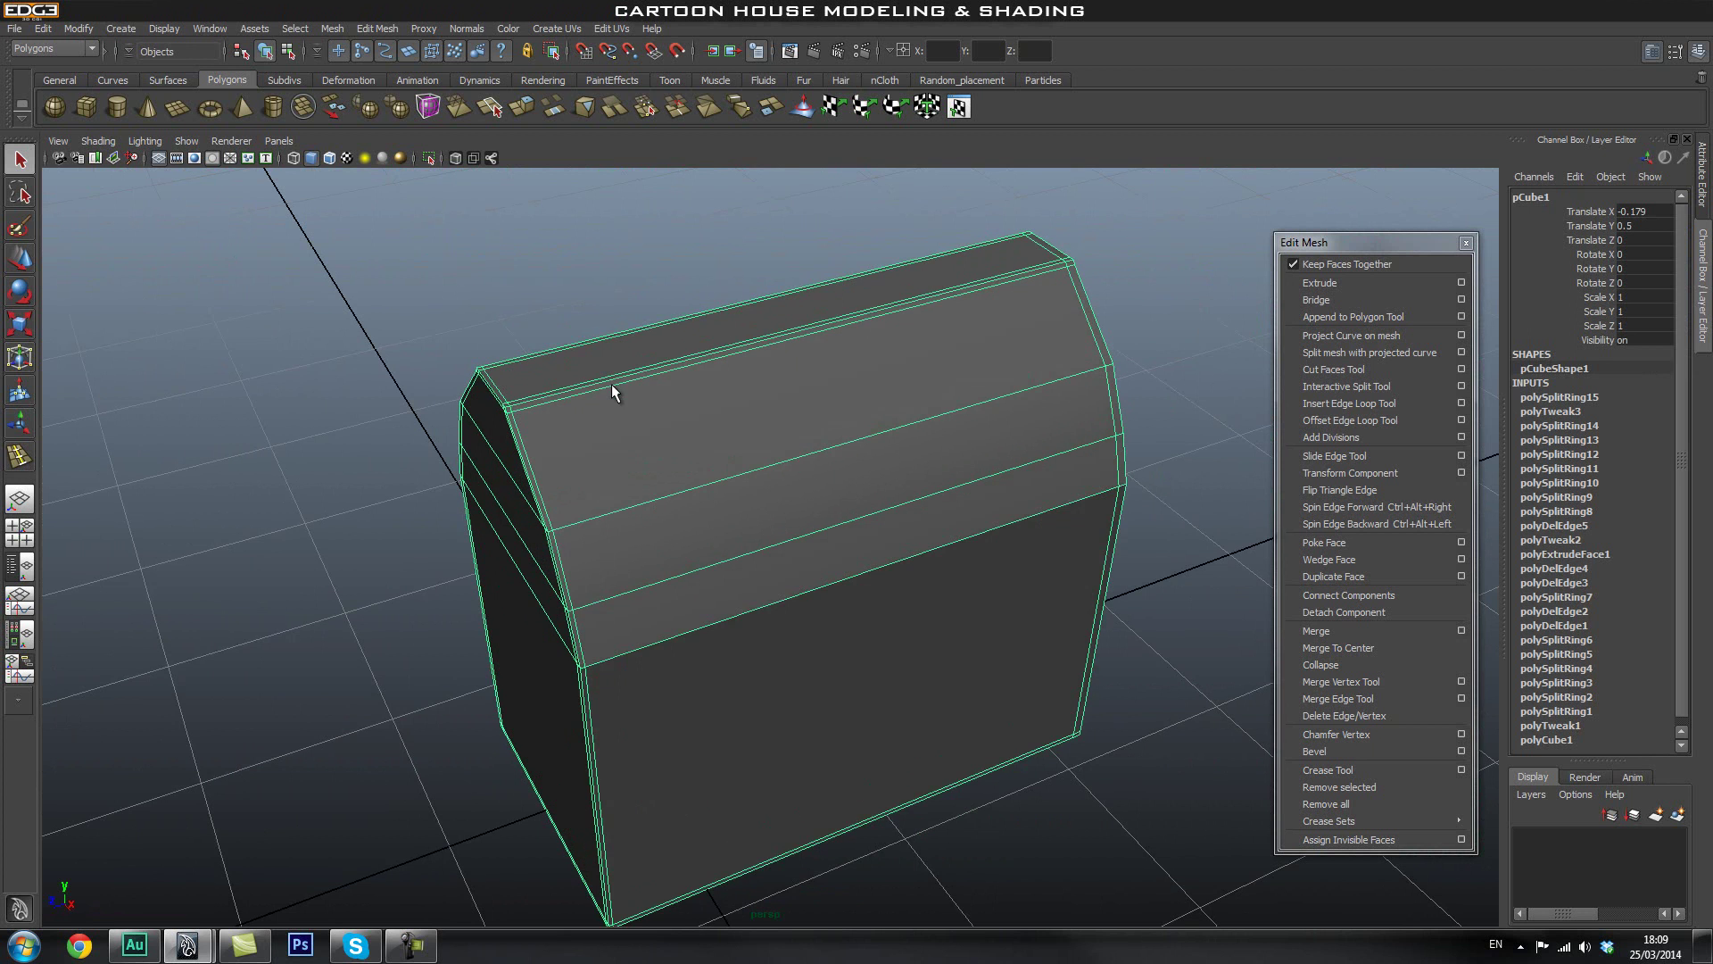
pyautogui.keyDown('alt'); pyautogui.moveTo(698, 462); pyautogui.dragTo(763, 523, button='middle'); pyautogui.keyUp('alt')
# Insert a supporting edge loop close to the house's near gable end and preview the smoothed mesh in object mode.
pyautogui.click(1342, 404)
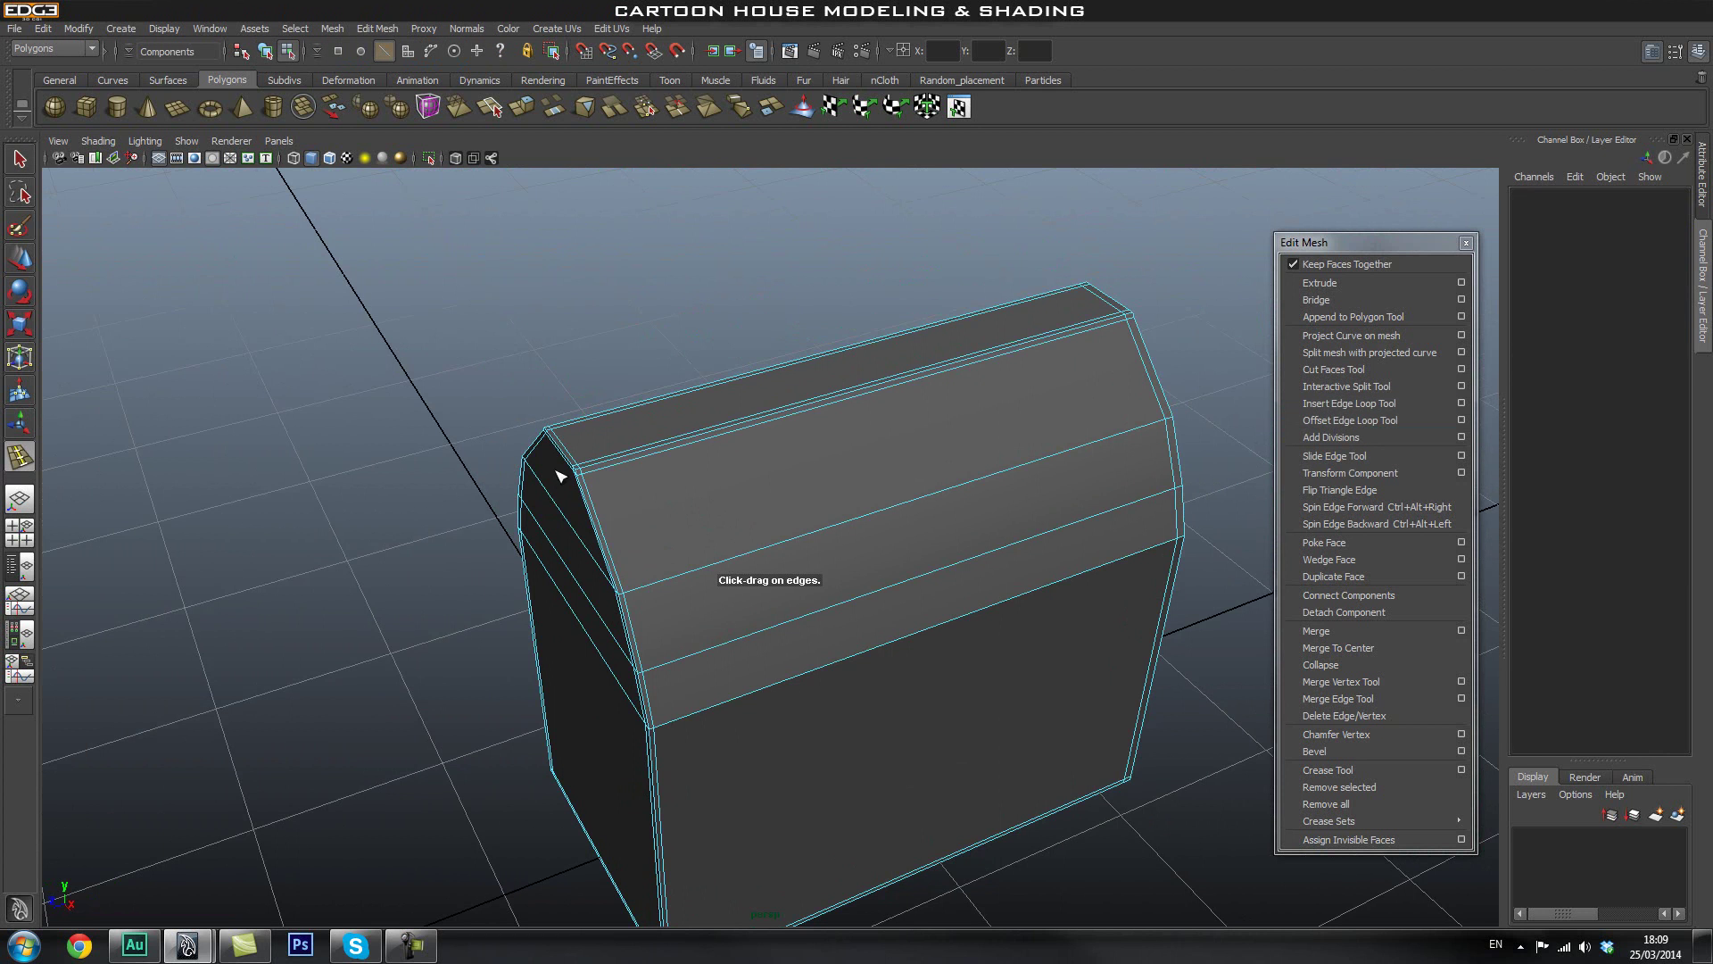
pyautogui.click(597, 468)
pyautogui.moveTo(857, 463); pyautogui.dragTo(1038, 404, button='right')
pyautogui.click(815, 356)
pyautogui.click(860, 489)
pyautogui.hotkey('ctrl', 'z')
pyautogui.hotkey('ctrl', 'z')
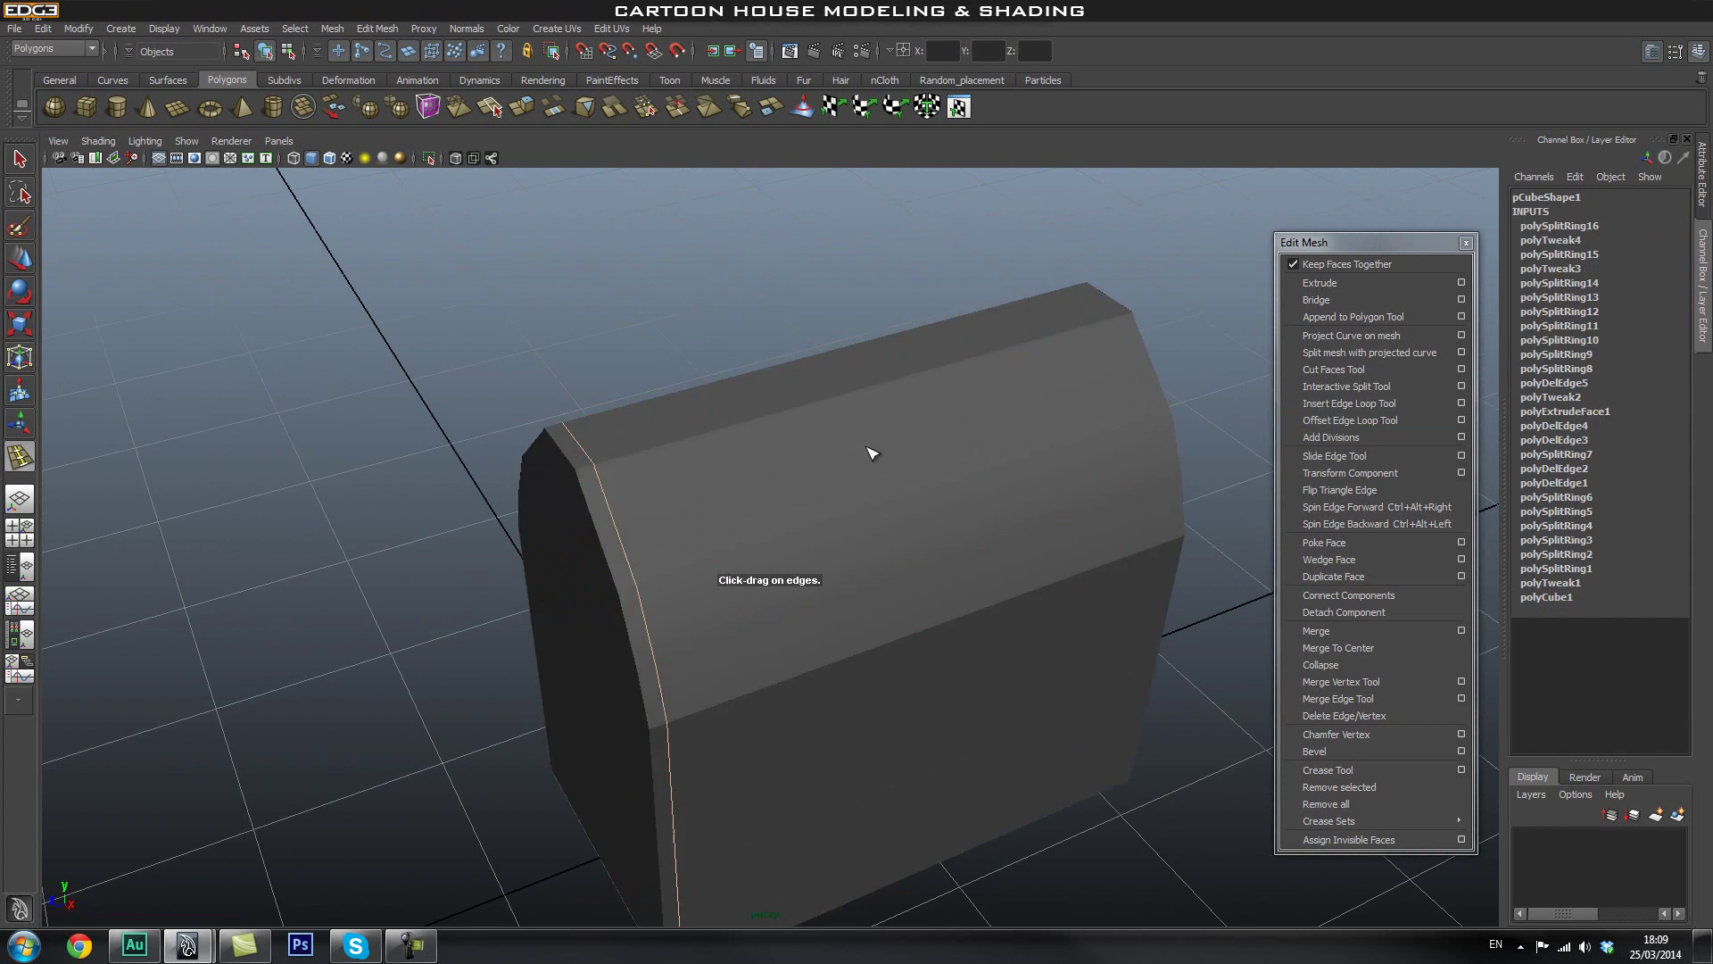
pyautogui.click(903, 423)
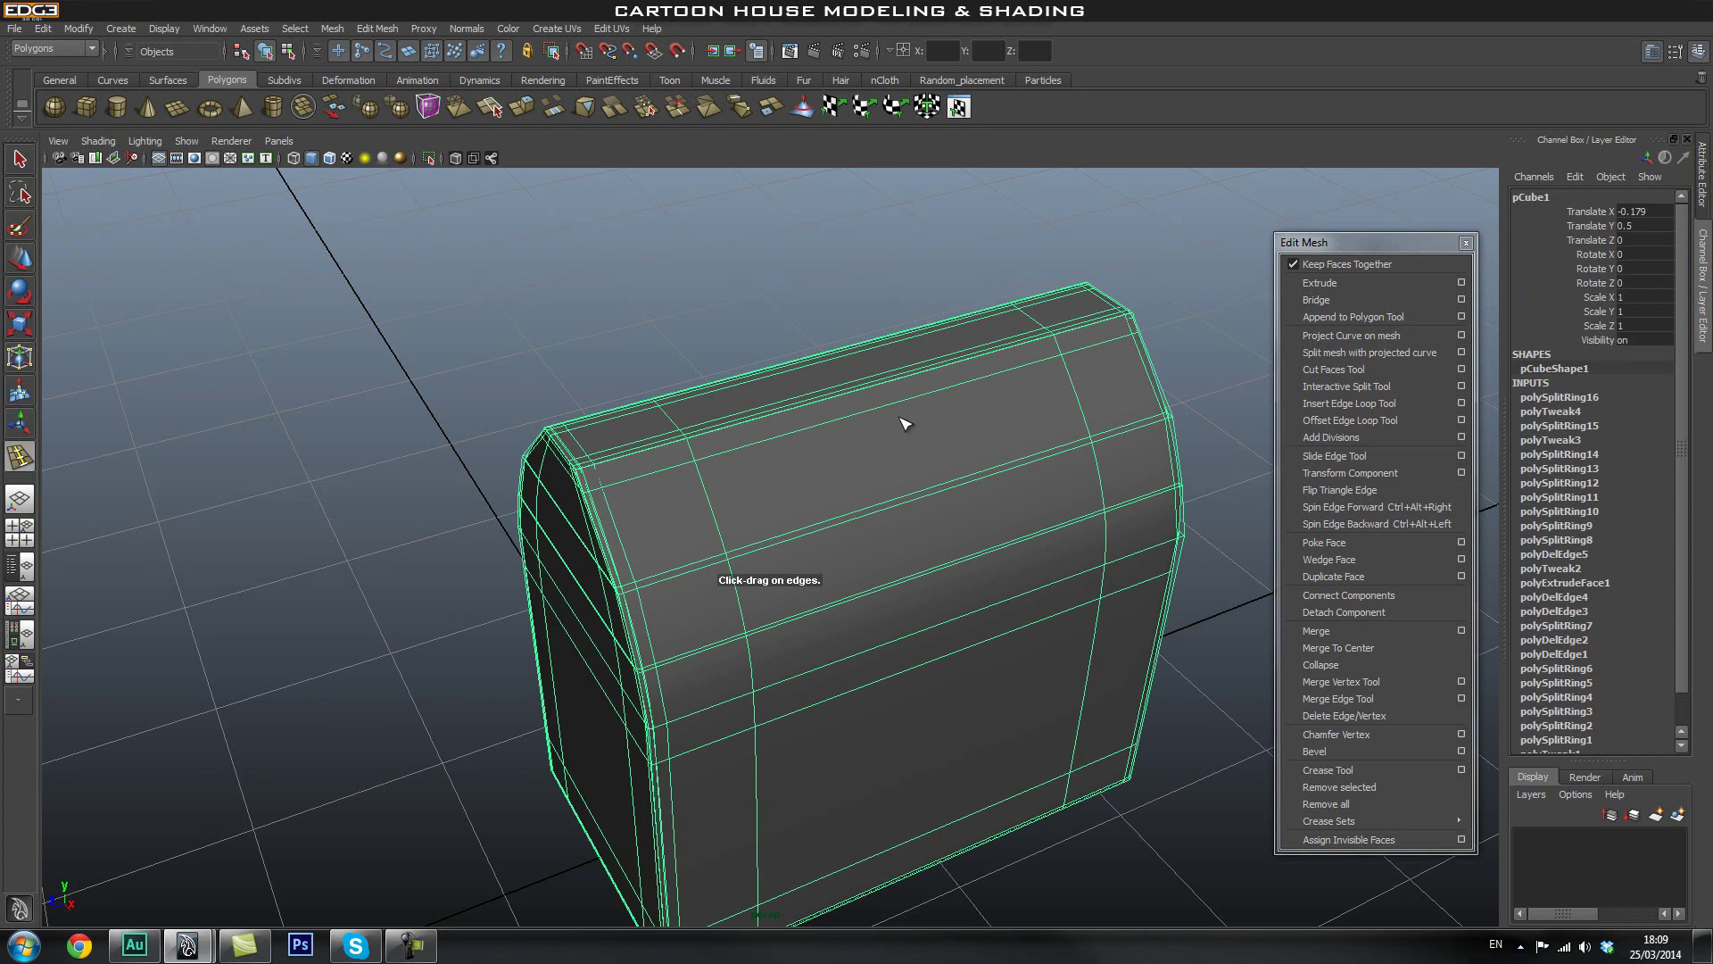
# Undo and redo the latest selection changes while examining the smoothed roof corner beside the new supporting loop.
pyautogui.hotkey('ctrl', 'z')
pyautogui.hotkey('ctrl', 'z')
pyautogui.hotkey('shift', 'z')
pyautogui.hotkey('ctrl', 'z')
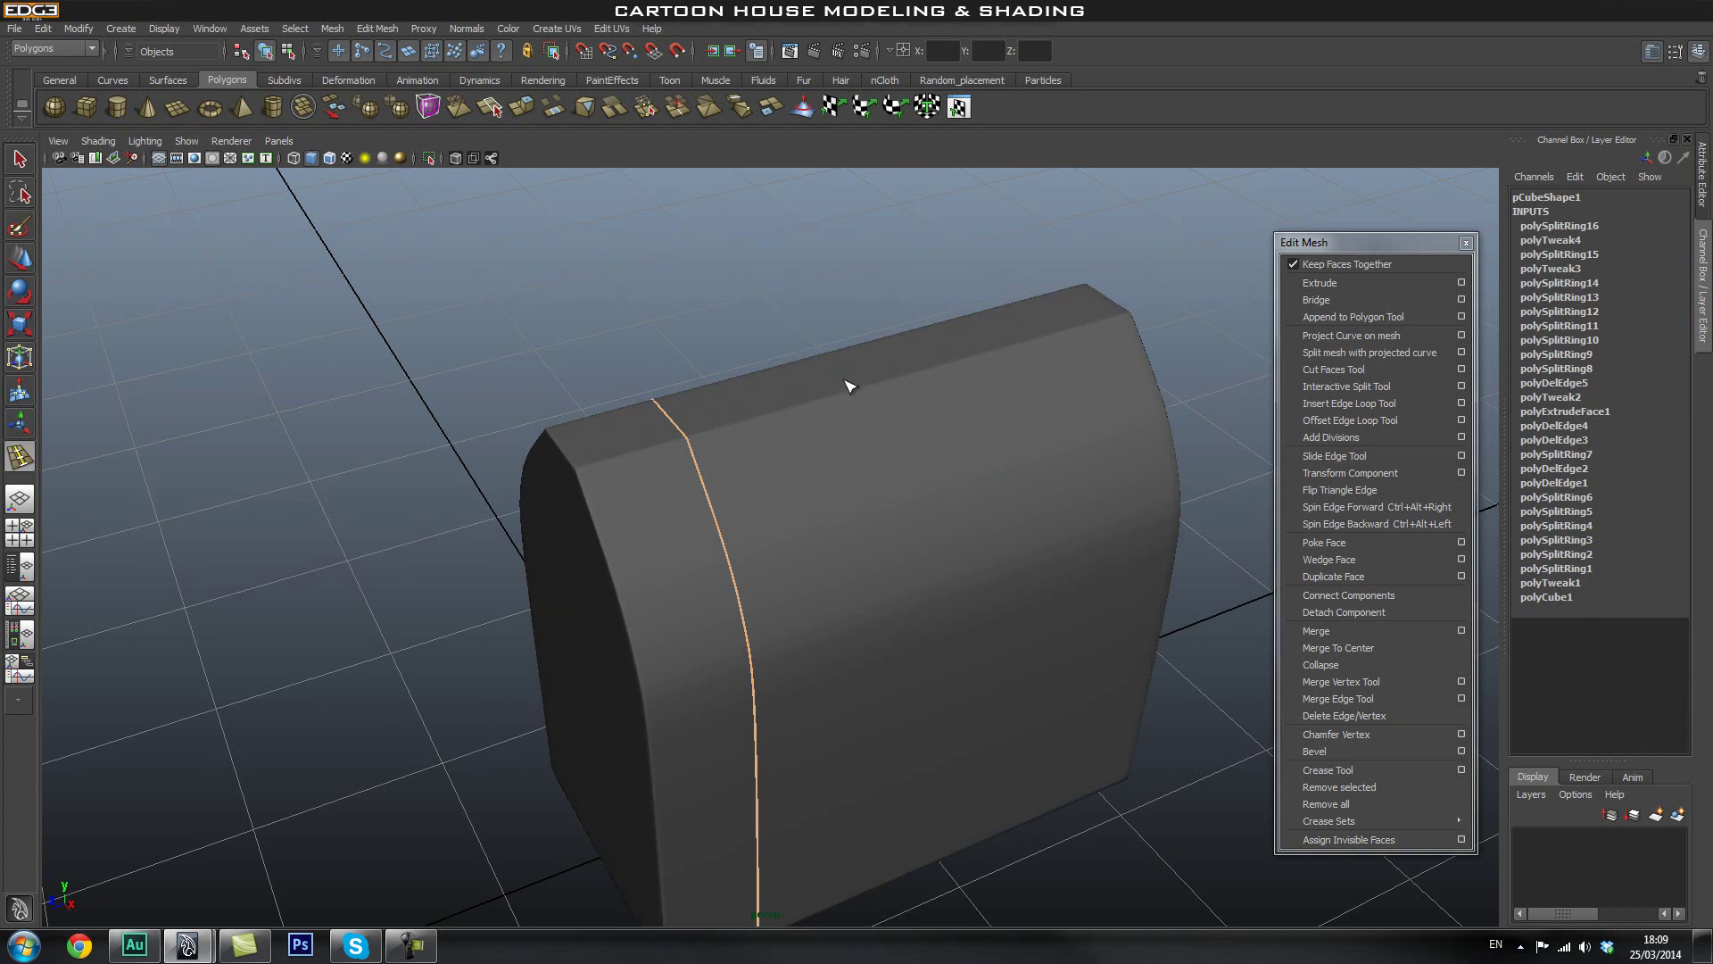
pyautogui.hotkey('shift', 'z')
pyautogui.hotkey('shift', 'z')
pyautogui.scroll(6, 687, 489)
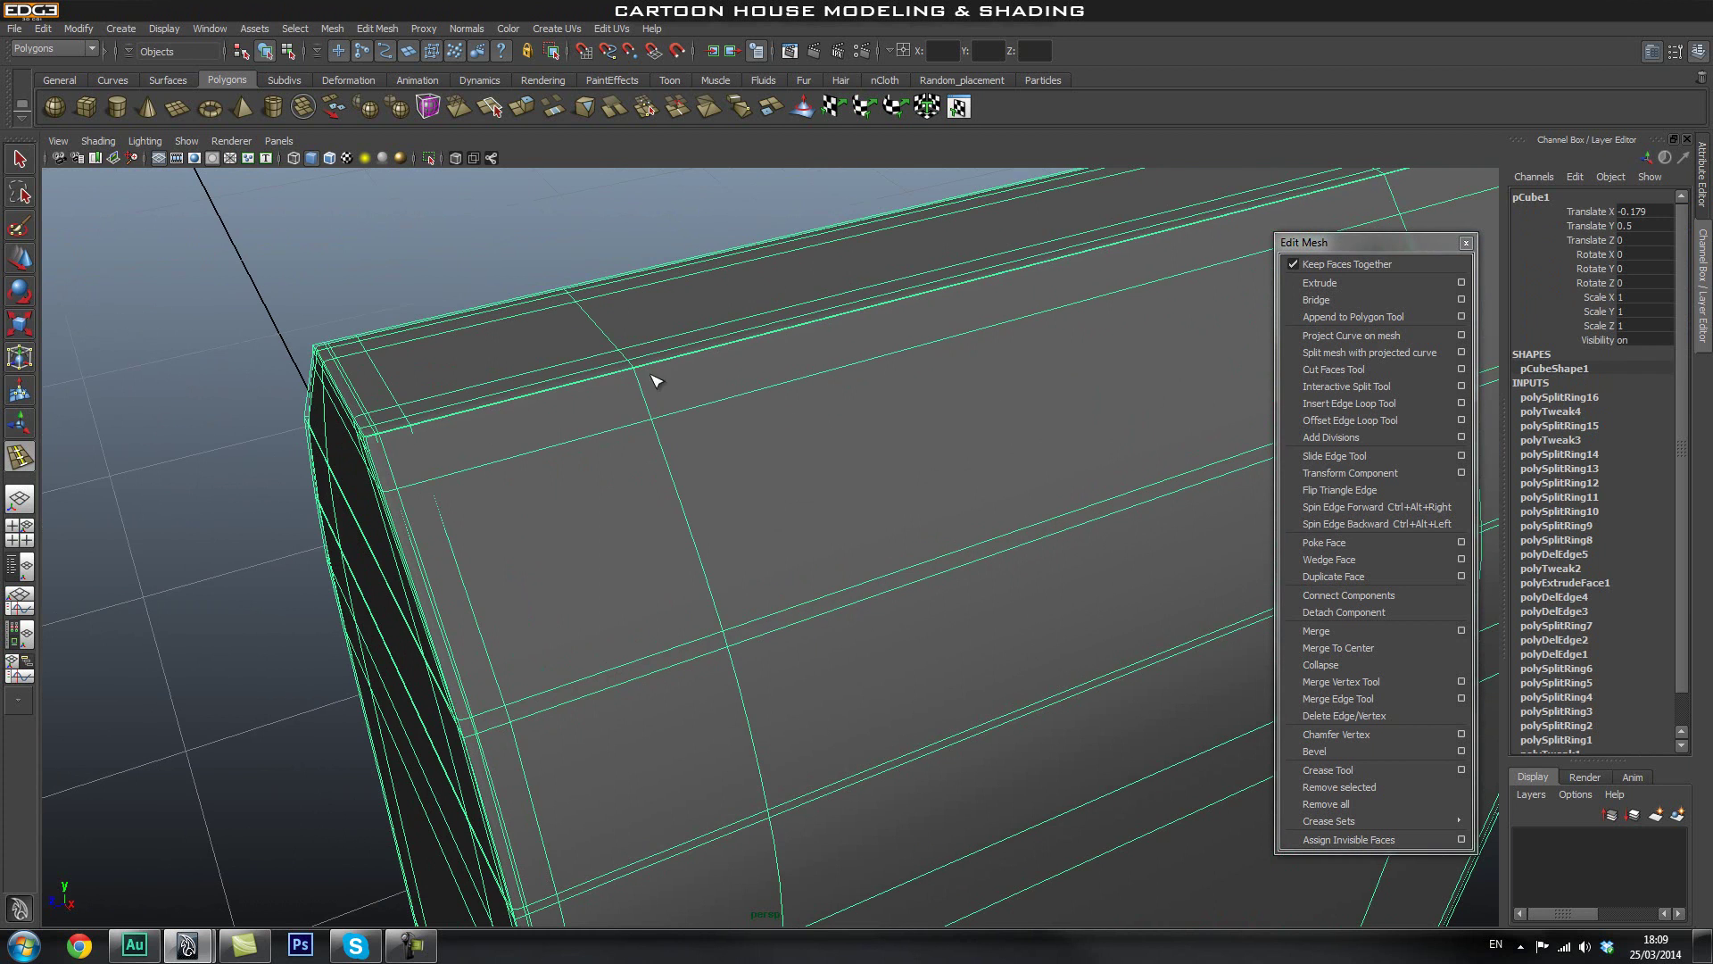
pyautogui.scroll(-6, 651, 381)
pyautogui.keyDown('alt'); pyautogui.moveTo(655, 428); pyautogui.dragTo(795, 465); pyautogui.keyUp('alt')
pyautogui.keyDown('alt'); pyautogui.moveTo(884, 544); pyautogui.dragTo(838, 486, button='middle'); pyautogui.keyUp('alt')
pyautogui.hotkey('ctrl', 'z')
pyautogui.hotkey('ctrl', 'z')
# Put the house back in object mode and examine its smoothed gable edge up close.
pyautogui.moveTo(822, 491); pyautogui.dragTo(986, 453, button='right')
pyautogui.click(1094, 501)
pyautogui.keyDown('alt'); pyautogui.moveTo(1094, 500); pyautogui.dragTo(806, 497); pyautogui.keyUp('alt')
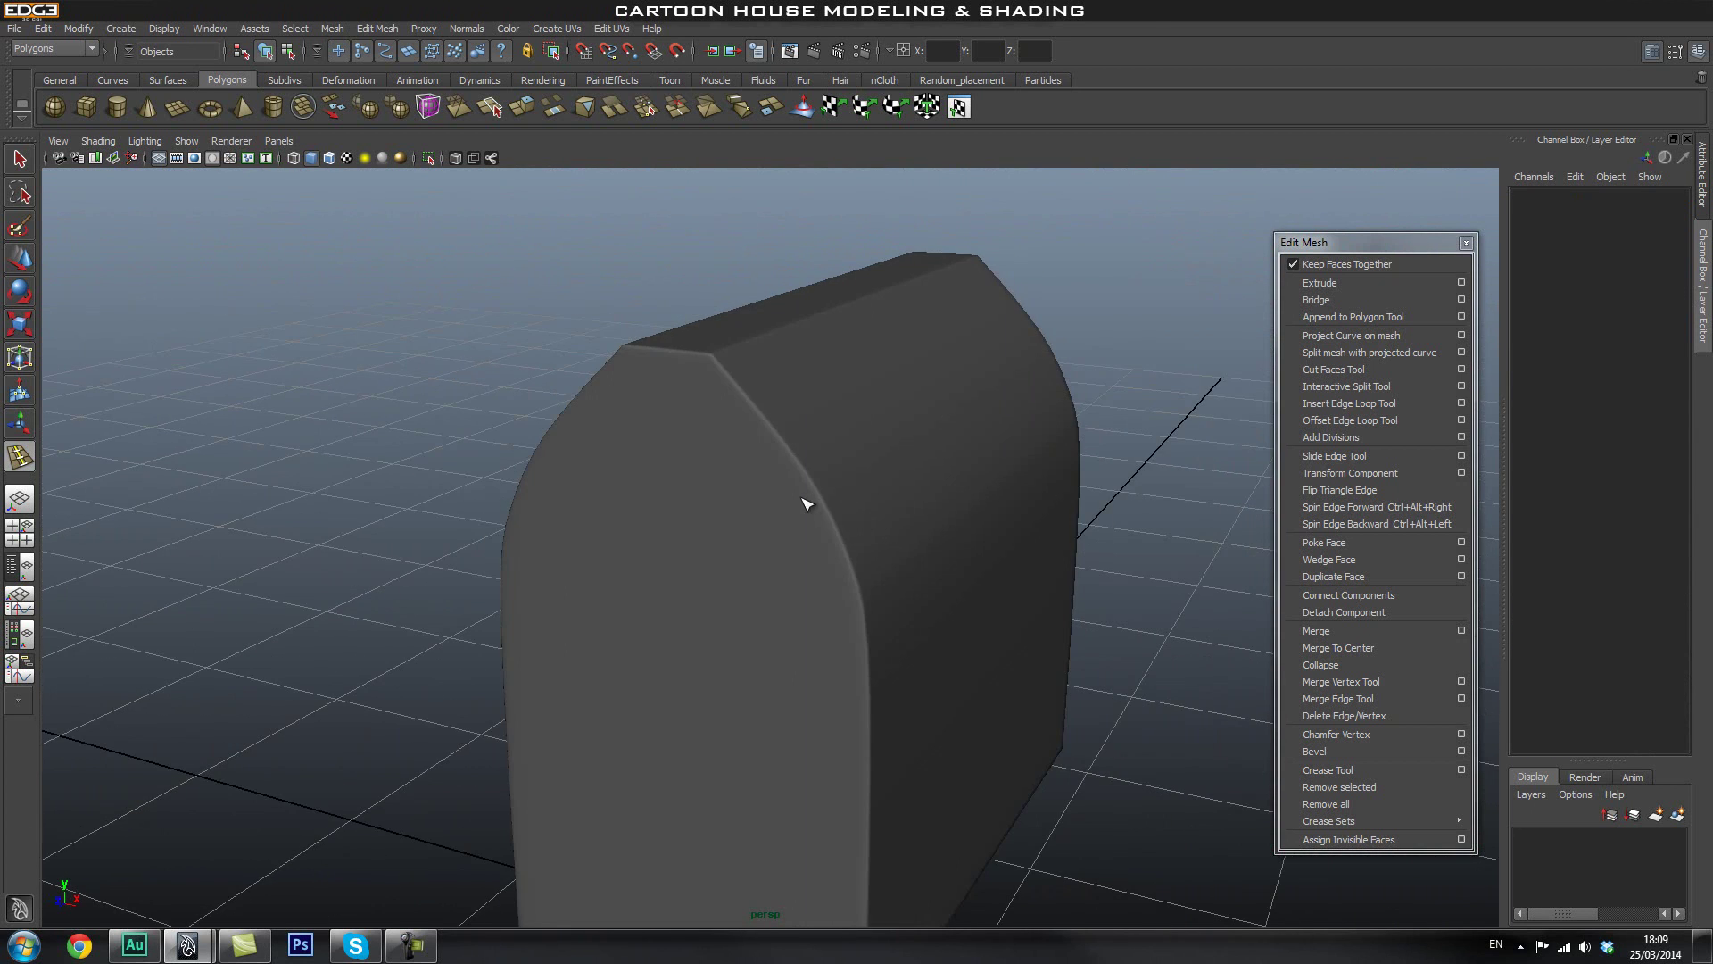
pyautogui.click(809, 497)
pyautogui.keyDown('alt'); pyautogui.moveTo(989, 495); pyautogui.dragTo(945, 498); pyautogui.keyUp('alt')
pyautogui.keyDown('alt'); pyautogui.moveTo(628, 521); pyautogui.dragTo(891, 514, button='right'); pyautogui.keyUp('alt')
pyautogui.hotkey('ctrl', 'z')
pyautogui.hotkey('ctrl', 'z')
pyautogui.click(793, 491)
pyautogui.keyDown('alt'); pyautogui.moveTo(447, 495); pyautogui.dragTo(793, 452, button='right'); pyautogui.keyUp('alt')
pyautogui.press('q')
pyautogui.scroll(-5, 773, 489)
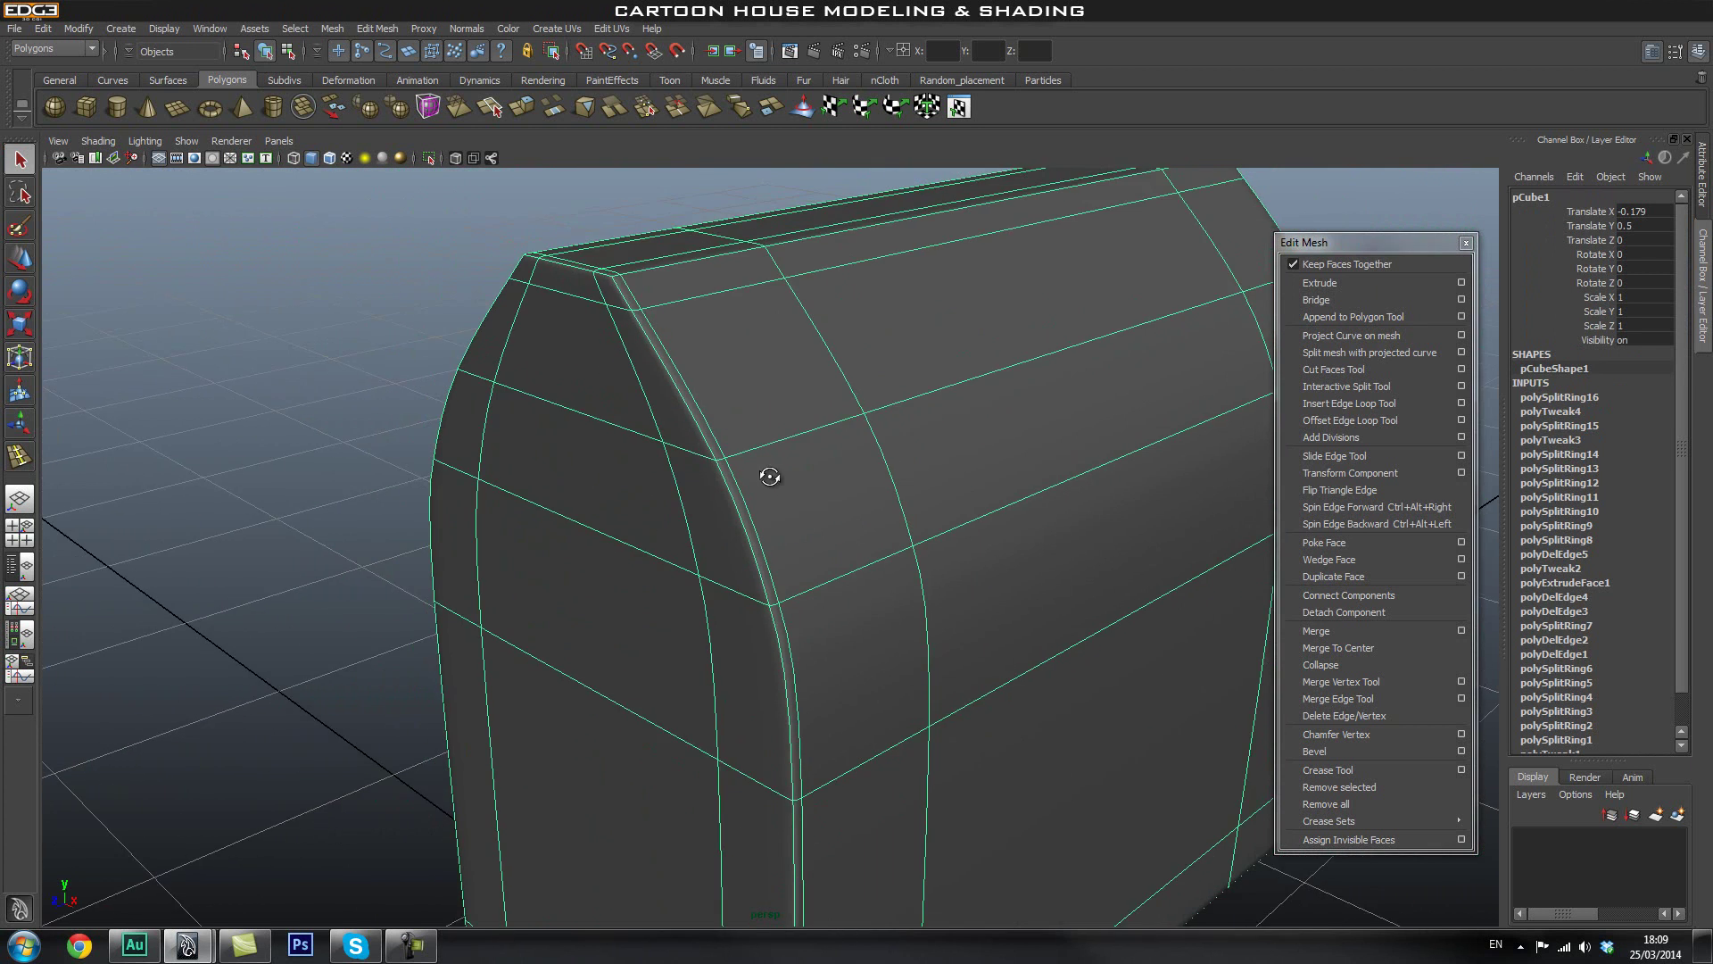
# Inspect the house with and without its wireframe, comparing the smoothed shape with the unsmoothed loops at the ridge corners.
pyautogui.click(406, 407)
pyautogui.click(892, 488)
pyautogui.keyDown('alt'); pyautogui.moveTo(893, 488); pyautogui.dragTo(532, 469); pyautogui.keyUp('alt')
pyautogui.click(1144, 378)
pyautogui.keyDown('alt'); pyautogui.moveTo(1145, 475); pyautogui.dragTo(832, 455); pyautogui.keyUp('alt')
pyautogui.click(829, 450)
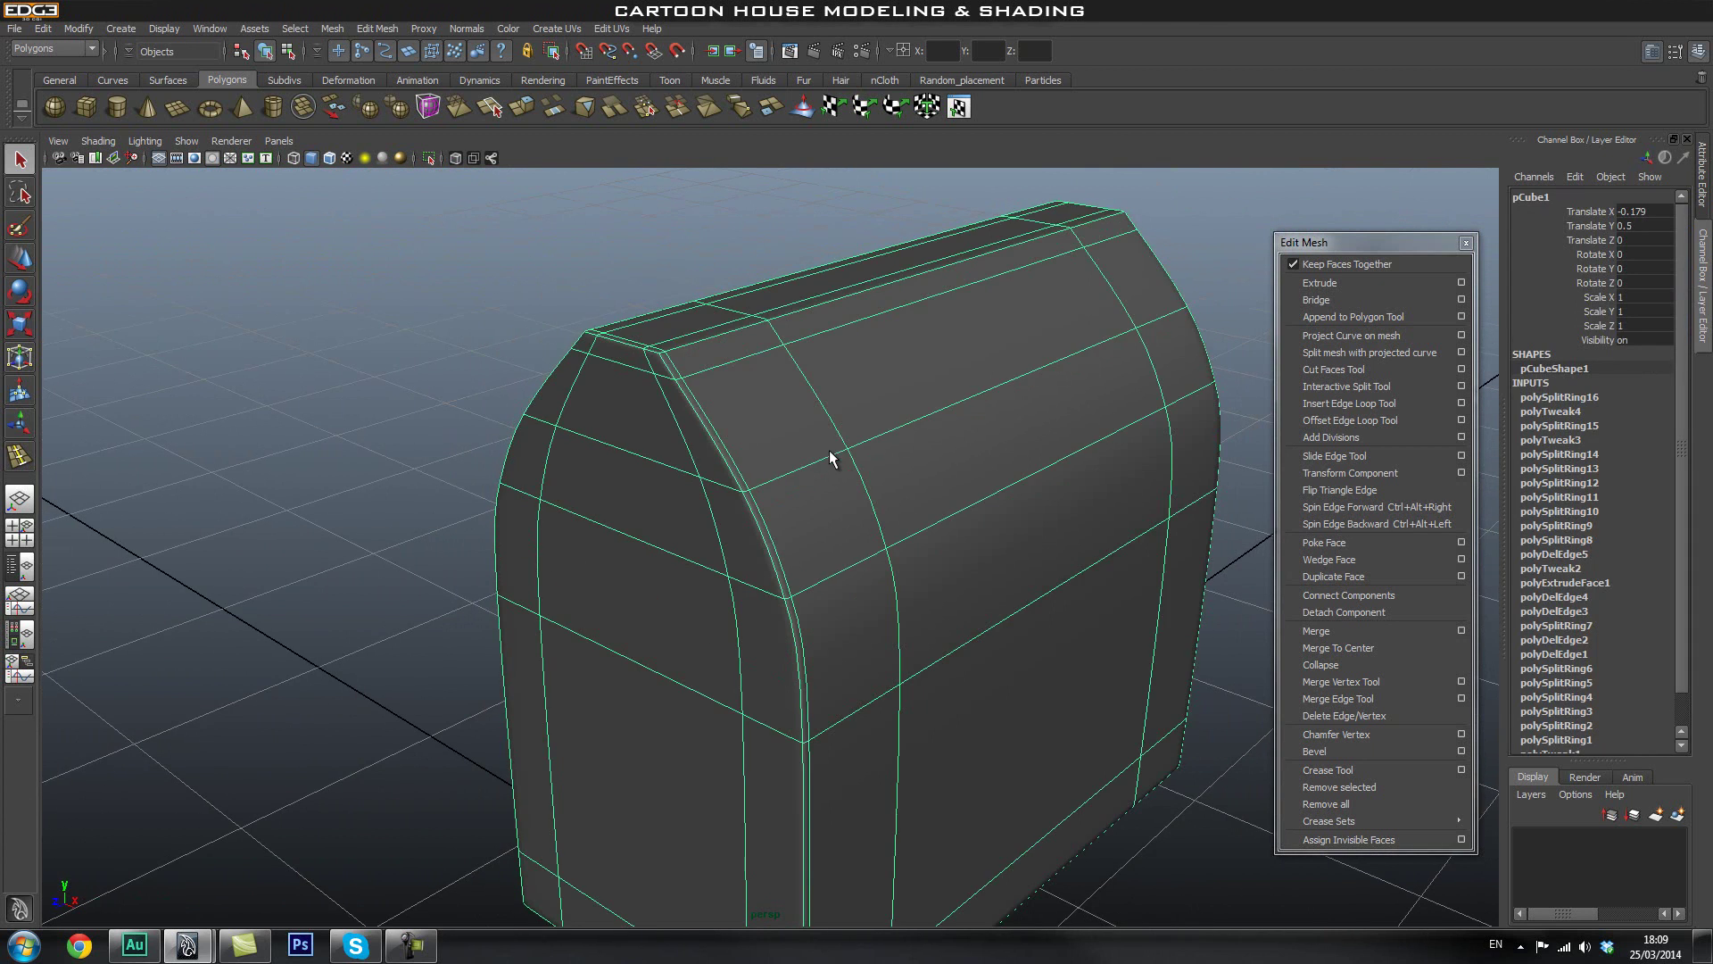
pyautogui.click(378, 394)
pyautogui.keyDown('alt'); pyautogui.moveTo(176, 378); pyautogui.dragTo(520, 509); pyautogui.keyUp('alt')
pyautogui.click(676, 490)
pyautogui.keyDown('alt'); pyautogui.moveTo(677, 490); pyautogui.dragTo(491, 526); pyautogui.keyUp('alt')
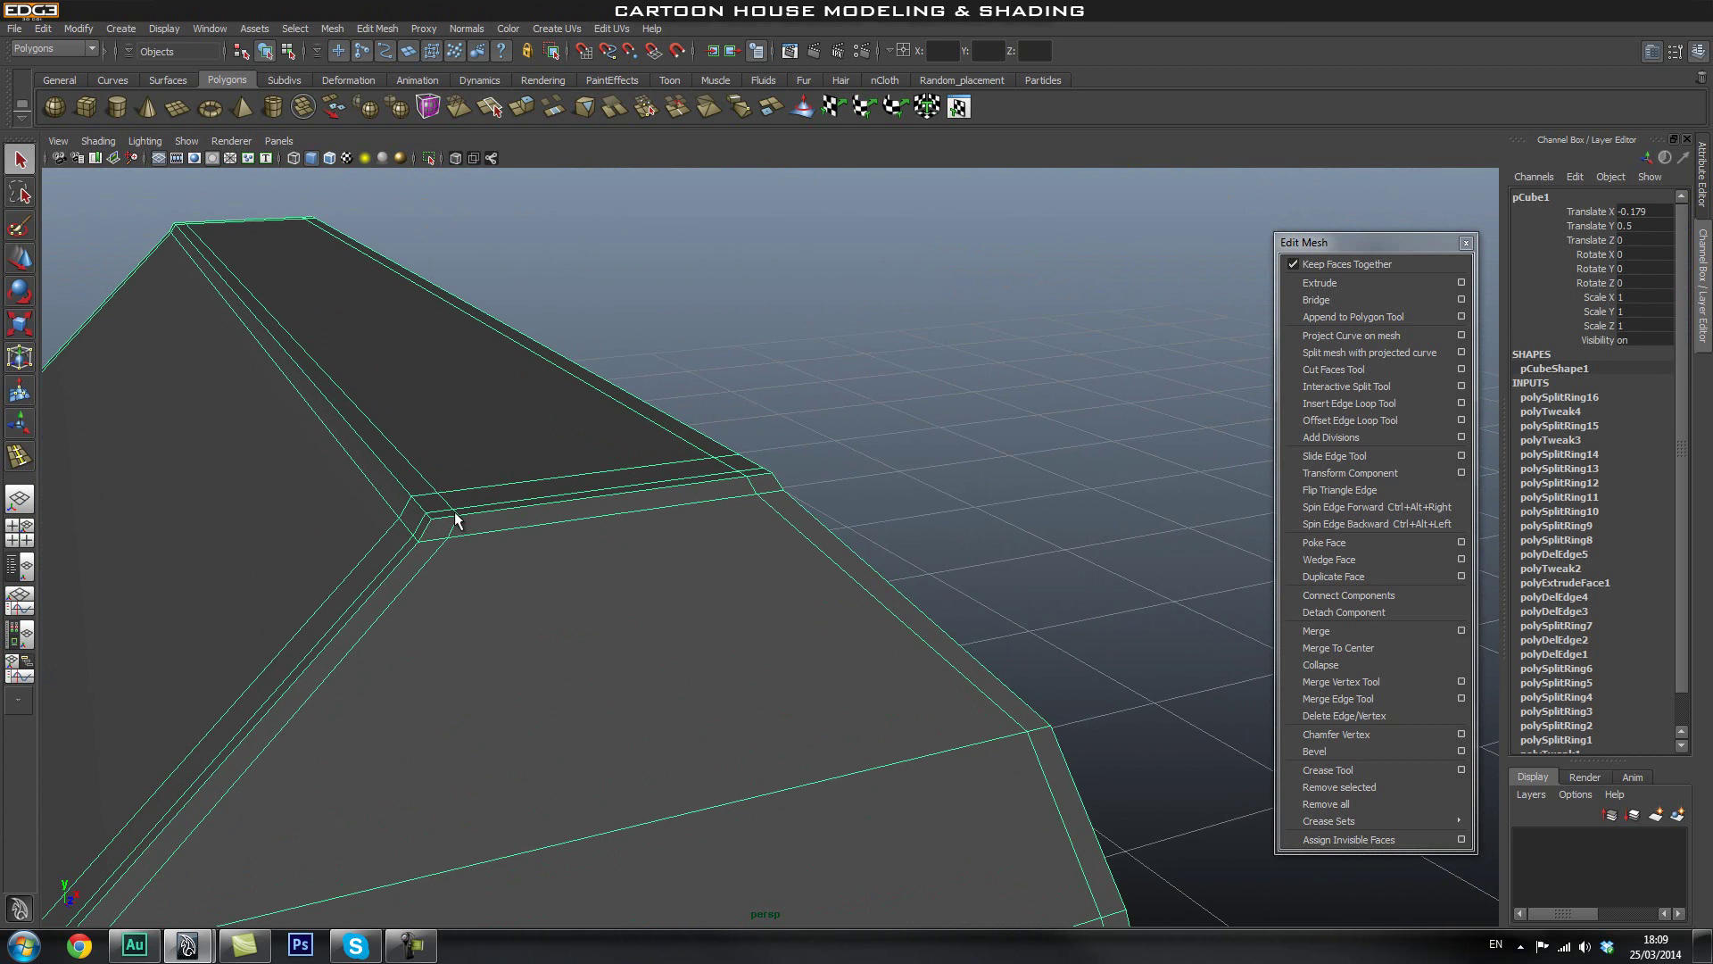
pyautogui.keyDown('alt'); pyautogui.moveTo(803, 502); pyautogui.dragTo(680, 480); pyautogui.keyUp('alt')
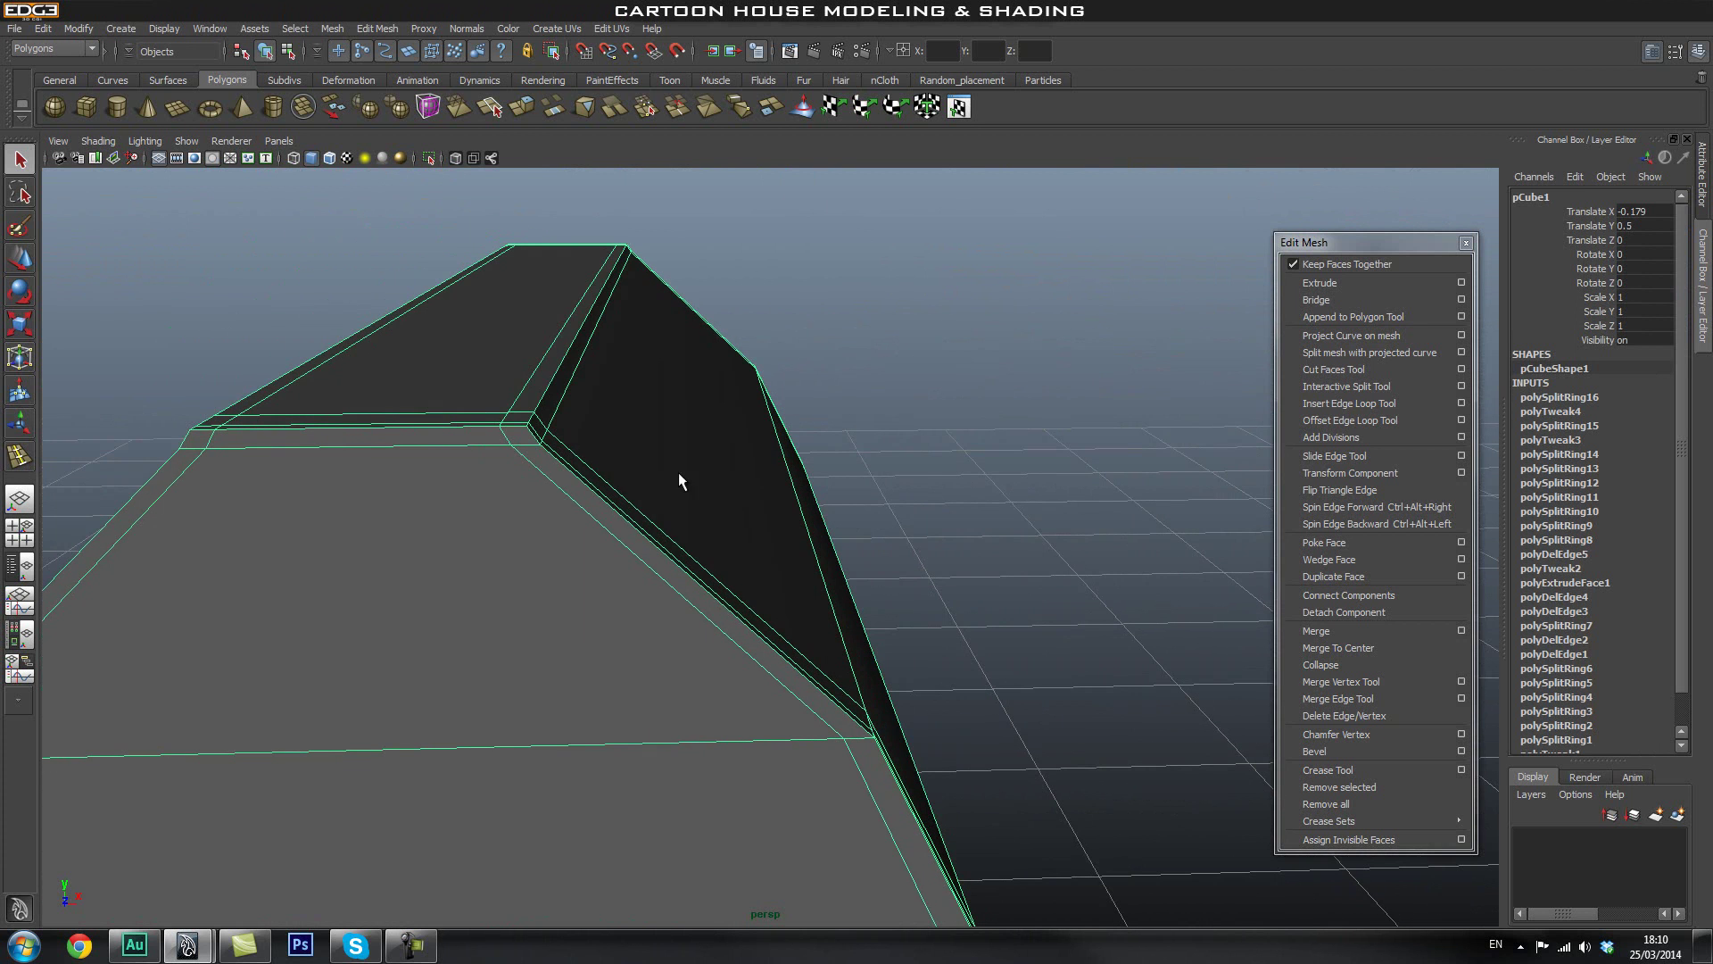
# In the front view, select the top row of roof-ridge vertices and scale it slightly along the X axis.
pyautogui.press('space')
pyautogui.moveTo(527, 428); pyautogui.dragTo(528, 448)
pyautogui.keyDown('alt'); pyautogui.moveTo(721, 362); pyautogui.dragTo(649, 740, button='middle'); pyautogui.keyUp('alt')
pyautogui.keyDown('alt'); pyautogui.moveTo(830, 616); pyautogui.dragTo(1066, 489, button='right'); pyautogui.keyUp('alt')
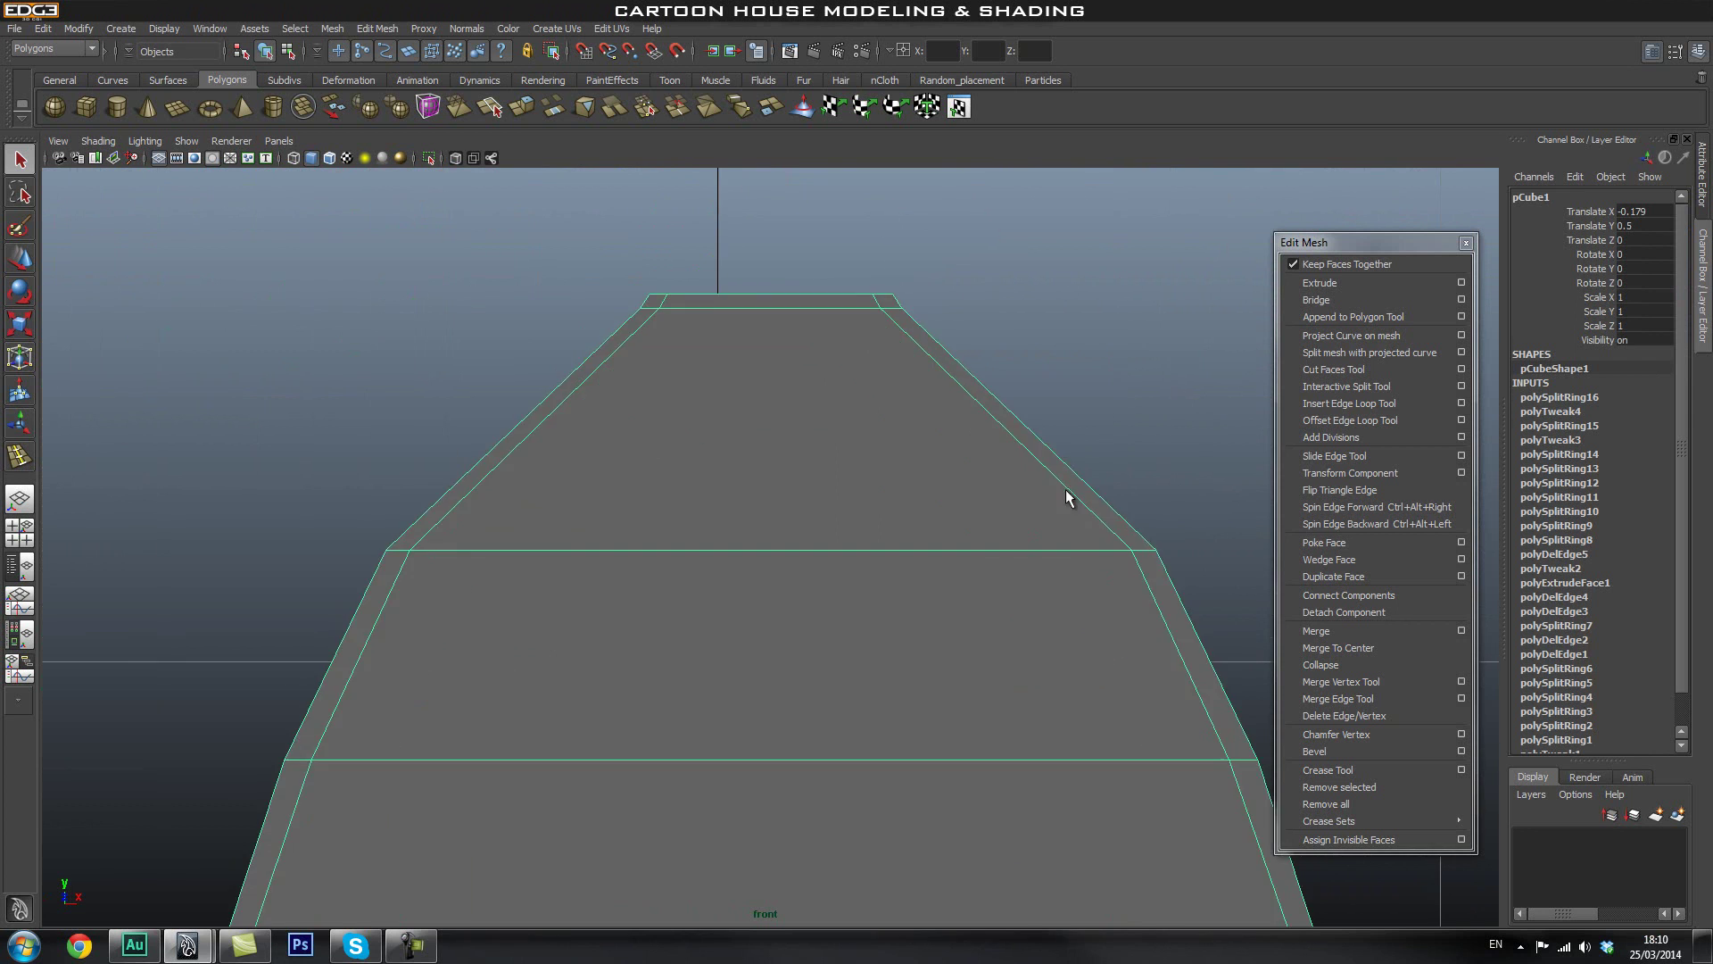
pyautogui.keyDown('alt'); pyautogui.moveTo(738, 372); pyautogui.dragTo(735, 609, button='middle'); pyautogui.keyUp('alt')
pyautogui.keyDown('alt'); pyautogui.moveTo(736, 609); pyautogui.dragTo(853, 535, button='right'); pyautogui.keyUp('alt')
pyautogui.moveTo(678, 534); pyautogui.dragTo(576, 510, button='right')
pyautogui.moveTo(411, 490); pyautogui.dragTo(991, 546)
pyautogui.press('r')
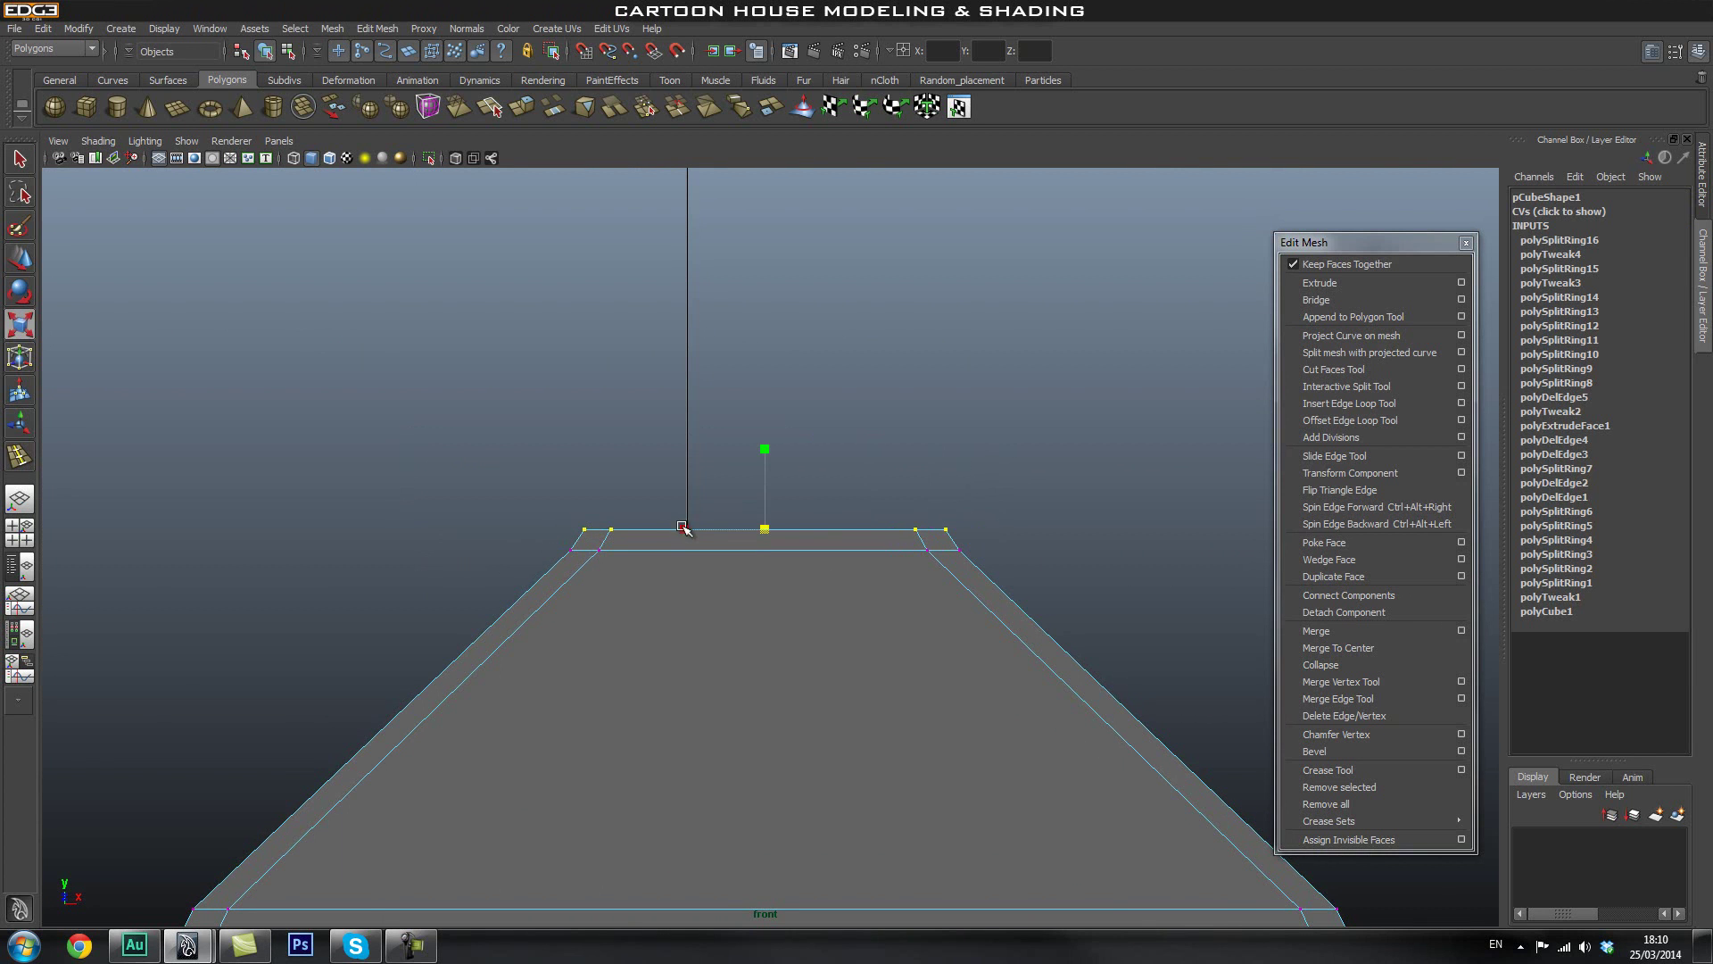
pyautogui.moveTo(691, 529); pyautogui.dragTo(693, 530)
# Return to the perspective view in object mode and preview the whole house with mesh smoothing.
pyautogui.press('space')
pyautogui.moveTo(773, 635); pyautogui.dragTo(794, 571)
pyautogui.keyDown('alt'); pyautogui.moveTo(1084, 665); pyautogui.dragTo(1000, 674); pyautogui.keyUp('alt')
pyautogui.keyDown('alt'); pyautogui.moveTo(1000, 674); pyautogui.dragTo(878, 682, button='right'); pyautogui.keyUp('alt')
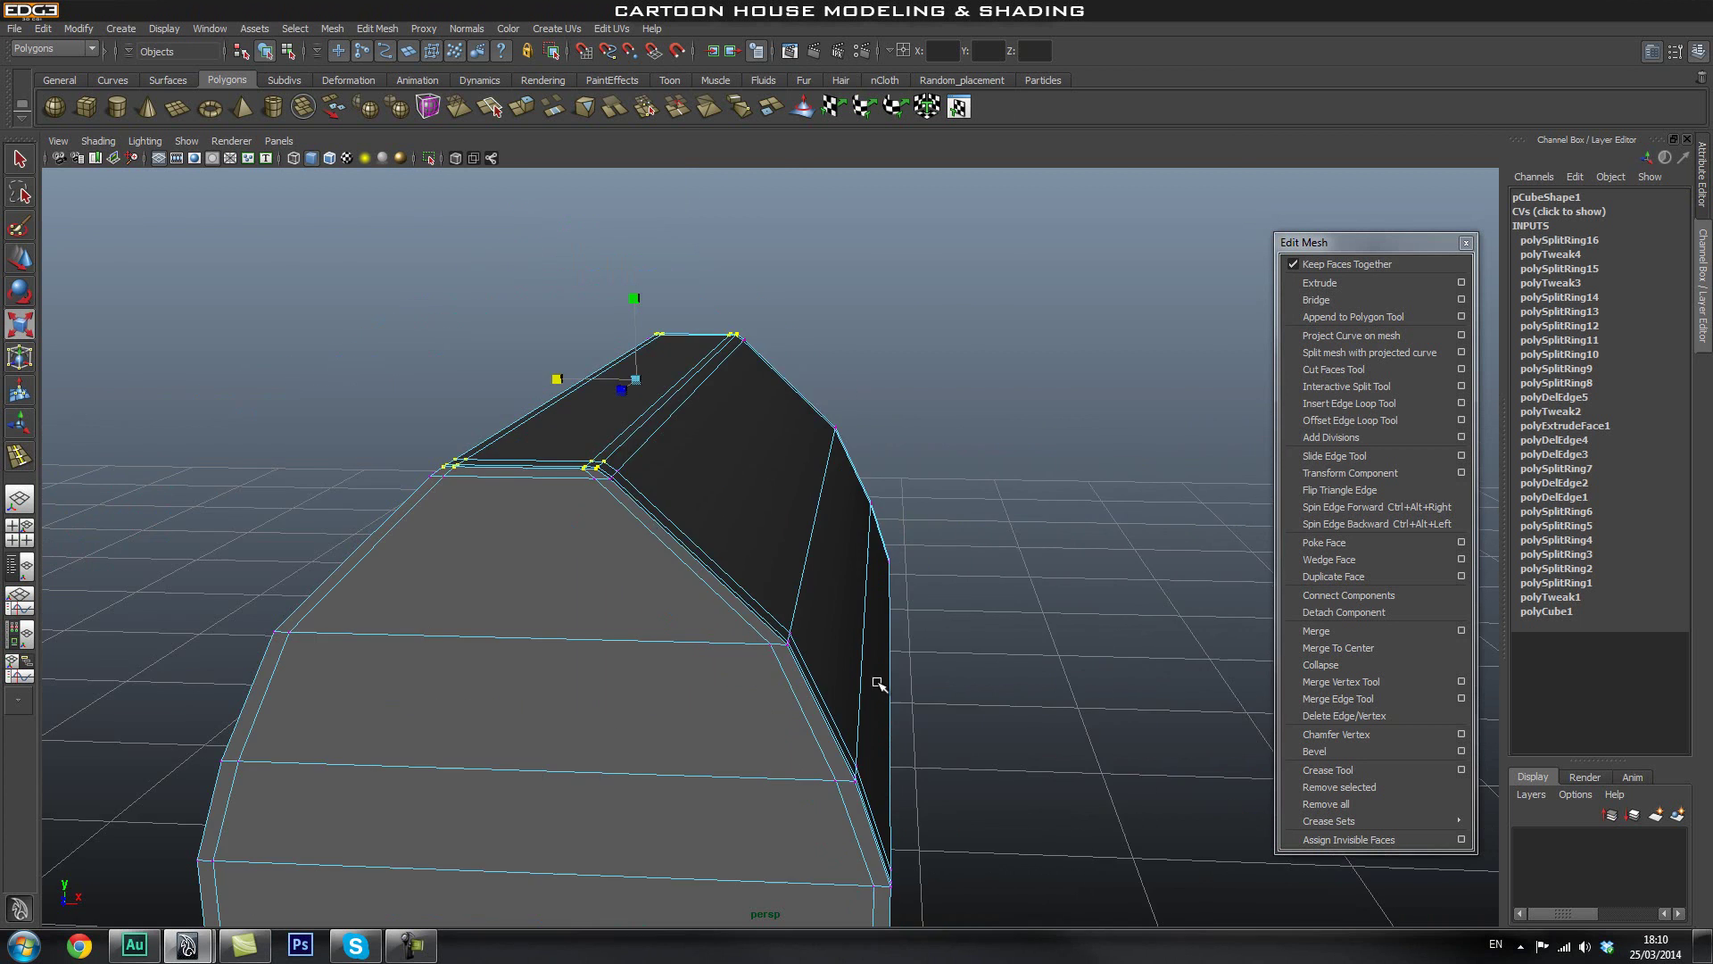
pyautogui.keyDown('alt'); pyautogui.moveTo(878, 683); pyautogui.dragTo(816, 623); pyautogui.keyUp('alt')
pyautogui.press('q')
pyautogui.moveTo(811, 622); pyautogui.dragTo(930, 581, button='right')
pyautogui.press('3')
pyautogui.click(964, 259)
pyautogui.keyDown('alt'); pyautogui.moveTo(979, 475); pyautogui.dragTo(678, 575, button='right'); pyautogui.keyUp('alt')
pyautogui.keyDown('alt'); pyautogui.moveTo(679, 576); pyautogui.dragTo(775, 556); pyautogui.keyUp('alt')
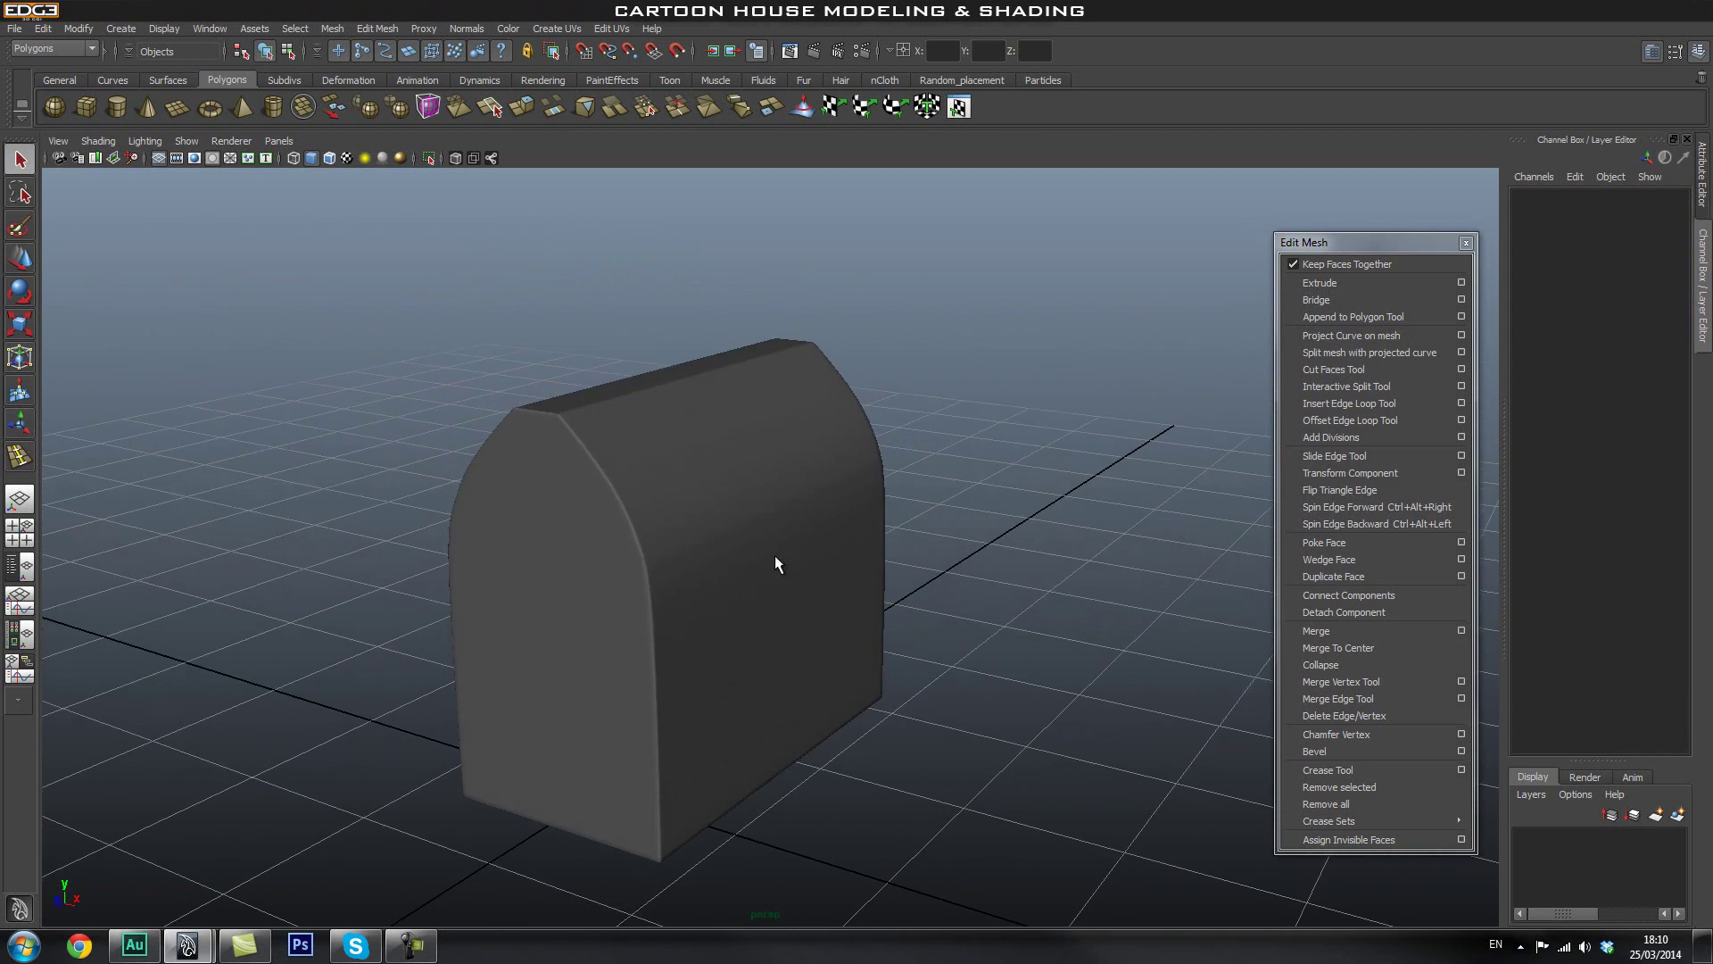
# Select the house and examine the edge flow on its smoothed sides and gable.
pyautogui.keyDown('alt'); pyautogui.moveTo(646, 474); pyautogui.dragTo(788, 543); pyautogui.keyUp('alt')
pyautogui.click(811, 571)
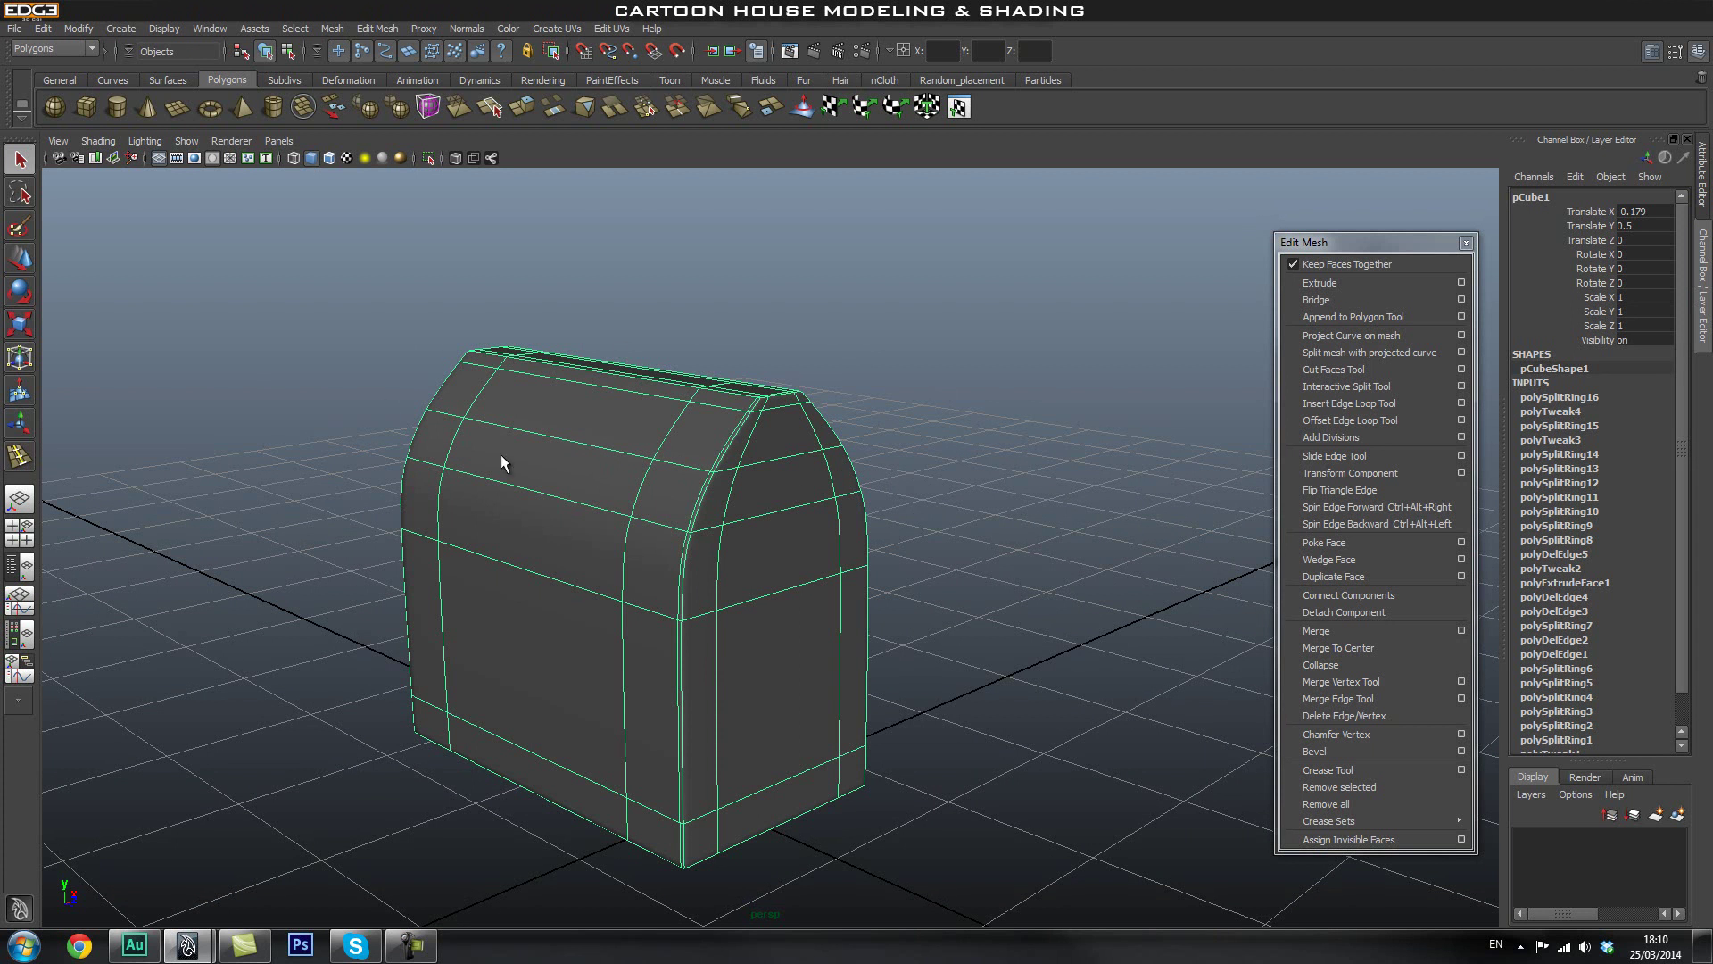
pyautogui.keyDown('alt'); pyautogui.moveTo(806, 456); pyautogui.dragTo(809, 453); pyautogui.keyUp('alt')
pyautogui.keyDown('alt'); pyautogui.moveTo(891, 344); pyautogui.dragTo(552, 420); pyautogui.keyUp('alt')
pyautogui.keyDown('alt'); pyautogui.moveTo(821, 506); pyautogui.dragTo(870, 491); pyautogui.keyUp('alt')
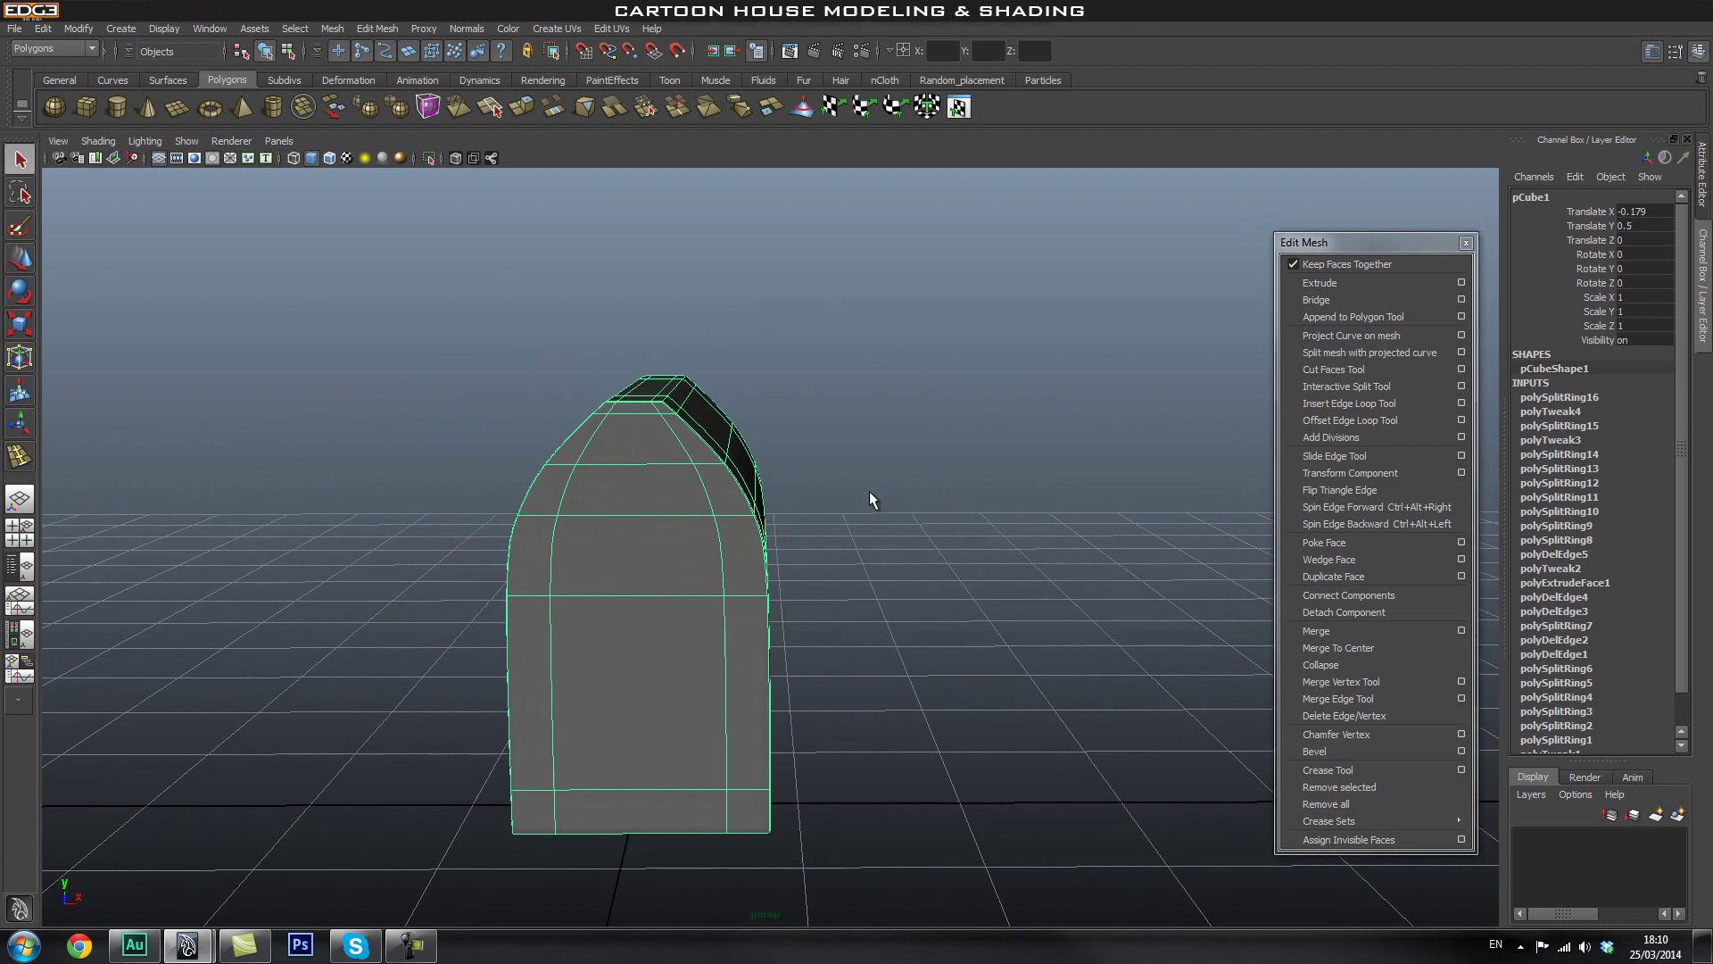
pyautogui.click(831, 453)
pyautogui.click(676, 544)
# Switch between smoothed and unsmoothed display to compare the flat ridge where it meets the gable.
pyautogui.keyDown('alt'); pyautogui.moveTo(622, 470); pyautogui.dragTo(706, 589, button='middle'); pyautogui.keyUp('alt')
pyautogui.keyDown('alt'); pyautogui.moveTo(706, 589); pyautogui.dragTo(807, 650, button='right'); pyautogui.keyUp('alt')
pyautogui.keyDown('alt'); pyautogui.moveTo(807, 651); pyautogui.dragTo(842, 523, button='middle'); pyautogui.keyUp('alt')
pyautogui.press('3')
pyautogui.keyDown('alt'); pyautogui.moveTo(769, 411); pyautogui.dragTo(795, 426); pyautogui.keyUp('alt')
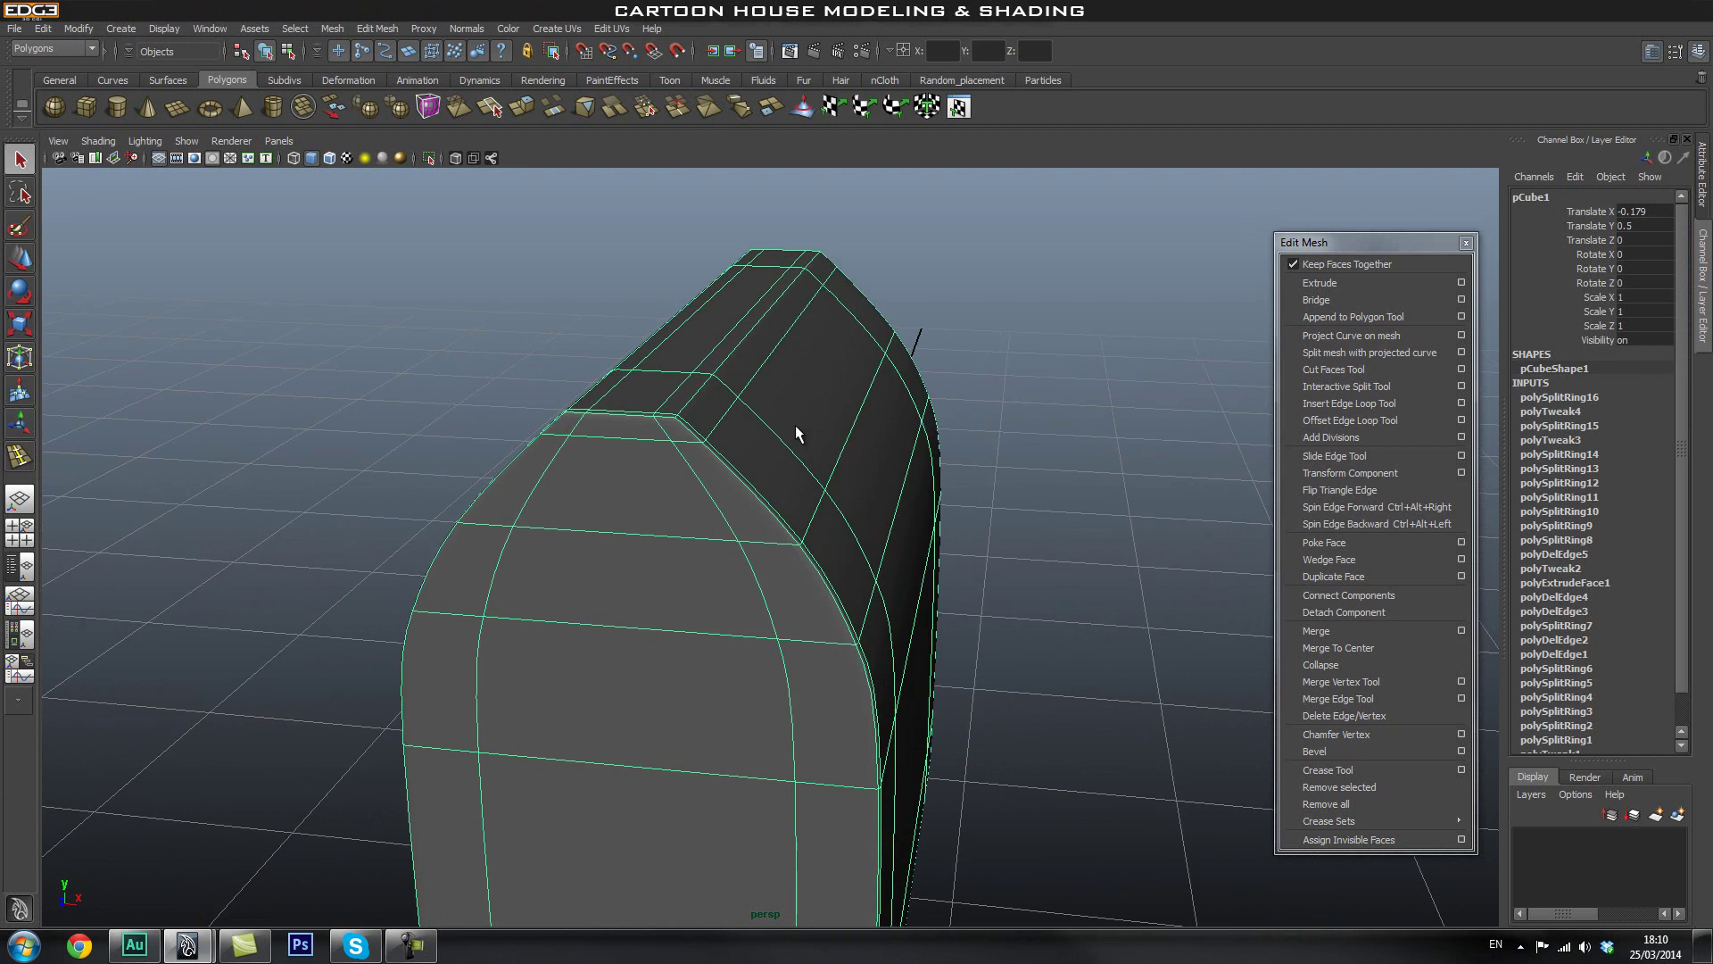
pyautogui.press('1')
pyautogui.keyDown('alt'); pyautogui.moveTo(699, 469); pyautogui.dragTo(781, 427); pyautogui.keyUp('alt')
pyautogui.press('3')
pyautogui.press('1')
# Try to insert a single edge loop along the flat roof ridge and down the gable.
pyautogui.click(1385, 404)
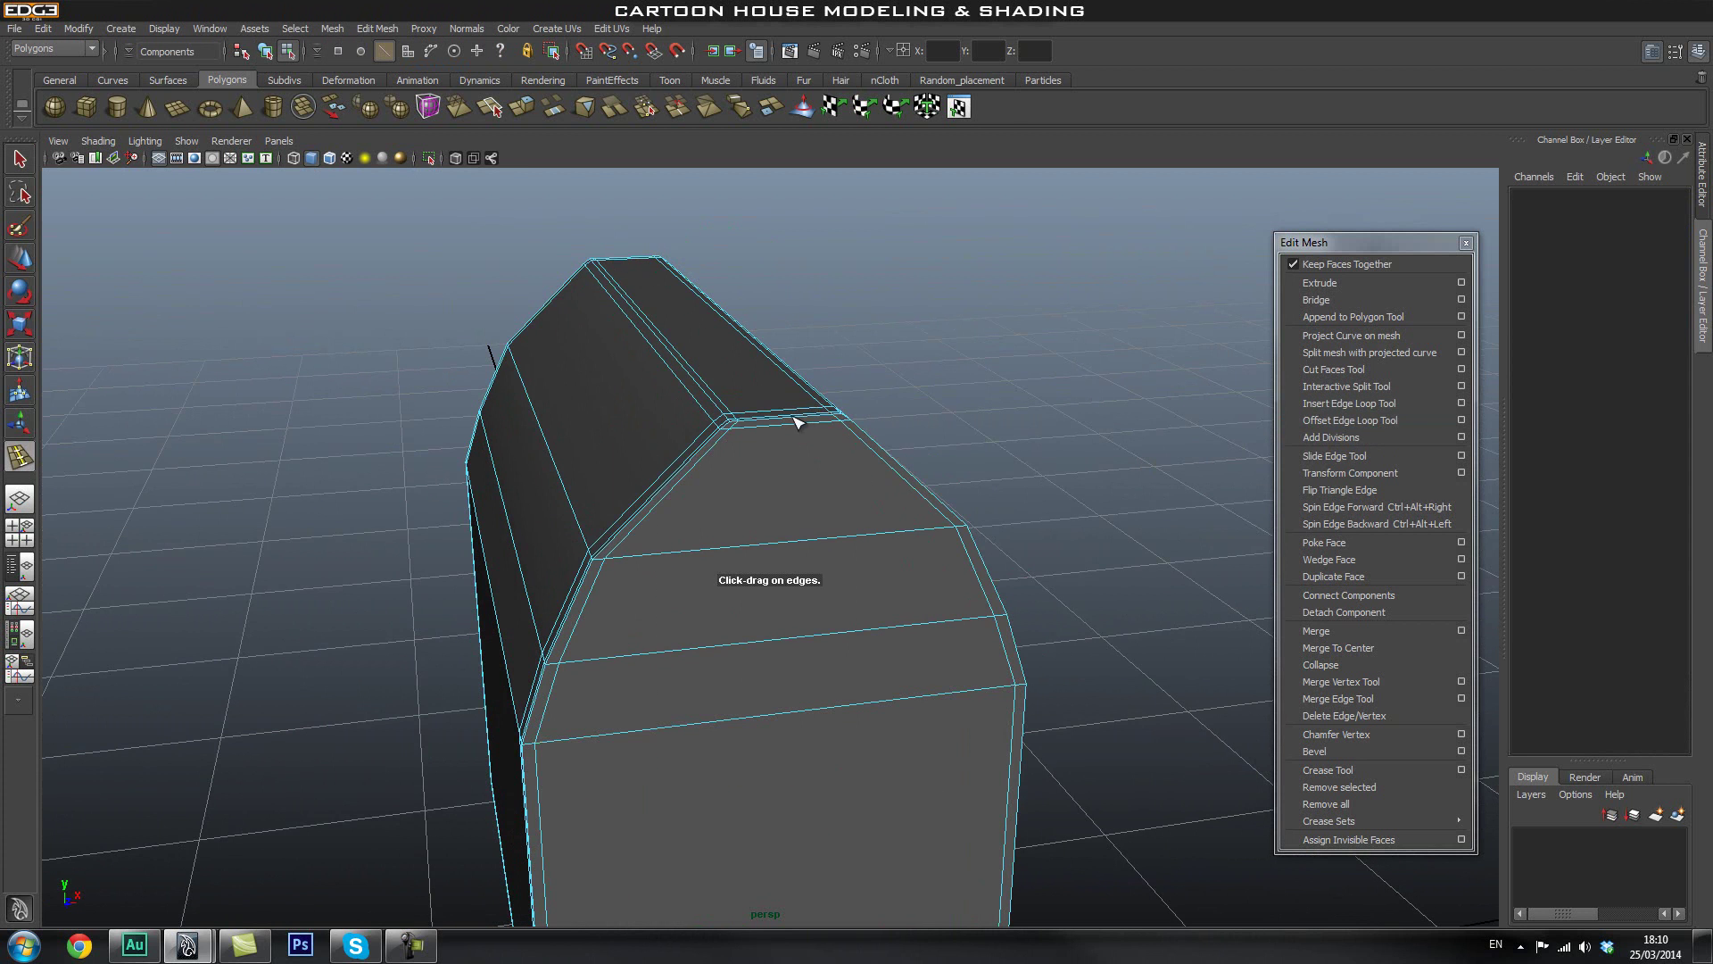
pyautogui.moveTo(797, 421); pyautogui.dragTo(786, 423)
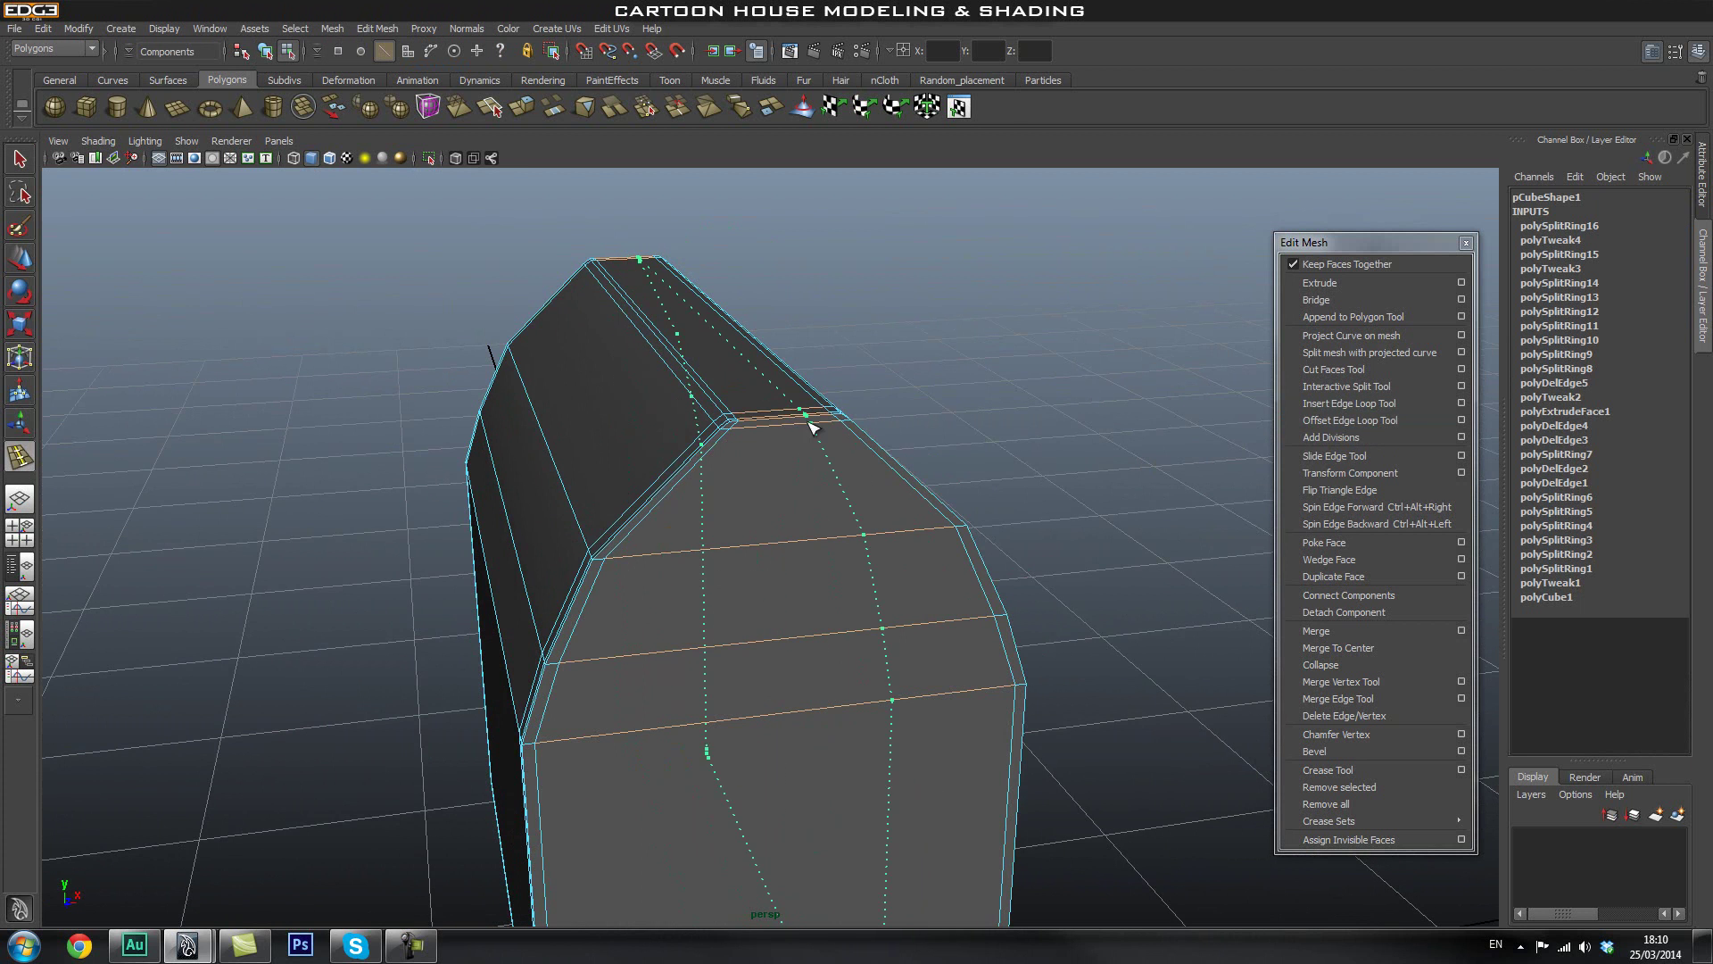
pyautogui.moveTo(801, 425); pyautogui.dragTo(802, 427)
pyautogui.hotkey('ctrl', 'z')
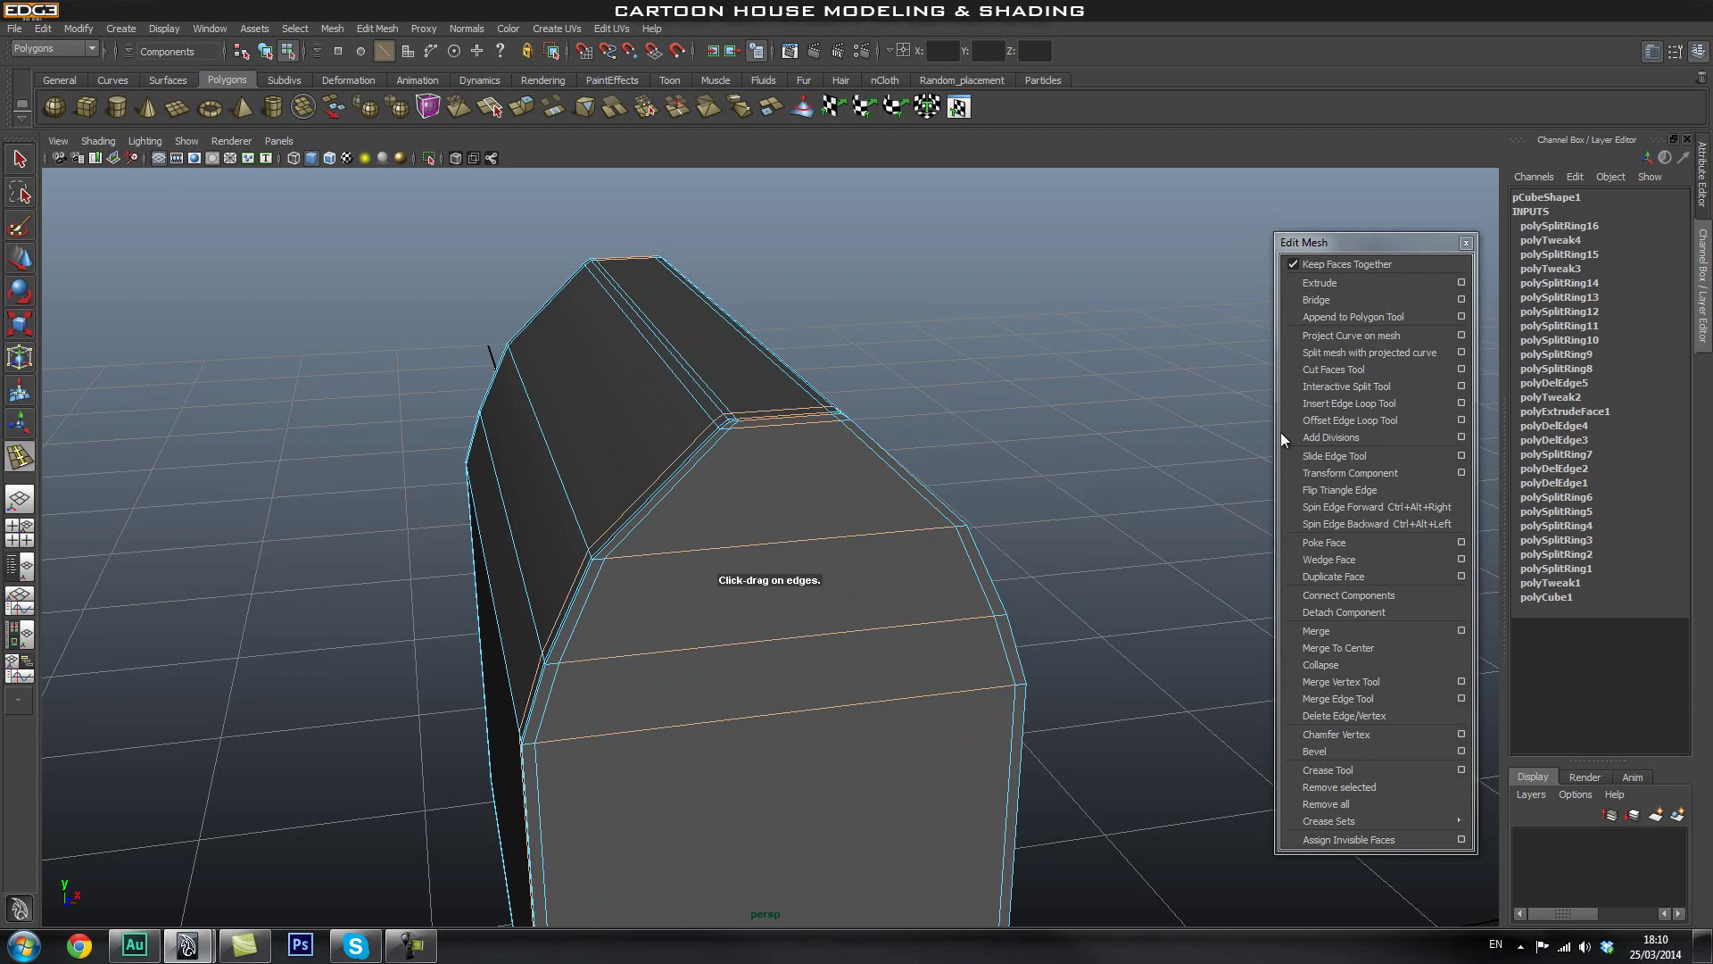
# Set the Insert Edge Loop Tool to Multiple edge loops and insert two loops along the flat roof ridge.
pyautogui.click(1462, 404)
pyautogui.click(182, 289)
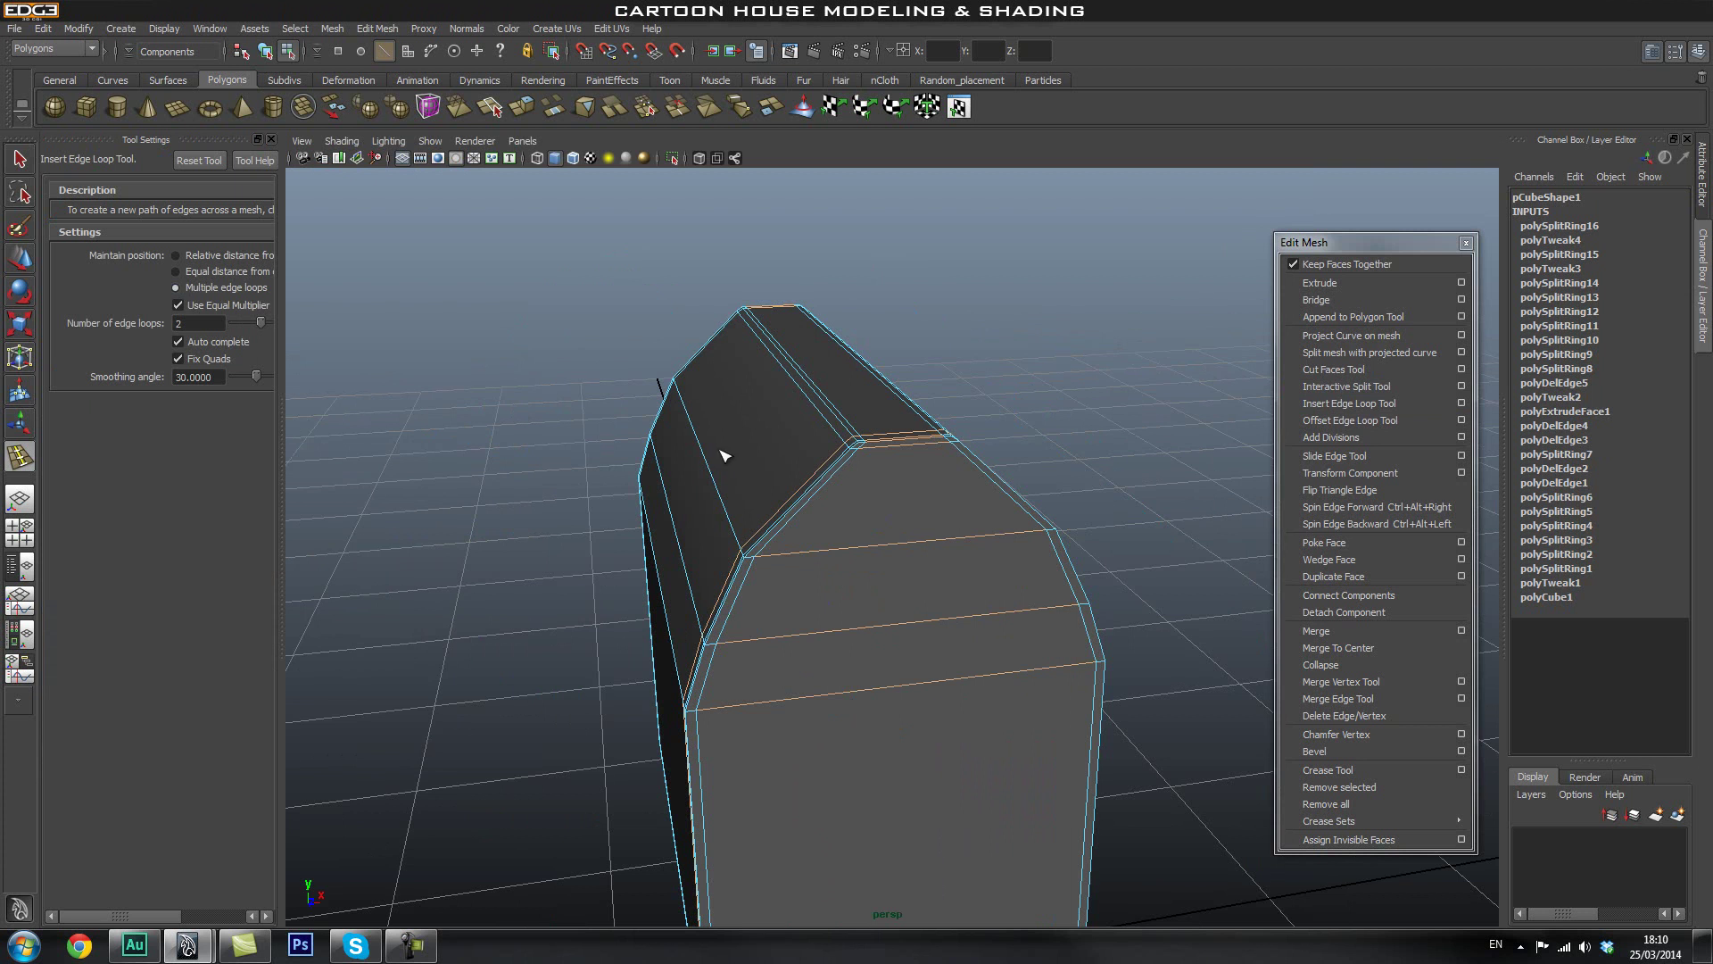
pyautogui.click(912, 444)
# Return the house to object mode, close the tool settings and review the smoothed result.
pyautogui.keyDown('alt'); pyautogui.moveTo(1151, 487); pyautogui.dragTo(1048, 502); pyautogui.keyUp('alt')
pyautogui.press('q')
pyautogui.moveTo(846, 517); pyautogui.dragTo(953, 473, button='right')
pyautogui.keyDown('alt'); pyautogui.moveTo(798, 505); pyautogui.dragTo(964, 535); pyautogui.keyUp('alt')
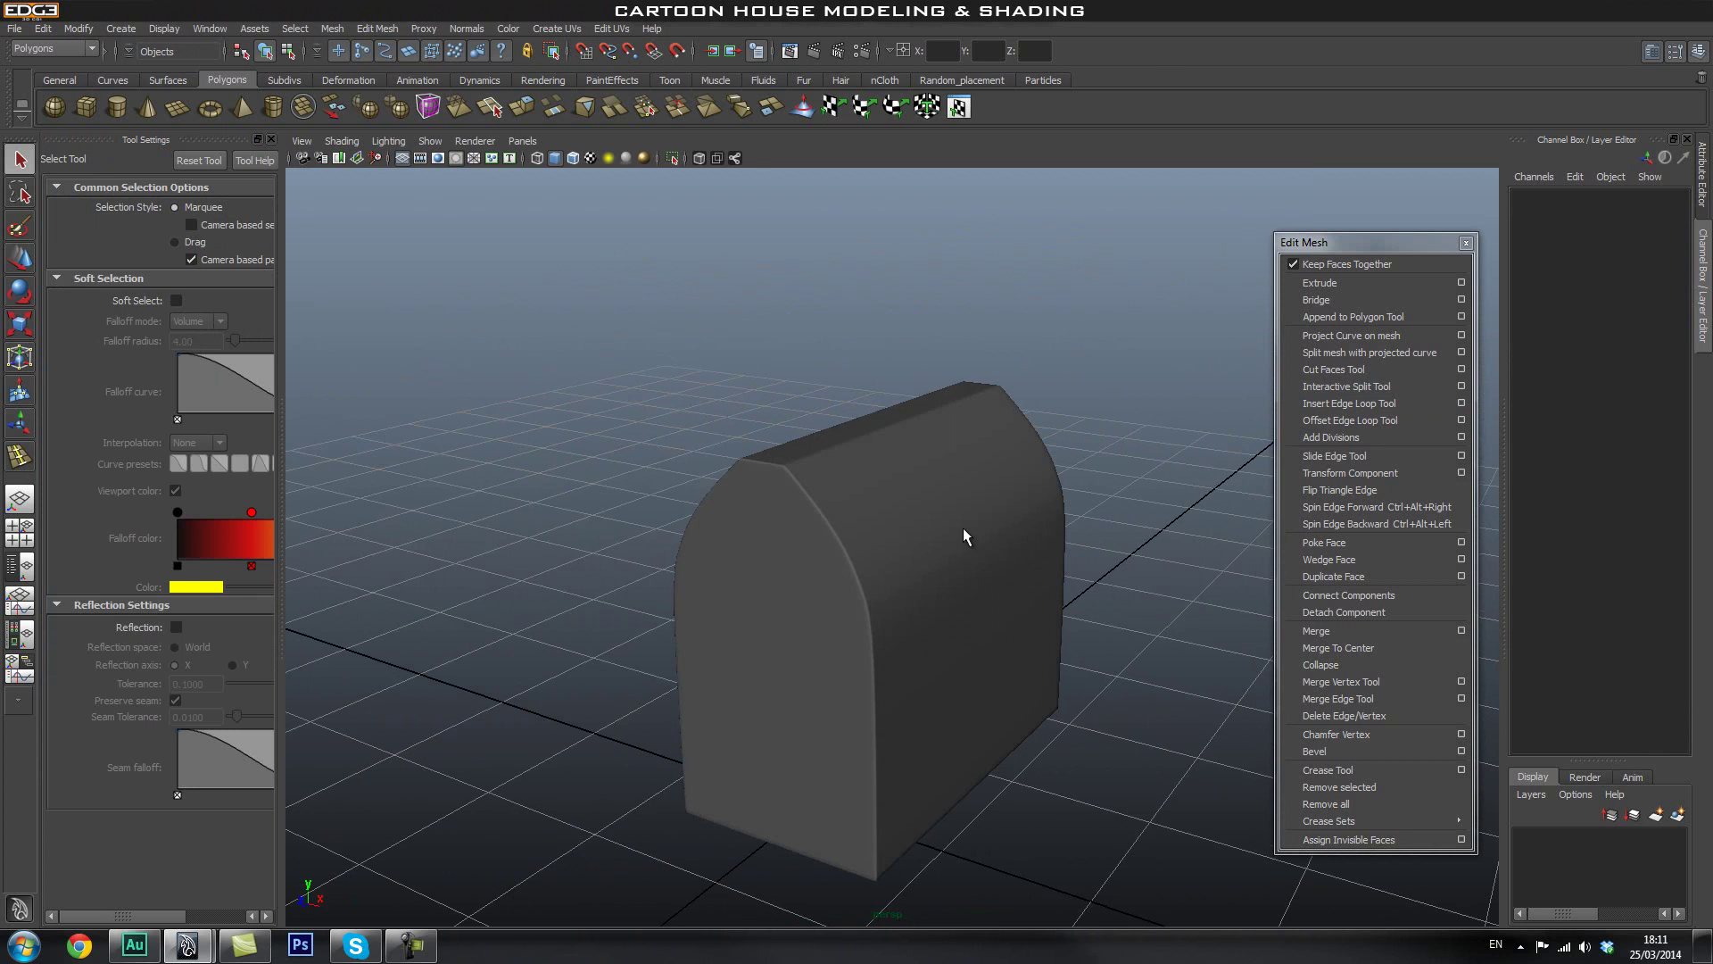
pyautogui.click(271, 141)
pyautogui.keyDown('alt'); pyautogui.moveTo(844, 527); pyautogui.dragTo(718, 467); pyautogui.keyUp('alt')
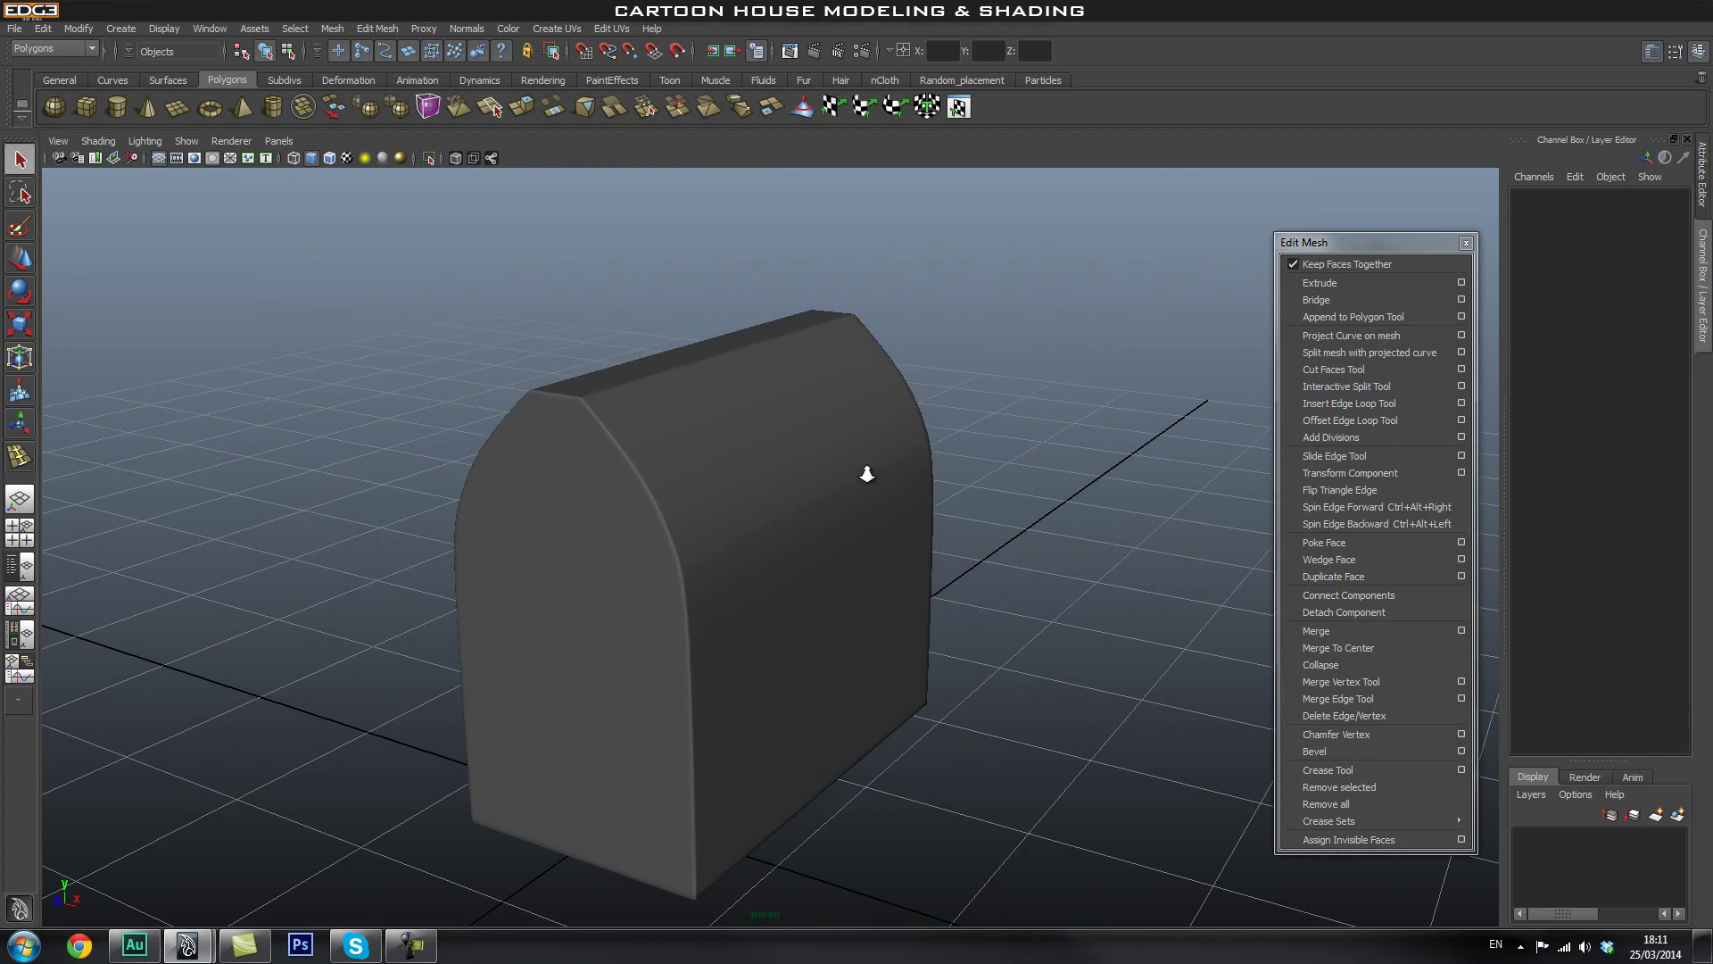
pyautogui.keyDown('alt'); pyautogui.moveTo(867, 474); pyautogui.dragTo(807, 474, button='right'); pyautogui.keyUp('alt')
pyautogui.keyDown('alt'); pyautogui.moveTo(807, 474); pyautogui.dragTo(851, 447, button='middle'); pyautogui.keyUp('alt')
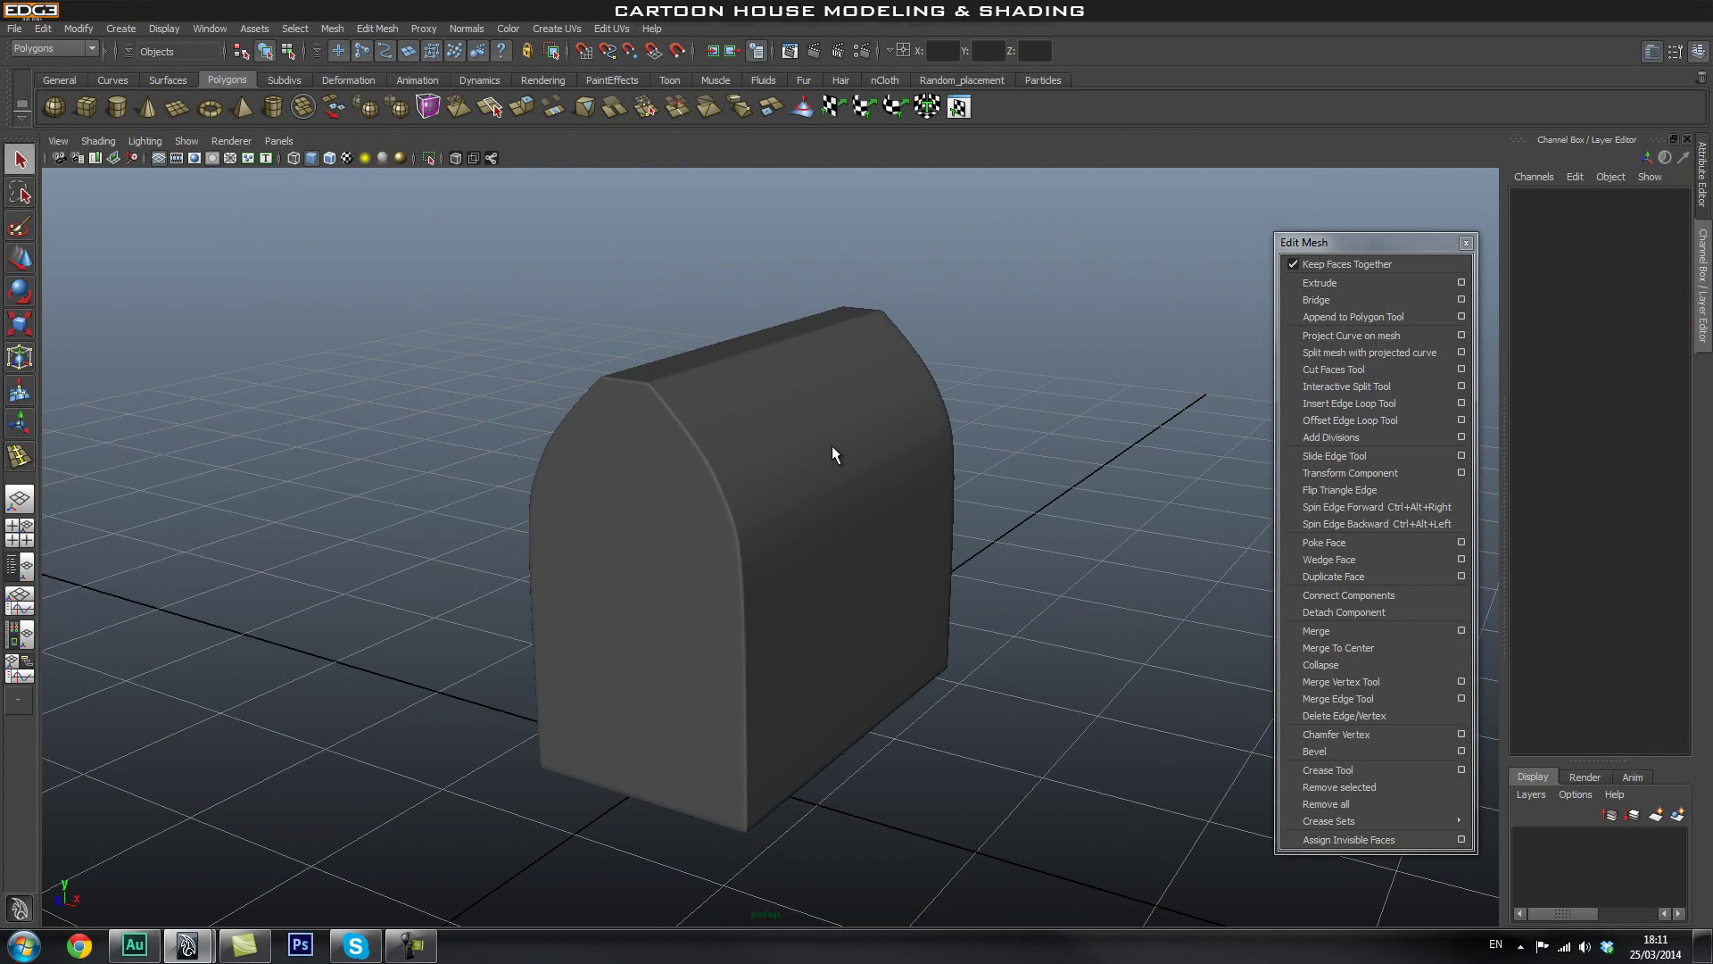
pyautogui.keyDown('alt'); pyautogui.moveTo(891, 535); pyautogui.dragTo(930, 513); pyautogui.keyUp('alt')
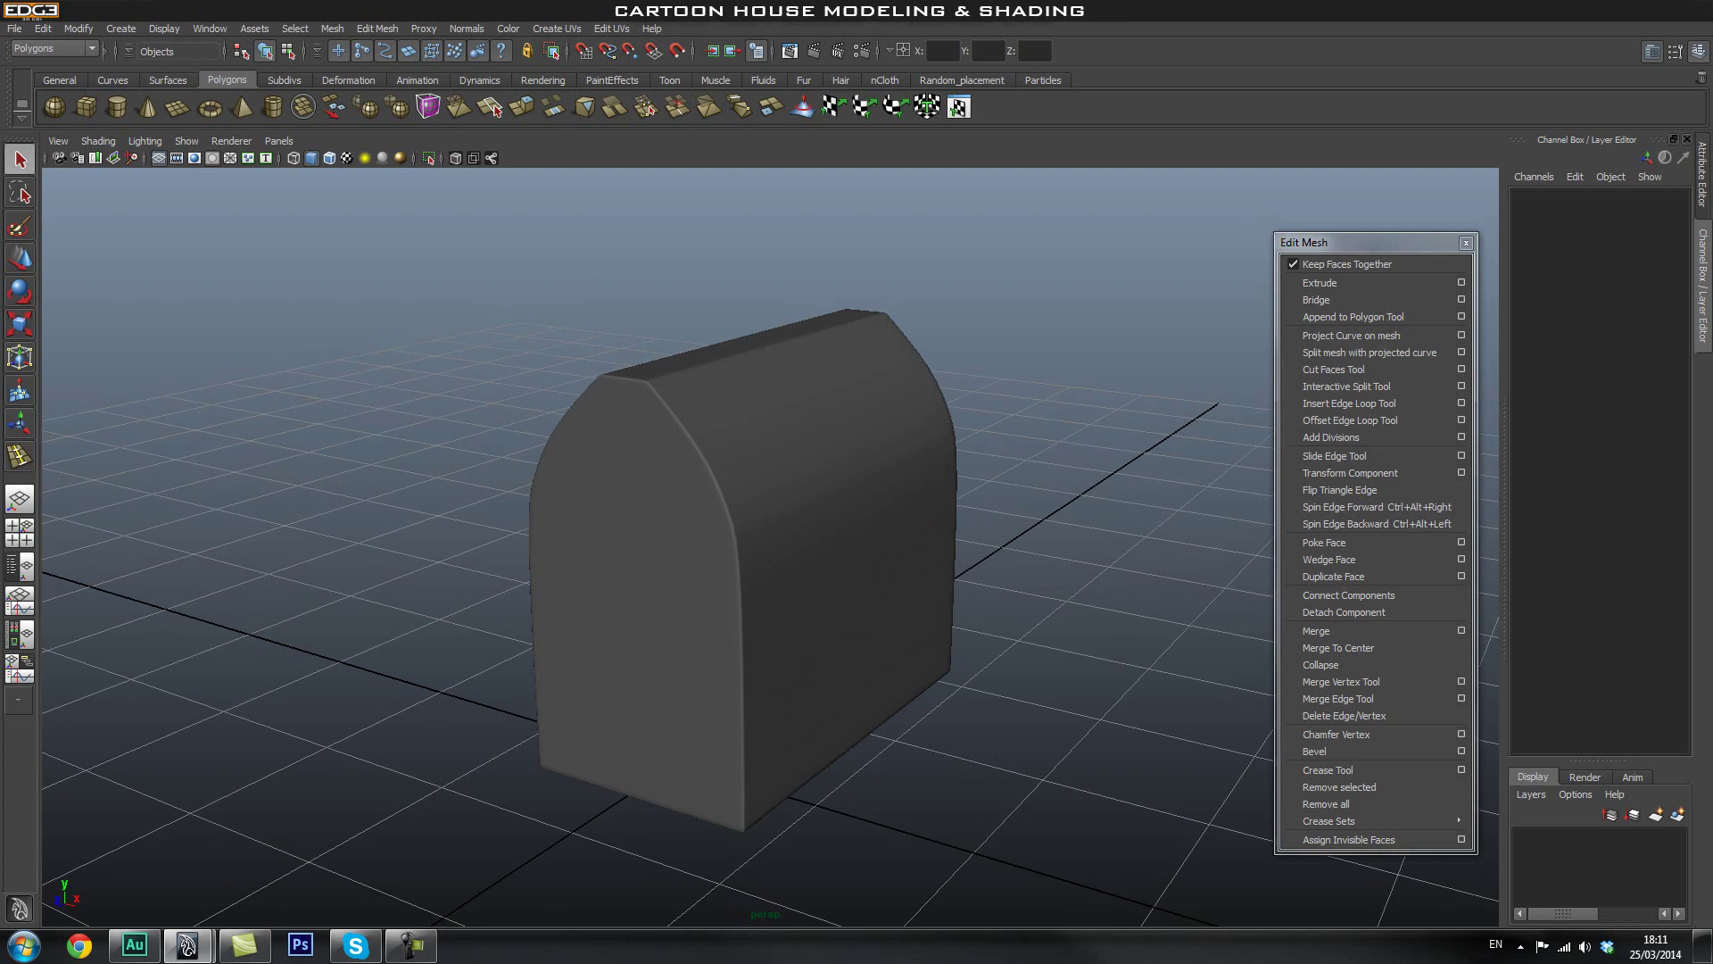